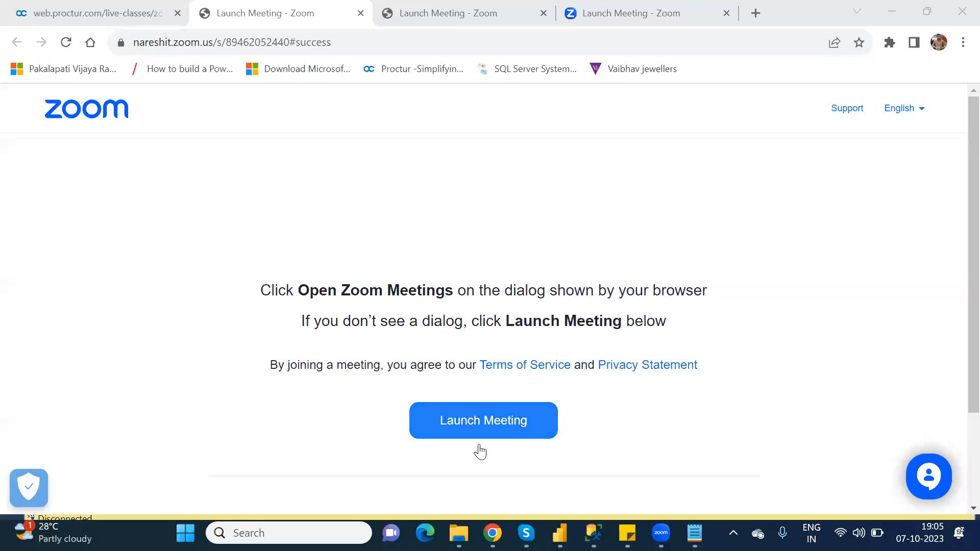
- Switch to the Power Apps Studio browser window with the OtherElements canvas app
{"action": "mouse_move", "coordinate": [492, 532]}
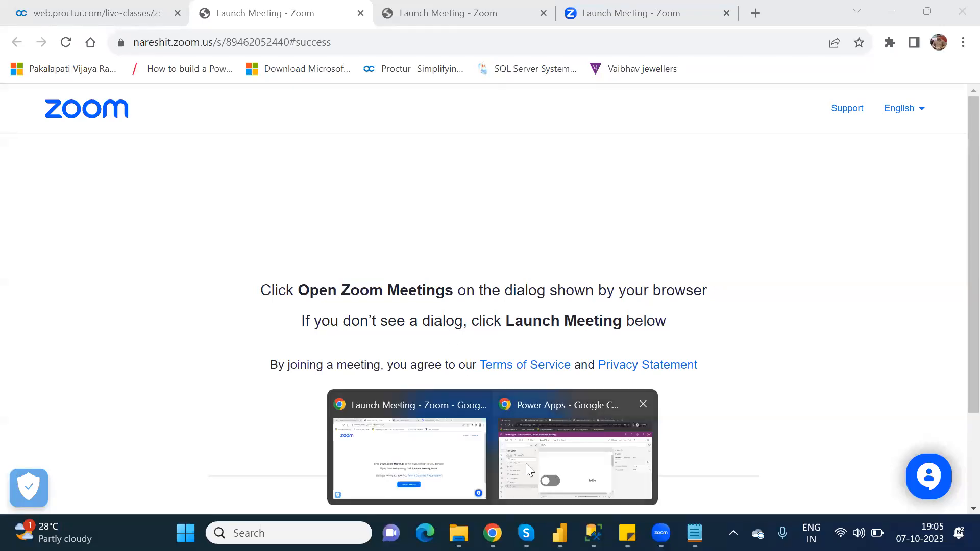
{"action": "left_click", "coordinate": [525, 464]}
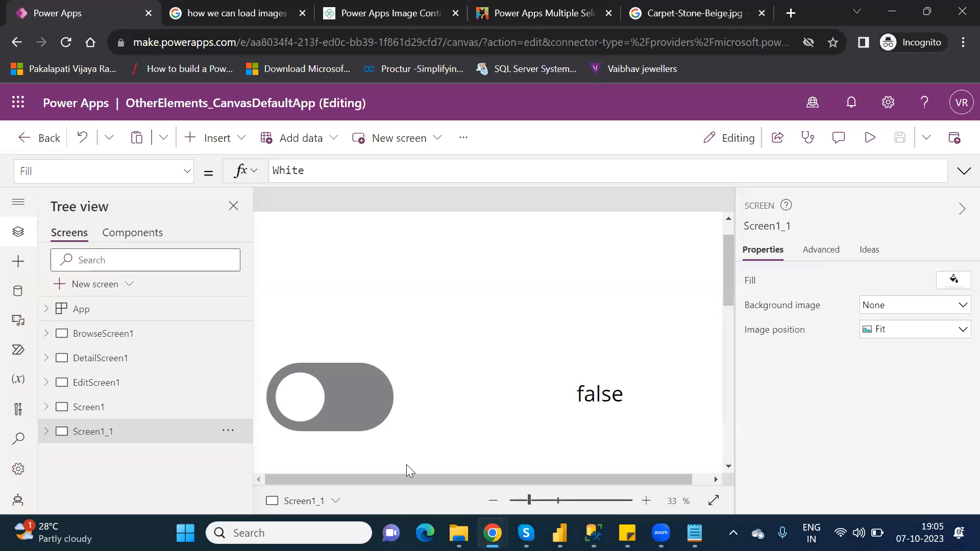
{"action": "left_click", "coordinate": [540, 501]}
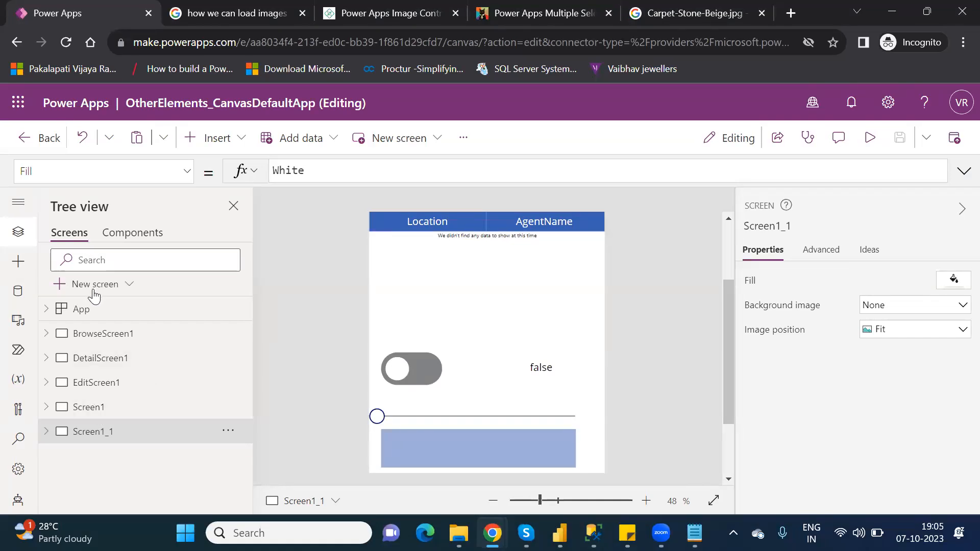
- Duplicate the screen Screen1_1 to create a new copy of it
{"action": "left_click", "coordinate": [99, 417]}
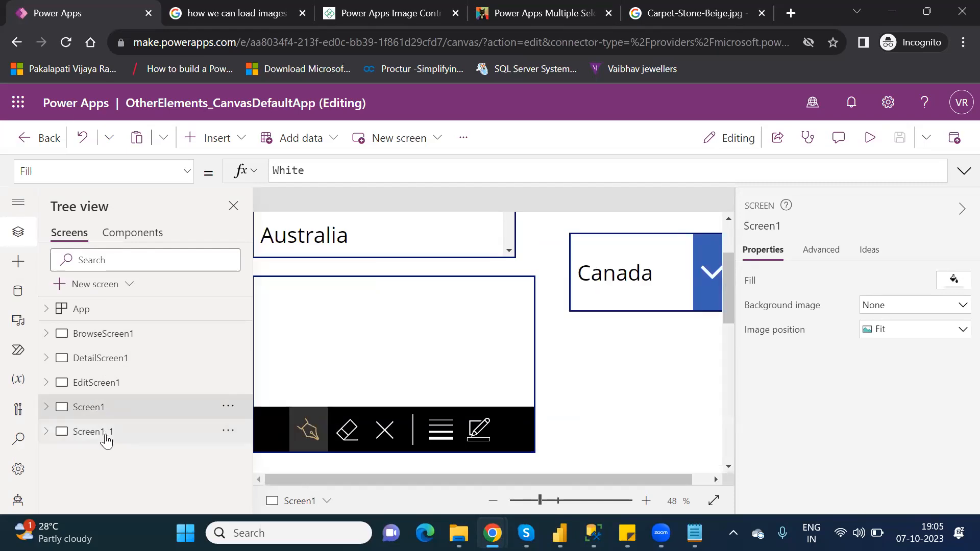
{"action": "left_click", "coordinate": [105, 434]}
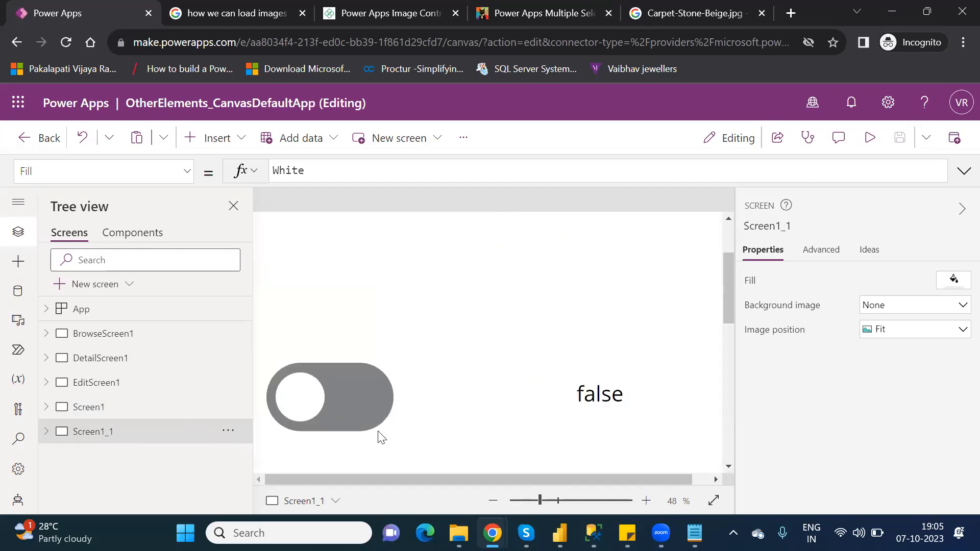
{"action": "left_click_drag", "start_coordinate": [540, 501], "coordinate": [544, 501]}
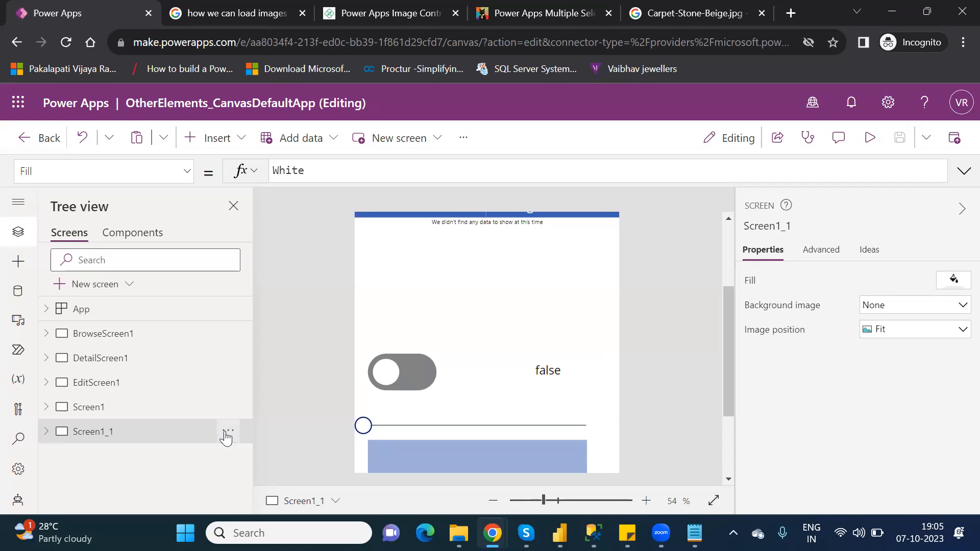
{"action": "left_click", "coordinate": [227, 432]}
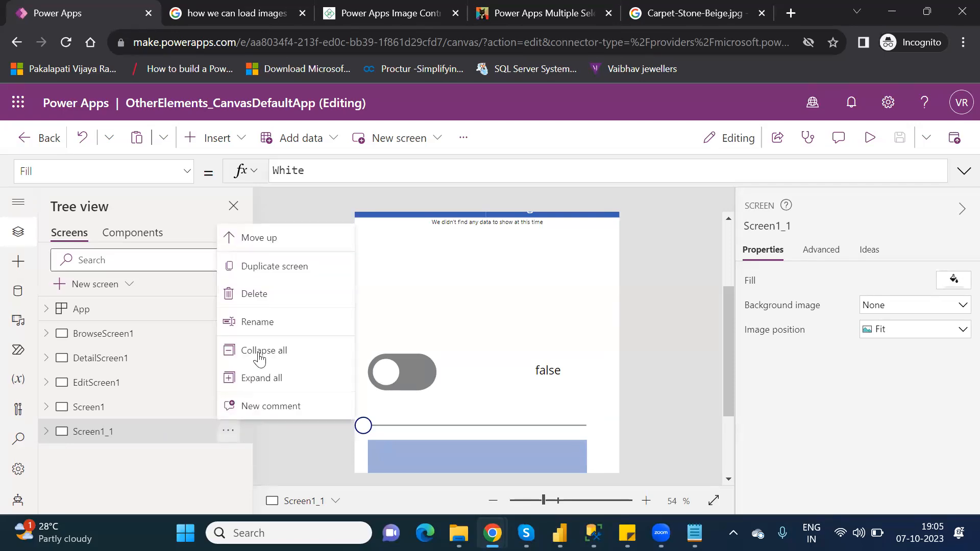
{"action": "left_click", "coordinate": [264, 276]}
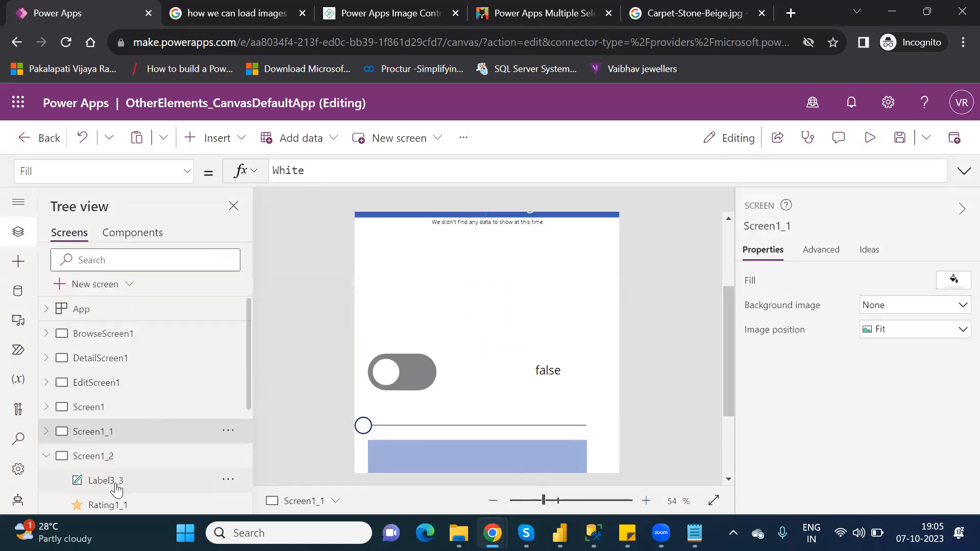
- Delete the label, rating, rectangle and slider controls from the duplicated screen Screen1_2
{"action": "left_click", "coordinate": [116, 485]}
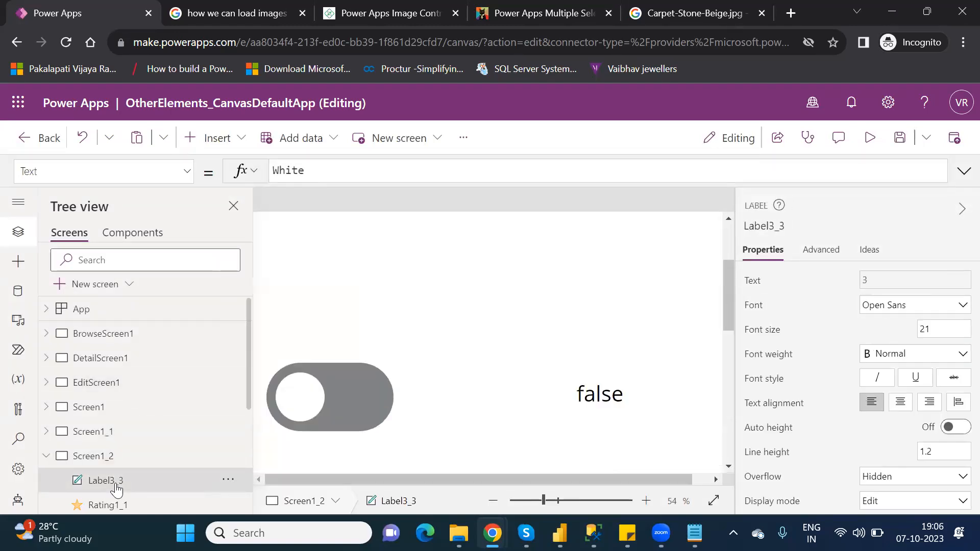
{"action": "key", "text": "Delete"}
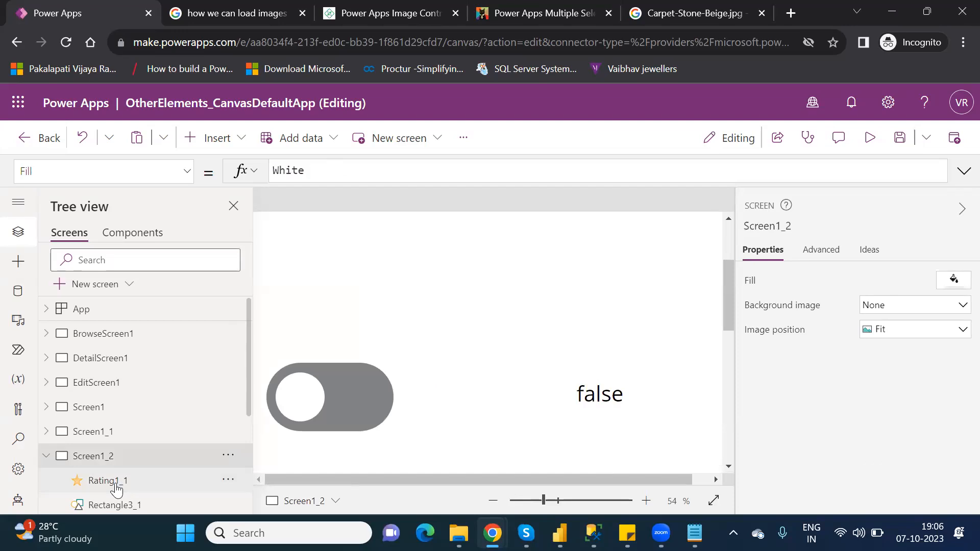
{"action": "left_click", "coordinate": [117, 482]}
{"action": "key", "text": "Delete"}
{"action": "left_click", "coordinate": [116, 482]}
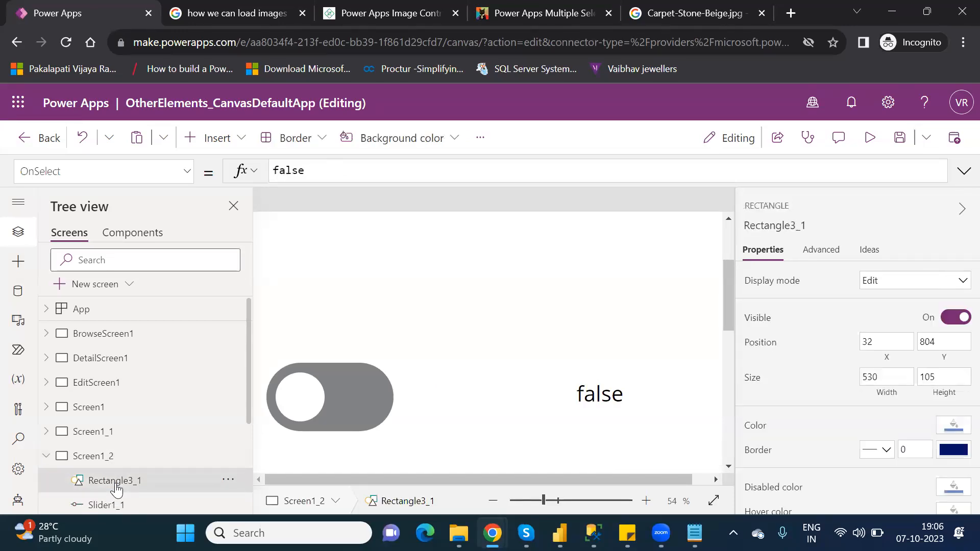
{"action": "key", "text": "Delete"}
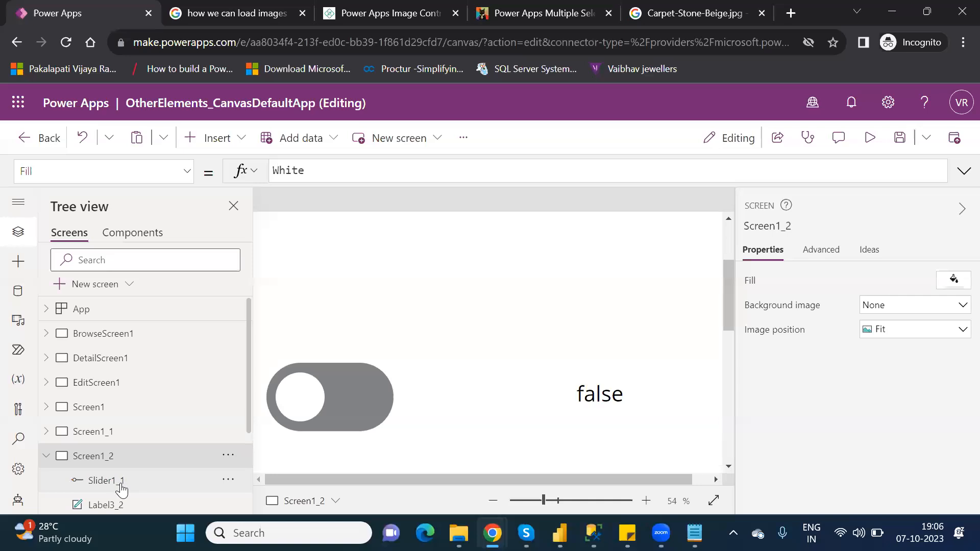
{"action": "left_click", "coordinate": [119, 485]}
{"action": "key", "text": "Delete"}
- Delete the remaining label, toggle, combo box and data table controls from Screen1_2, keeping only the header
{"action": "left_click", "coordinate": [131, 484]}
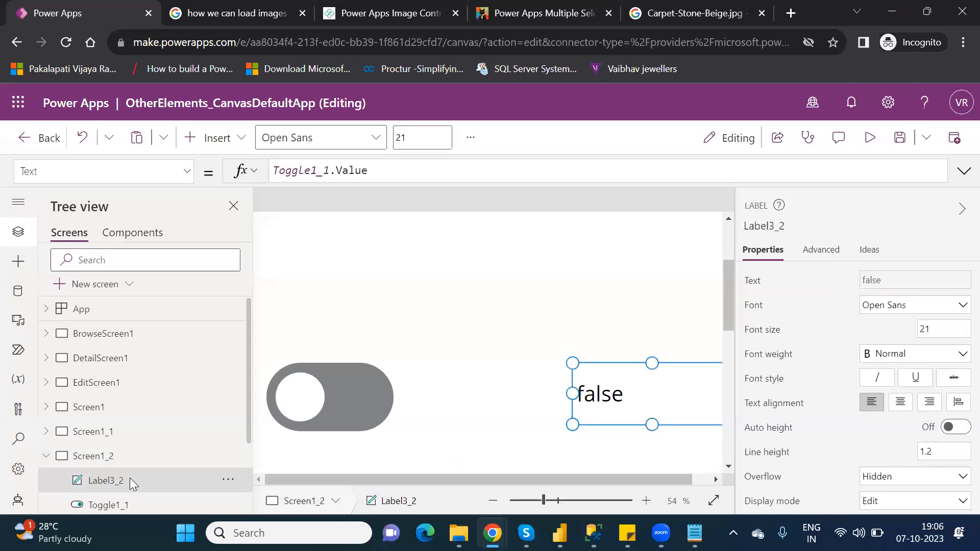
{"action": "key", "text": "Delete"}
{"action": "left_click", "coordinate": [137, 487]}
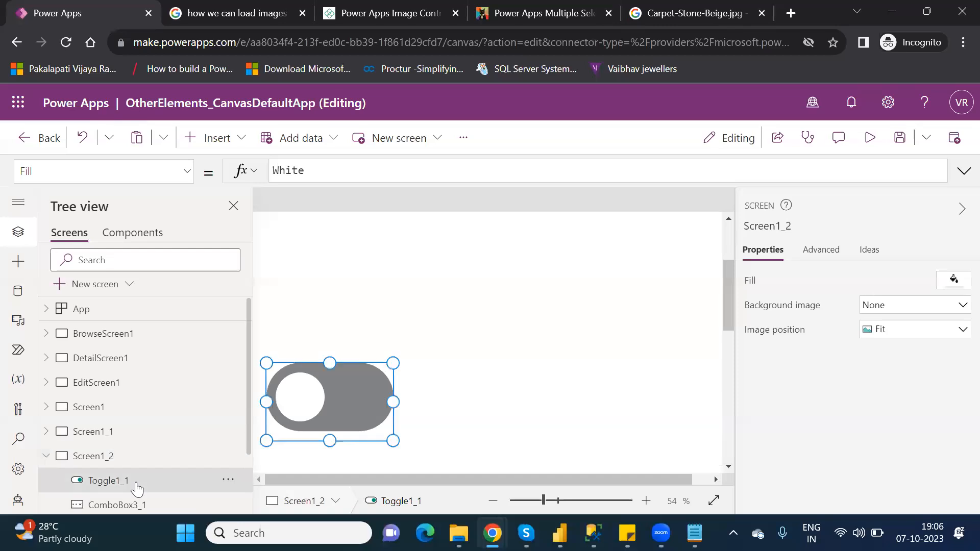
{"action": "key", "text": "Delete"}
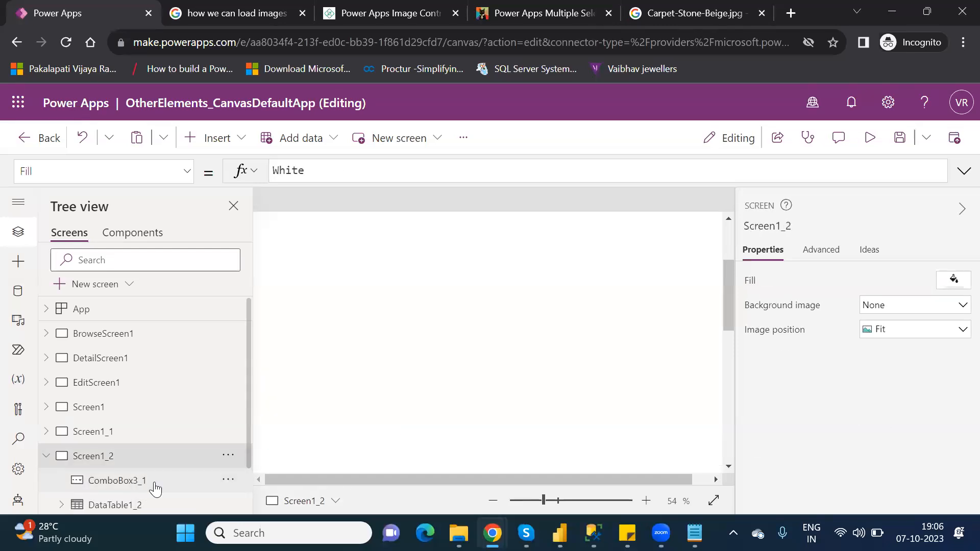
{"action": "left_click", "coordinate": [154, 488]}
{"action": "key", "text": "Delete"}
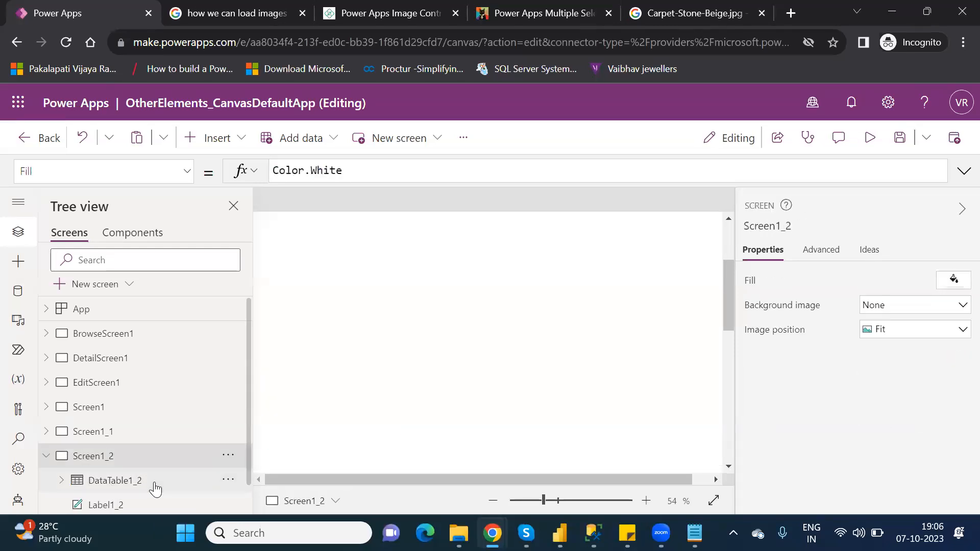
{"action": "left_click", "coordinate": [136, 482]}
{"action": "key", "text": "Delete"}
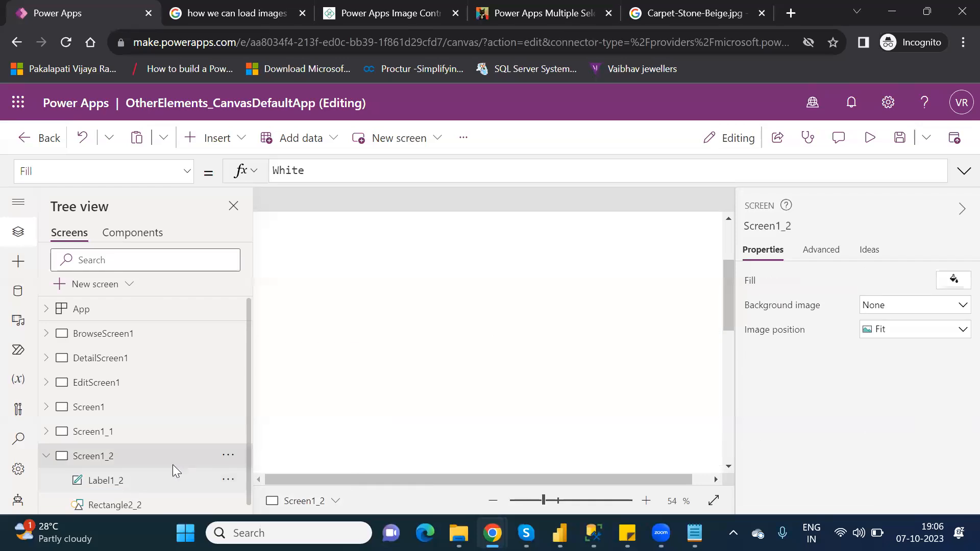
- Insert a Timer control and move it just below the Other Elements header
{"action": "left_click_drag", "start_coordinate": [543, 500], "coordinate": [535, 500]}
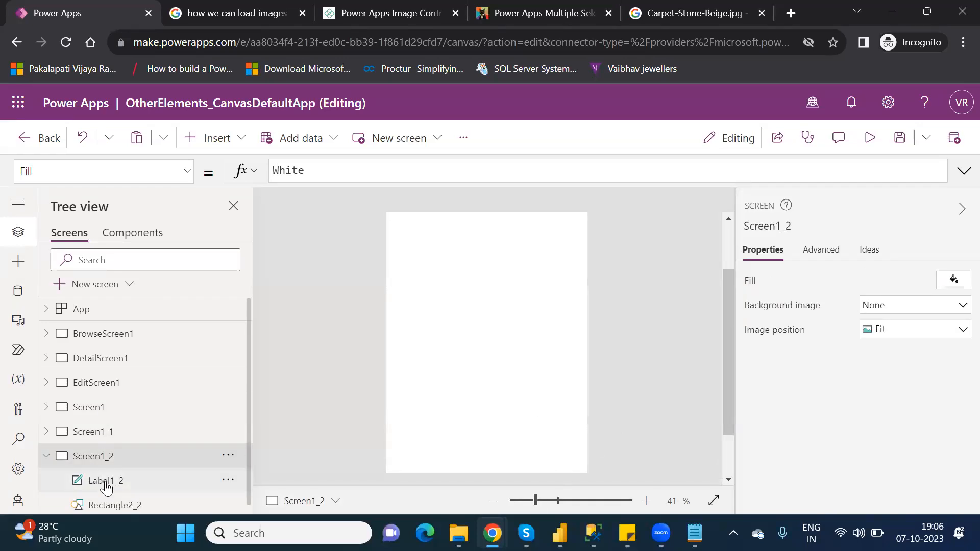
{"action": "left_click", "coordinate": [105, 485]}
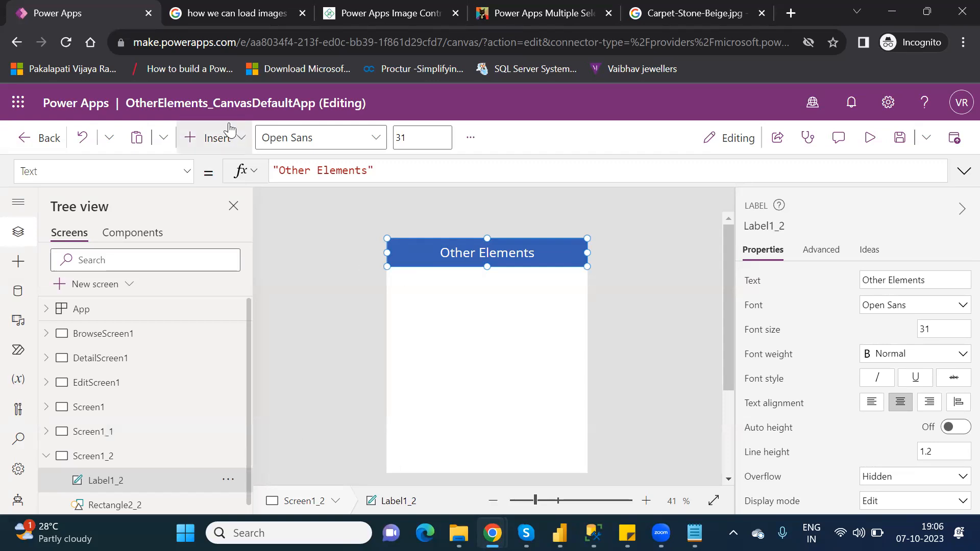
{"action": "left_click", "coordinate": [221, 144]}
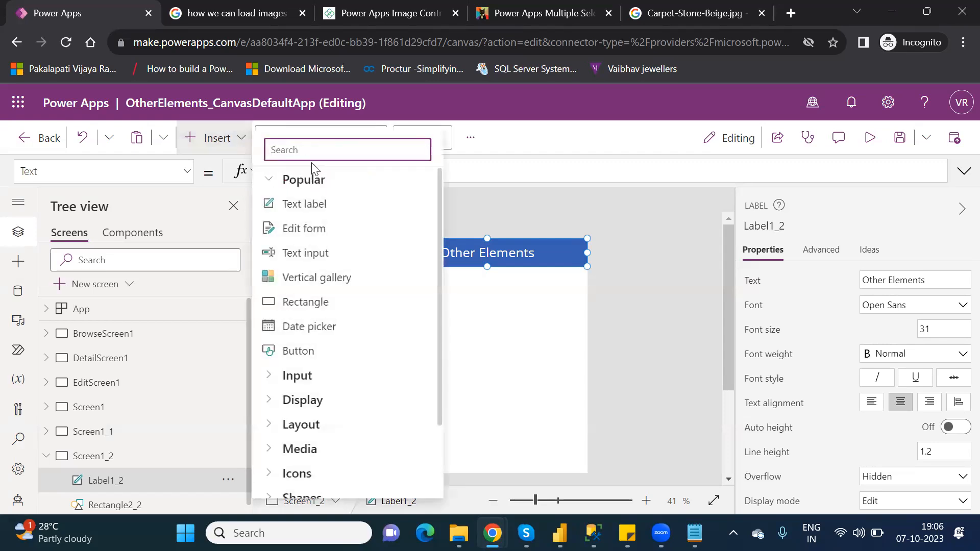
{"action": "type", "text": "time"}
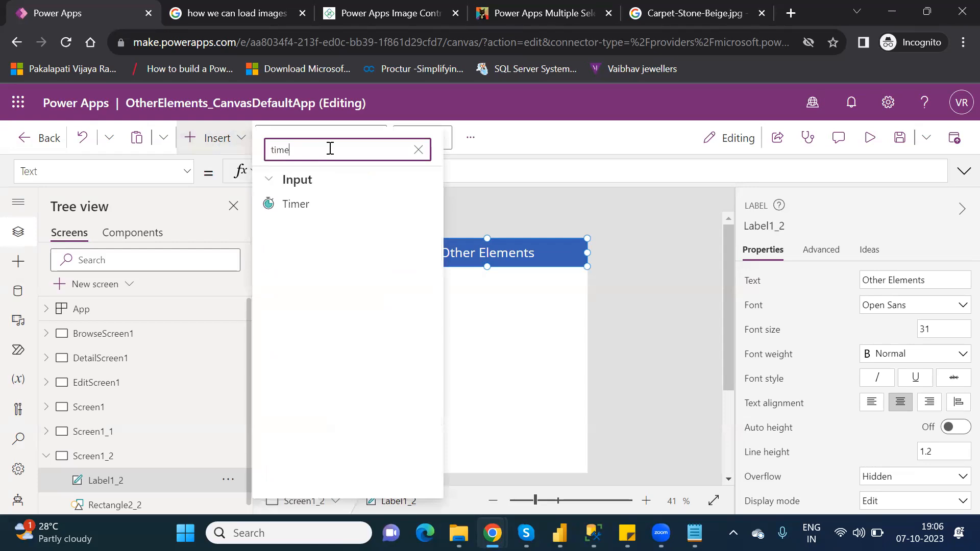
{"action": "left_click", "coordinate": [325, 207]}
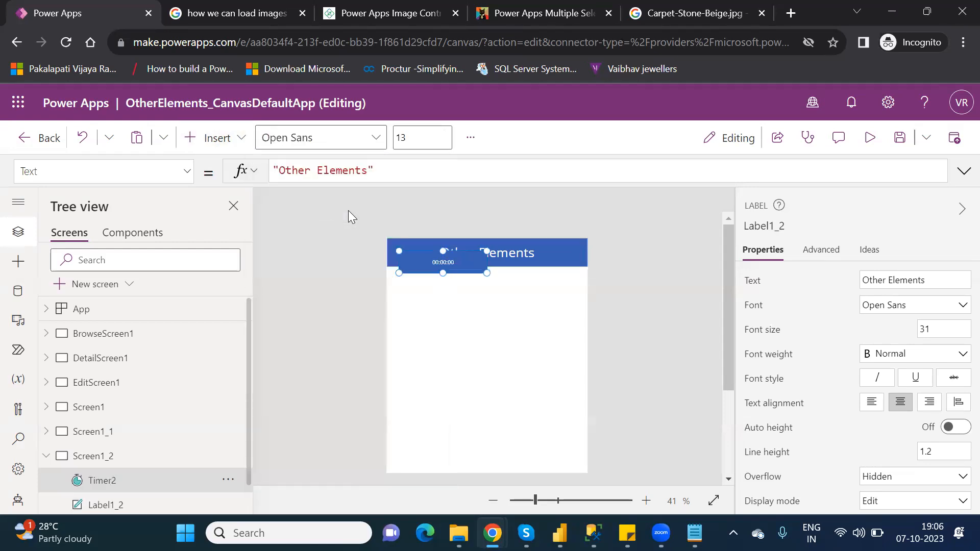
{"action": "left_click_drag", "start_coordinate": [443, 265], "coordinate": [437, 287]}
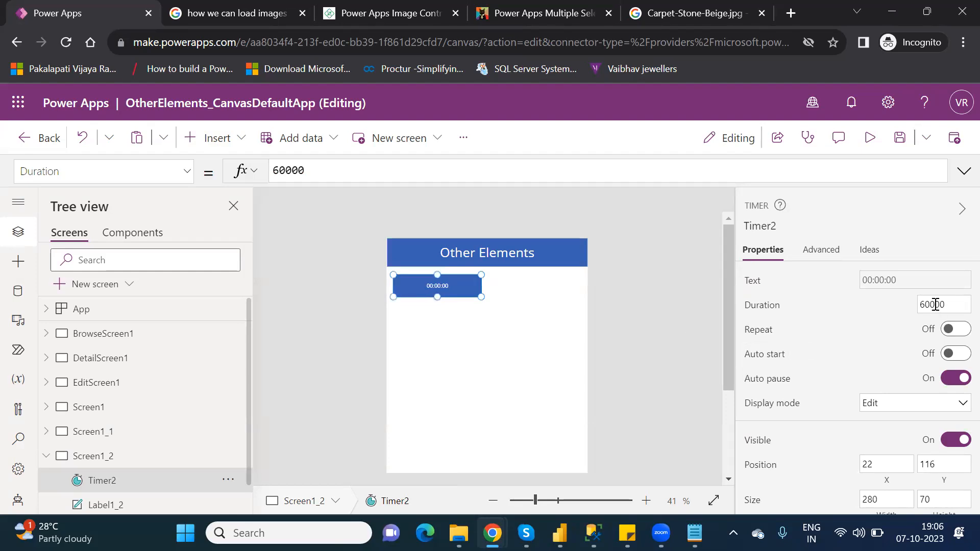
- Edit the timer's Duration value, then deselect the timer
{"action": "double_click", "coordinate": [935, 305]}
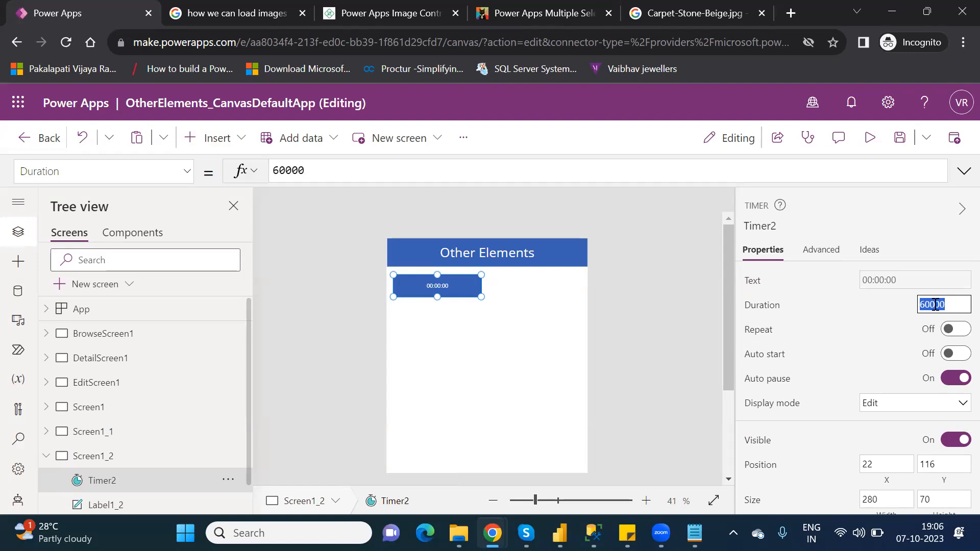
{"action": "type", "text": "5000"}
{"action": "key", "text": "BackSpace"}
{"action": "key", "text": "BackSpace"}
{"action": "key", "text": "BackSpace"}
{"action": "key", "text": "BackSpace"}
{"action": "type", "text": "10000"}
{"action": "left_click", "coordinate": [580, 330]}
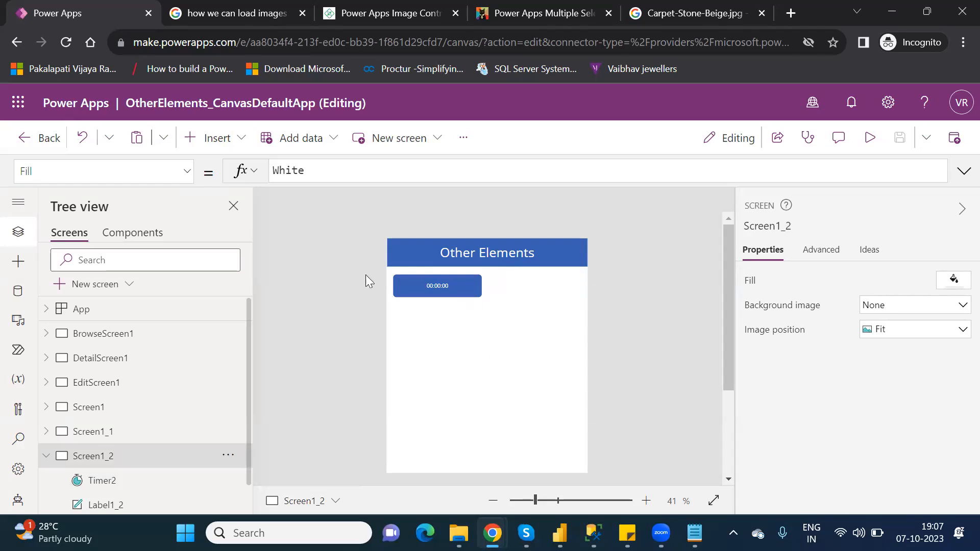
- Insert a Data table control and move it below the timer
{"action": "left_click", "coordinate": [223, 141]}
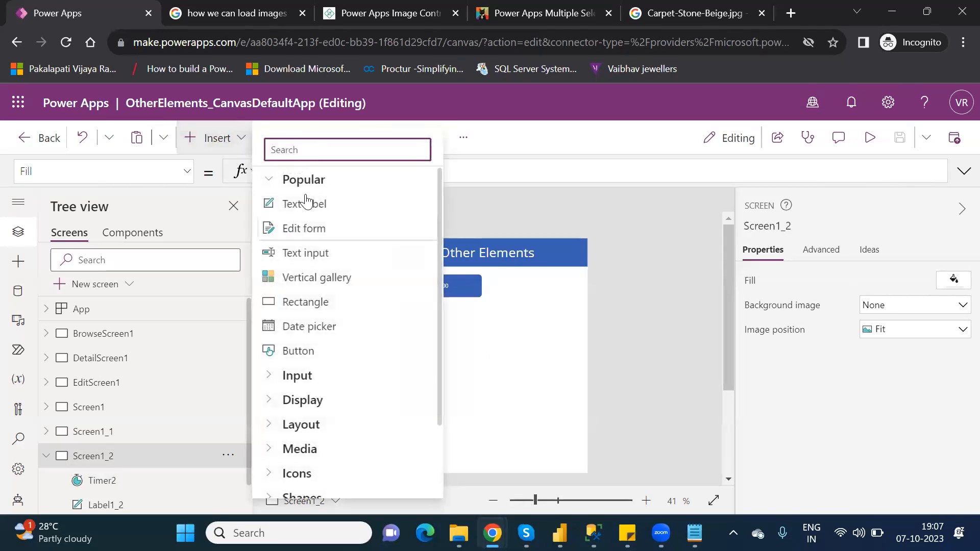
{"action": "type", "text": "data"}
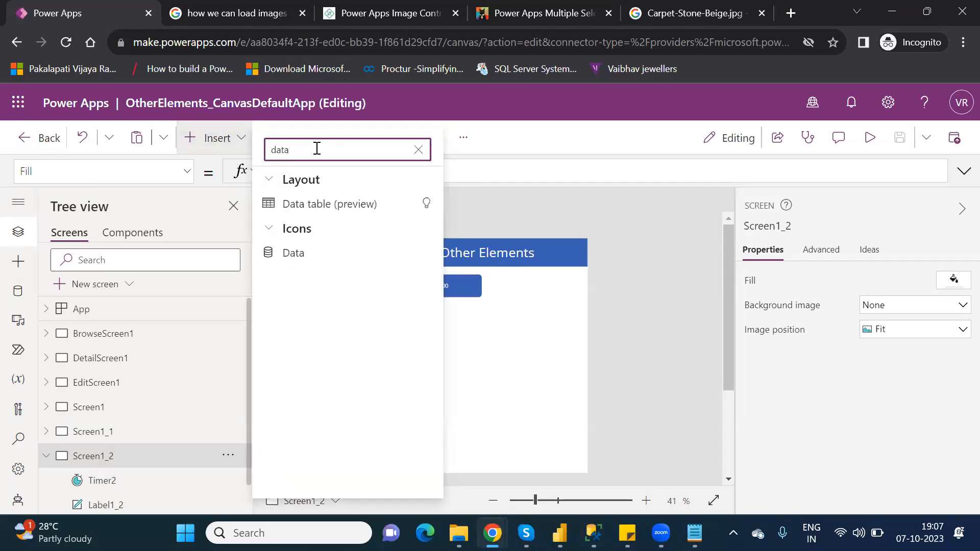
{"action": "left_click", "coordinate": [317, 206]}
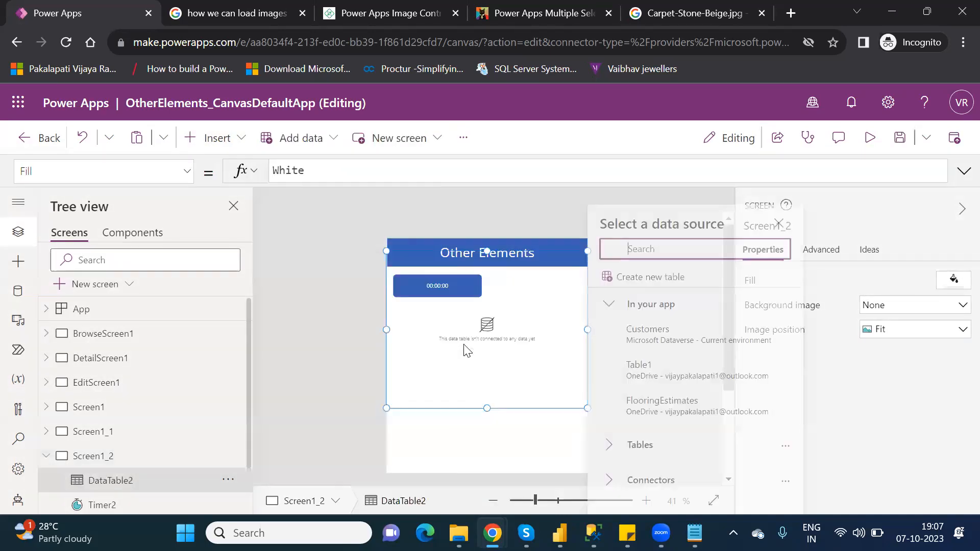
{"action": "left_click_drag", "start_coordinate": [560, 250], "coordinate": [560, 305]}
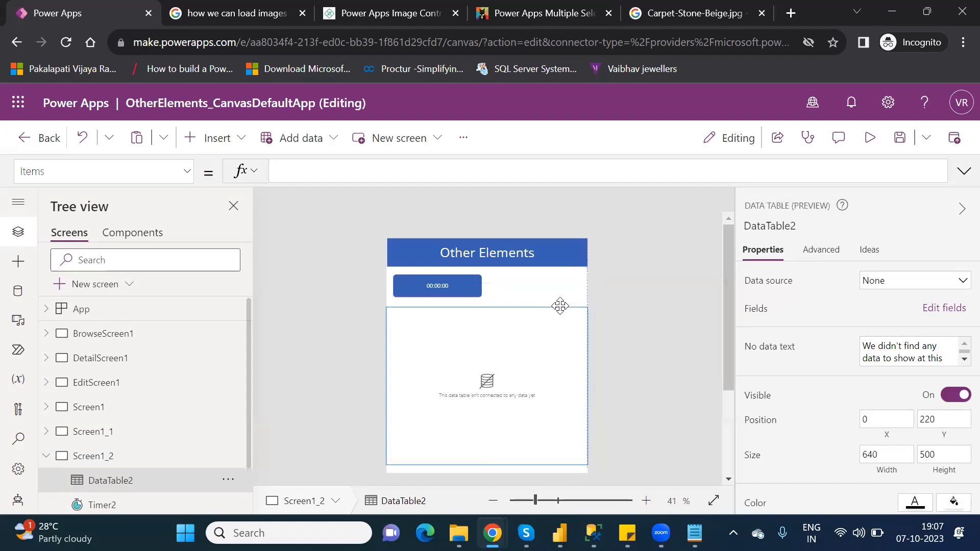
- Set the data table's data source to Customers
{"action": "left_click", "coordinate": [917, 287]}
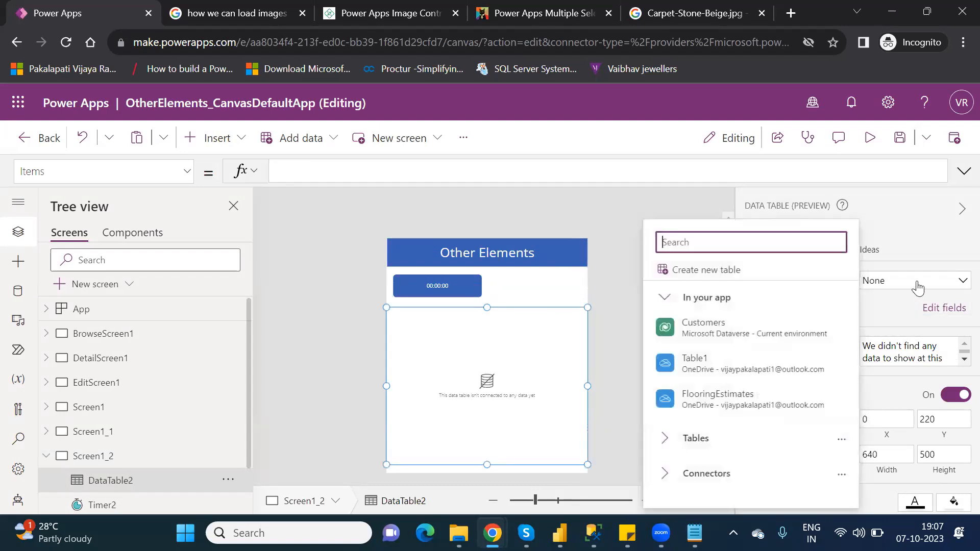
{"action": "left_click", "coordinate": [758, 334]}
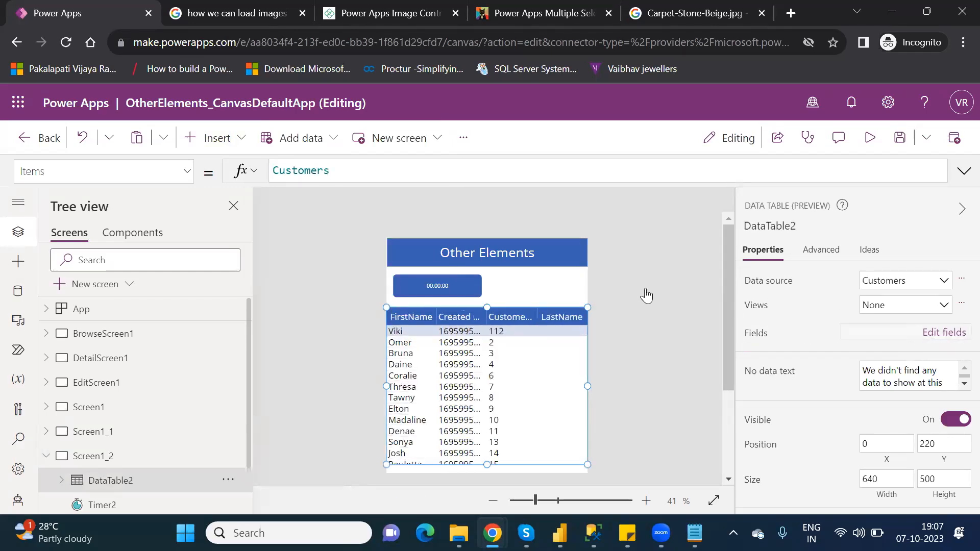
- Remove the Location and PassportNumber fields from the data table's field list
{"action": "scroll", "coordinate": [638, 302], "scroll_direction": "down", "scroll_amount": 1}
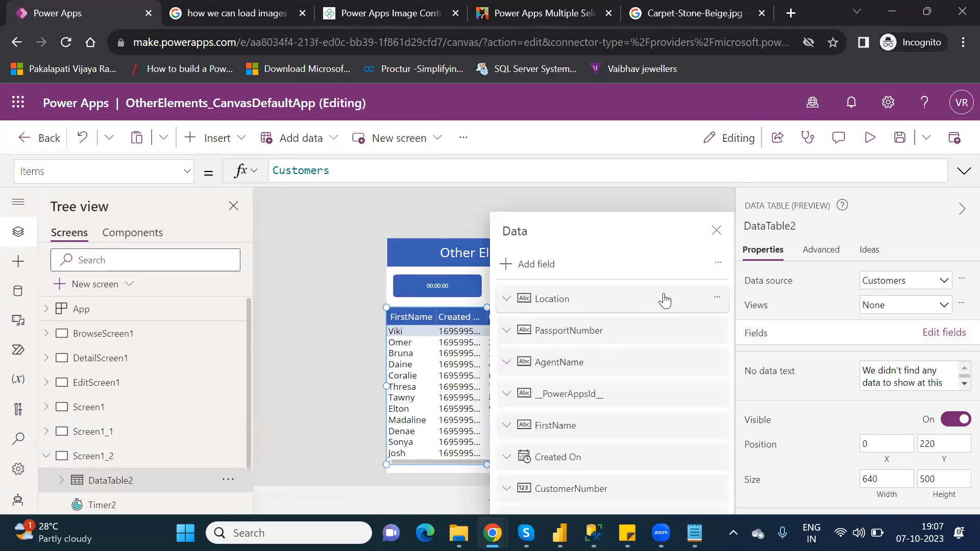
{"action": "scroll", "coordinate": [636, 305], "scroll_direction": "down", "scroll_amount": 1}
{"action": "left_click", "coordinate": [636, 305]}
{"action": "key", "text": "Delete"}
{"action": "left_click", "coordinate": [636, 305]}
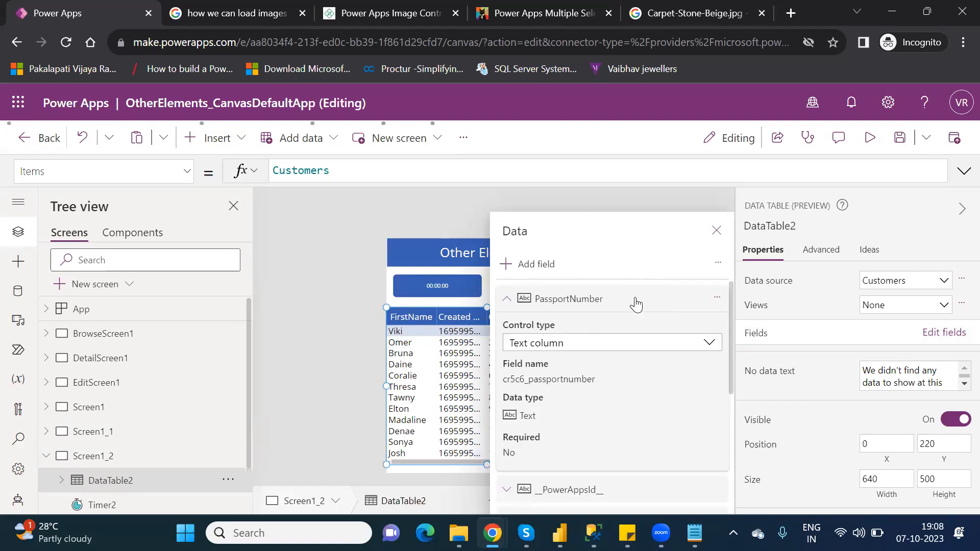
{"action": "key", "text": "Delete"}
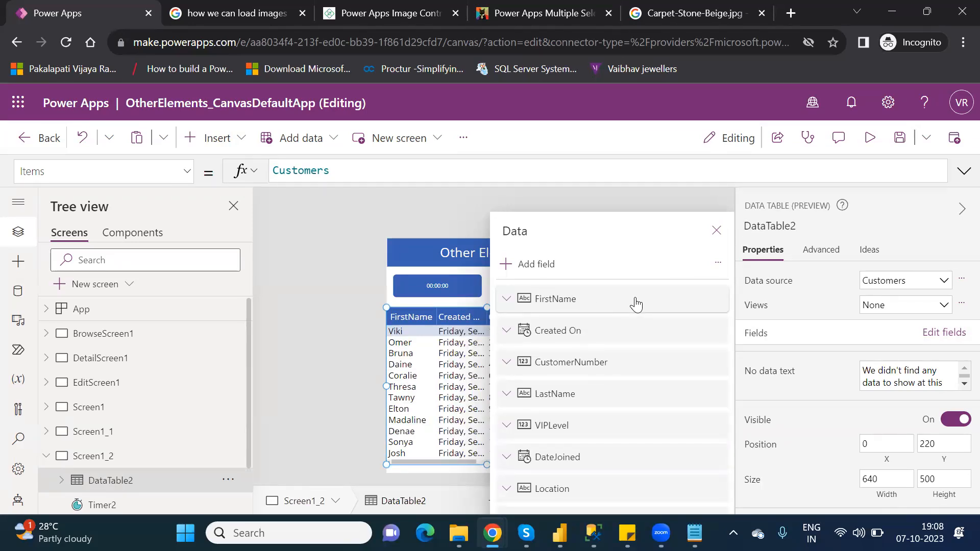
- Remove every field except Location and AgentName from the data table's field list and close the Data pane
{"action": "left_click", "coordinate": [636, 305]}
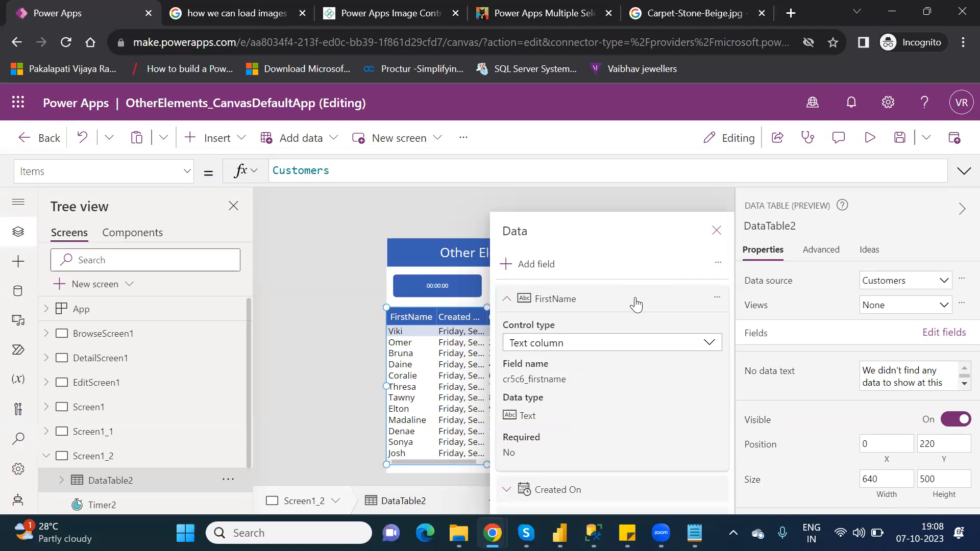
{"action": "key", "text": "Delete"}
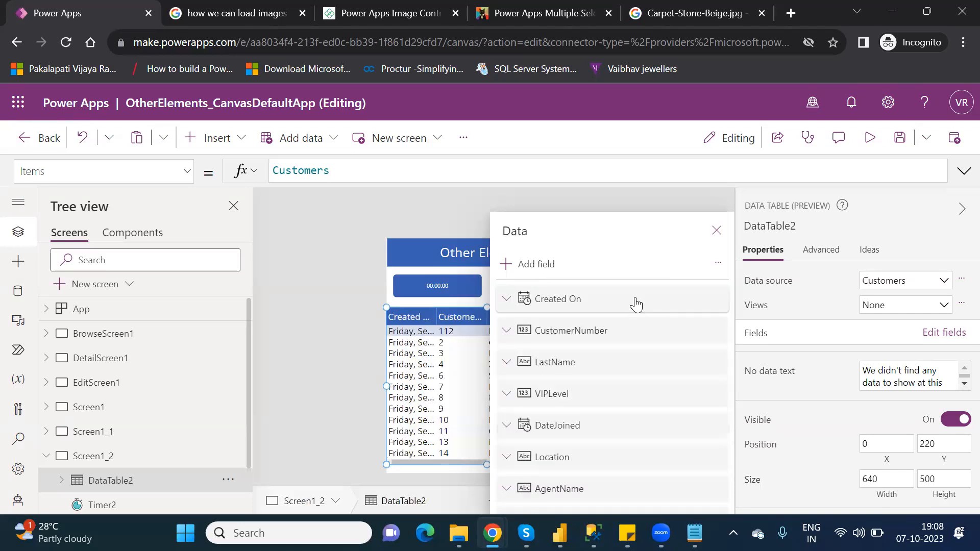
{"action": "key", "text": "Delete"}
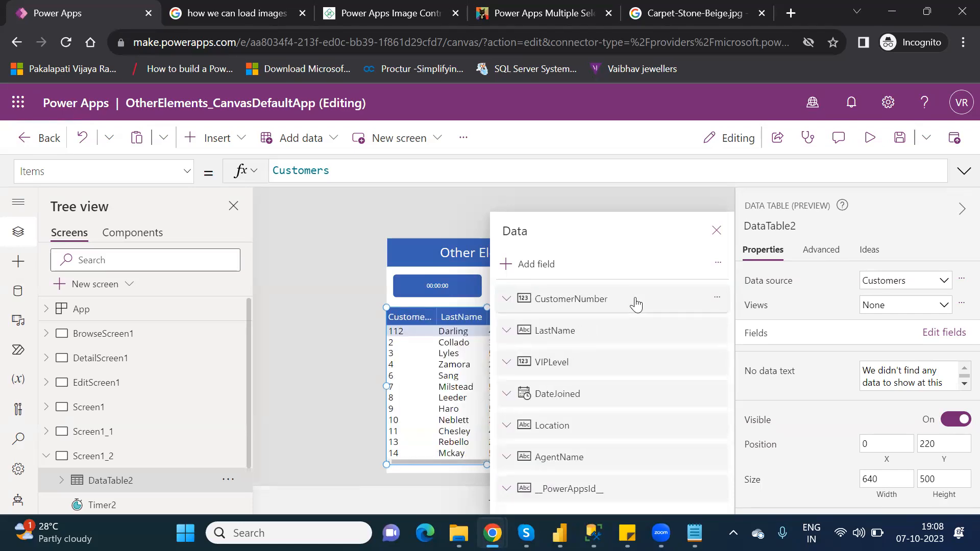
{"action": "key", "text": "Delete"}
{"action": "key", "text": "Delete"}
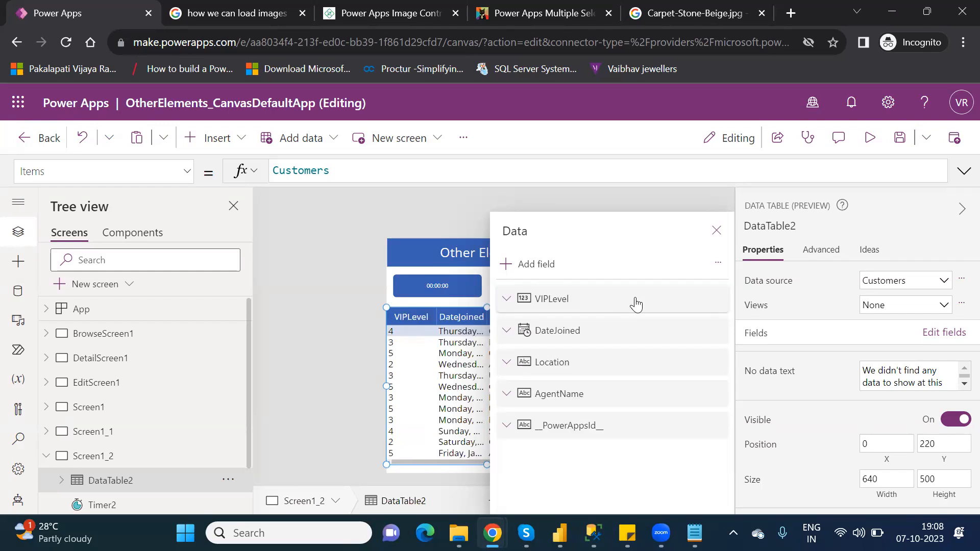
{"action": "key", "text": "Delete"}
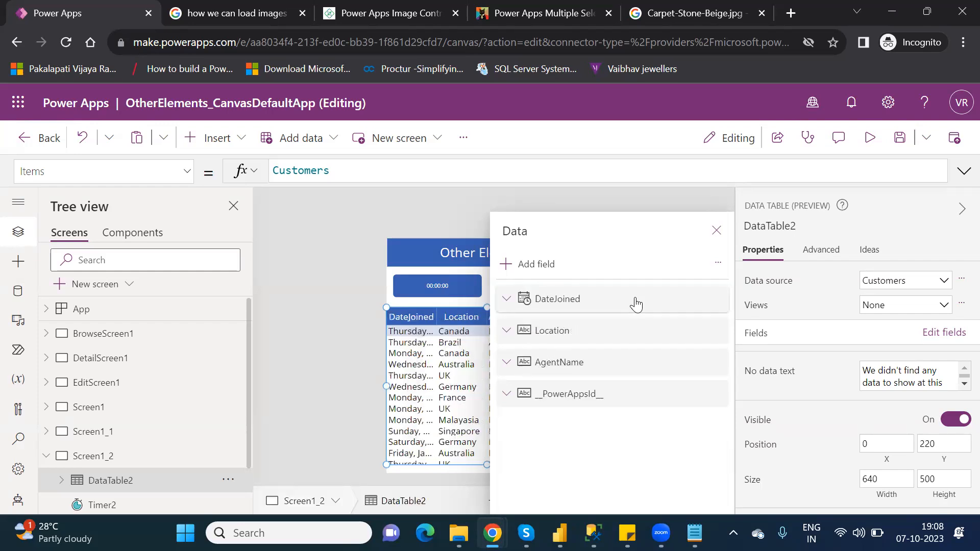
{"action": "key", "text": "Delete"}
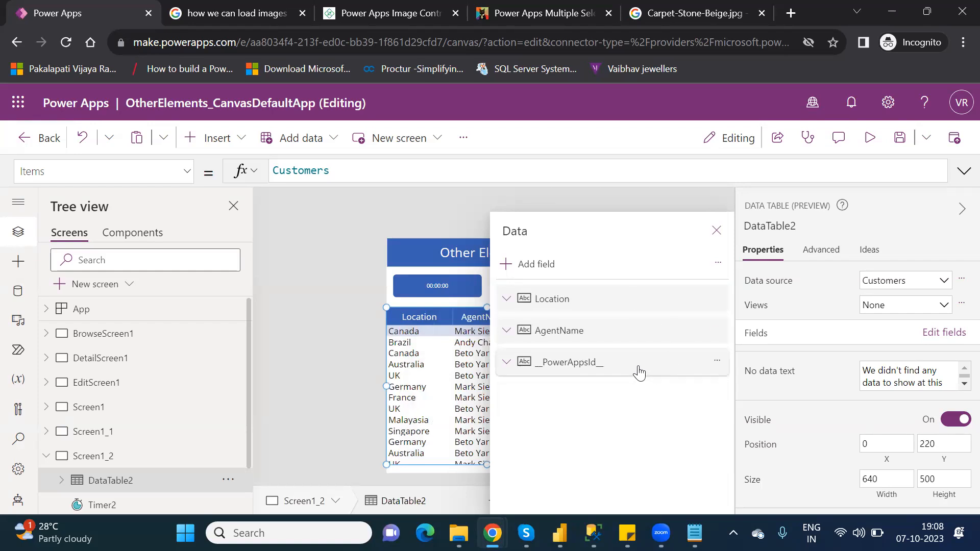
{"action": "left_click", "coordinate": [639, 373]}
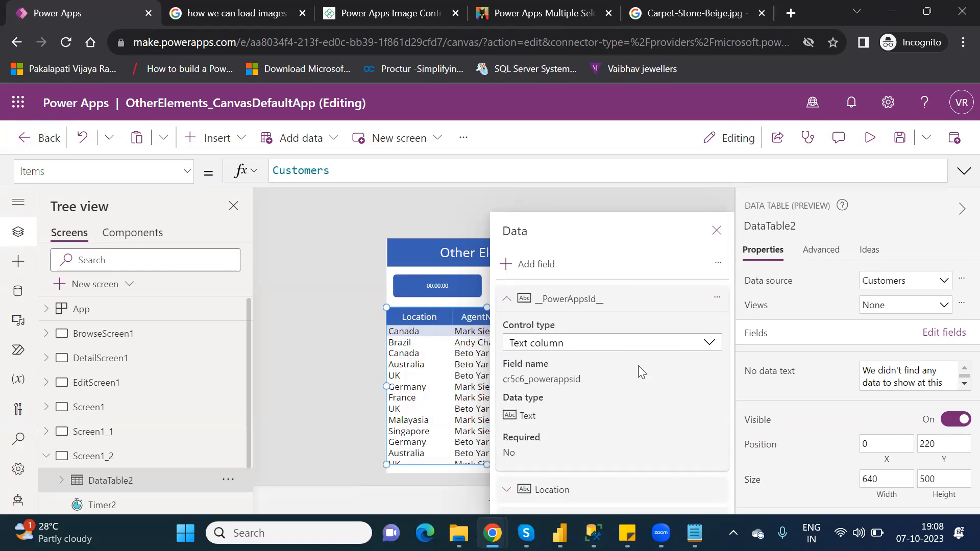
{"action": "key", "text": "Delete"}
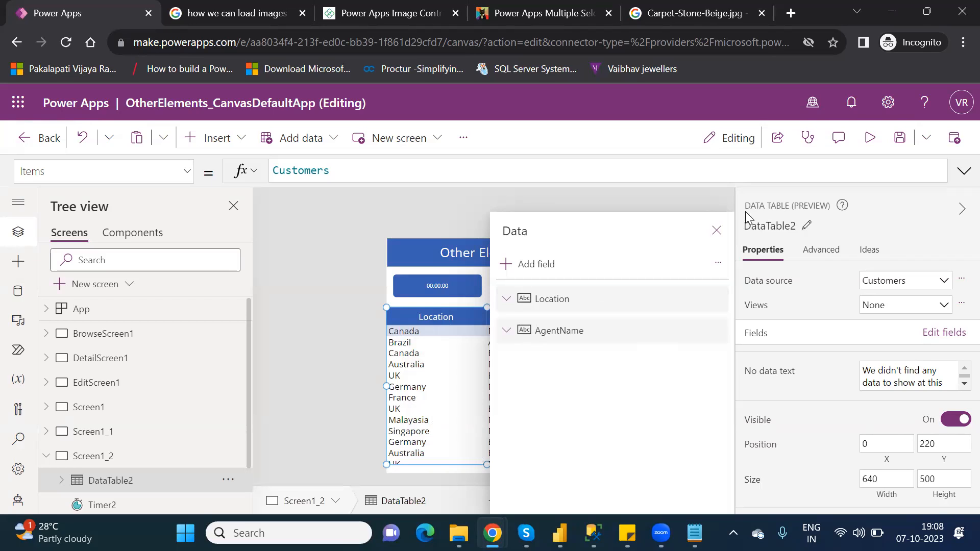
{"action": "left_click", "coordinate": [716, 231]}
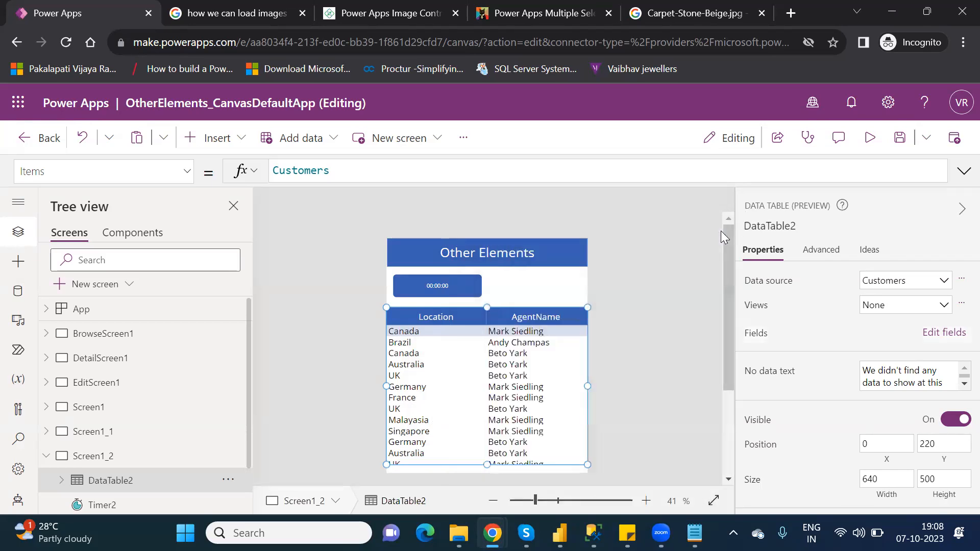
{"action": "left_click", "coordinate": [533, 301]}
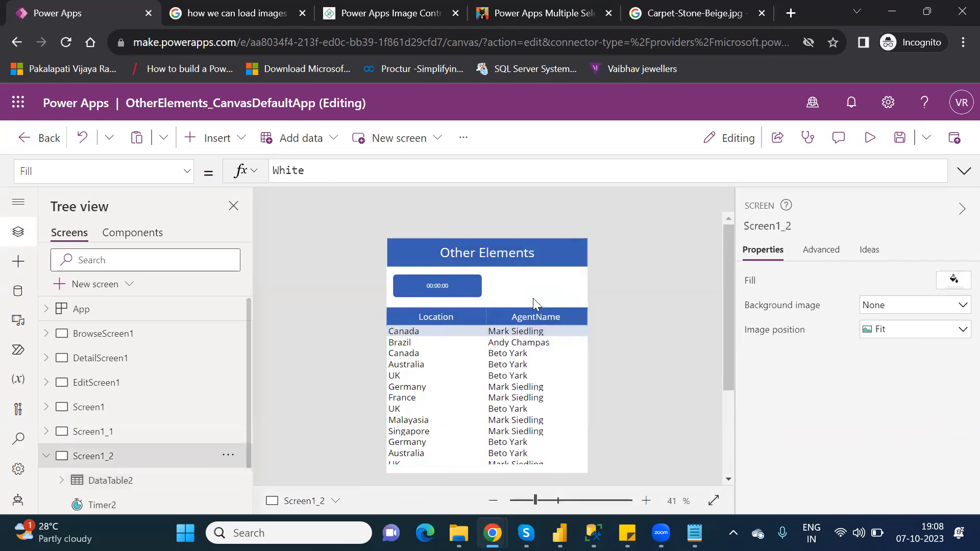
{"action": "left_click", "coordinate": [465, 286]}
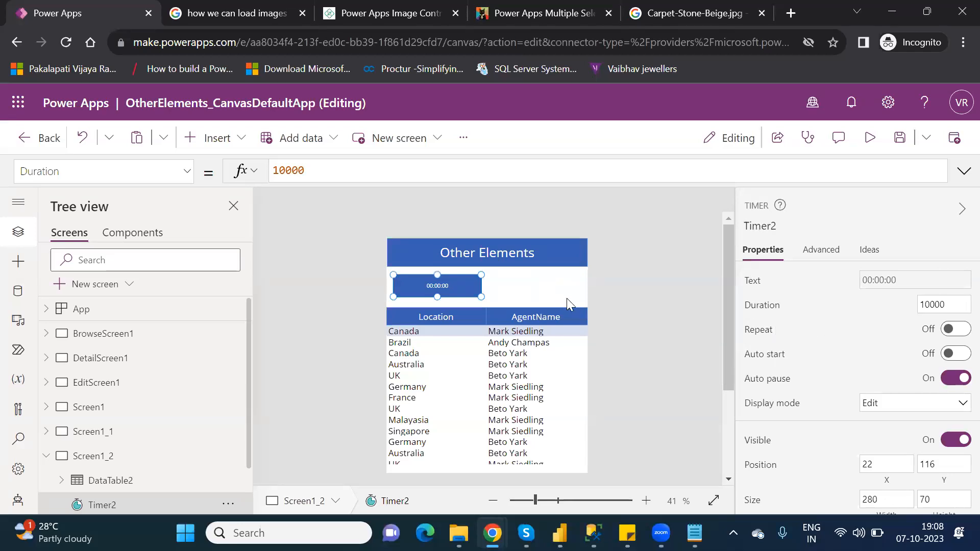
{"action": "left_click", "coordinate": [581, 309]}
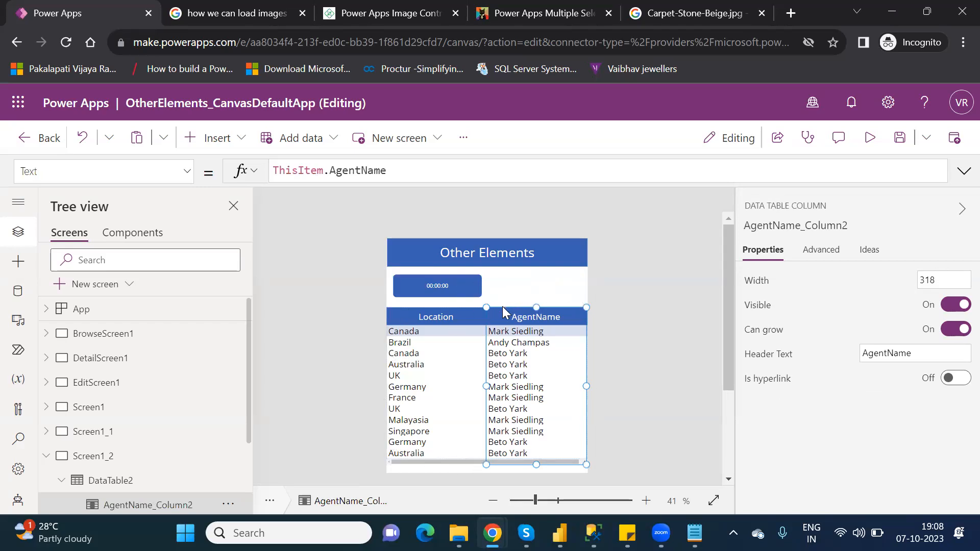
{"action": "left_click", "coordinate": [537, 294]}
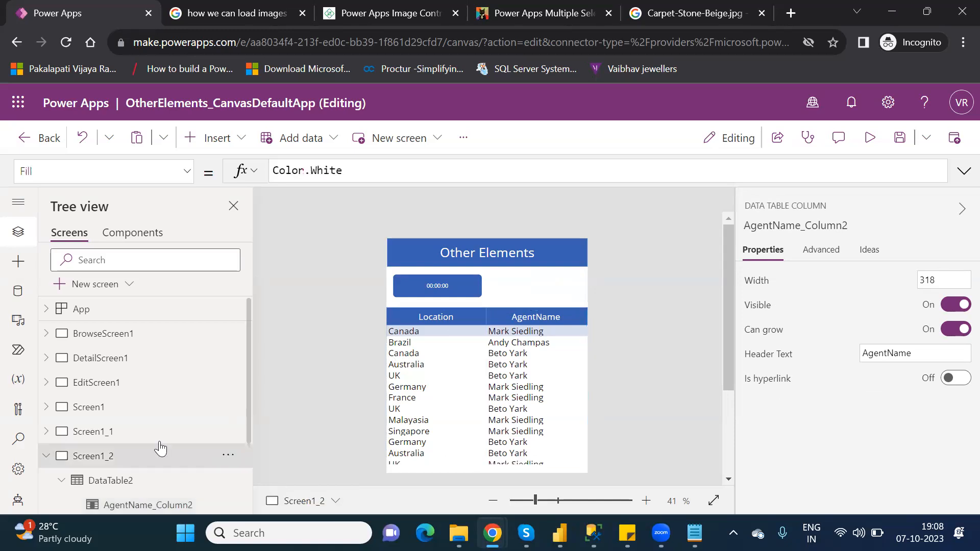
- Set the data table's Visible property to the formula If(Timer2.Value>5000,true,false)
{"action": "left_click", "coordinate": [106, 482]}
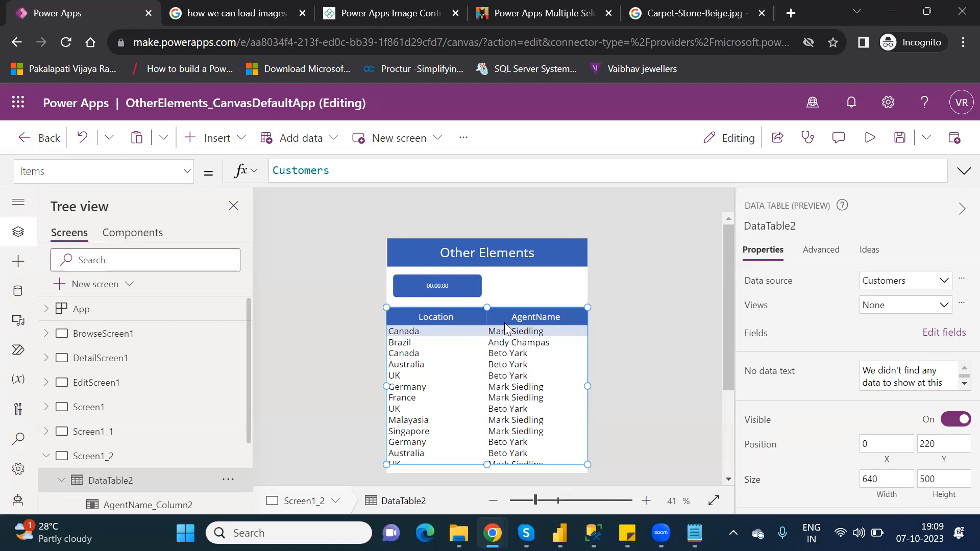
{"action": "left_click", "coordinate": [188, 172]}
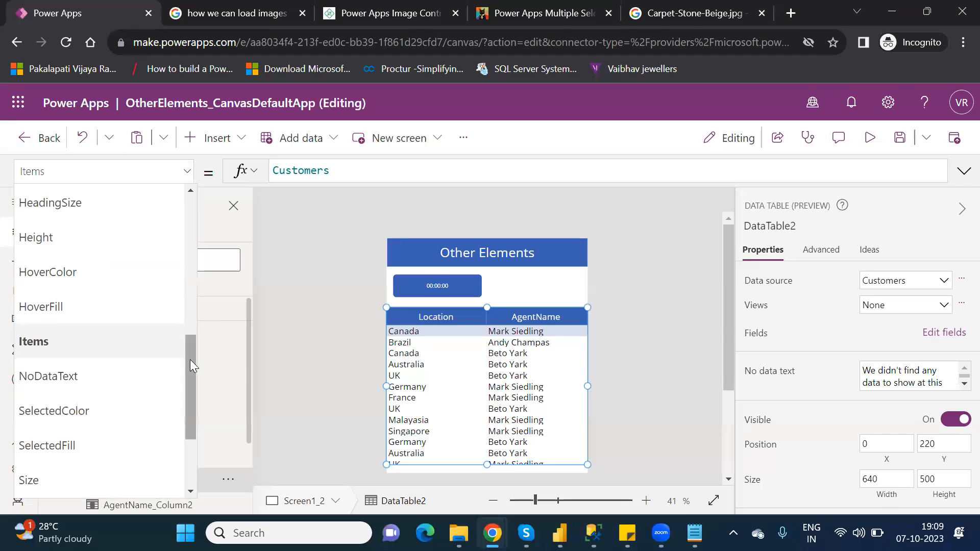
{"action": "left_click_drag", "start_coordinate": [188, 361], "coordinate": [189, 408]}
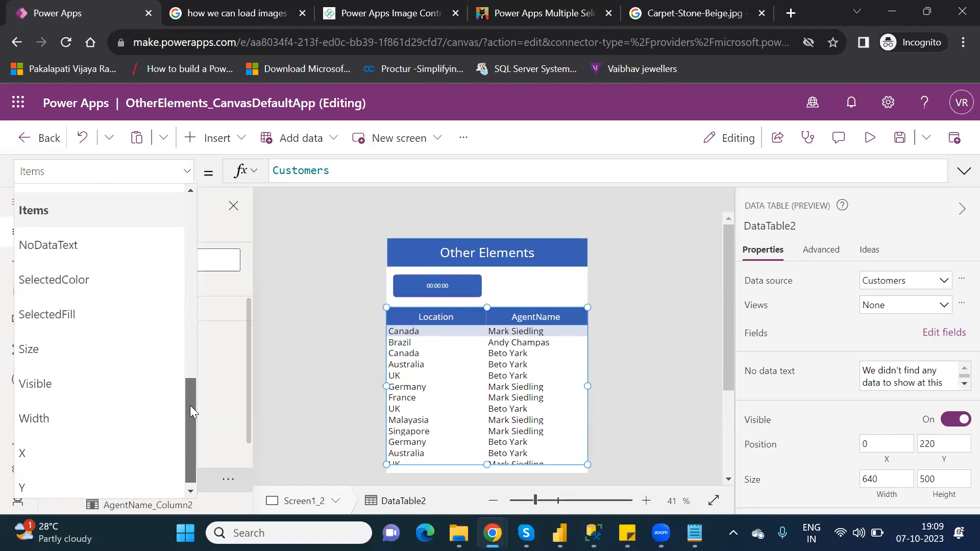
{"action": "left_click", "coordinate": [92, 382]}
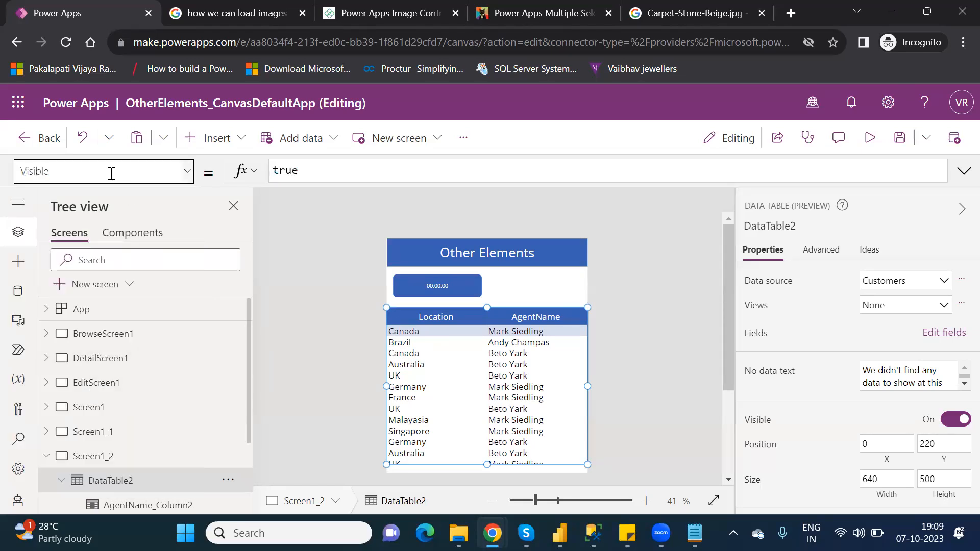
{"action": "double_click", "coordinate": [290, 170]}
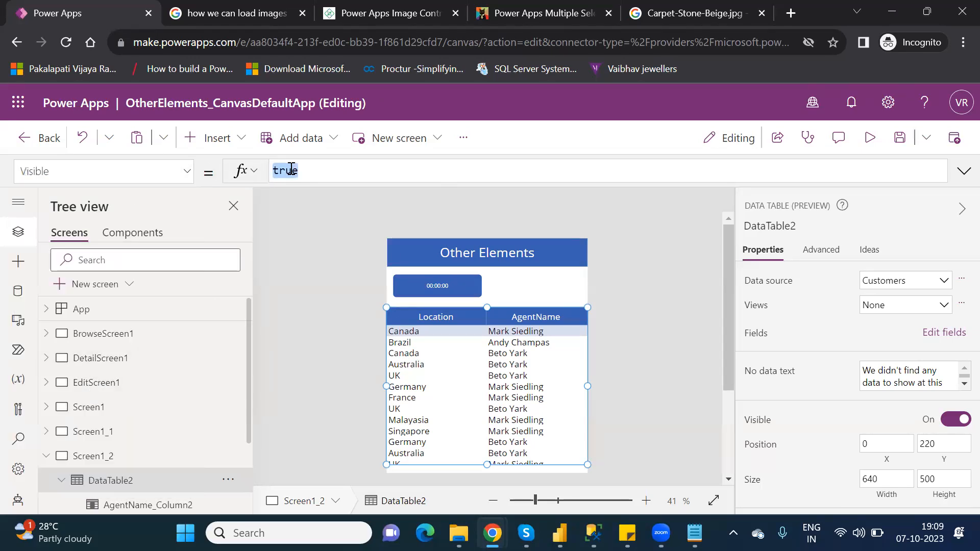
{"action": "key", "text": "BackSpace"}
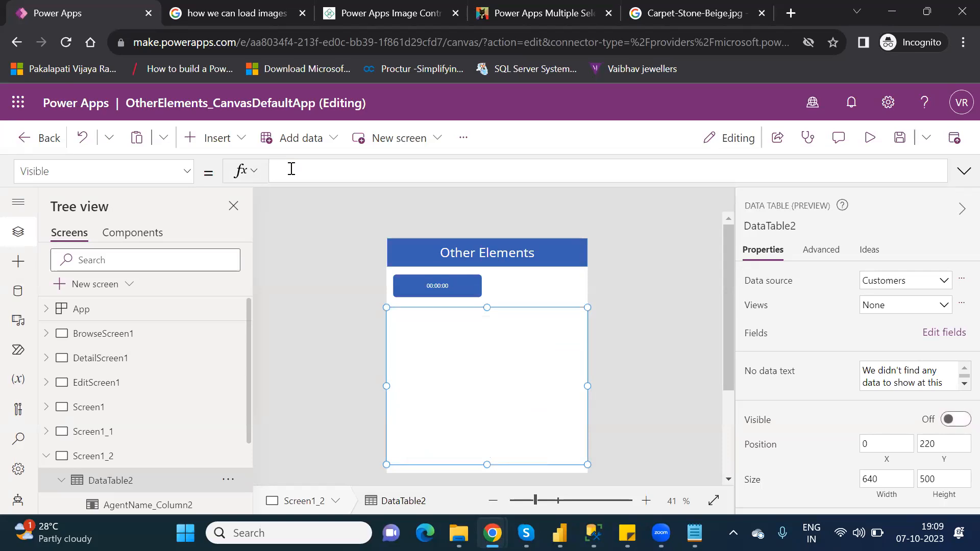
{"action": "type", "text": "if"}
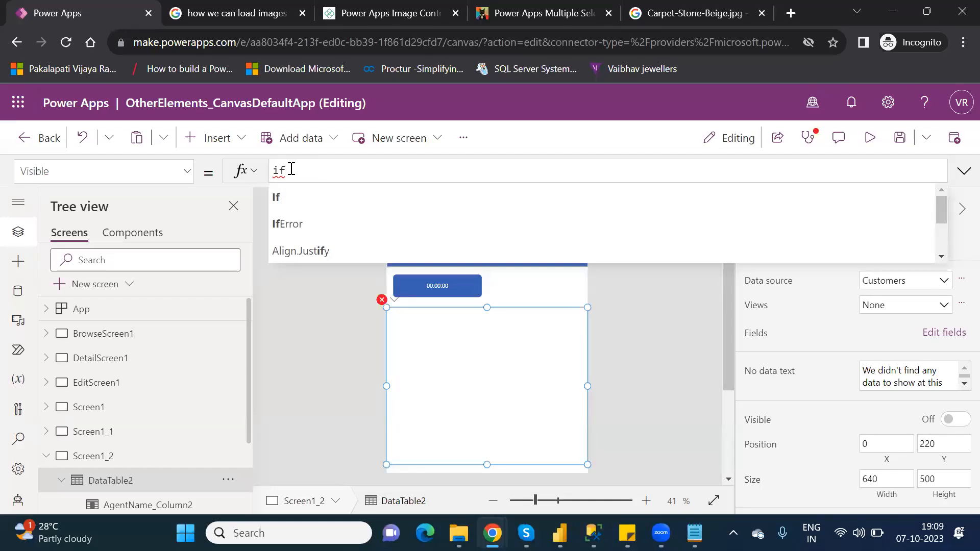
{"action": "type", "text": "("}
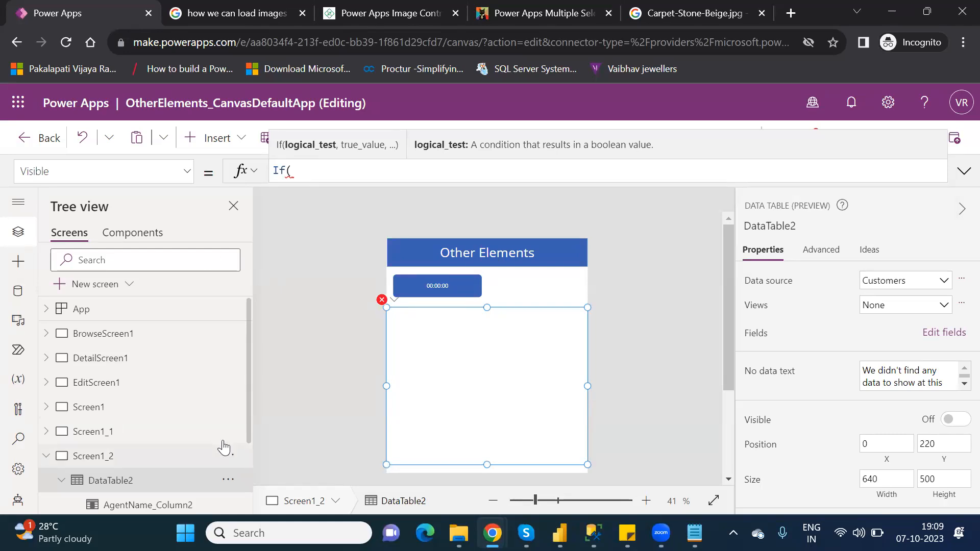
{"action": "left_click_drag", "start_coordinate": [247, 420], "coordinate": [260, 480]}
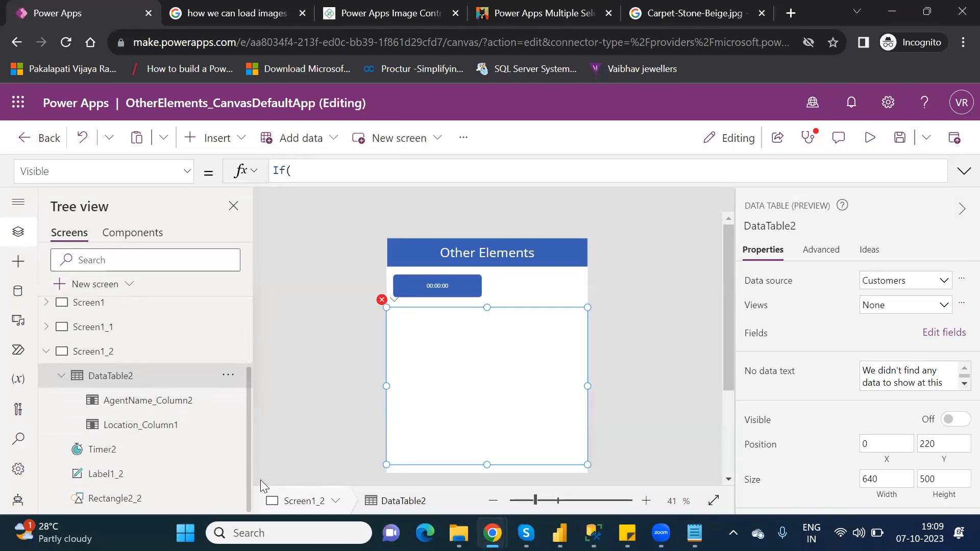
{"action": "left_click", "coordinate": [328, 173]}
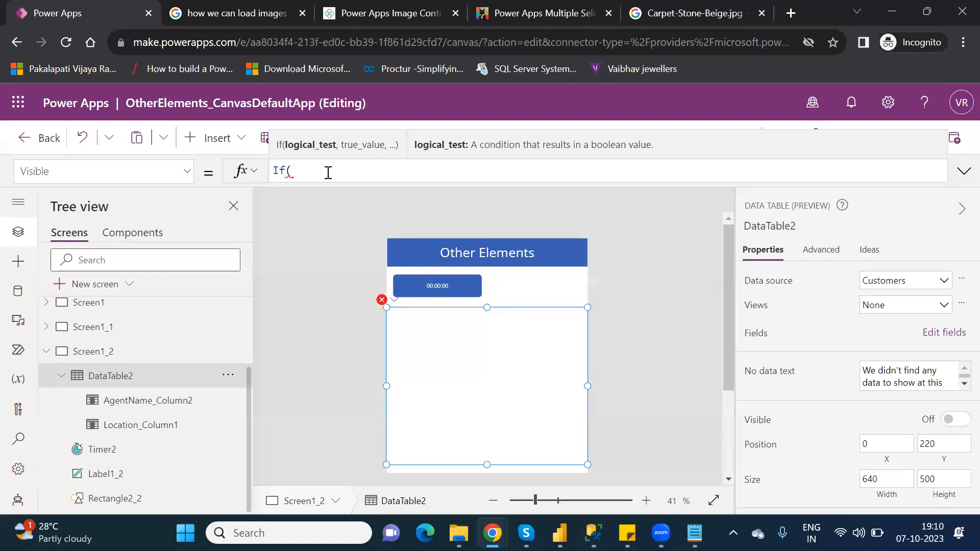
{"action": "type", "text": "time"}
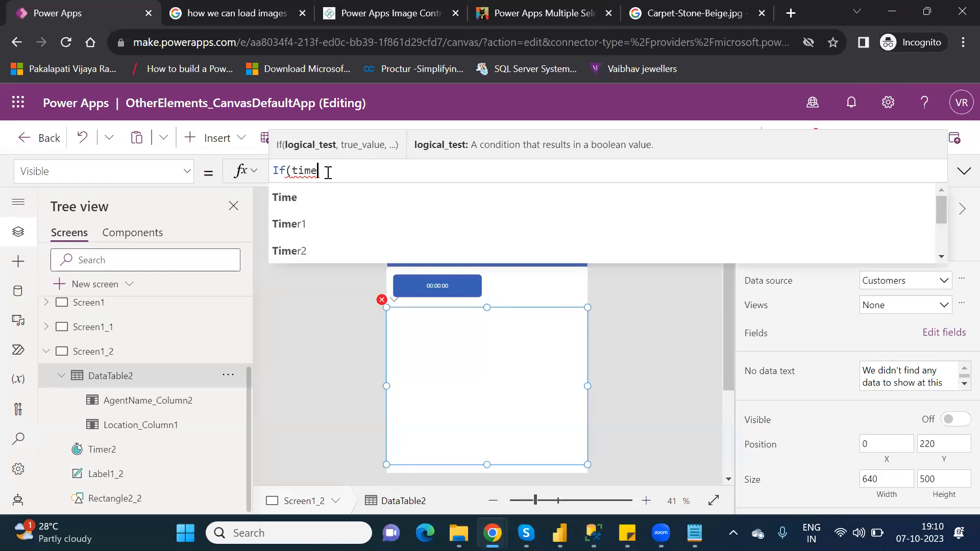
{"action": "key", "text": "Down"}
{"action": "key", "text": "Down"}
{"action": "key", "text": "Tab"}
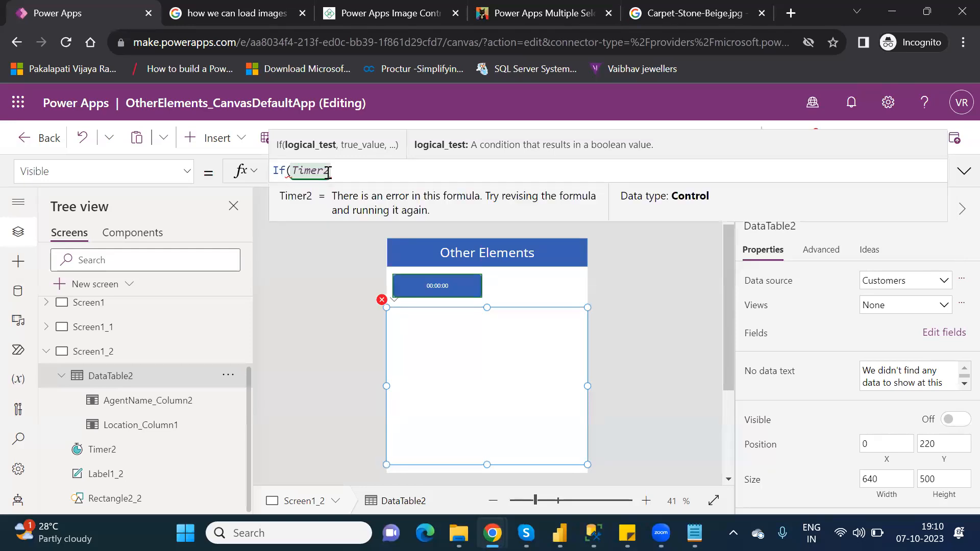
{"action": "type", "text": "."}
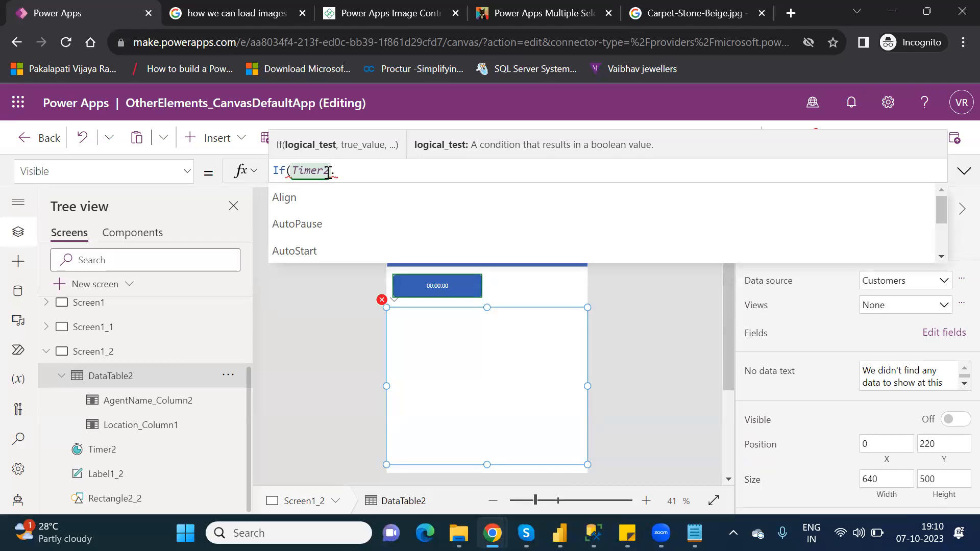
{"action": "left_click_drag", "start_coordinate": [943, 217], "coordinate": [959, 254]}
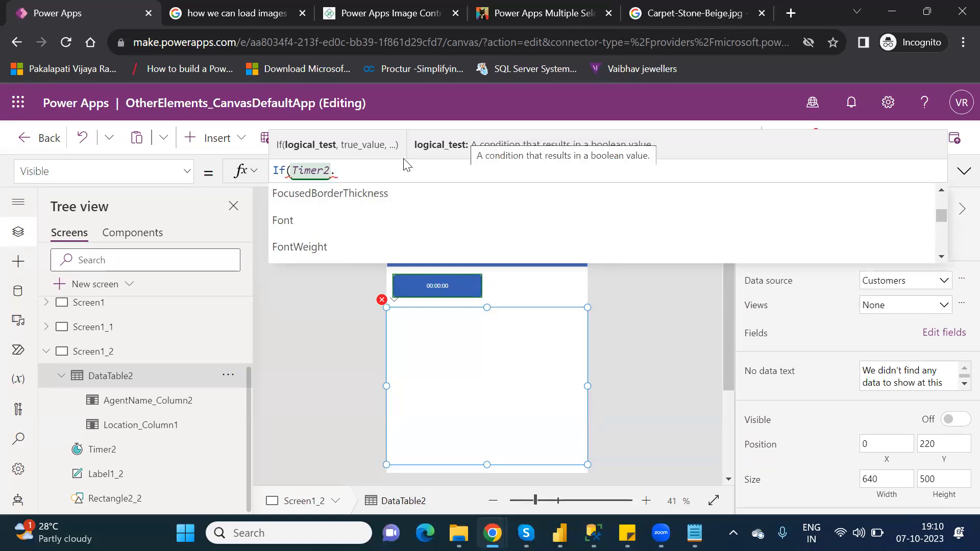
{"action": "type", "text": "va"}
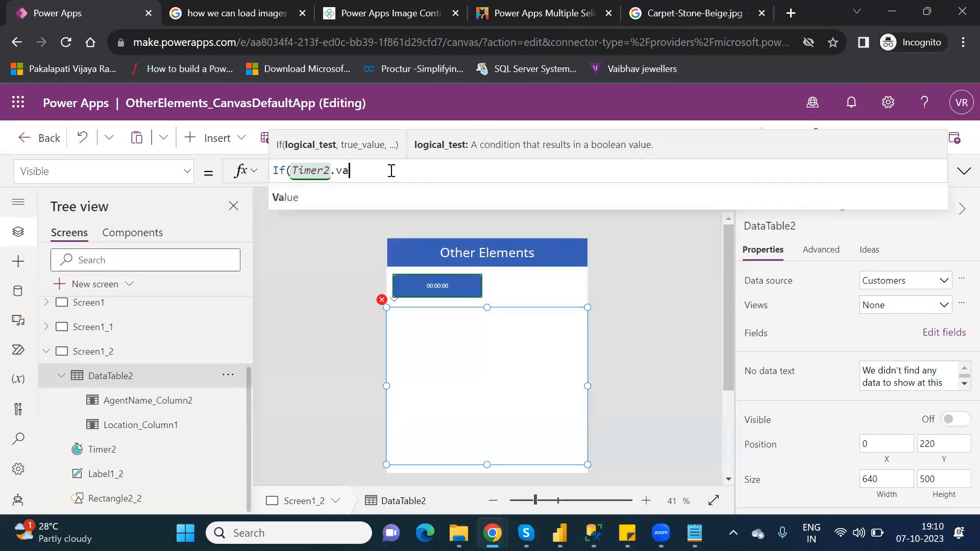
{"action": "left_click", "coordinate": [339, 192]}
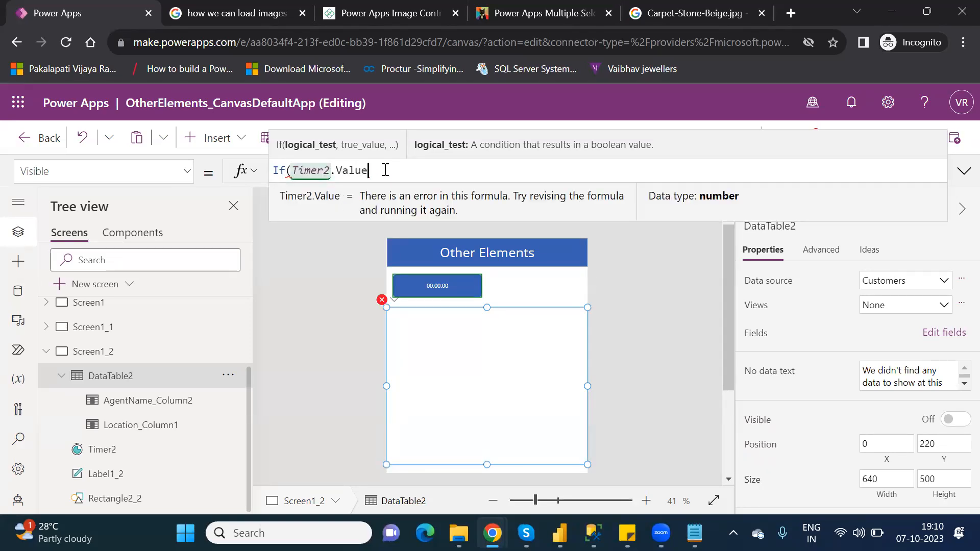
{"action": "type", "text": ">"}
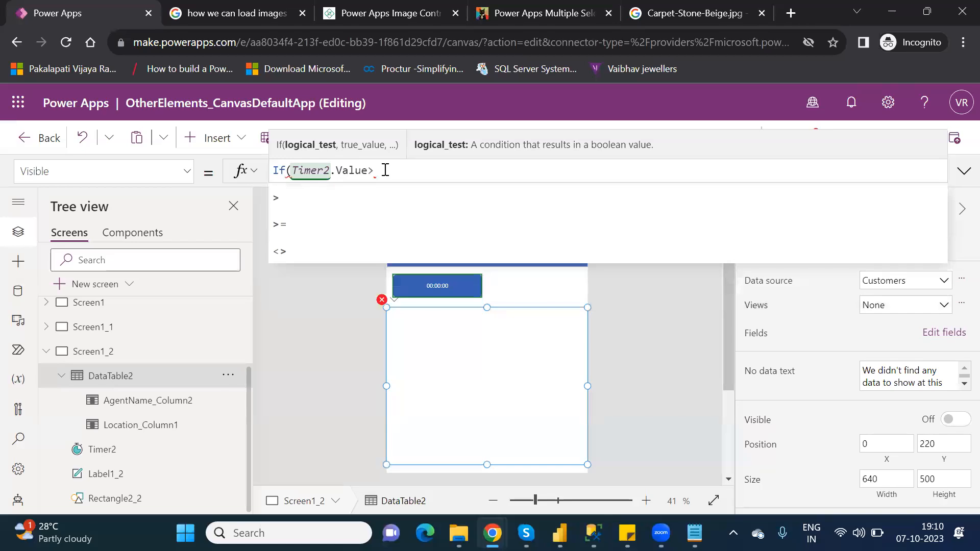
{"action": "type", "text": "5000"}
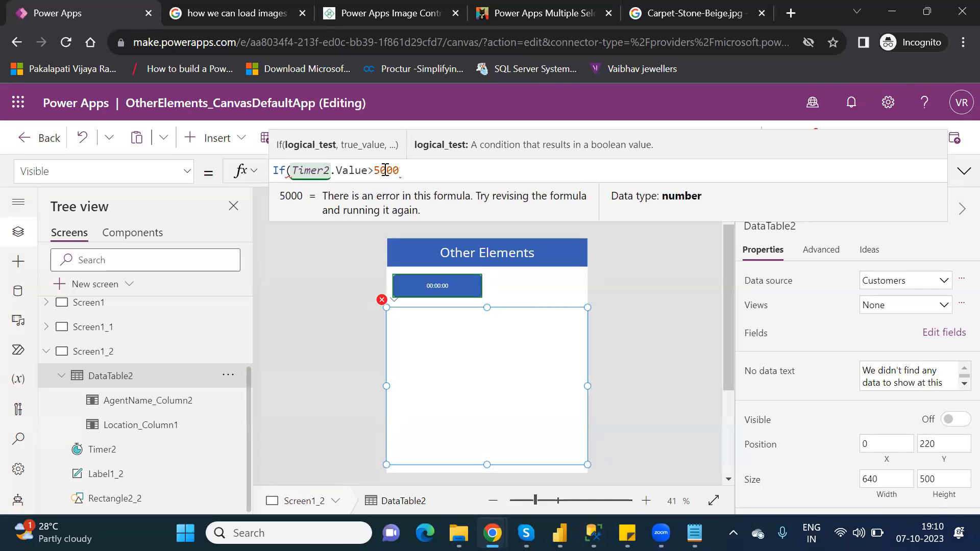
{"action": "type", "text": ","}
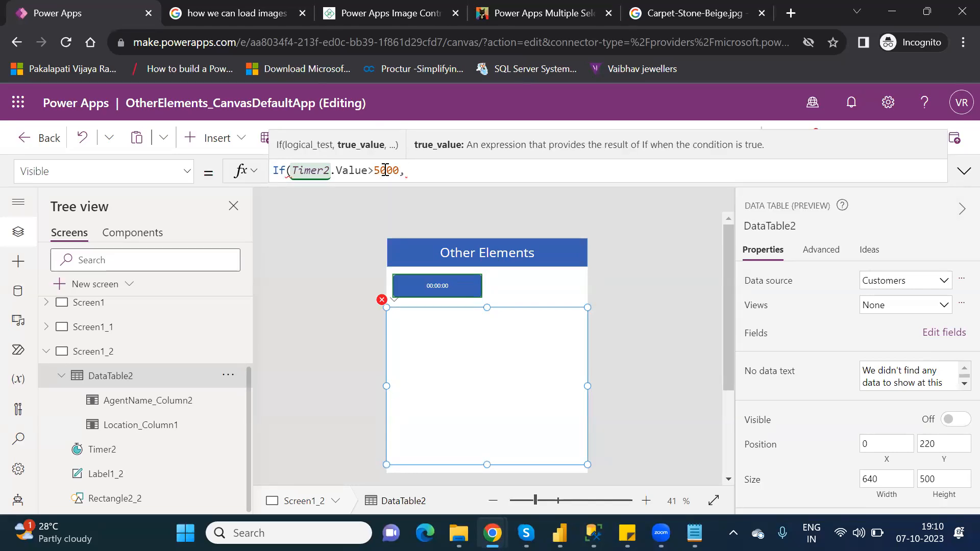
{"action": "type", "text": "true"}
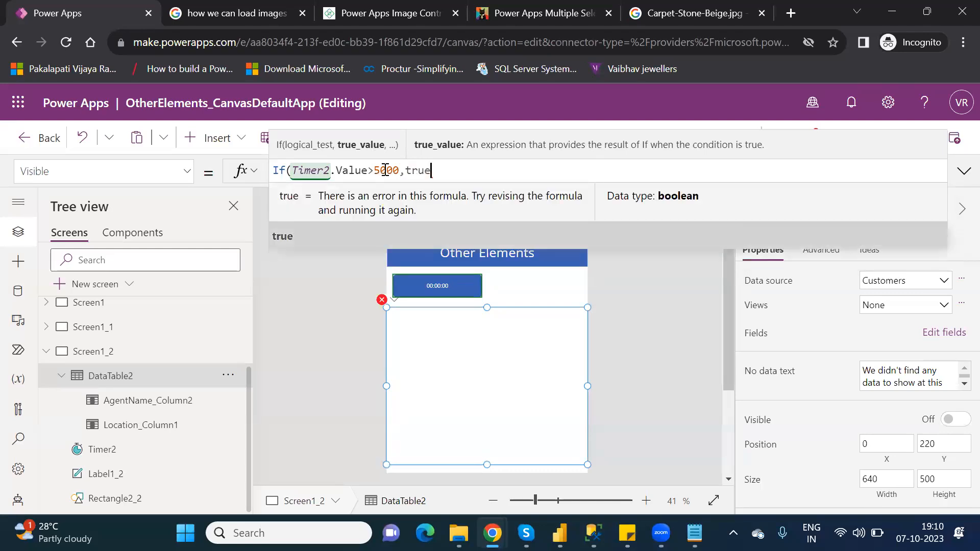
{"action": "type", "text": ",false"}
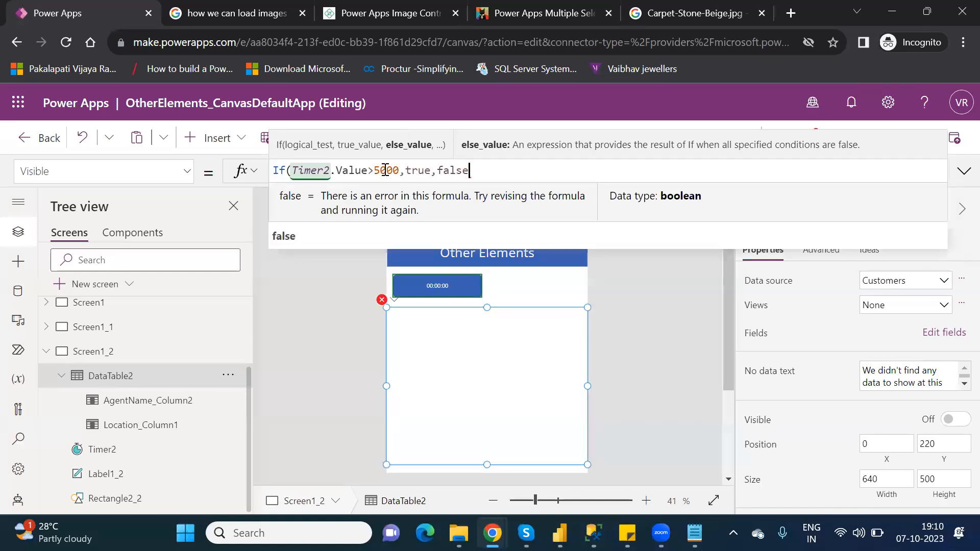
{"action": "key", "text": "shift+Return"}
{"action": "key", "text": "BackSpace"}
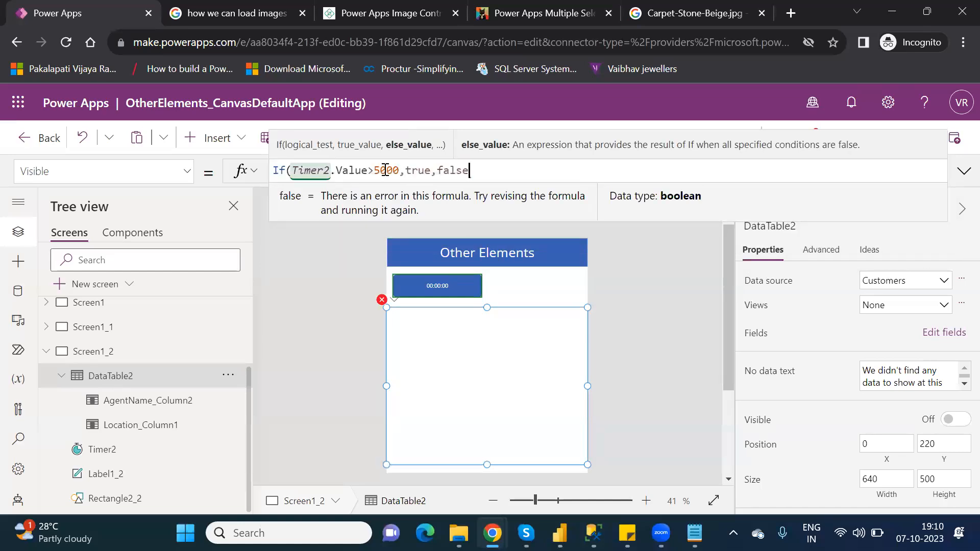
- Close the Visible formula's parenthesis and preview the app, then return to the editor
{"action": "type", "text": ")"}
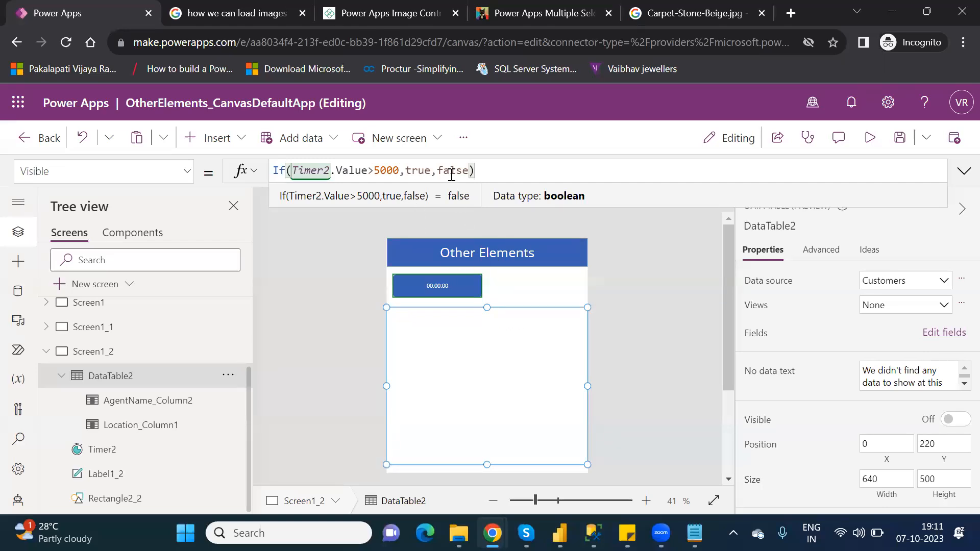
{"action": "left_click", "coordinate": [542, 295]}
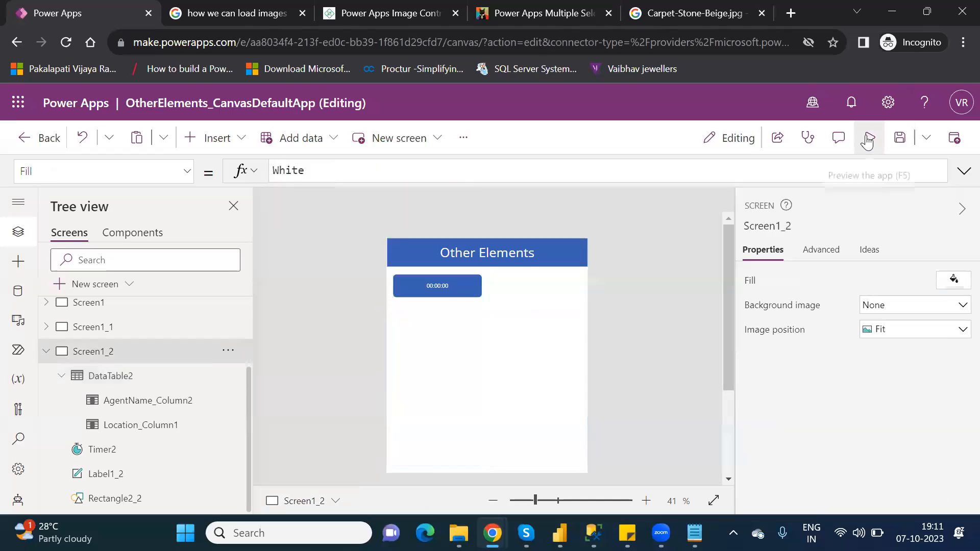
{"action": "left_click", "coordinate": [868, 139]}
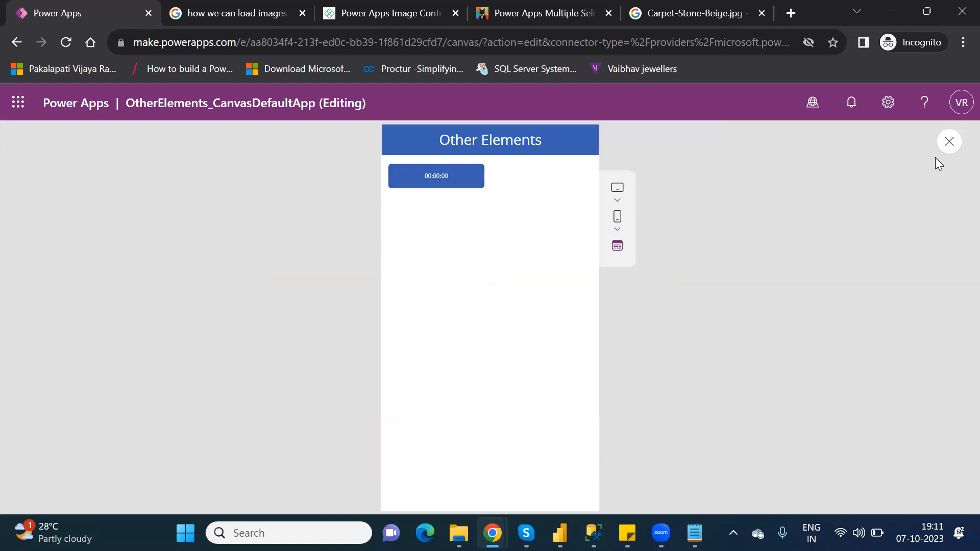
{"action": "left_click", "coordinate": [949, 141]}
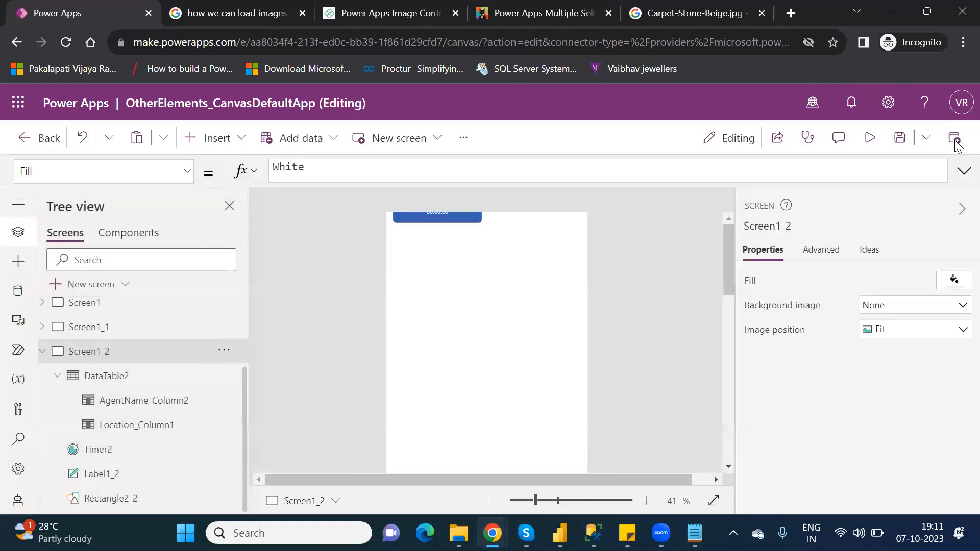
{"action": "left_click", "coordinate": [633, 374]}
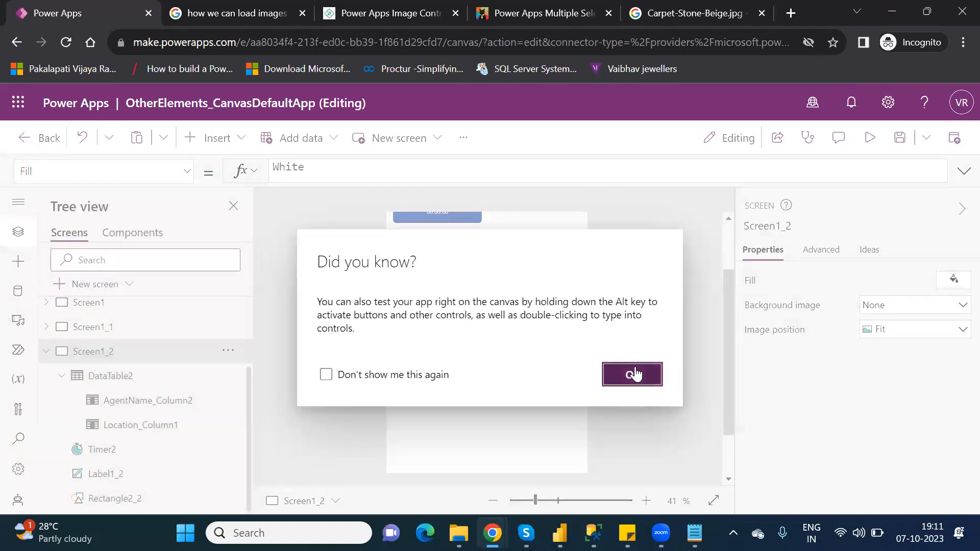
- Turn on the timer's Repeat and Auto start options
{"action": "left_click", "coordinate": [437, 214]}
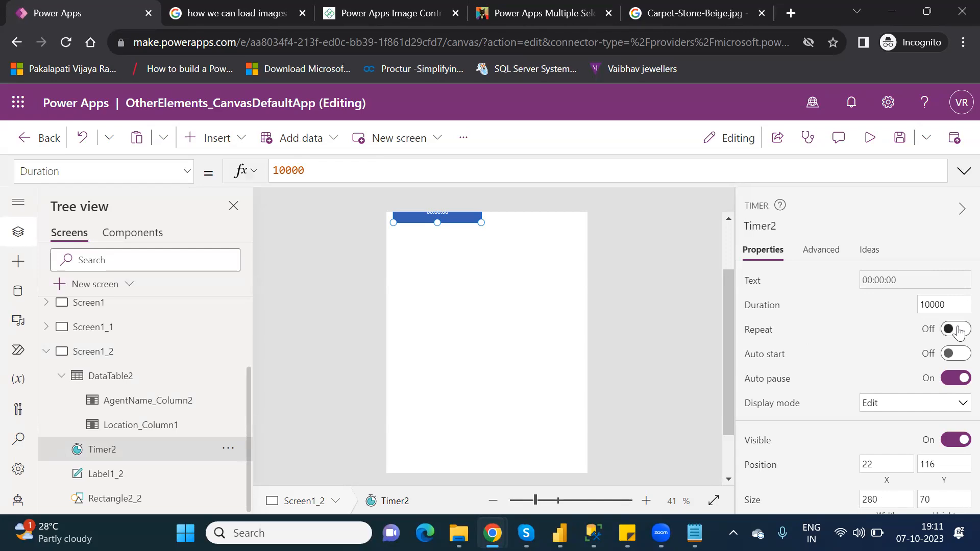
{"action": "left_click", "coordinate": [956, 330]}
{"action": "left_click", "coordinate": [961, 355]}
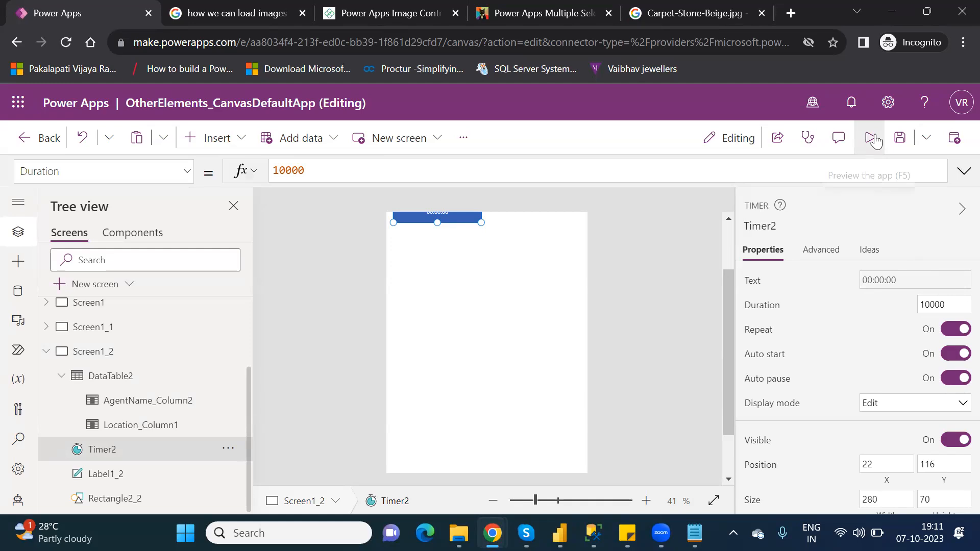
- Preview the app to check the data table appears after the timer passes 5 seconds, then return to editing
{"action": "left_click", "coordinate": [870, 138]}
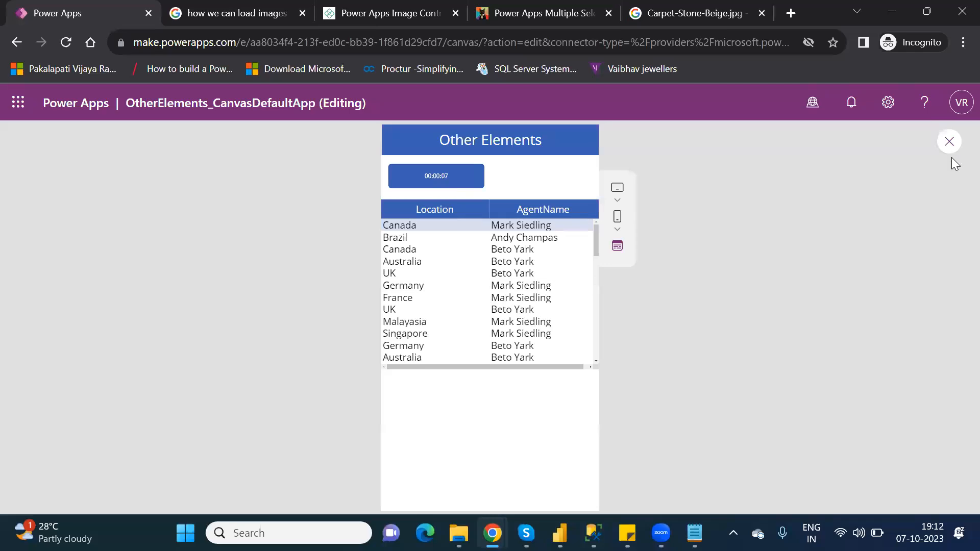
{"action": "left_click", "coordinate": [947, 143]}
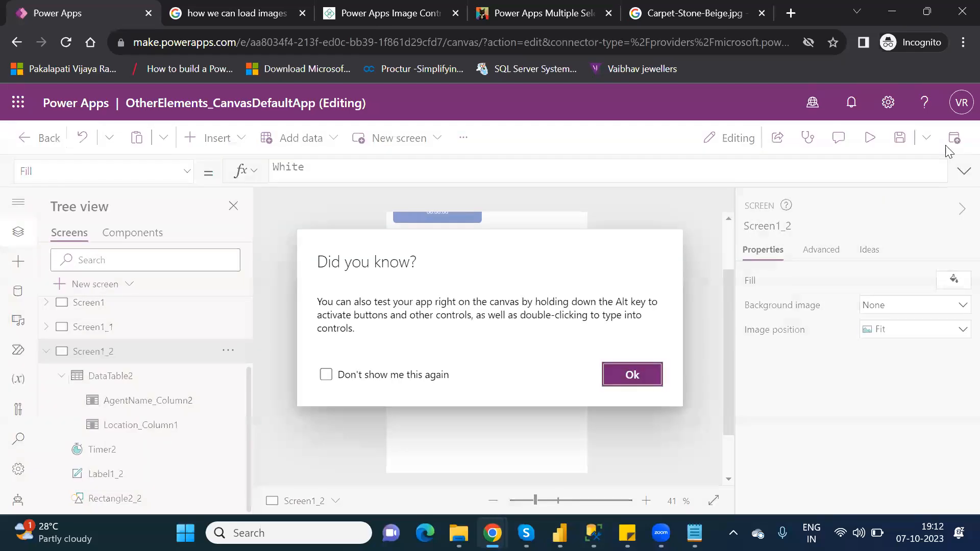
{"action": "left_click", "coordinate": [625, 385]}
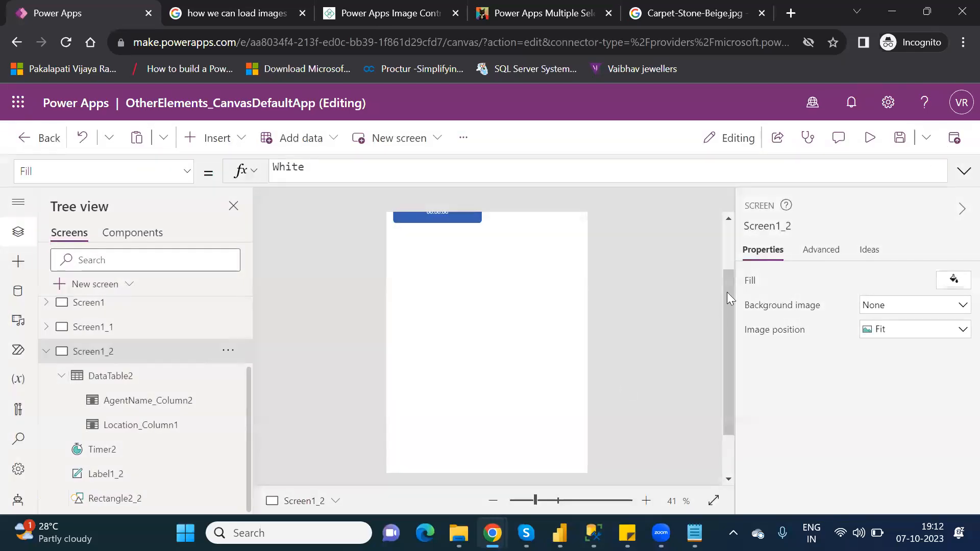
- Shrink the data table's height to about 304
{"action": "left_click", "coordinate": [728, 248]}
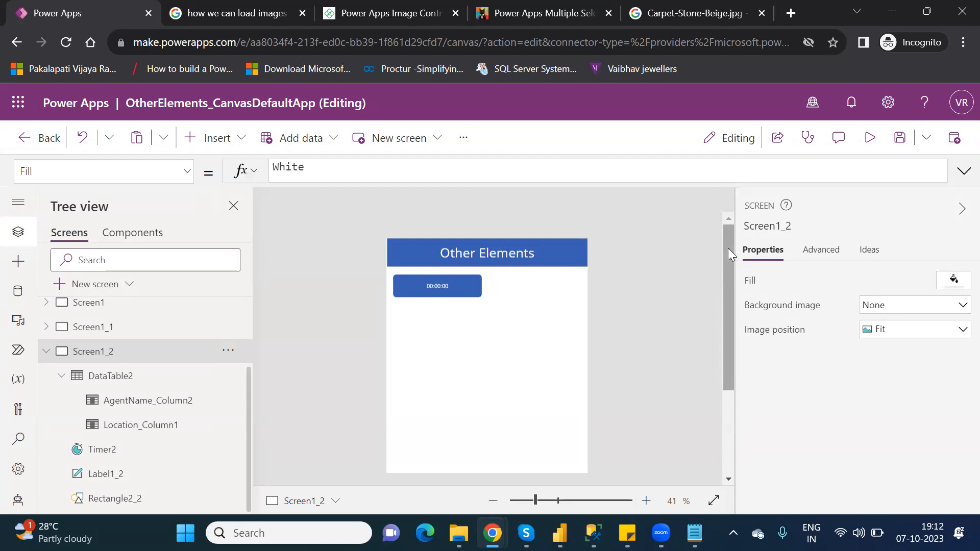
{"action": "left_click", "coordinate": [124, 376]}
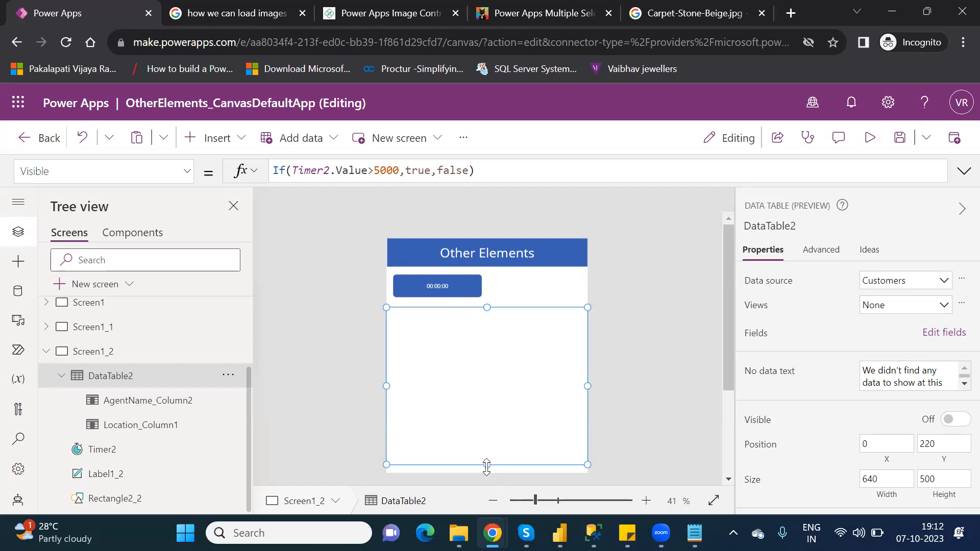
{"action": "left_click_drag", "start_coordinate": [487, 464], "coordinate": [487, 406]}
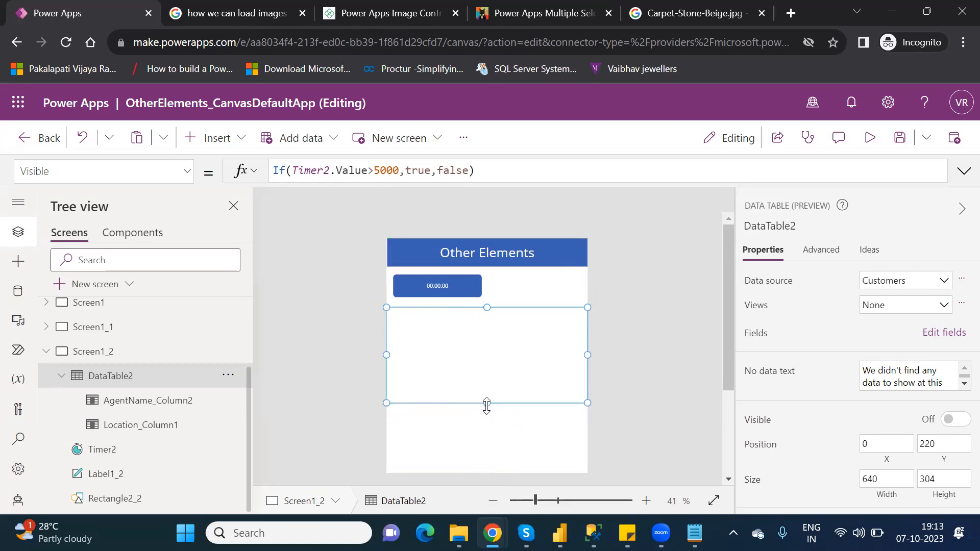
{"action": "left_click", "coordinate": [215, 137]}
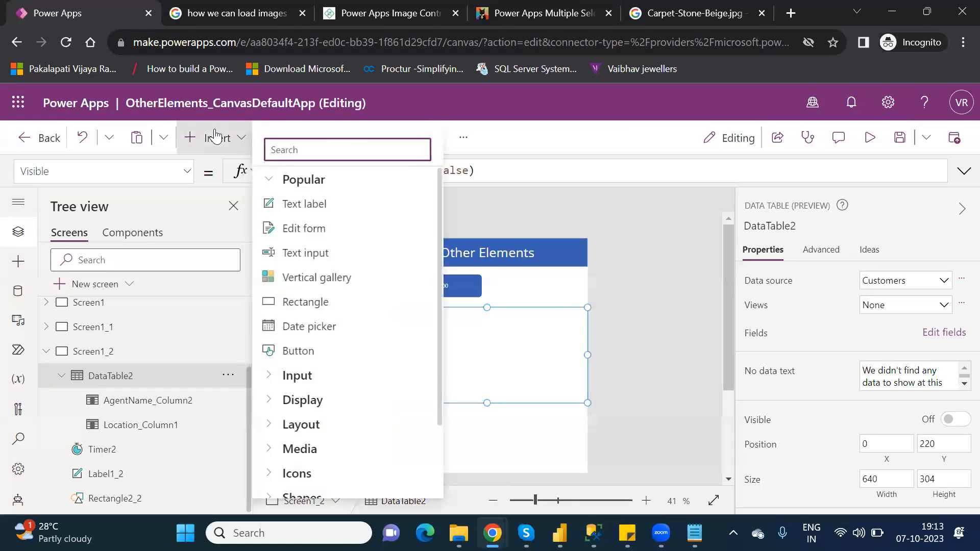
{"action": "left_click", "coordinate": [270, 180]}
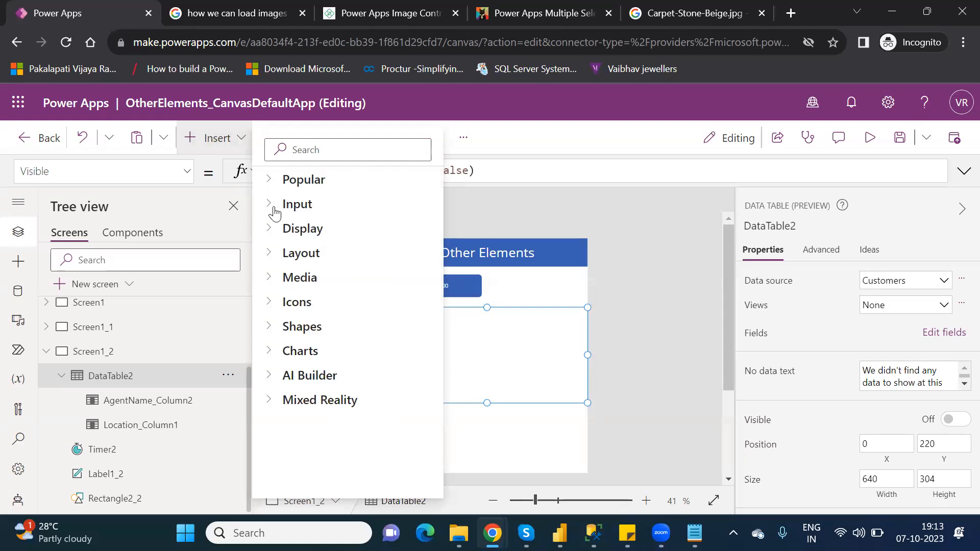
{"action": "left_click", "coordinate": [275, 209]}
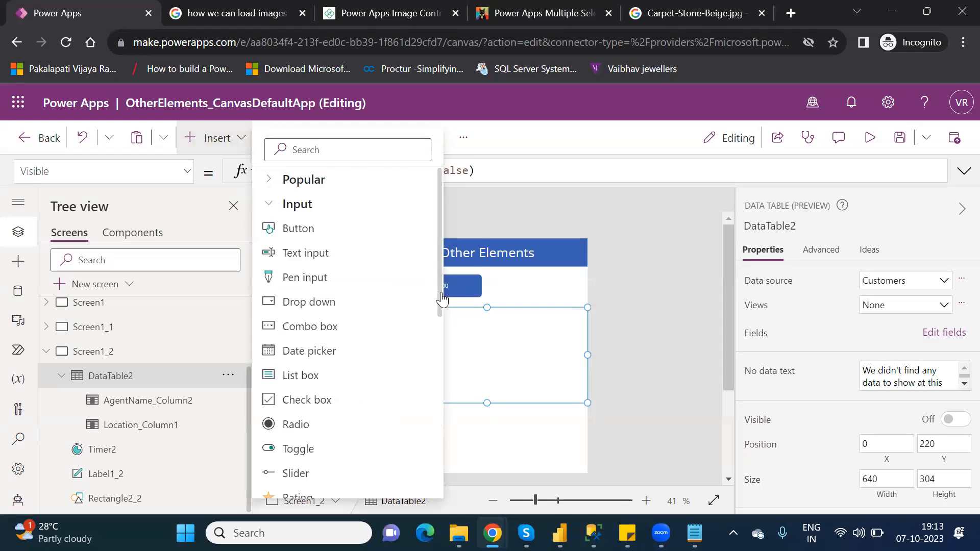
{"action": "left_click_drag", "start_coordinate": [441, 304], "coordinate": [453, 268]}
{"action": "left_click", "coordinate": [453, 269]}
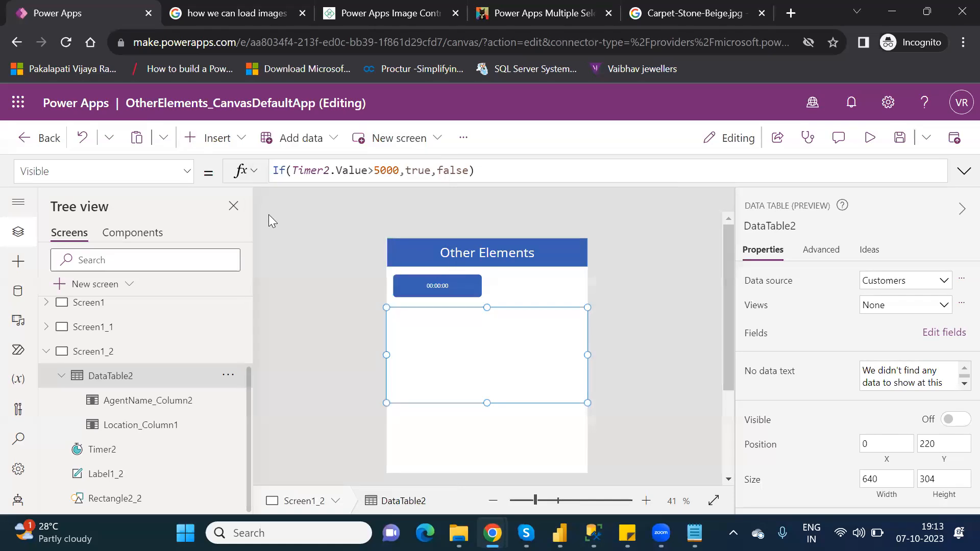
- Insert a blank vertical gallery on the screen and delete it again
{"action": "left_click", "coordinate": [220, 146]}
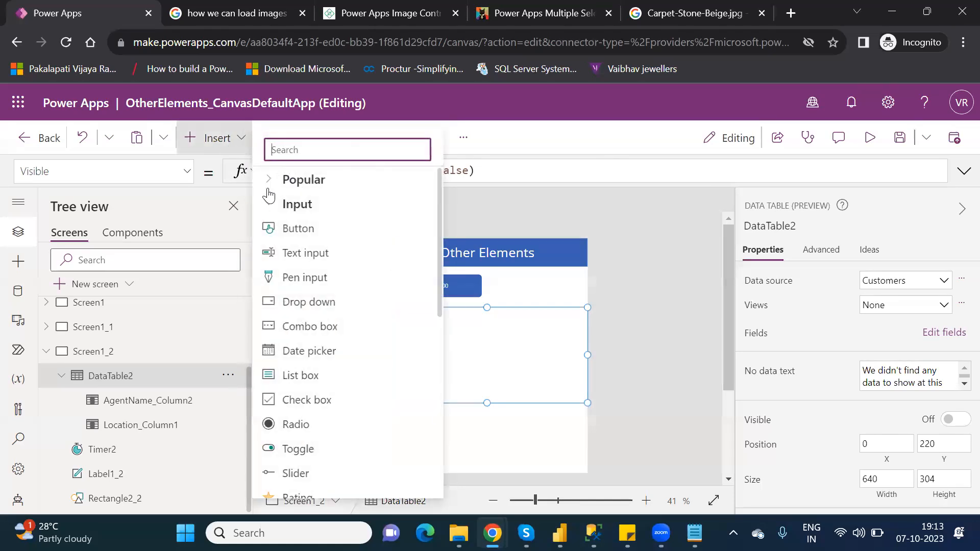
{"action": "left_click", "coordinate": [271, 207]}
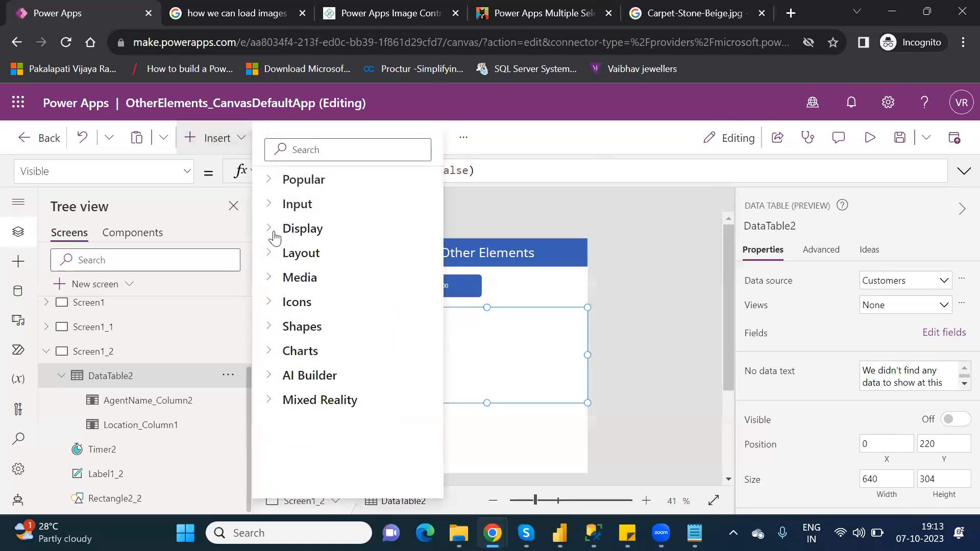
{"action": "left_click", "coordinate": [274, 231]}
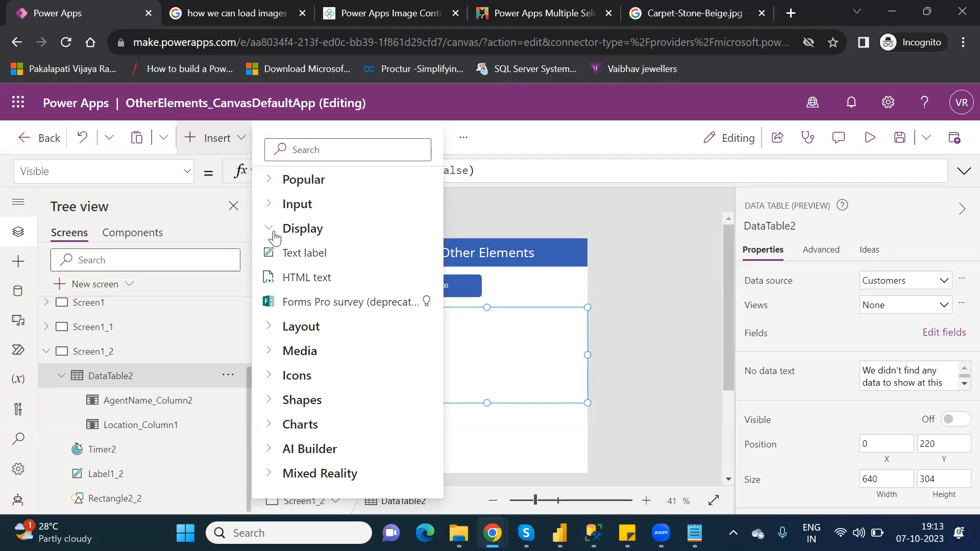
{"action": "left_click", "coordinate": [274, 232]}
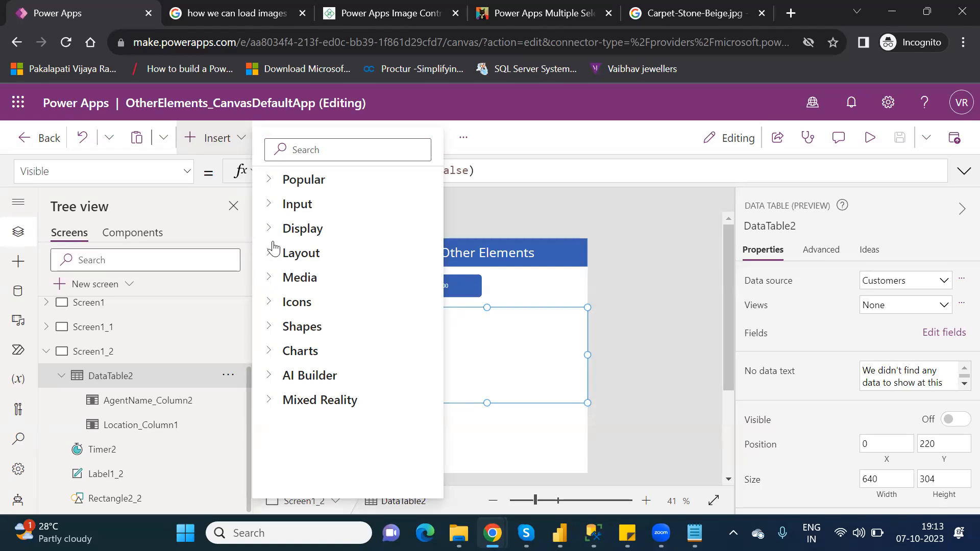
{"action": "left_click", "coordinate": [274, 255]}
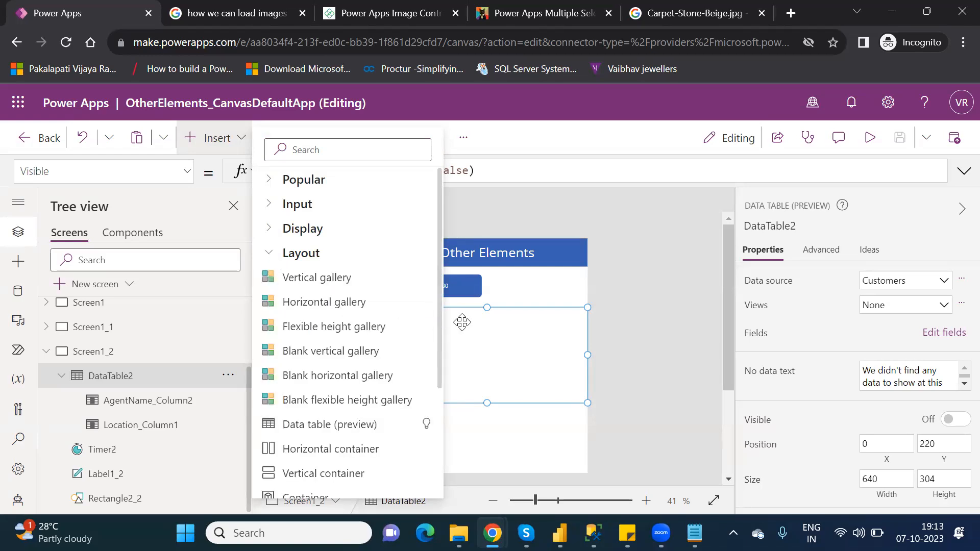
{"action": "left_click", "coordinate": [443, 357]}
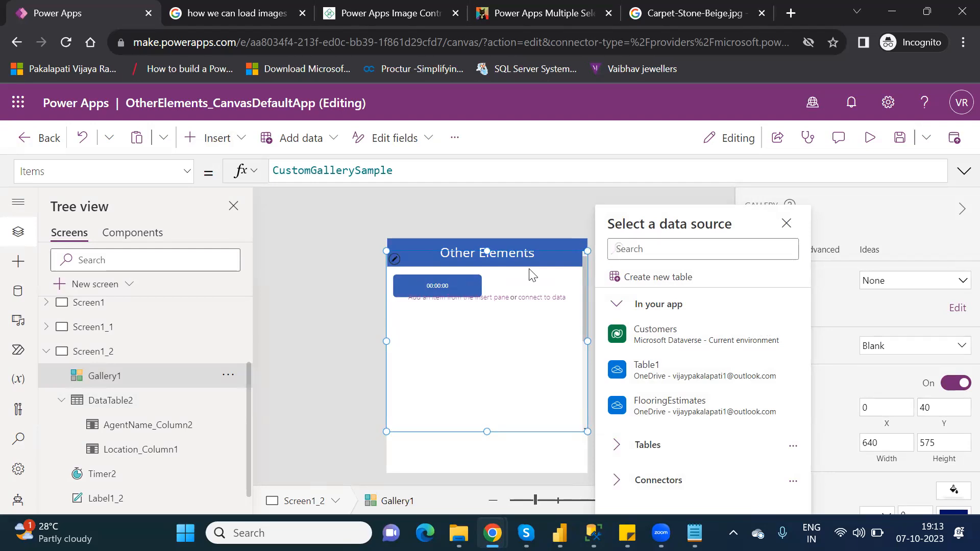
{"action": "left_click", "coordinate": [533, 275]}
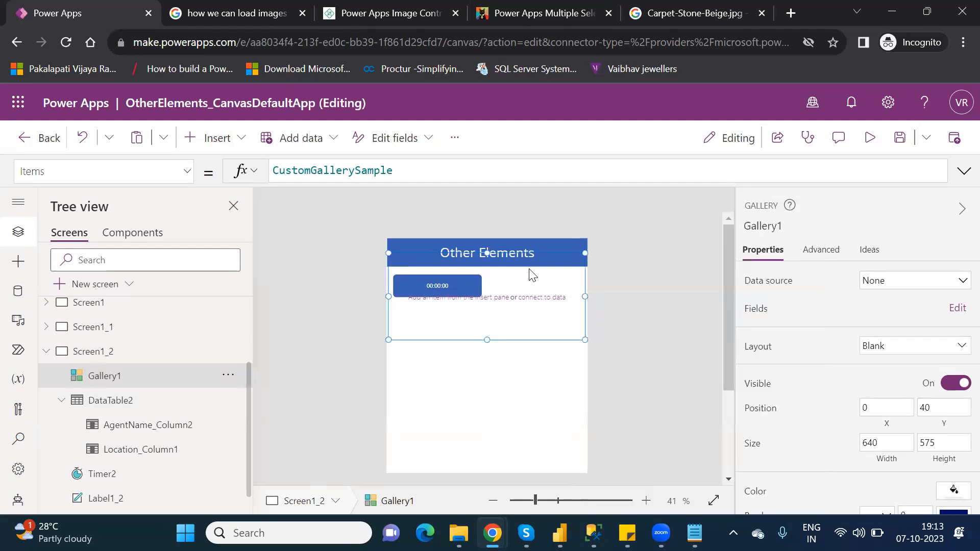
{"action": "left_click", "coordinate": [111, 377]}
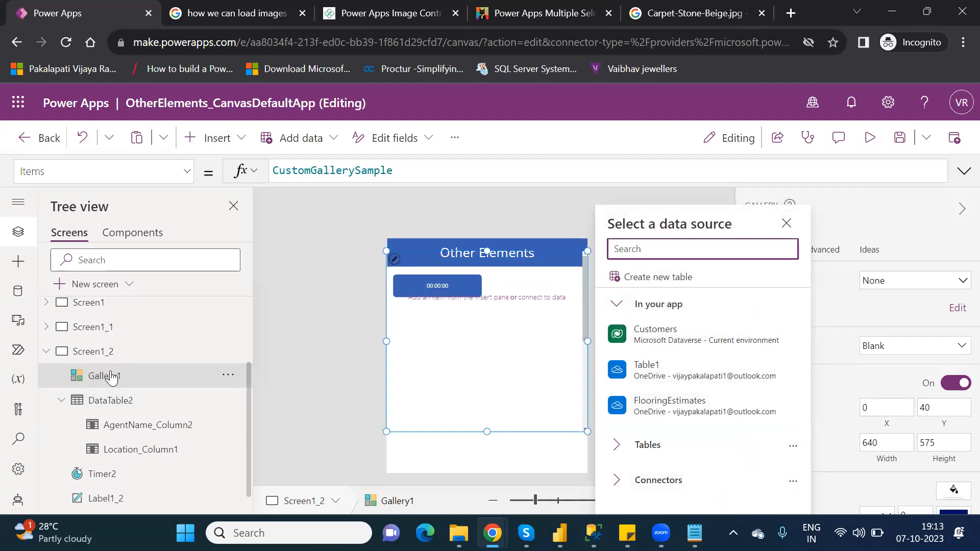
{"action": "left_click", "coordinate": [453, 403]}
{"action": "key", "text": "Delete"}
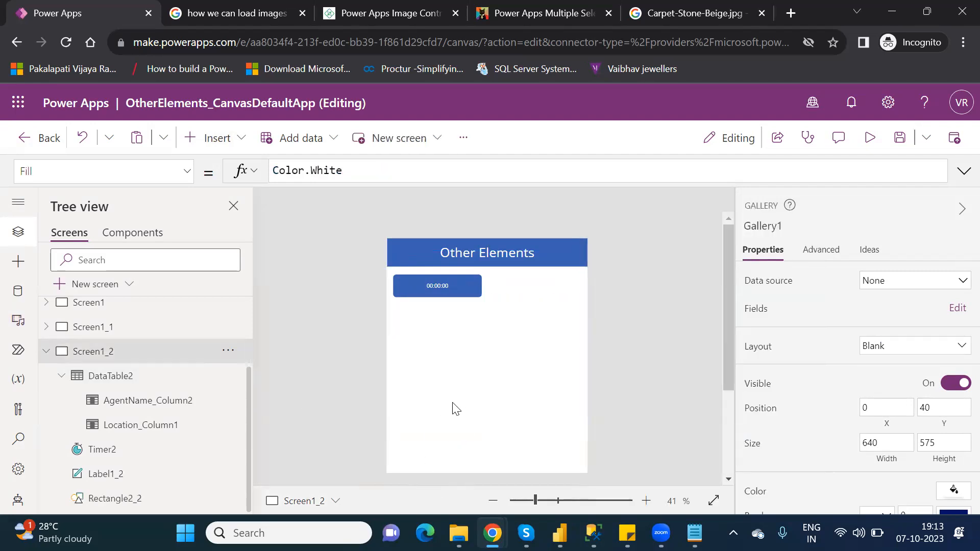
- Search the insertable controls for ima and open the Media pane
{"action": "left_click", "coordinate": [217, 144]}
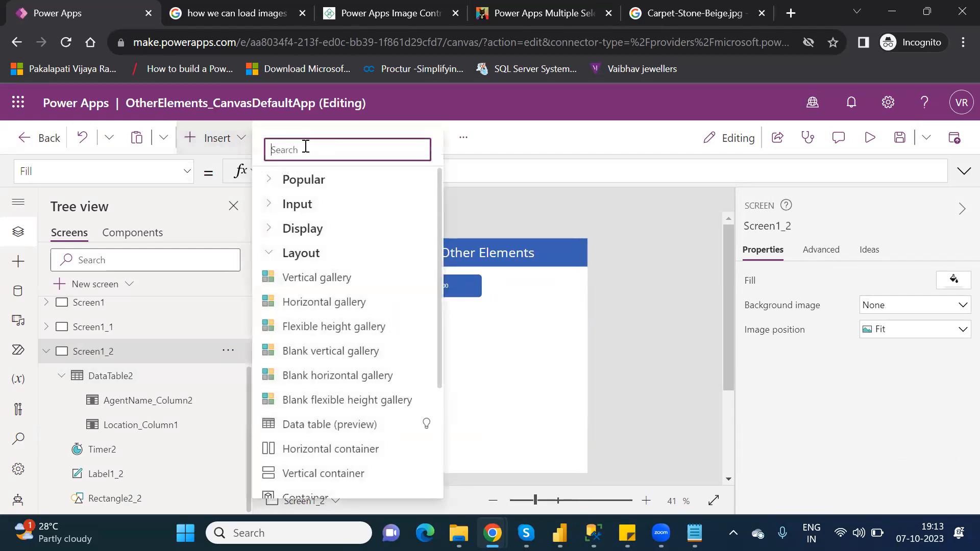
{"action": "type", "text": "ima"}
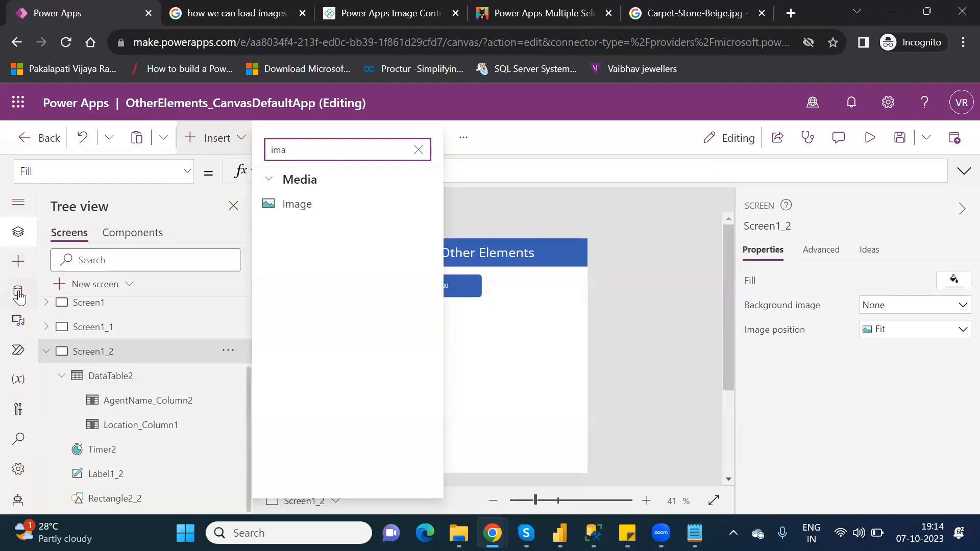
{"action": "left_click", "coordinate": [19, 321]}
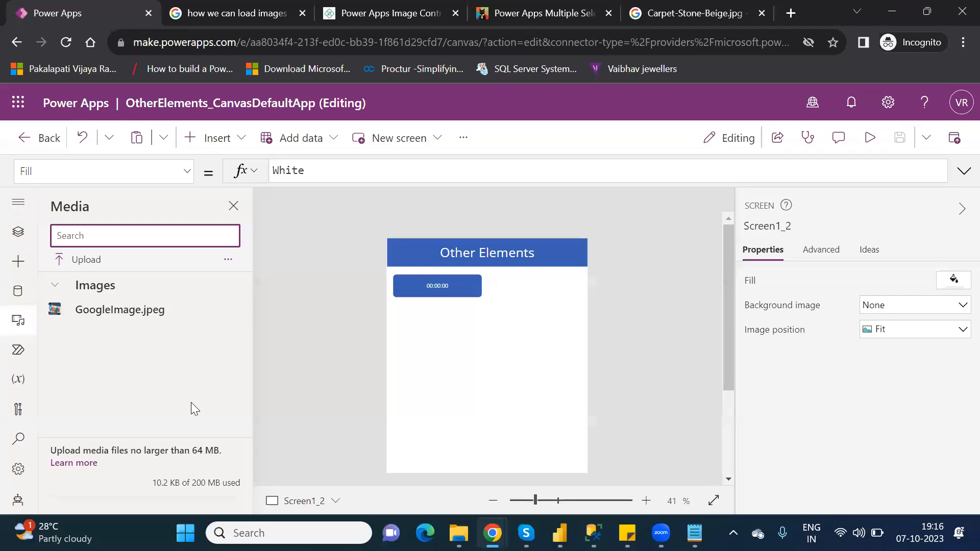
- Try to upload the Photo file from the Downloads folder as app media, showing all file types, and dismiss the error
{"action": "left_click", "coordinate": [91, 261]}
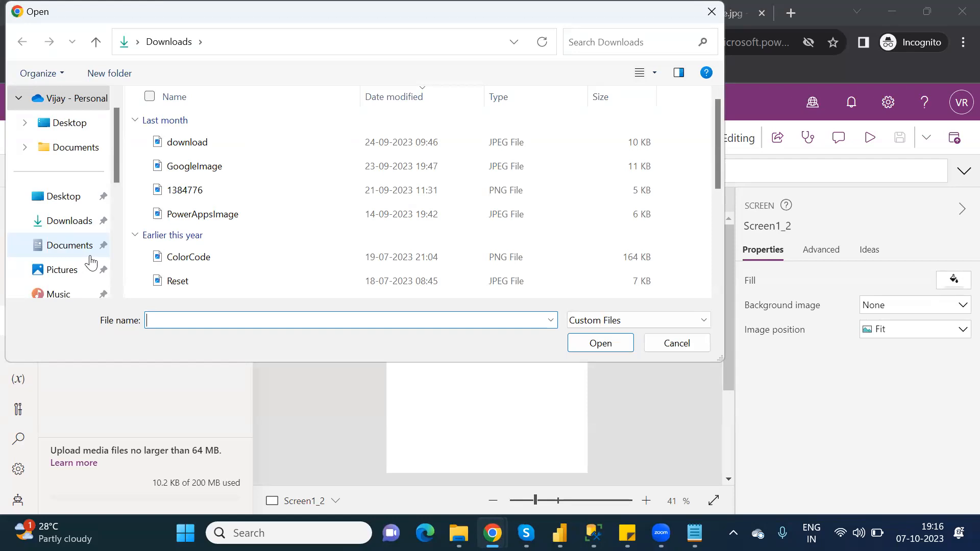
{"action": "left_click", "coordinate": [73, 232]}
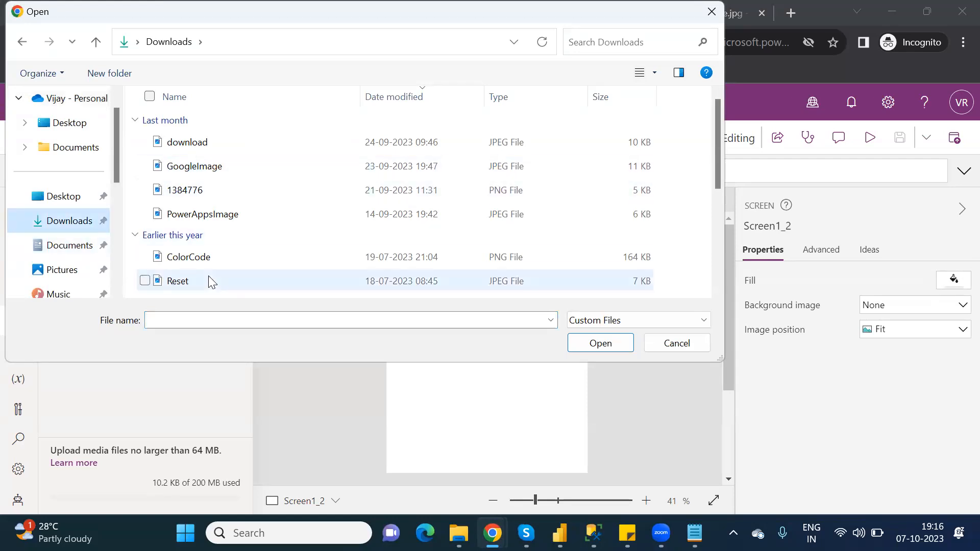
{"action": "left_click_drag", "start_coordinate": [716, 176], "coordinate": [742, 231]}
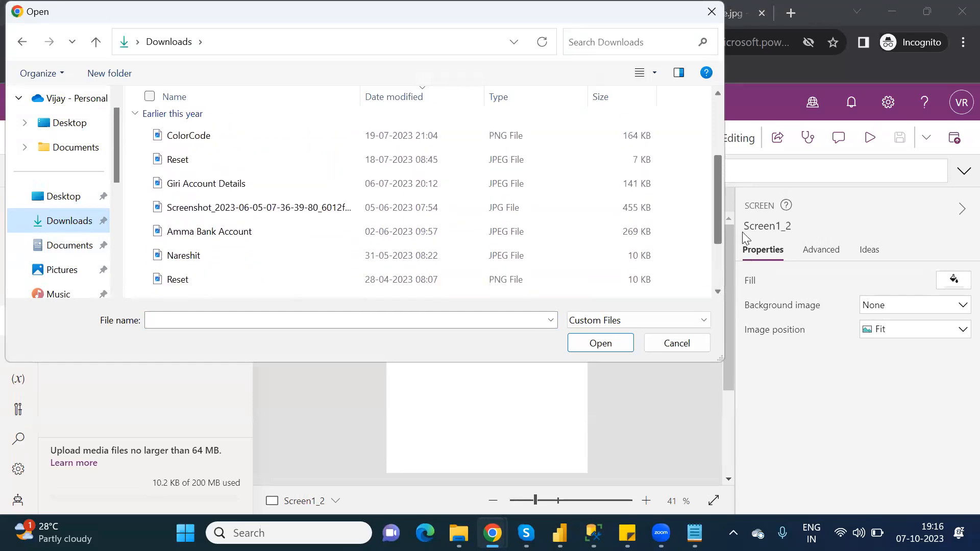
{"action": "left_click", "coordinate": [626, 315]}
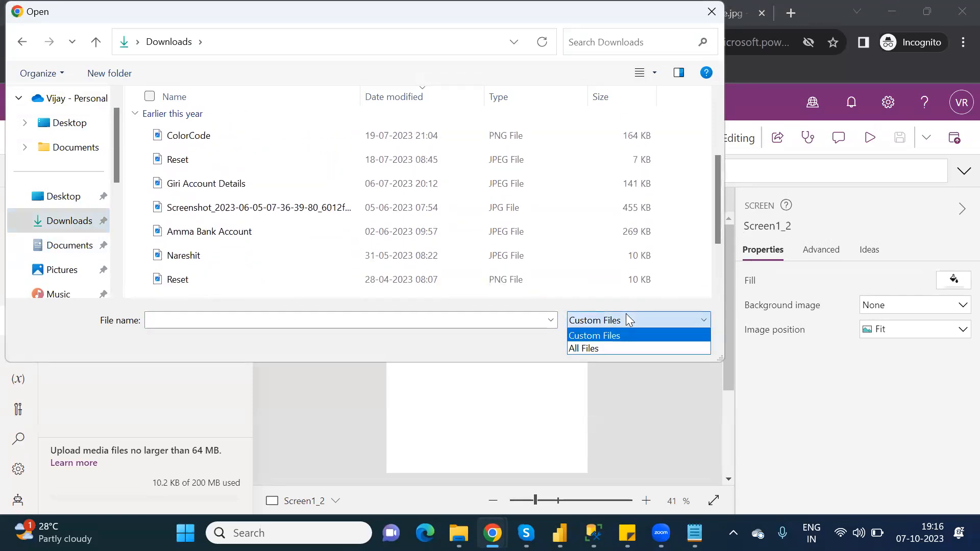
{"action": "left_click", "coordinate": [598, 349]}
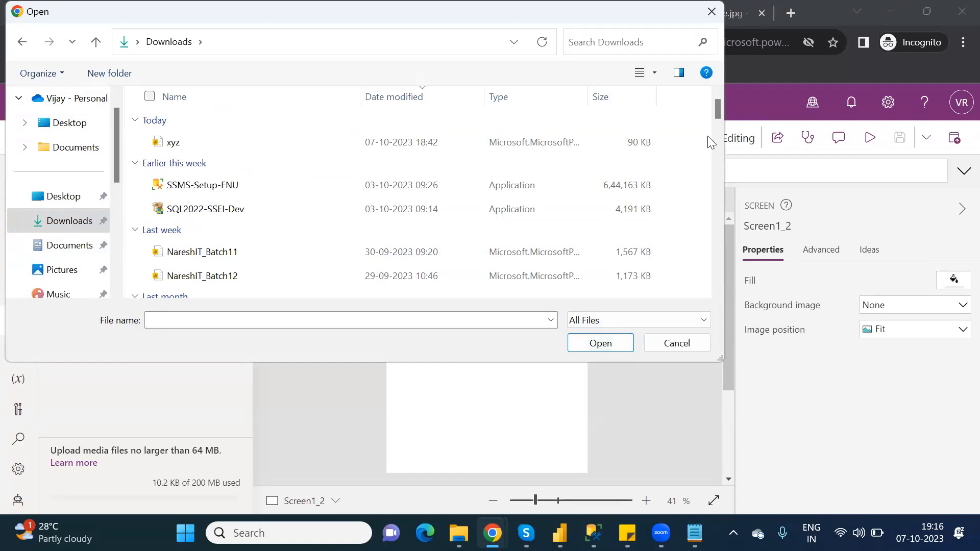
{"action": "left_click_drag", "start_coordinate": [719, 112], "coordinate": [731, 201]}
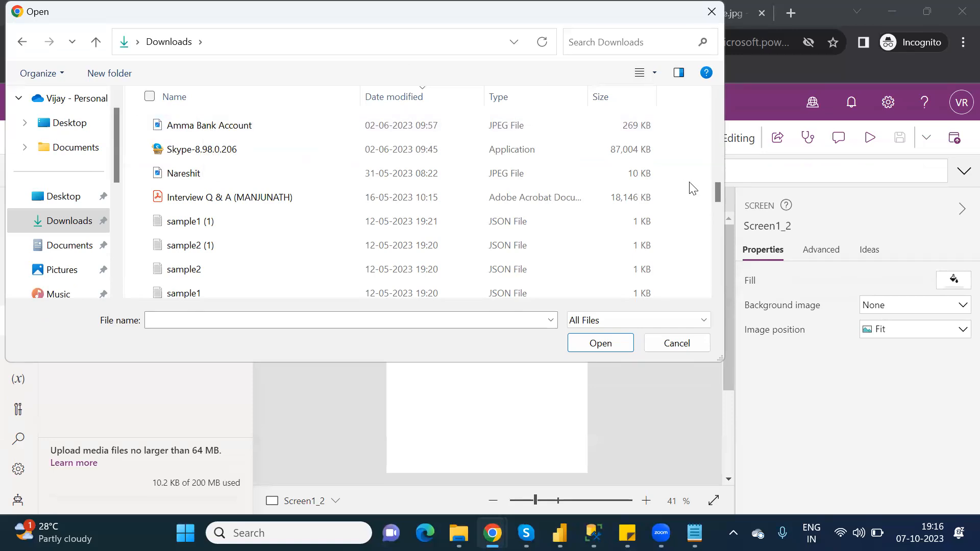
{"action": "left_click_drag", "start_coordinate": [717, 195], "coordinate": [734, 280]}
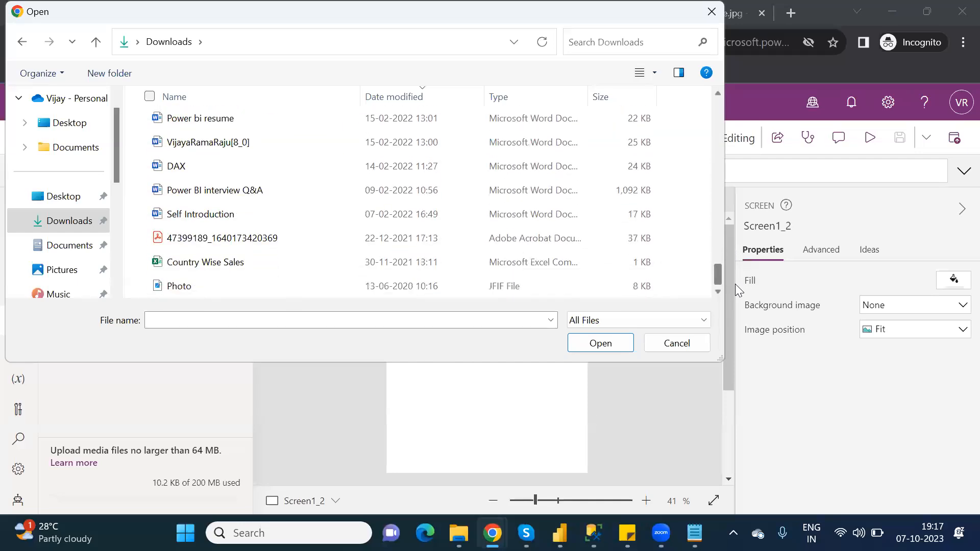
{"action": "double_click", "coordinate": [191, 290]}
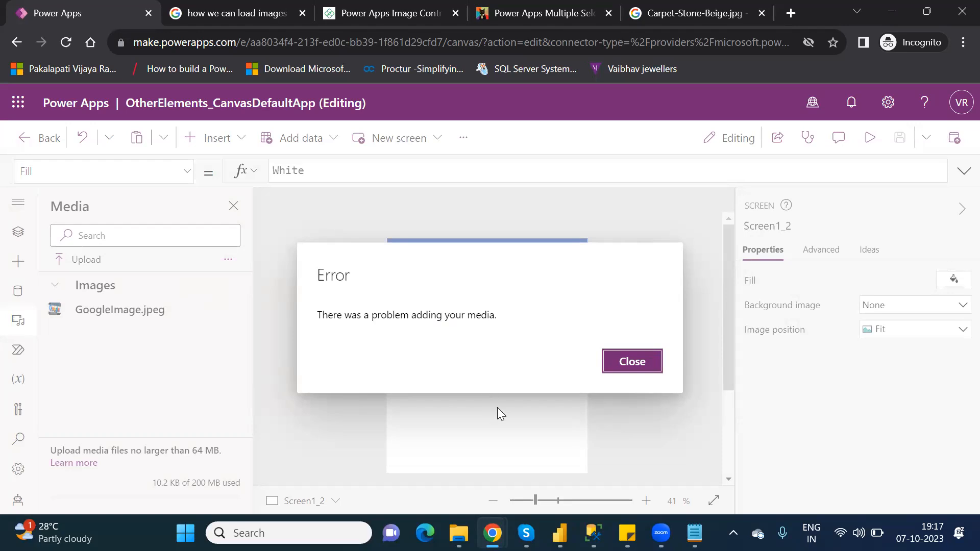
{"action": "left_click", "coordinate": [612, 373]}
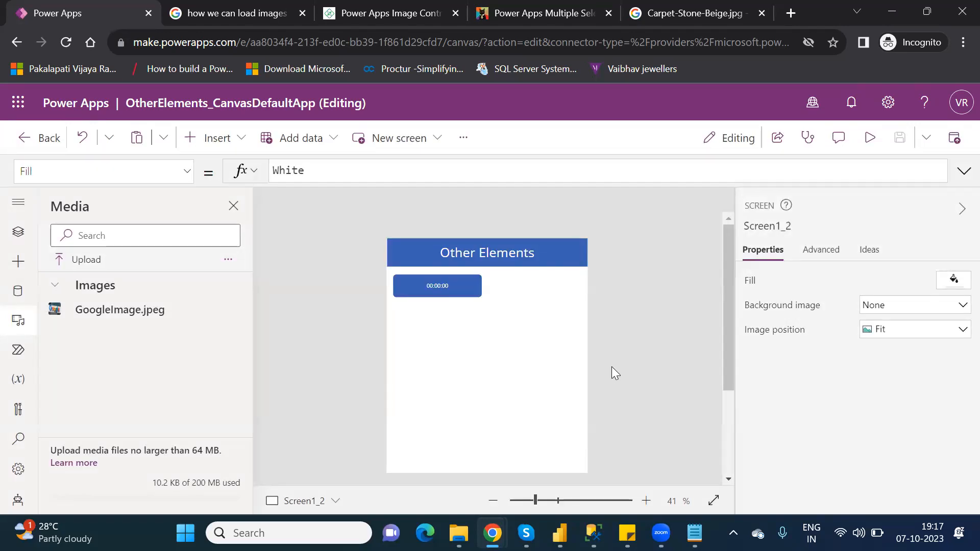
- Upload PowerAppsImage from Downloads as app media and close the Media pane
{"action": "left_click", "coordinate": [82, 262]}
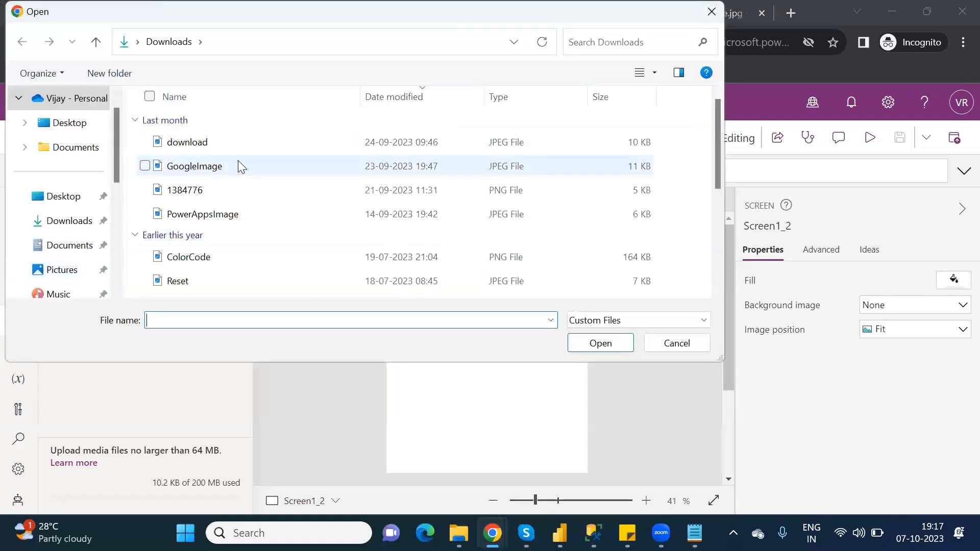
{"action": "double_click", "coordinate": [227, 214]}
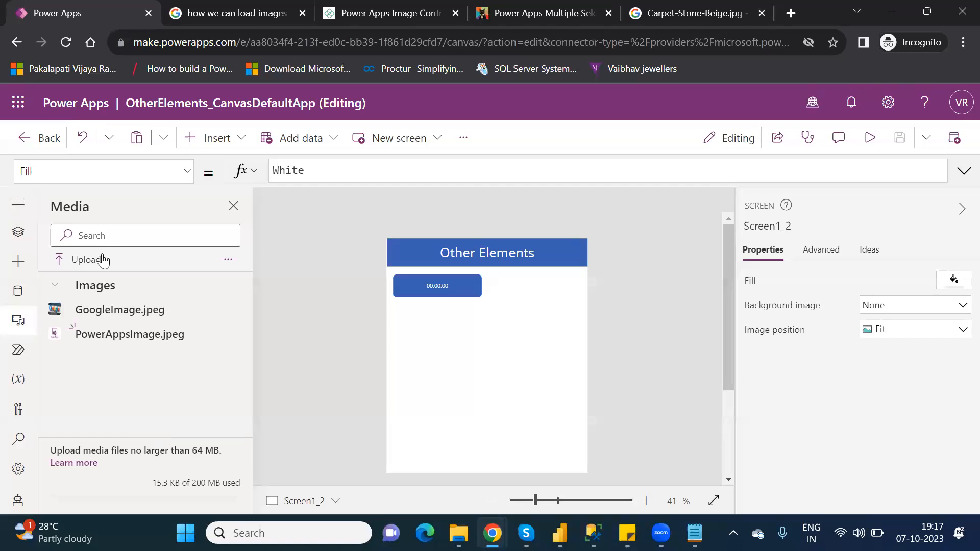
{"action": "left_click", "coordinate": [233, 213]}
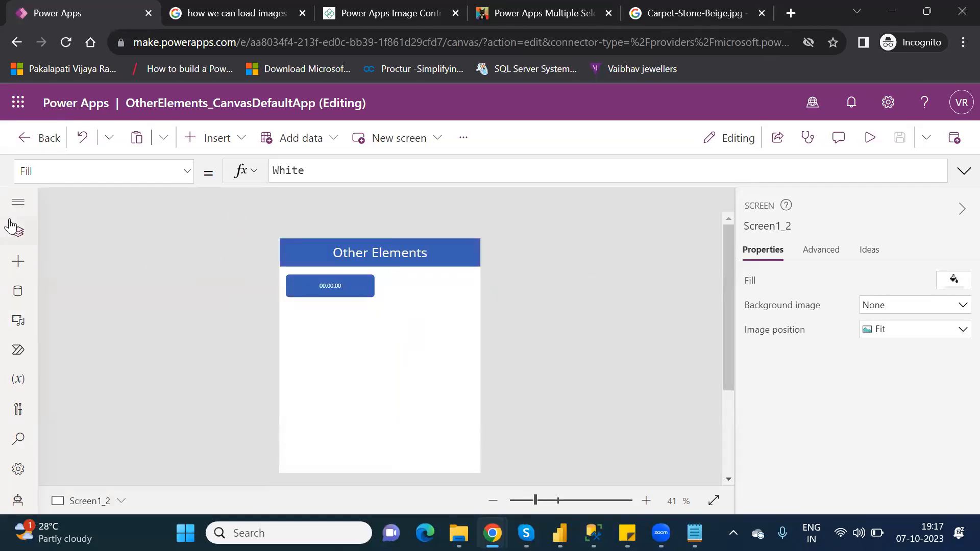
- Duplicate the Screen1_2 screen from the tree view
{"action": "left_click", "coordinate": [14, 235]}
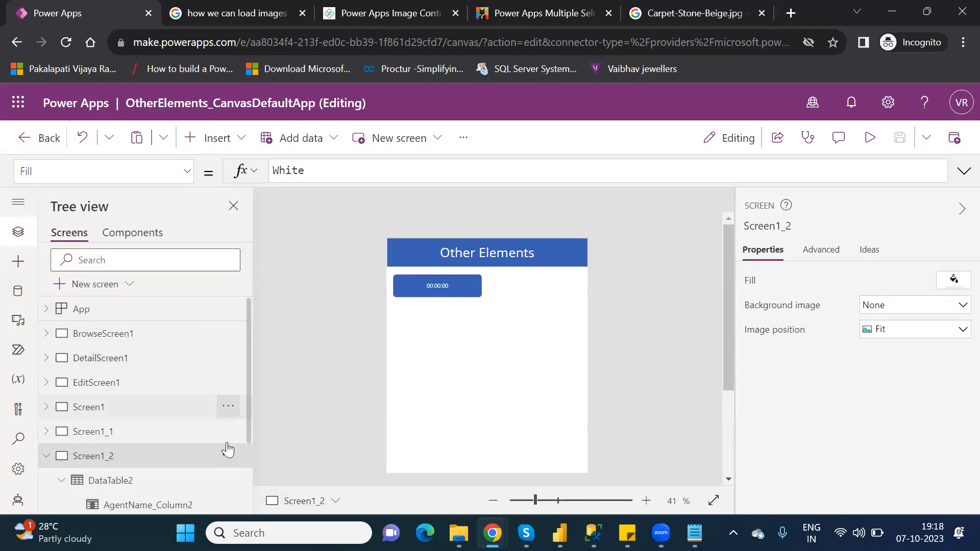
{"action": "left_click_drag", "start_coordinate": [250, 441], "coordinate": [200, 472]}
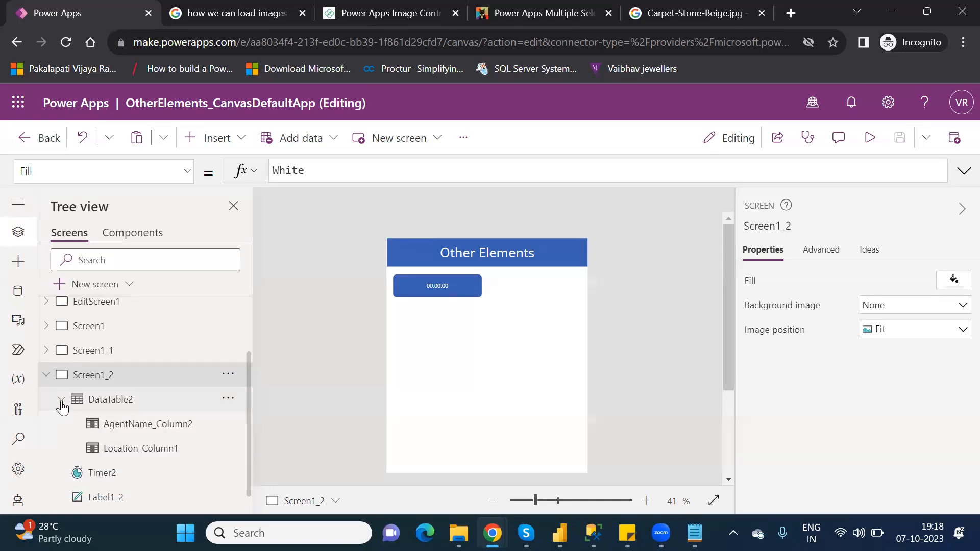
{"action": "left_click", "coordinate": [61, 400]}
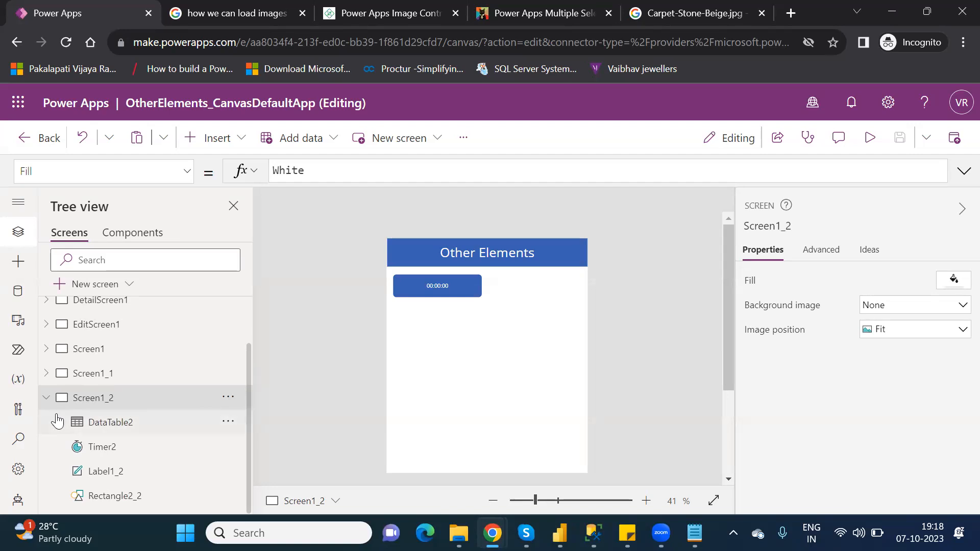
{"action": "left_click", "coordinate": [47, 398]}
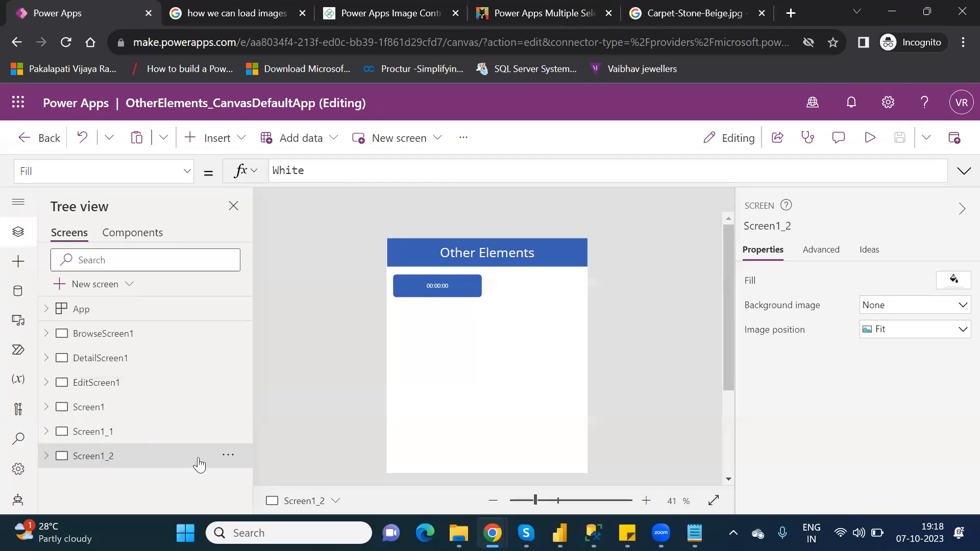
{"action": "left_click", "coordinate": [235, 465]}
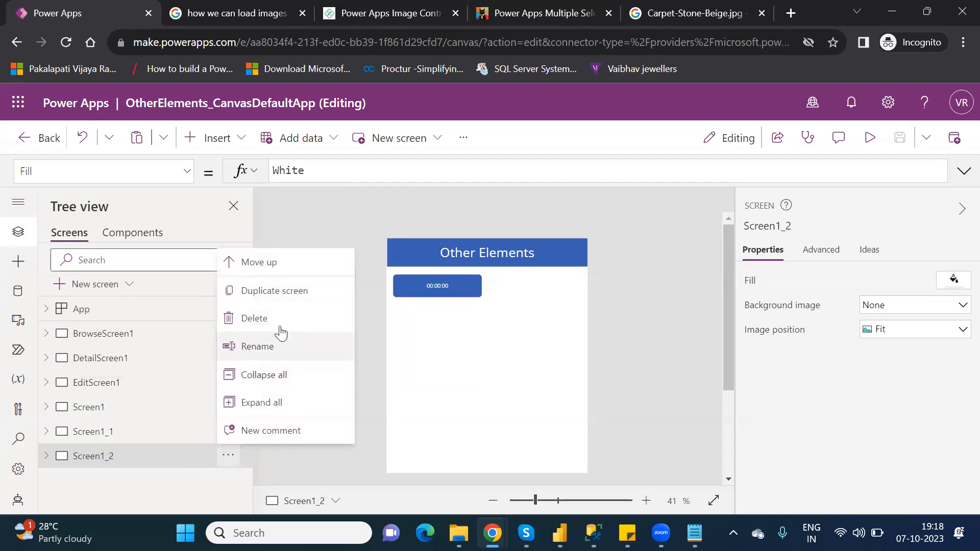
{"action": "left_click", "coordinate": [277, 300]}
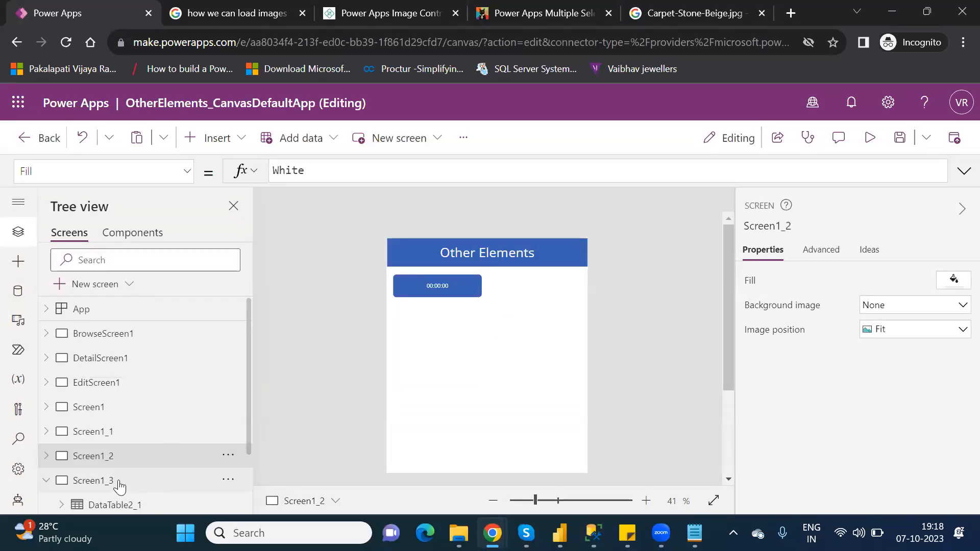
- Rename the duplicated screen to BlankScreen
{"action": "double_click", "coordinate": [102, 481]}
{"action": "type", "text": "Bla"}
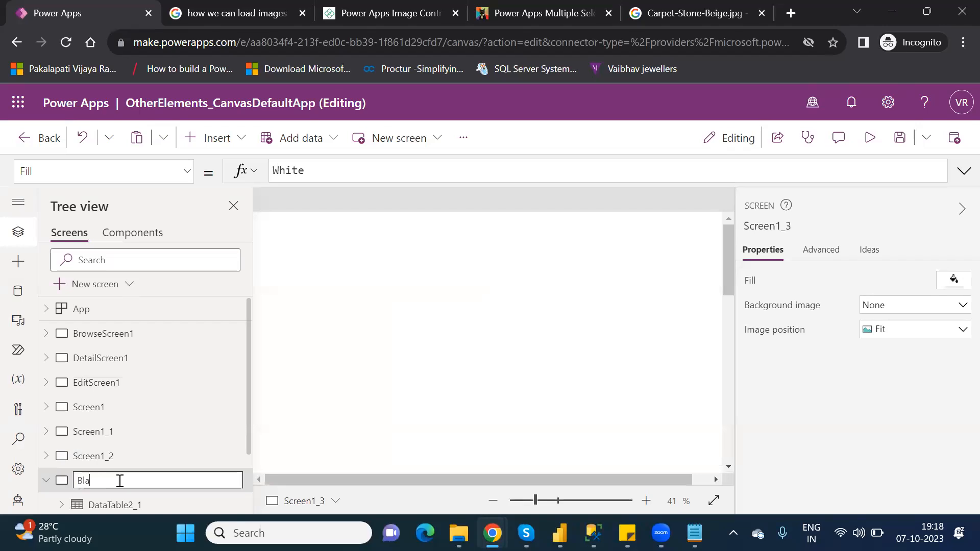
{"action": "type", "text": "nkScreen"}
{"action": "key", "text": "Return"}
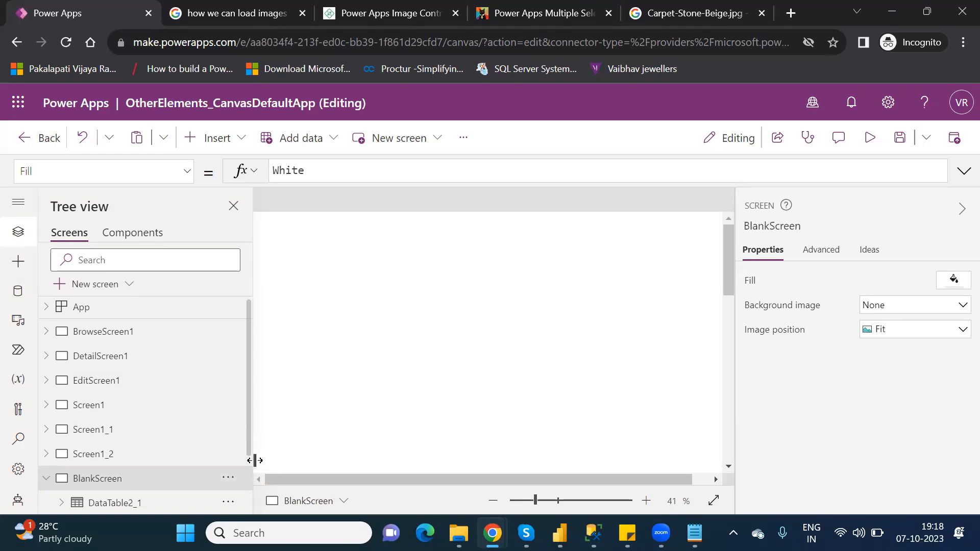
- Delete the data table and the timer from BlankScreen
{"action": "scroll", "coordinate": [255, 460], "scroll_direction": "down", "scroll_amount": 2}
{"action": "scroll", "coordinate": [147, 458], "scroll_direction": "up", "scroll_amount": 2}
{"action": "scroll", "coordinate": [164, 509], "scroll_direction": "down", "scroll_amount": 2}
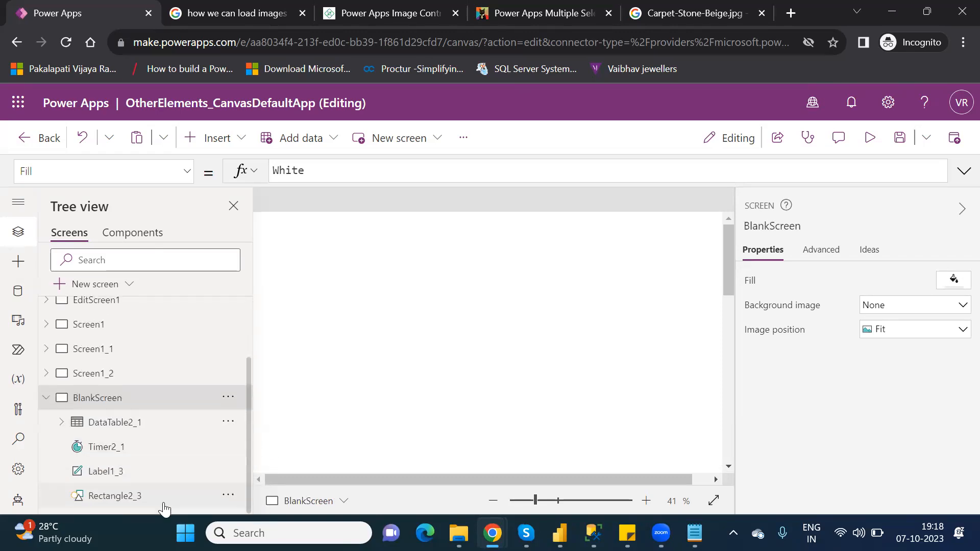
{"action": "scroll", "coordinate": [58, 442], "scroll_direction": "up", "scroll_amount": 1}
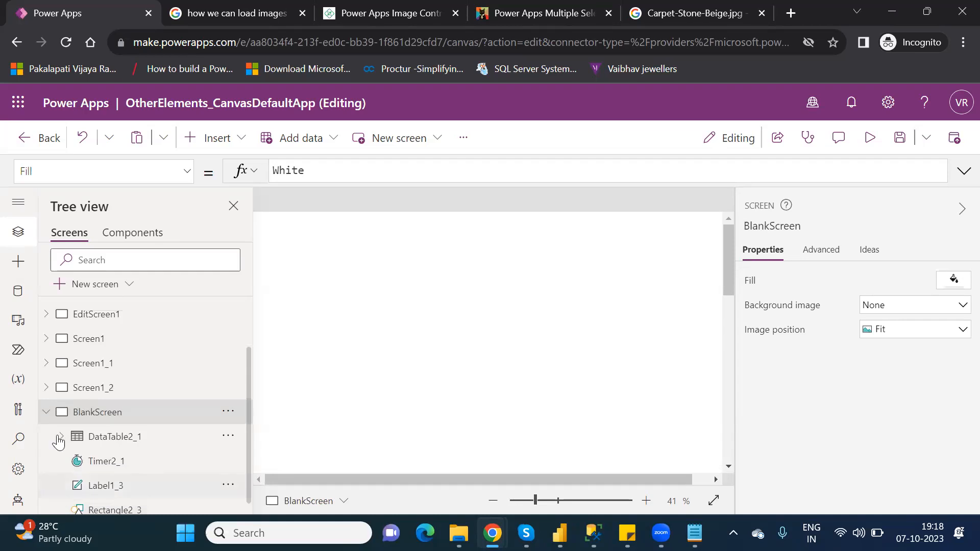
{"action": "scroll", "coordinate": [58, 442], "scroll_direction": "up", "scroll_amount": 3}
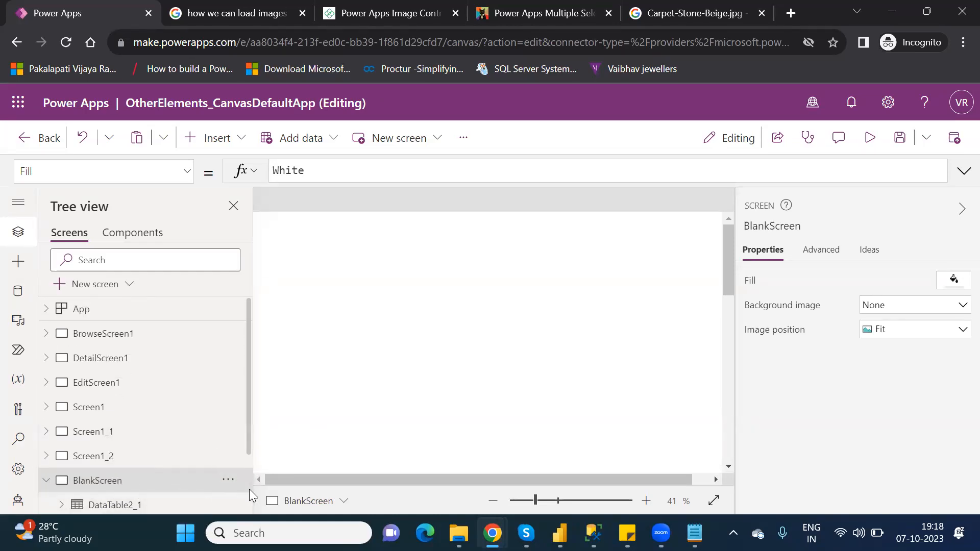
{"action": "scroll", "coordinate": [250, 494], "scroll_direction": "down", "scroll_amount": 2}
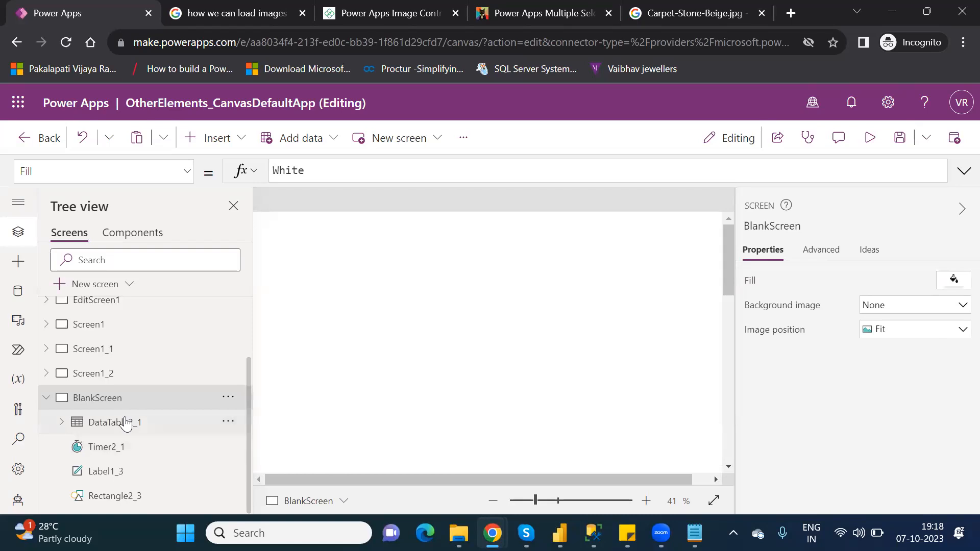
{"action": "left_click", "coordinate": [125, 422]}
{"action": "key", "text": "Delete"}
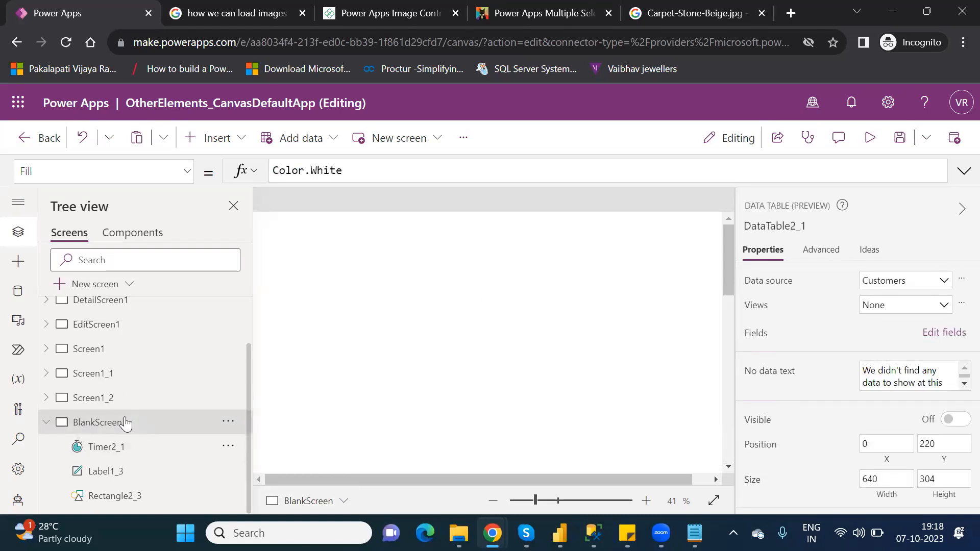
{"action": "left_click", "coordinate": [130, 450]}
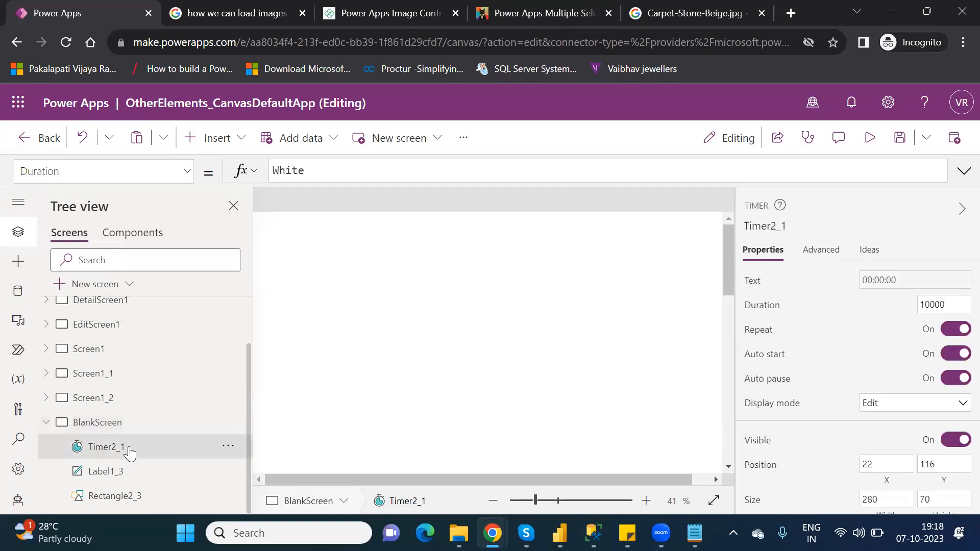
{"action": "key", "text": "Delete"}
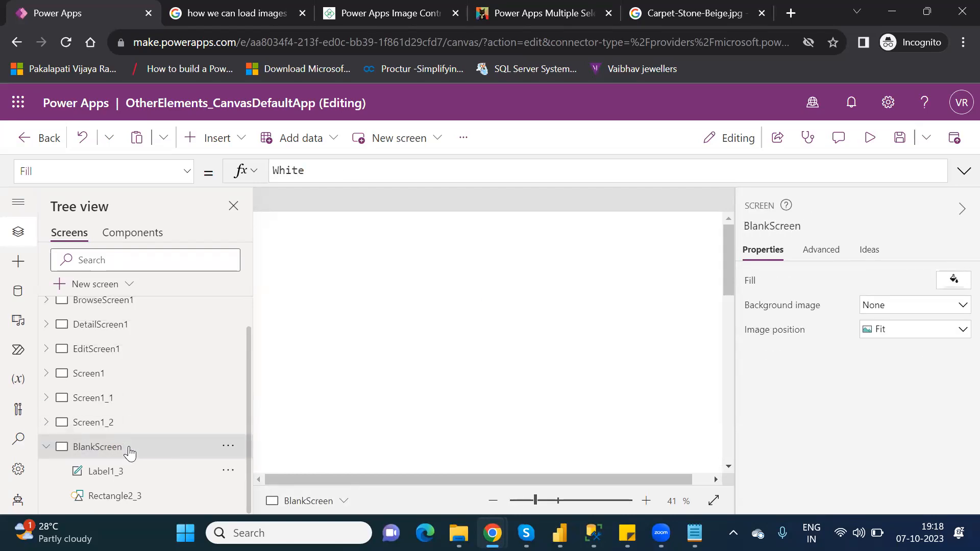
- Duplicate the BlankScreen screen
{"action": "left_click", "coordinate": [540, 503]}
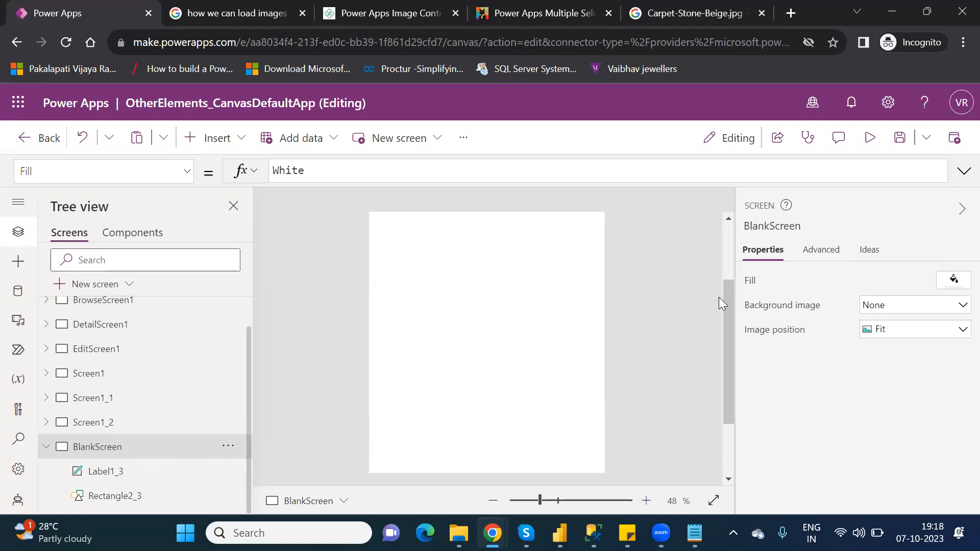
{"action": "left_click", "coordinate": [730, 232]}
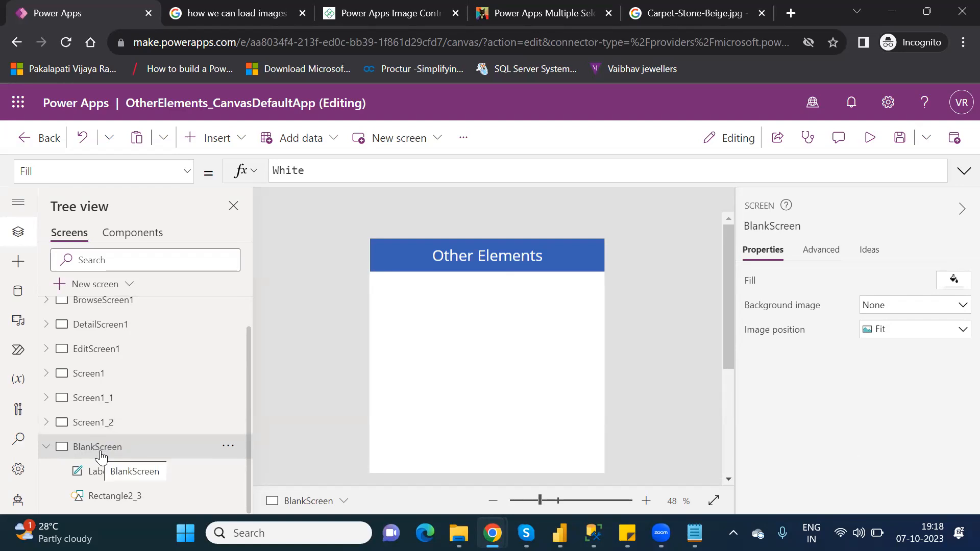
{"action": "left_click", "coordinate": [228, 451]}
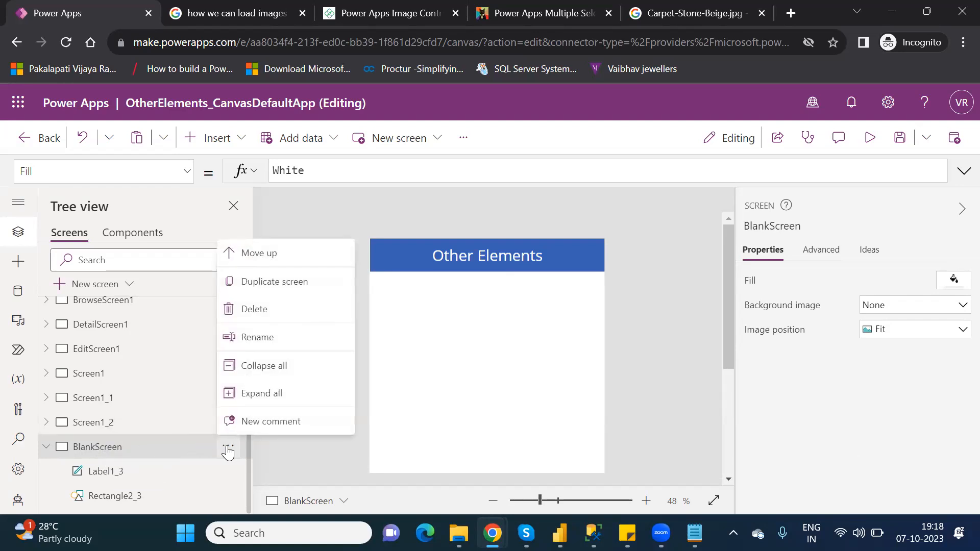
{"action": "left_click", "coordinate": [279, 284]}
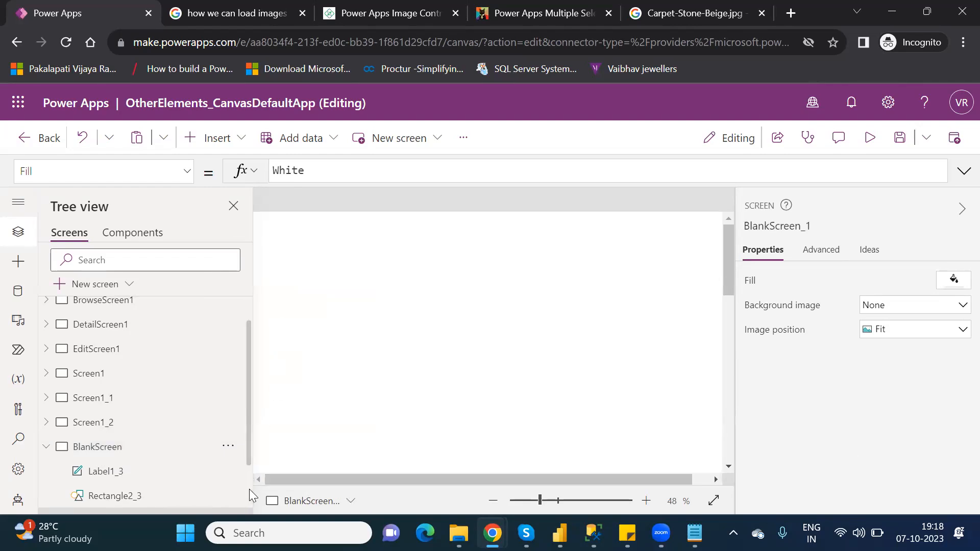
{"action": "scroll", "coordinate": [249, 490], "scroll_direction": "down", "scroll_amount": 2}
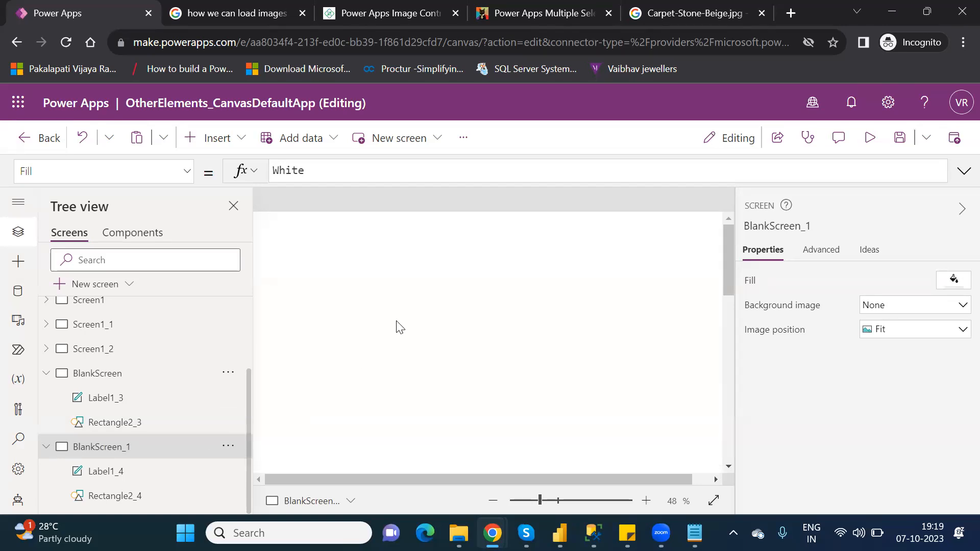
- Insert an image control on the BlankScreen_1 screen
{"action": "left_click", "coordinate": [542, 501]}
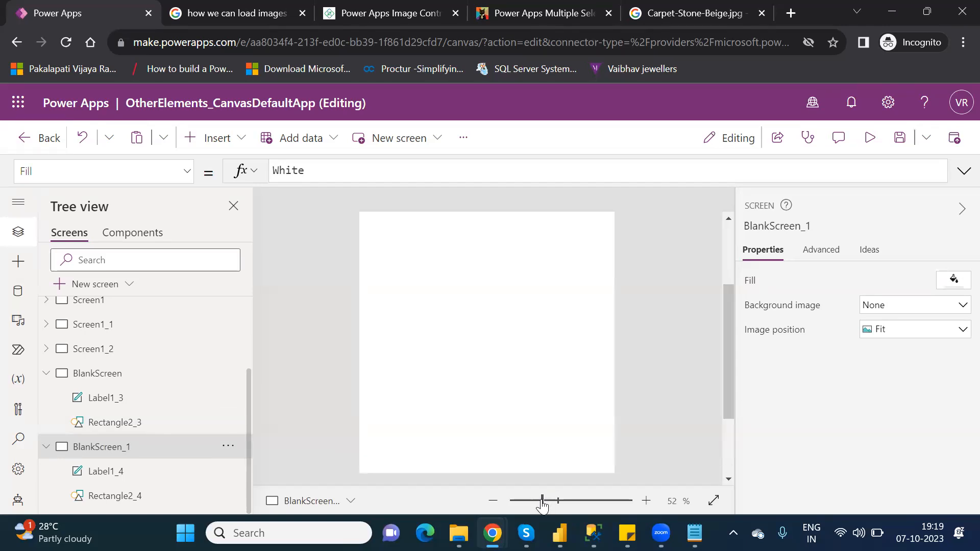
{"action": "left_click", "coordinate": [731, 246]}
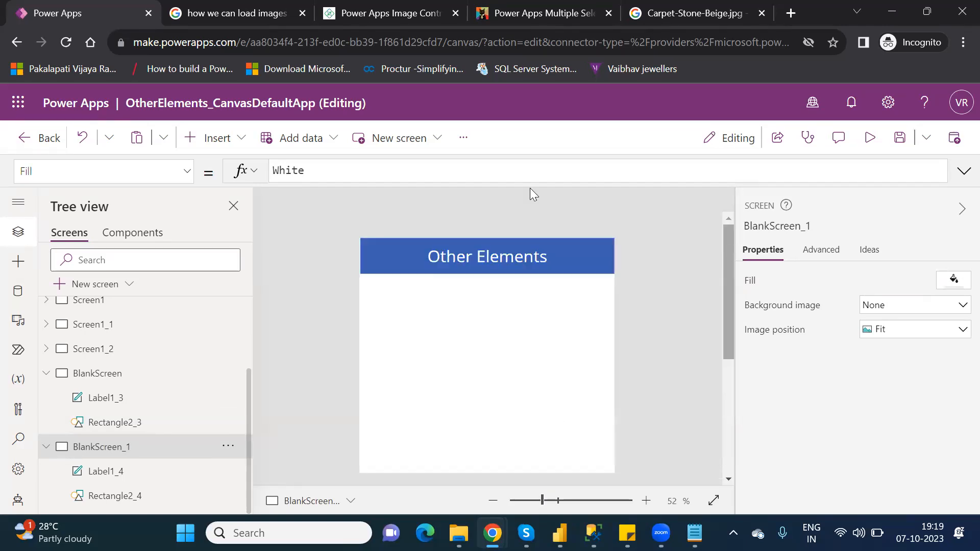
{"action": "left_click", "coordinate": [233, 146]}
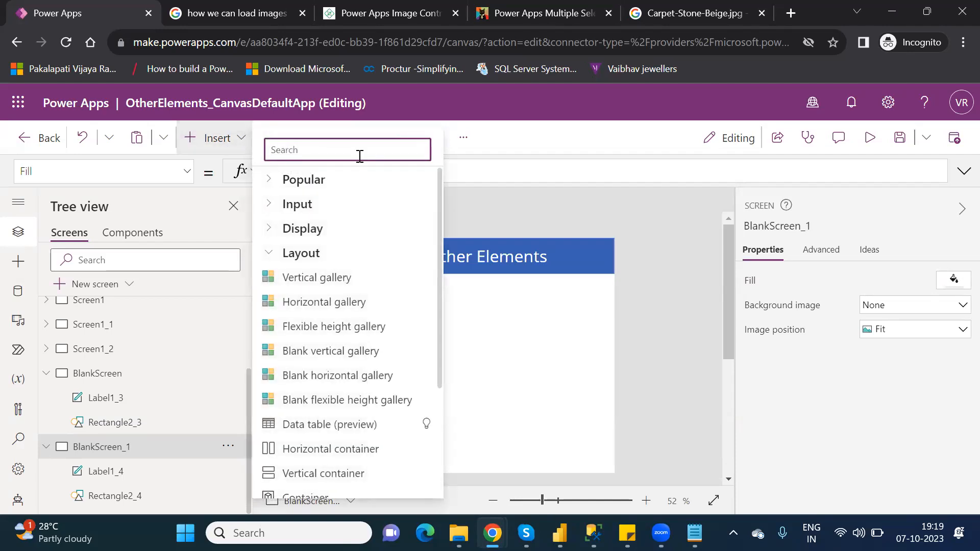
{"action": "type", "text": "imag"}
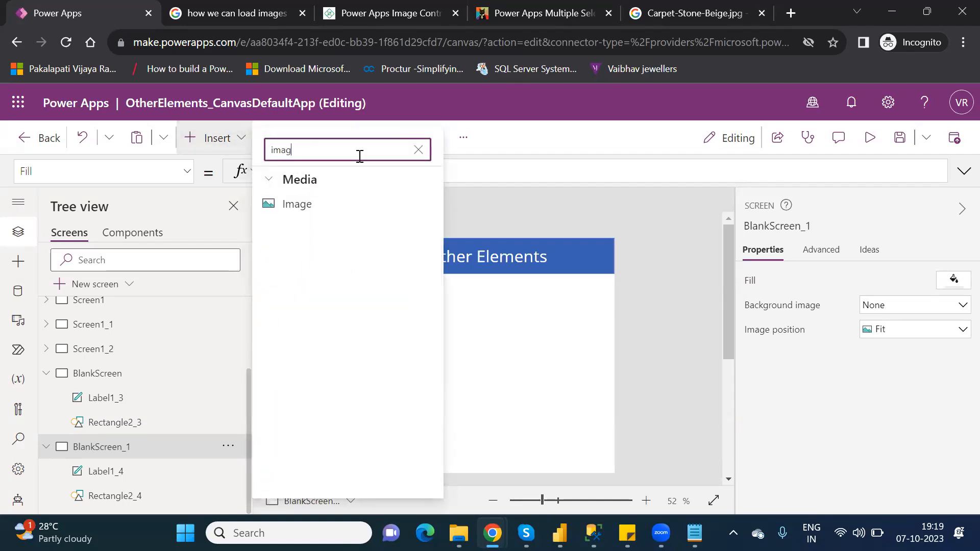
{"action": "left_click", "coordinate": [303, 204]}
{"action": "left_click_drag", "start_coordinate": [487, 287], "coordinate": [476, 317]}
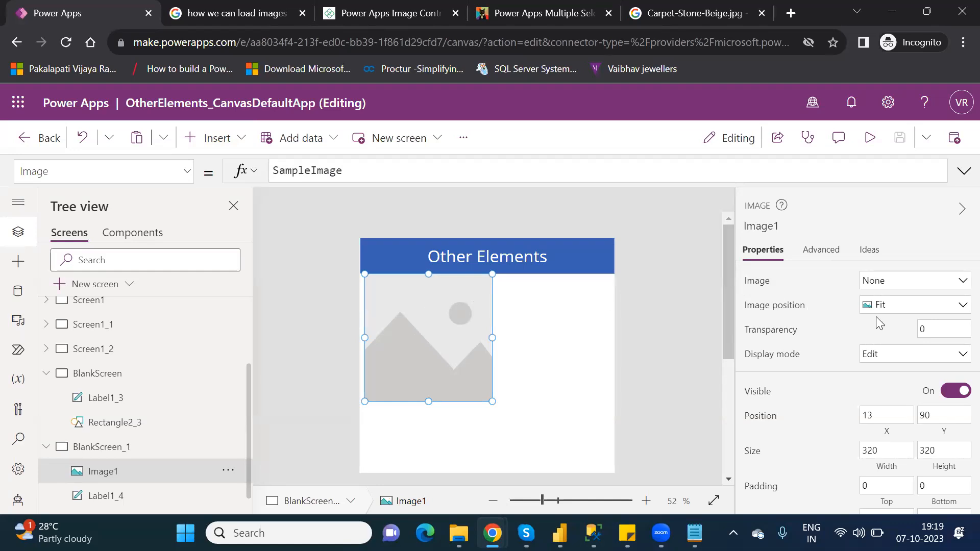
- Upload the Reset image file from Downloads as the image's source
{"action": "left_click", "coordinate": [962, 281]}
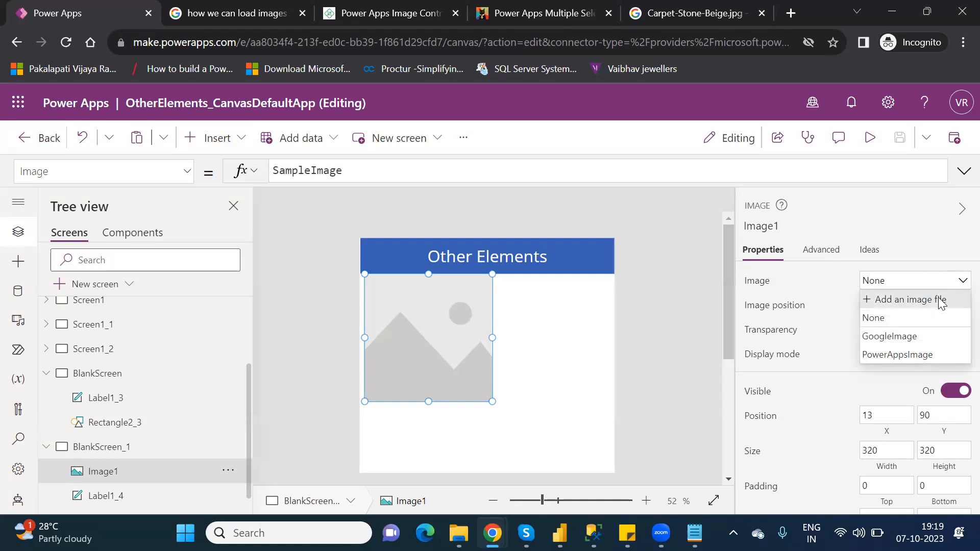
{"action": "left_click", "coordinate": [942, 301]}
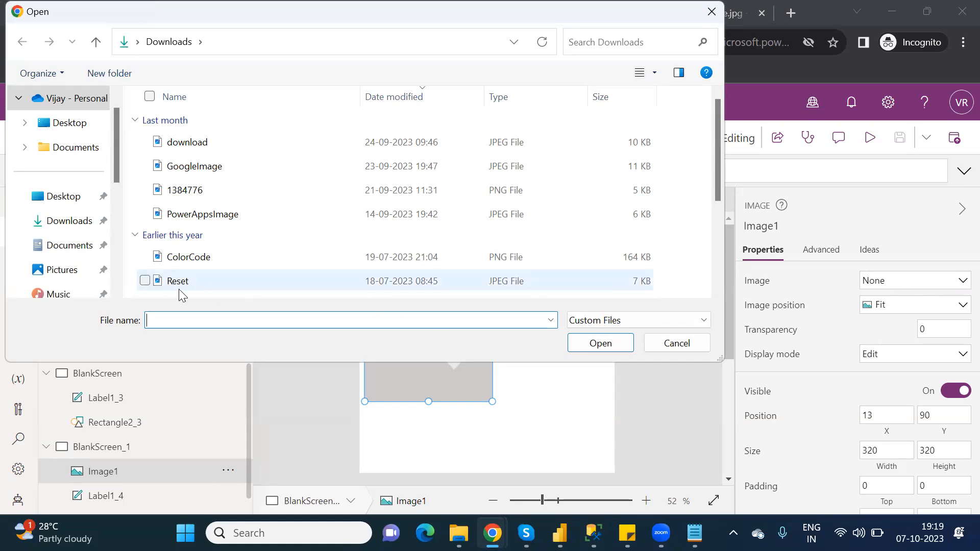
{"action": "left_click", "coordinate": [204, 287]}
{"action": "left_click", "coordinate": [607, 341]}
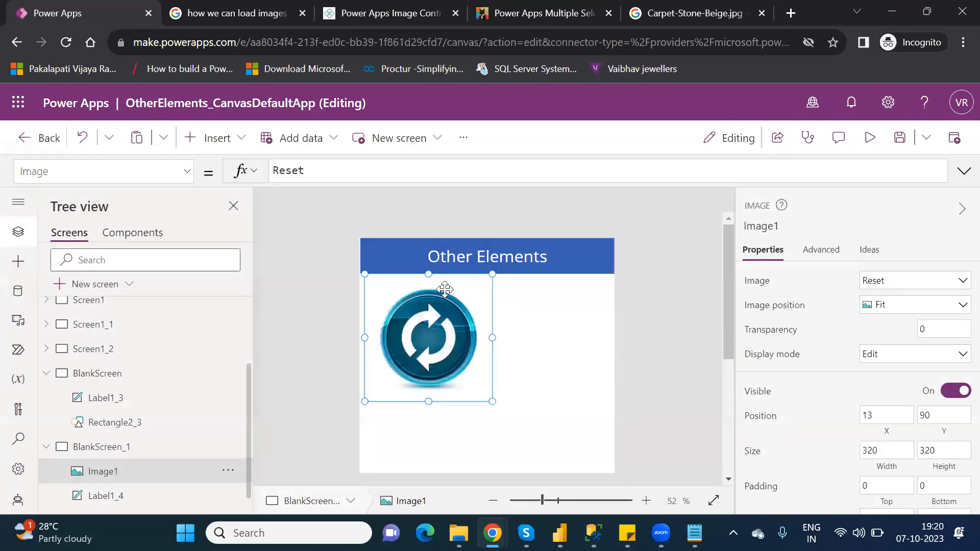
- Switch the image's source to PowerAppsImage
{"action": "left_click", "coordinate": [898, 286]}
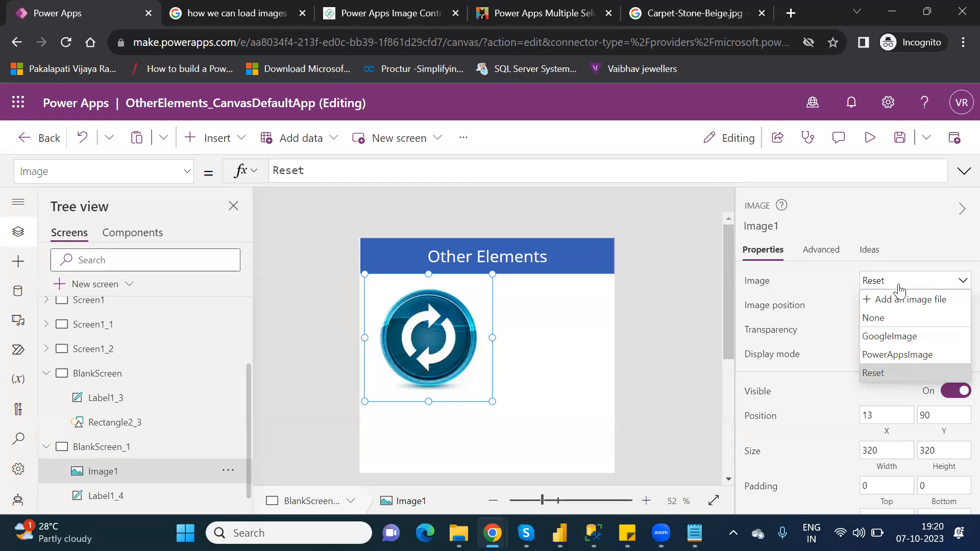
{"action": "left_click", "coordinate": [898, 355]}
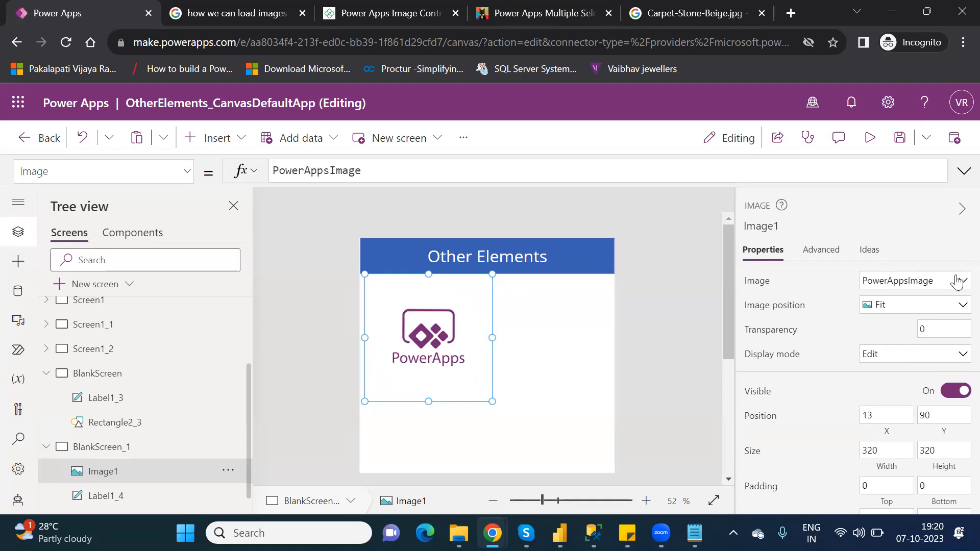
{"action": "left_click", "coordinate": [958, 283]}
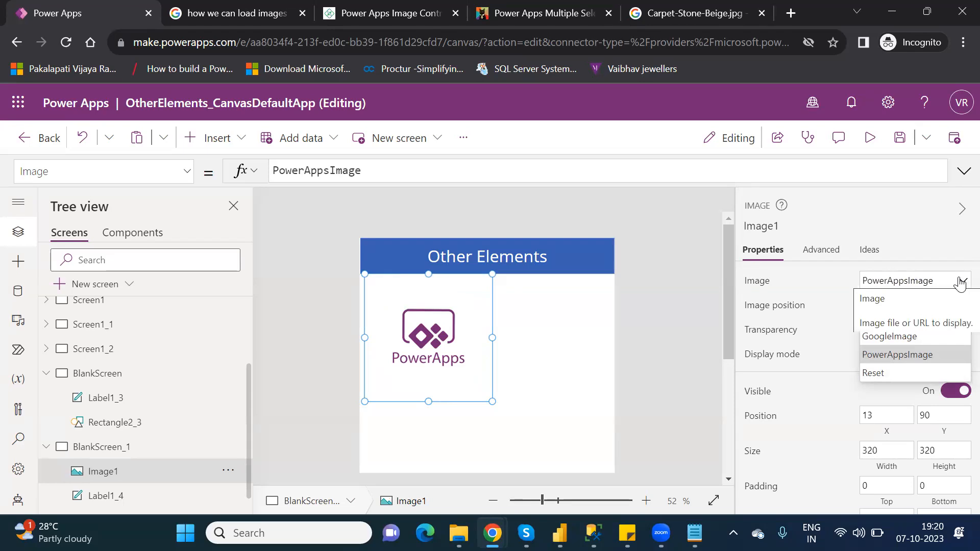
{"action": "left_click", "coordinate": [962, 282]}
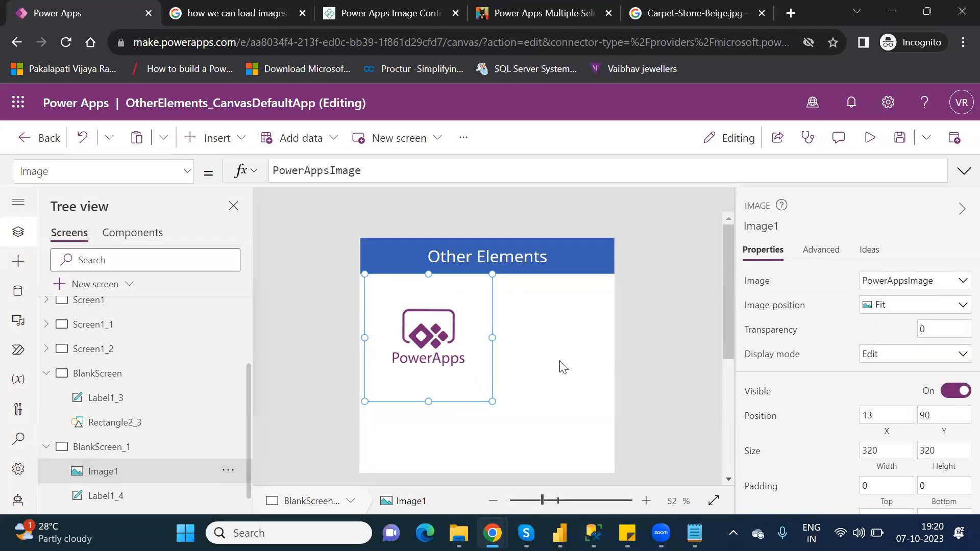
- Try resizing the image and switching its image position between Center, Fill and Fit
{"action": "left_click_drag", "start_coordinate": [490, 401], "coordinate": [463, 380]}
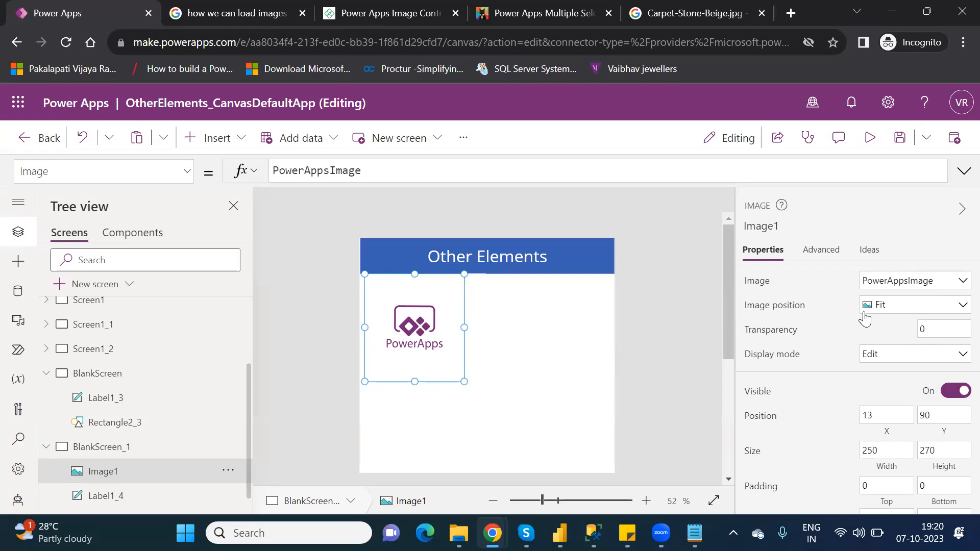
{"action": "left_click", "coordinate": [902, 309]}
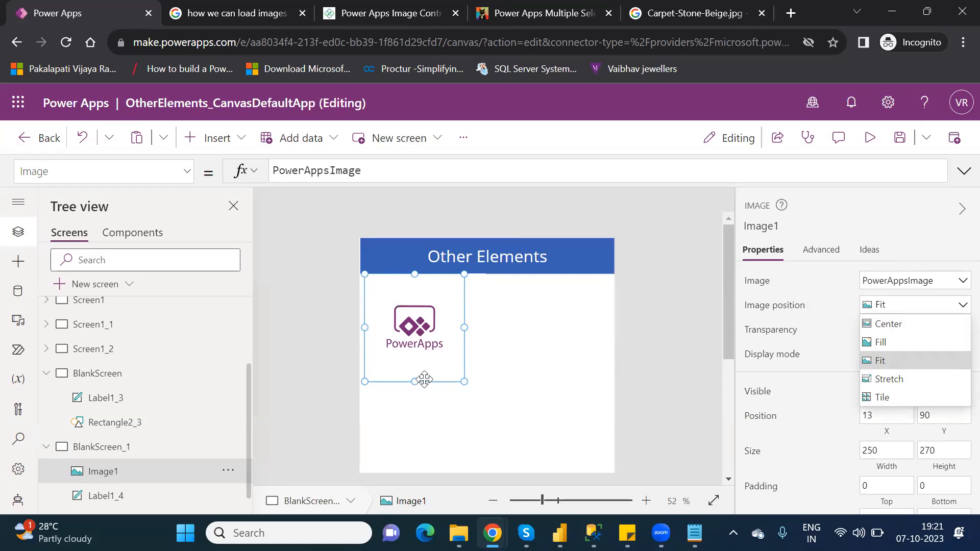
{"action": "left_click", "coordinate": [889, 325]}
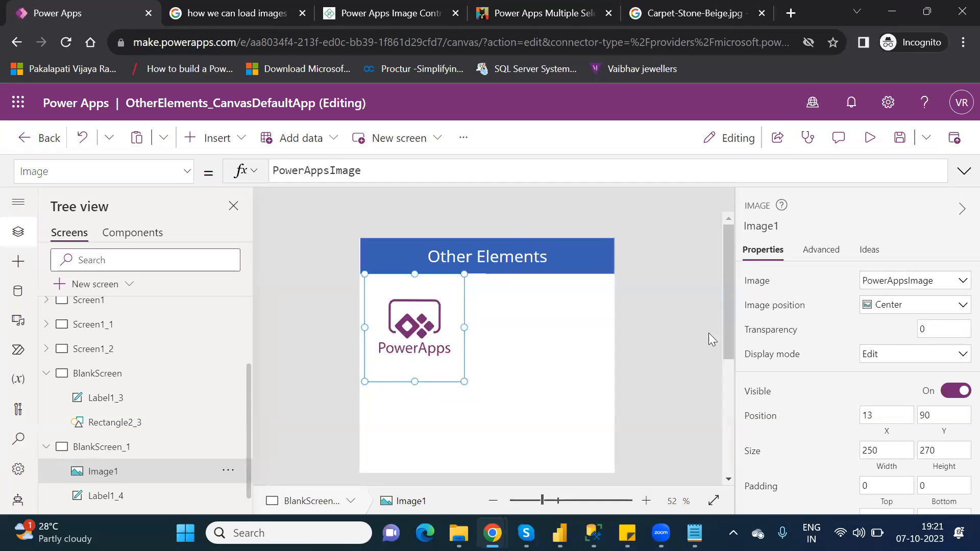
{"action": "left_click", "coordinate": [897, 308]}
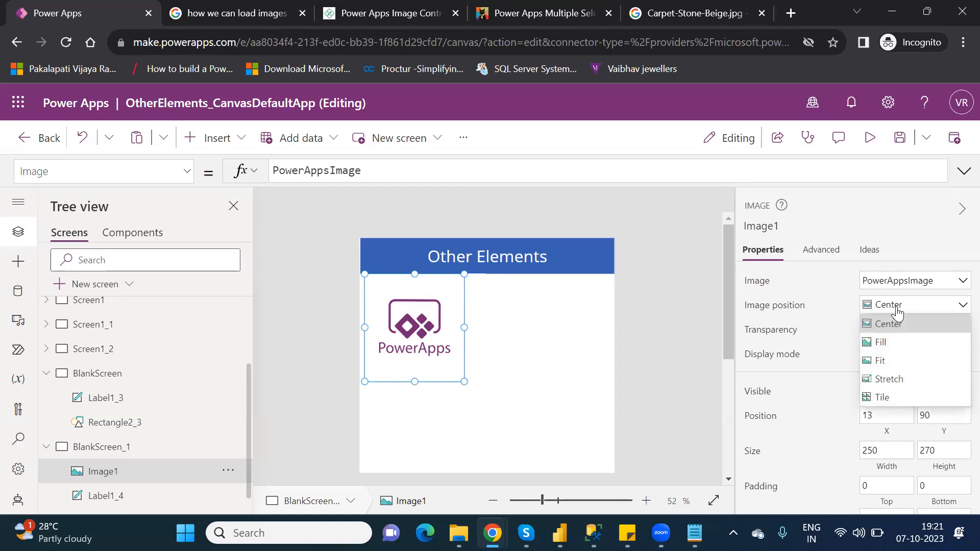
{"action": "left_click", "coordinate": [895, 341]}
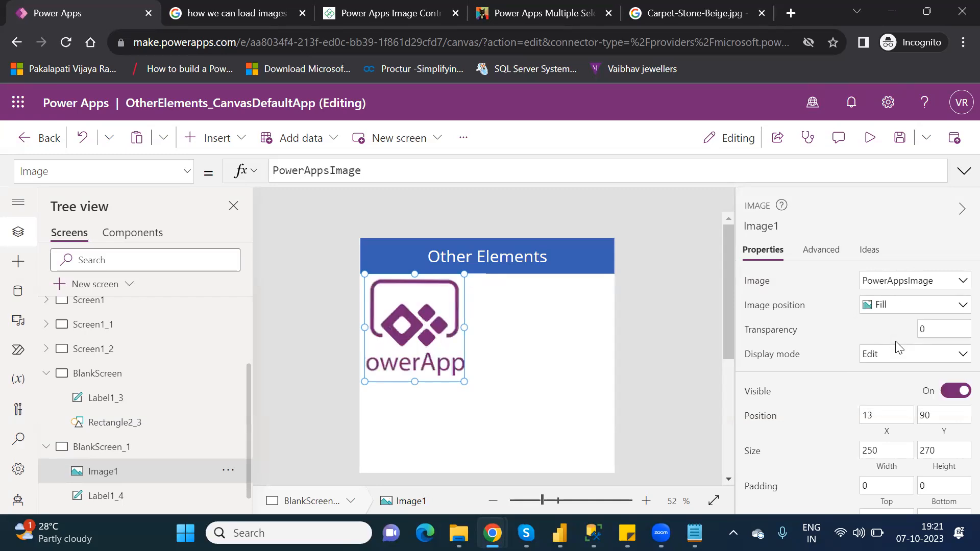
{"action": "left_click", "coordinate": [900, 308]}
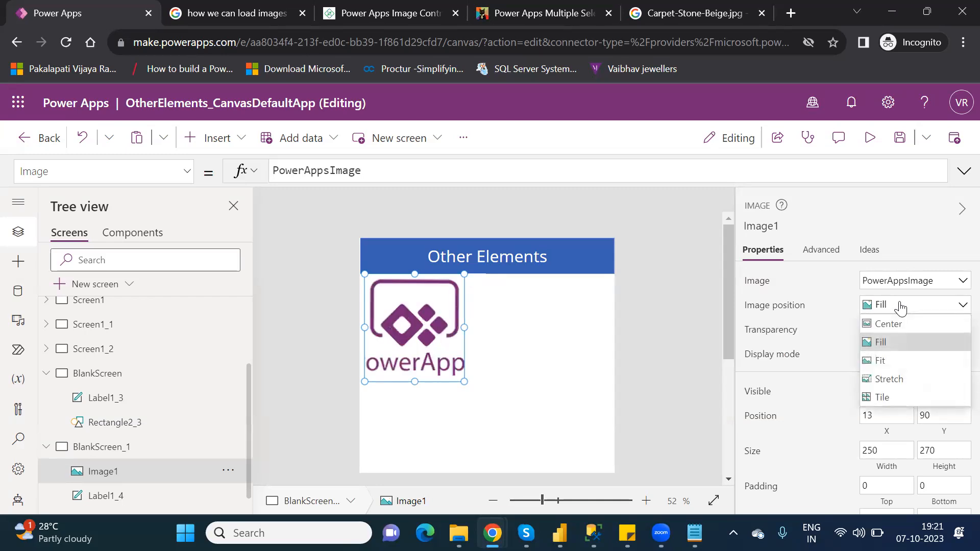
{"action": "left_click", "coordinate": [894, 365]}
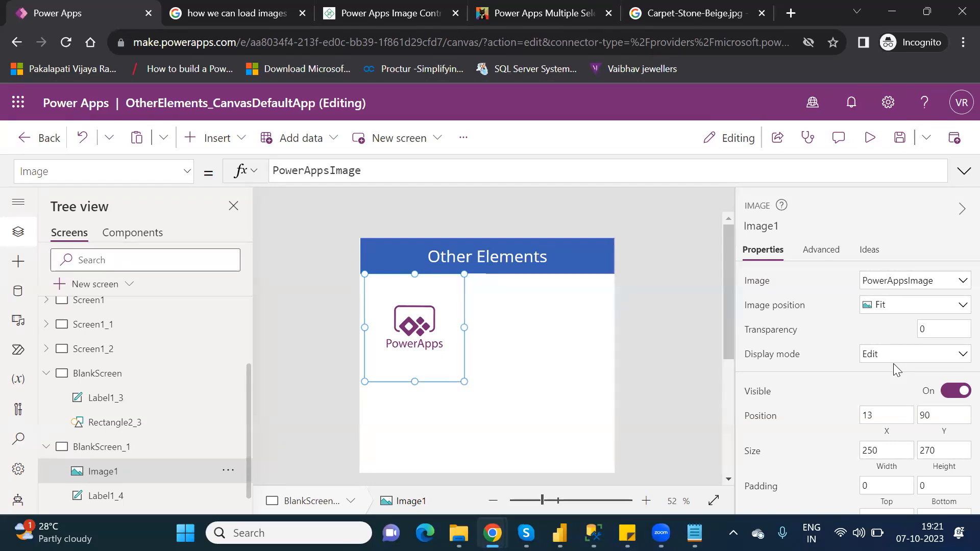
- Resize the image to 192 by 138 and move it to the screen's upper right at 448, 90
{"action": "left_click_drag", "start_coordinate": [439, 299], "coordinate": [434, 296]}
{"action": "left_click_drag", "start_coordinate": [411, 381], "coordinate": [437, 328]}
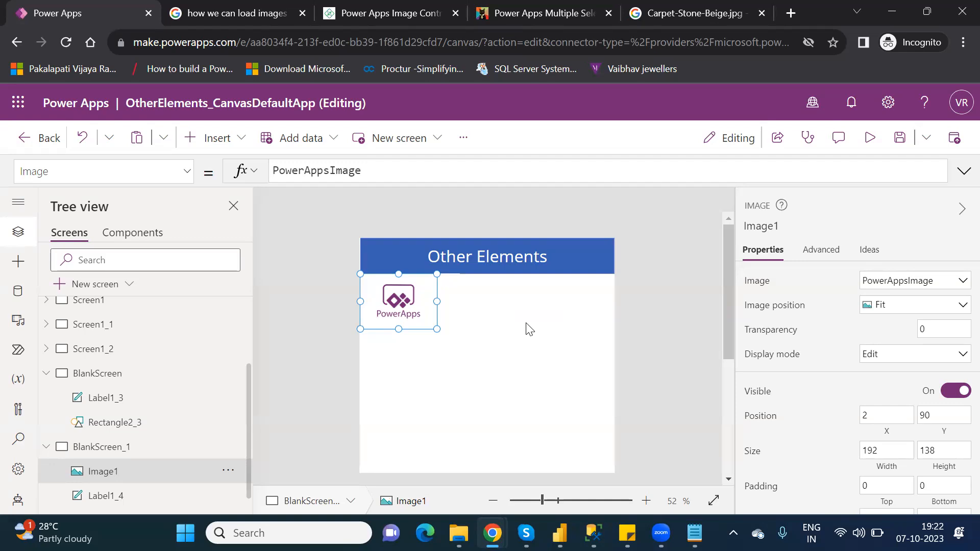
{"action": "left_click_drag", "start_coordinate": [415, 290], "coordinate": [566, 293]}
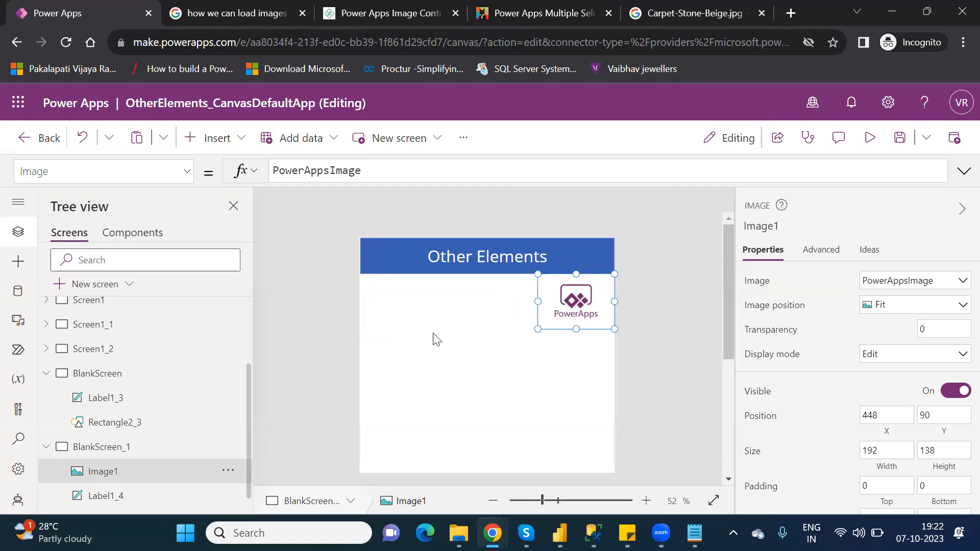
- Insert a pen input control below the header on the screen's left
{"action": "left_click", "coordinate": [233, 149]}
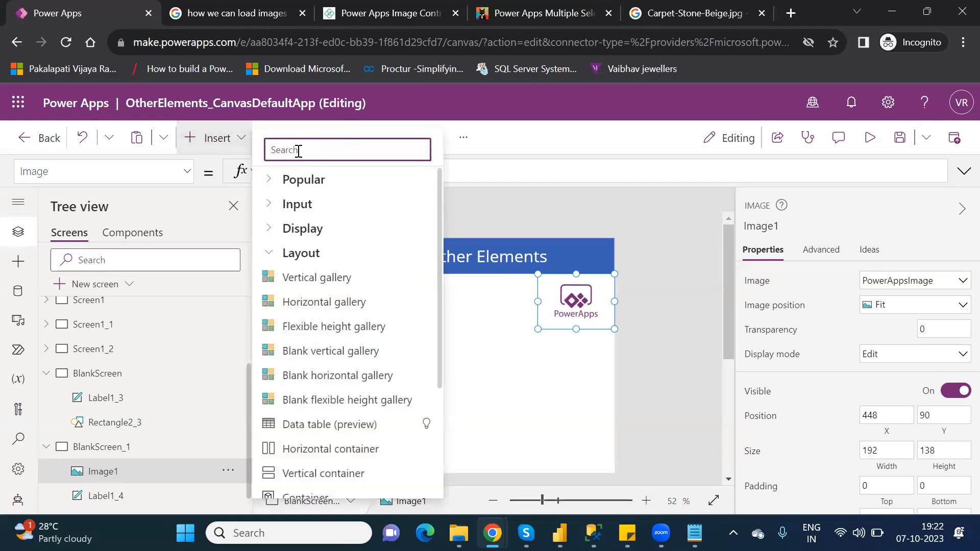
{"action": "type", "text": "pen"}
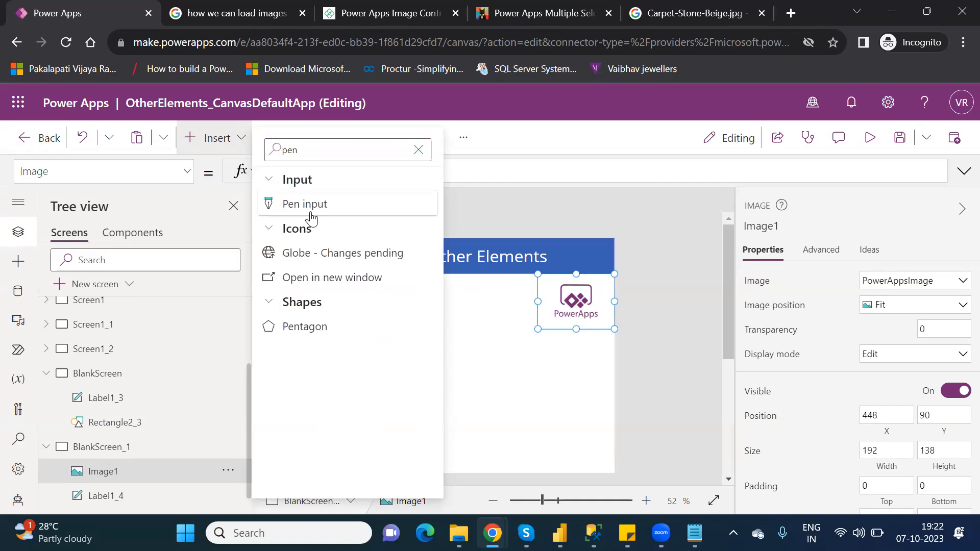
{"action": "left_click", "coordinate": [310, 213]}
{"action": "left_click_drag", "start_coordinate": [425, 289], "coordinate": [415, 318]}
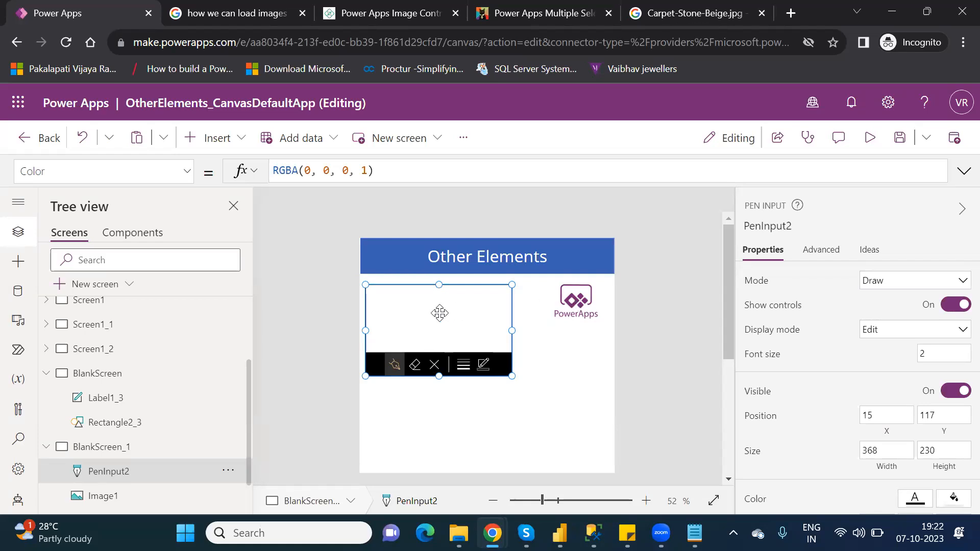
- Set the image's Image property to PenInput2
{"action": "left_click", "coordinate": [589, 301]}
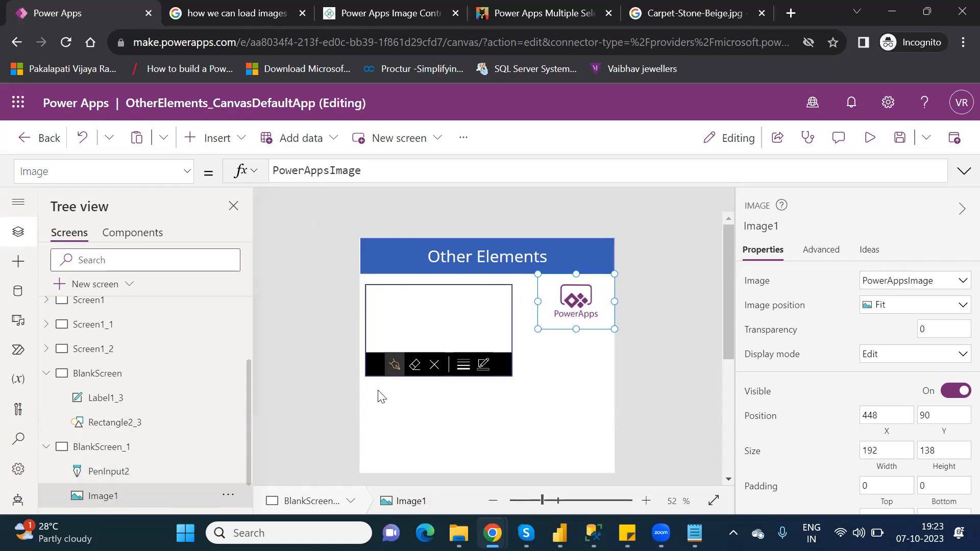
{"action": "double_click", "coordinate": [323, 170]}
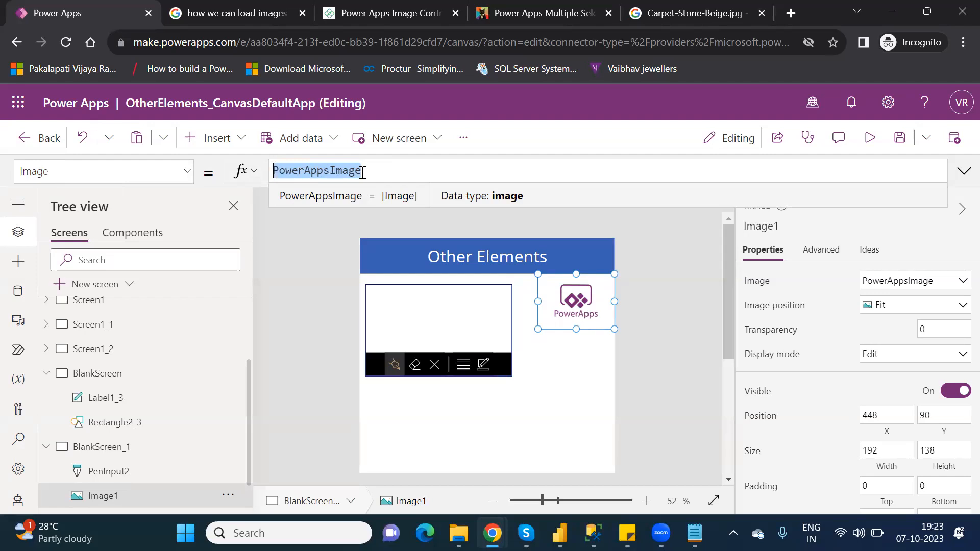
{"action": "type", "text": "pen"}
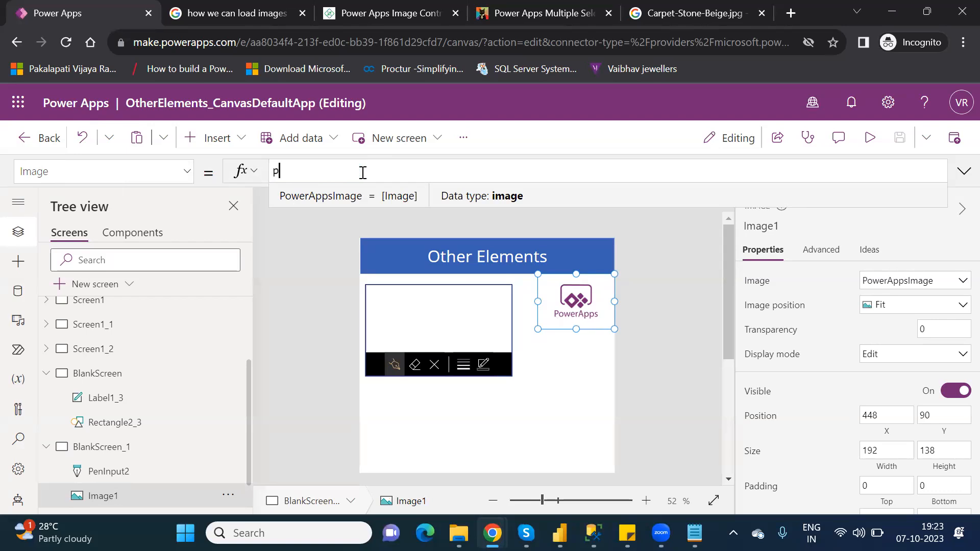
{"action": "type", "text": "in"}
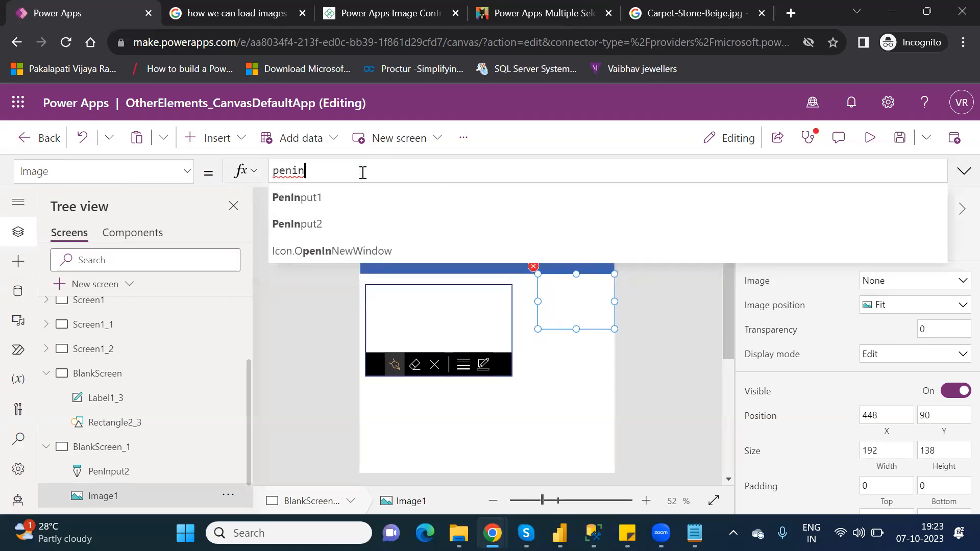
{"action": "key", "text": "Down"}
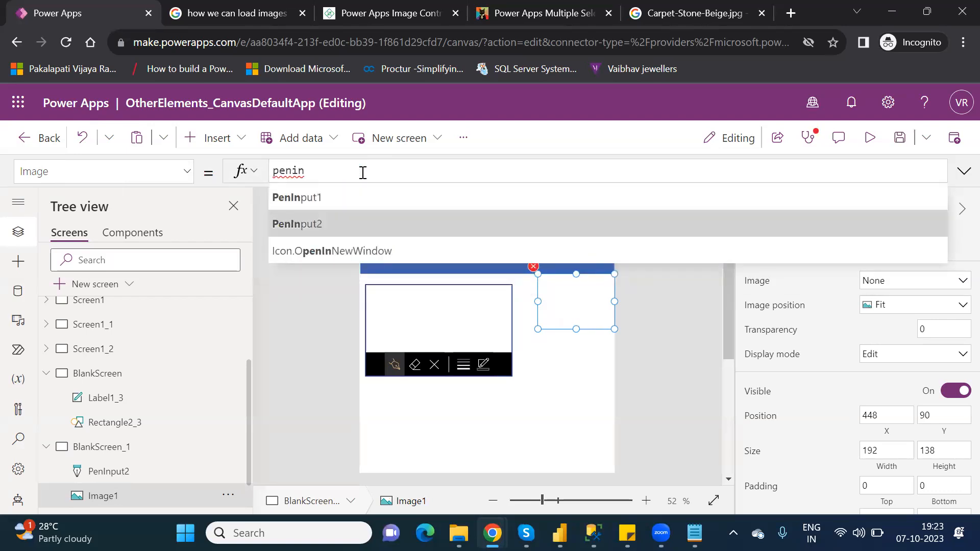
{"action": "key", "text": "Tab"}
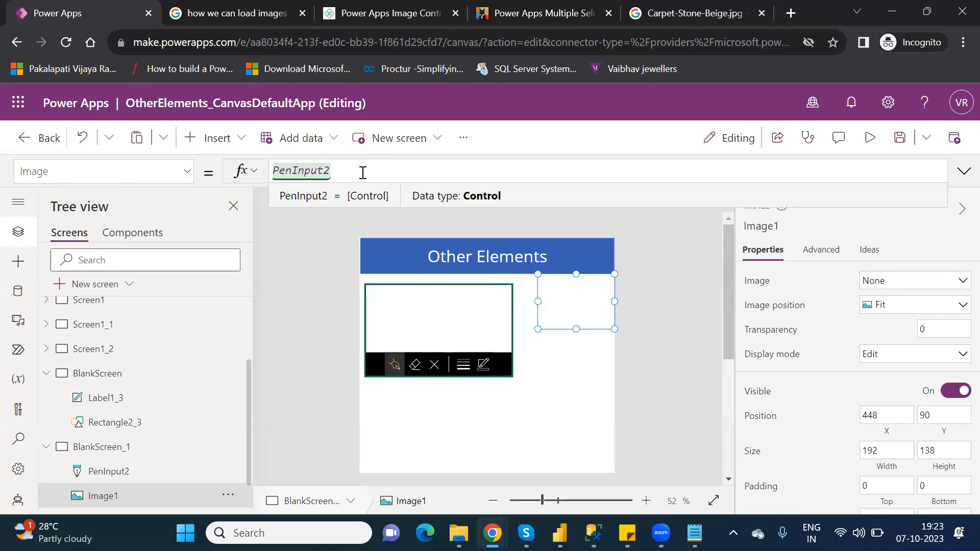
- Preview the app, sketch a letter in the pen input, and return to the editor
{"action": "left_click", "coordinate": [876, 140]}
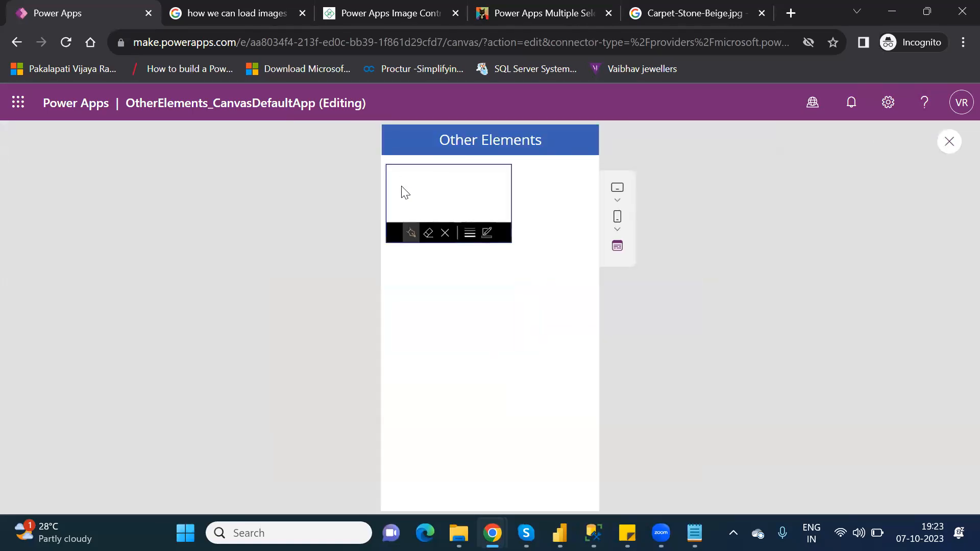
{"action": "mouse_move", "coordinate": [400, 185]}
{"action": "left_mouse_down"}
{"action": "mouse_move", "coordinate": [418, 185]}
{"action": "mouse_move", "coordinate": [406, 189]}
{"action": "left_mouse_up"}
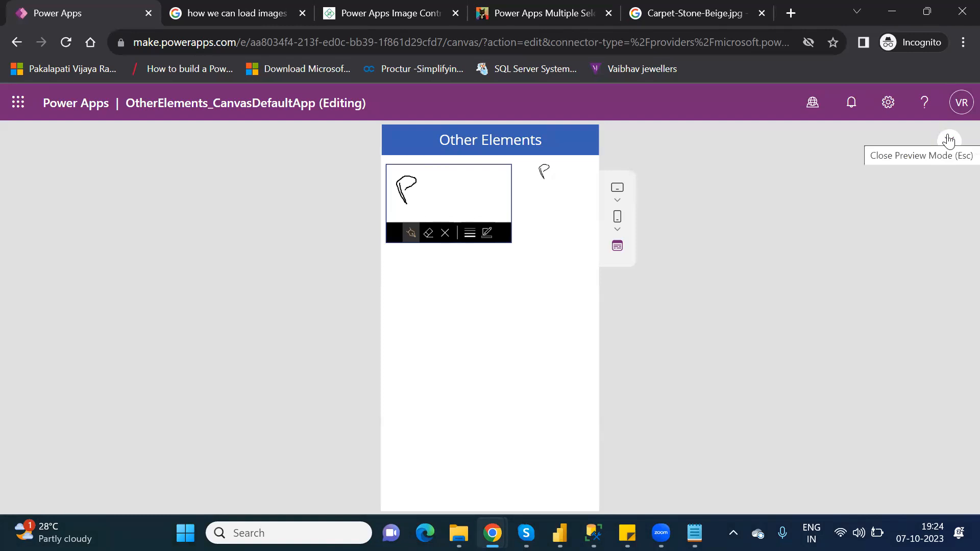
{"action": "left_click", "coordinate": [948, 140]}
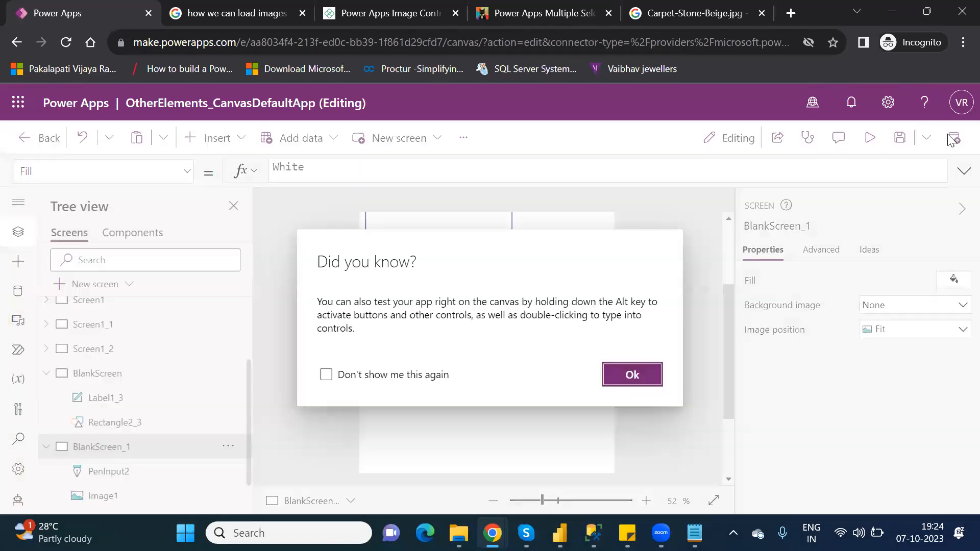
{"action": "left_click", "coordinate": [626, 377]}
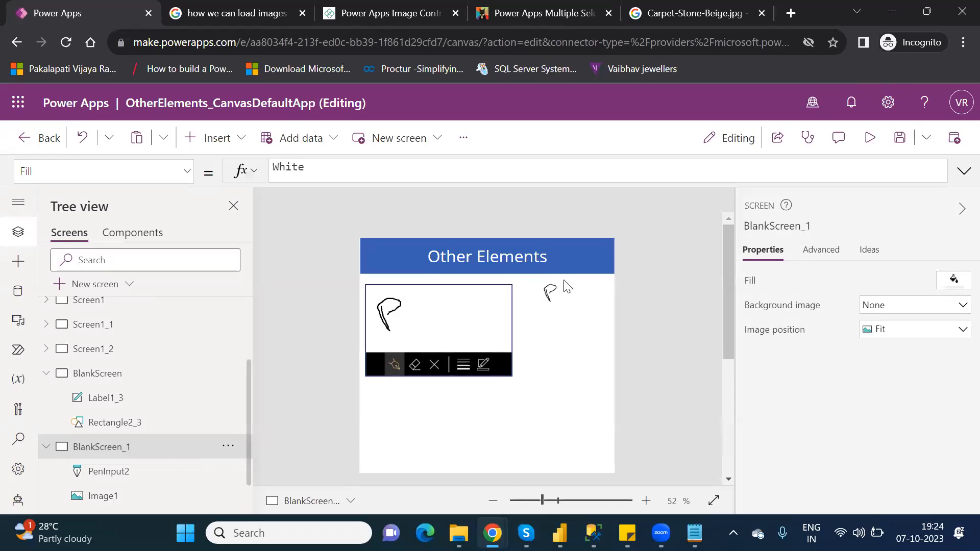
{"action": "left_click", "coordinate": [552, 294]}
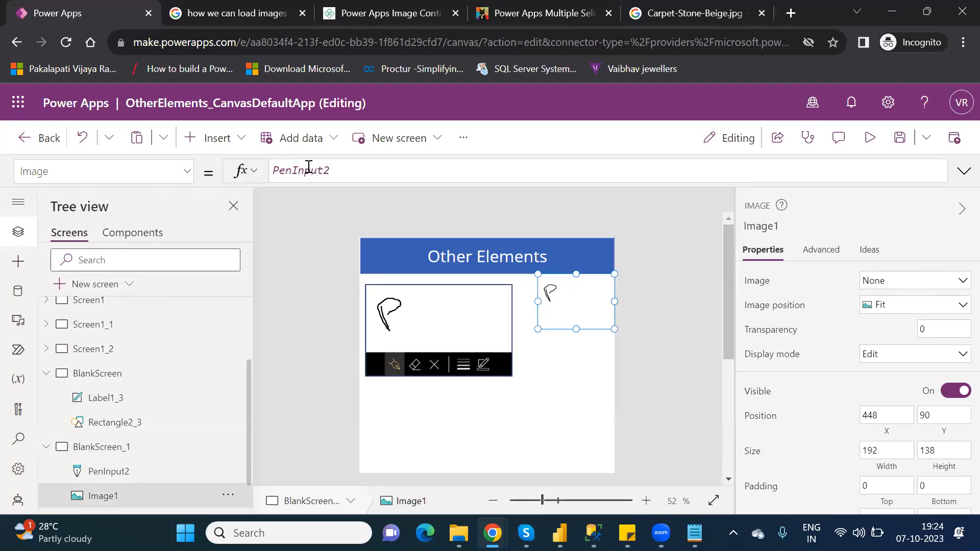
- Insert an image control and move it to the screen's lower right at 320, 378
{"action": "double_click", "coordinate": [306, 169]}
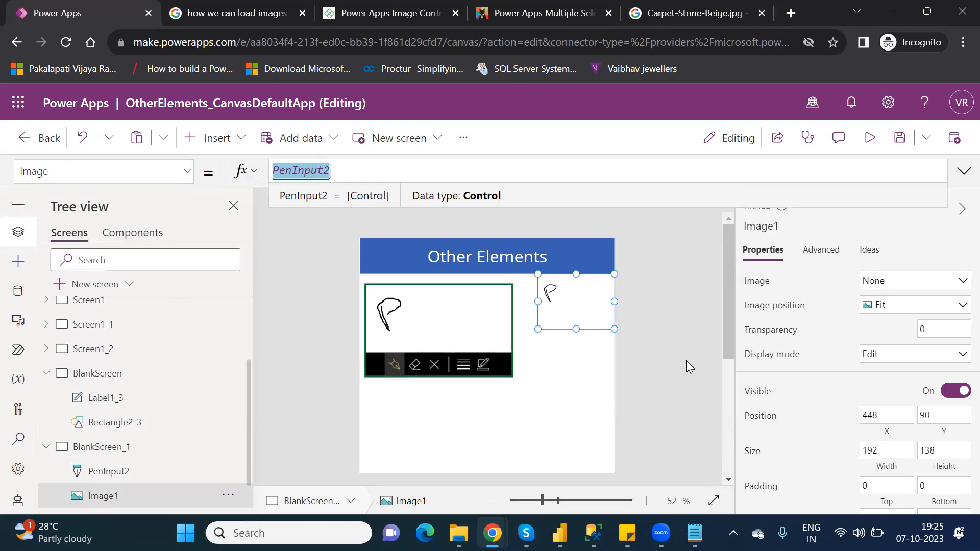
{"action": "left_click_drag", "start_coordinate": [724, 334], "coordinate": [735, 367]}
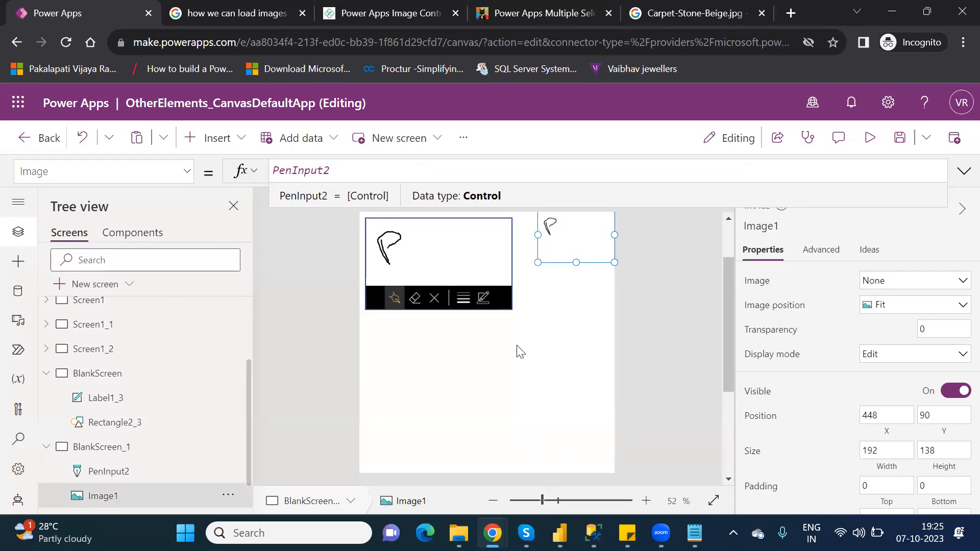
{"action": "left_click", "coordinate": [217, 140]}
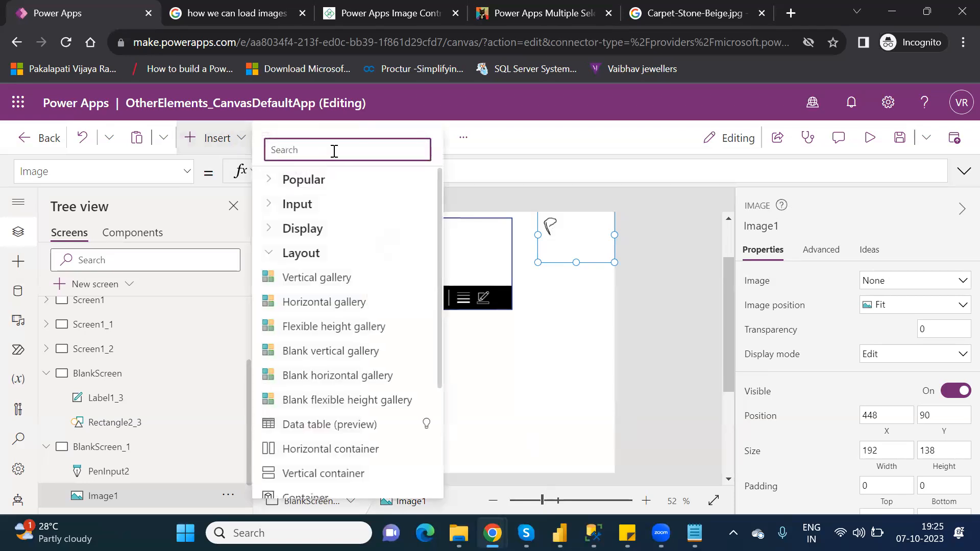
{"action": "type", "text": "imag"}
{"action": "left_click", "coordinate": [294, 202]}
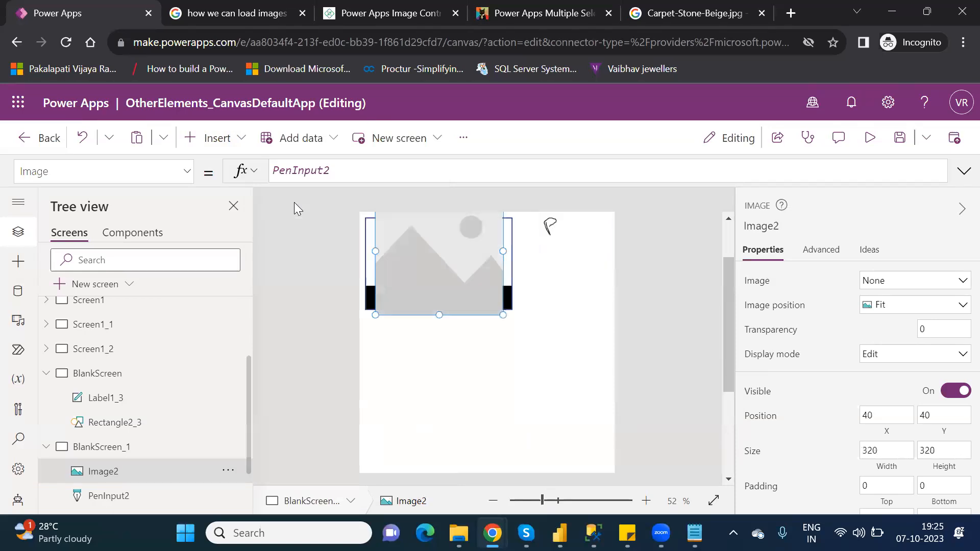
{"action": "left_click_drag", "start_coordinate": [472, 310], "coordinate": [576, 416]}
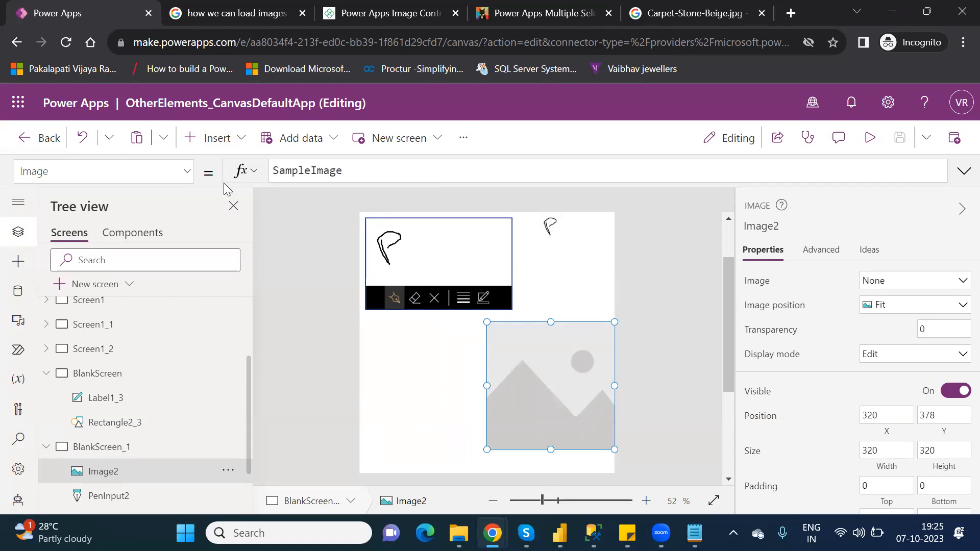
- Insert a camera control and allow the browser to use the camera
{"action": "left_click", "coordinate": [213, 140]}
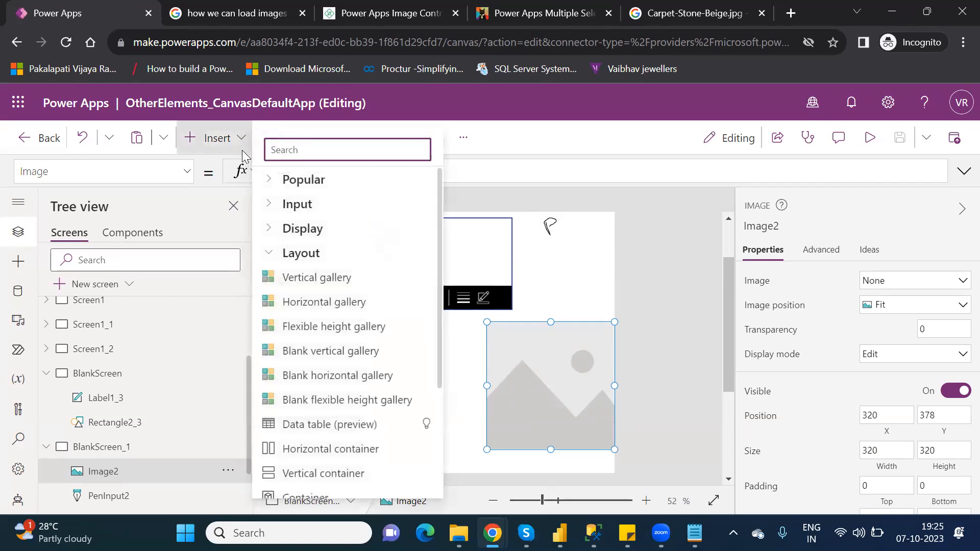
{"action": "type", "text": "came"}
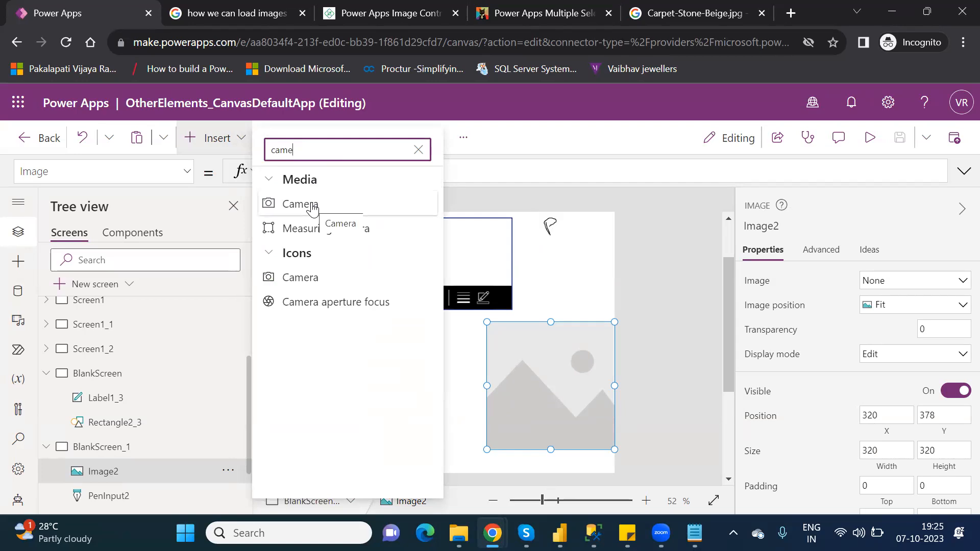
{"action": "left_click", "coordinate": [312, 206]}
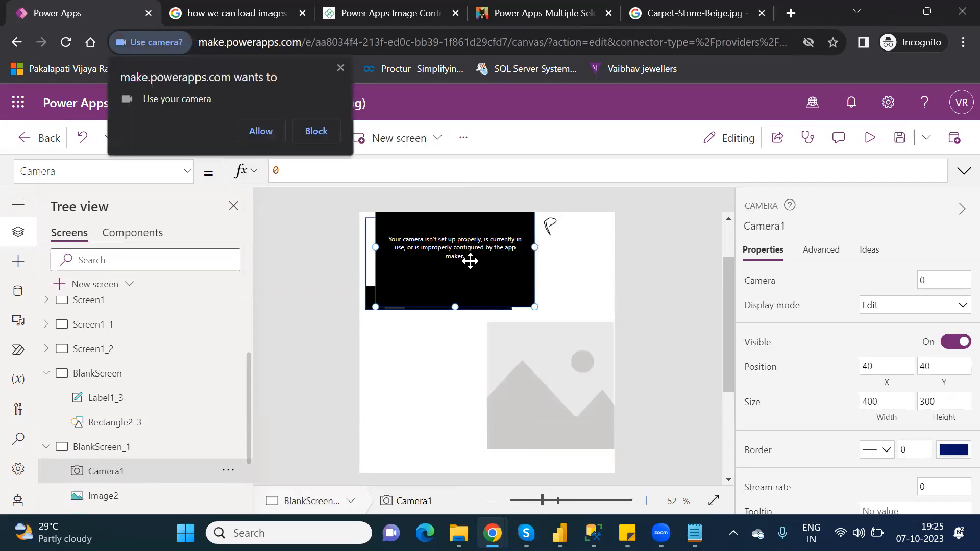
{"action": "left_click", "coordinate": [254, 129]}
- Move the camera control to 2, 388 beside the image and resize it to 318 by 310
{"action": "left_click_drag", "start_coordinate": [426, 337], "coordinate": [422, 398]}
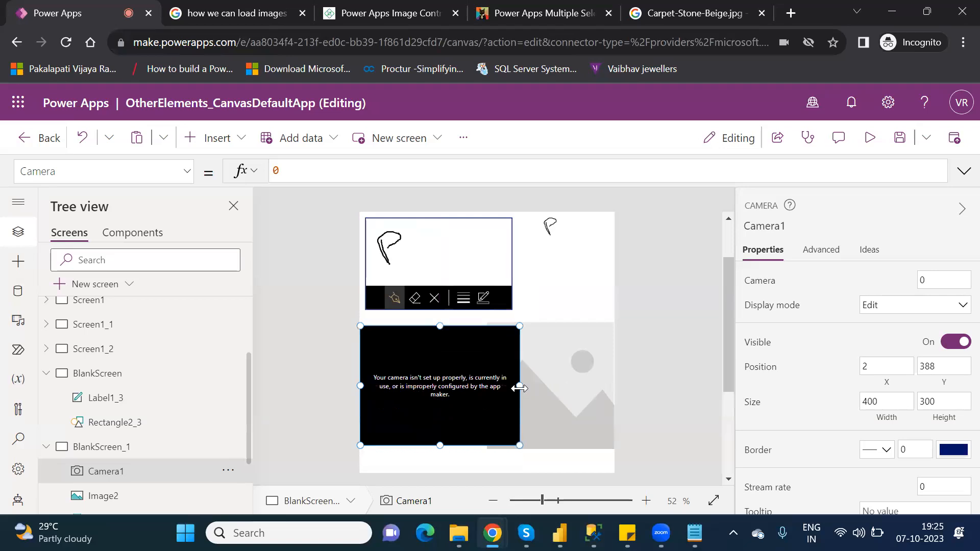
{"action": "left_click_drag", "start_coordinate": [519, 385], "coordinate": [484, 388]}
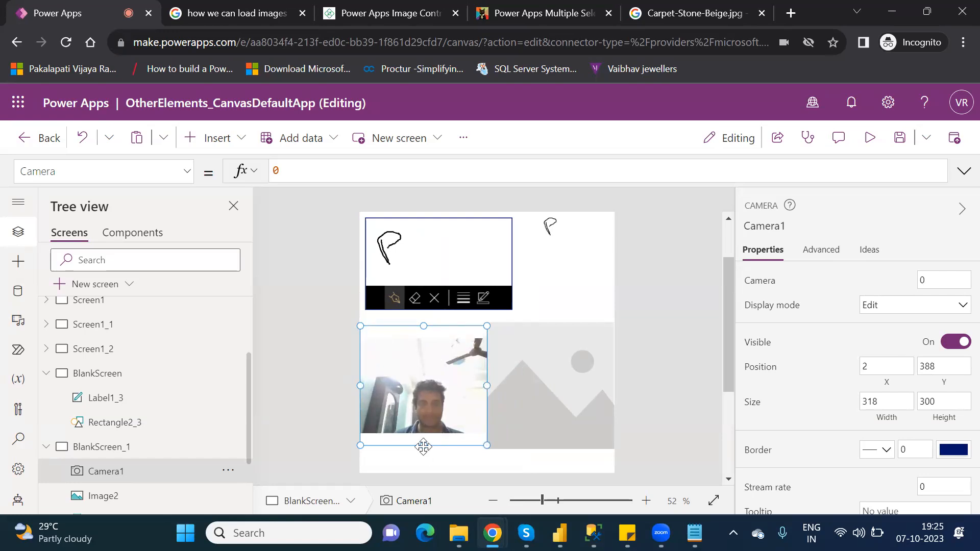
{"action": "left_click_drag", "start_coordinate": [424, 449], "coordinate": [424, 454]}
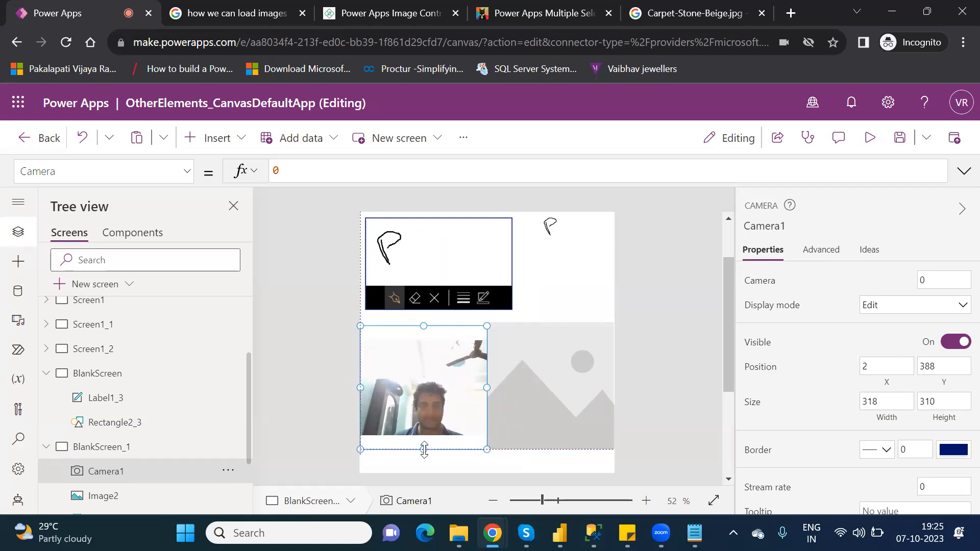
- Preview the app showing the live camera feed and return to the editor
{"action": "left_click", "coordinate": [874, 146]}
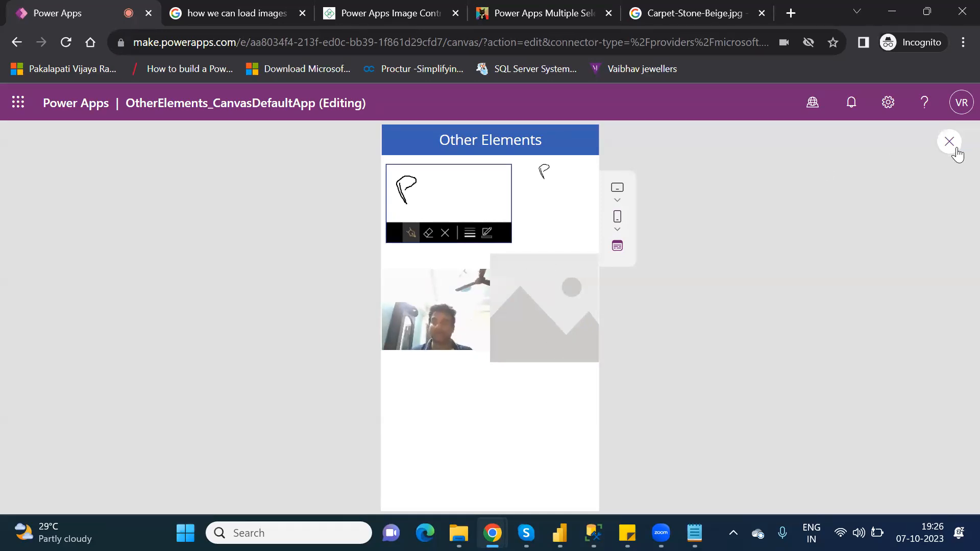
{"action": "left_click", "coordinate": [950, 142]}
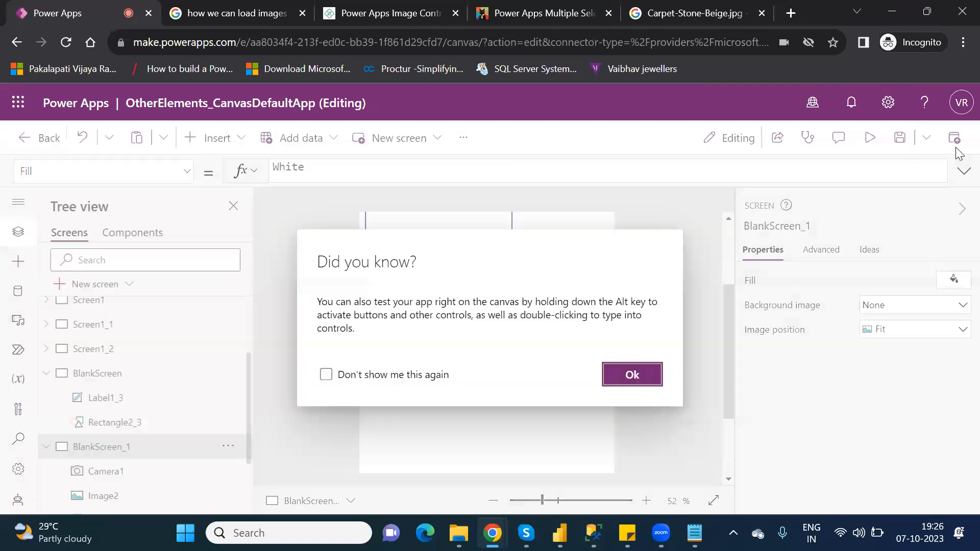
{"action": "left_click", "coordinate": [632, 376]}
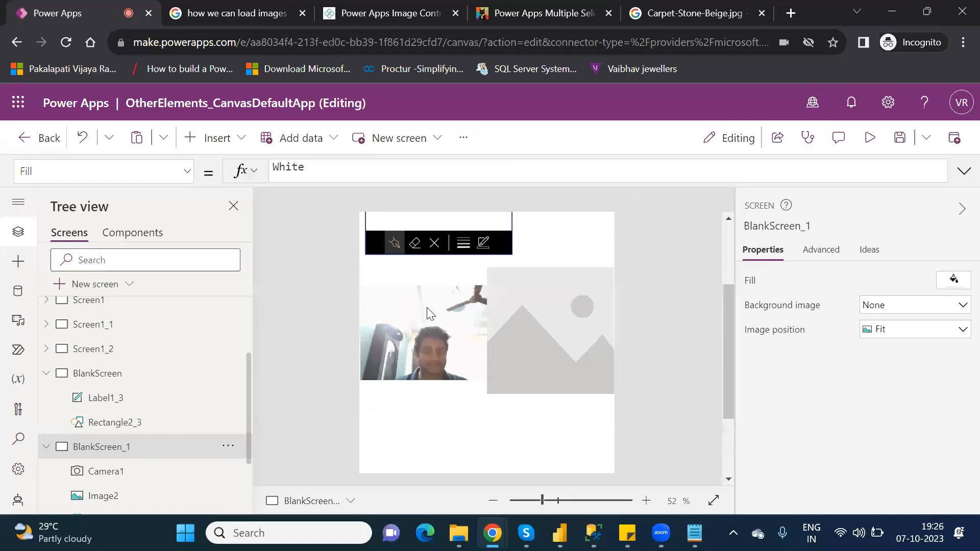
- Set the second image's Image property to Camera1
{"action": "left_click", "coordinate": [579, 298]}
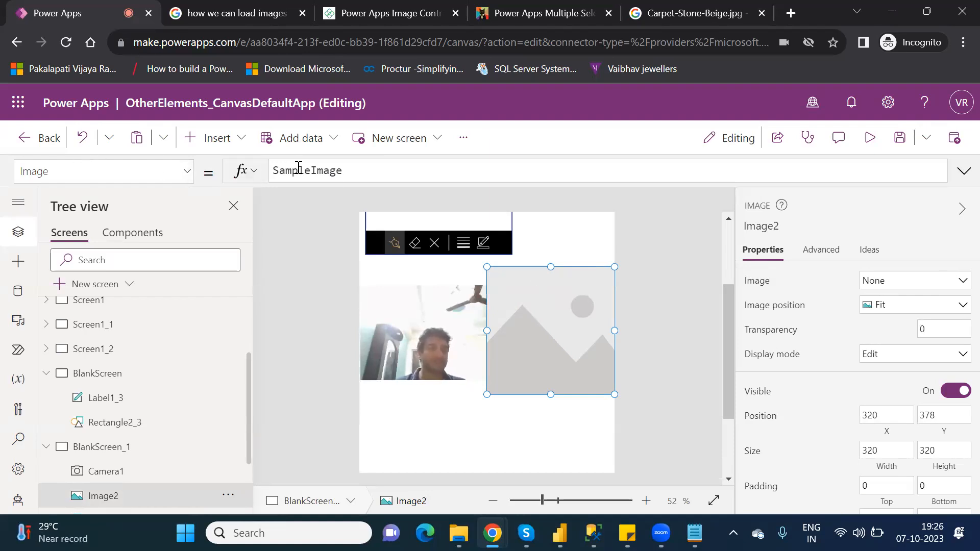
{"action": "double_click", "coordinate": [299, 170]}
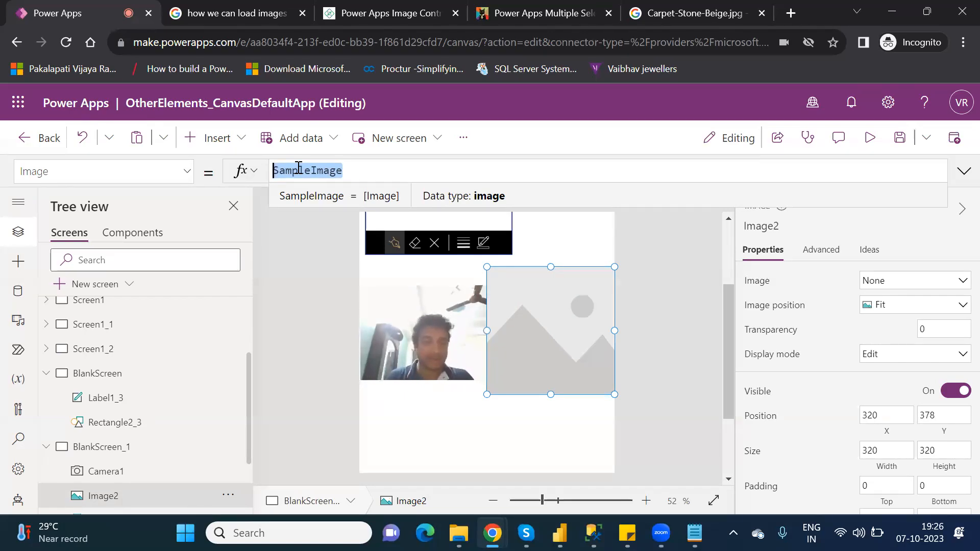
{"action": "type", "text": "Ca"}
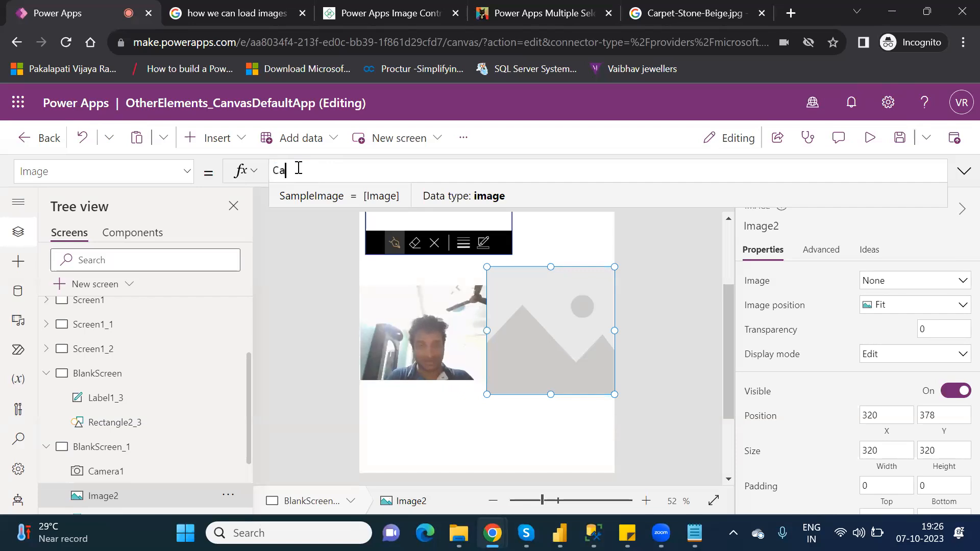
{"action": "type", "text": "mera"}
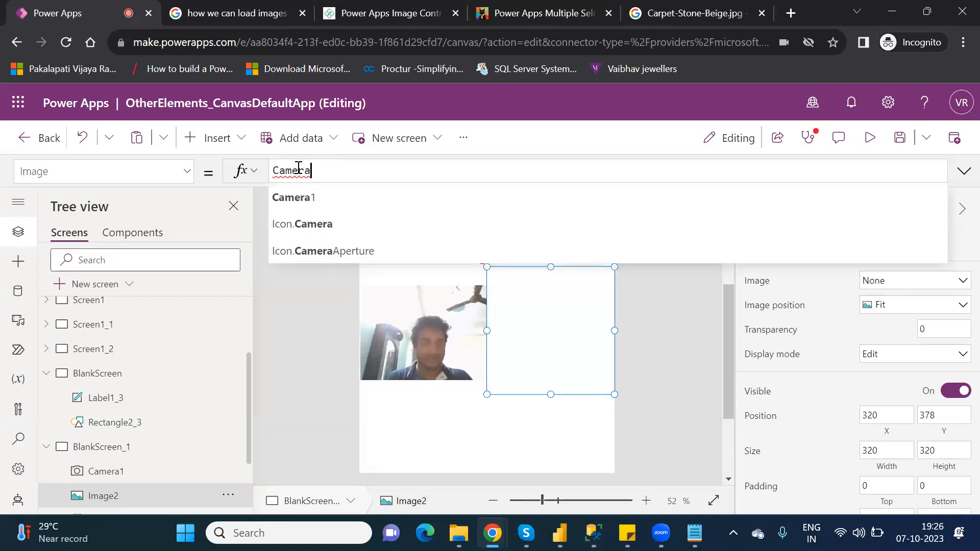
{"action": "type", "text": "1"}
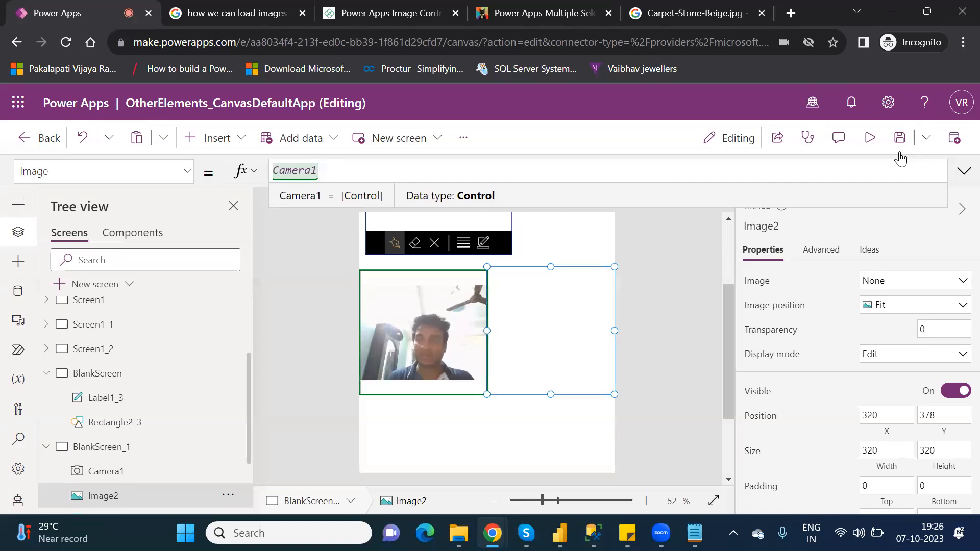
- Preview the app, tap the camera to capture a photo, and return to the editor
{"action": "left_click", "coordinate": [875, 138]}
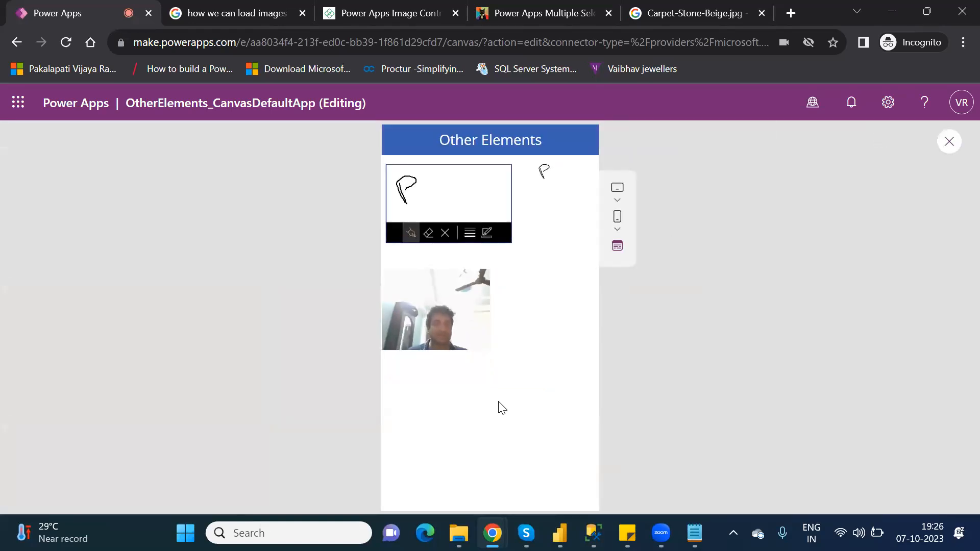
{"action": "left_click", "coordinate": [433, 315]}
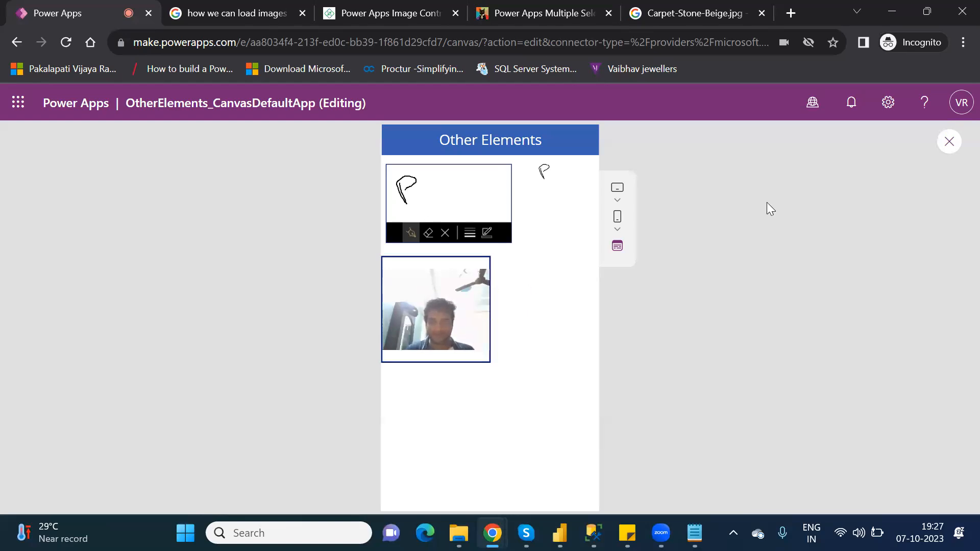
{"action": "left_click", "coordinate": [952, 140]}
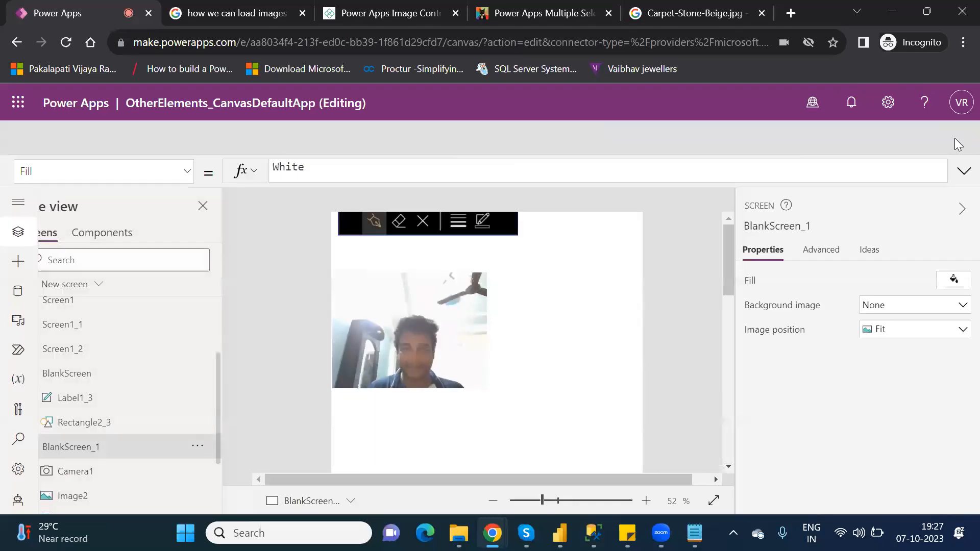
{"action": "left_click", "coordinate": [635, 375]}
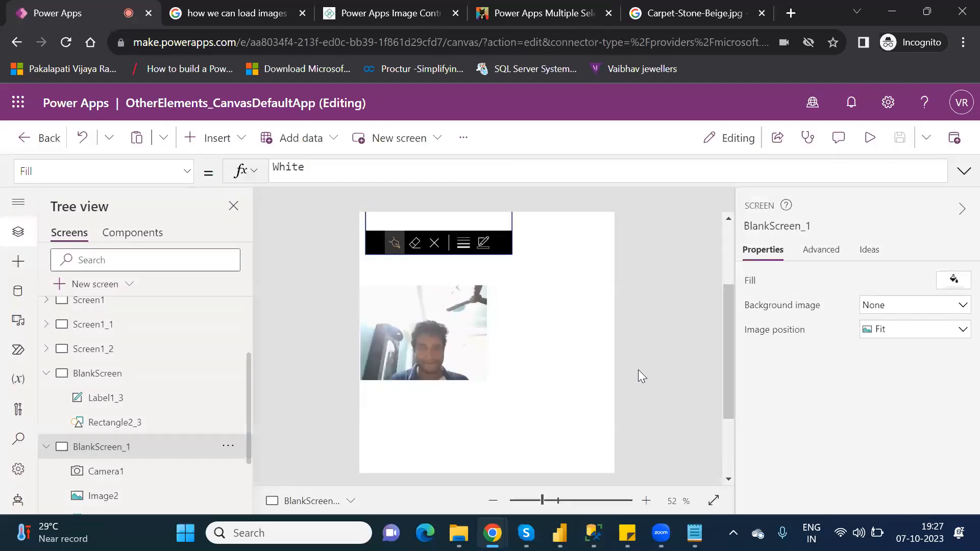
- Change the second image's Image property to Camera1.Photo
{"action": "left_click", "coordinate": [543, 325]}
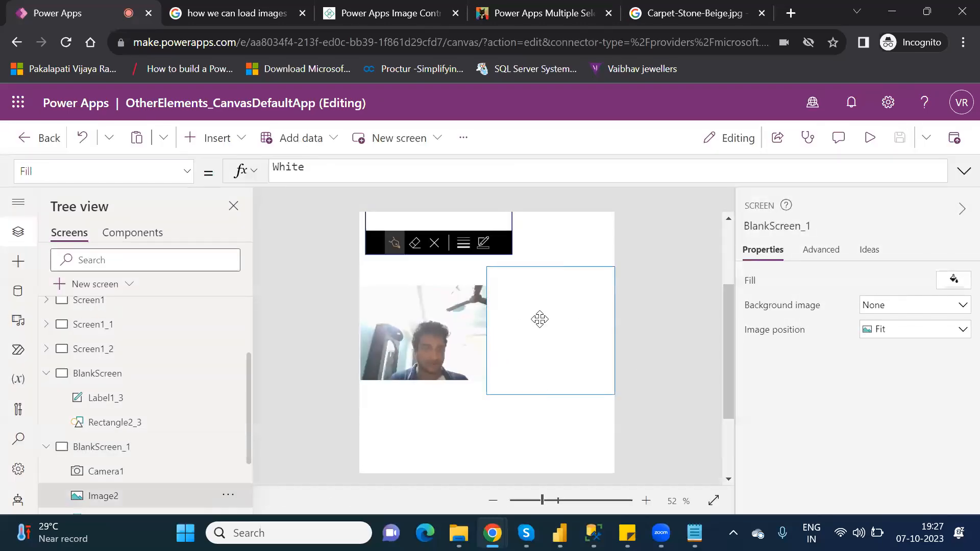
{"action": "left_click", "coordinate": [336, 172]}
{"action": "type", "text": "."}
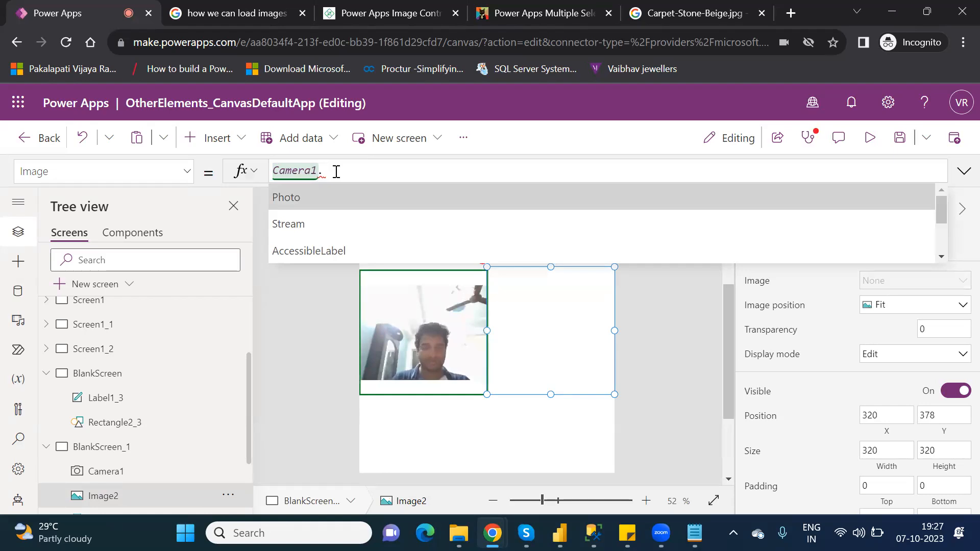
{"action": "key", "text": "Return"}
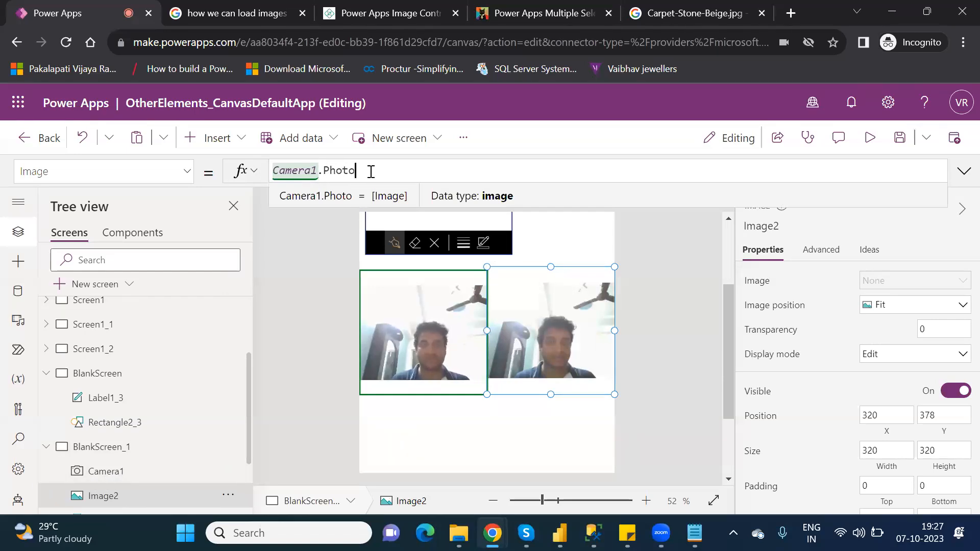
- Preview the app, tap the camera to capture a new photo, and return to the editor
{"action": "left_click", "coordinate": [870, 138]}
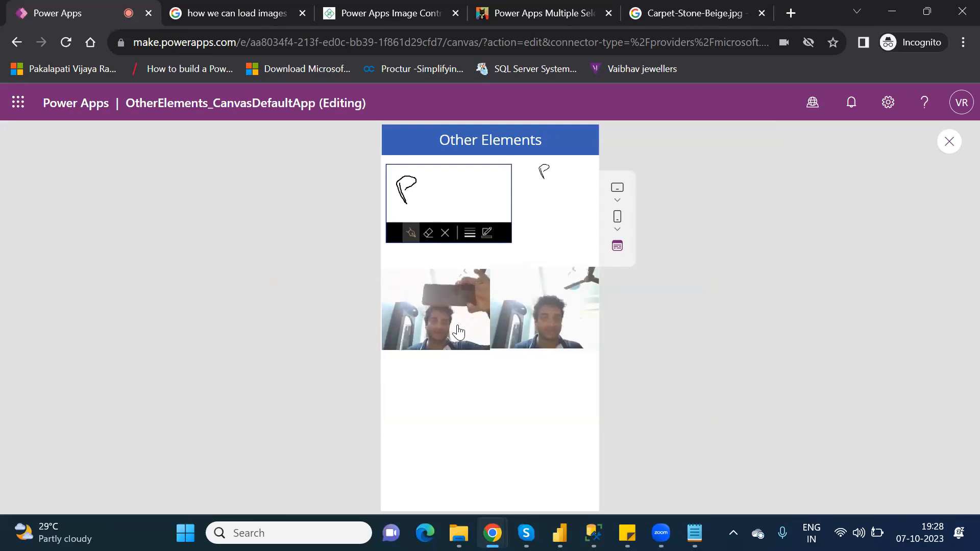
{"action": "left_click", "coordinate": [432, 308]}
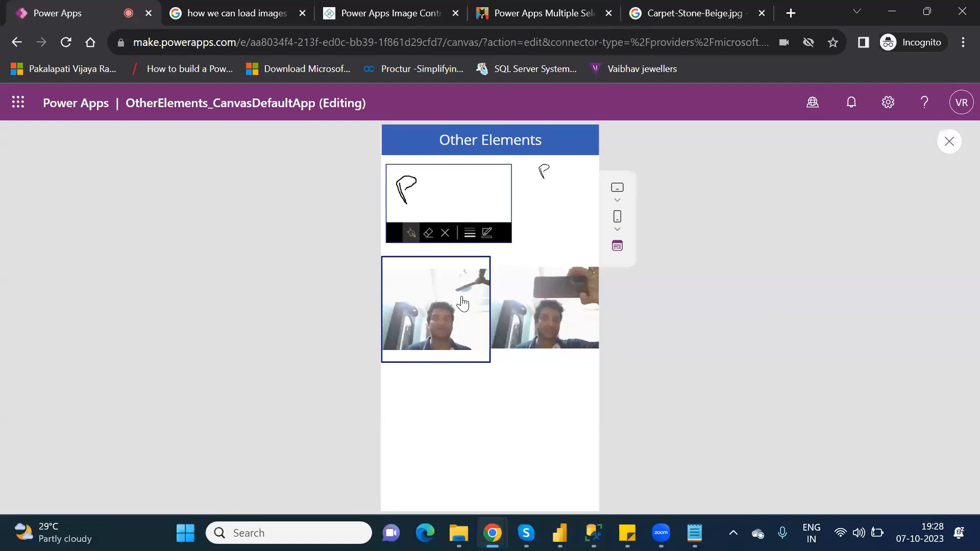
{"action": "left_click", "coordinate": [947, 143]}
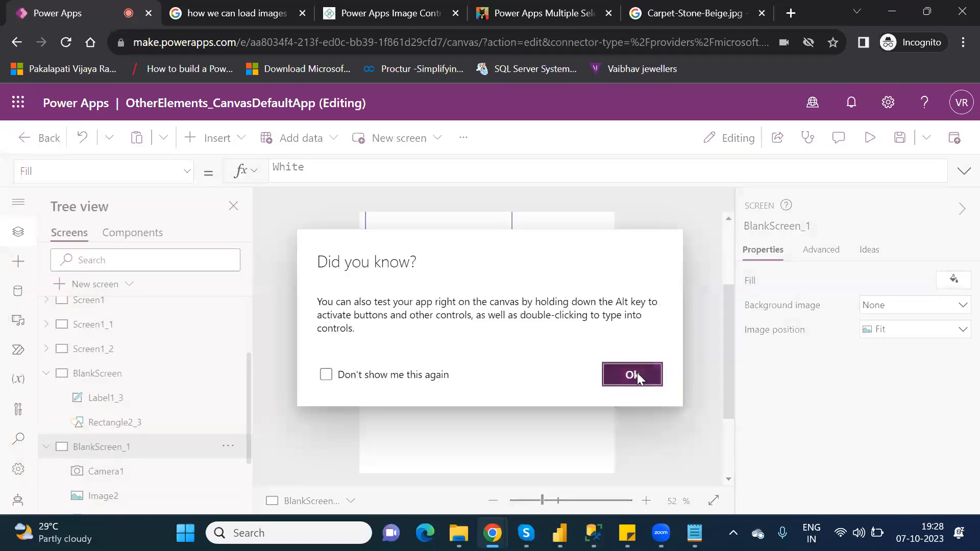
{"action": "left_click", "coordinate": [633, 375]}
- Re-enter Camera1.Photo as the second image's Image property, picking Photo from the suggestions
{"action": "left_click", "coordinate": [540, 286]}
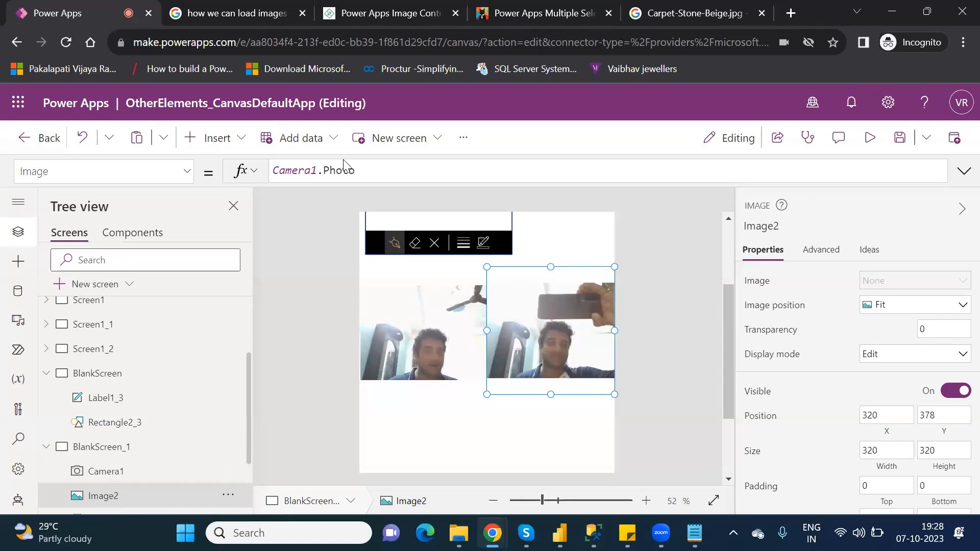
{"action": "left_click", "coordinate": [366, 178]}
{"action": "key", "text": "BackSpace"}
{"action": "key", "text": "BackSpace"}
{"action": "key", "text": "BackSpace"}
{"action": "key", "text": "BackSpace"}
{"action": "key", "text": "BackSpace"}
{"action": "key", "text": "BackSpace"}
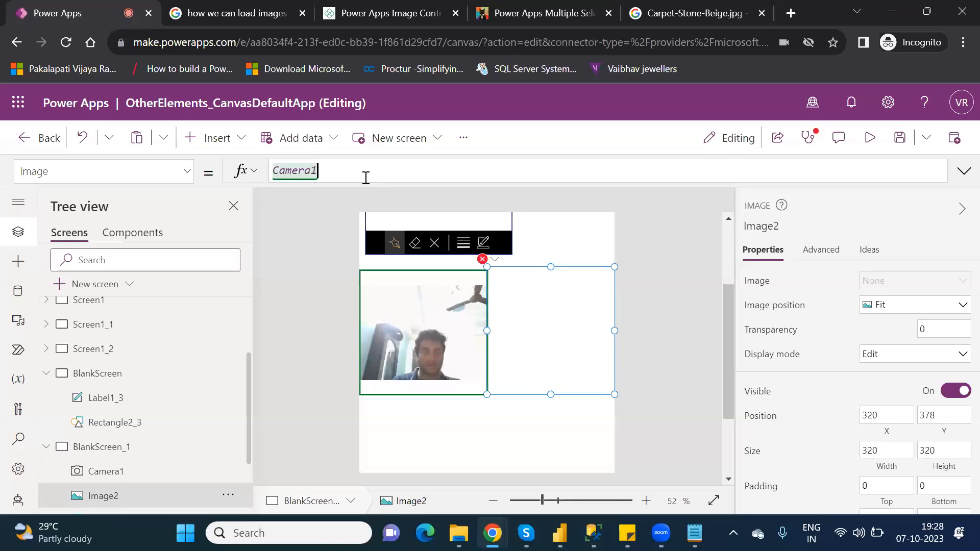
{"action": "type", "text": "."}
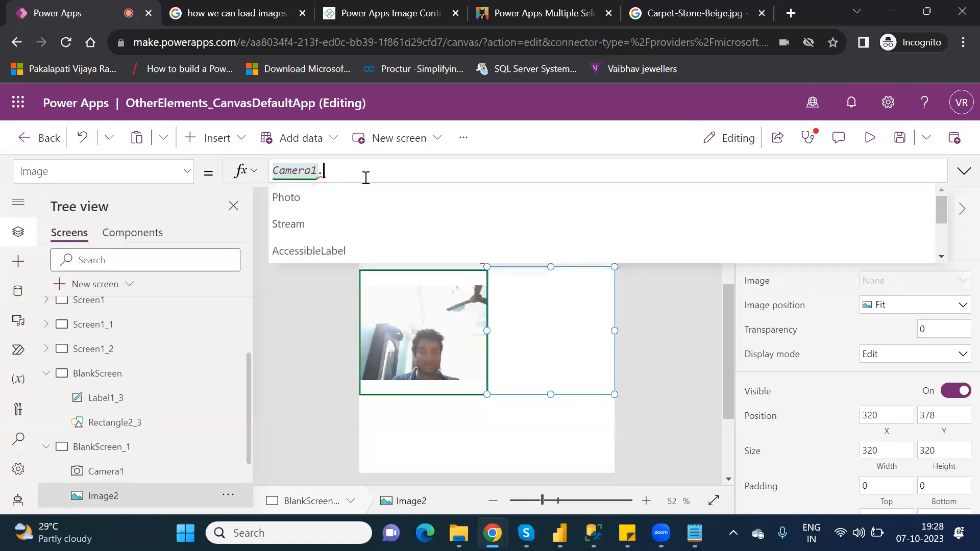
{"action": "key", "text": "Down"}
{"action": "key", "text": "Down"}
{"action": "key", "text": "Down"}
{"action": "key", "text": "Down"}
{"action": "key", "text": "Down"}
{"action": "key", "text": "Down"}
{"action": "key", "text": "Down"}
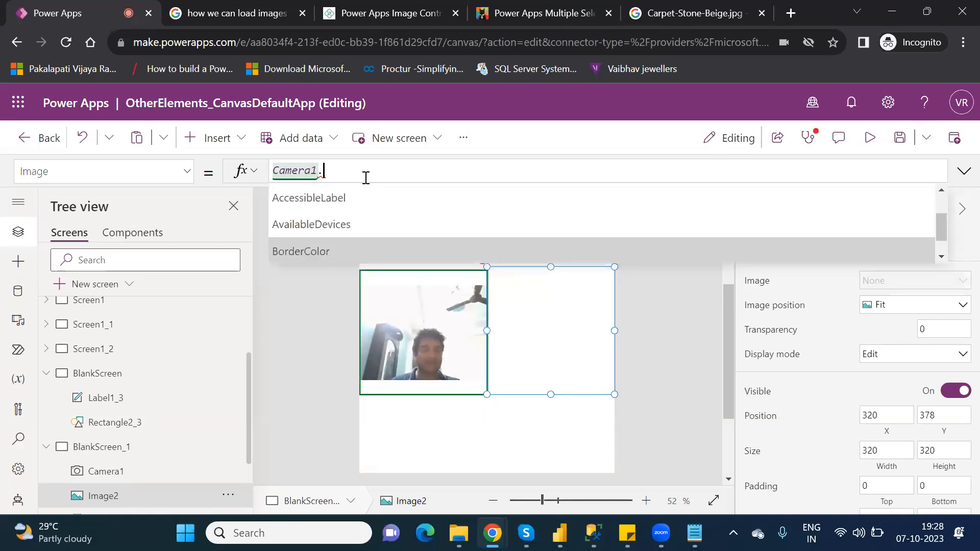
{"action": "key", "text": "Up"}
{"action": "key", "text": "Up"}
{"action": "key", "text": "Up"}
{"action": "key", "text": "Up"}
{"action": "key", "text": "Up"}
{"action": "key", "text": "Up"}
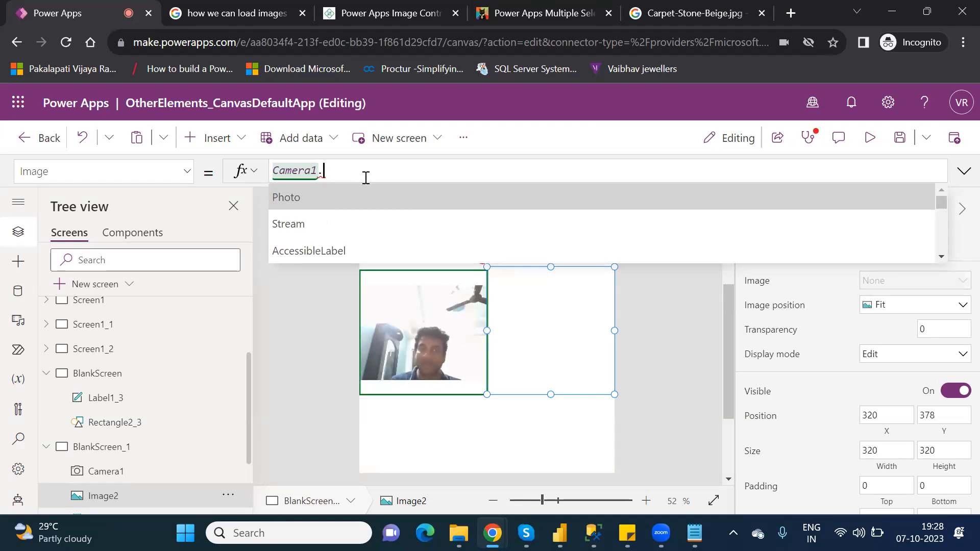
{"action": "key", "text": "Tab"}
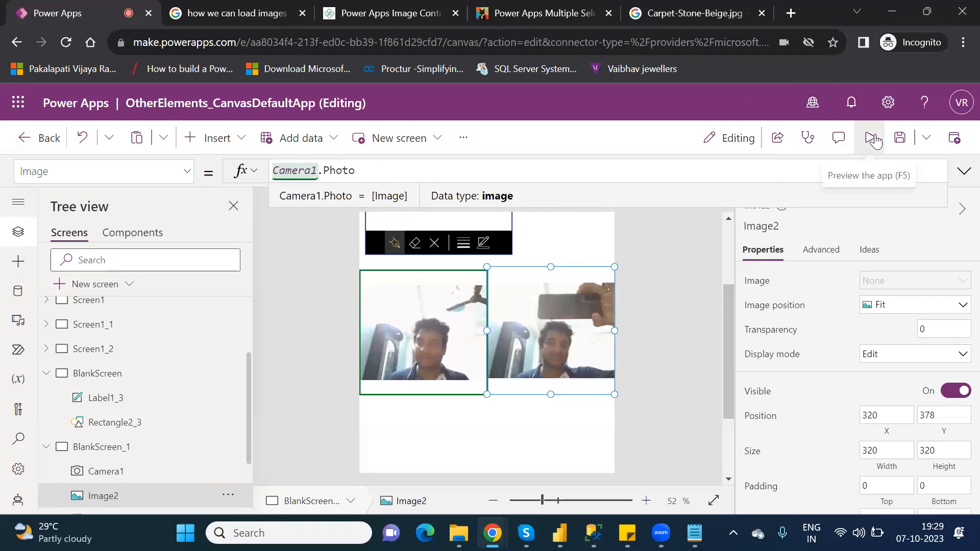
- Preview the app, tap the camera to capture a photo, and close the preview
{"action": "left_click", "coordinate": [875, 137]}
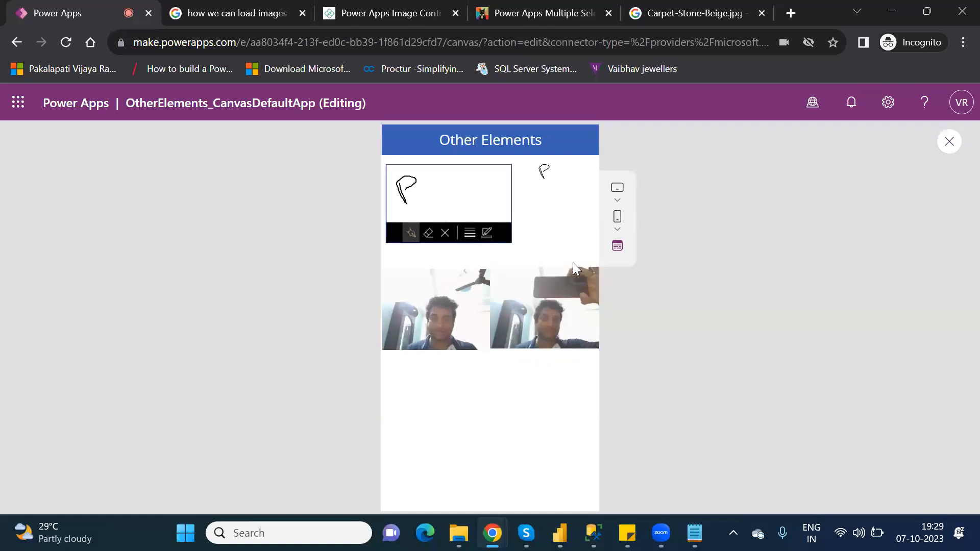
{"action": "left_click", "coordinate": [463, 296]}
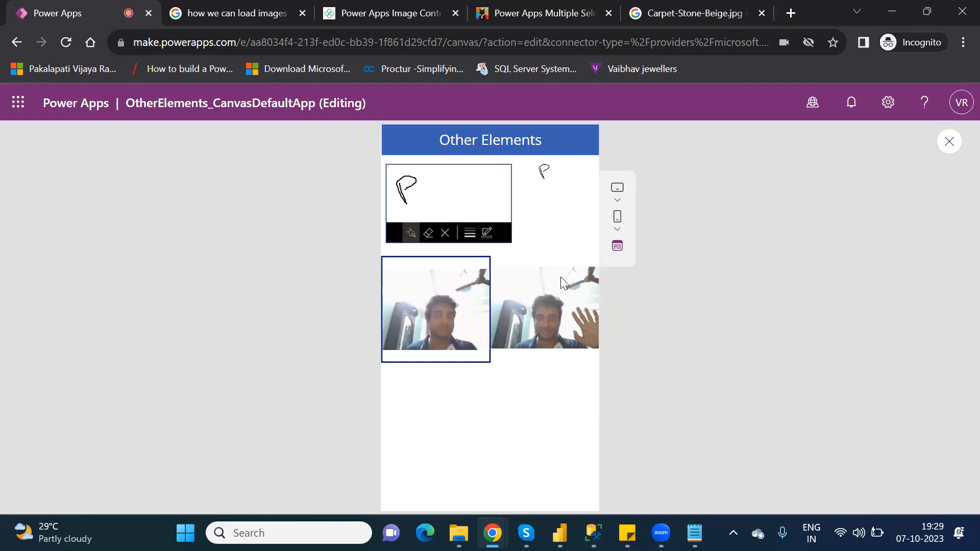
{"action": "left_click", "coordinate": [949, 142]}
- Delete the camera control from the blank screen
{"action": "left_click", "coordinate": [633, 375]}
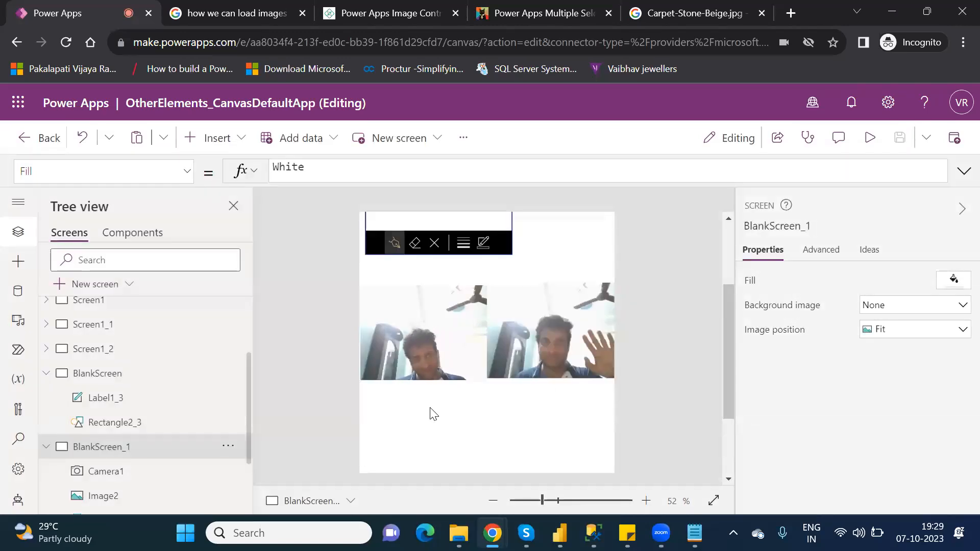
{"action": "left_click", "coordinate": [463, 324]}
{"action": "key", "text": "Delete"}
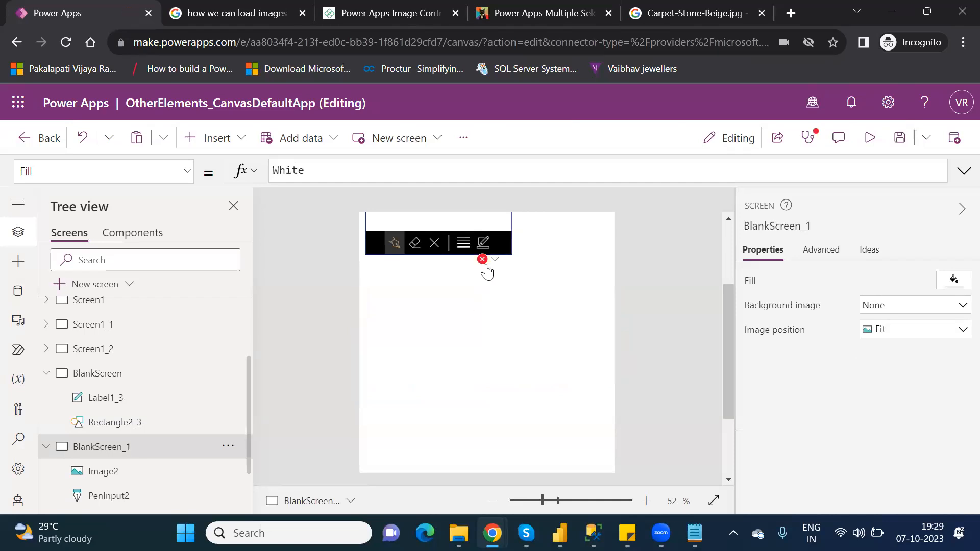
- Replace the second image's broken Image formula with PowerAppsImage, picking it from the suggestions
{"action": "left_click", "coordinate": [493, 263]}
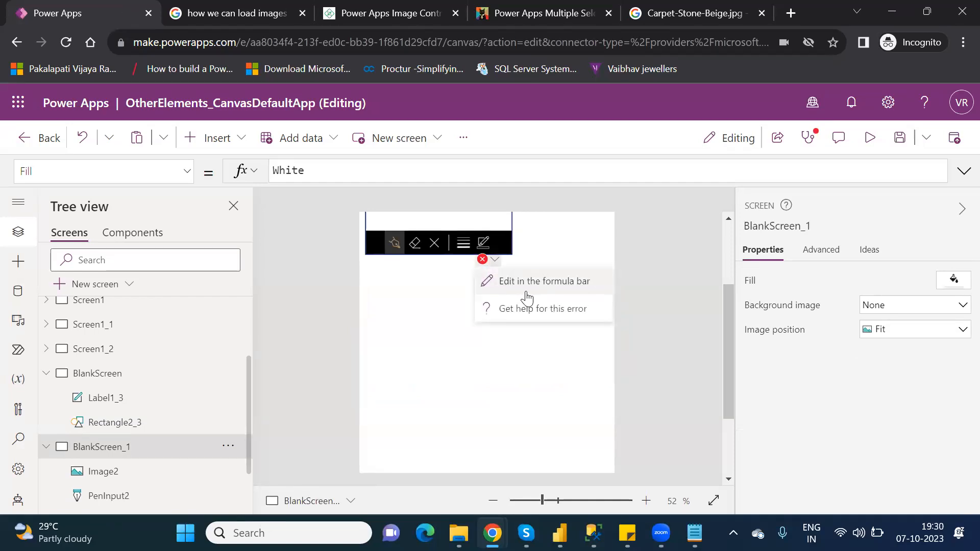
{"action": "left_click", "coordinate": [526, 286]}
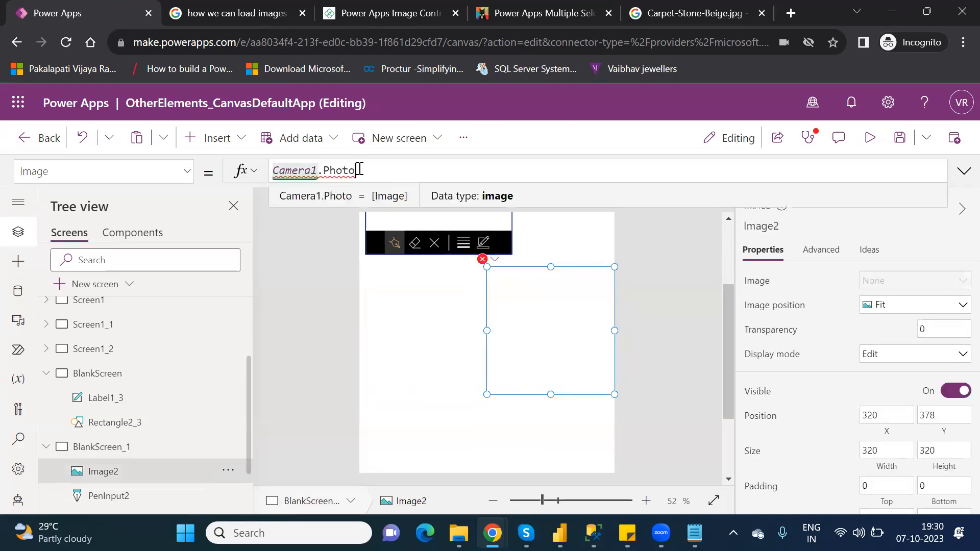
{"action": "key", "text": "BackSpace"}
{"action": "key", "text": "BackSpace"}
{"action": "key", "text": "BackSpace"}
{"action": "key", "text": "BackSpace"}
{"action": "key", "text": "BackSpace"}
{"action": "key", "text": "BackSpace"}
{"action": "key", "text": "BackSpace"}
{"action": "key", "text": "BackSpace"}
{"action": "key", "text": "BackSpace"}
{"action": "key", "text": "BackSpace"}
{"action": "key", "text": "BackSpace"}
{"action": "key", "text": "BackSpace"}
{"action": "key", "text": "BackSpace"}
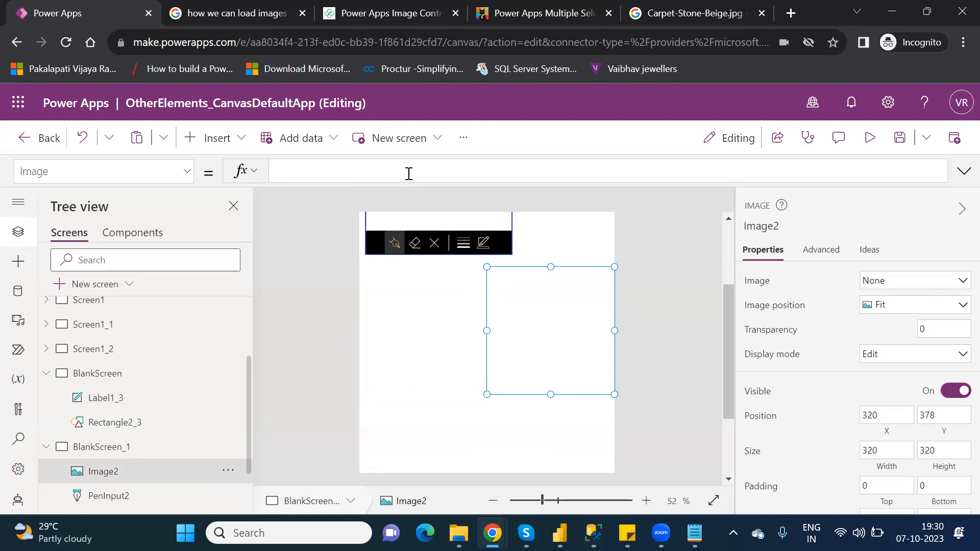
{"action": "type", "text": "power"}
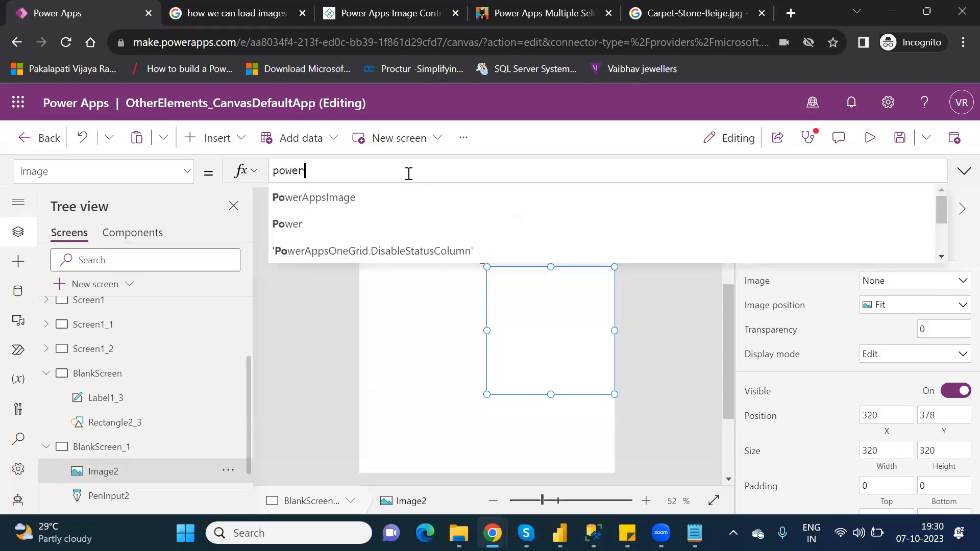
{"action": "left_click", "coordinate": [363, 203]}
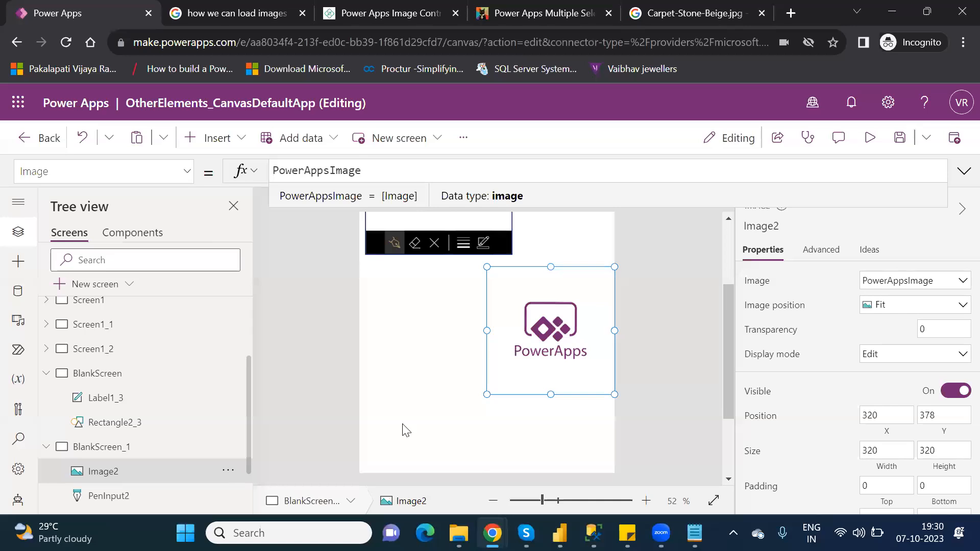
- Insert a new Image control on the second blank screen and move it beside the PowerApps image
{"action": "left_click", "coordinate": [228, 132]}
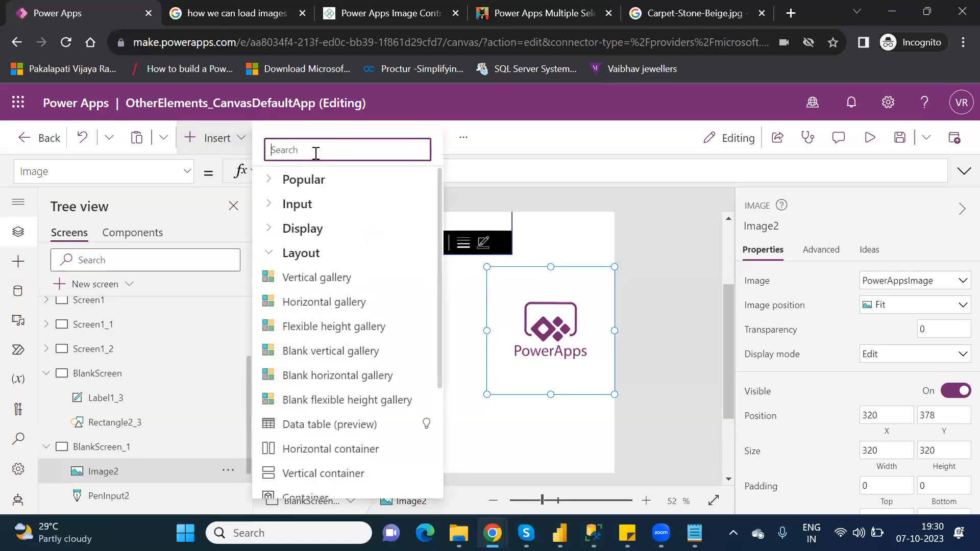
{"action": "type", "text": "pho"}
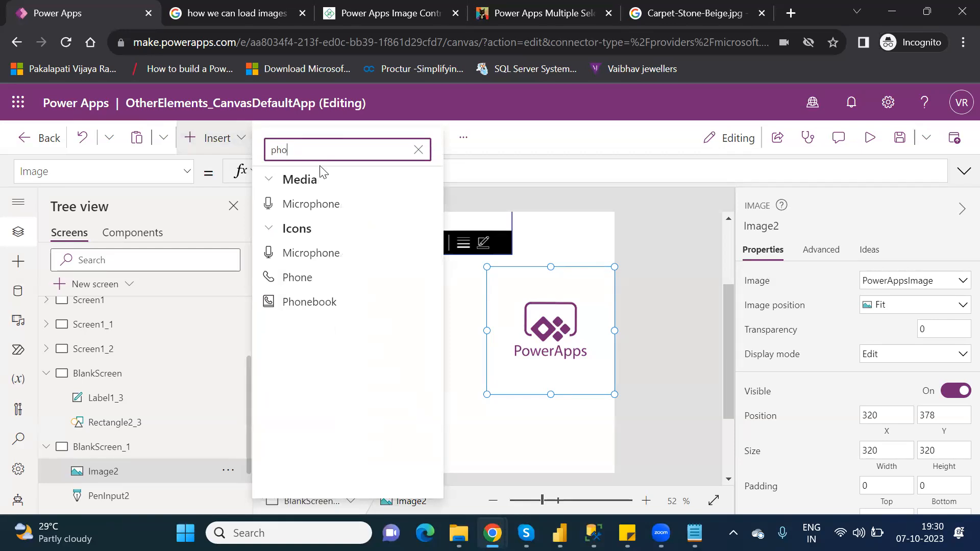
{"action": "key", "text": "BackSpace"}
{"action": "key", "text": "BackSpace"}
{"action": "key", "text": "BackSpace"}
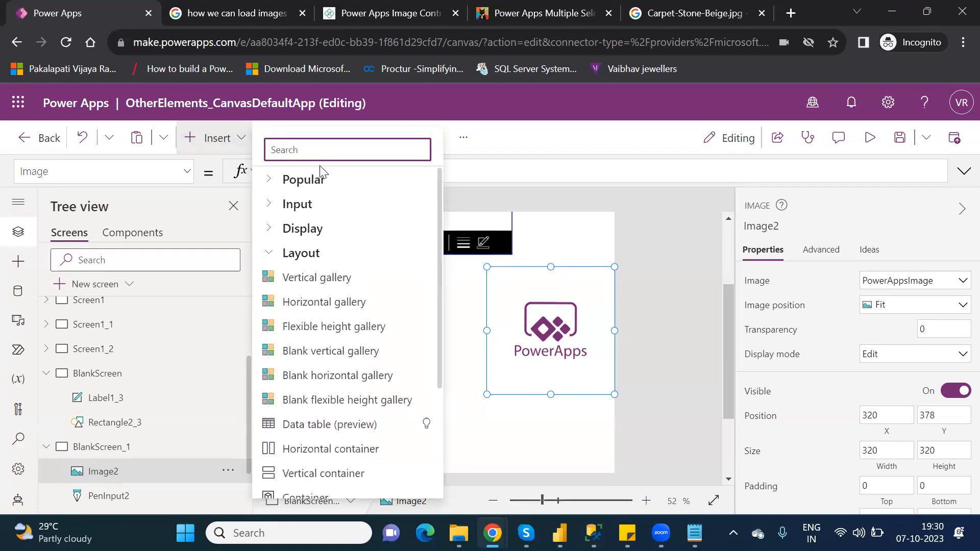
{"action": "type", "text": "im"}
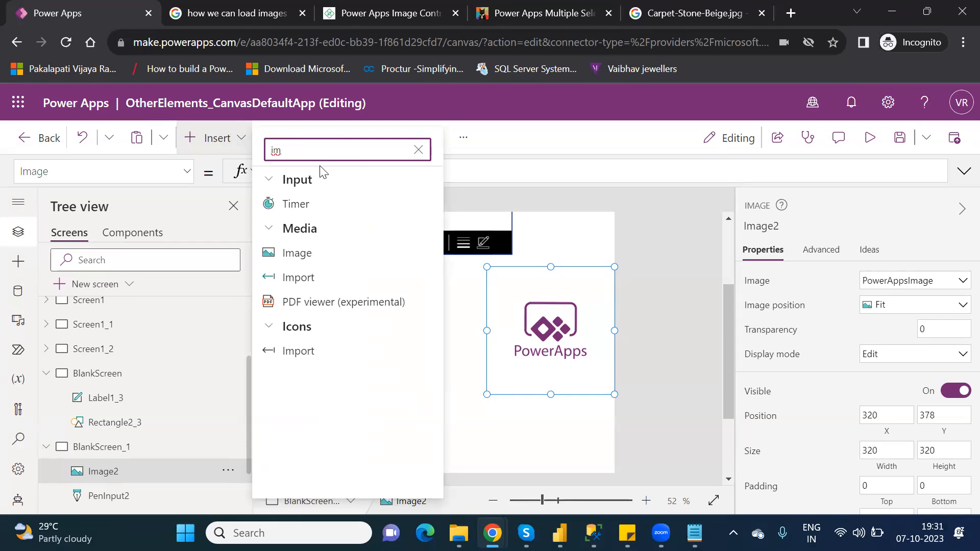
{"action": "key", "text": "BackSpace"}
{"action": "key", "text": "BackSpace"}
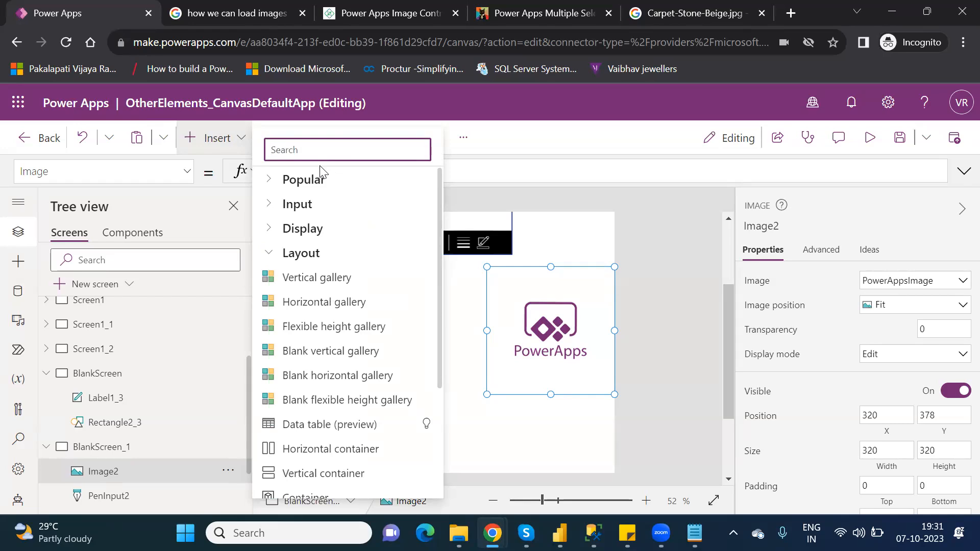
{"action": "type", "text": "im"}
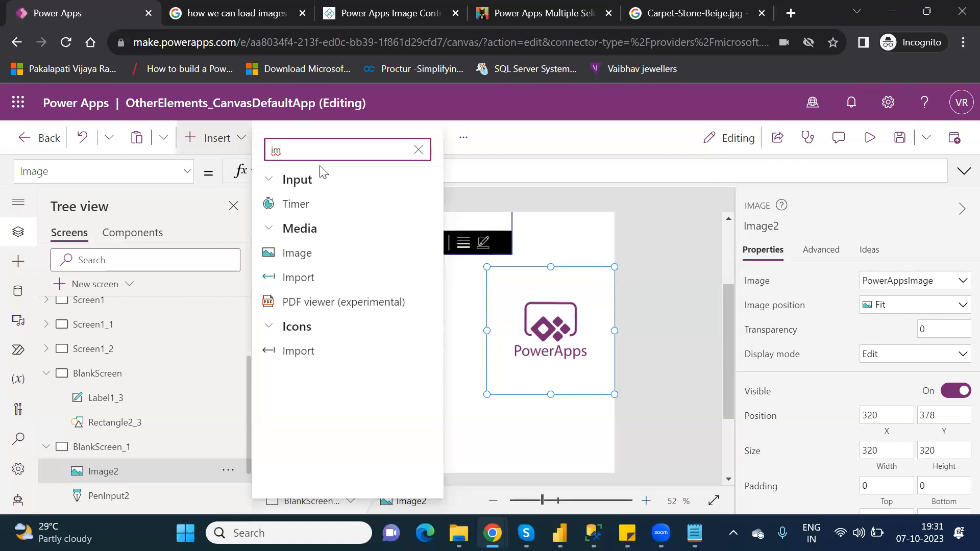
{"action": "key", "text": "BackSpace"}
{"action": "key", "text": "BackSpace"}
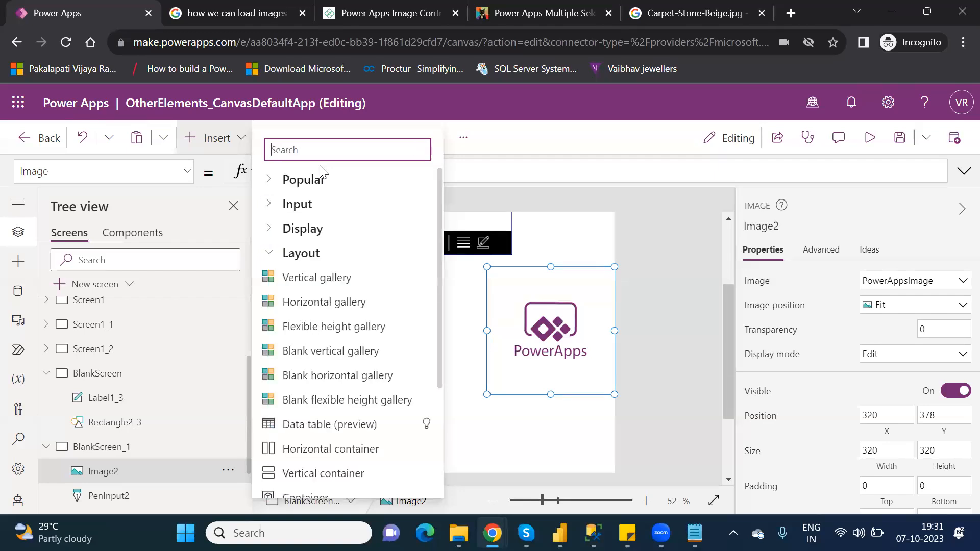
{"action": "type", "text": "pho"}
{"action": "key", "text": "BackSpace"}
{"action": "key", "text": "BackSpace"}
{"action": "key", "text": "BackSpace"}
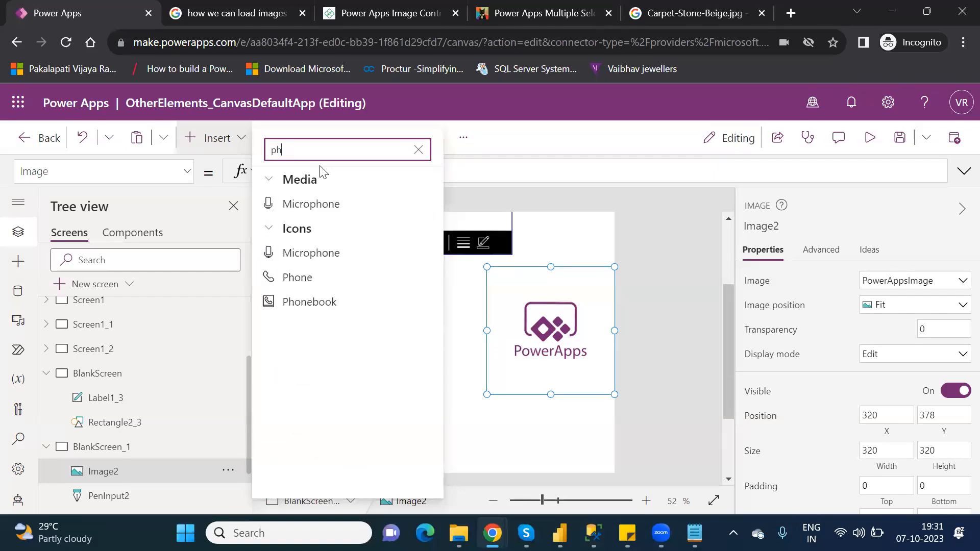
{"action": "type", "text": "ima"}
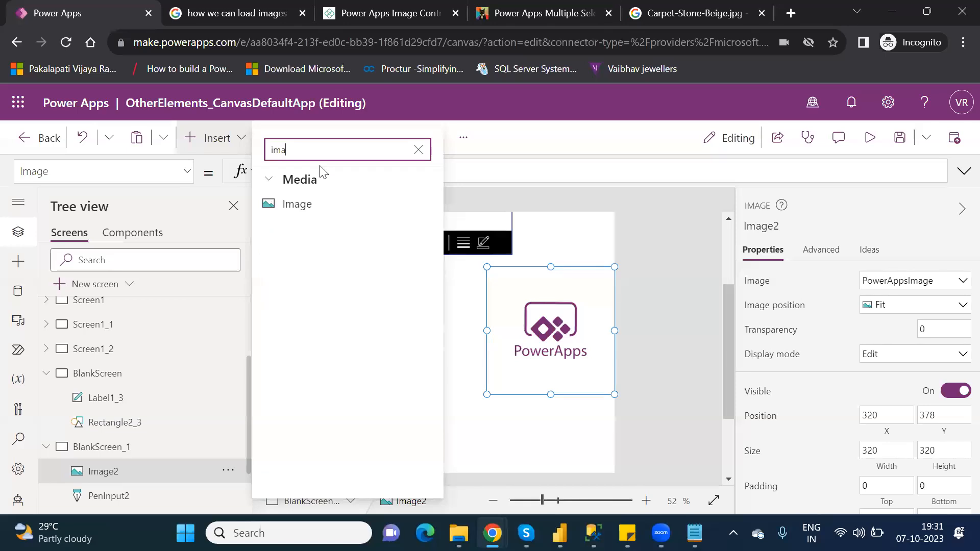
{"action": "left_click", "coordinate": [313, 205]}
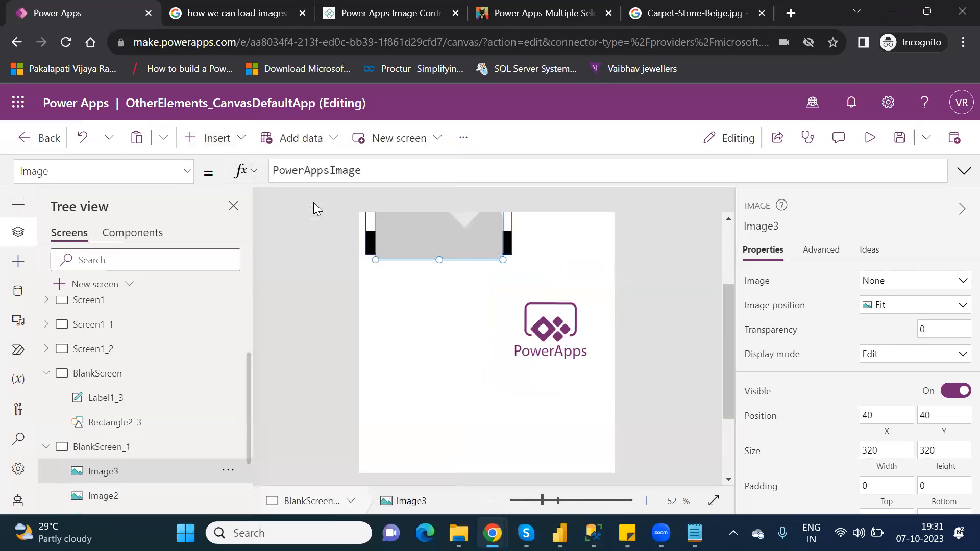
{"action": "left_click_drag", "start_coordinate": [468, 238], "coordinate": [439, 375]}
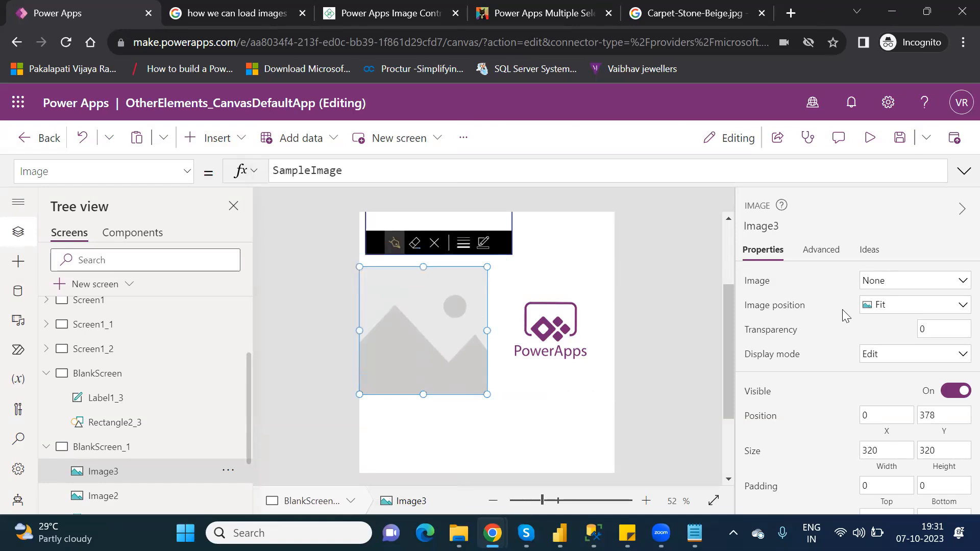
{"action": "left_click", "coordinate": [907, 291]}
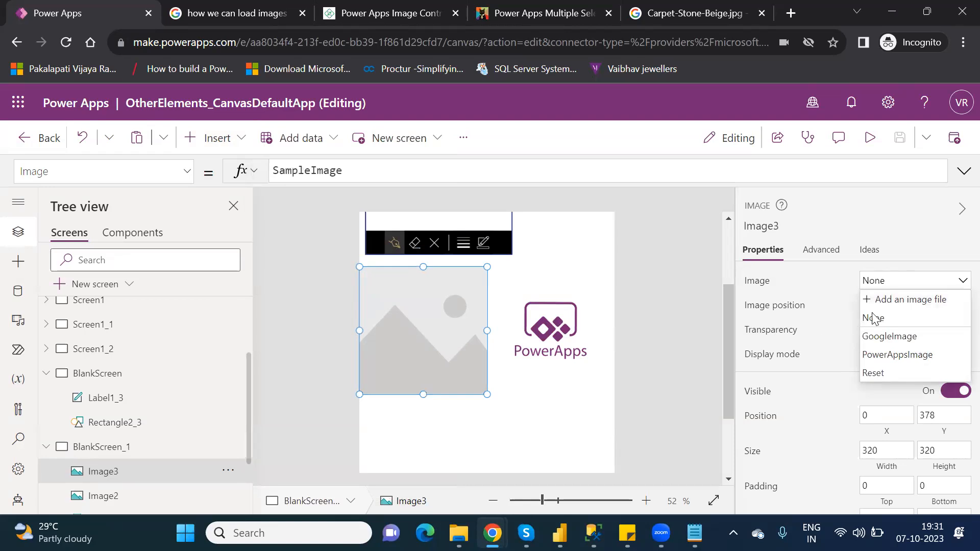
{"action": "left_click", "coordinate": [914, 300]}
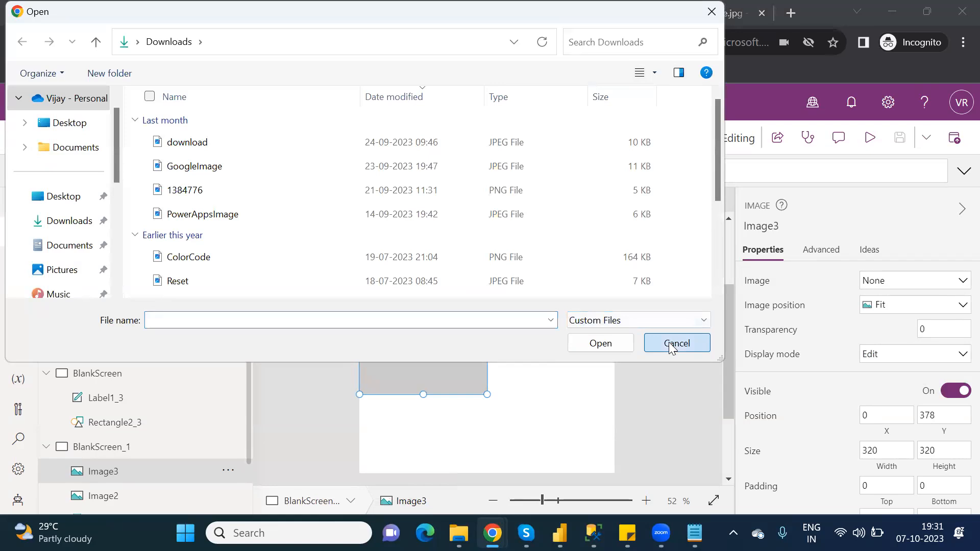
{"action": "key", "text": "Escape"}
- Add the Reset image file from Downloads as the new image's source, replacing the existing media file
{"action": "left_click", "coordinate": [911, 281]}
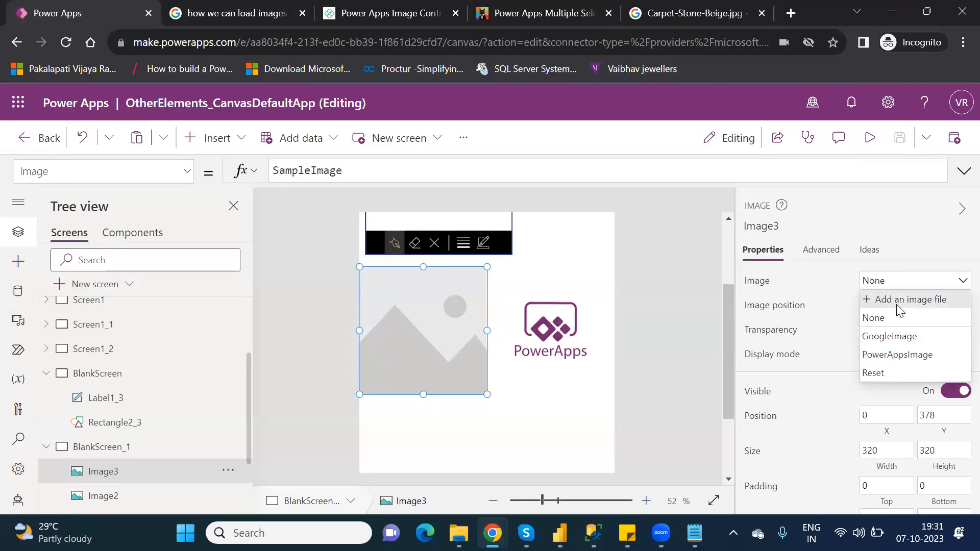
{"action": "left_click", "coordinate": [935, 299]}
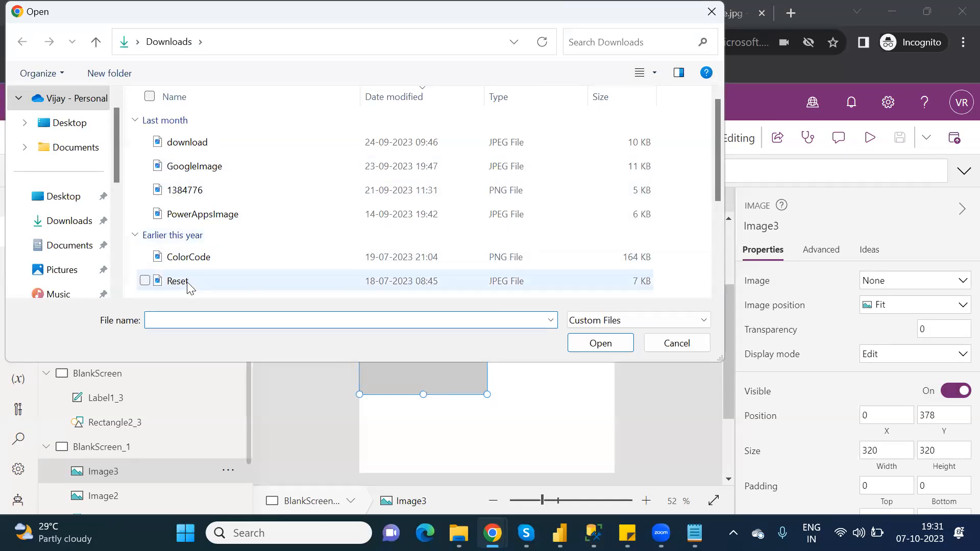
{"action": "left_click", "coordinate": [188, 283]}
{"action": "left_click", "coordinate": [608, 347]}
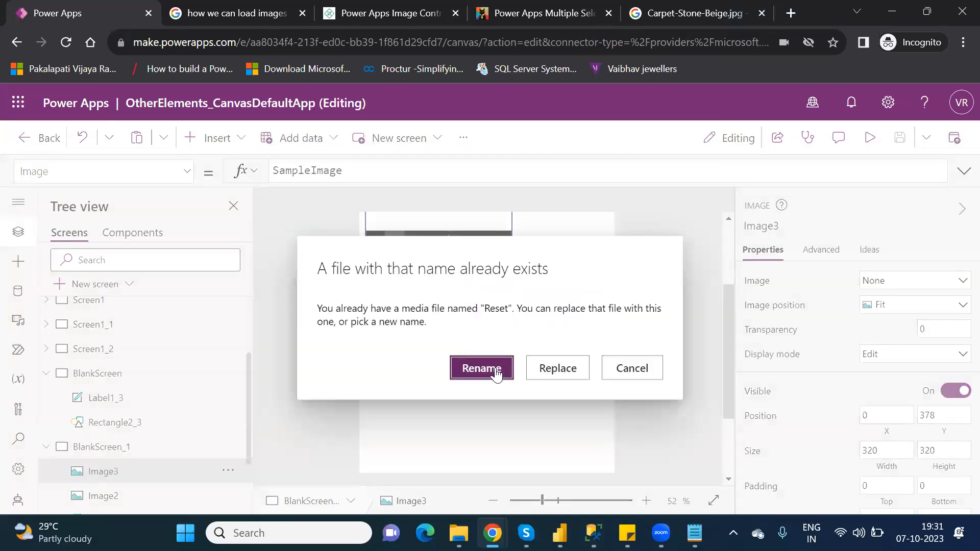
{"action": "left_click", "coordinate": [552, 367]}
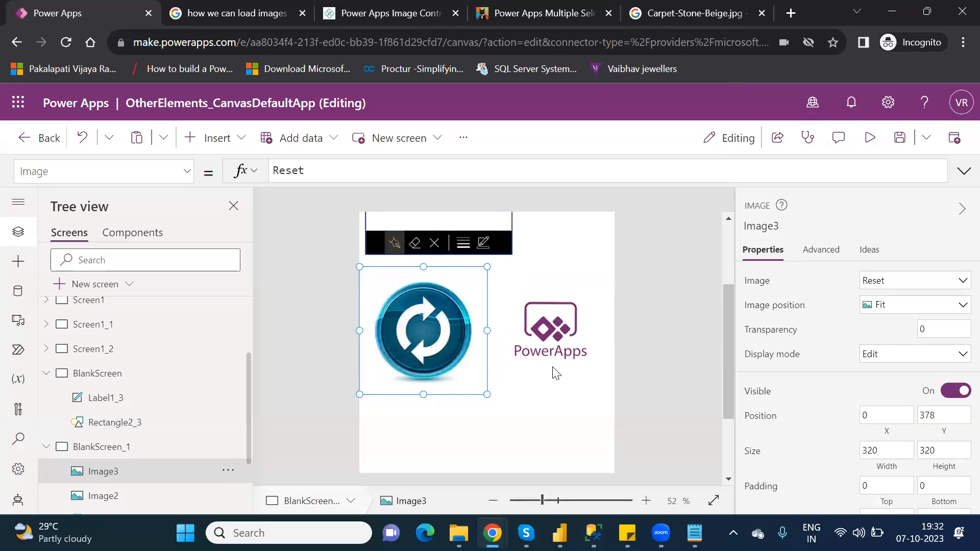
- Set the second image's Image property to Image3.Image, picking Image3 and Image from the suggestions
{"action": "left_click", "coordinate": [559, 296]}
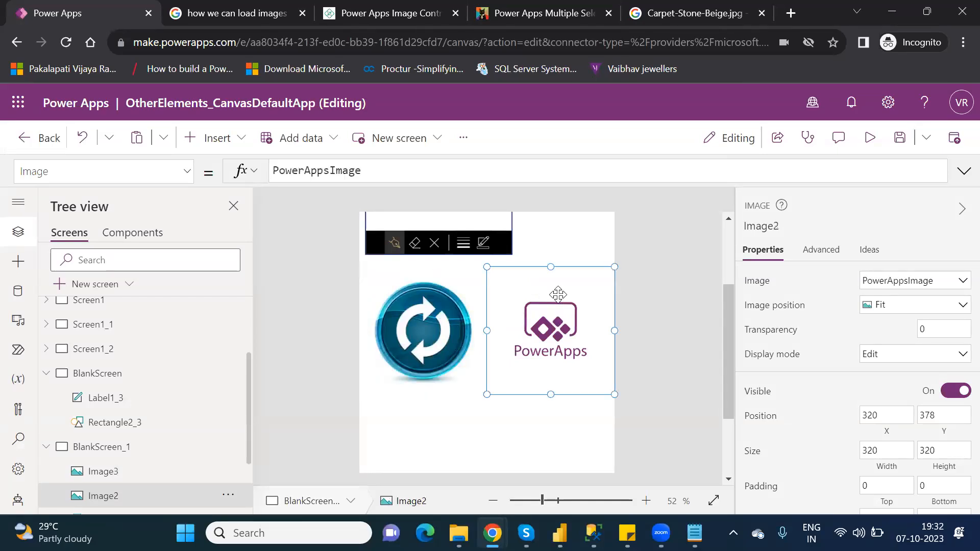
{"action": "double_click", "coordinate": [335, 169]}
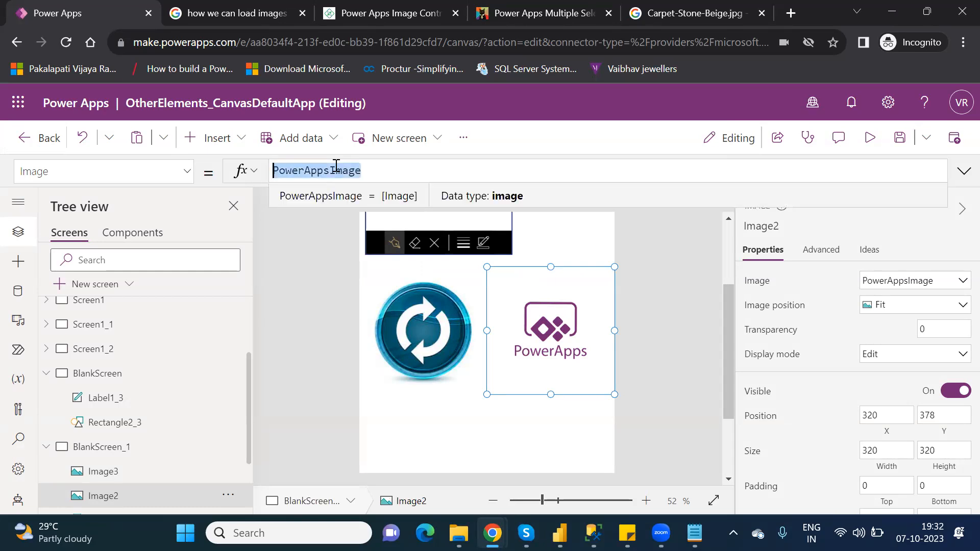
{"action": "type", "text": "image"}
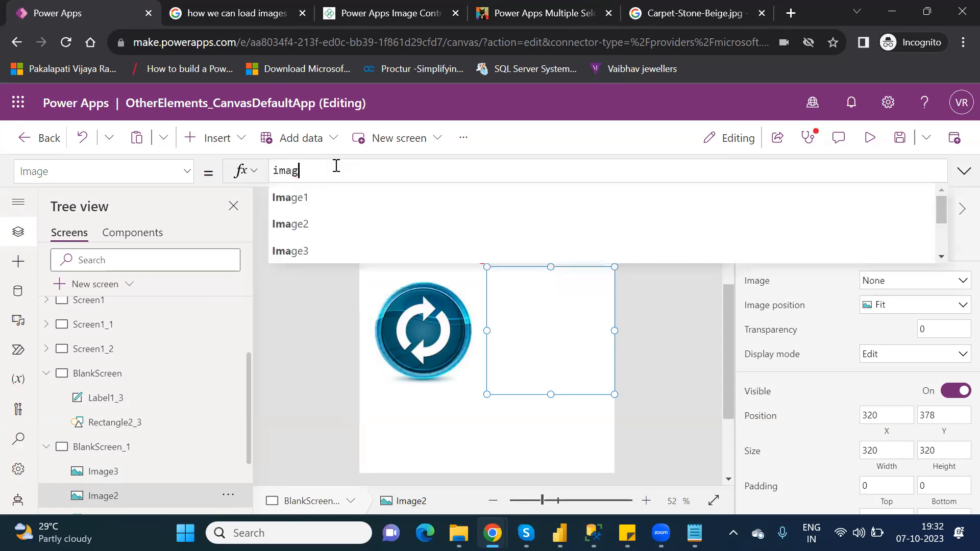
{"action": "key", "text": "Down"}
{"action": "key", "text": "Down"}
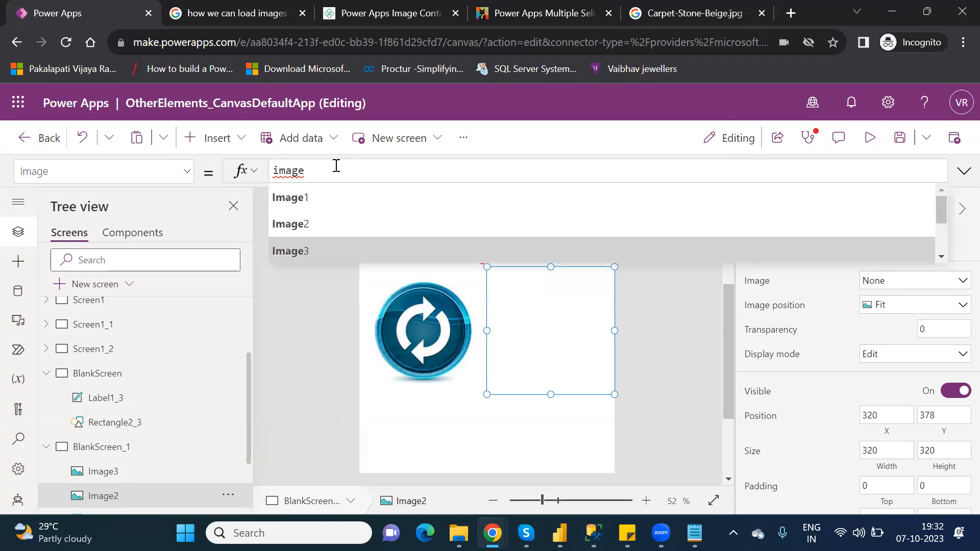
{"action": "key", "text": "Tab"}
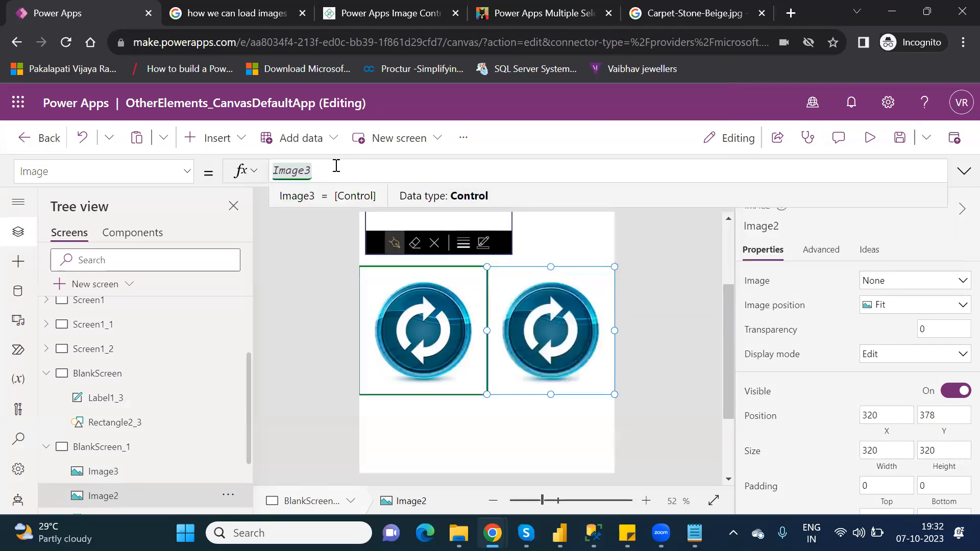
{"action": "type", "text": "."}
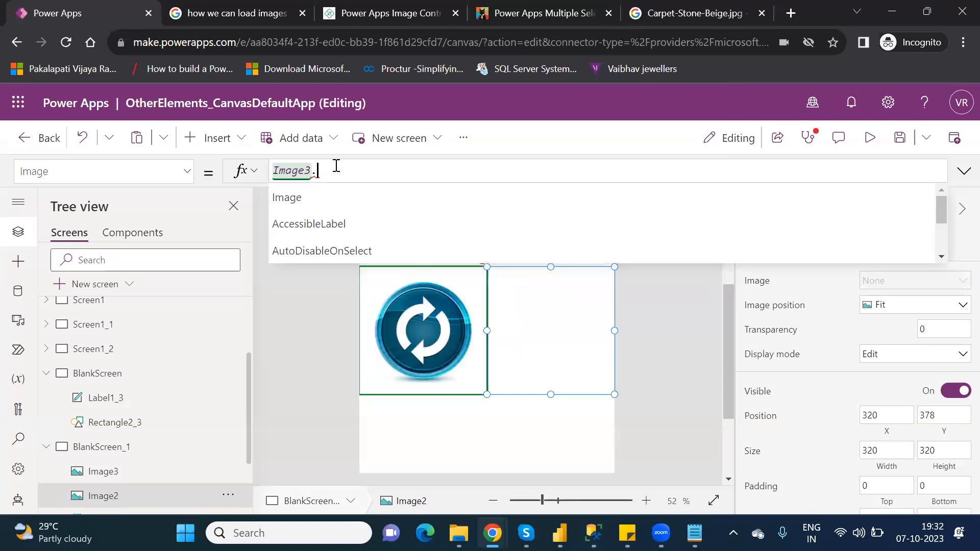
{"action": "key", "text": "Down"}
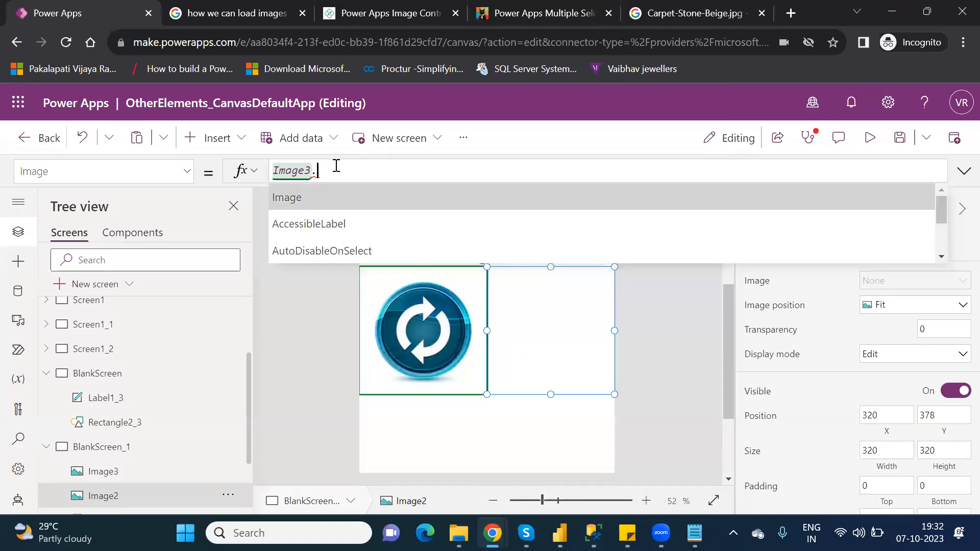
{"action": "key", "text": "Tab"}
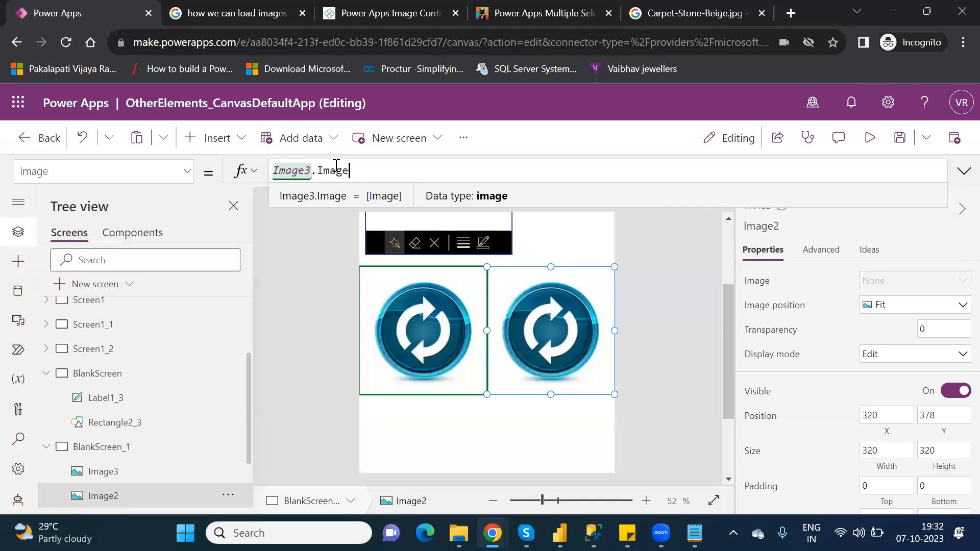
- Duplicate the BlankScreen screen from the tree view
{"action": "left_click", "coordinate": [45, 374]}
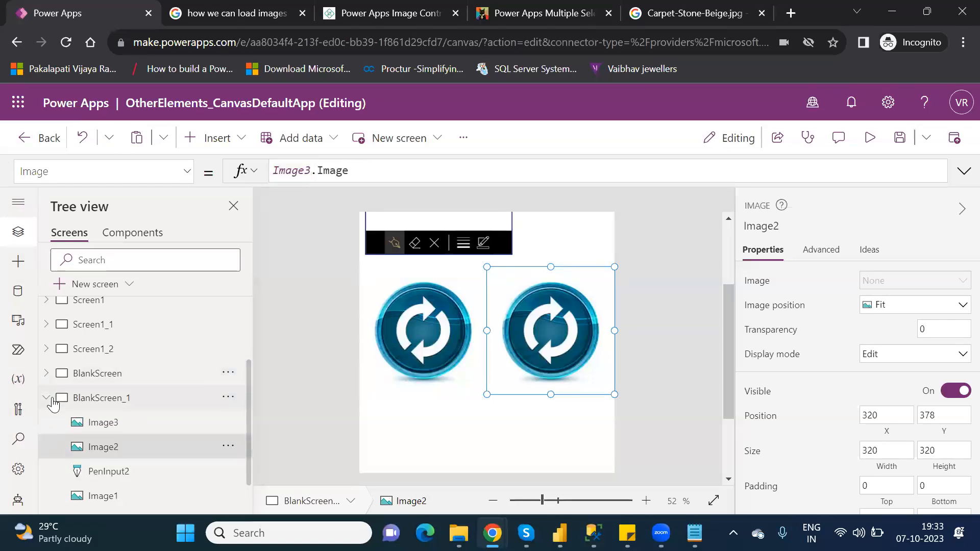
{"action": "left_click", "coordinate": [51, 401]}
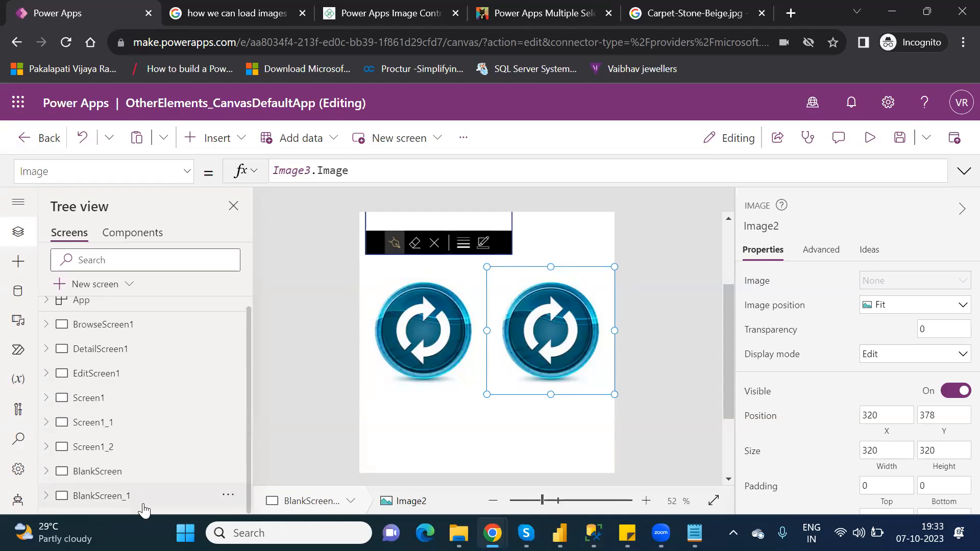
{"action": "left_click", "coordinate": [98, 471]}
{"action": "right_click", "coordinate": [123, 476]}
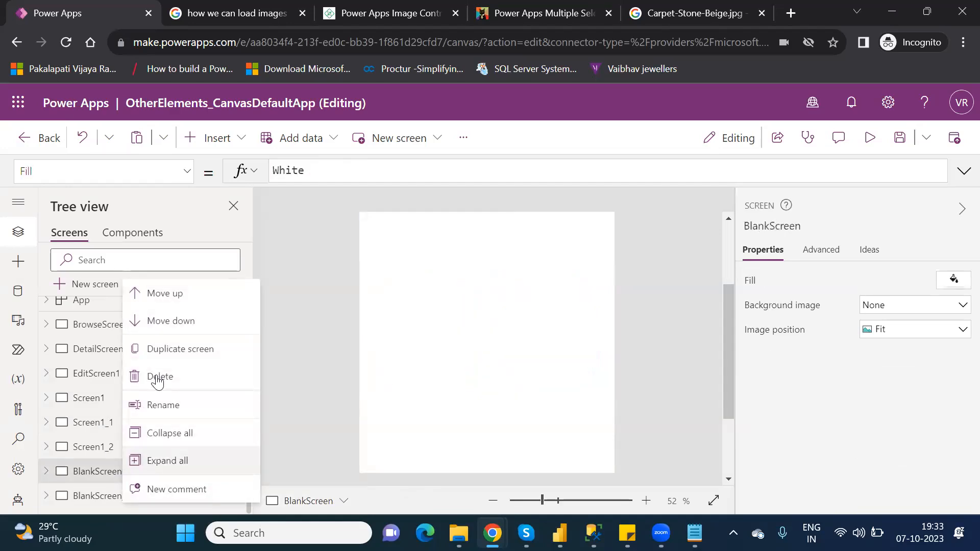
{"action": "left_click", "coordinate": [191, 349]}
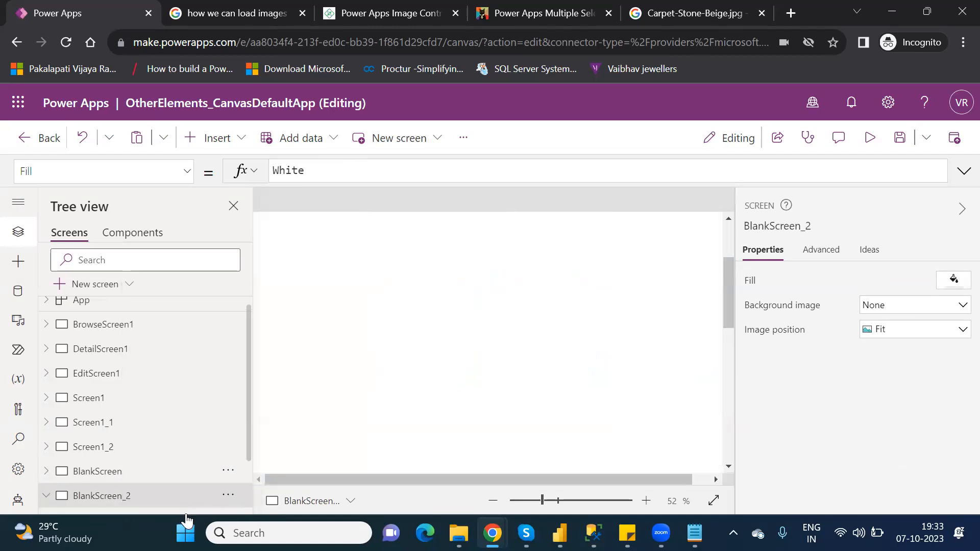
{"action": "scroll", "coordinate": [249, 471], "scroll_direction": "down", "scroll_amount": 2}
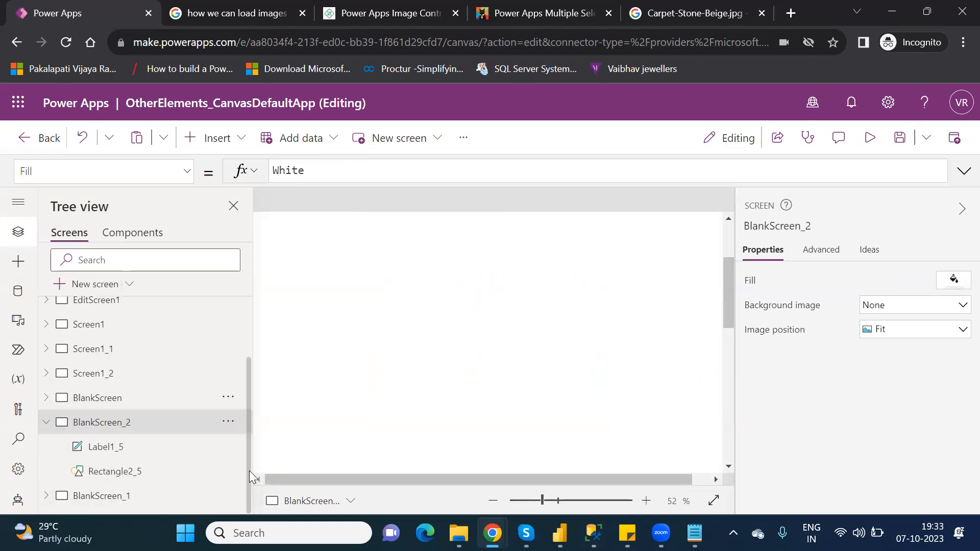
{"action": "left_click", "coordinate": [142, 502]}
{"action": "left_click_drag", "start_coordinate": [538, 505], "coordinate": [535, 503]}
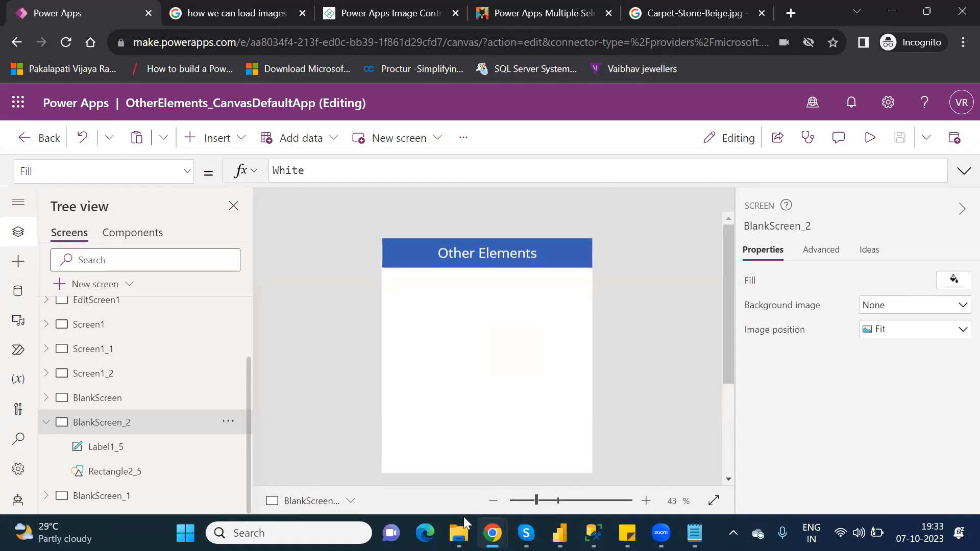
- Switch to File Explorer, open the FlooringEstimates Excel workbook, and select the Golden Teak image URL cell
{"action": "mouse_move", "coordinate": [459, 533]}
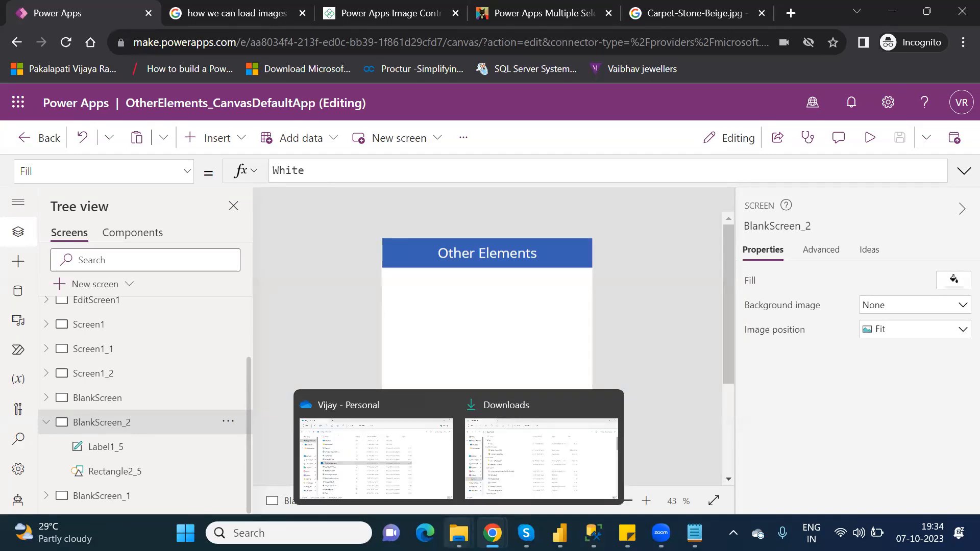
{"action": "left_click", "coordinate": [396, 450]}
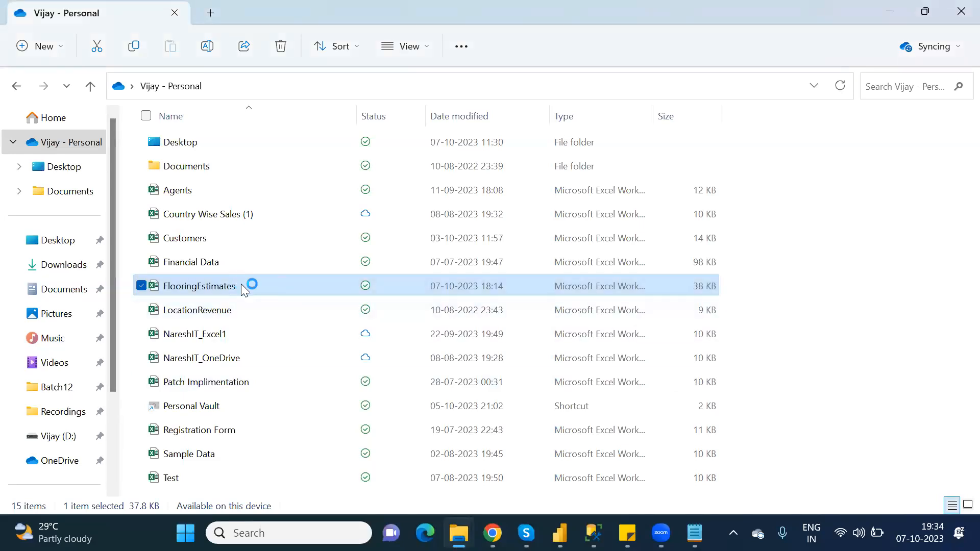
{"action": "double_click", "coordinate": [240, 286]}
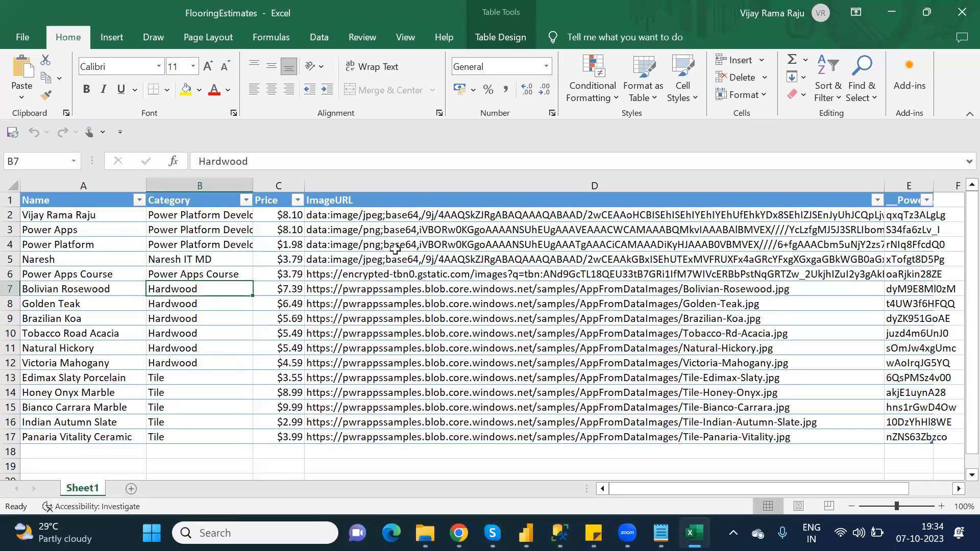
{"action": "left_click", "coordinate": [409, 302]}
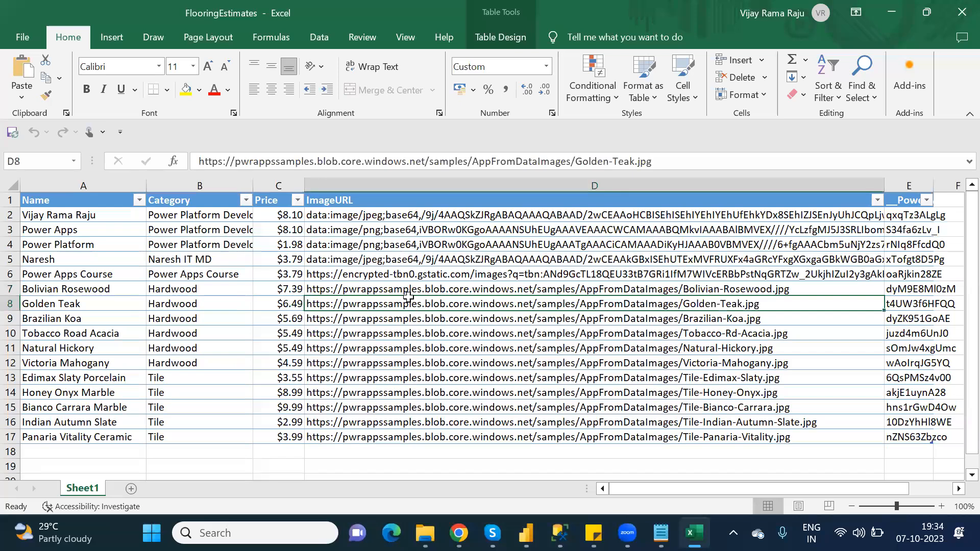
- Add a new worksheet to the workbook and enter the column headers Name and Images in its first row
{"action": "left_click_drag", "start_coordinate": [398, 289], "coordinate": [416, 430]}
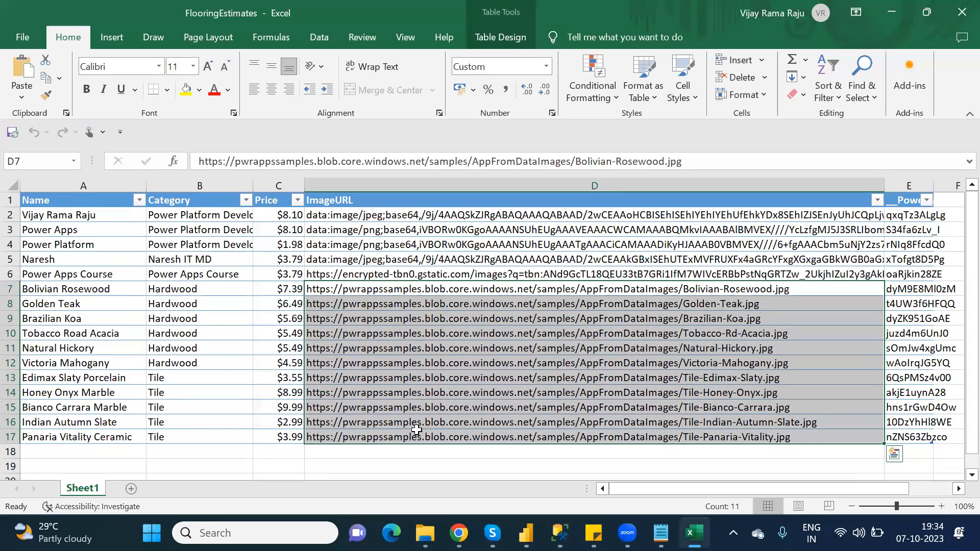
{"action": "left_click", "coordinate": [385, 246]}
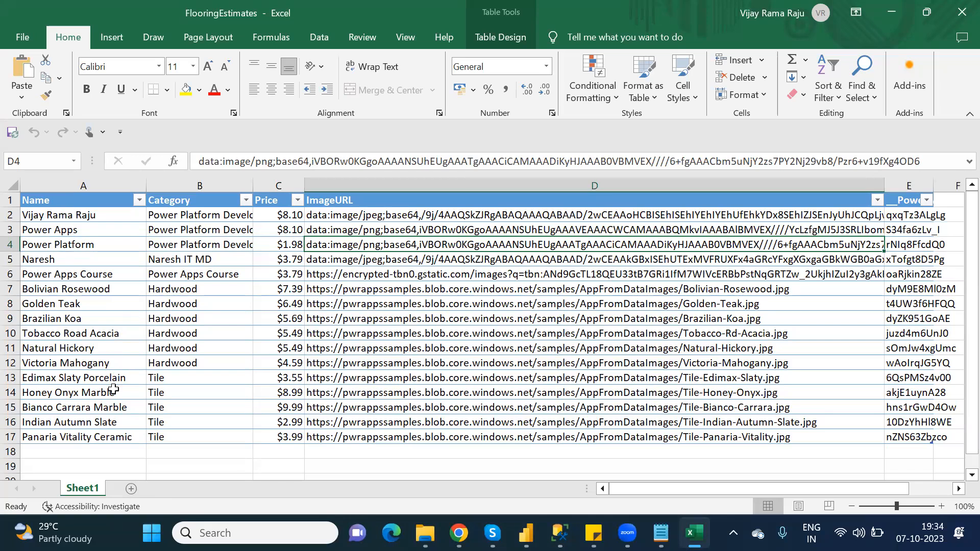
{"action": "left_click", "coordinate": [133, 488]}
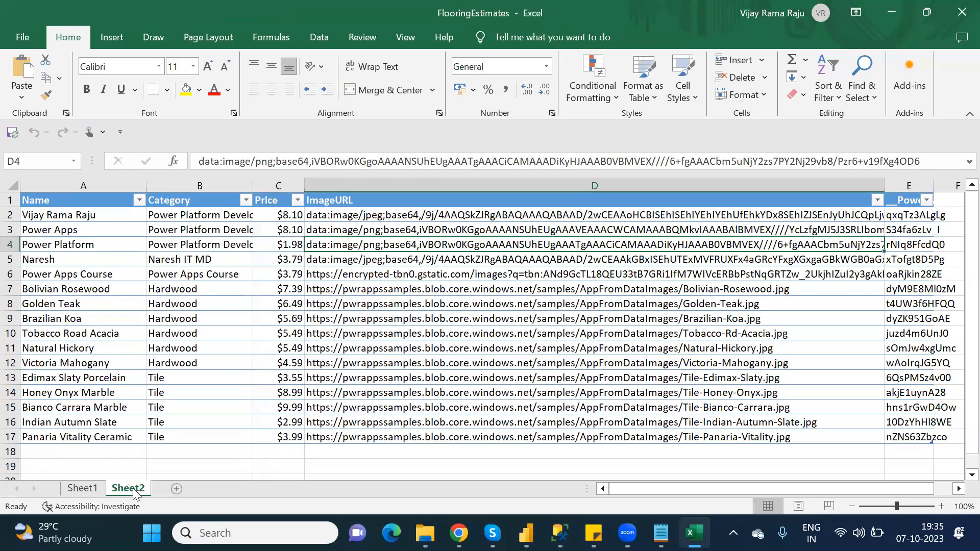
{"action": "type", "text": "Name"}
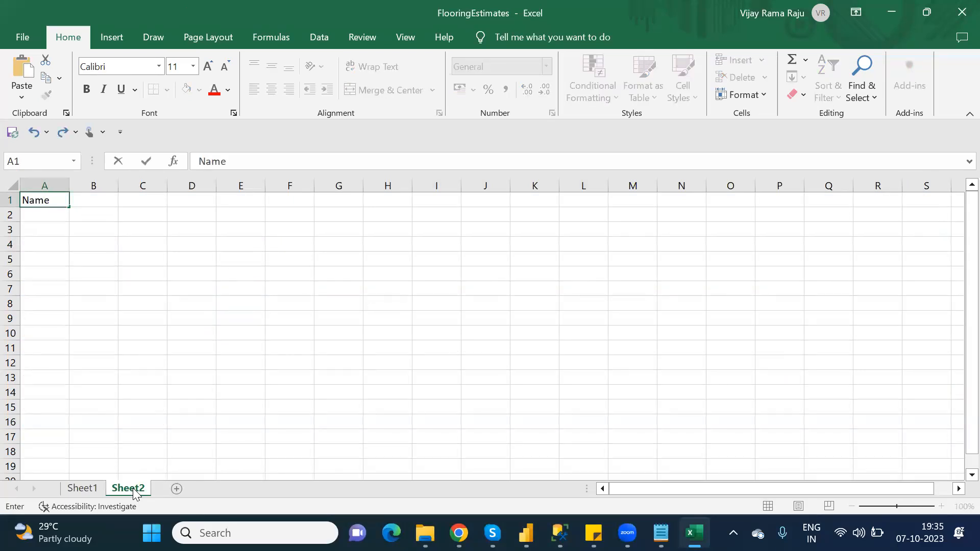
{"action": "key", "text": "Tab"}
{"action": "type", "text": "Images"}
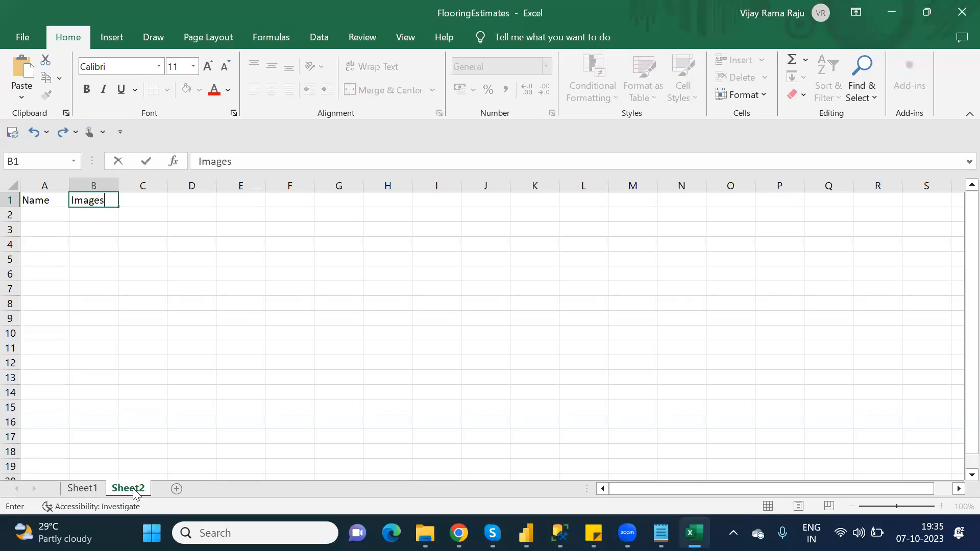
{"action": "key", "text": "Return"}
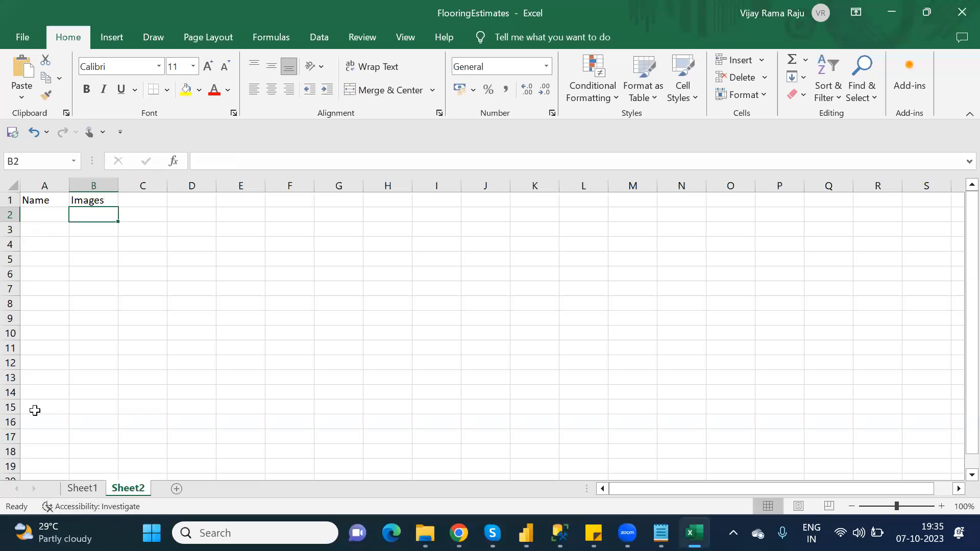
- Enter the person's full name in the first row under Name and autofit the Name column's width
{"action": "left_click", "coordinate": [34, 215]}
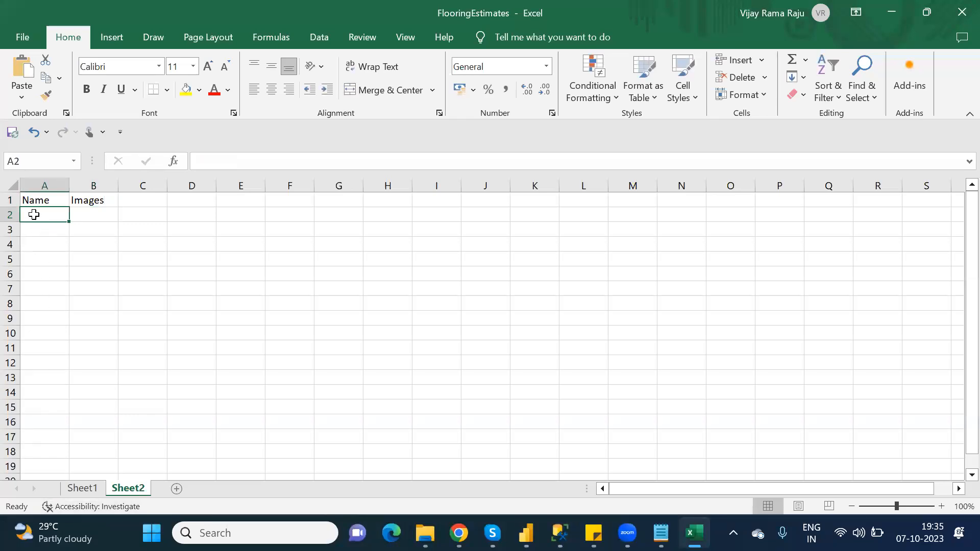
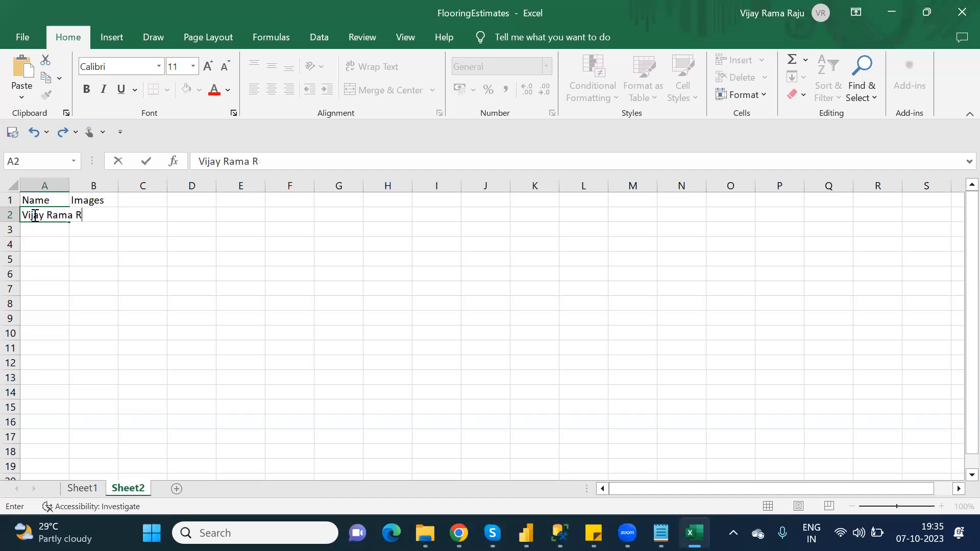
{"action": "left_click", "coordinate": [127, 242]}
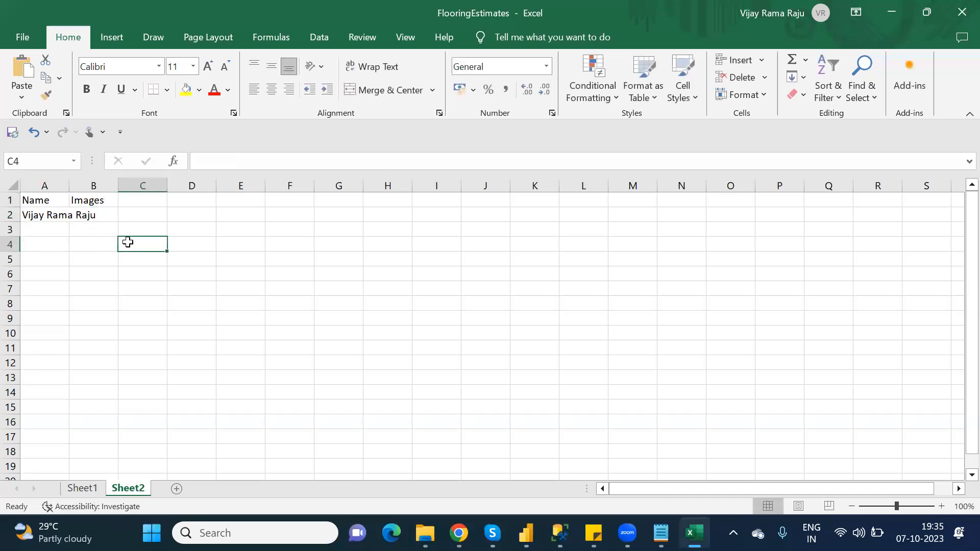
{"action": "double_click", "coordinate": [69, 186]}
{"action": "left_click", "coordinate": [127, 220]}
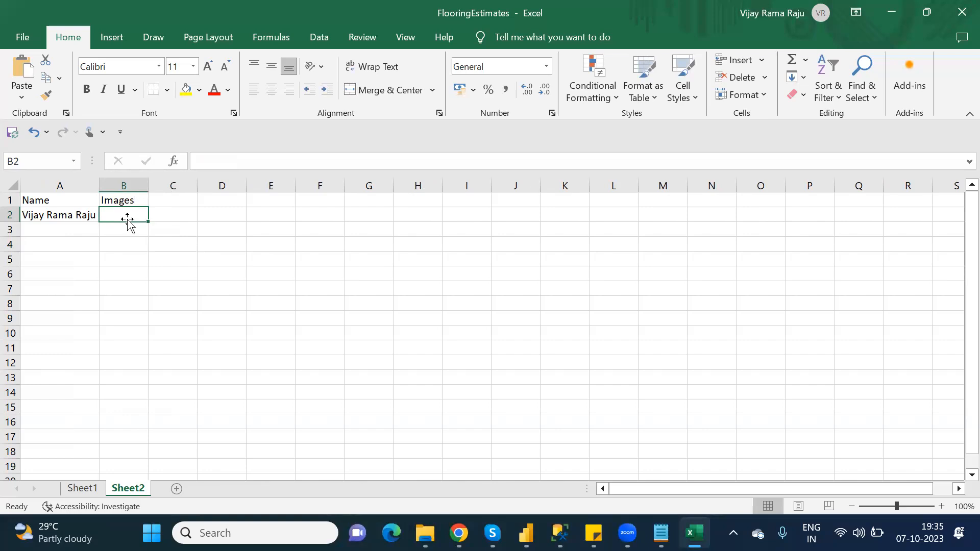
- Switch to the browser and open google.com in the current tab
{"action": "left_click", "coordinate": [80, 493]}
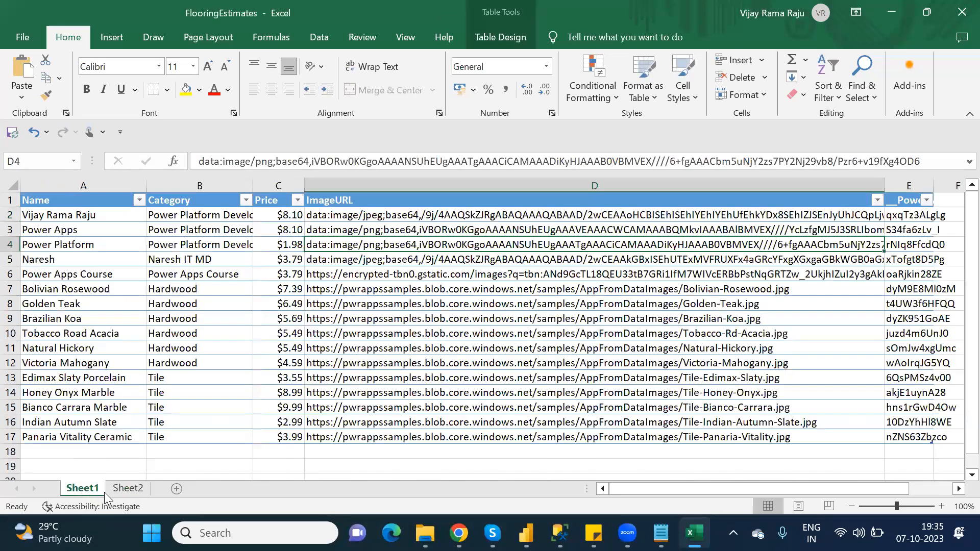
{"action": "left_click", "coordinate": [126, 491]}
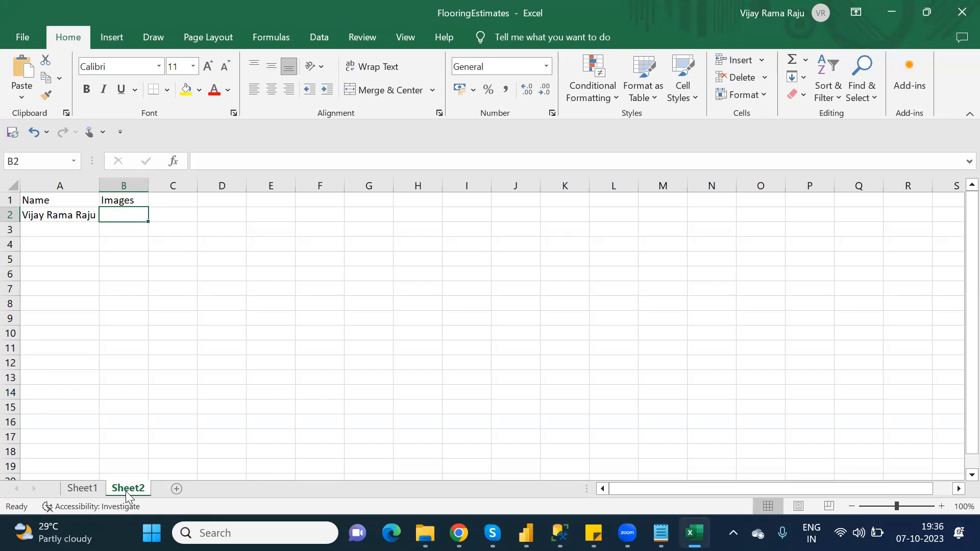
{"action": "left_click", "coordinate": [459, 533]}
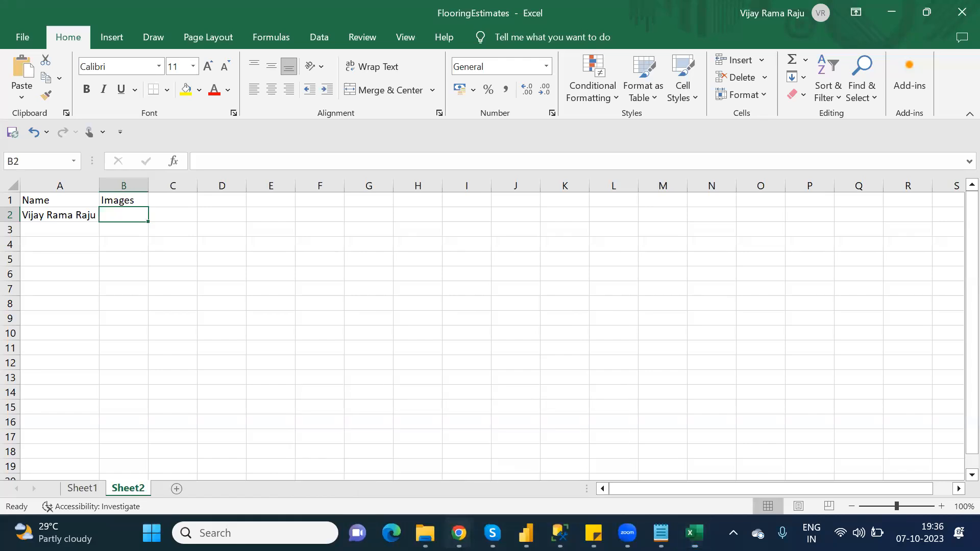
{"action": "left_click", "coordinate": [409, 459]}
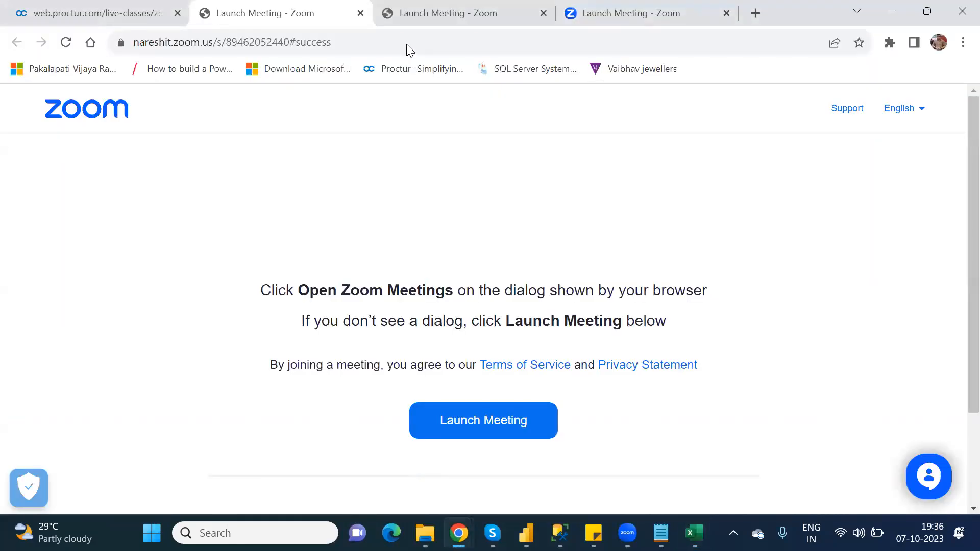
{"action": "left_click", "coordinate": [473, 40]}
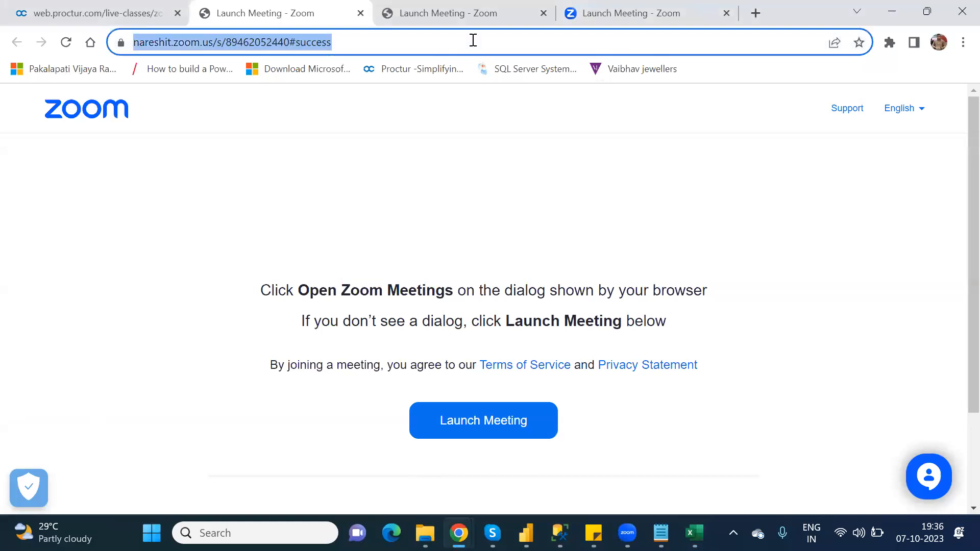
{"action": "type", "text": "go"}
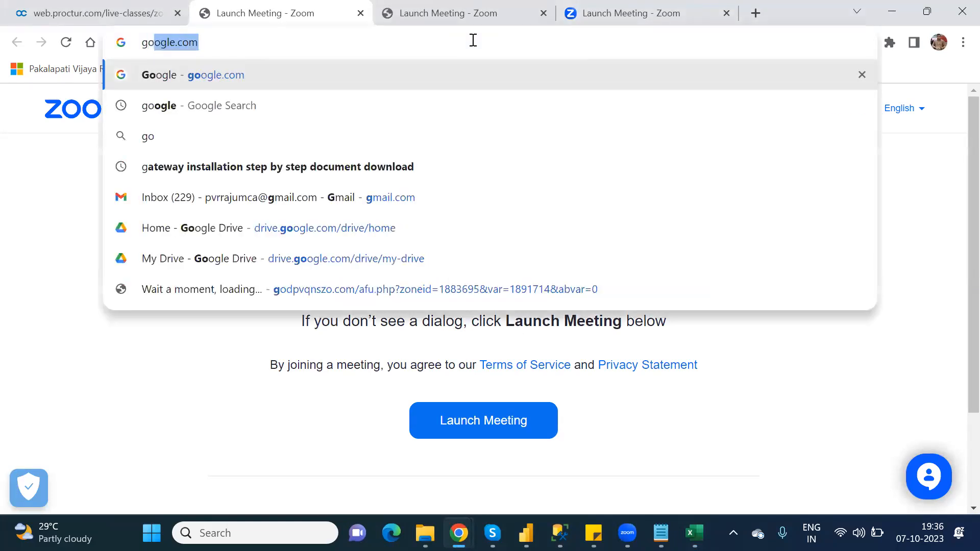
{"action": "key", "text": "Return"}
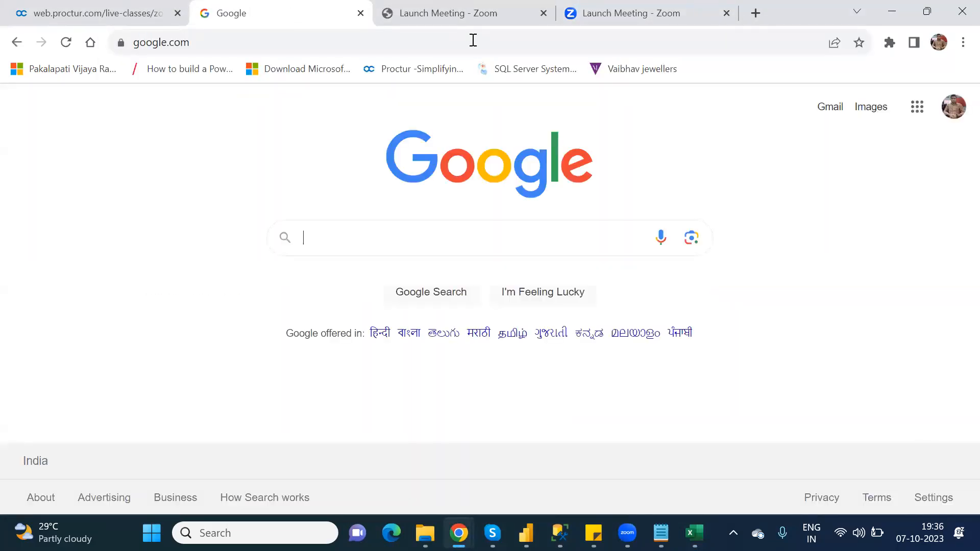
- Search Google for the person's name and switch the results to Images
{"action": "type", "text": "v"}
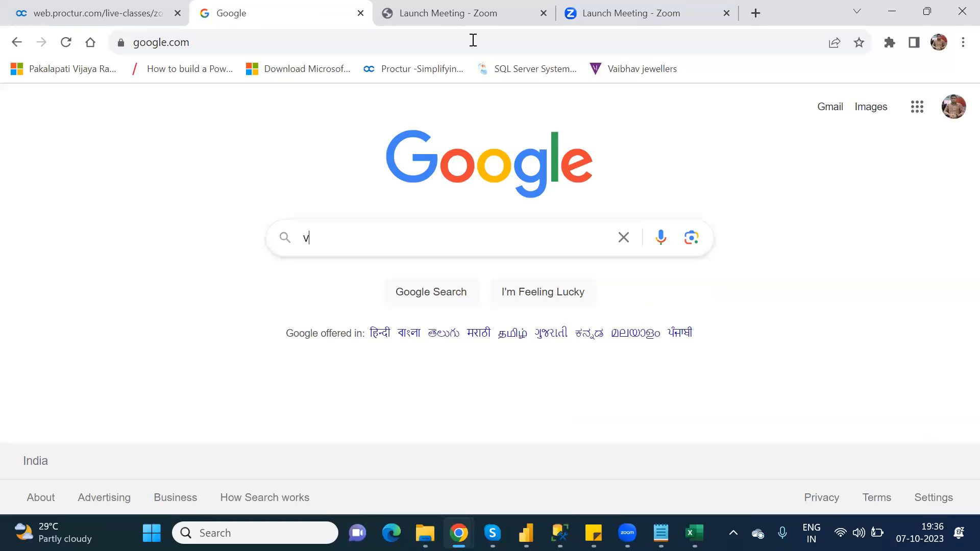
{"action": "type", "text": "ijay"}
{"action": "key", "text": "Down"}
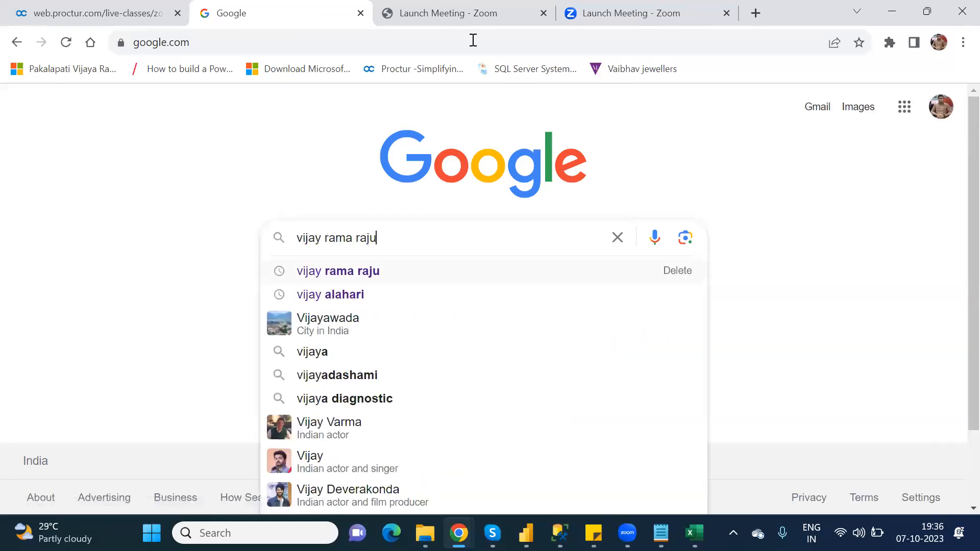
{"action": "key", "text": "Return"}
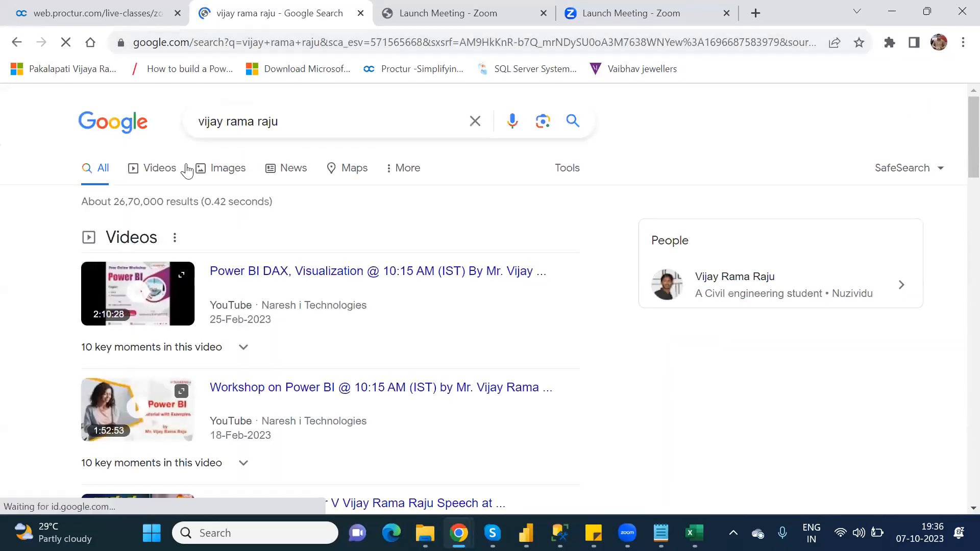
{"action": "left_click", "coordinate": [220, 170]}
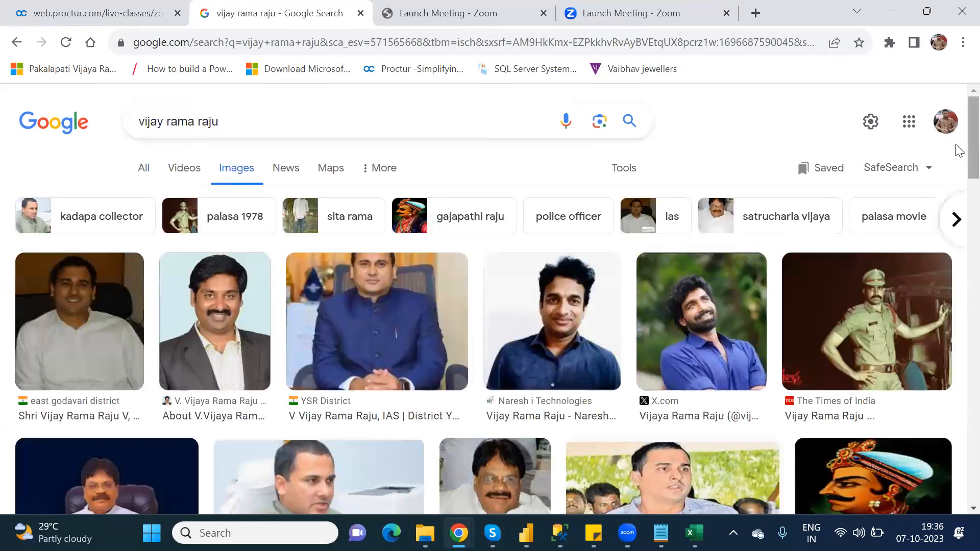
- Browse the image results to find a suitable photo of the person
{"action": "scroll", "coordinate": [959, 256], "scroll_direction": "down", "scroll_amount": 1}
{"action": "scroll", "coordinate": [958, 277], "scroll_direction": "down", "scroll_amount": 8}
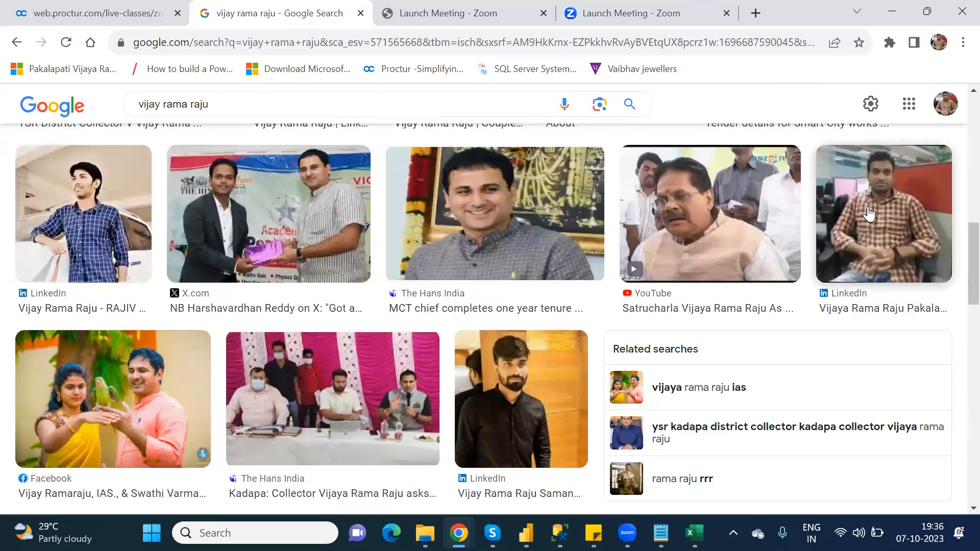
{"action": "right_click", "coordinate": [868, 207]}
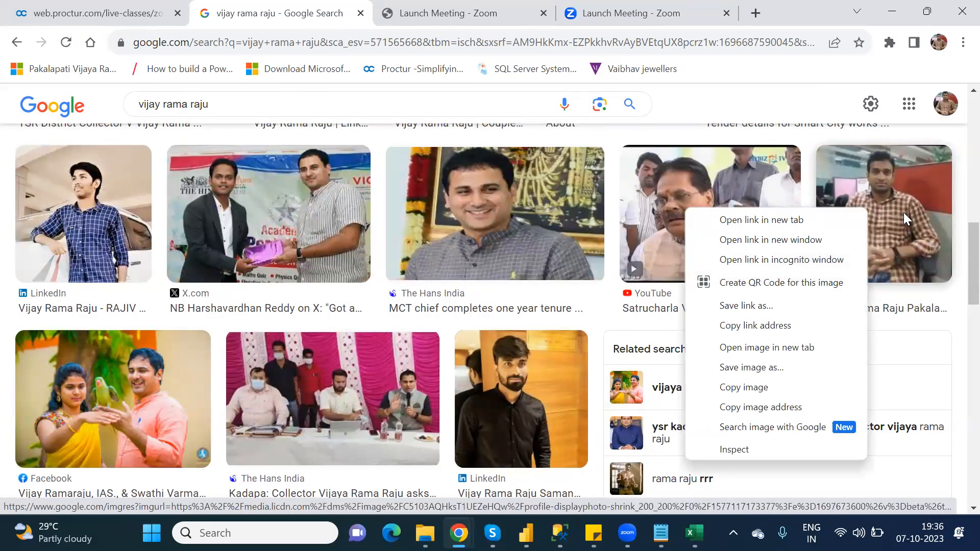
{"action": "right_click", "coordinate": [876, 175]}
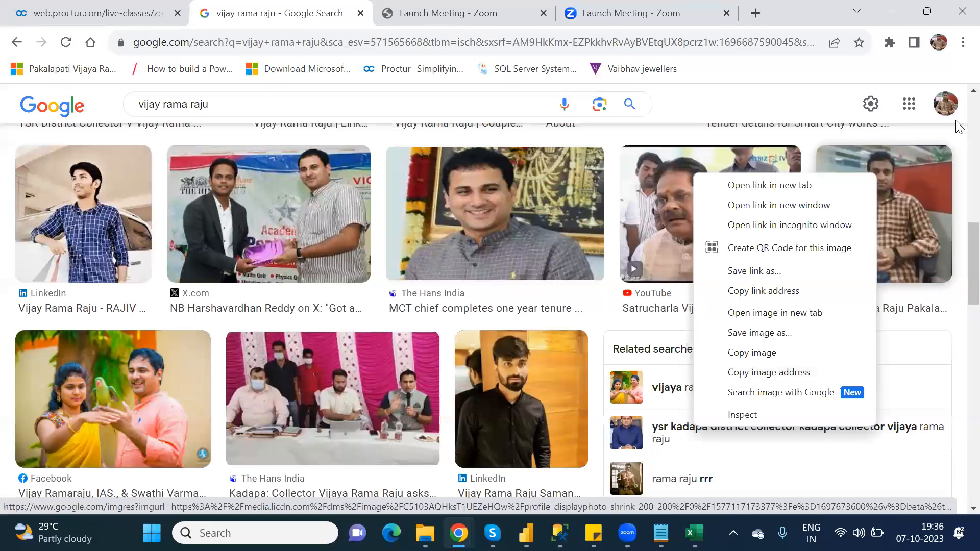
{"action": "scroll", "coordinate": [958, 122], "scroll_direction": "up", "scroll_amount": 6}
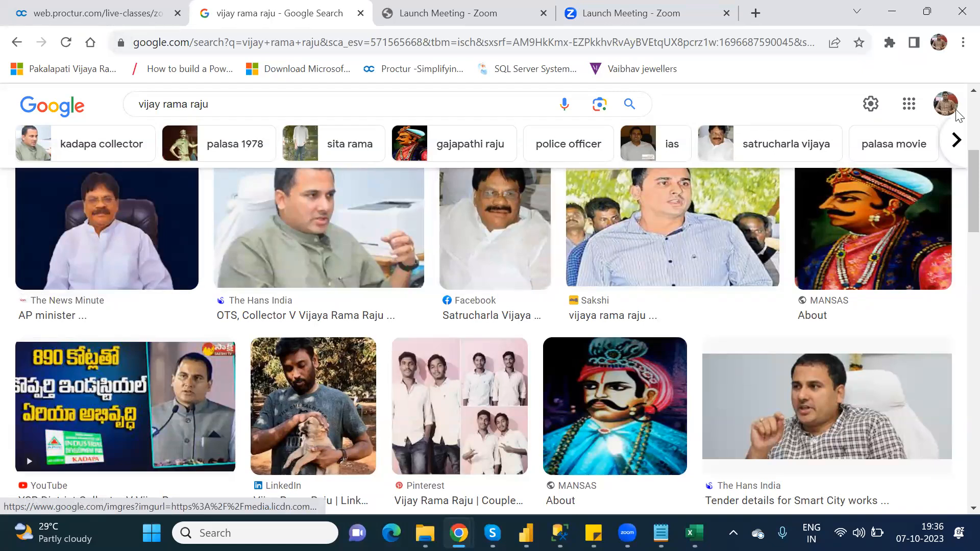
{"action": "scroll", "coordinate": [284, 168], "scroll_direction": "up", "scroll_amount": 5}
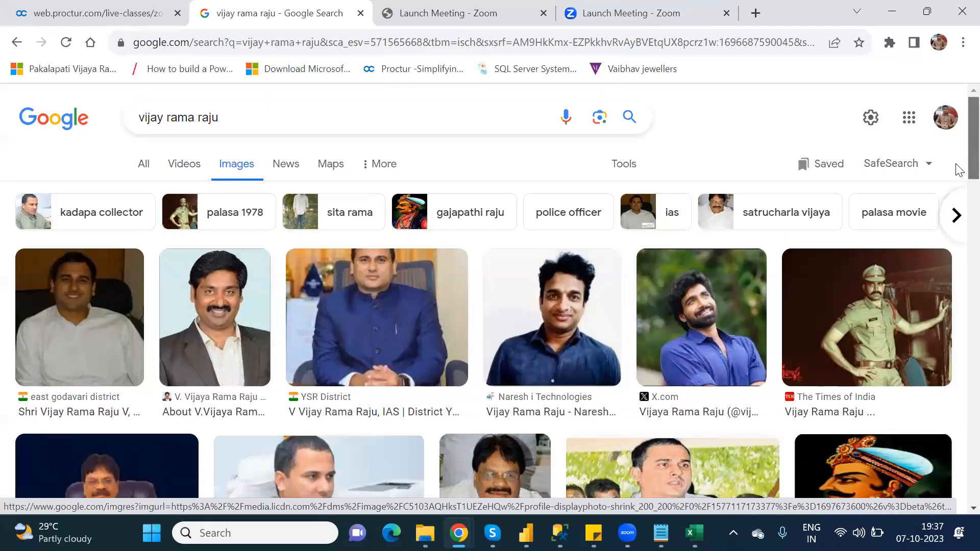
{"action": "scroll", "coordinate": [958, 229], "scroll_direction": "down", "scroll_amount": 4}
{"action": "scroll", "coordinate": [958, 270], "scroll_direction": "down", "scroll_amount": 8}
{"action": "scroll", "coordinate": [958, 159], "scroll_direction": "up", "scroll_amount": 4}
{"action": "scroll", "coordinate": [958, 148], "scroll_direction": "up", "scroll_amount": 5}
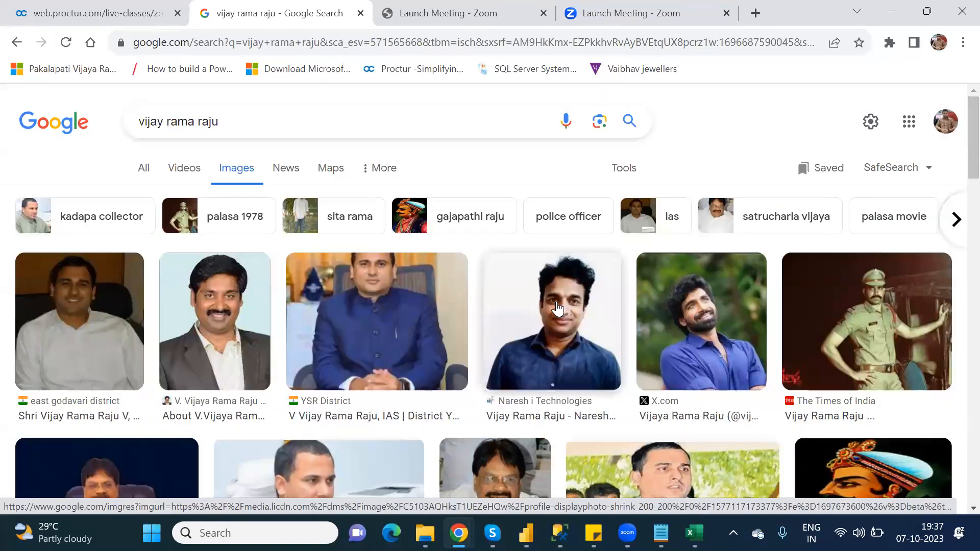
- Copy the Naresh i Technologies photo's image address, paste it under Images in the new sheet, and autofit that column
{"action": "right_click", "coordinate": [557, 305]}
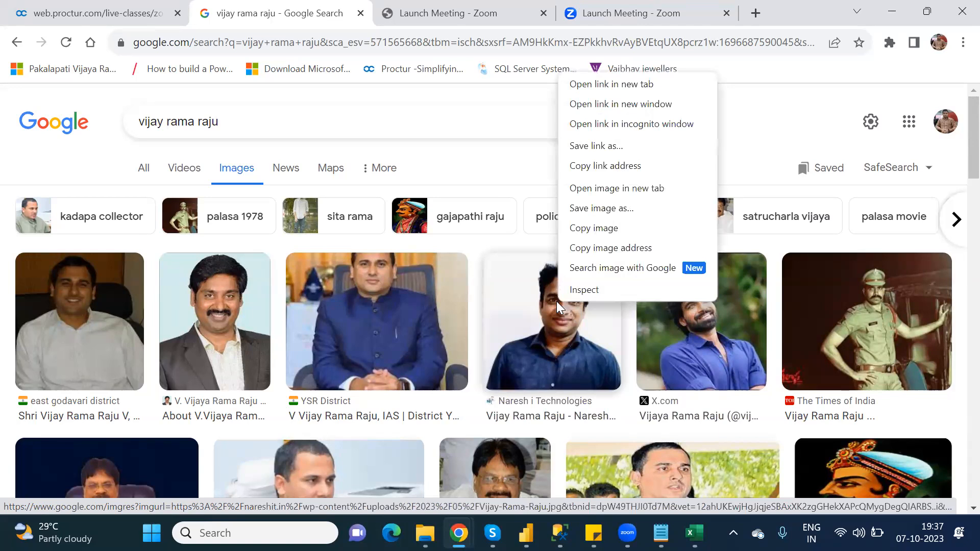
{"action": "left_click", "coordinate": [606, 249]}
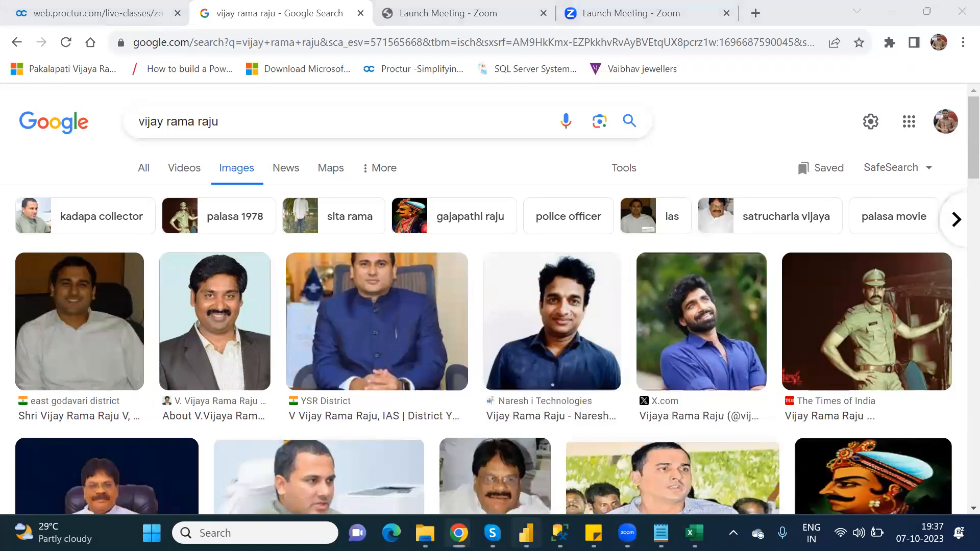
{"action": "left_click", "coordinate": [526, 533]}
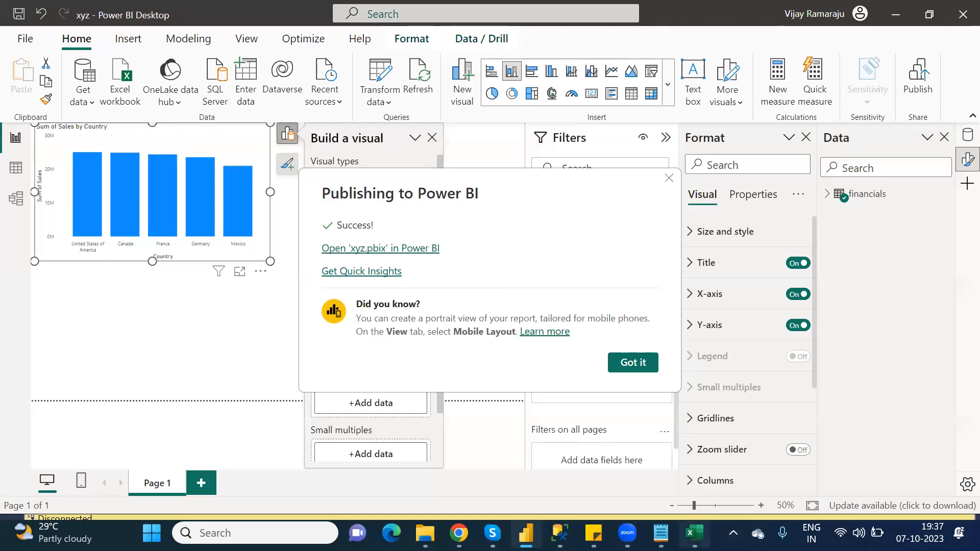
{"action": "left_click", "coordinate": [695, 534]}
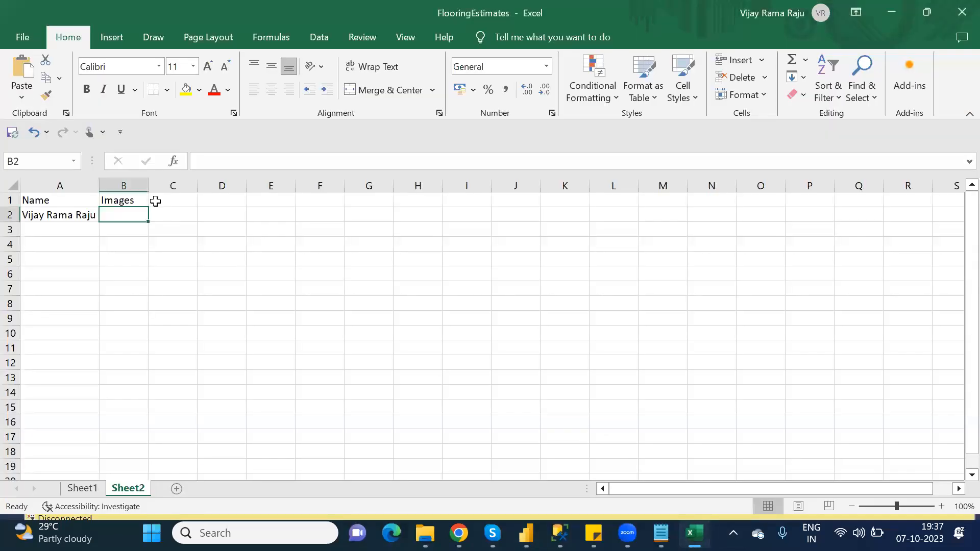
{"action": "key", "text": "ctrl+v"}
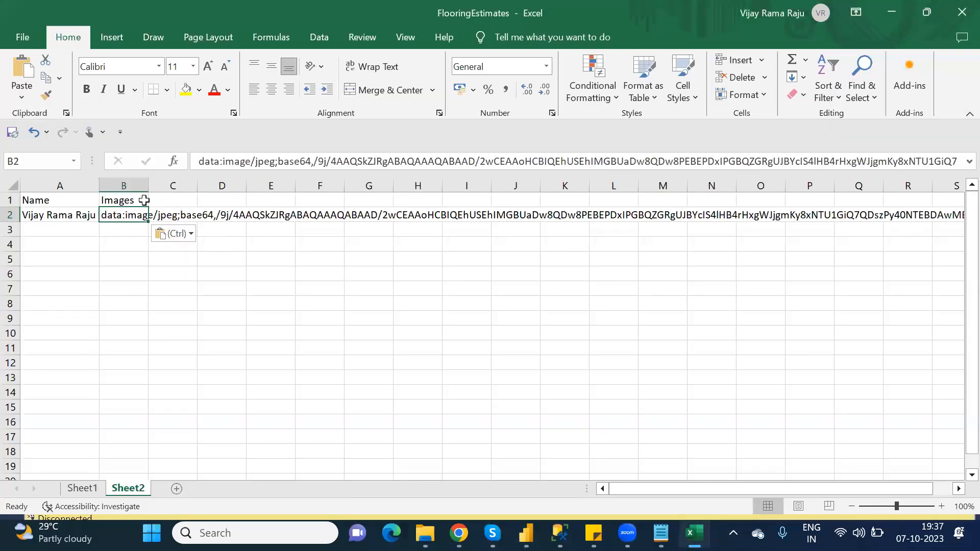
{"action": "double_click", "coordinate": [147, 189]}
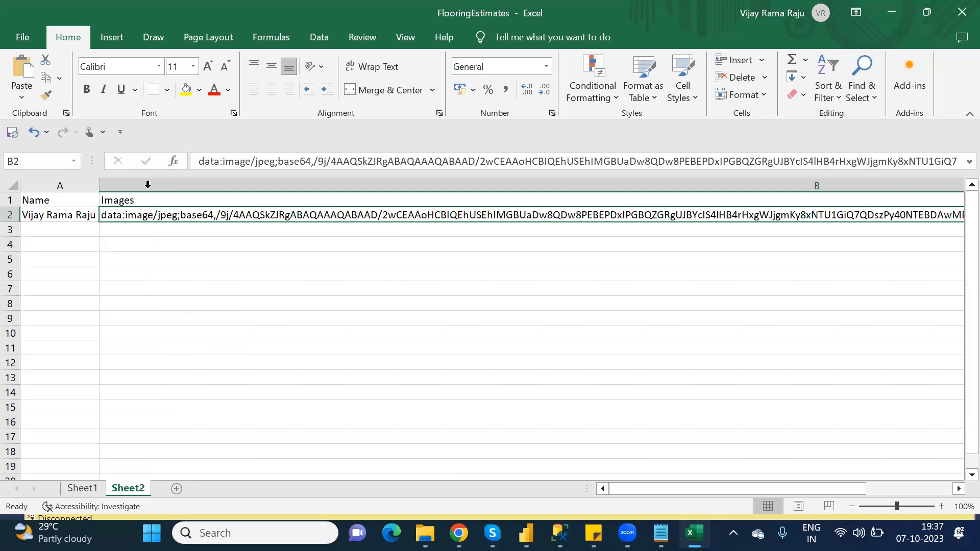
{"action": "left_click", "coordinate": [72, 233]}
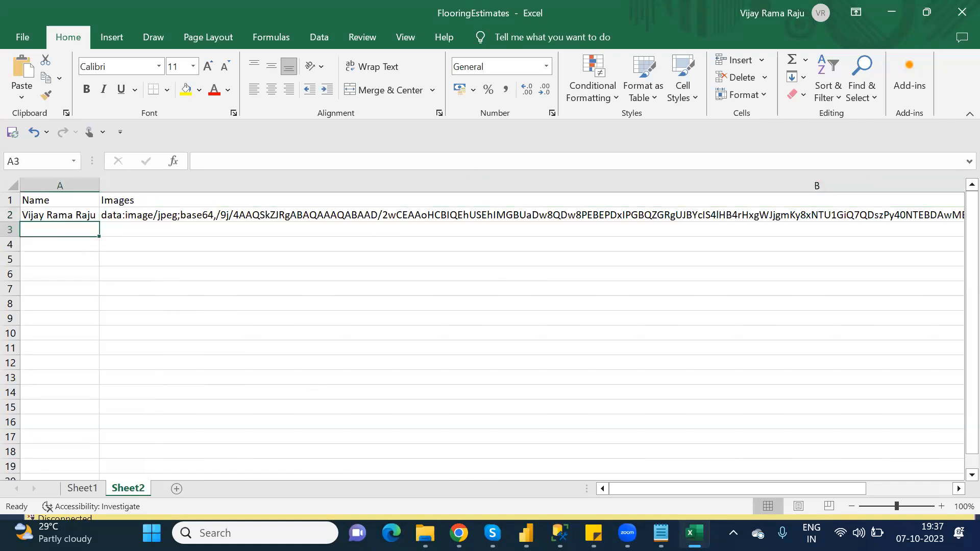
- Switch to the browser and search Google Images for power platform
{"action": "mouse_move", "coordinate": [458, 532]}
{"action": "left_click", "coordinate": [391, 454]}
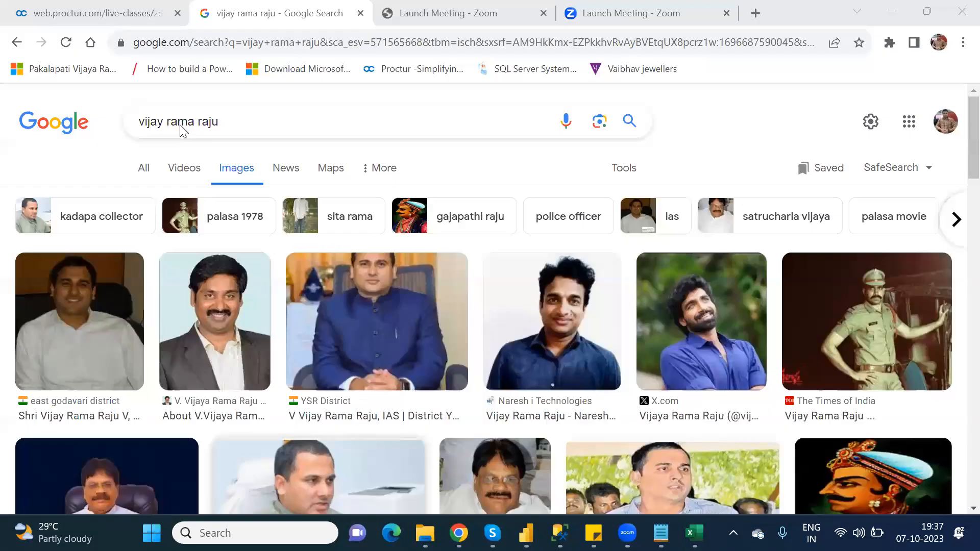
{"action": "left_click", "coordinate": [224, 122]}
{"action": "key", "text": "BackSpace"}
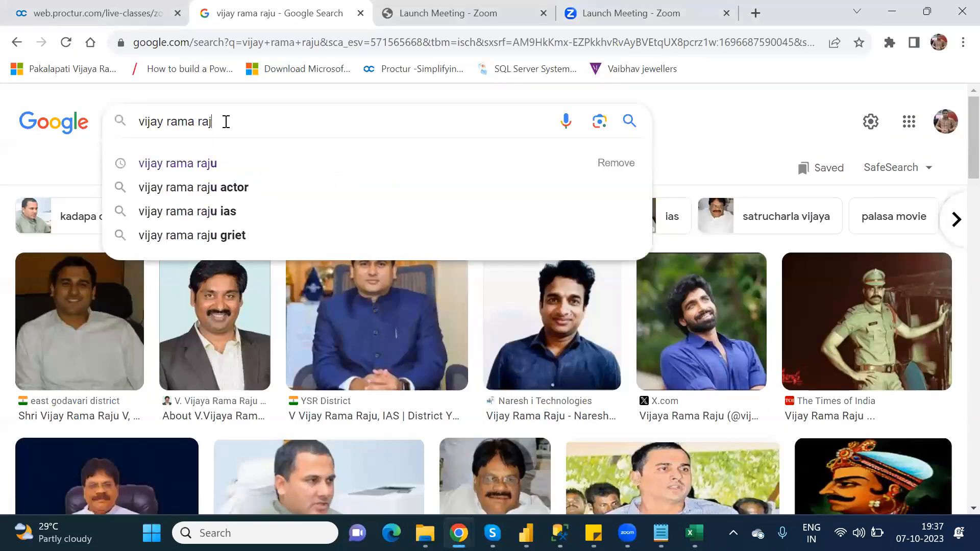
{"action": "key", "text": "BackSpace"}
{"action": "key", "text": "BackSpace"}
{"action": "key", "text": "BackSpace"}
{"action": "key", "text": "BackSpace"}
{"action": "key", "text": "BackSpace"}
{"action": "key", "text": "BackSpace"}
{"action": "key", "text": "BackSpace"}
{"action": "key", "text": "BackSpace"}
{"action": "key", "text": "BackSpace"}
{"action": "key", "text": "BackSpace"}
{"action": "key", "text": "BackSpace"}
{"action": "key", "text": "BackSpace"}
{"action": "key", "text": "BackSpace"}
{"action": "key", "text": "BackSpace"}
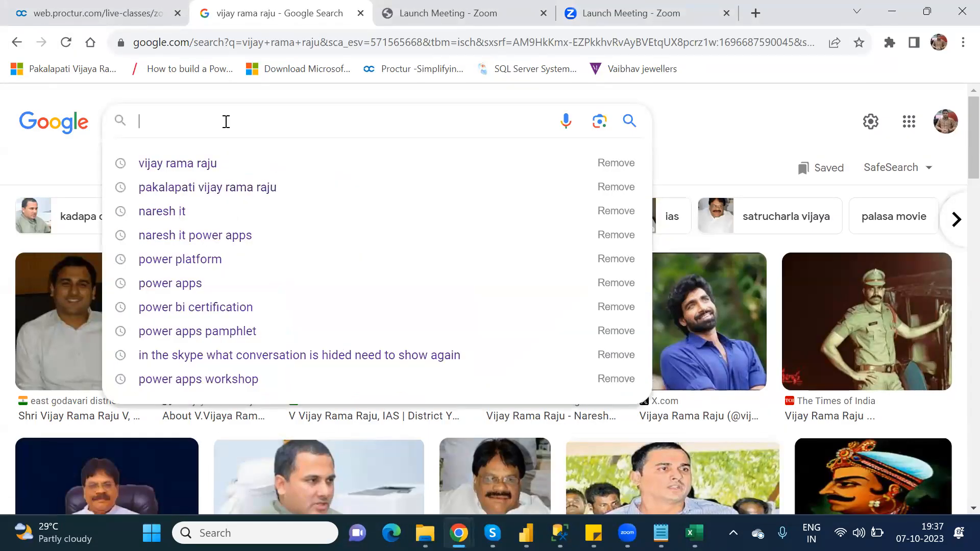
{"action": "type", "text": "Power"}
{"action": "key", "text": "Down"}
{"action": "key", "text": "Return"}
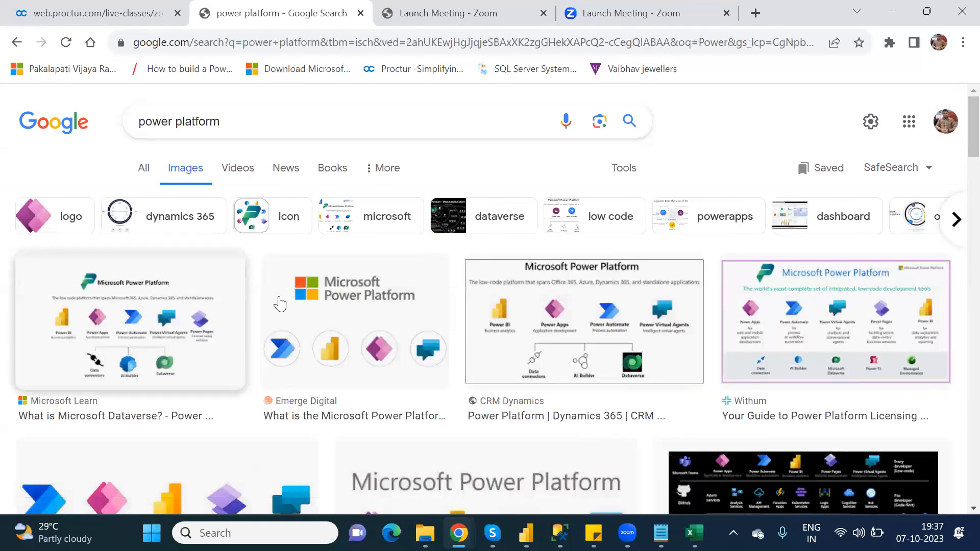
- Copy the image address of the CRM Dynamics Power Platform diagram and return to the spreadsheet
{"action": "right_click", "coordinate": [515, 313]}
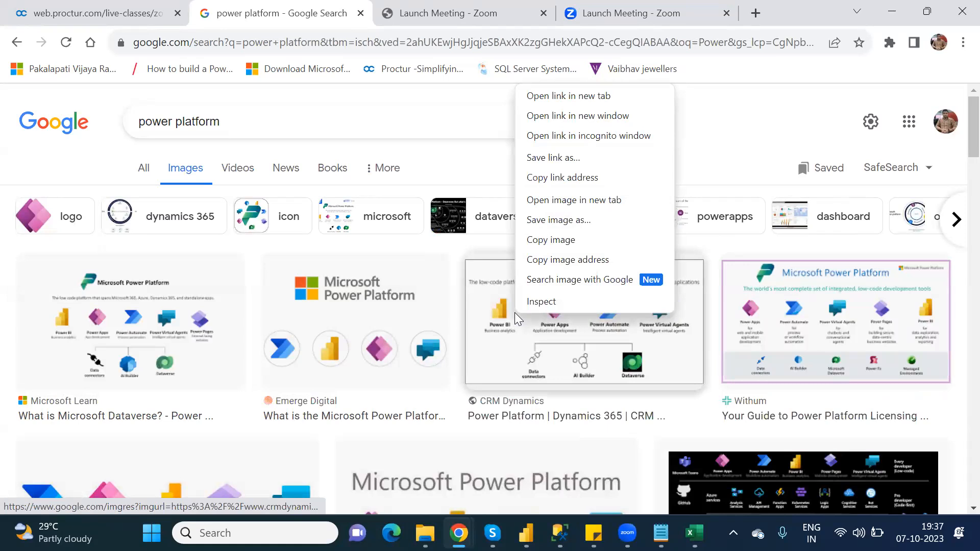
{"action": "left_click", "coordinate": [553, 260]}
{"action": "key", "text": "alt+Tab"}
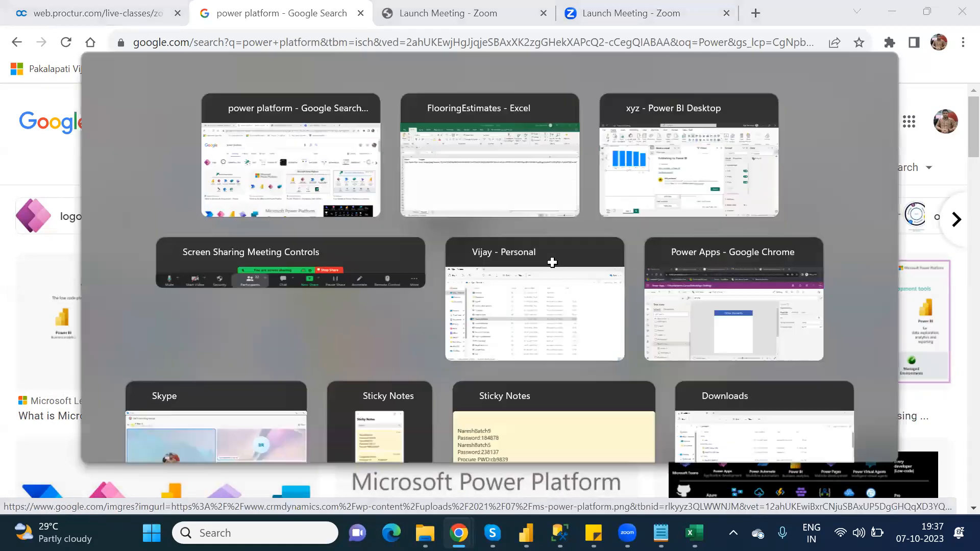
- Enter Power Platform under Name in row 3 and paste the copied image address beside it under Images
{"action": "type", "text": "P"}
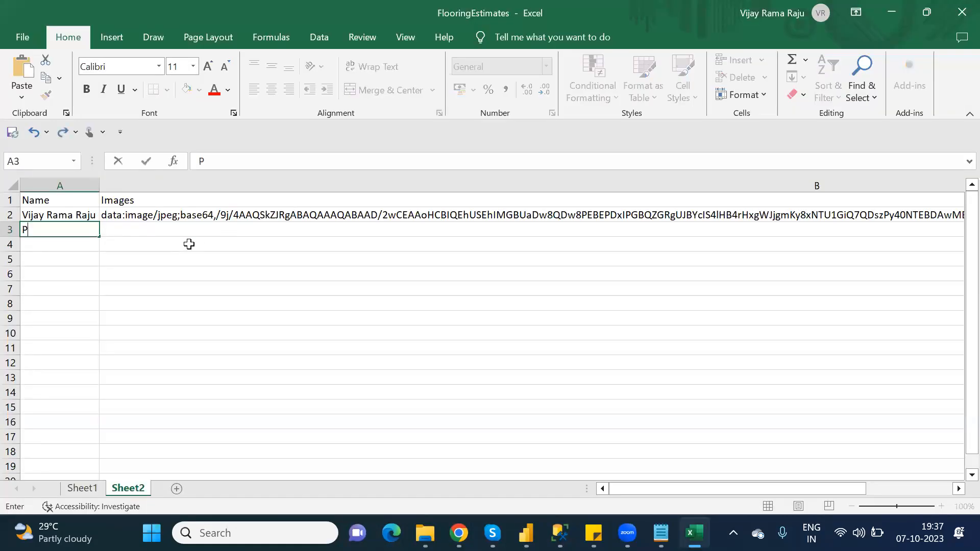
{"action": "type", "text": "ower Platform"}
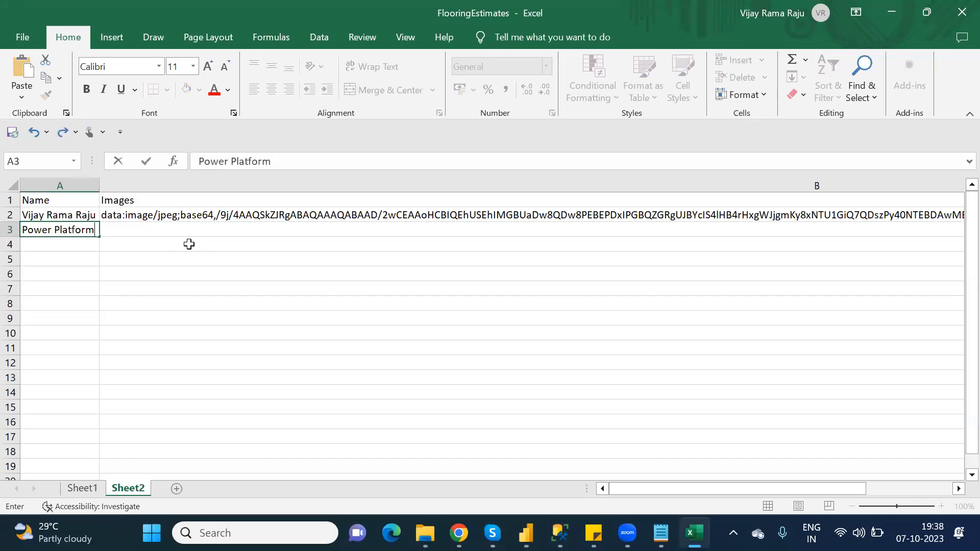
{"action": "left_click", "coordinate": [178, 232]}
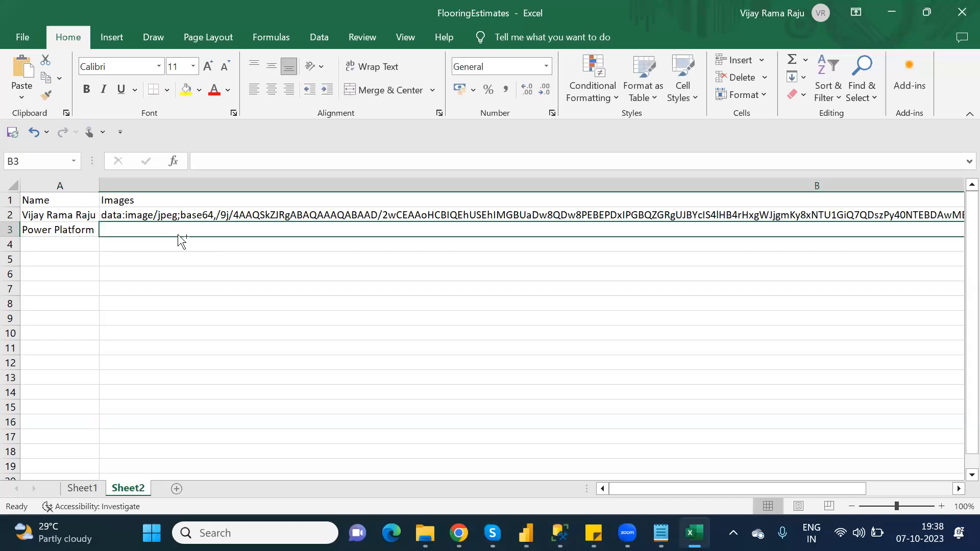
{"action": "scroll", "coordinate": [182, 241], "scroll_direction": "right", "scroll_amount": 1}
{"action": "key", "text": "ctrl+v"}
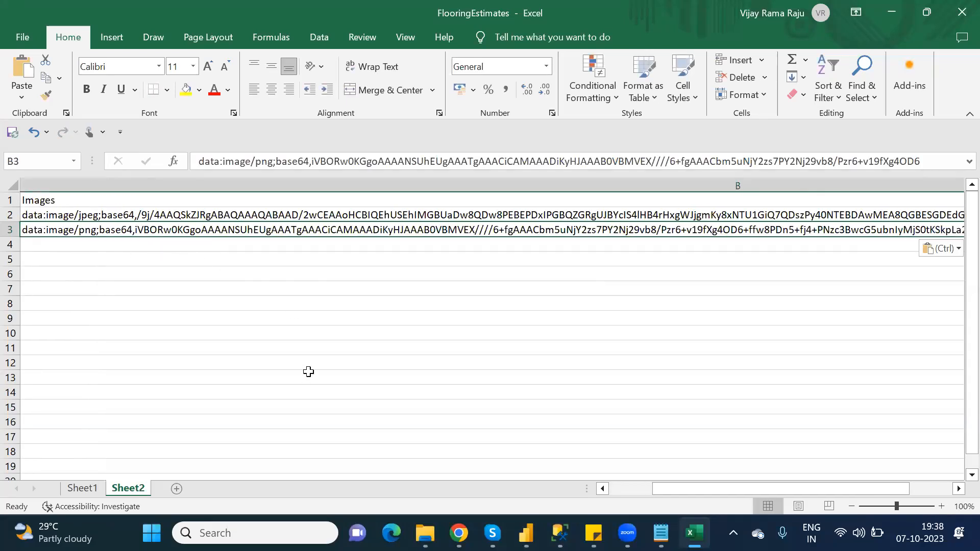
{"action": "left_click", "coordinate": [216, 351]}
{"action": "key", "text": "Left"}
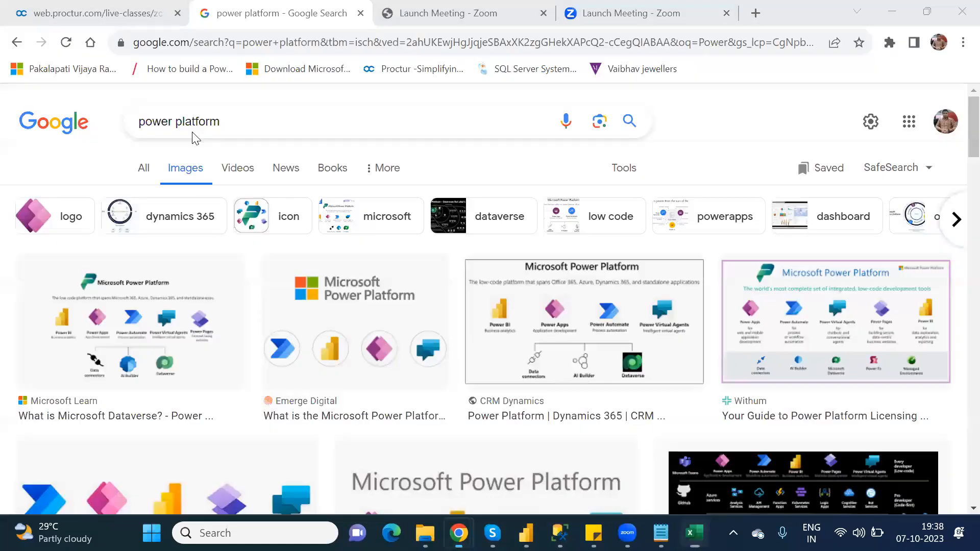
- Return to the browser and search Google Images for power apps
{"action": "key", "text": "alt+Tab"}
{"action": "double_click", "coordinate": [197, 125]}
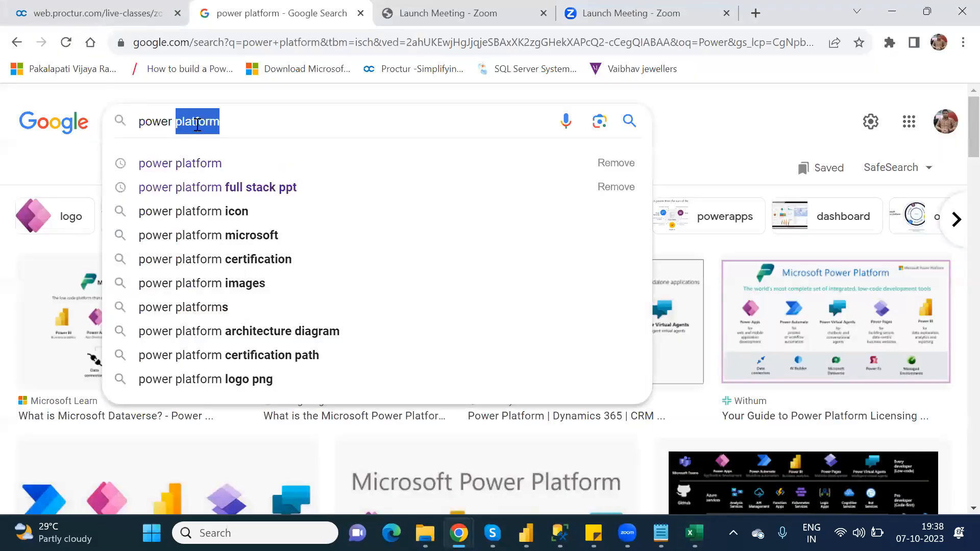
{"action": "type", "text": "A"}
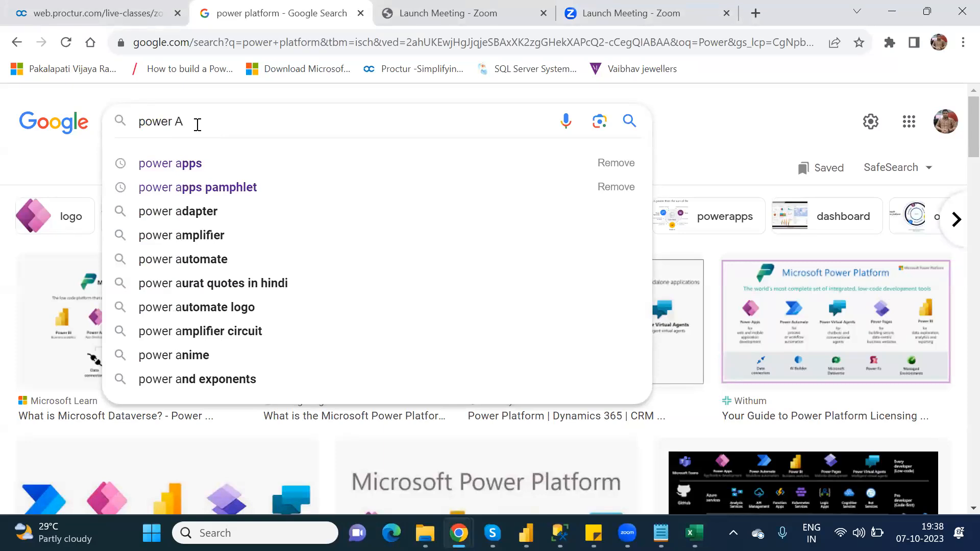
{"action": "type", "text": "p"}
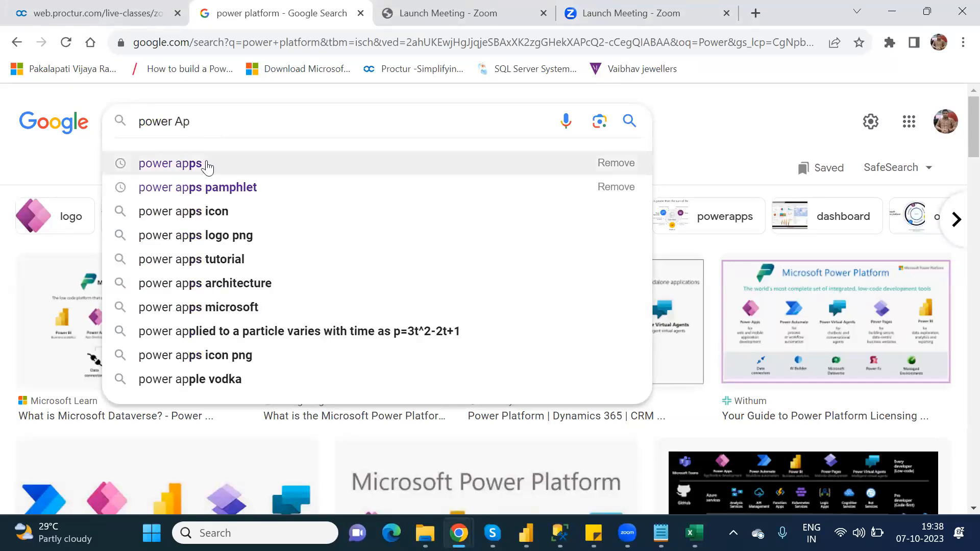
{"action": "left_click", "coordinate": [208, 165]}
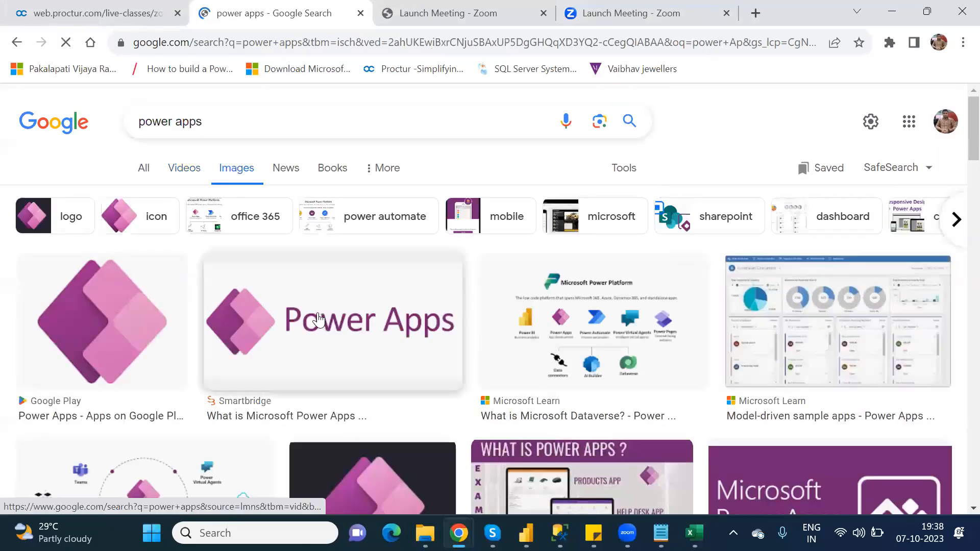
- Copy the image address of the Smartbridge Power Apps logo and return to the spreadsheet
{"action": "right_click", "coordinate": [318, 320]}
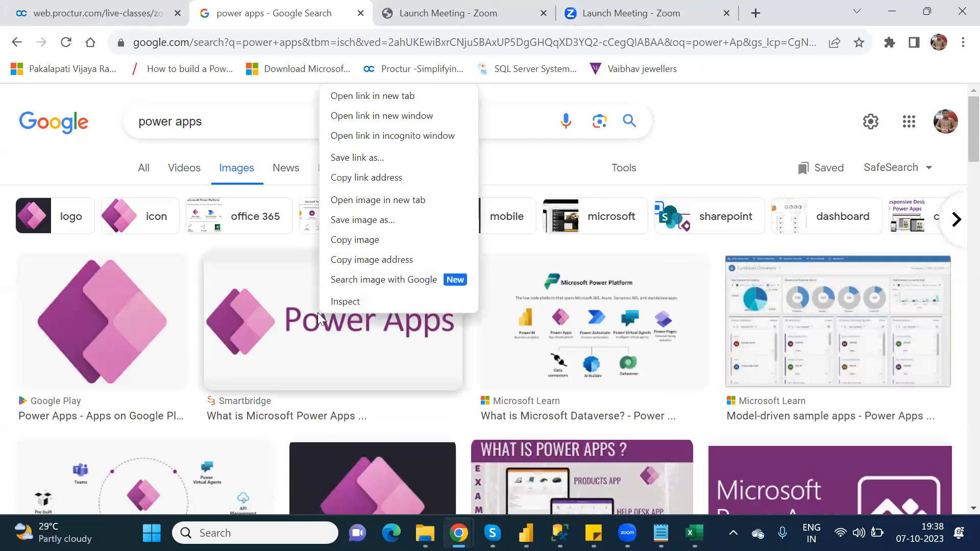
{"action": "left_click", "coordinate": [374, 263]}
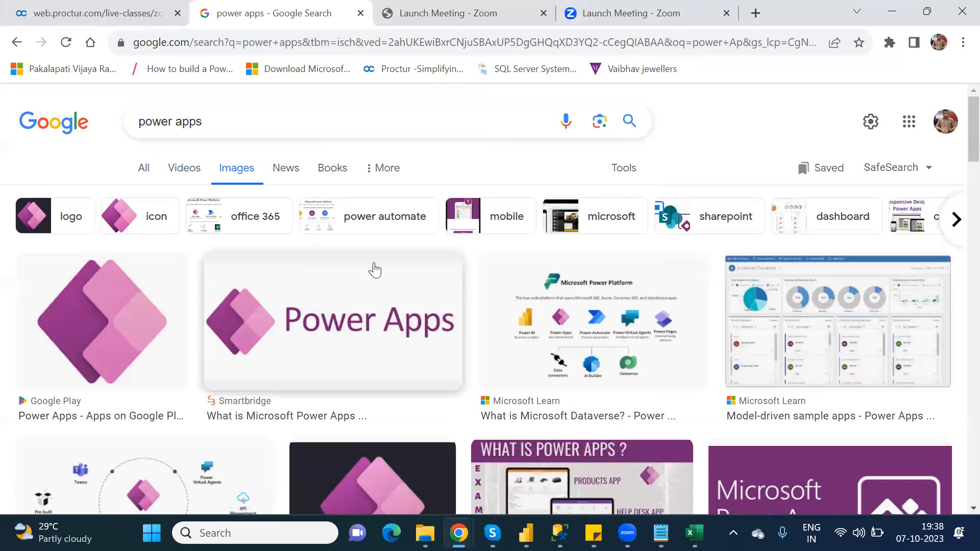
{"action": "key", "text": "alt+Tab"}
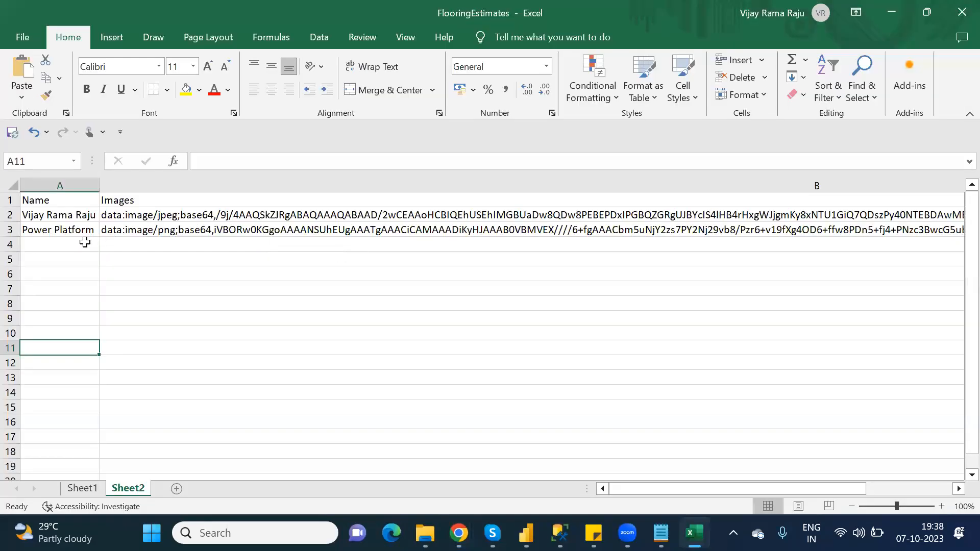
- Enter Power Apps under Name in row 4 and paste the copied image address beside it under Images
{"action": "left_click", "coordinate": [81, 244]}
{"action": "type", "text": "Pow"}
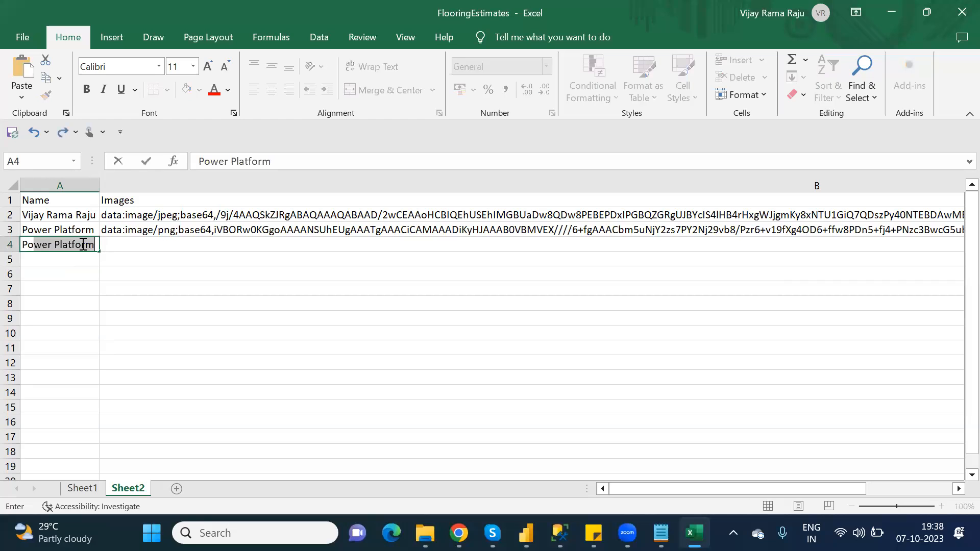
{"action": "type", "text": "er Apps"}
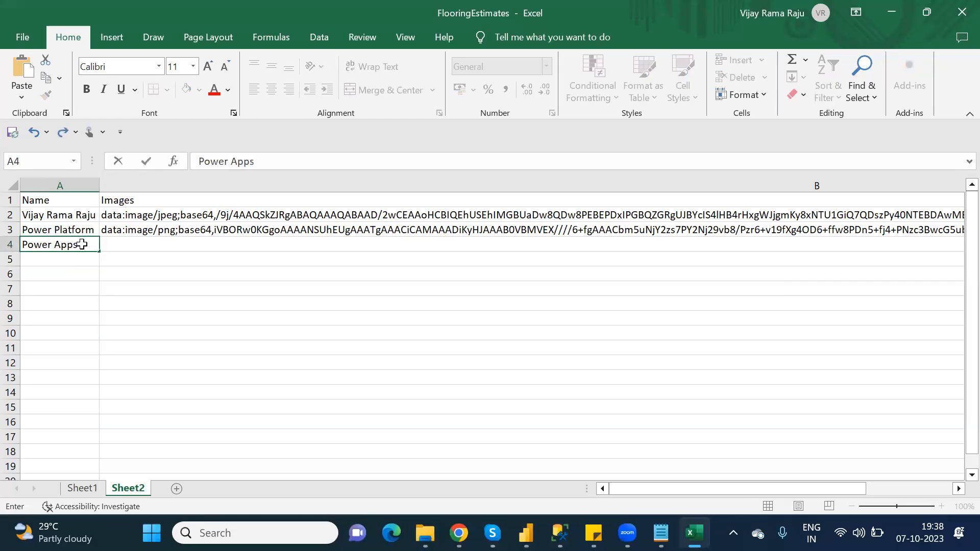
{"action": "key", "text": "Tab"}
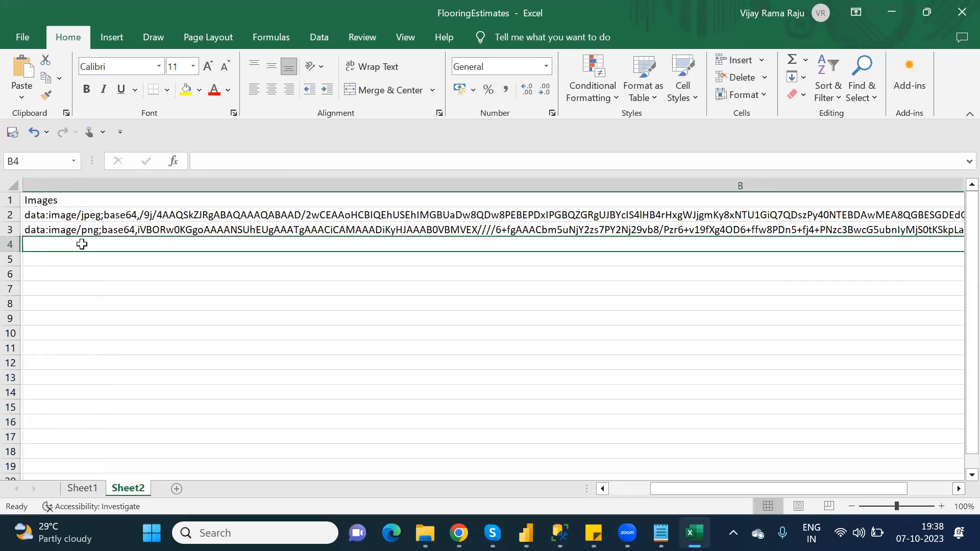
{"action": "key", "text": "ctrl+v"}
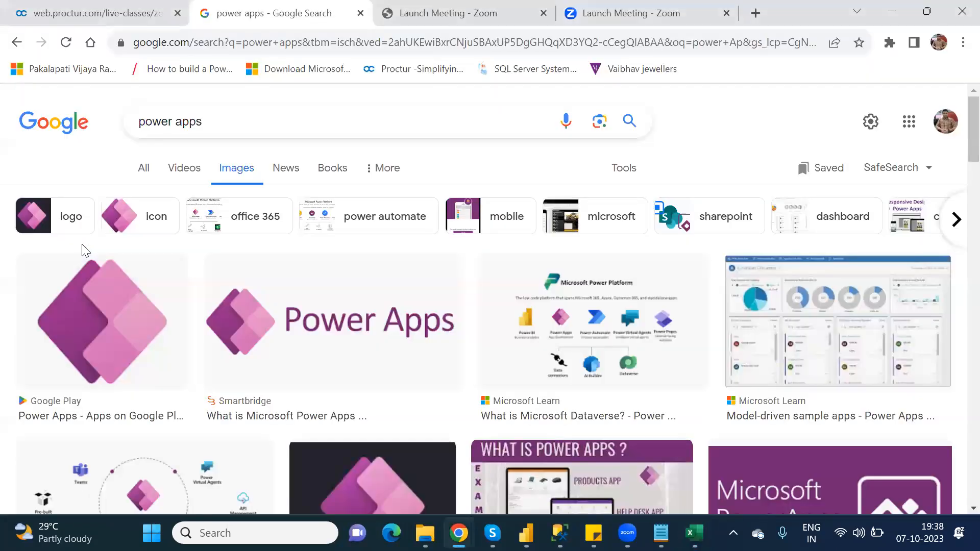
- Search Google Images for power automate and copy the Valto Microsoft Partners Power Automate image's address
{"action": "double_click", "coordinate": [195, 120]}
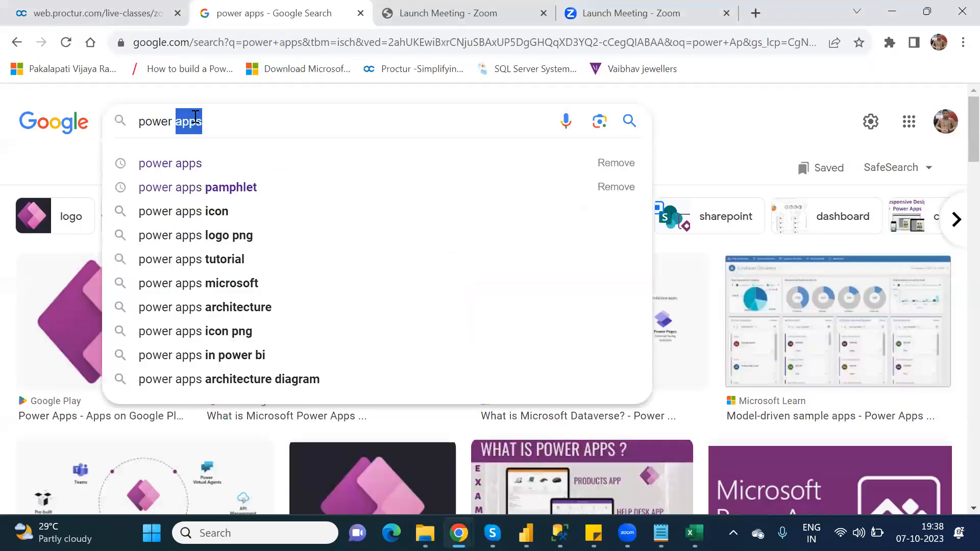
{"action": "type", "text": "auto"}
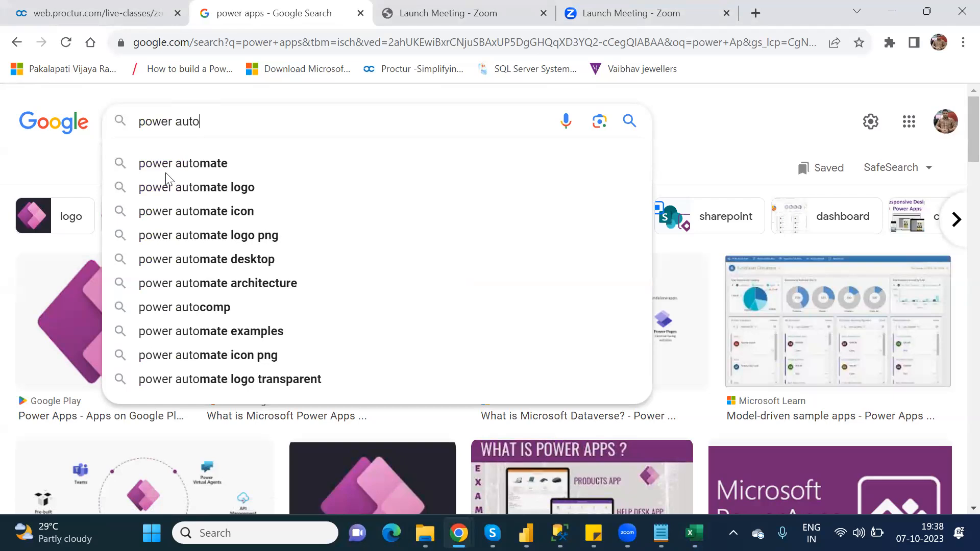
{"action": "left_click", "coordinate": [213, 164]}
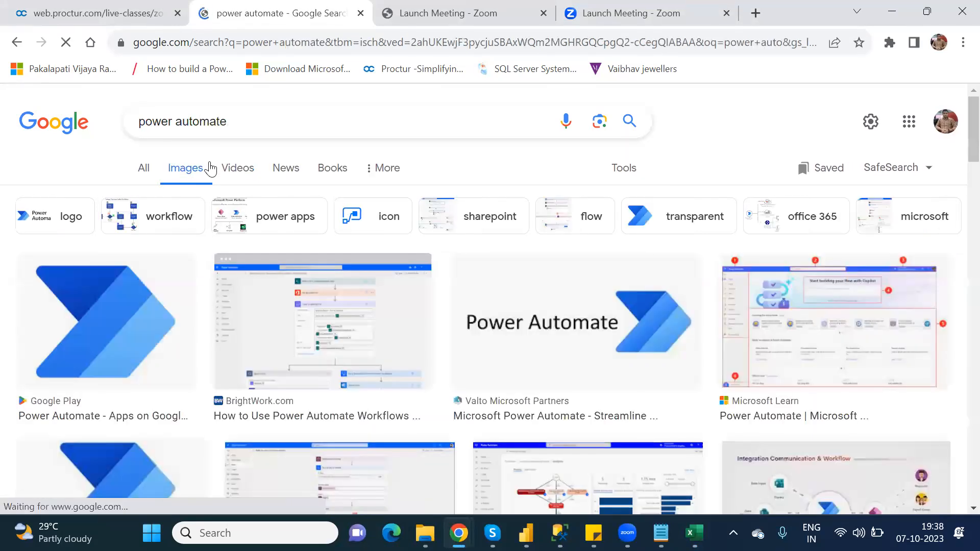
{"action": "right_click", "coordinate": [523, 300]}
{"action": "left_click", "coordinate": [594, 245]}
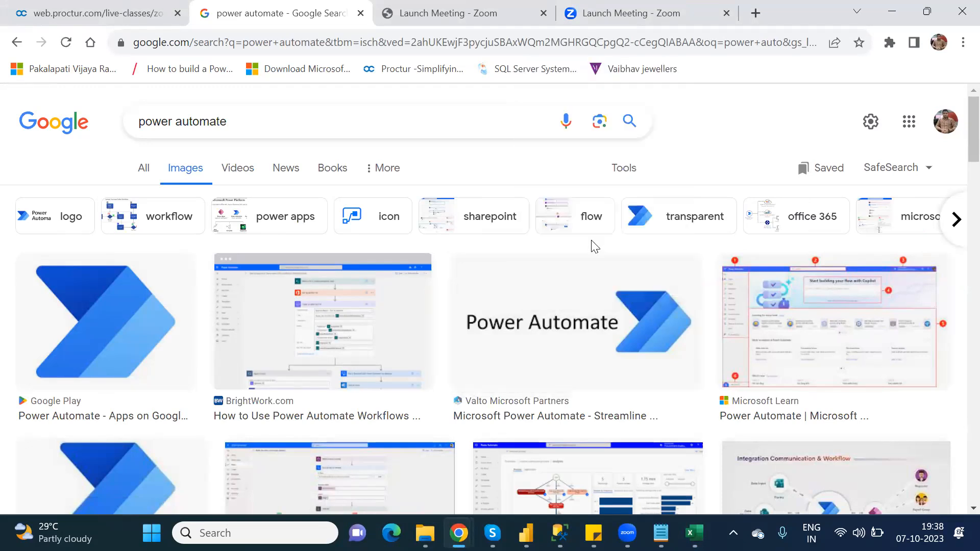
- Enter Power Automate under Name in row 5 and paste the copied image address beside it under Images
{"action": "key", "text": "alt+Tab"}
{"action": "key", "text": "ctrl+v"}
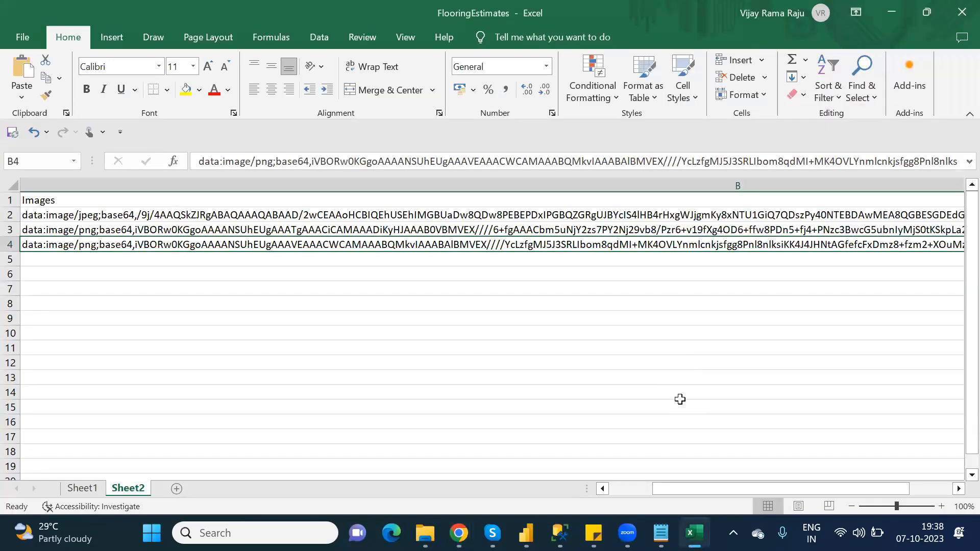
{"action": "key", "text": "Left"}
{"action": "key", "text": "Down"}
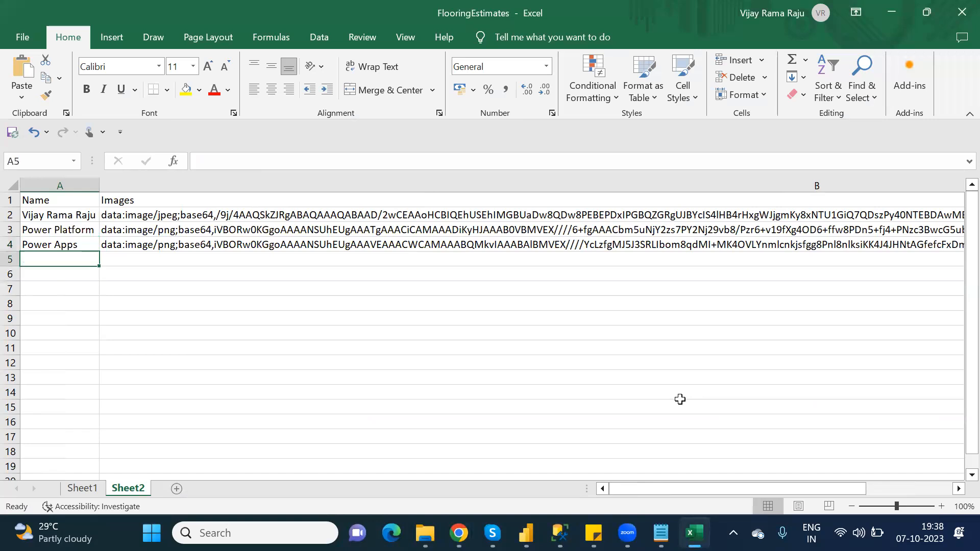
{"action": "type", "text": "Powe"}
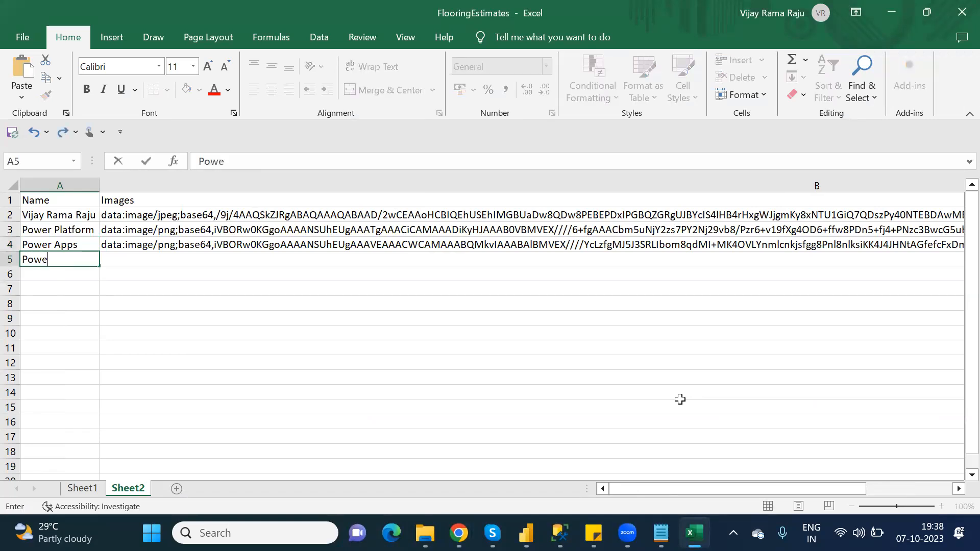
{"action": "type", "text": "r Automate"}
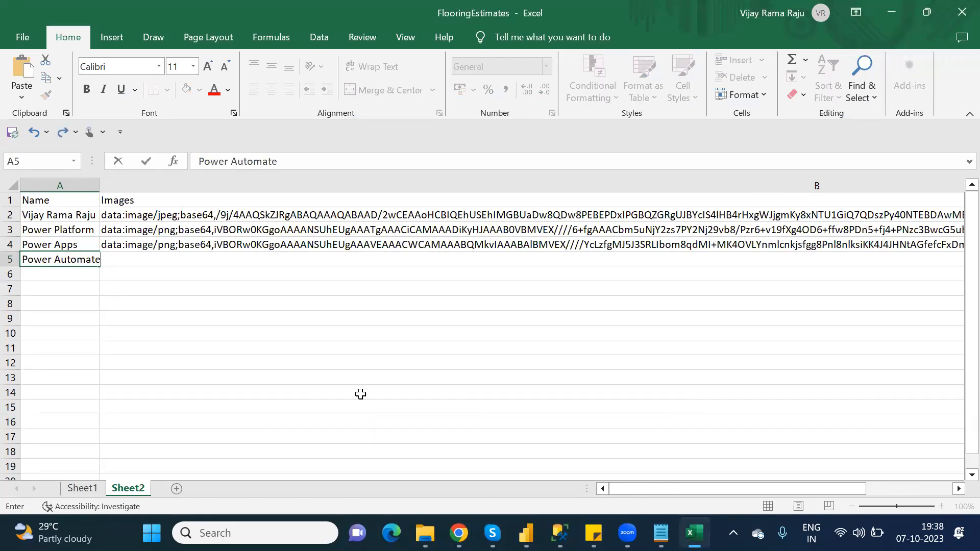
{"action": "left_click", "coordinate": [149, 285]}
{"action": "left_click", "coordinate": [145, 263]}
{"action": "key", "text": "ctrl+v"}
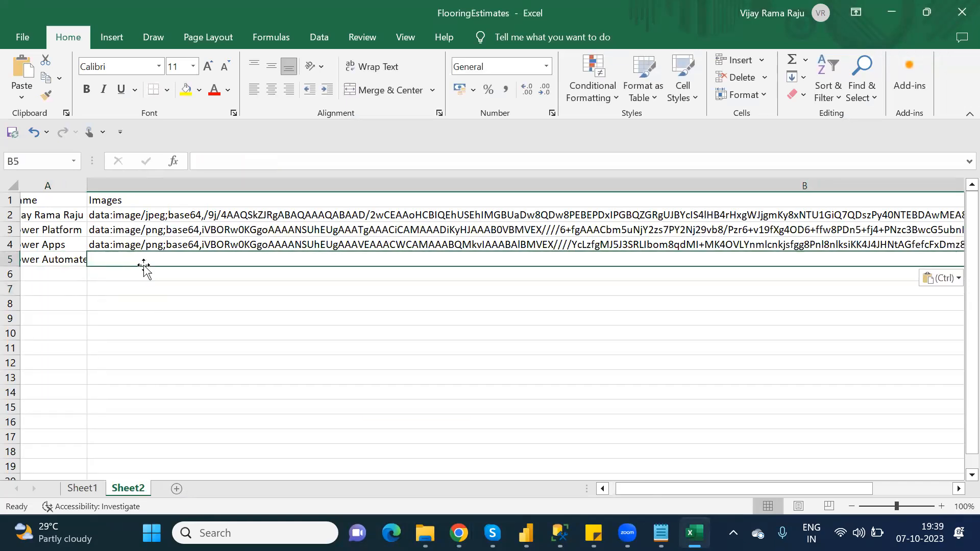
- Format the Name and Images data in A1:B5 as a table with headers, using a medium orange table style
{"action": "scroll", "coordinate": [148, 268], "scroll_direction": "right", "scroll_amount": 2}
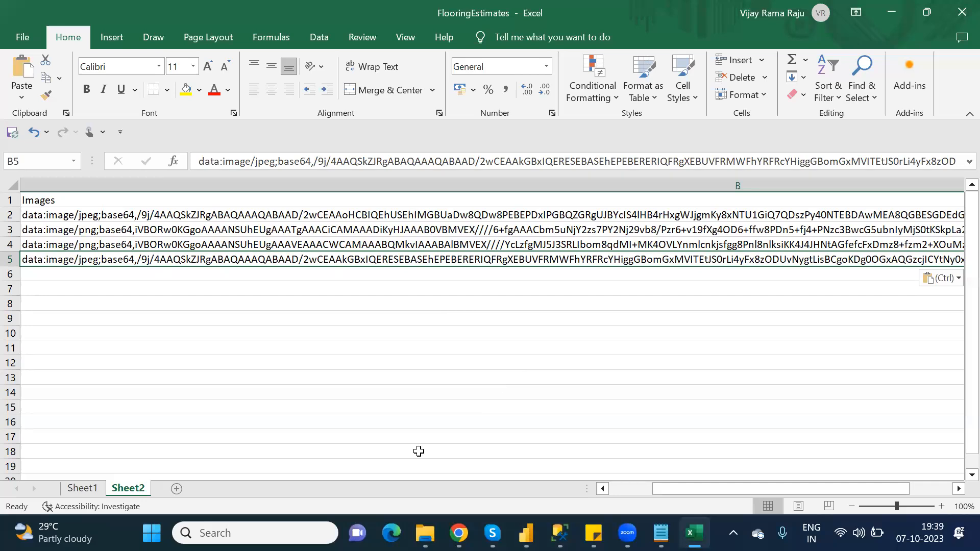
{"action": "left_click_drag", "start_coordinate": [661, 485], "coordinate": [610, 491]}
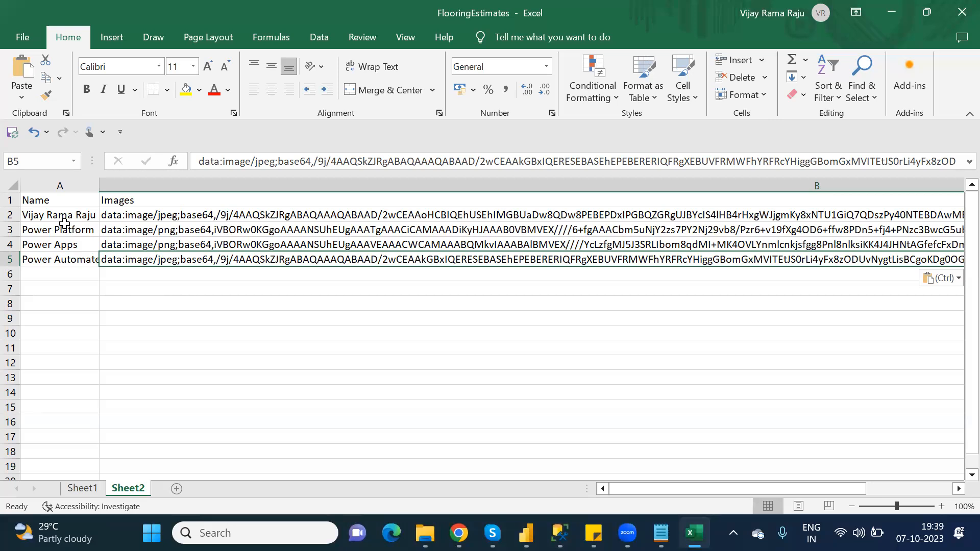
{"action": "left_click", "coordinate": [128, 304]}
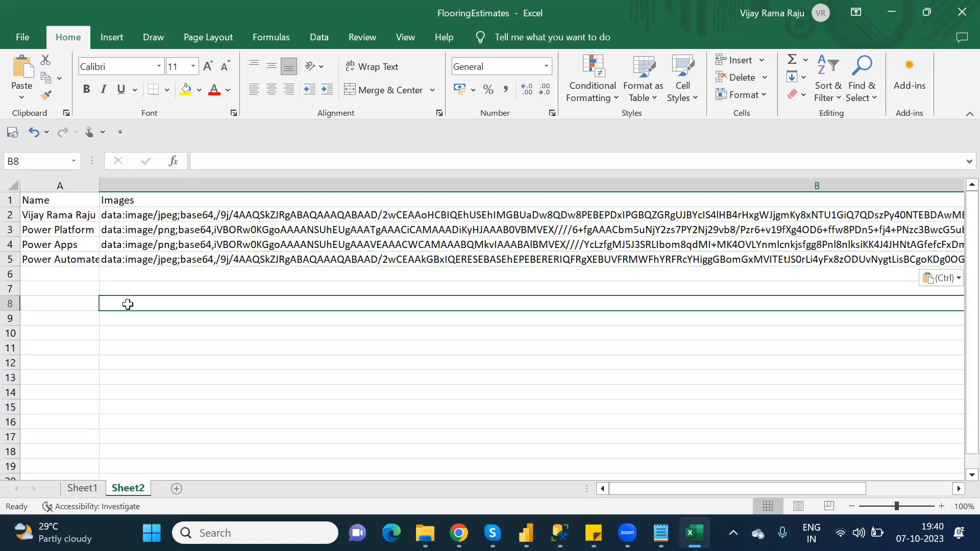
{"action": "left_click", "coordinate": [72, 202]}
{"action": "left_click_drag", "start_coordinate": [72, 202], "coordinate": [176, 257]}
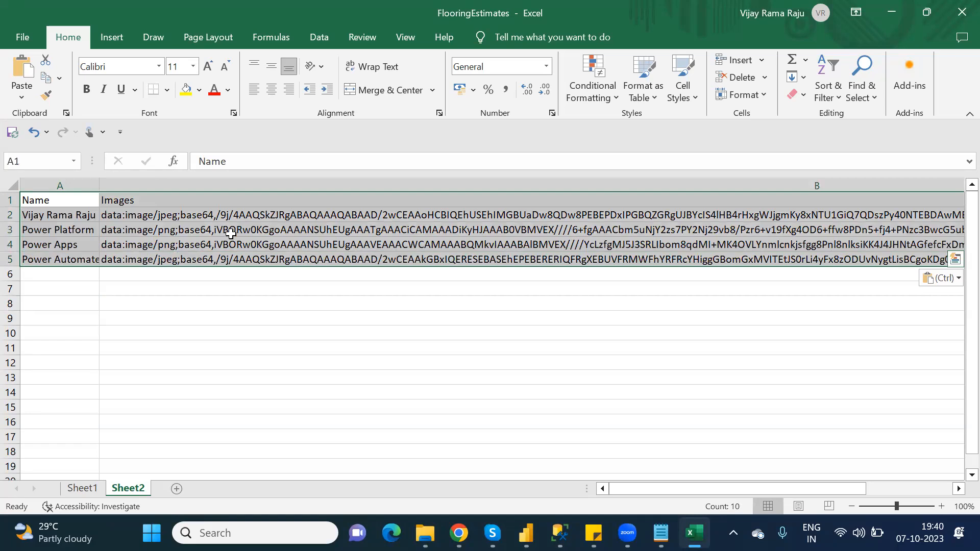
{"action": "left_click", "coordinate": [652, 95]}
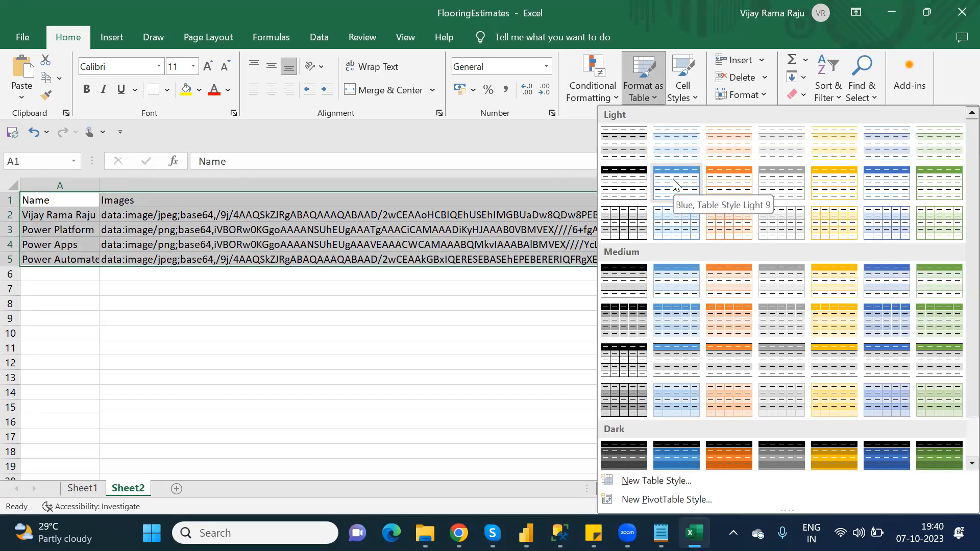
{"action": "left_click", "coordinate": [741, 281]}
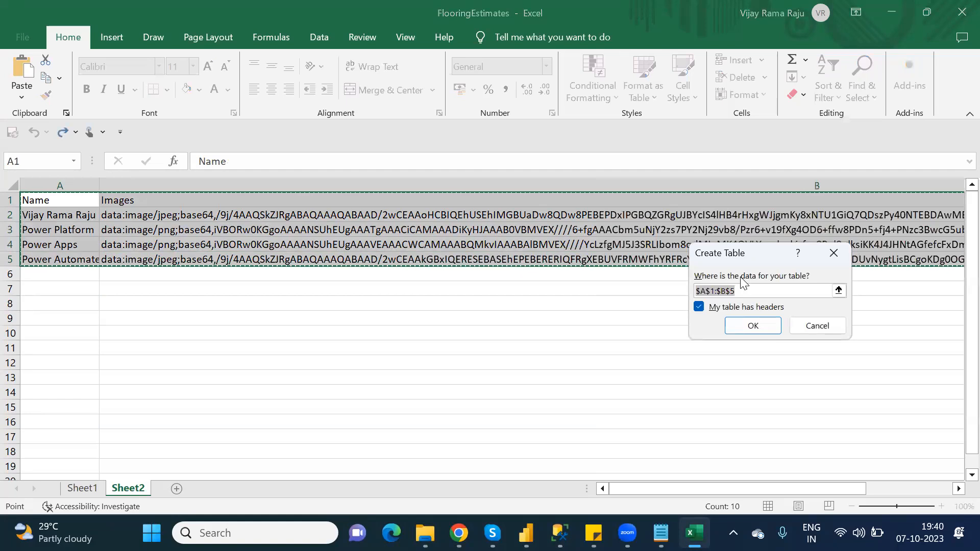
{"action": "left_click", "coordinate": [757, 326]}
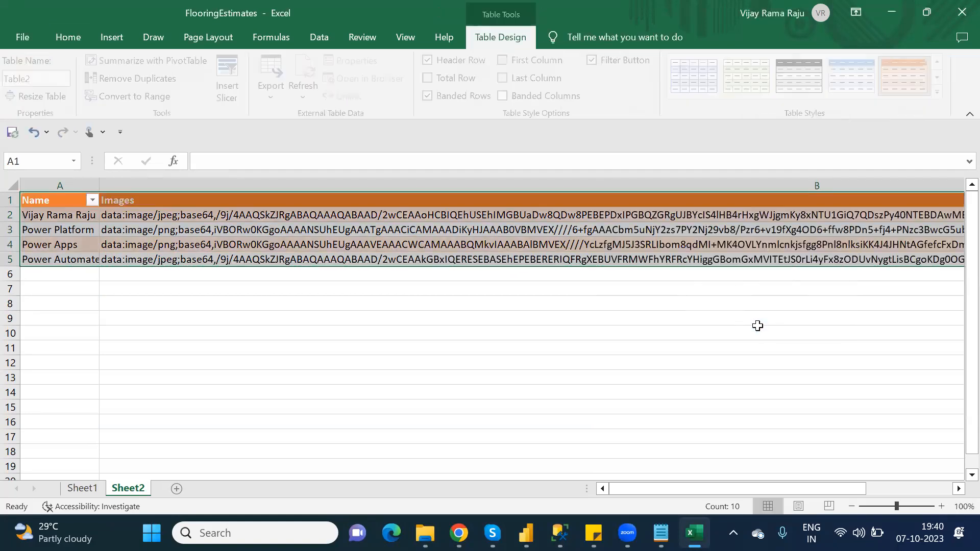
{"action": "left_click", "coordinate": [362, 331]}
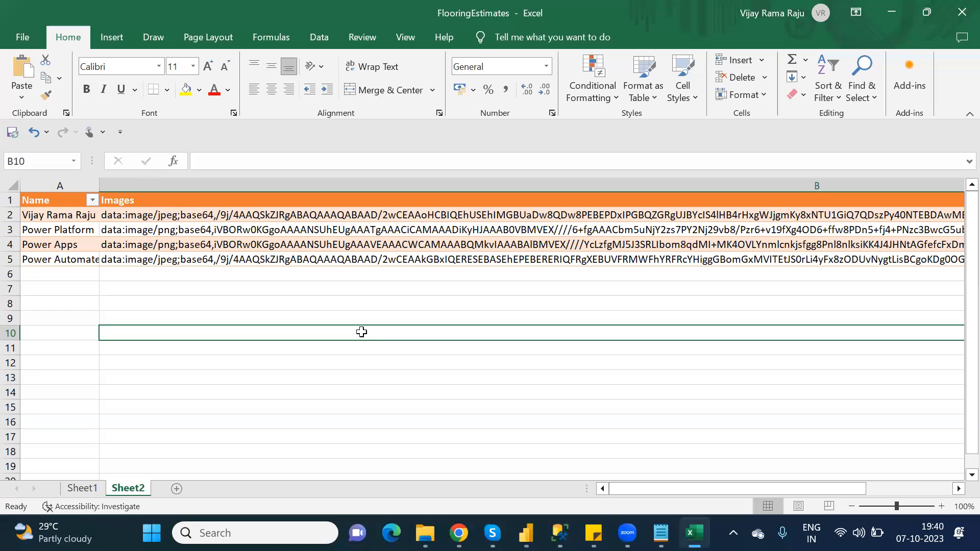
- In the Power Apps editor, insert a vertical gallery on BlankScreen_2 and move it below the header to Y 90
{"action": "left_click", "coordinate": [958, 21]}
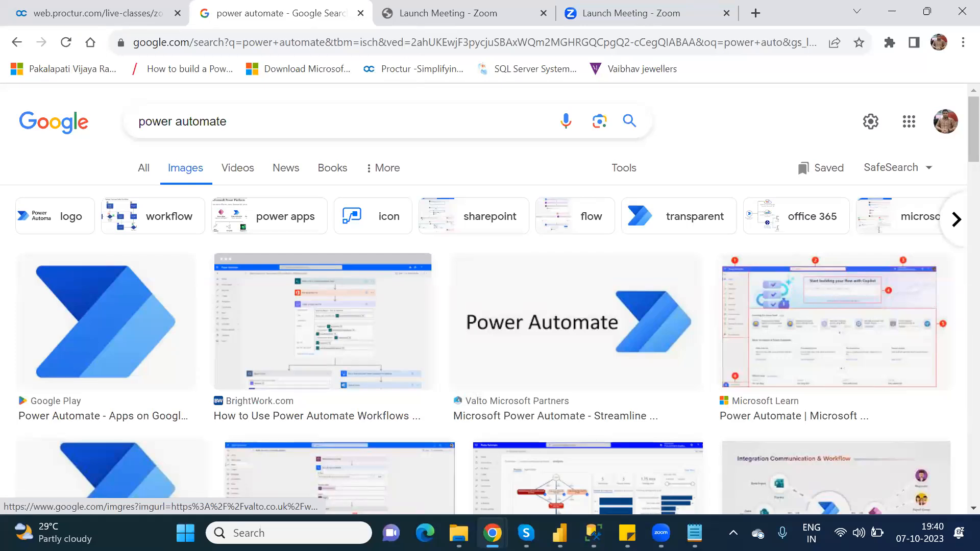
{"action": "left_click", "coordinate": [492, 534]}
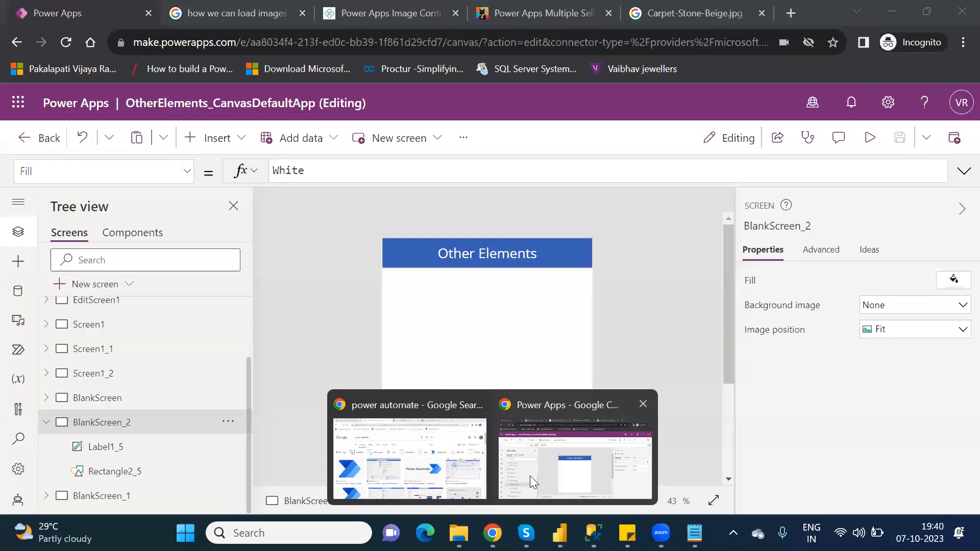
{"action": "left_click", "coordinate": [530, 475]}
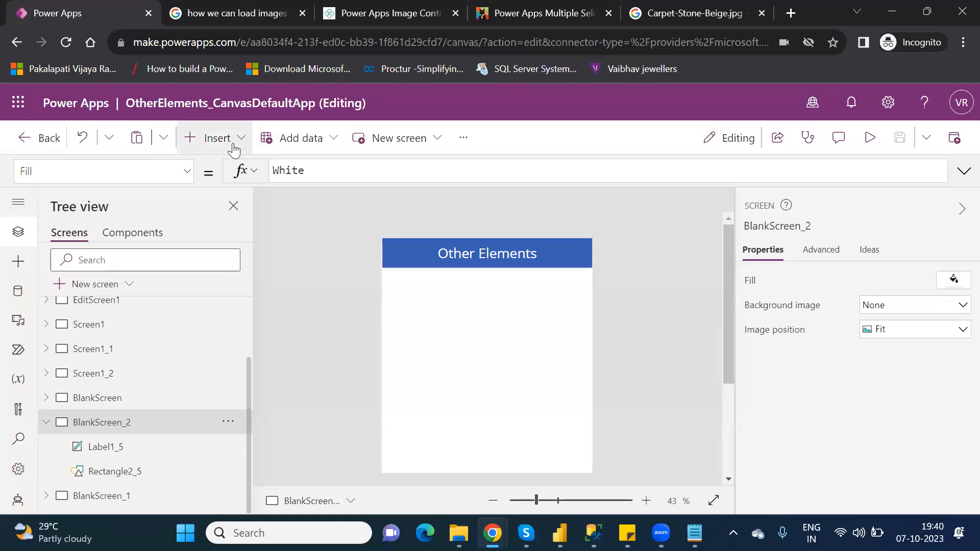
{"action": "left_click", "coordinate": [234, 149]}
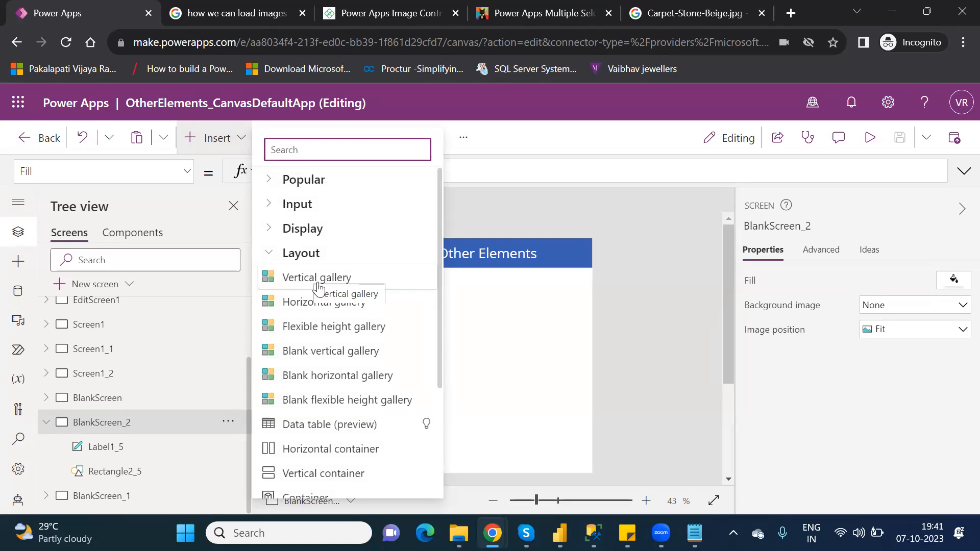
{"action": "left_click", "coordinate": [318, 283]}
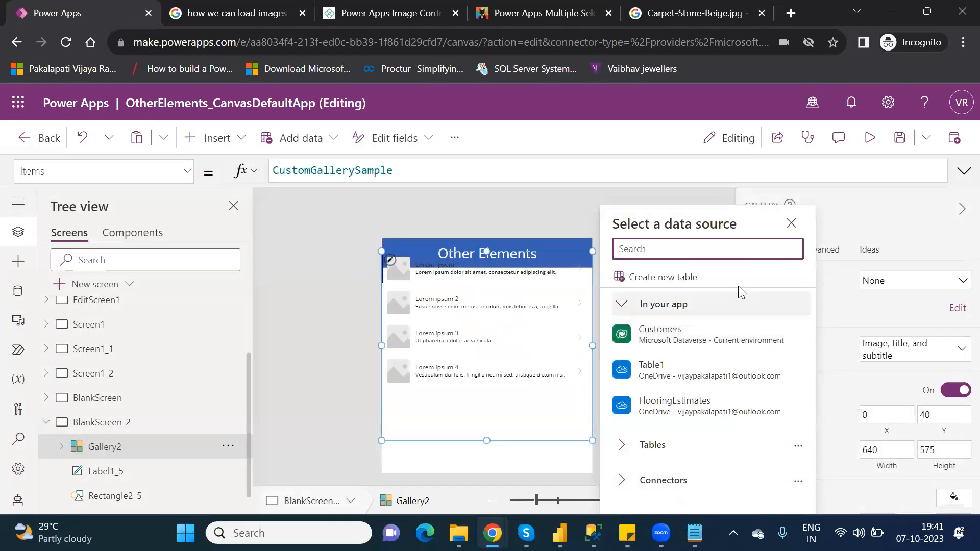
{"action": "left_click", "coordinate": [516, 251]}
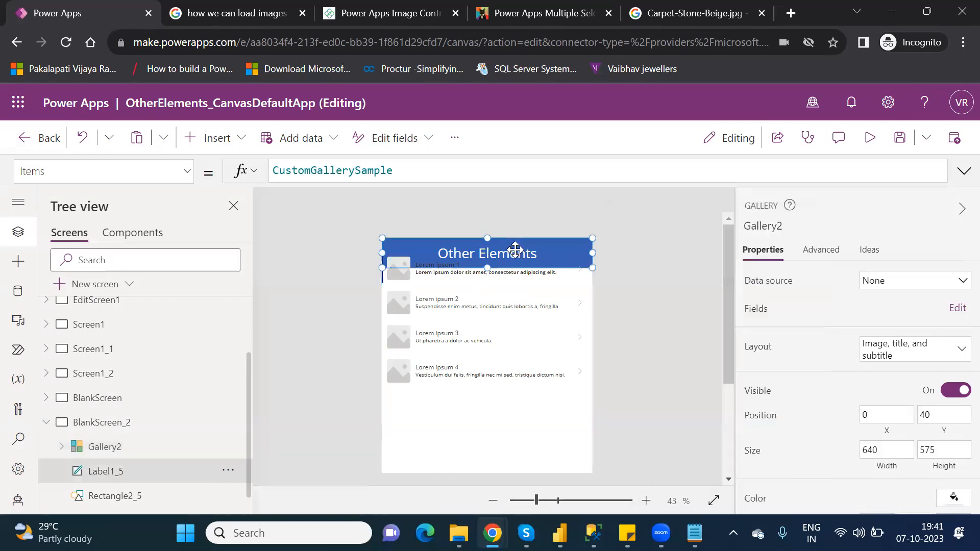
{"action": "left_click", "coordinate": [483, 393]}
{"action": "left_click_drag", "start_coordinate": [482, 393], "coordinate": [489, 411]}
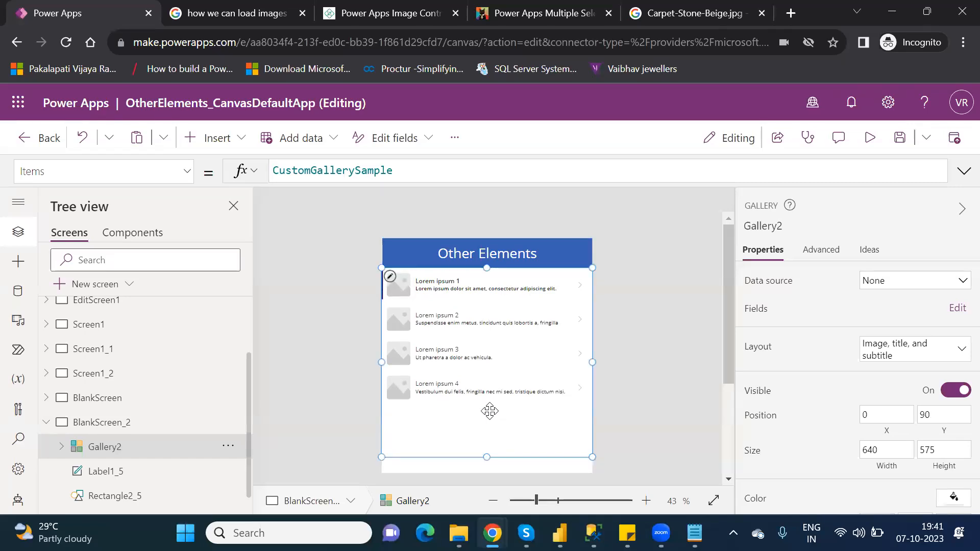
- Set the gallery's data source to Table2 from FlooringEstimates.xlsx through the OneDrive connector
{"action": "left_click", "coordinate": [884, 285]}
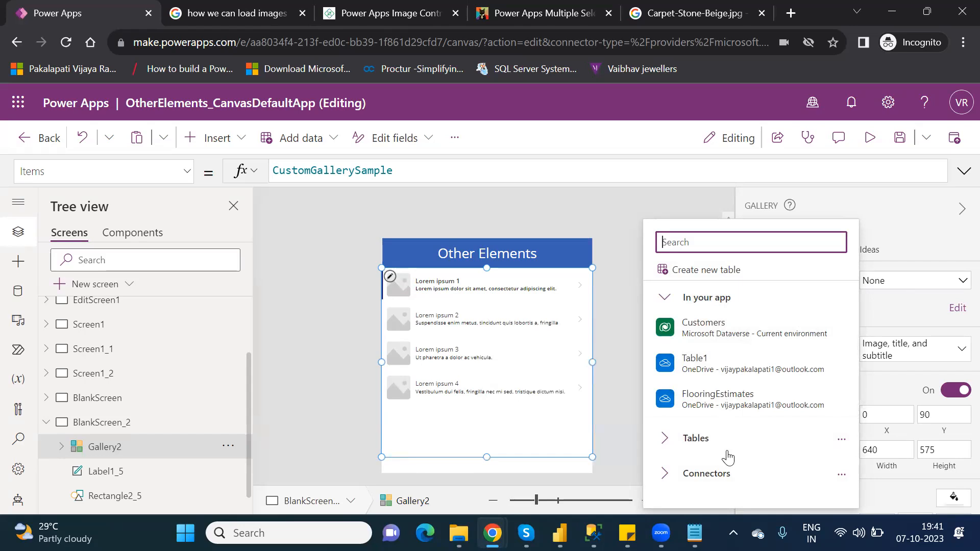
{"action": "left_click", "coordinate": [666, 475]}
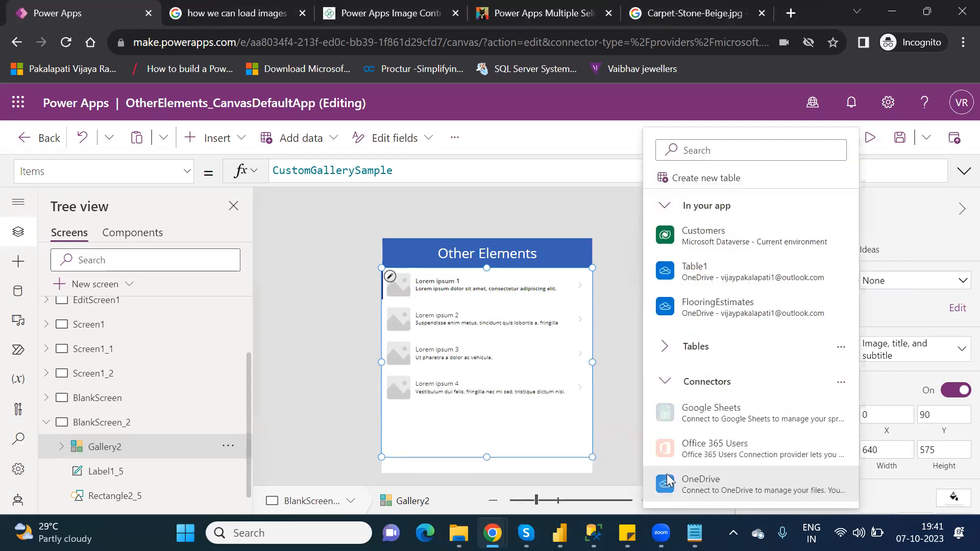
{"action": "left_click", "coordinate": [734, 479]}
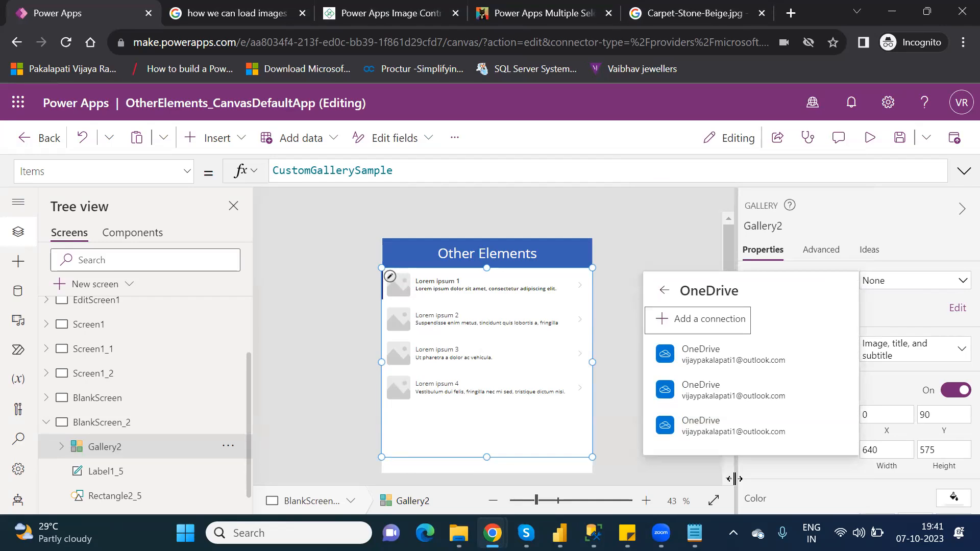
{"action": "left_click", "coordinate": [717, 428]}
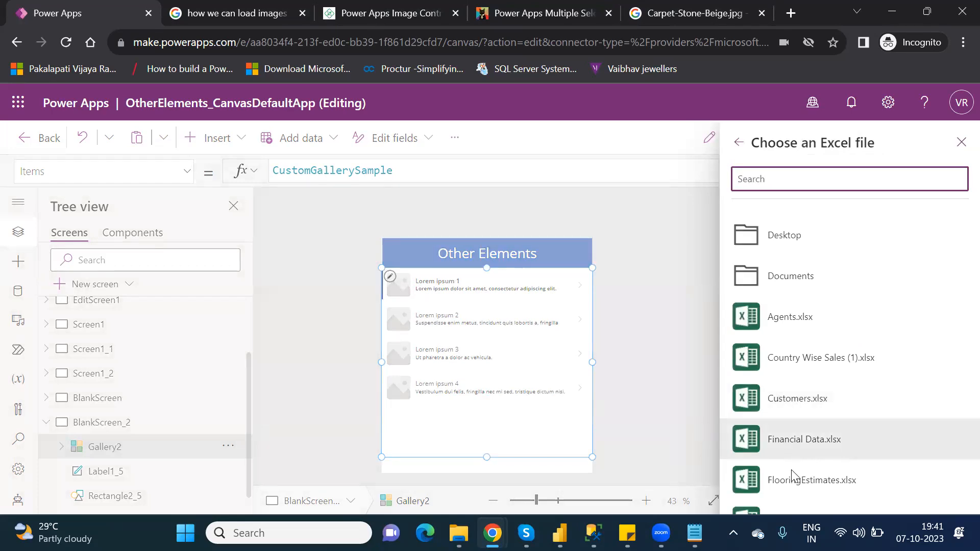
{"action": "left_click", "coordinate": [800, 482]}
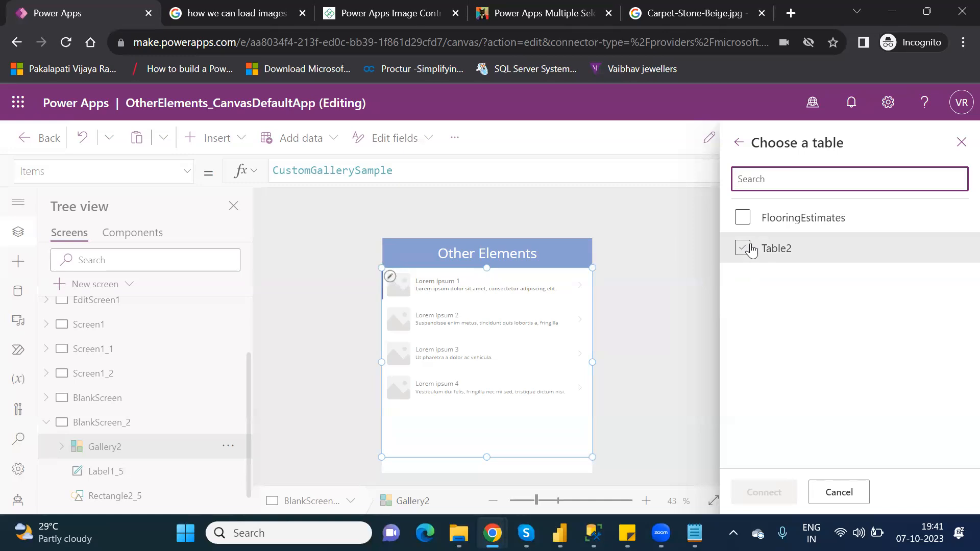
{"action": "left_click", "coordinate": [779, 491]}
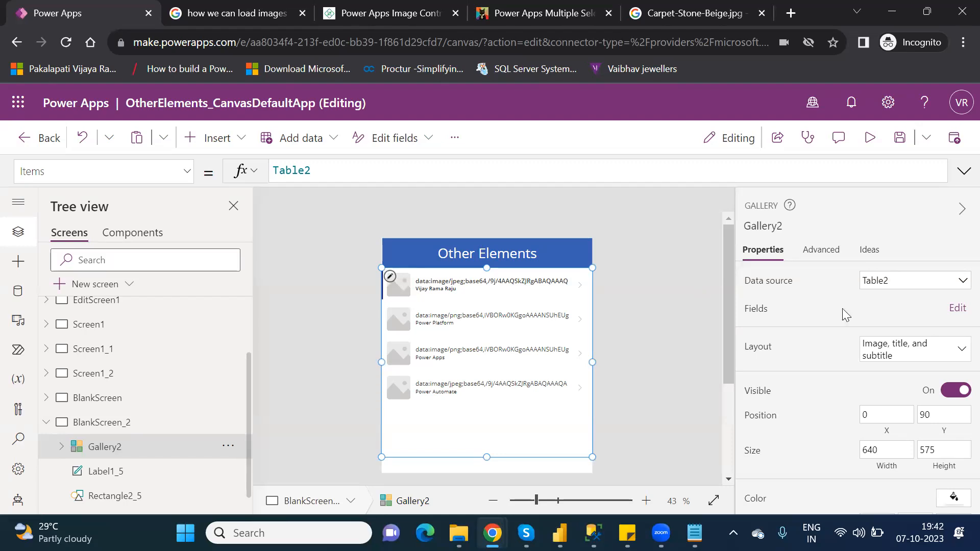
- Edit the gallery fields so the title shows Name and the subtitle shows Images
{"action": "left_click", "coordinate": [958, 309]}
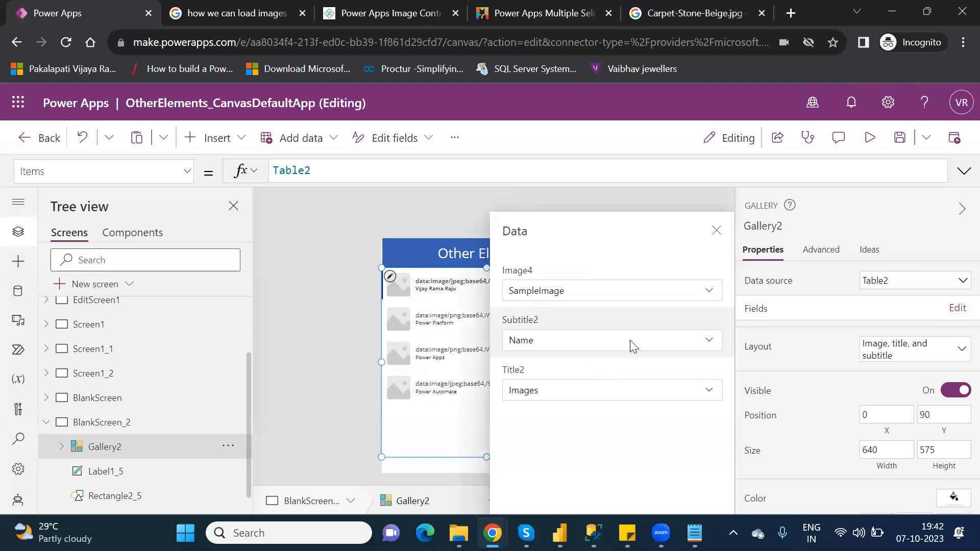
{"action": "left_click", "coordinate": [638, 391]}
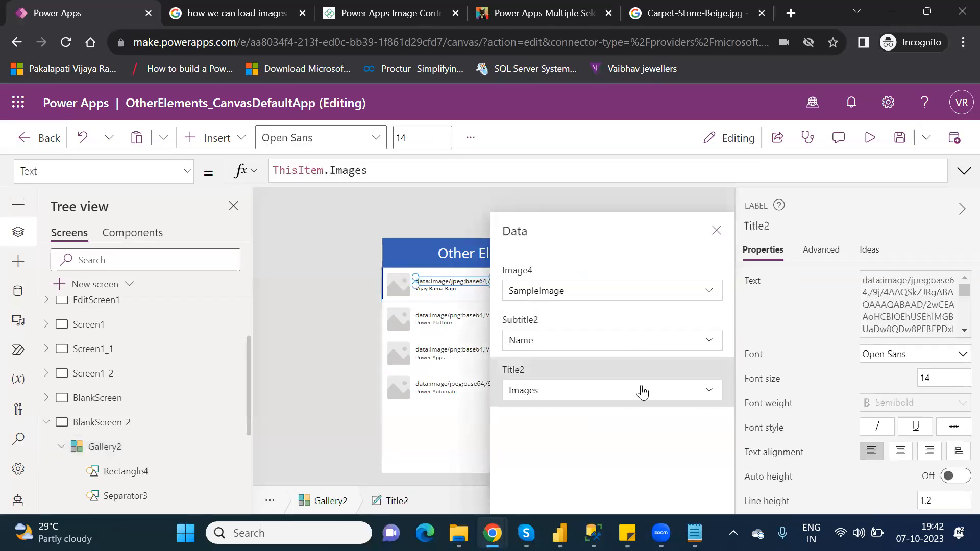
{"action": "left_click", "coordinate": [709, 392]}
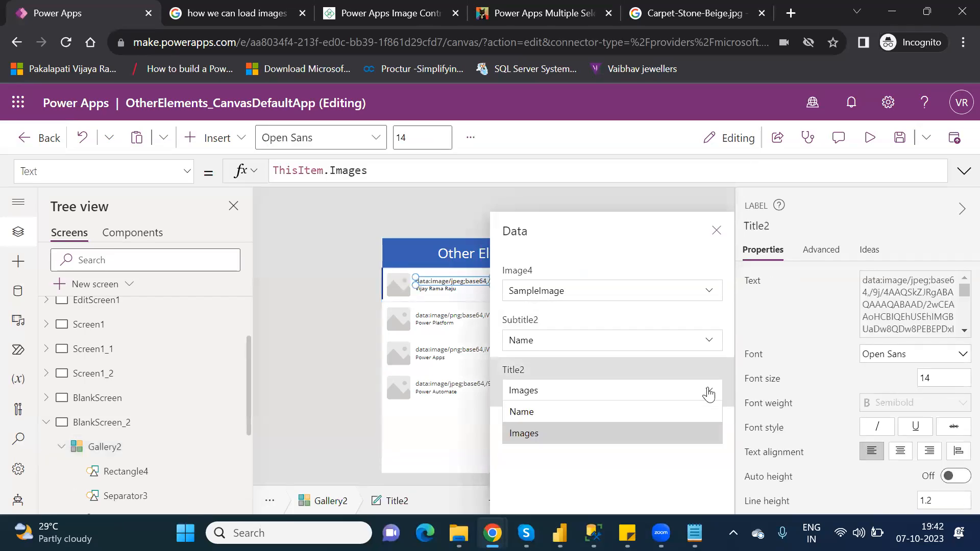
{"action": "left_click", "coordinate": [595, 417]}
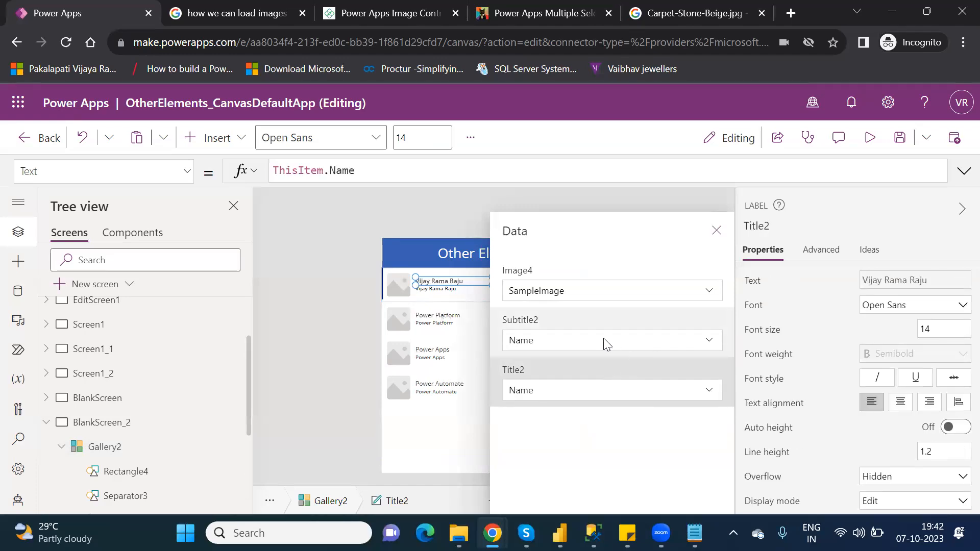
{"action": "left_click", "coordinate": [714, 345]}
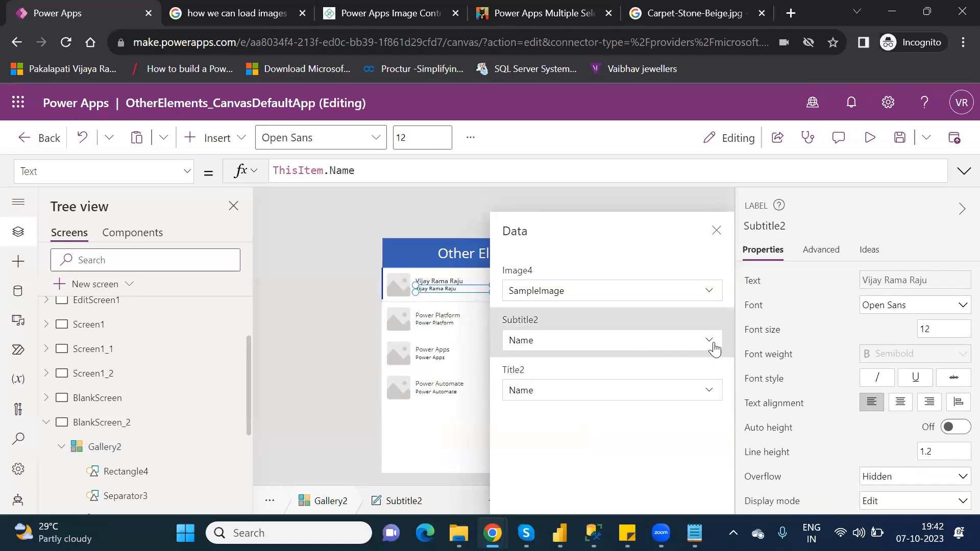
{"action": "left_click", "coordinate": [713, 345]}
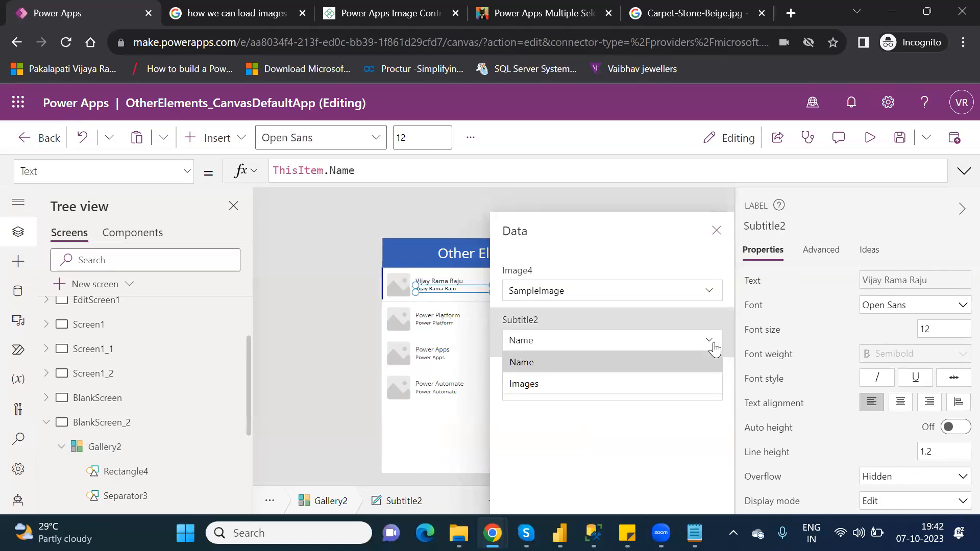
{"action": "left_click", "coordinate": [569, 386]}
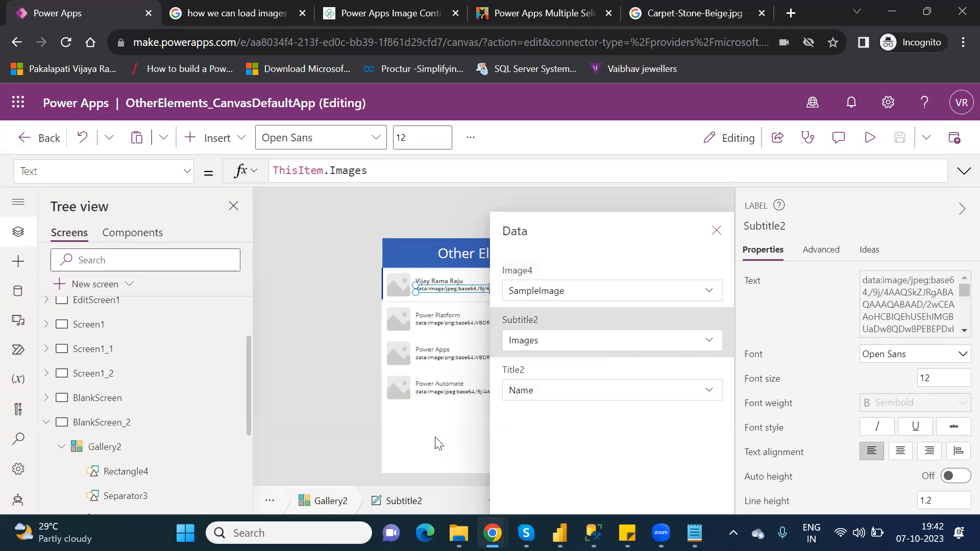
- Change the gallery layout to Image and title
{"action": "left_click", "coordinate": [156, 458]}
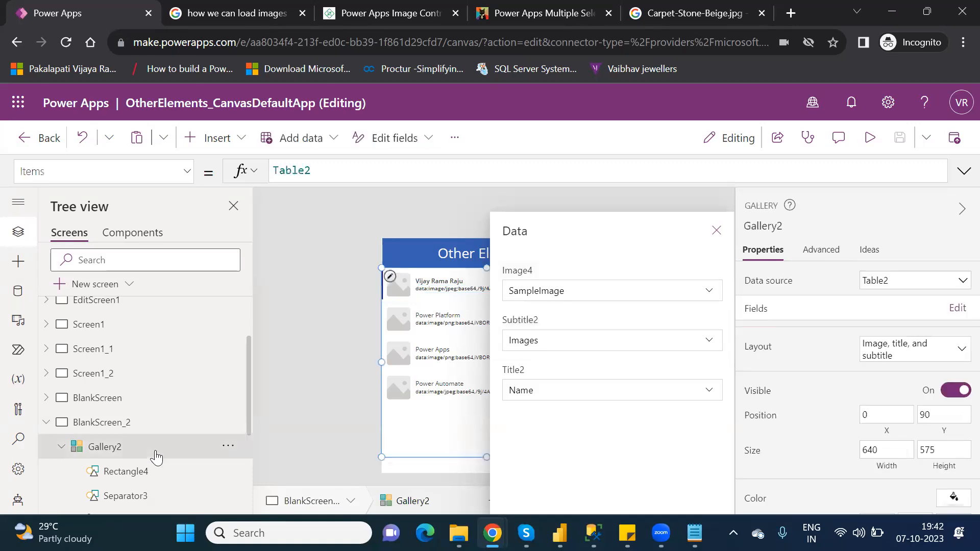
{"action": "left_click", "coordinate": [939, 355]}
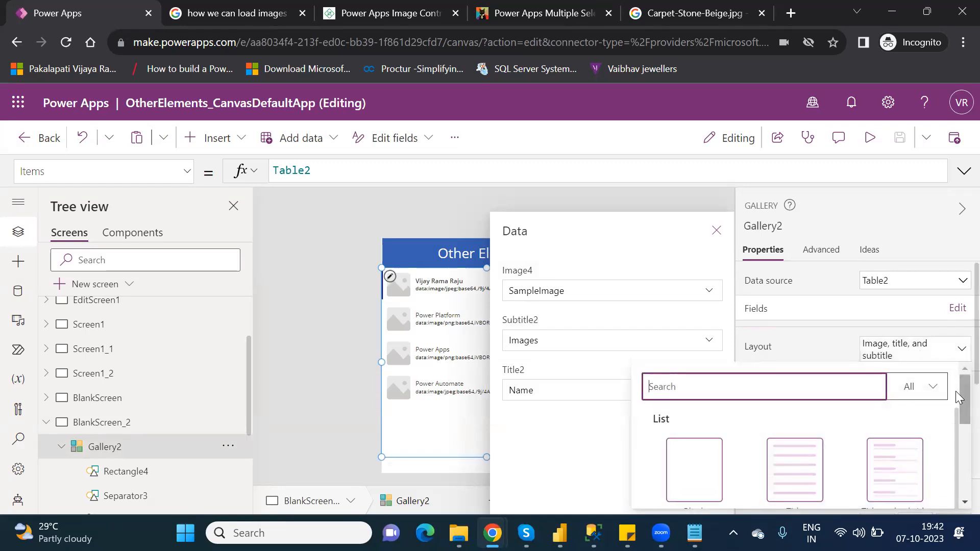
{"action": "left_click_drag", "start_coordinate": [956, 391], "coordinate": [956, 453]}
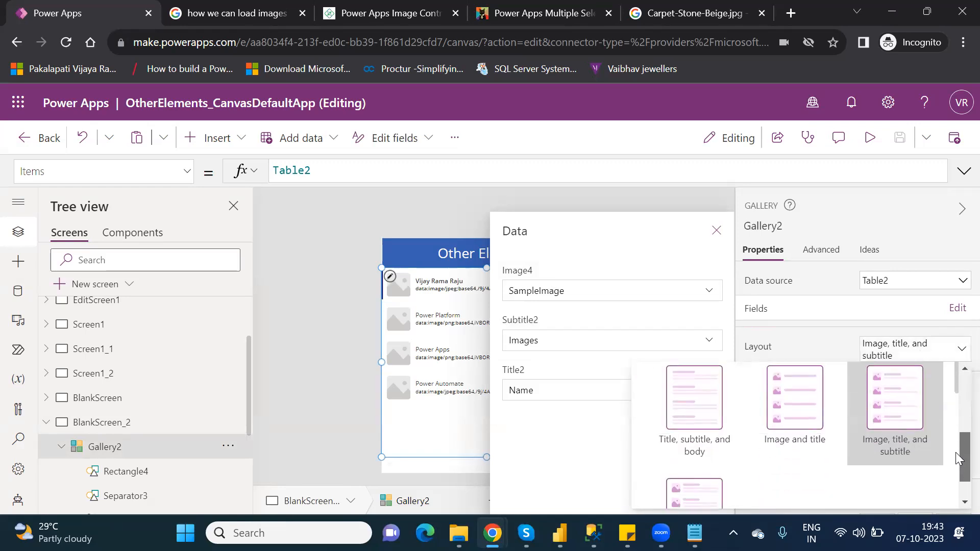
{"action": "left_click", "coordinate": [778, 407]}
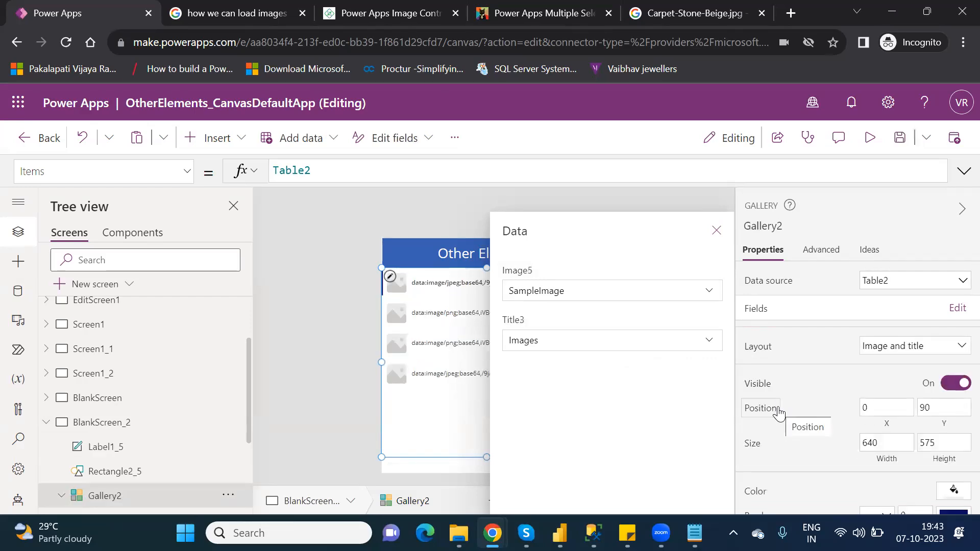
- Set the gallery's title field to Name and close the Data pane
{"action": "left_click", "coordinate": [712, 345]}
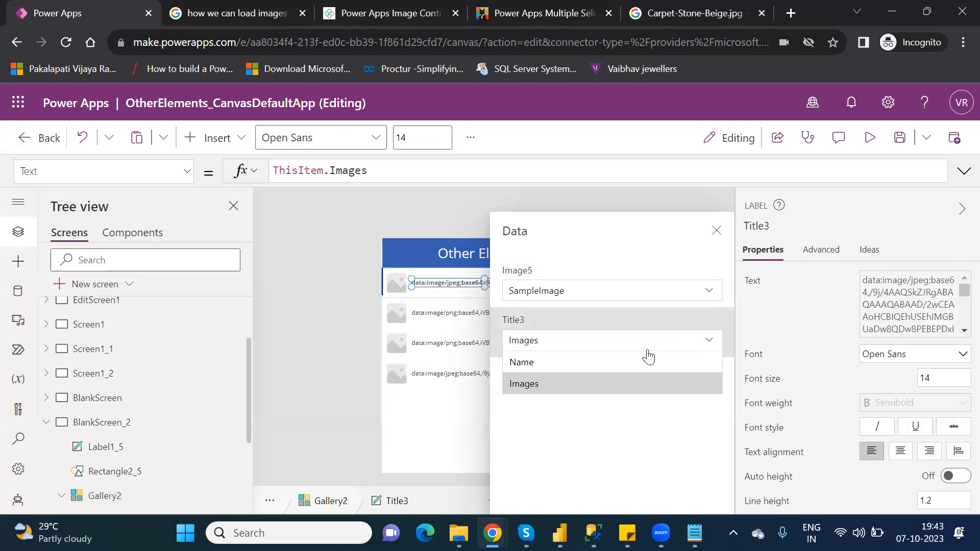
{"action": "left_click", "coordinate": [618, 361]}
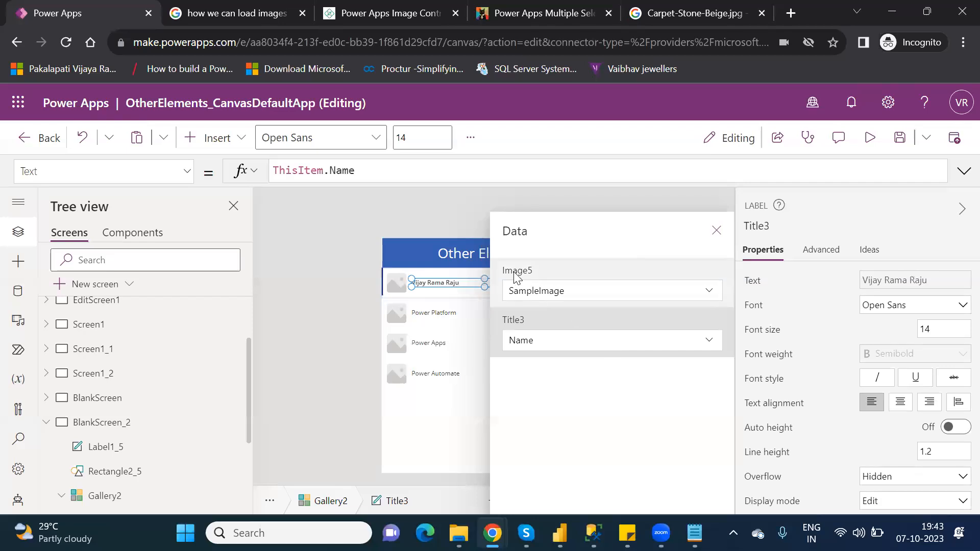
{"action": "left_click", "coordinate": [712, 294]}
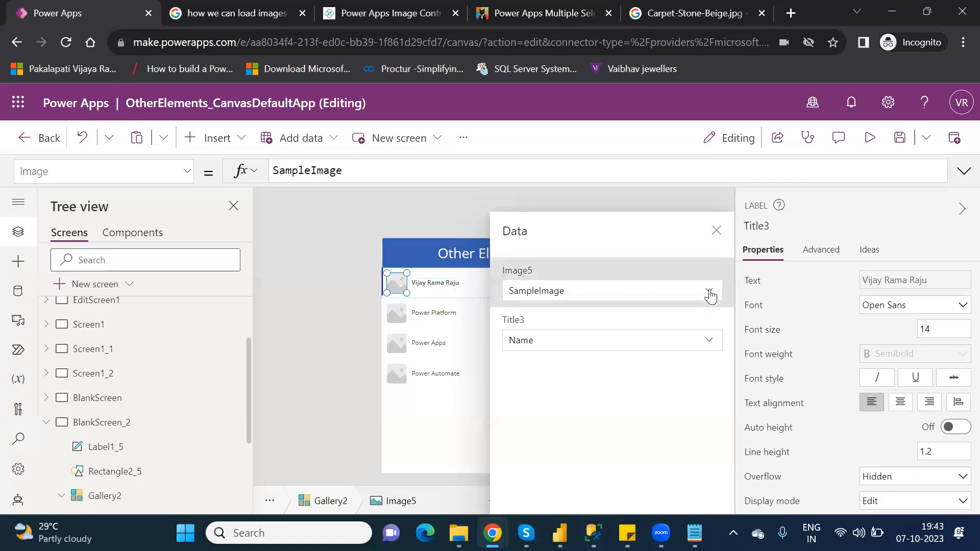
{"action": "left_click", "coordinate": [711, 295]}
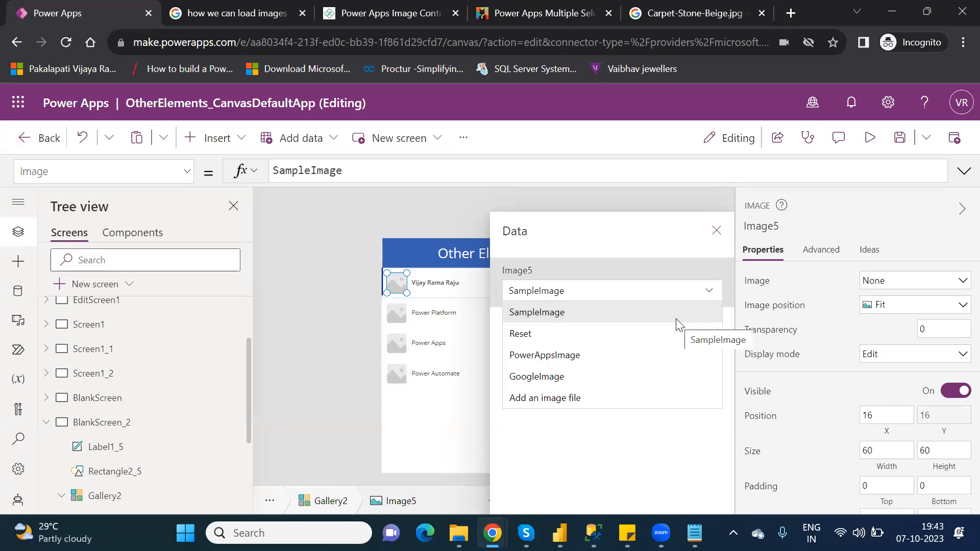
{"action": "left_click", "coordinate": [659, 453]}
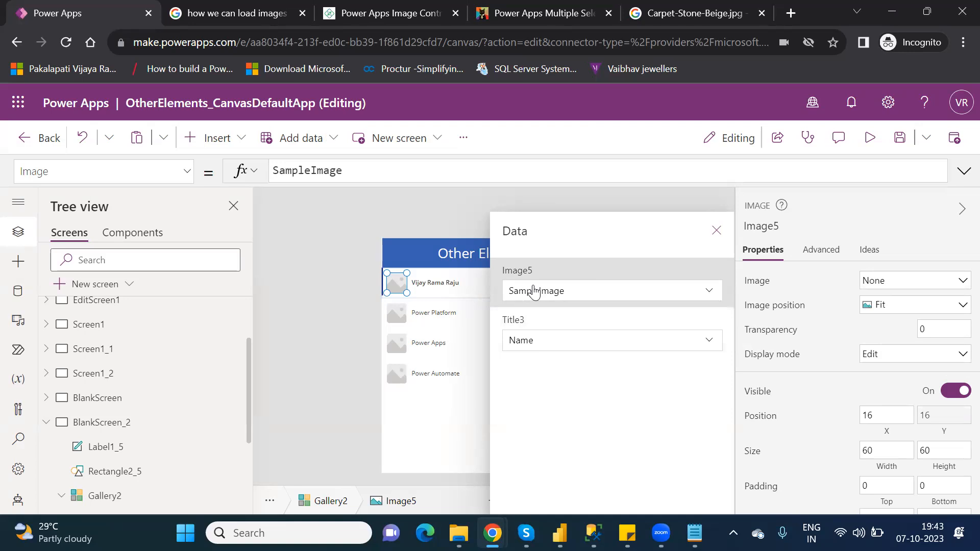
{"action": "left_click", "coordinate": [716, 231]}
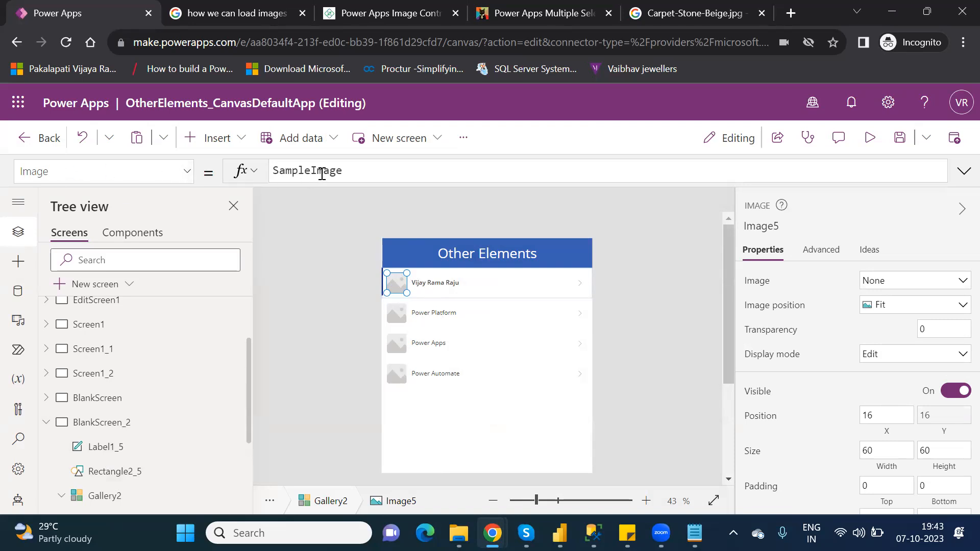
- Set the gallery image's Image property to ThisItem.Images
{"action": "double_click", "coordinate": [322, 171]}
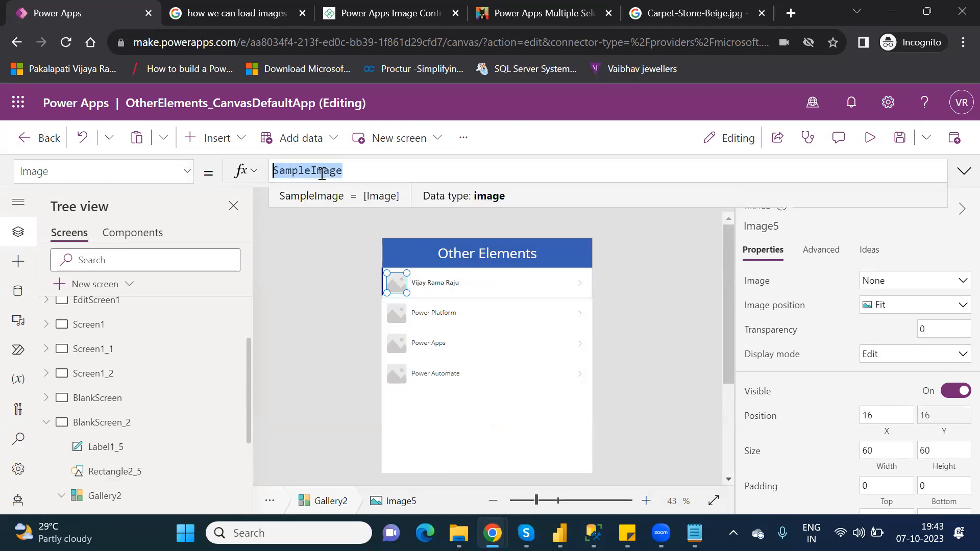
{"action": "key", "text": "BackSpace"}
{"action": "type", "text": "this"}
{"action": "key", "text": "Down"}
{"action": "key", "text": "Down"}
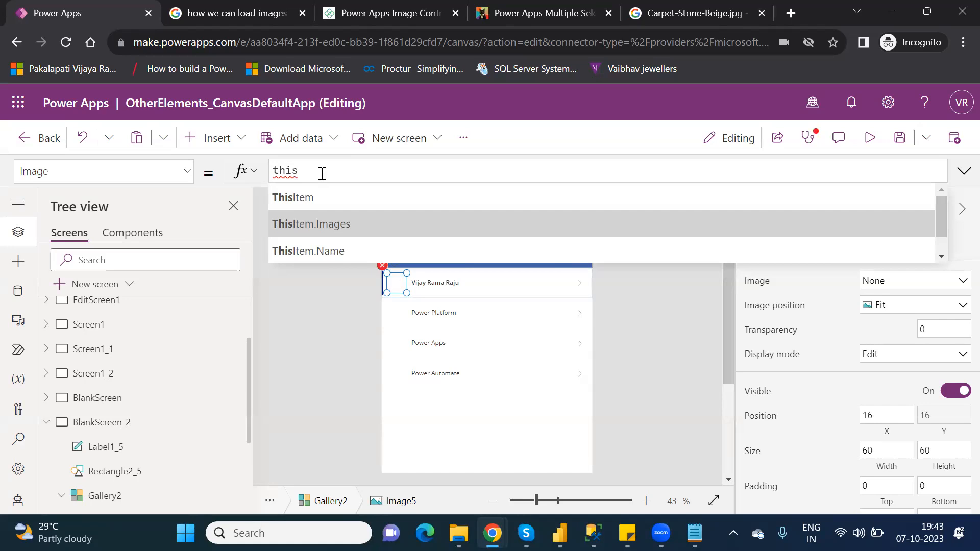
{"action": "key", "text": "Tab"}
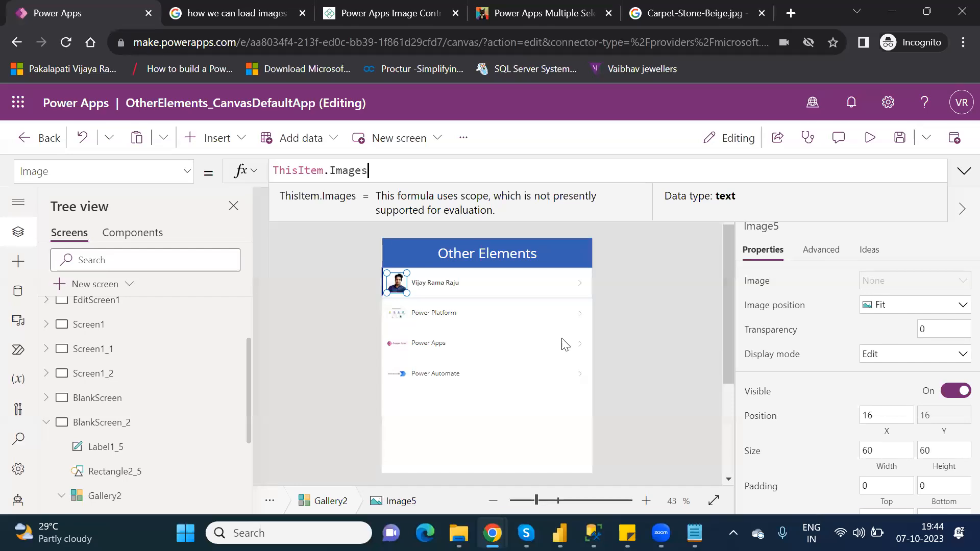
- Preview the app to check the gallery's names and images, then return to the editor
{"action": "left_click", "coordinate": [407, 314]}
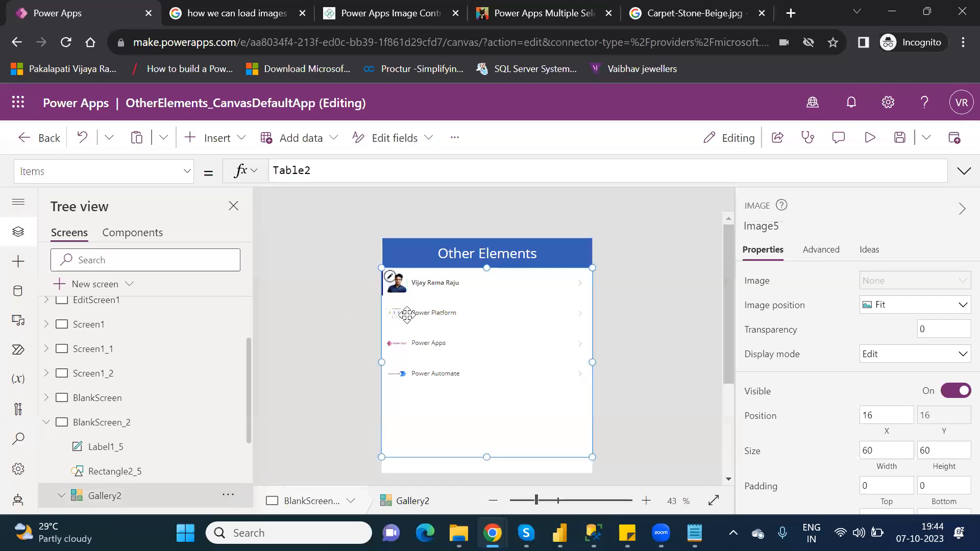
{"action": "left_click", "coordinate": [398, 286]}
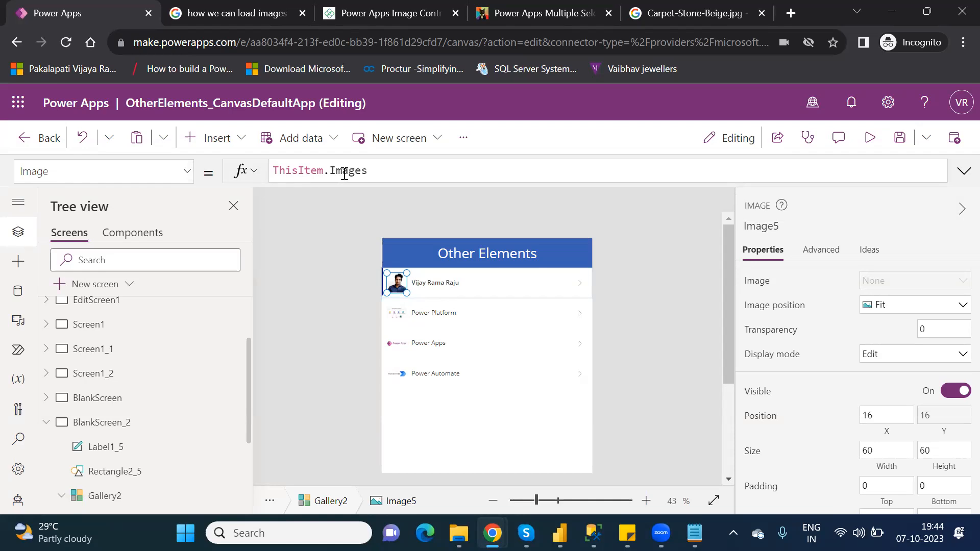
{"action": "left_click_drag", "start_coordinate": [376, 172], "coordinate": [273, 163]}
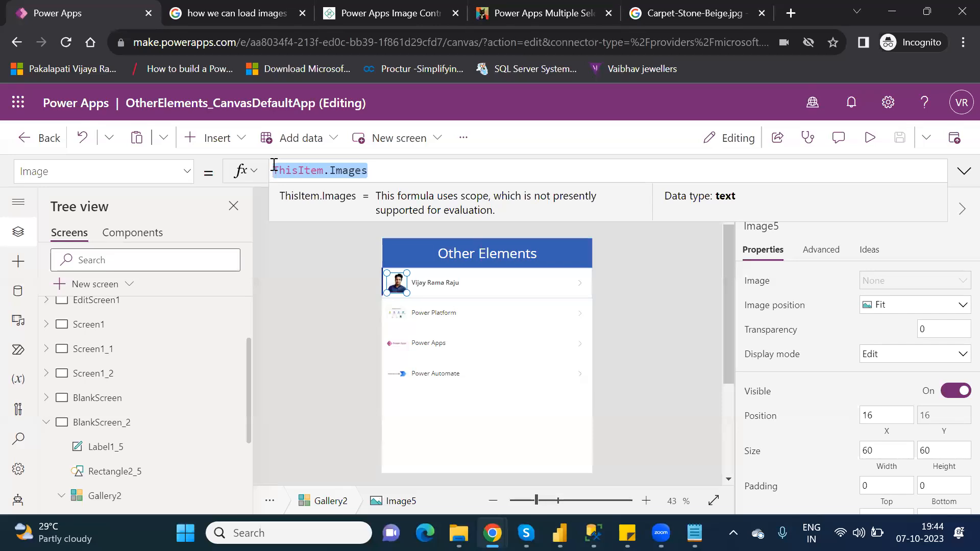
{"action": "left_click", "coordinate": [870, 137]}
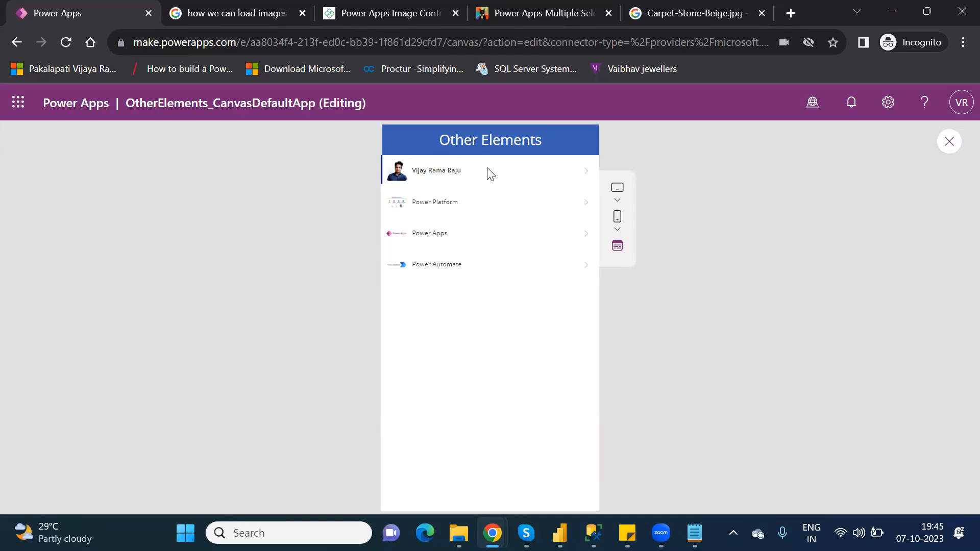
{"action": "left_click", "coordinate": [951, 148]}
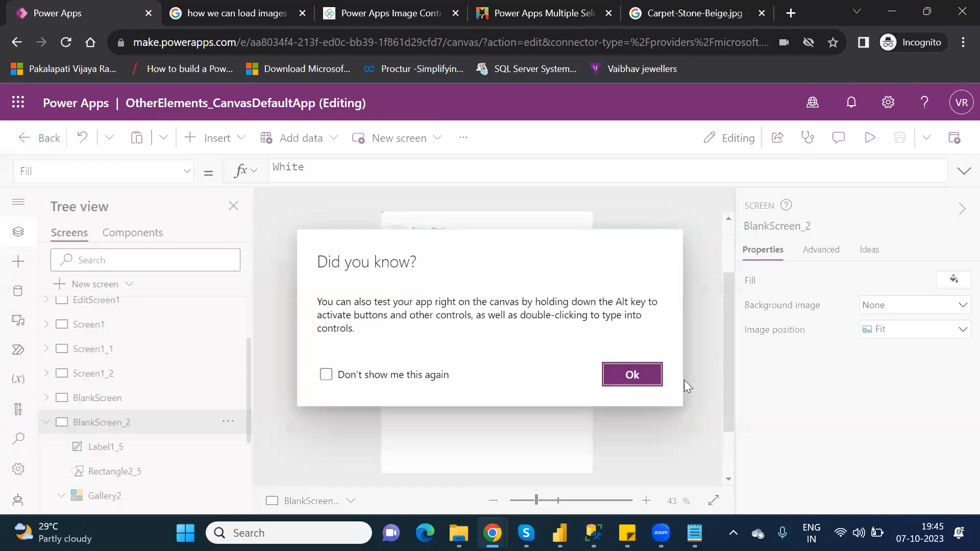
{"action": "left_click", "coordinate": [644, 376]}
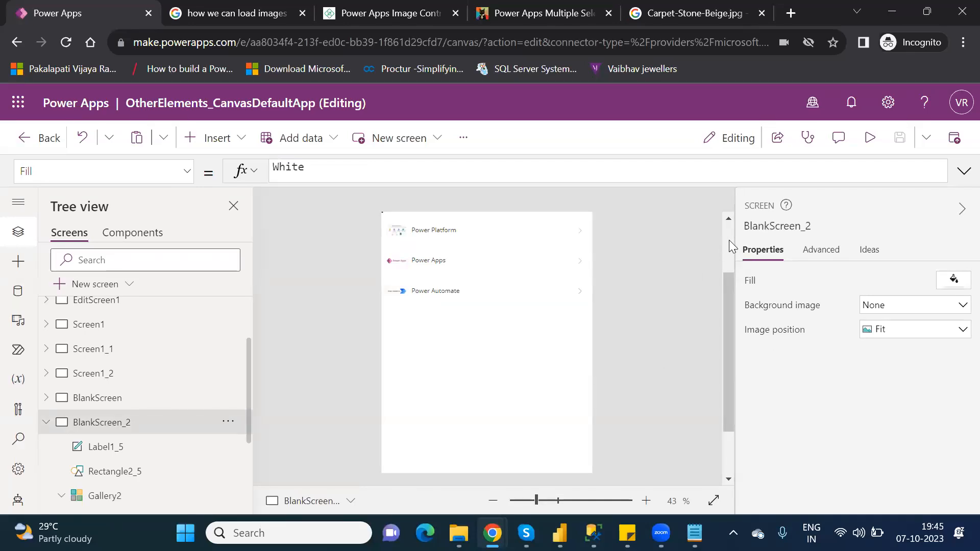
{"action": "scroll", "coordinate": [729, 240], "scroll_direction": "up", "scroll_amount": 2}
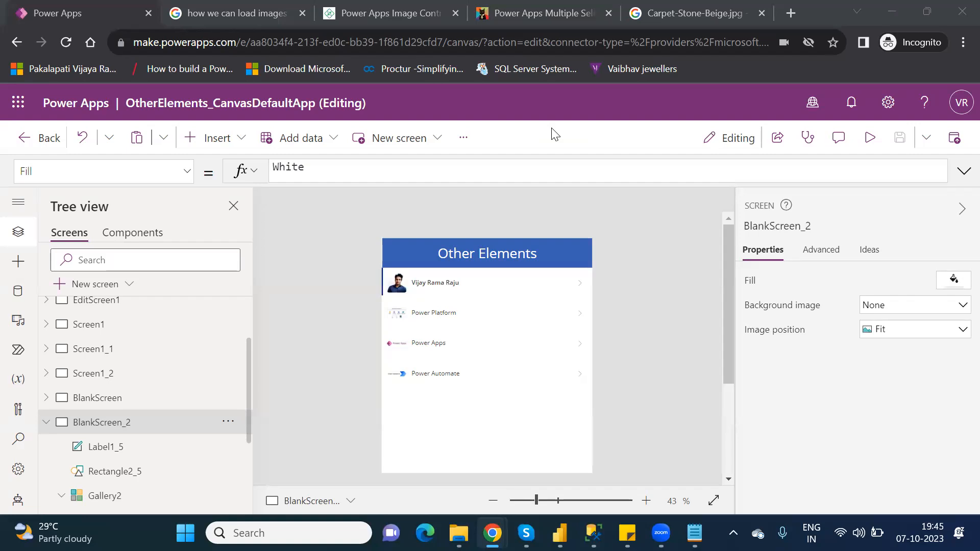
- Insert a column chart on BlankScreen_2
{"action": "left_click", "coordinate": [219, 143]}
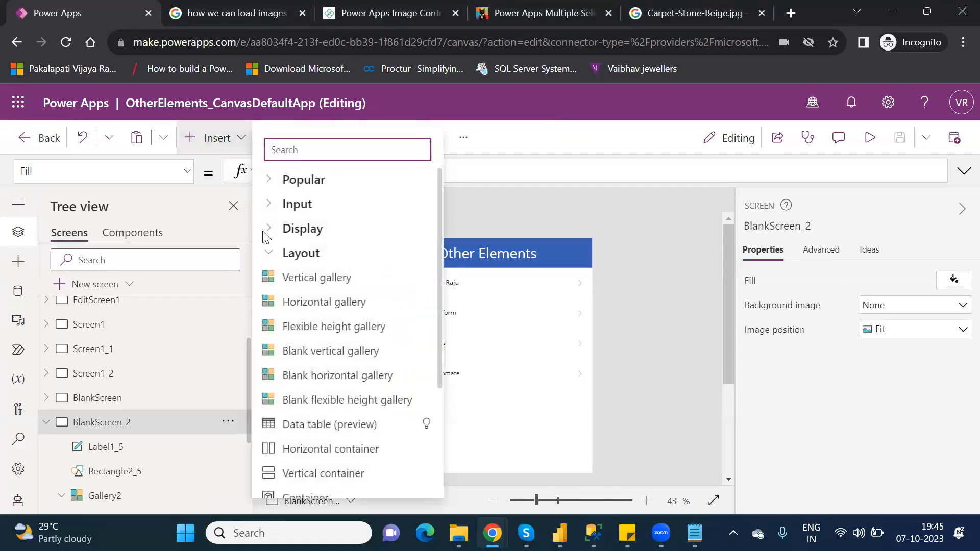
{"action": "left_click", "coordinate": [272, 257]}
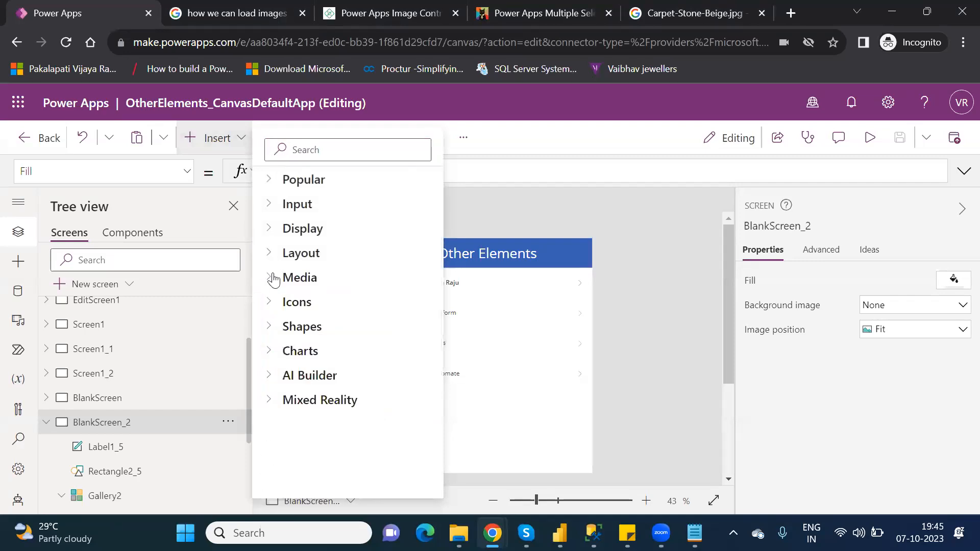
{"action": "left_click", "coordinate": [273, 278]}
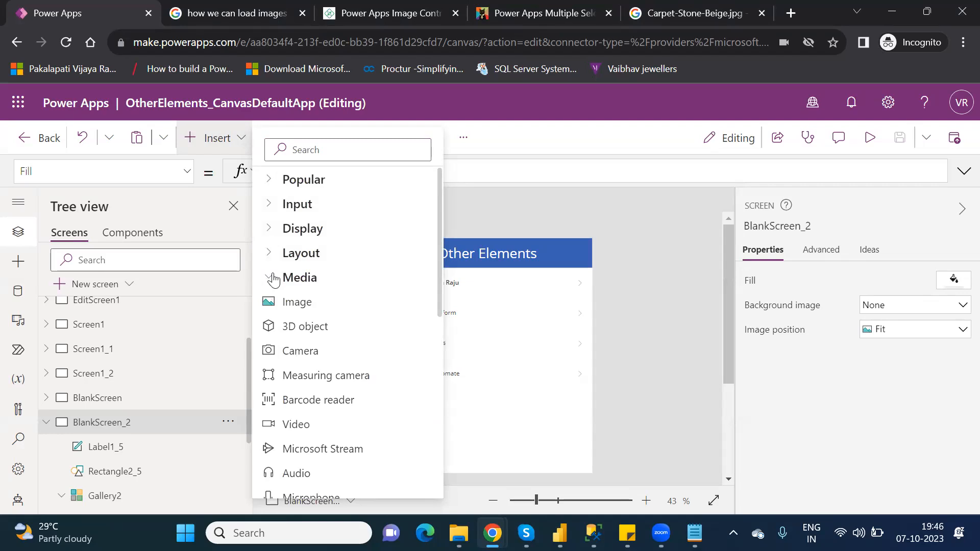
{"action": "left_click", "coordinate": [273, 278]}
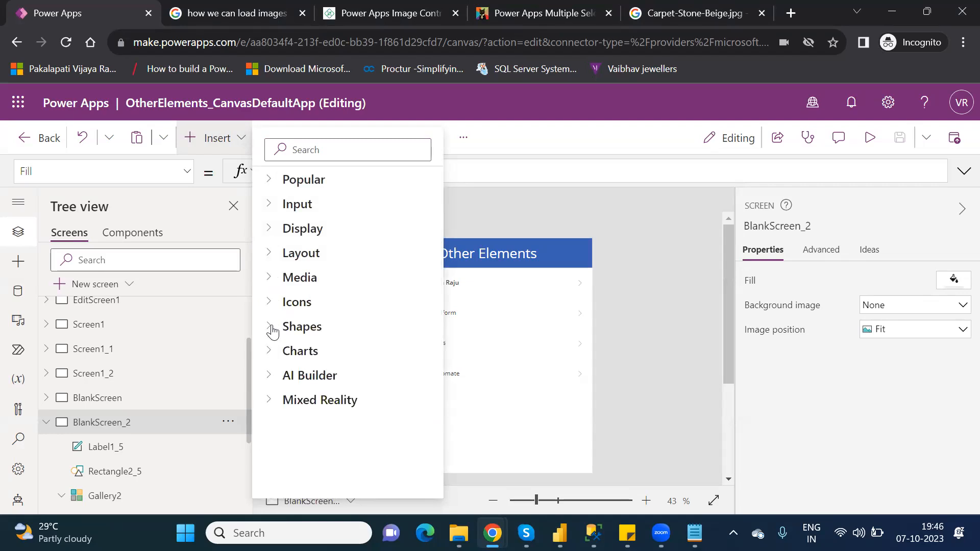
{"action": "left_click", "coordinate": [273, 329]}
{"action": "left_click", "coordinate": [273, 329]}
{"action": "left_click", "coordinate": [271, 354]}
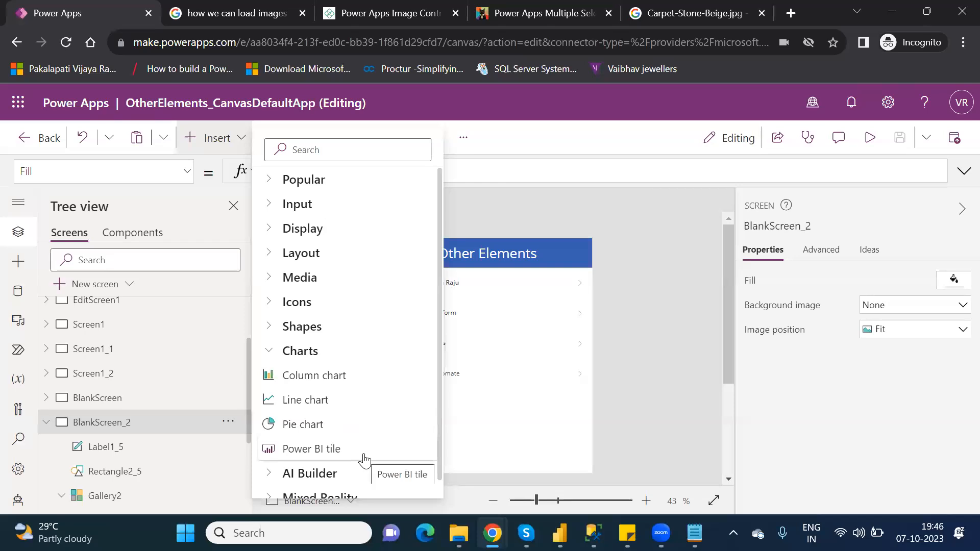
{"action": "left_click", "coordinate": [339, 381]}
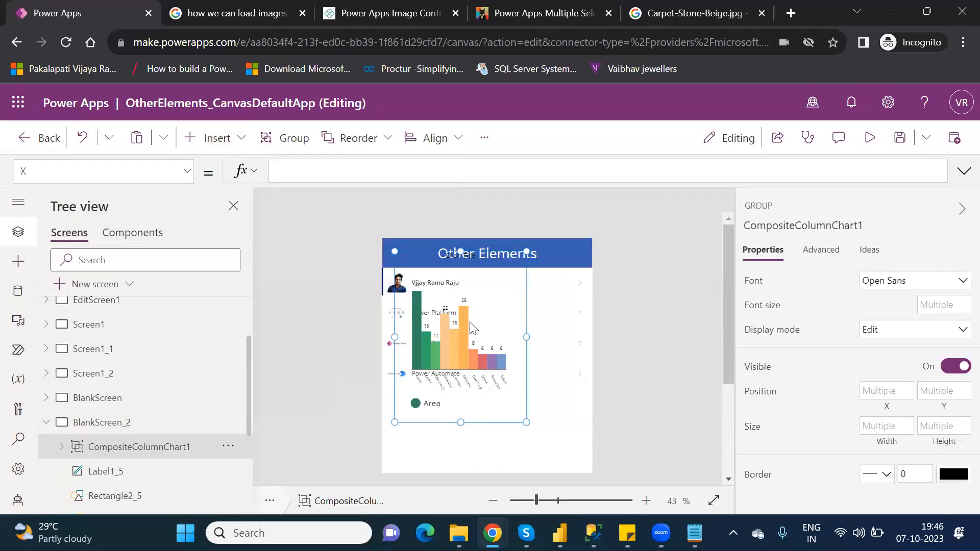
- Move the column chart below the gallery and widen it to span the screen
{"action": "left_click", "coordinate": [477, 404]}
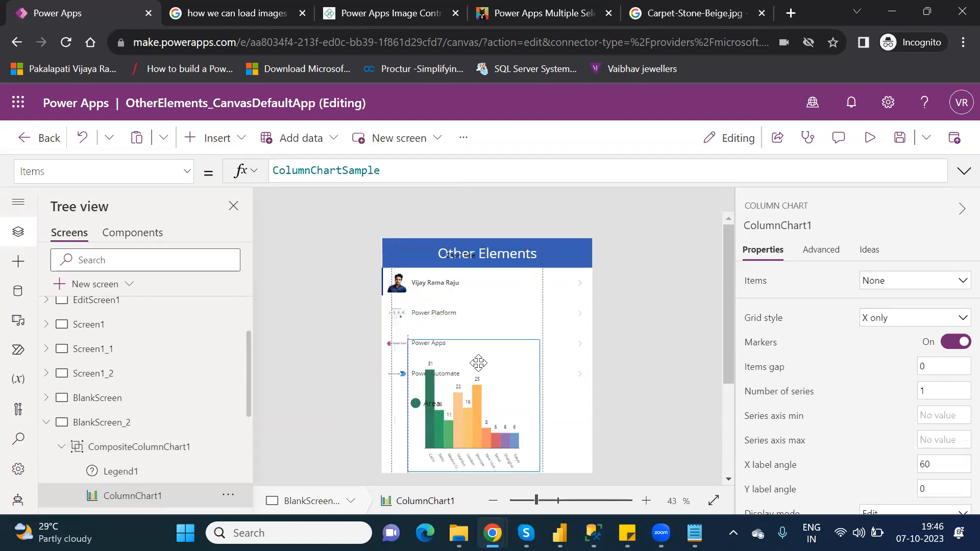
{"action": "left_click_drag", "start_coordinate": [478, 363], "coordinate": [474, 326]}
{"action": "left_click_drag", "start_coordinate": [734, 380], "coordinate": [741, 438]}
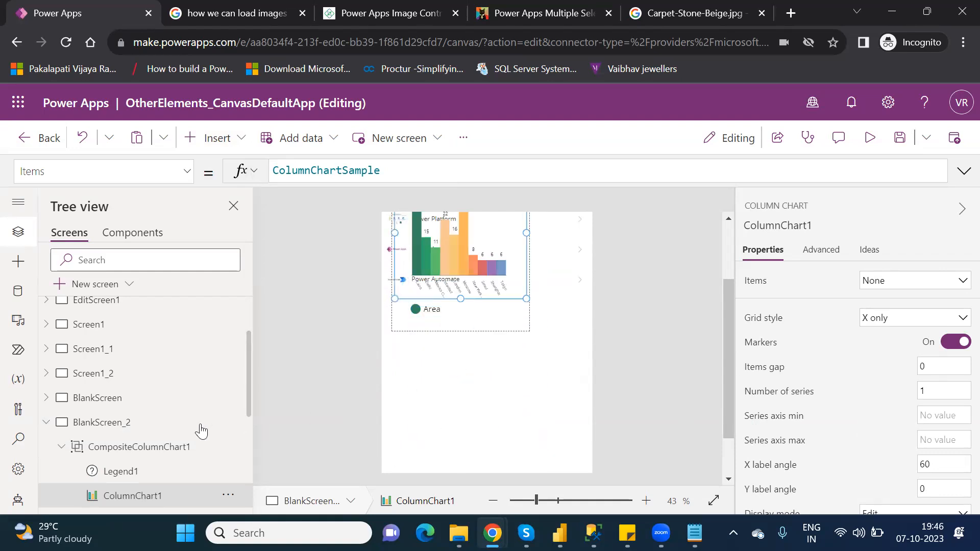
{"action": "left_click", "coordinate": [158, 450]}
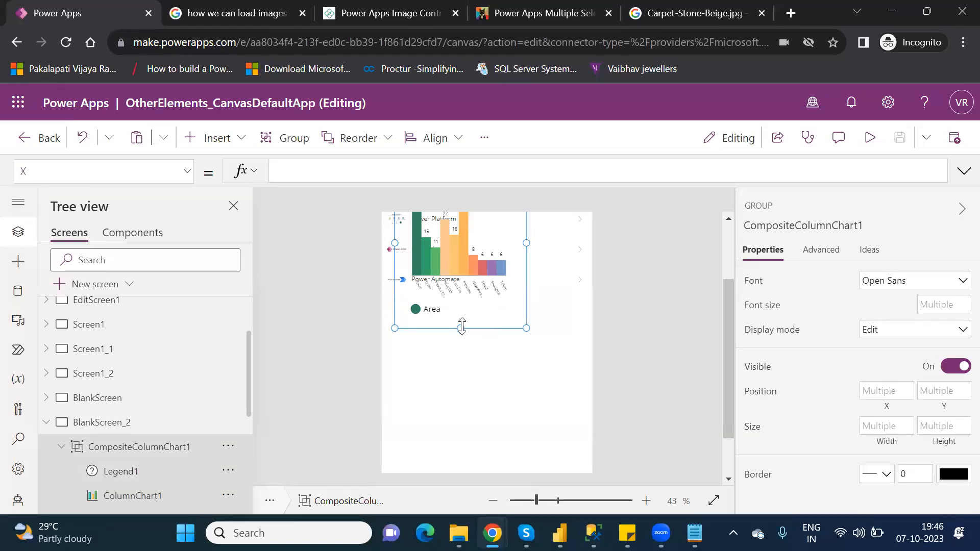
{"action": "left_click_drag", "start_coordinate": [457, 329], "coordinate": [451, 468]}
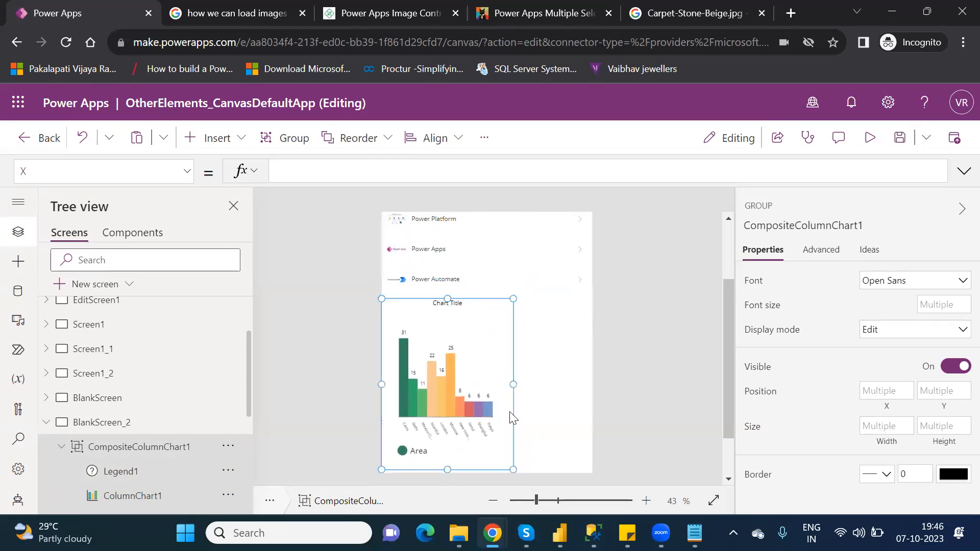
{"action": "left_click_drag", "start_coordinate": [513, 384], "coordinate": [587, 388]}
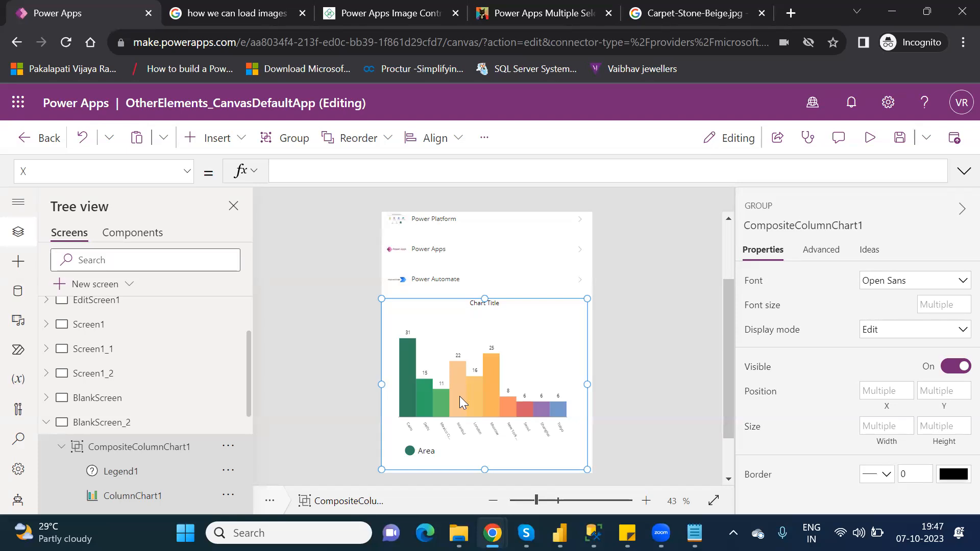
{"action": "left_click", "coordinate": [189, 178]}
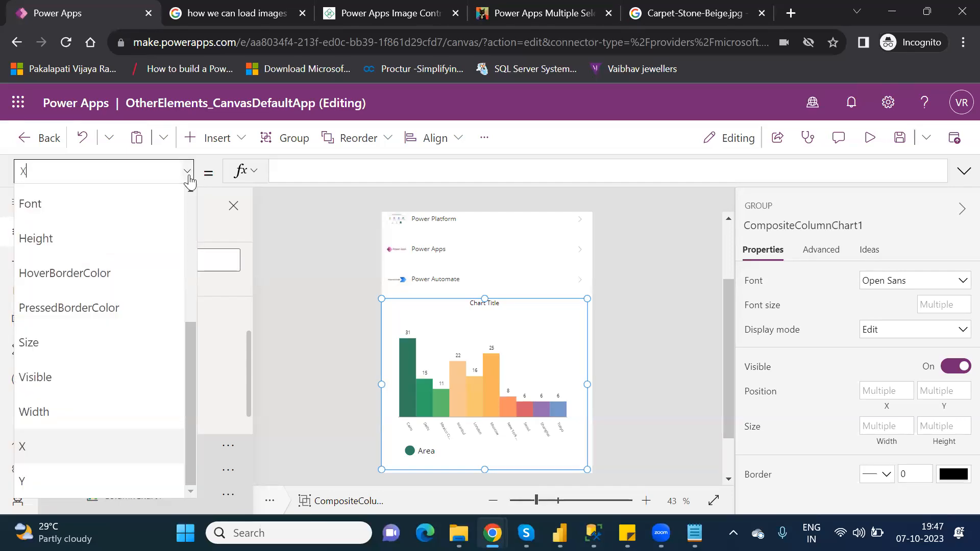
{"action": "left_click_drag", "start_coordinate": [191, 363], "coordinate": [212, 372]}
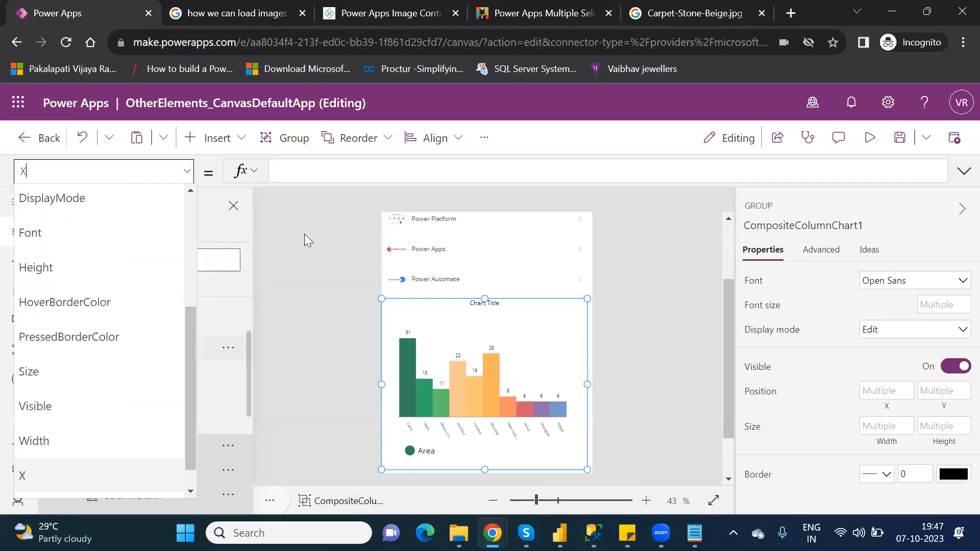
{"action": "left_click", "coordinate": [340, 164]}
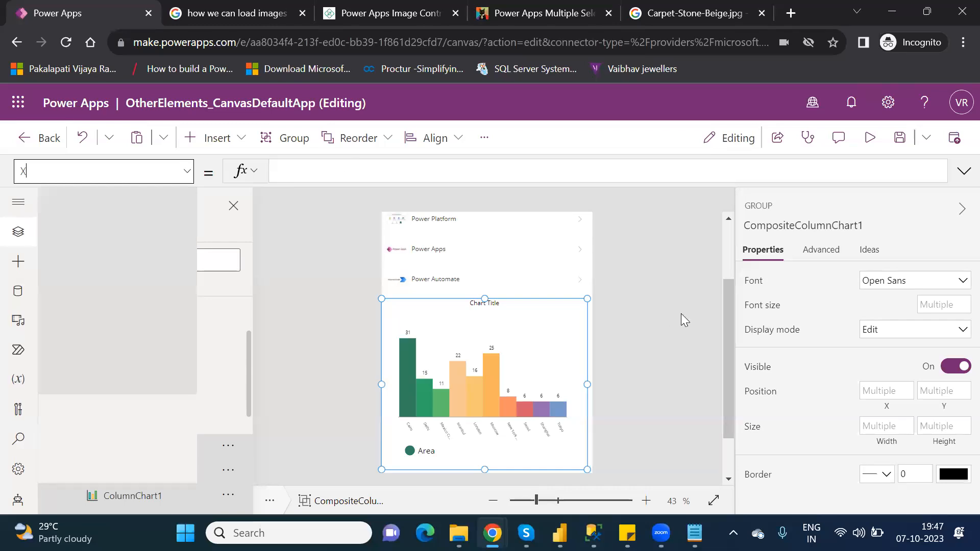
{"action": "scroll", "coordinate": [731, 254], "scroll_direction": "up", "scroll_amount": 3}
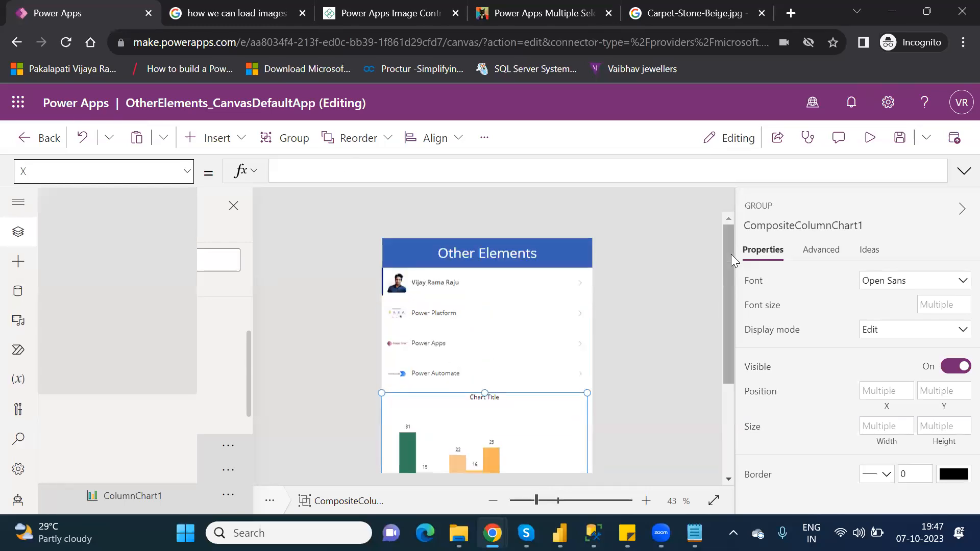
- Browse the icon controls available for insertion
{"action": "left_click", "coordinate": [228, 143]}
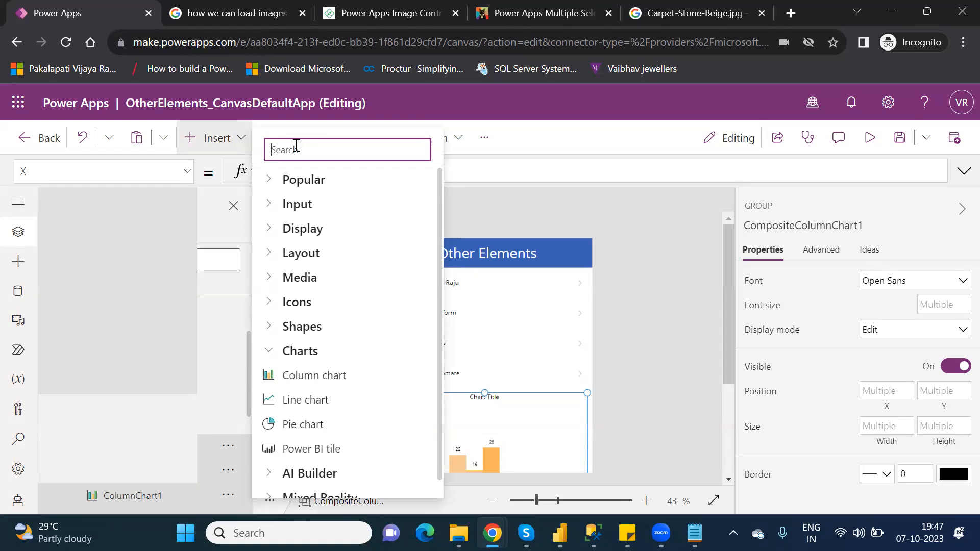
{"action": "left_click", "coordinate": [269, 302]}
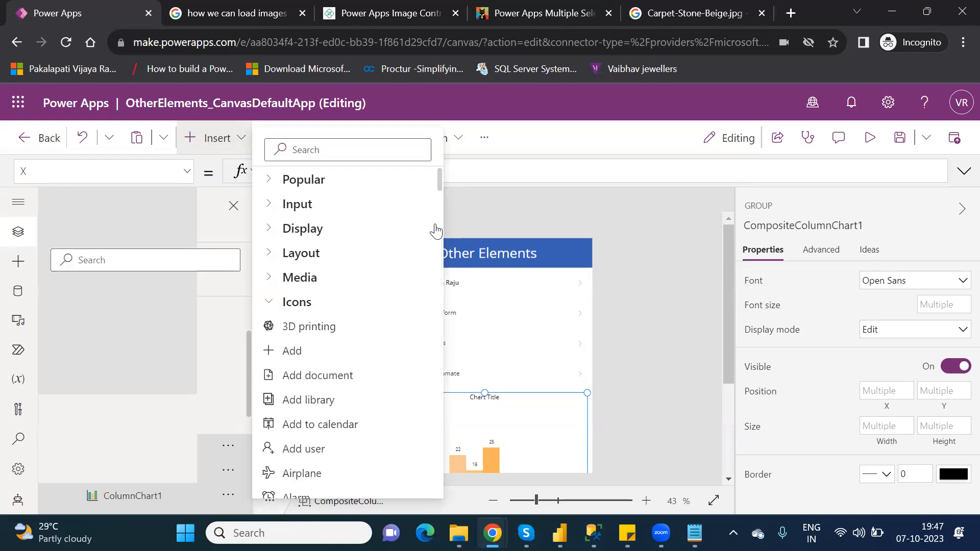
{"action": "left_click_drag", "start_coordinate": [440, 184], "coordinate": [448, 234]}
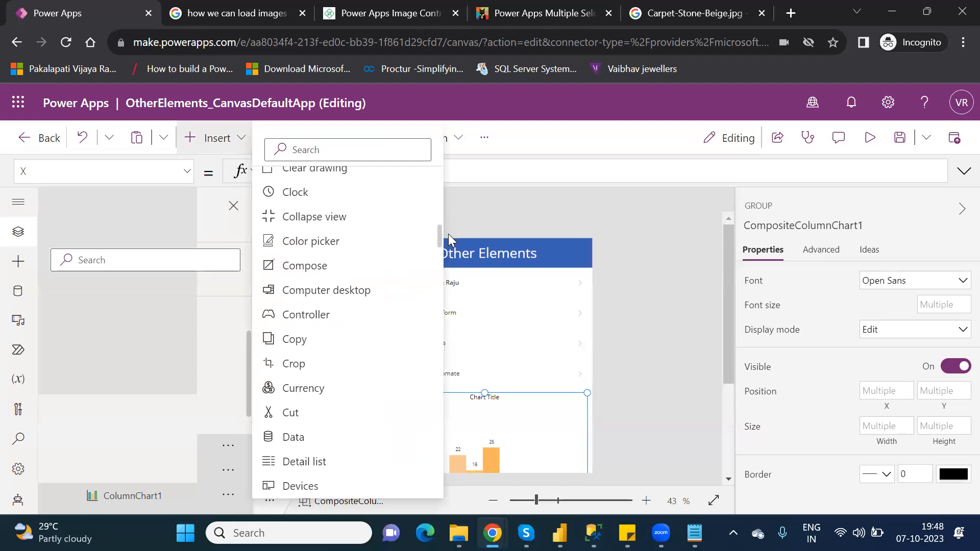
{"action": "left_click", "coordinate": [448, 235]}
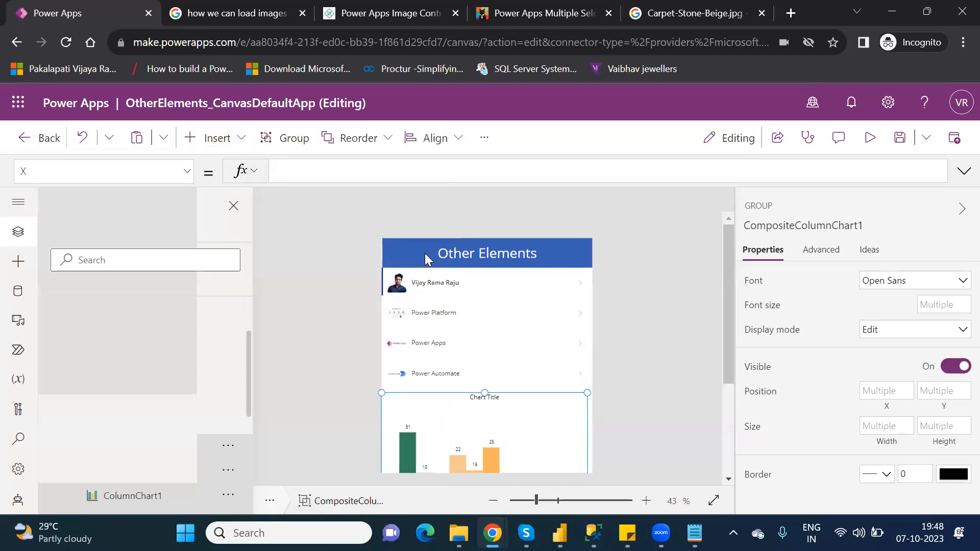
- Insert a Database icon and move it to the right end of the Other Elements header
{"action": "left_click", "coordinate": [228, 148]}
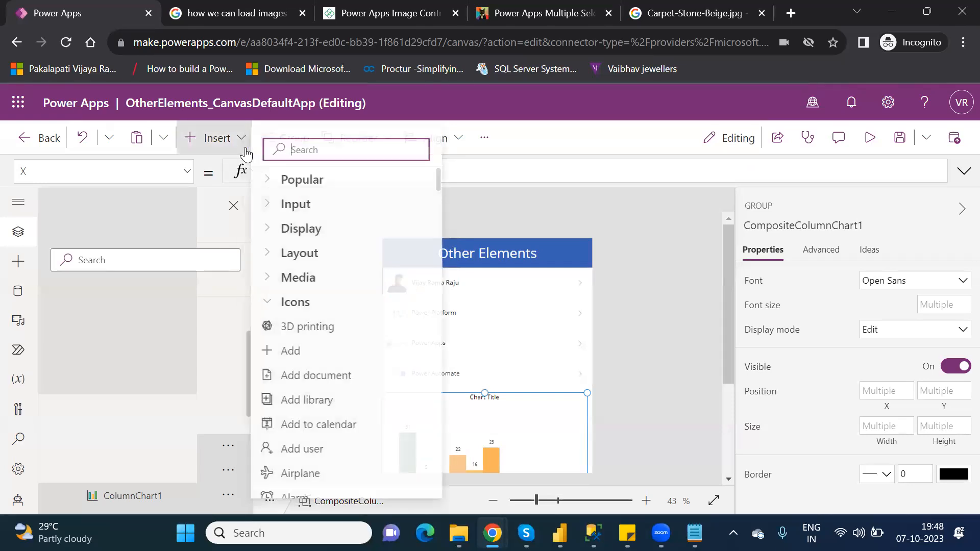
{"action": "type", "text": "data"}
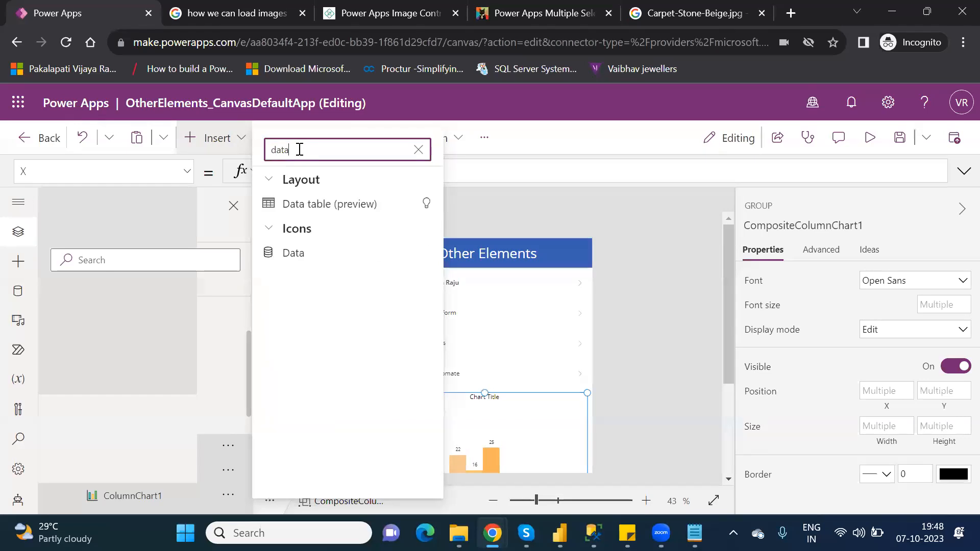
{"action": "left_click", "coordinate": [295, 253]}
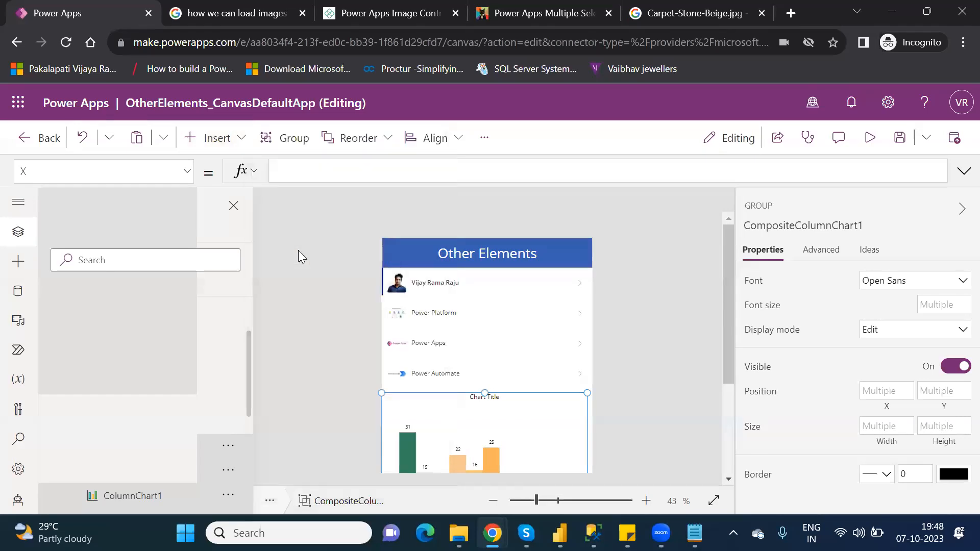
{"action": "left_click_drag", "start_coordinate": [408, 269], "coordinate": [573, 254]}
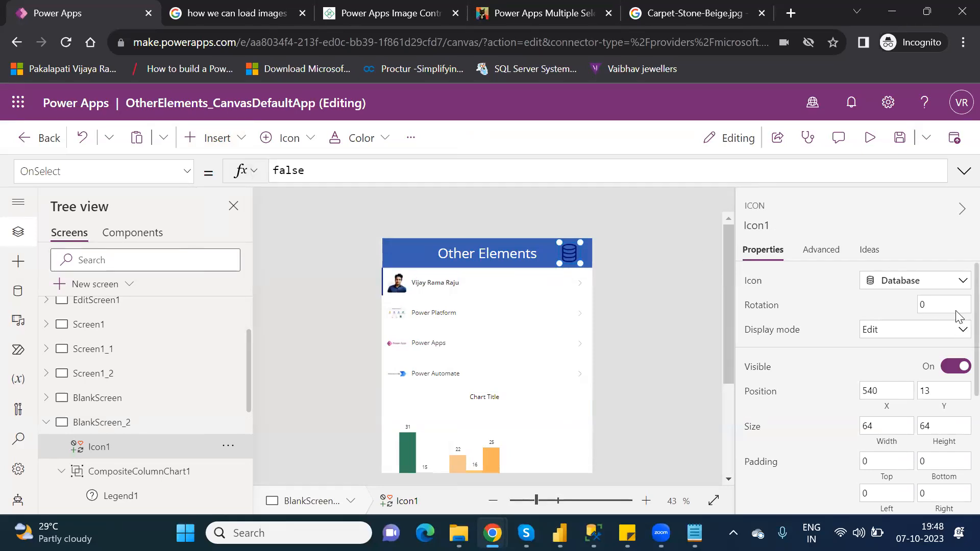
- Set the Database icon's color to white
{"action": "scroll", "coordinate": [957, 357], "scroll_direction": "down", "scroll_amount": 3}
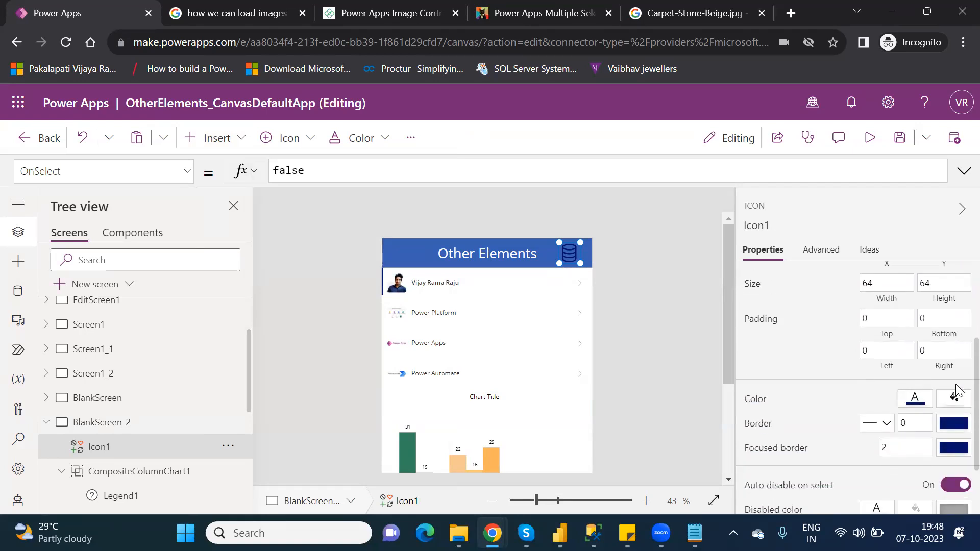
{"action": "left_click", "coordinate": [909, 405]}
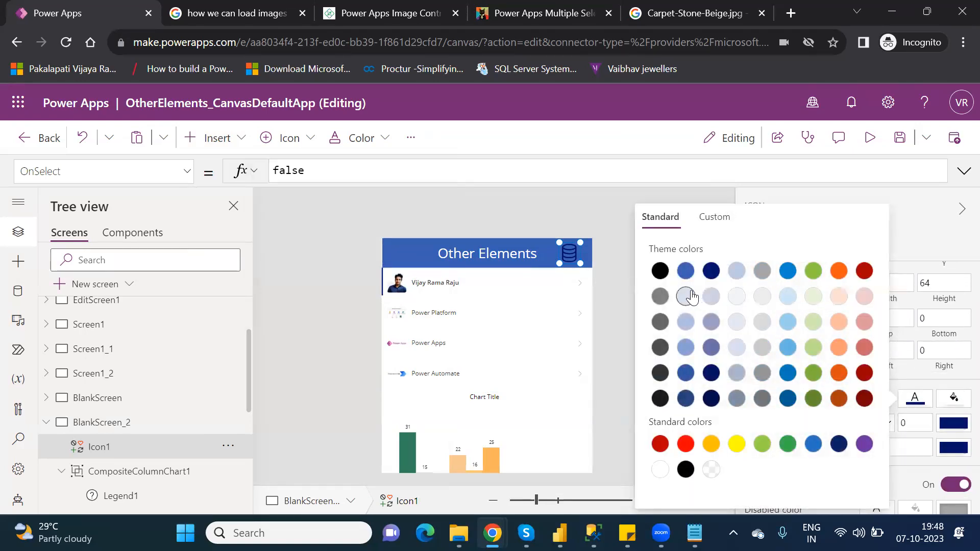
{"action": "left_click", "coordinate": [661, 470]}
{"action": "left_click", "coordinate": [608, 228]}
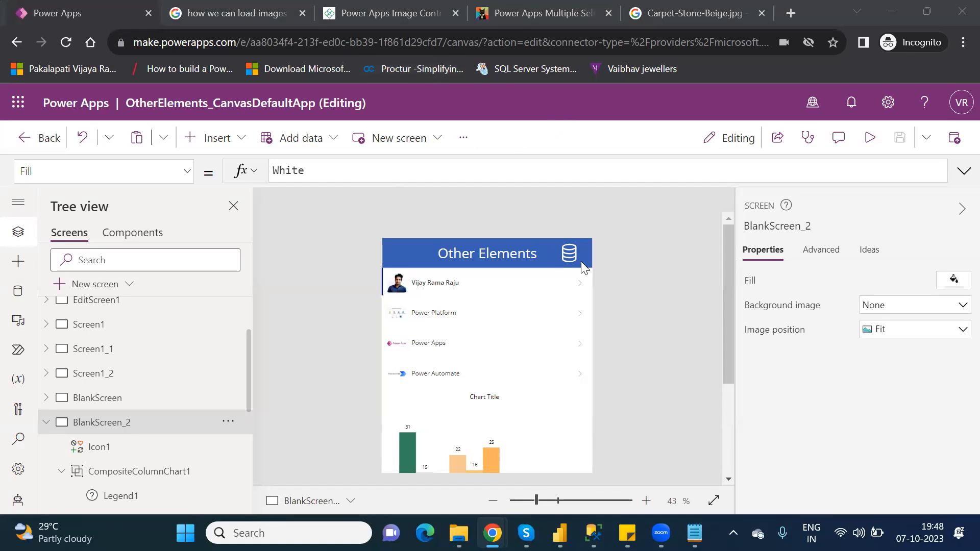
- Start the icon's OnSelect formula with a Collect call into a collection named CoChart
{"action": "left_click", "coordinate": [565, 251]}
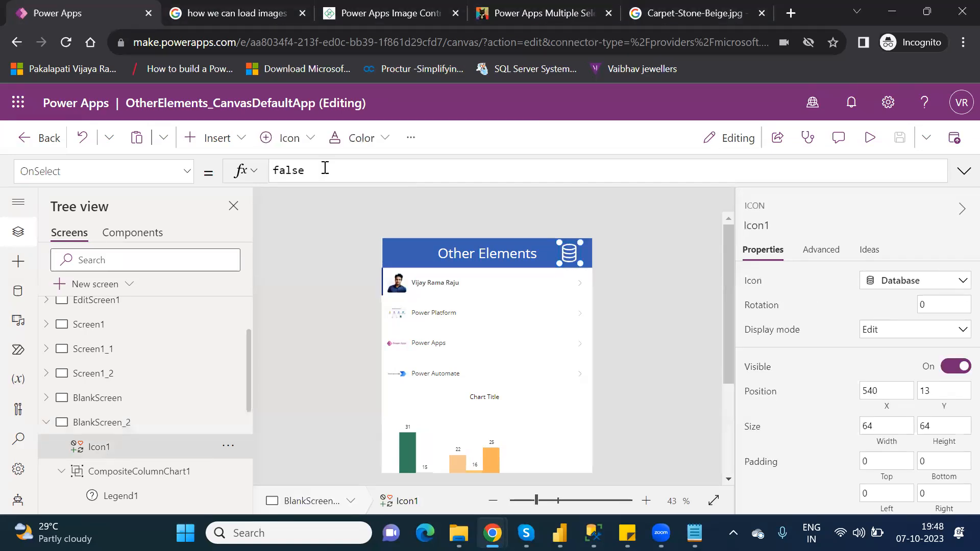
{"action": "double_click", "coordinate": [280, 174]}
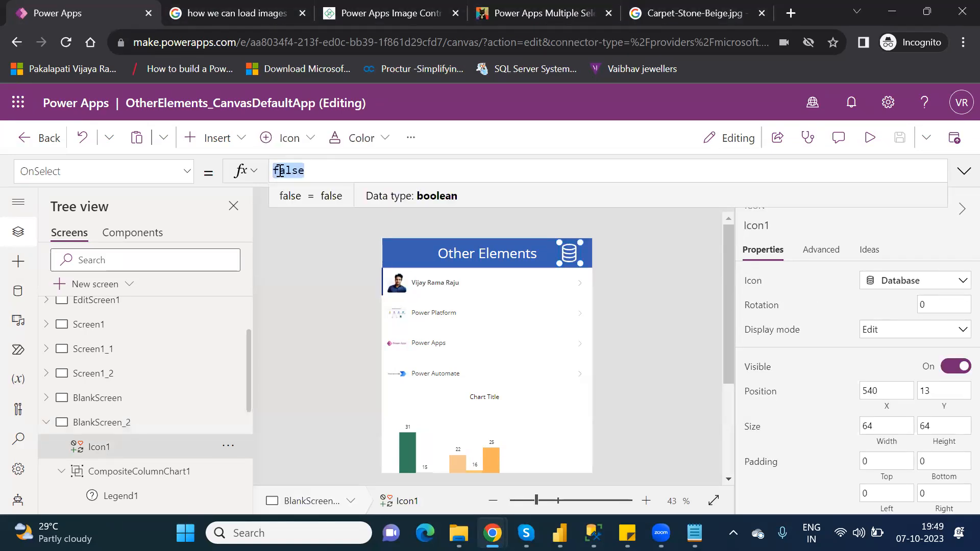
{"action": "type", "text": "coll"}
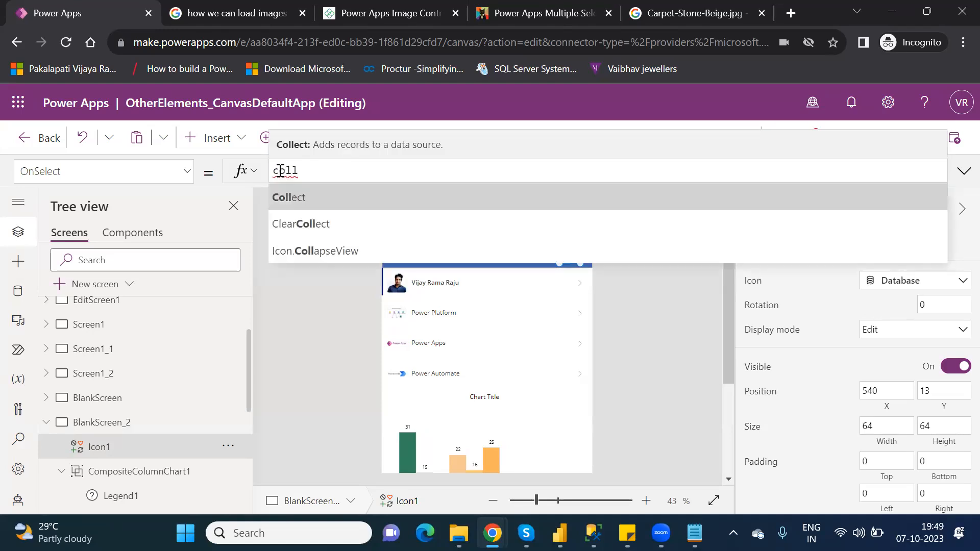
{"action": "key", "text": "Tab"}
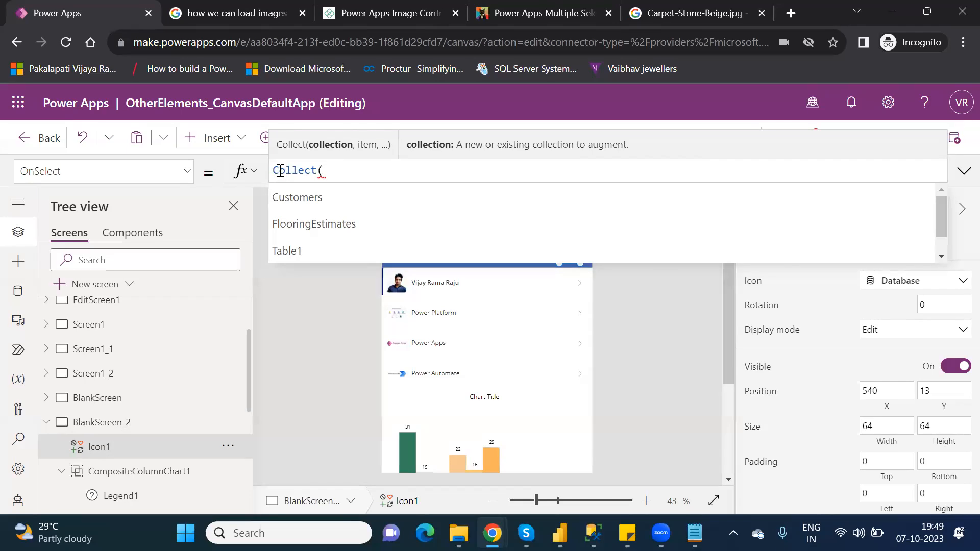
{"action": "type", "text": "CC"}
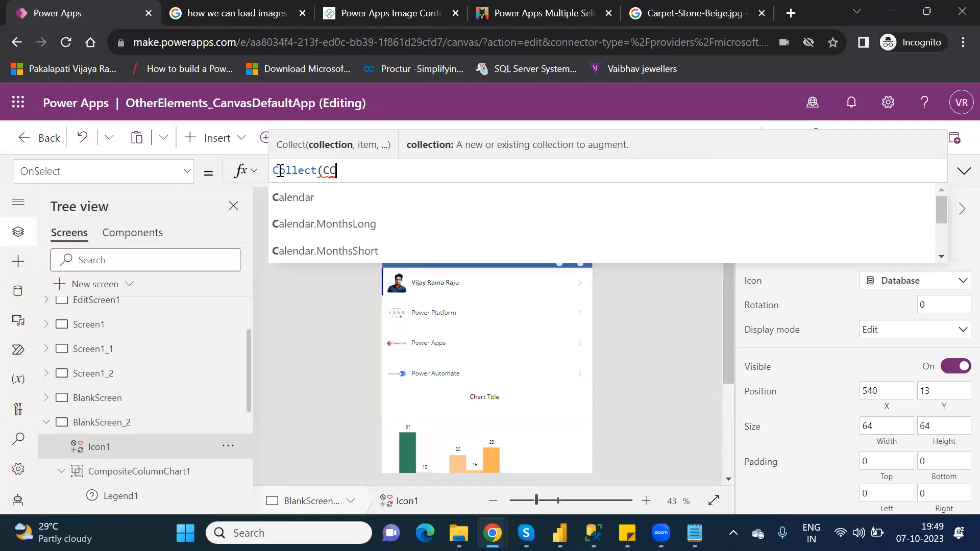
{"action": "type", "text": "ahrt"}
{"action": "key", "text": "BackSpace"}
{"action": "key", "text": "BackSpace"}
{"action": "key", "text": "BackSpace"}
{"action": "key", "text": "BackSpace"}
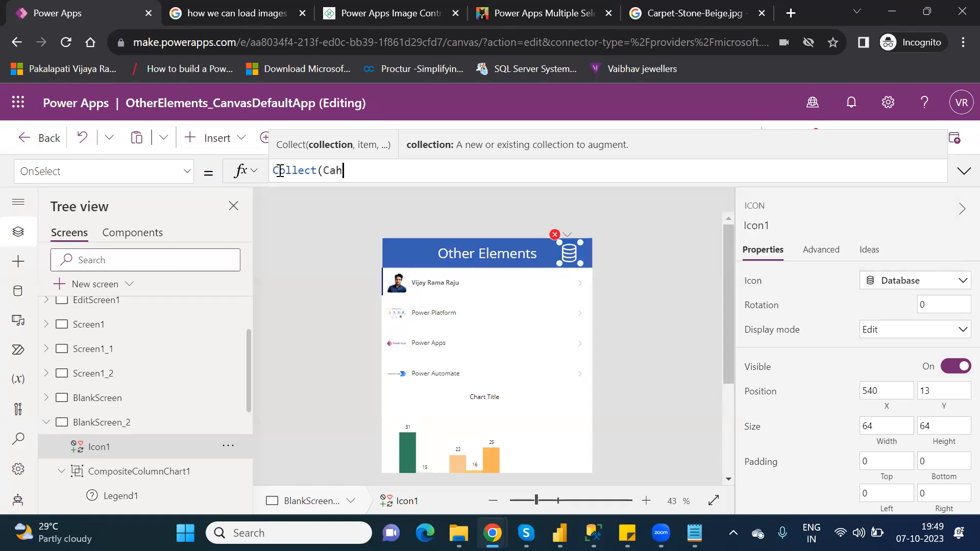
{"action": "type", "text": "Olle"}
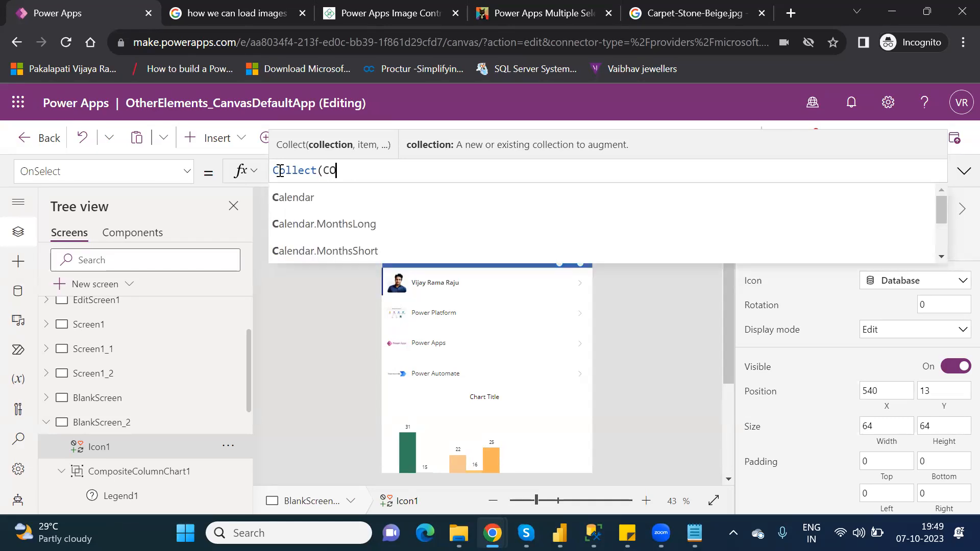
{"action": "key", "text": "BackSpace"}
{"action": "key", "text": "BackSpace"}
{"action": "key", "text": "BackSpace"}
{"action": "key", "text": "BackSpace"}
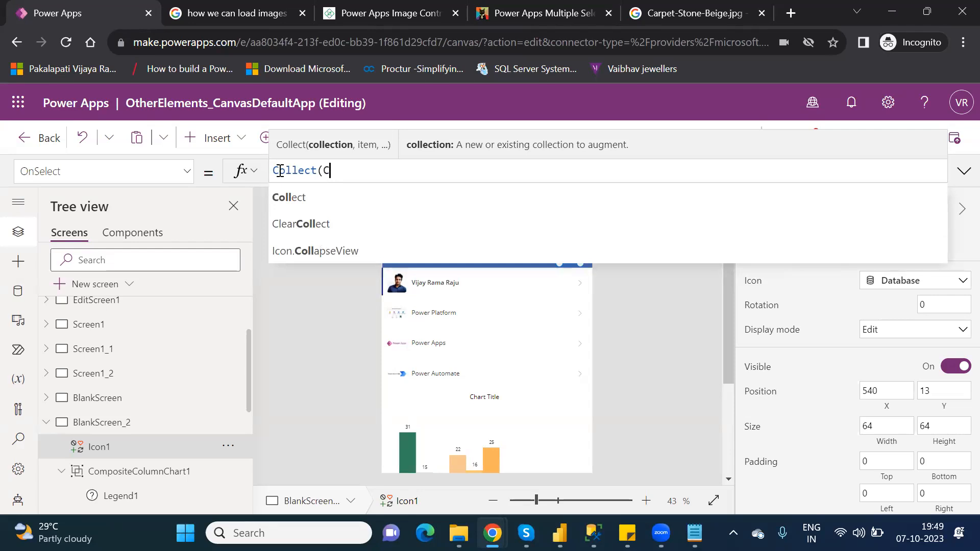
{"action": "type", "text": "ollec"}
{"action": "type", "text": "tio"}
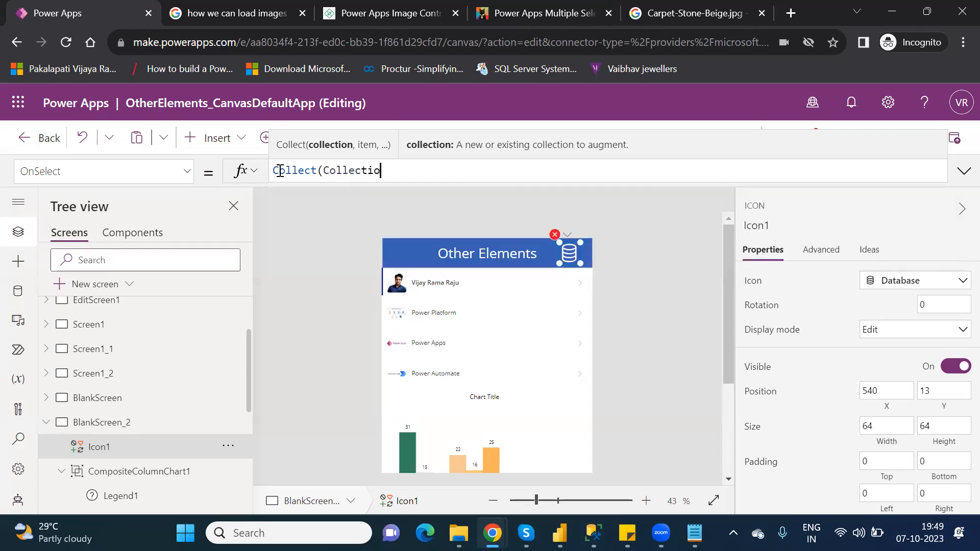
{"action": "type", "text": "nChart,"}
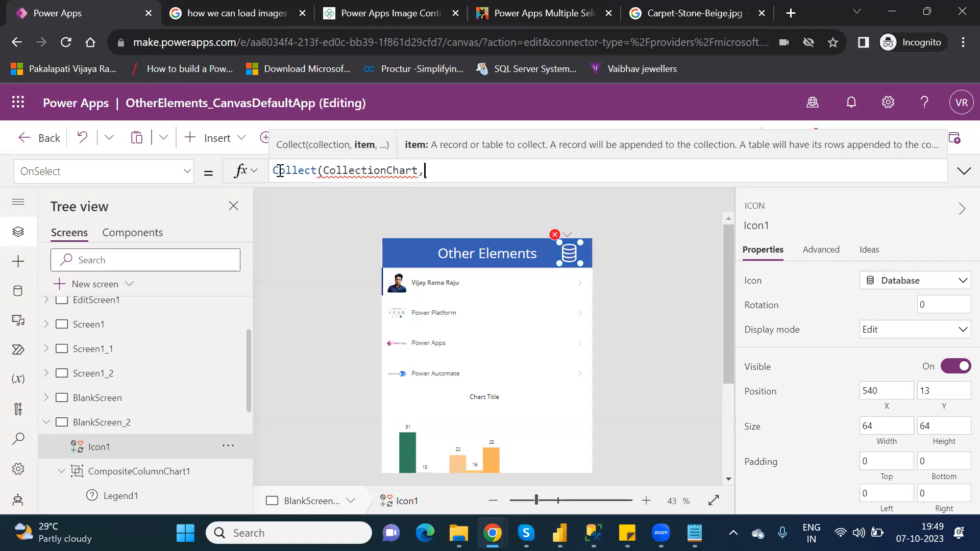
{"action": "type", "text": "{}"}
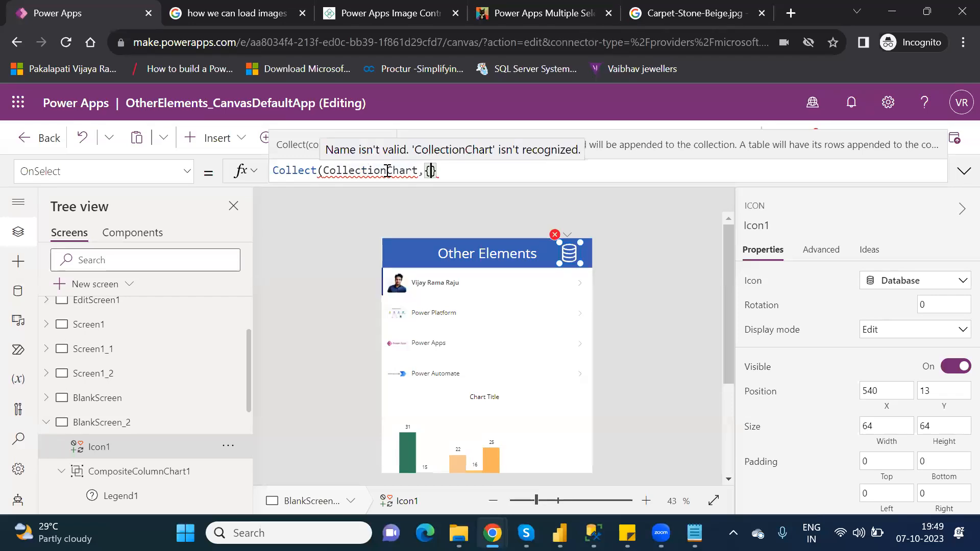
{"action": "left_click", "coordinate": [388, 171]}
{"action": "key", "text": "BackSpace"}
{"action": "key", "text": "BackSpace"}
{"action": "key", "text": "BackSpace"}
{"action": "key", "text": "BackSpace"}
{"action": "key", "text": "BackSpace"}
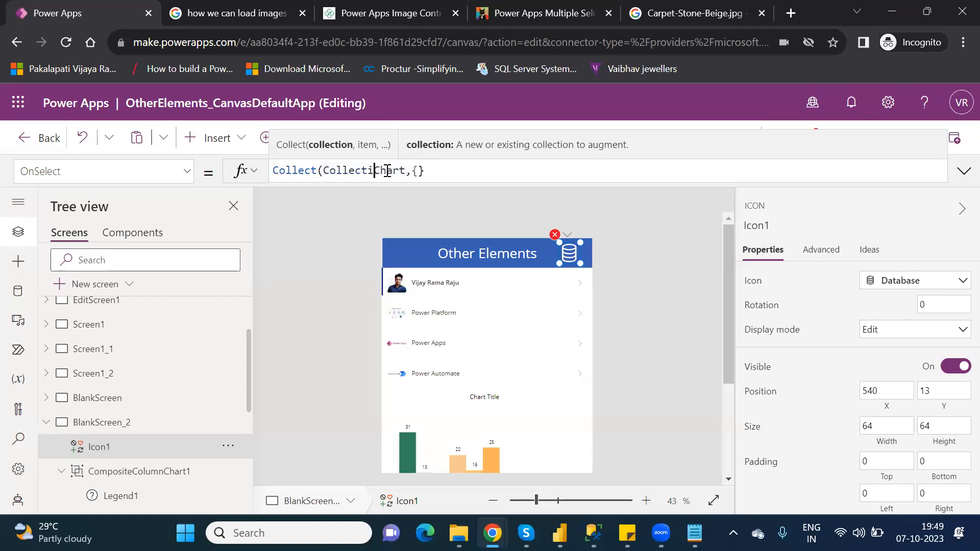
{"action": "key", "text": "BackSpace"}
{"action": "key", "text": "BackSpace"}
{"action": "key", "text": "BackSpace"}
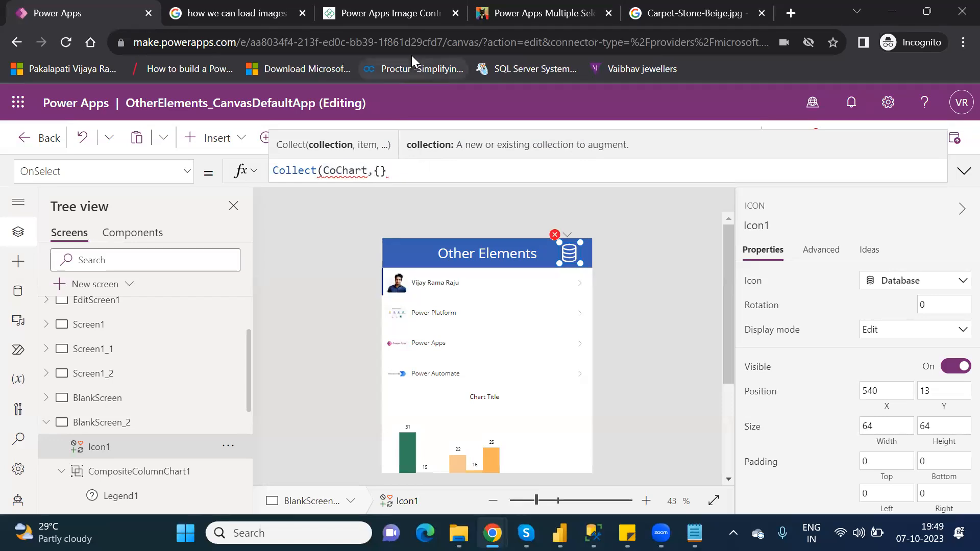
{"action": "left_click", "coordinate": [326, 170]}
{"action": "type", "text": "'"}
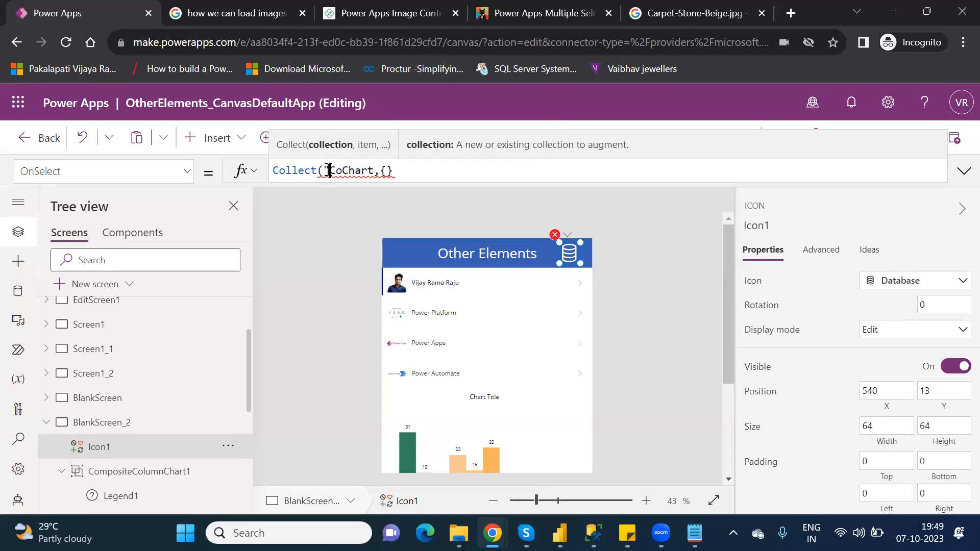
{"action": "key", "text": "Right"}
{"action": "key", "text": "Right"}
{"action": "key", "text": "Right"}
{"action": "key", "text": "Right"}
{"action": "key", "text": "Right"}
{"action": "type", "text": "\""}
{"action": "key", "text": "Right"}
{"action": "key", "text": "Left"}
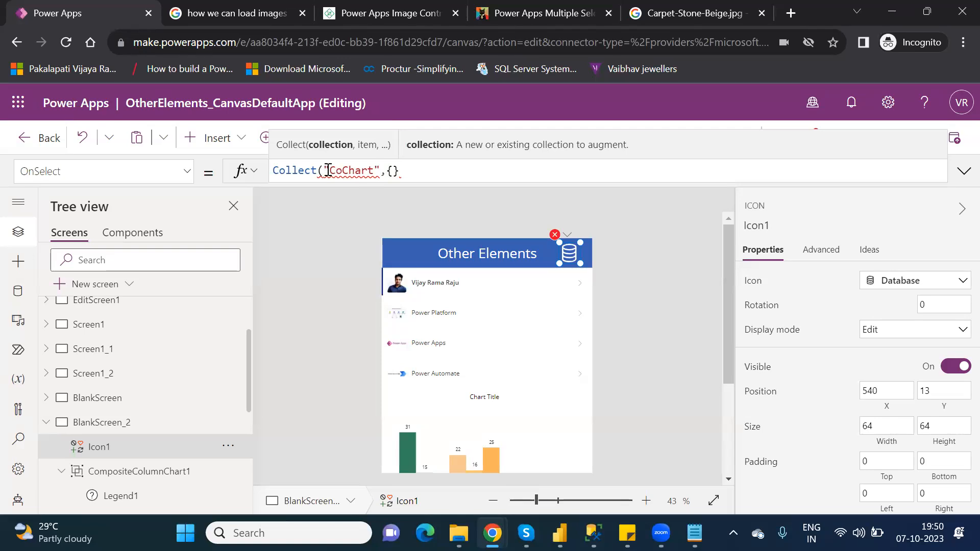
{"action": "key", "text": "BackSpace"}
{"action": "key", "text": "Left"}
{"action": "key", "text": "Left"}
{"action": "key", "text": "Left"}
{"action": "key", "text": "Left"}
{"action": "key", "text": "Left"}
{"action": "key", "text": "Left"}
{"action": "key", "text": "BackSpace"}
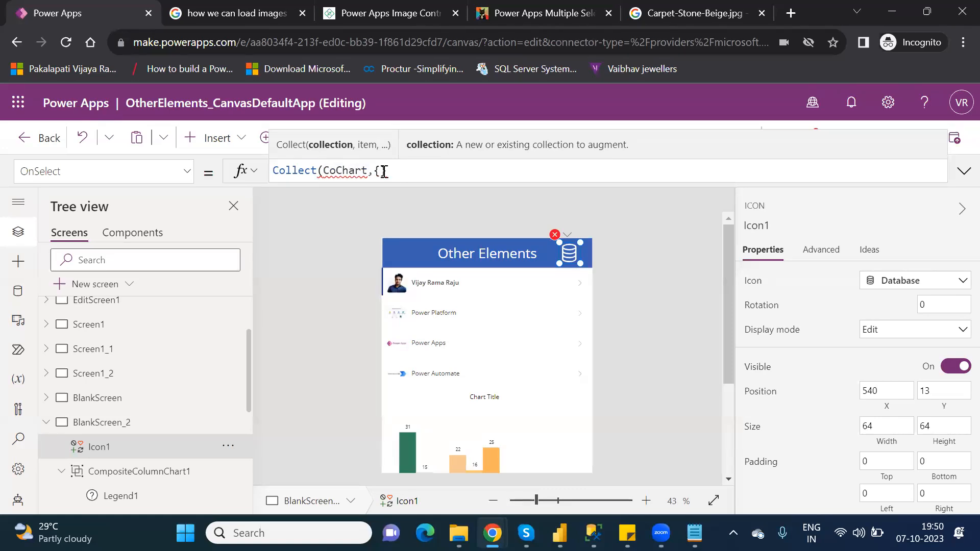
- Add a first record with Id 1 and Sales 2000 to the Collect formula
{"action": "left_click", "coordinate": [381, 171]}
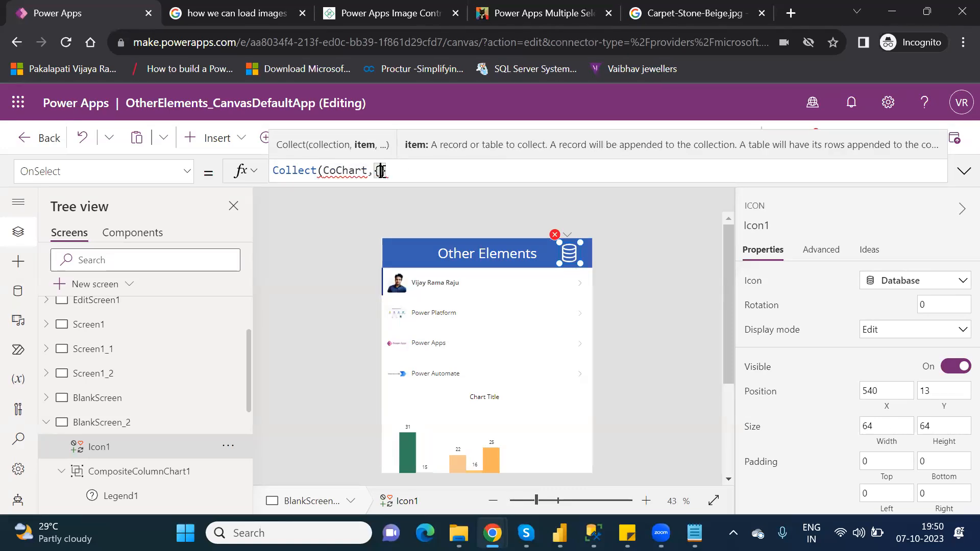
{"action": "type", "text": "Id:1"}
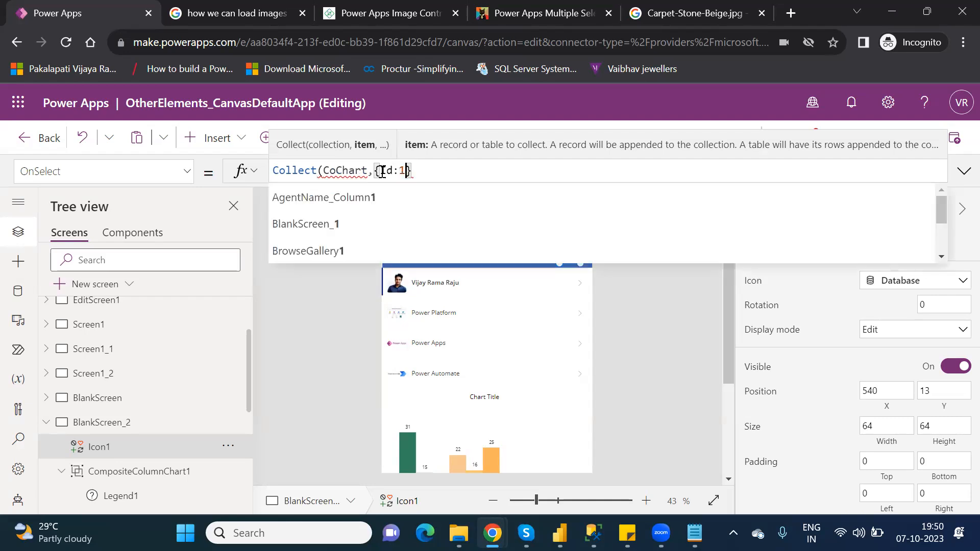
{"action": "type", "text": ","}
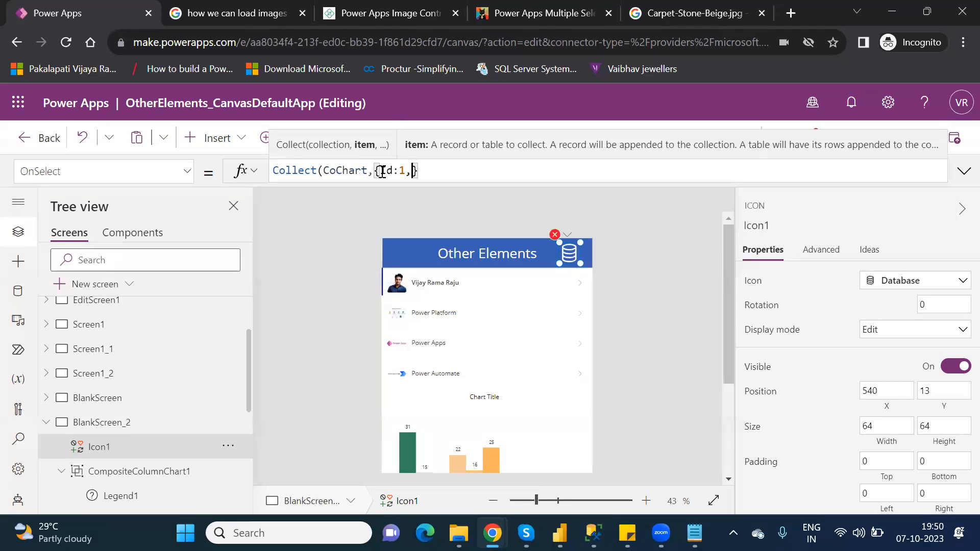
{"action": "type", "text": "Sales:"}
{"action": "type", "text": "2000}"}
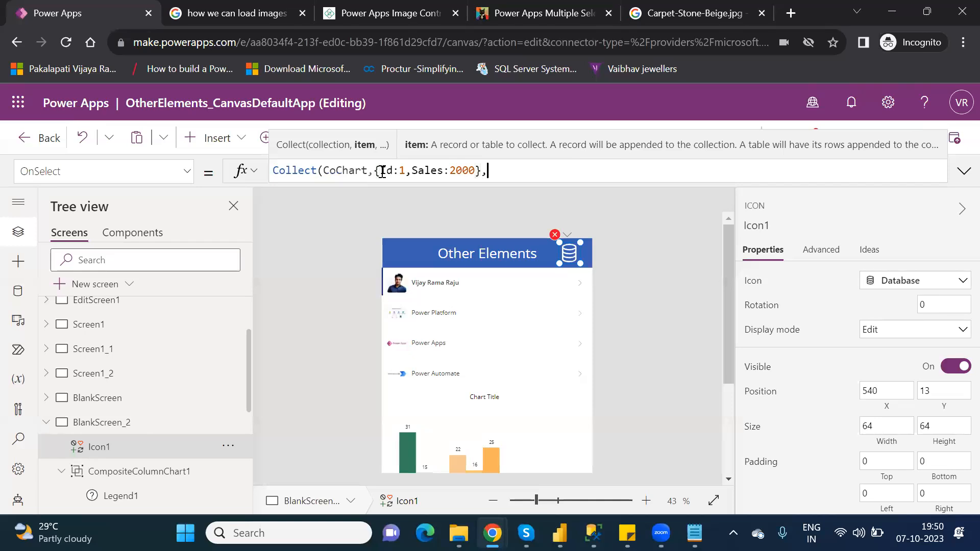
{"action": "type", "text": ","}
- Duplicate the record in the formula and set the copy to Id 2 and Sales 3000
{"action": "left_click_drag", "start_coordinate": [492, 171], "coordinate": [373, 172]}
{"action": "key", "text": "ctrl+c"}
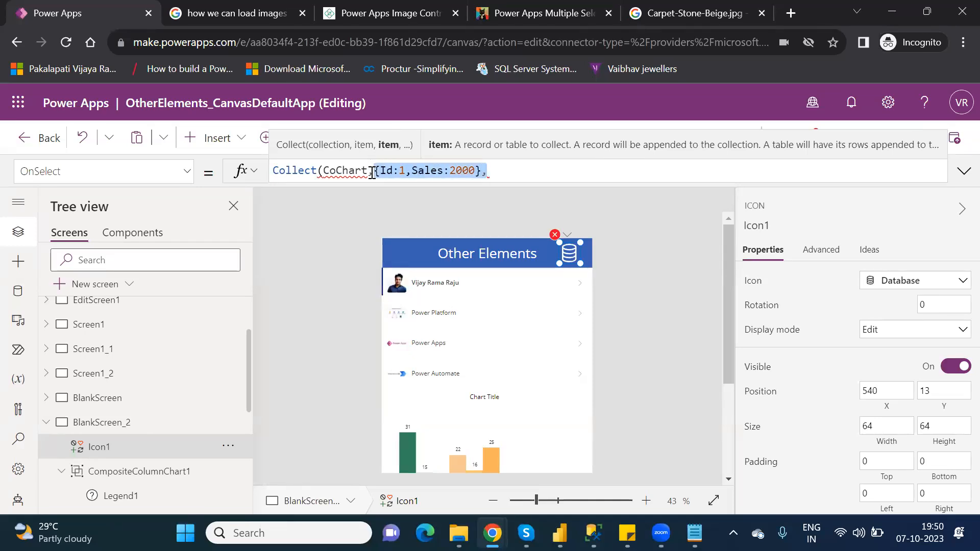
{"action": "left_click", "coordinate": [518, 174]}
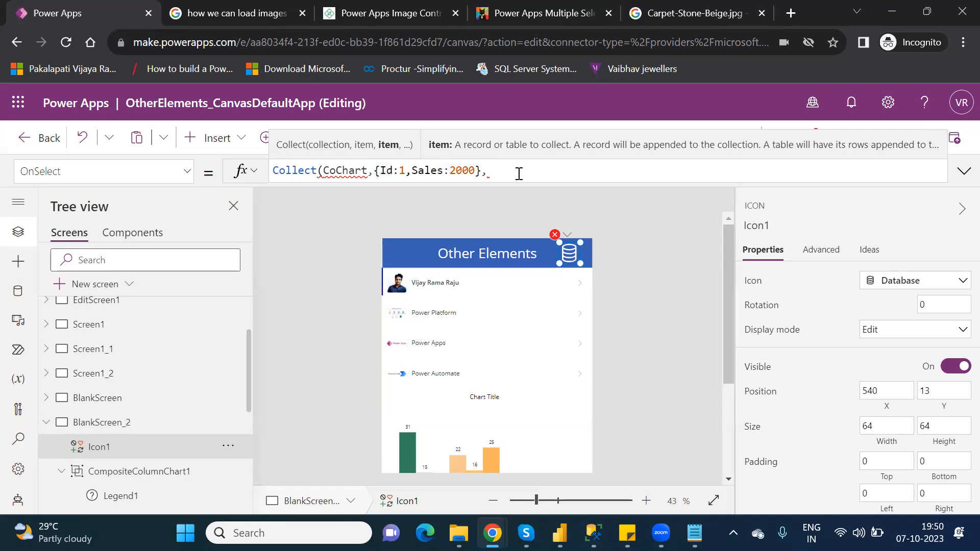
{"action": "key", "text": "ctrl+v"}
{"action": "left_click", "coordinate": [518, 174]}
{"action": "key", "text": "BackSpace"}
{"action": "type", "text": "2"}
{"action": "left_click", "coordinate": [569, 171]}
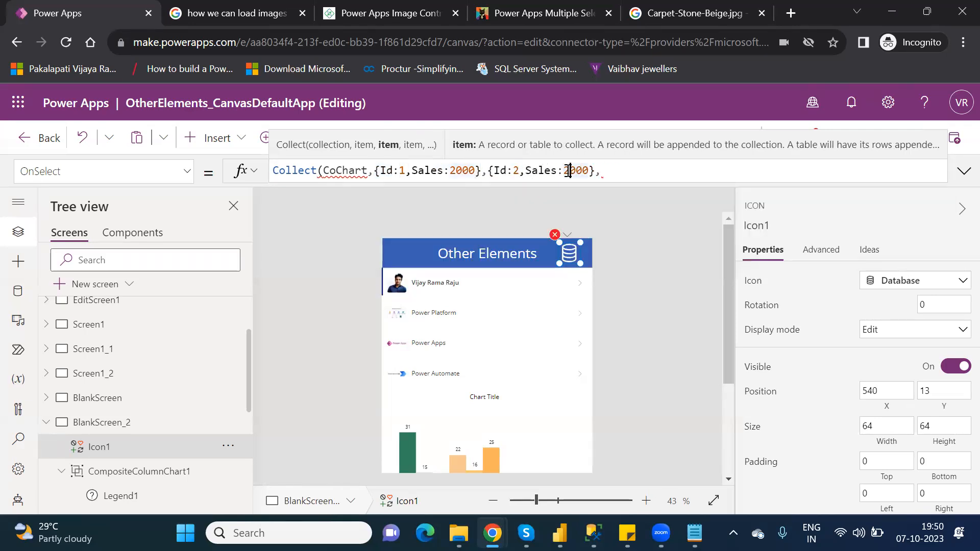
{"action": "key", "text": "BackSpace"}
{"action": "type", "text": "3"}
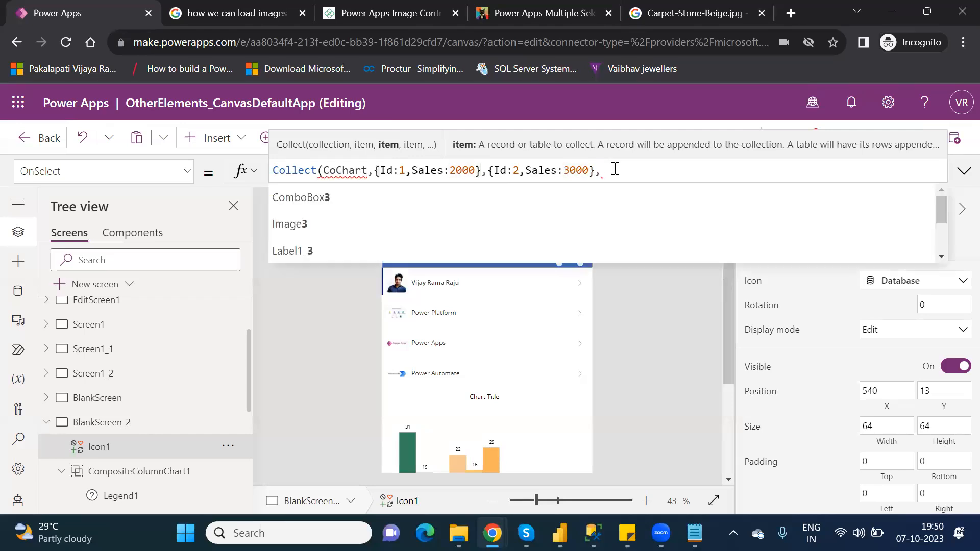
- Add a third record with Id 3 and Sales 5000 to the Collect formula and close its parenthesis
{"action": "left_click", "coordinate": [616, 171]}
{"action": "key", "text": "ctrl+v"}
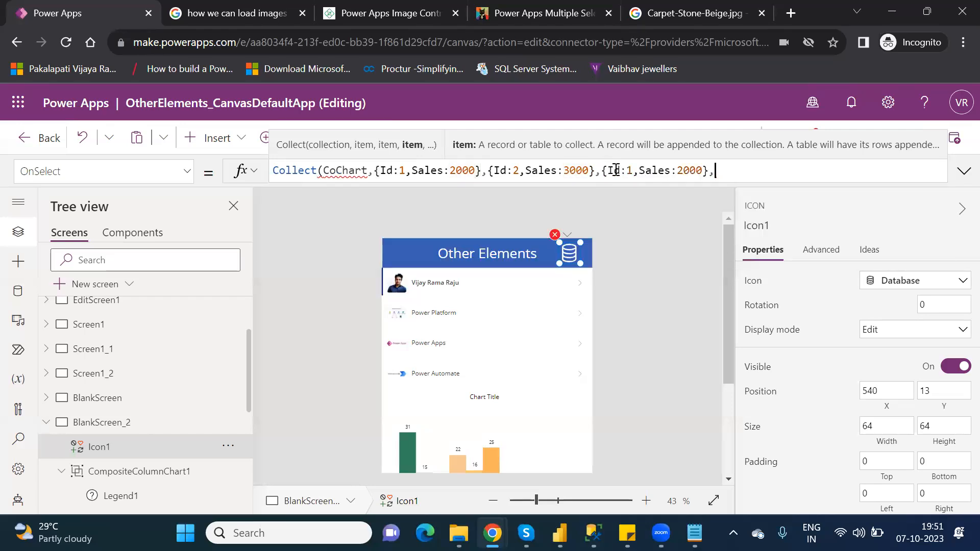
{"action": "left_click", "coordinate": [628, 171]}
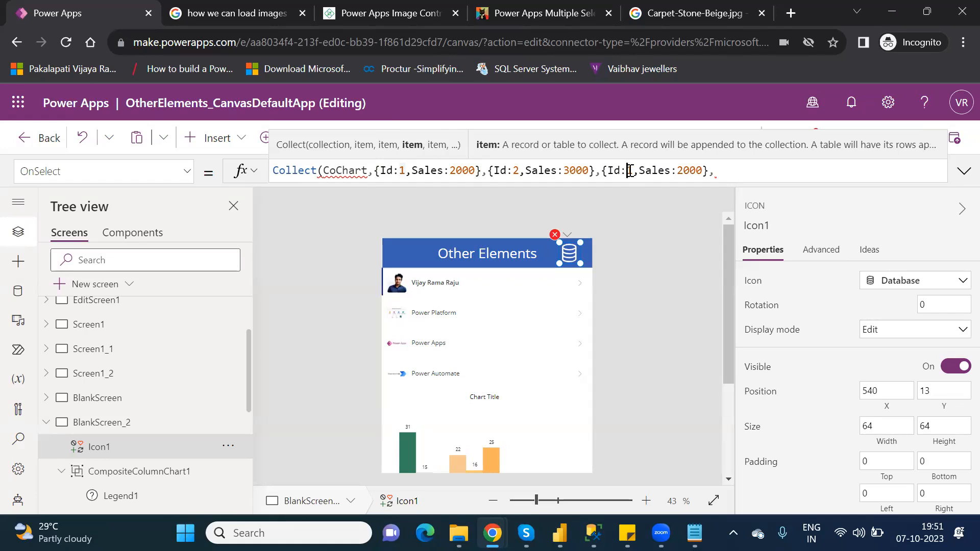
{"action": "key", "text": "Delete"}
{"action": "type", "text": "3"}
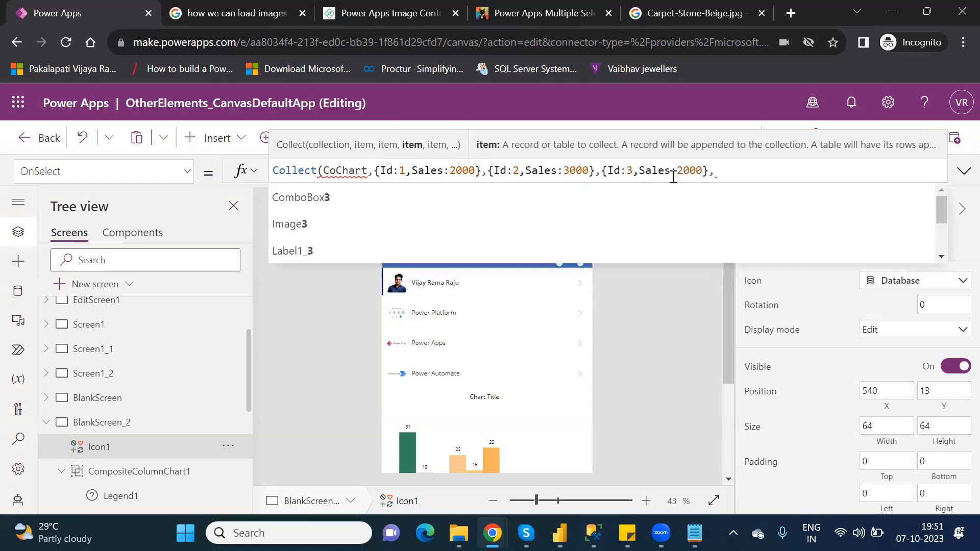
{"action": "double_click", "coordinate": [695, 171]}
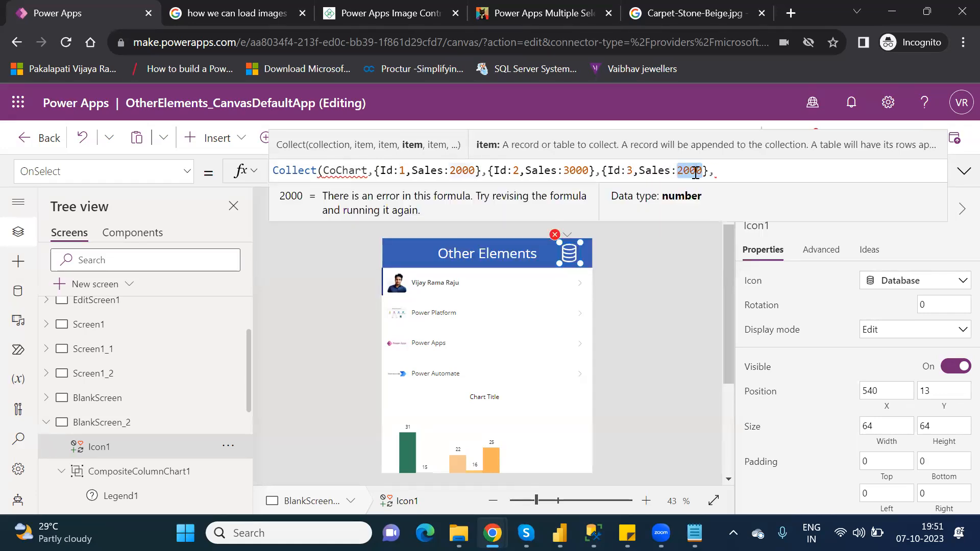
{"action": "type", "text": "5000"}
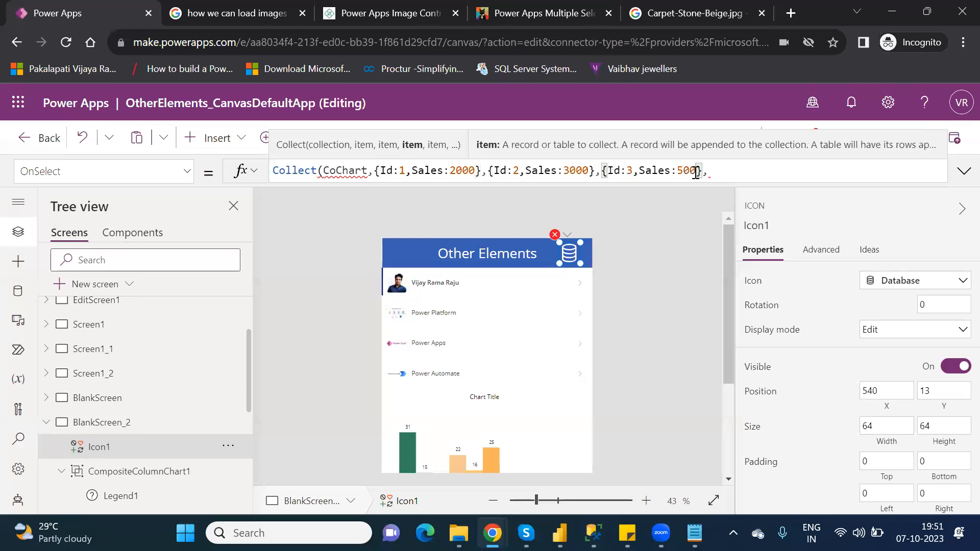
{"action": "key", "text": "BackSpace"}
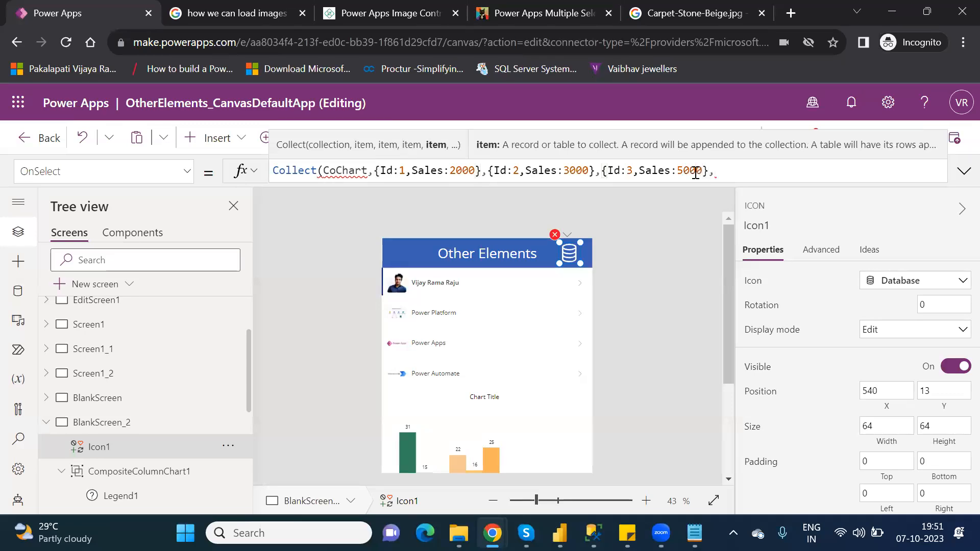
{"action": "type", "text": ")"}
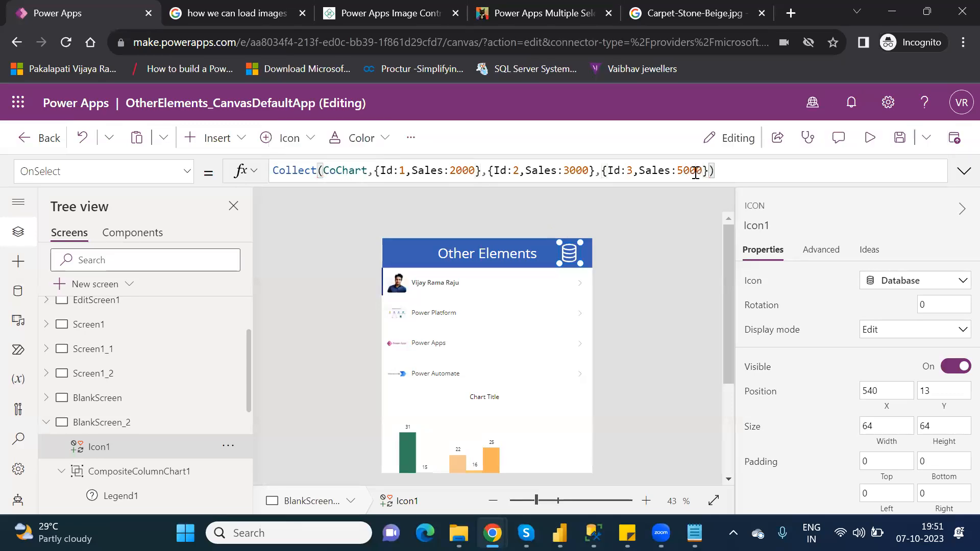
- Inspect the chart group and the CoChart collection name in the icon's OnSelect formula
{"action": "left_click", "coordinate": [679, 275]}
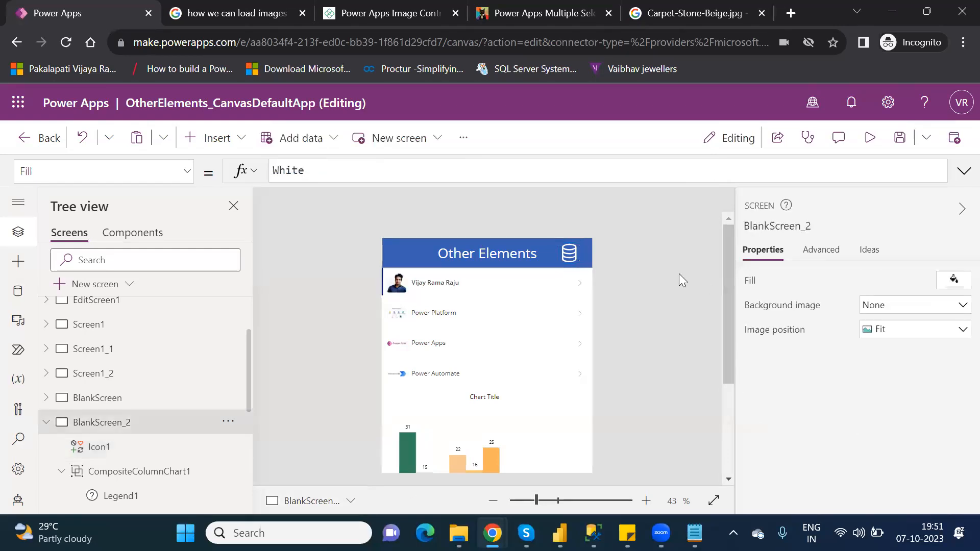
{"action": "left_click", "coordinate": [574, 254]}
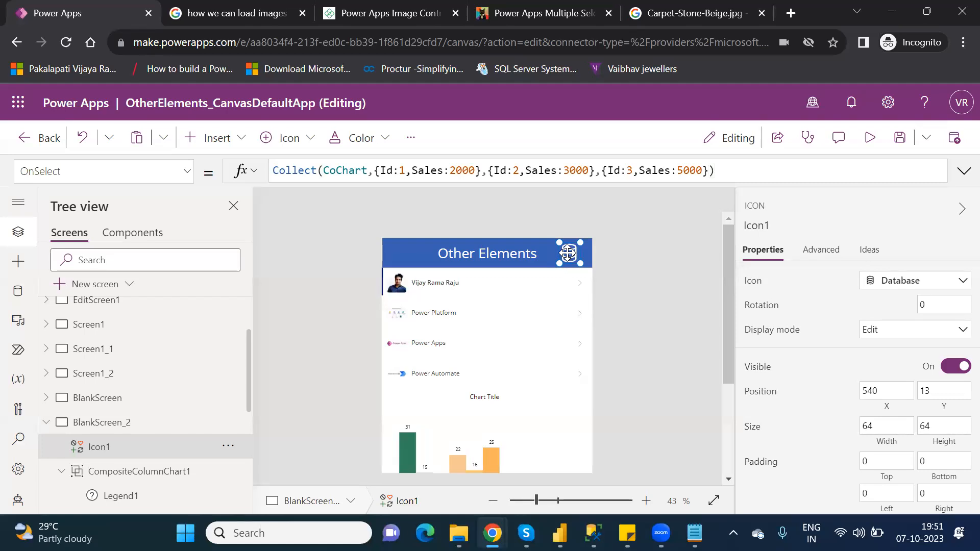
{"action": "left_click_drag", "start_coordinate": [724, 343], "coordinate": [731, 401]}
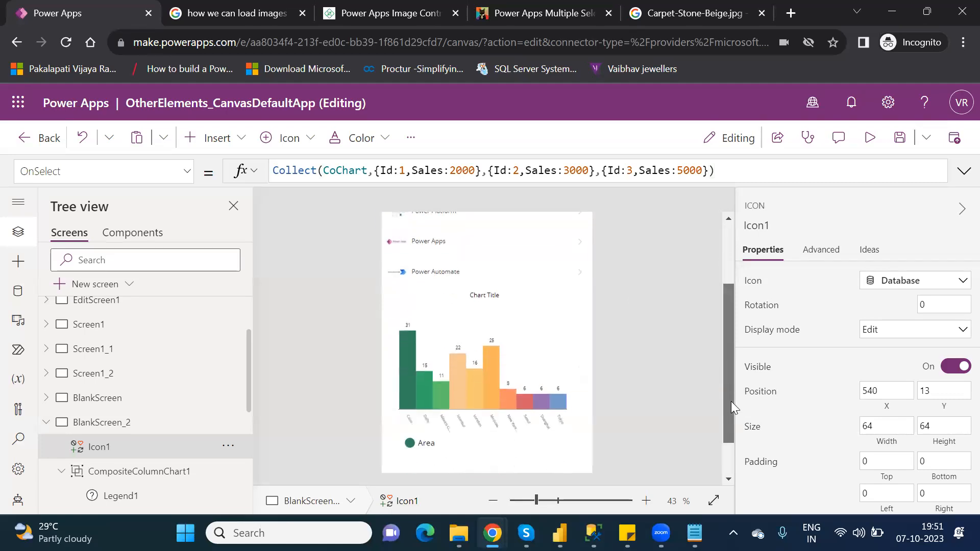
{"action": "left_click", "coordinate": [458, 342]}
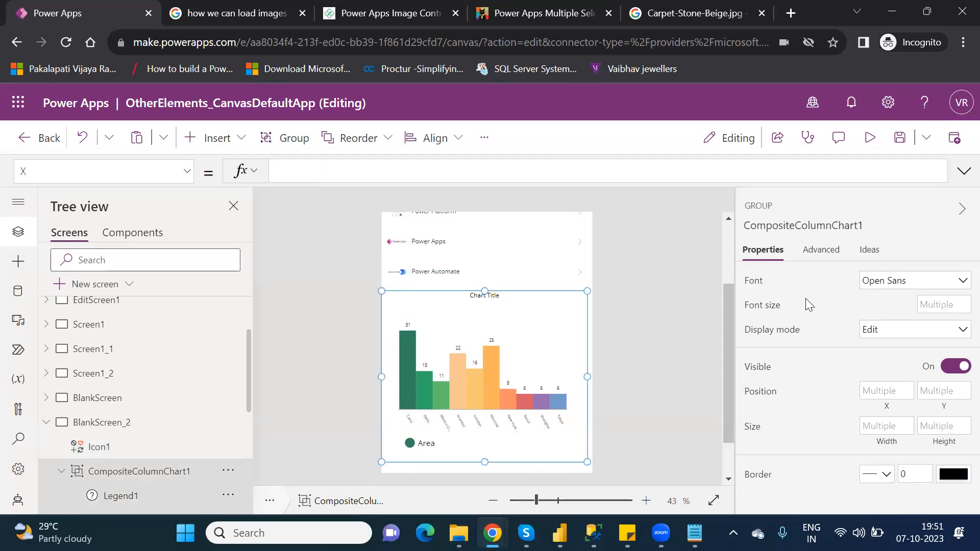
{"action": "left_click", "coordinate": [342, 176]}
{"action": "scroll", "coordinate": [724, 254], "scroll_direction": "up", "scroll_amount": 2}
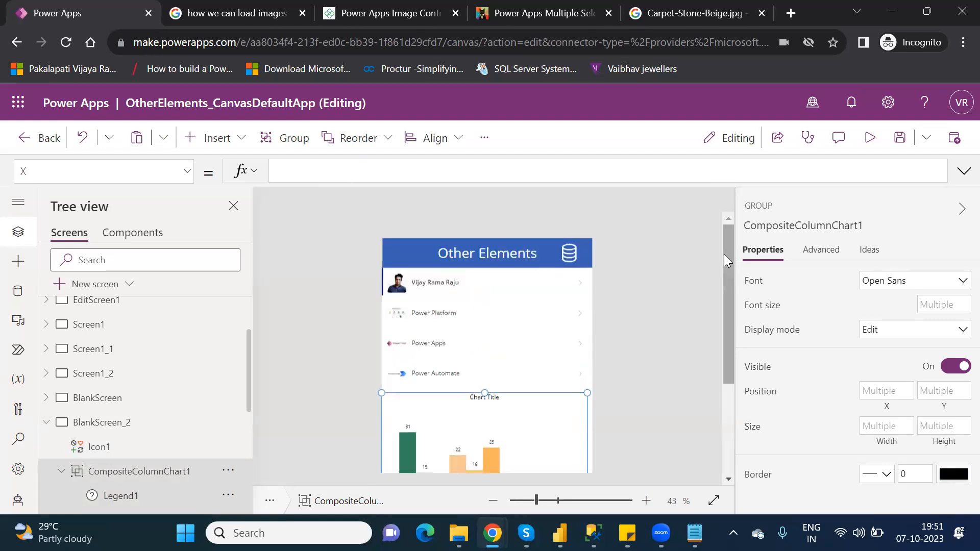
{"action": "left_click", "coordinate": [559, 250]}
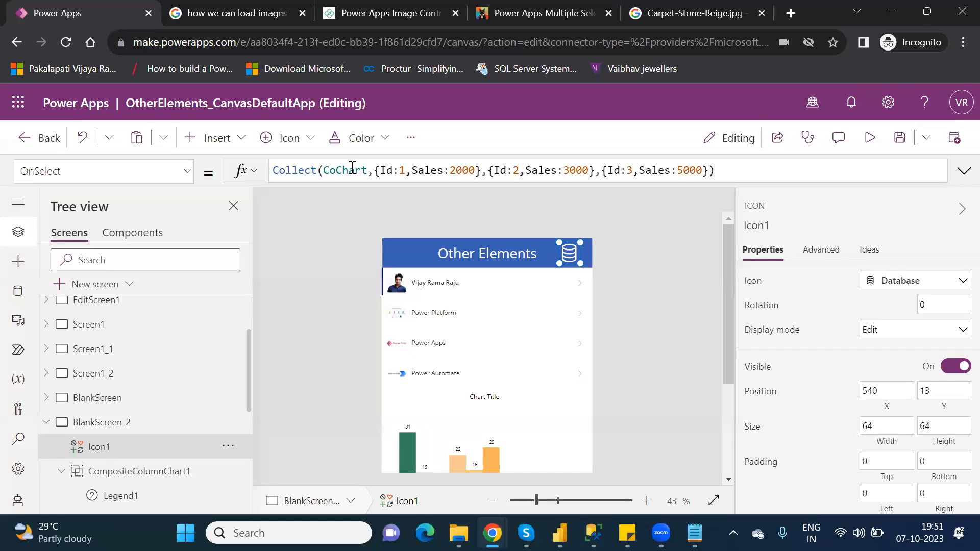
{"action": "double_click", "coordinate": [352, 167]}
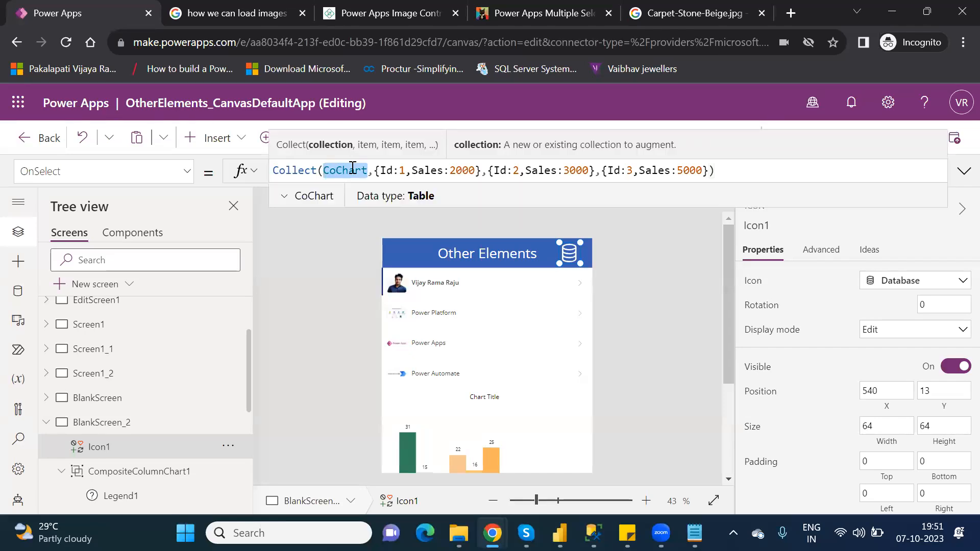
{"action": "left_click", "coordinate": [508, 425]}
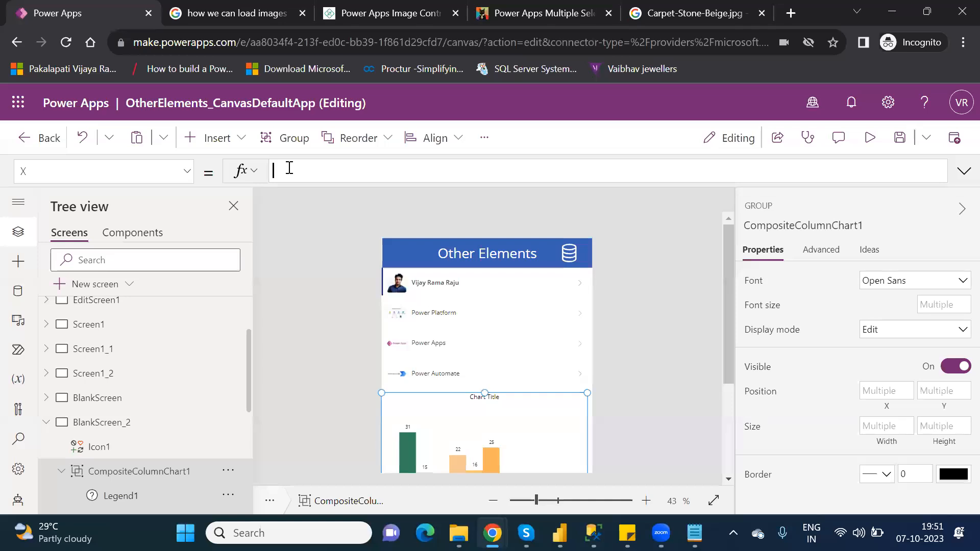
{"action": "type", "text": "CoChart"}
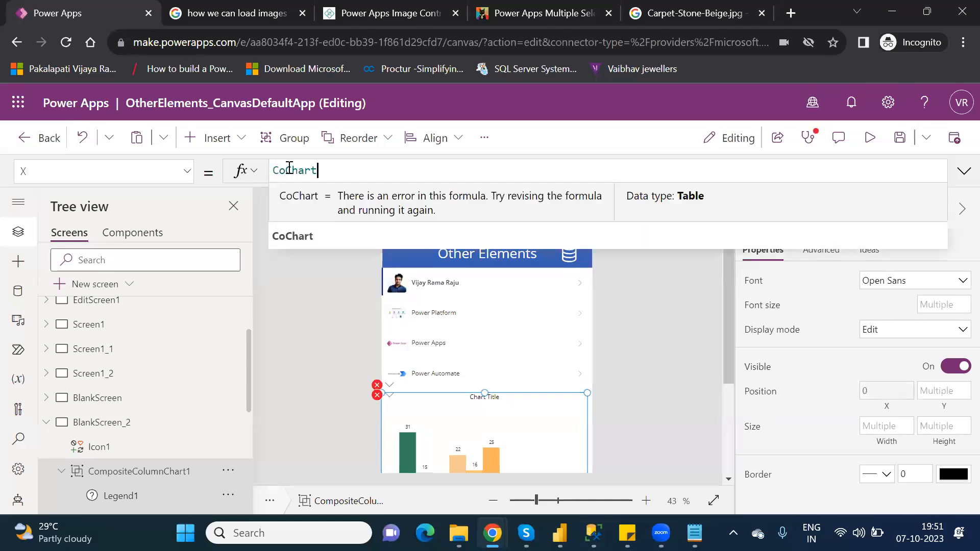
{"action": "left_click", "coordinate": [305, 240]}
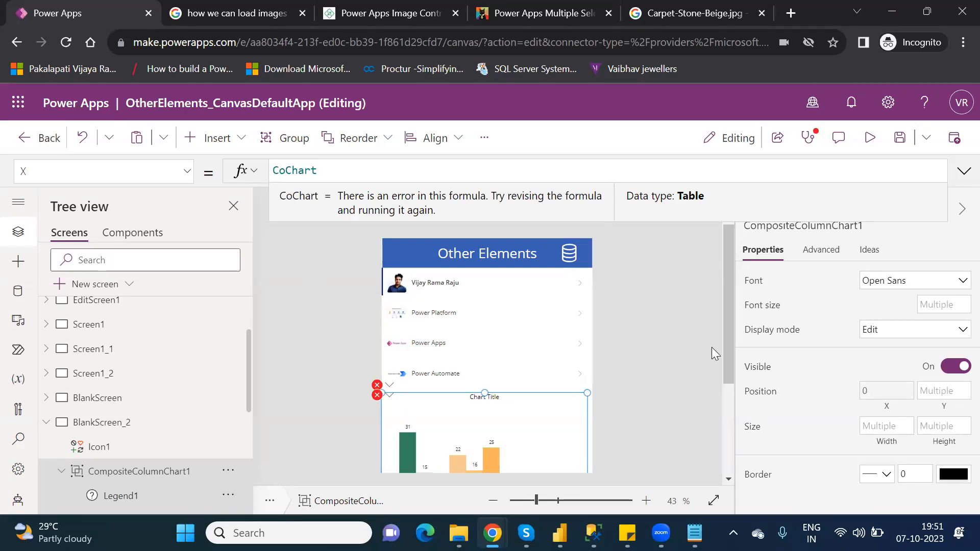
{"action": "scroll", "coordinate": [737, 426], "scroll_direction": "down", "scroll_amount": 1}
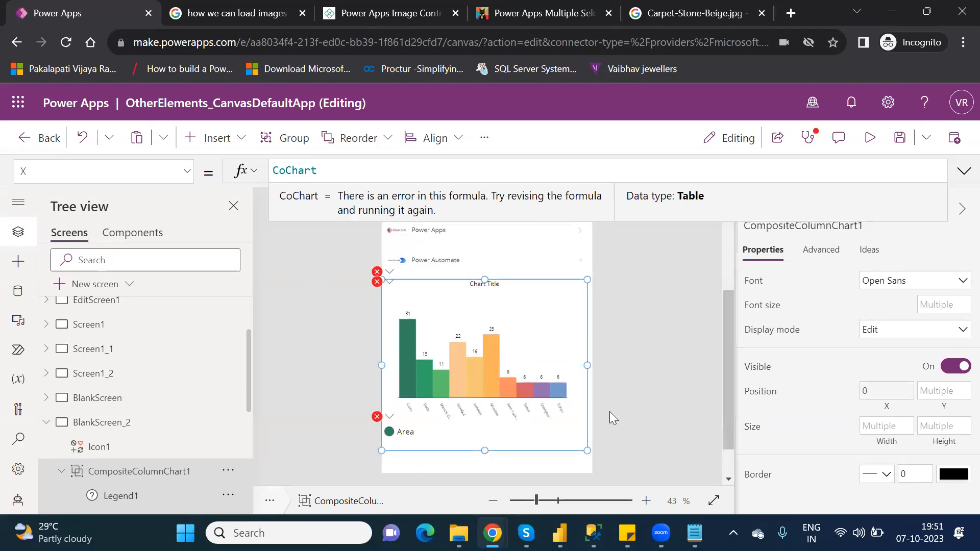
{"action": "left_click", "coordinate": [506, 405]}
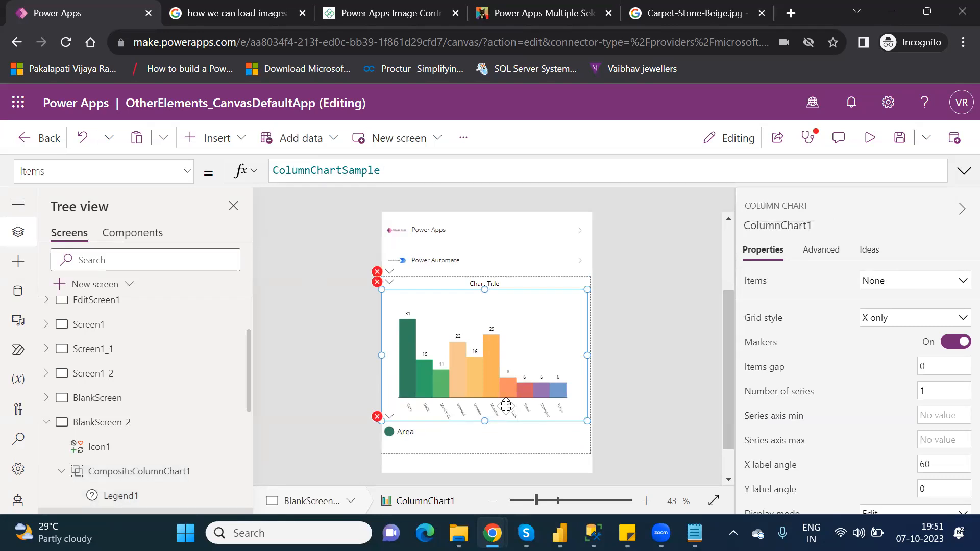
{"action": "left_click", "coordinate": [315, 313]}
{"action": "key", "text": "ctrl+z"}
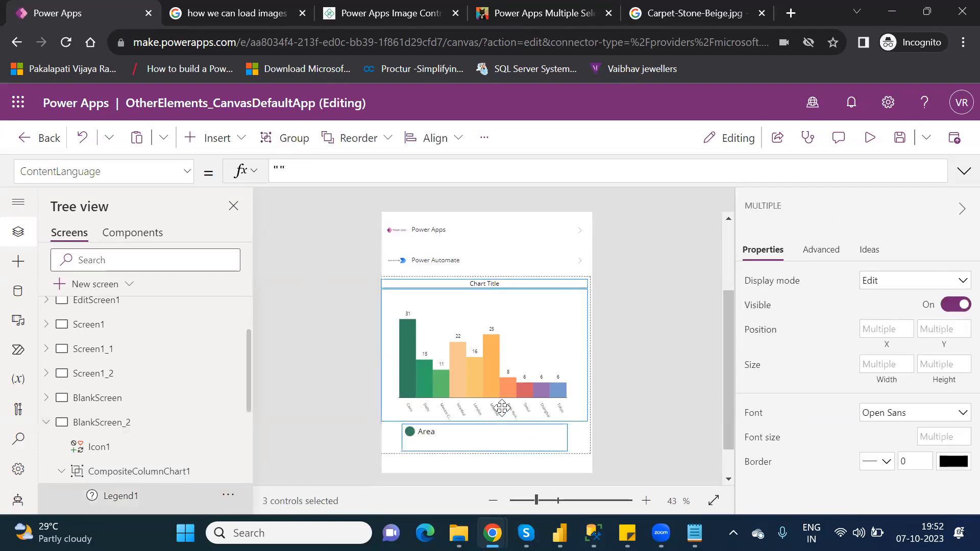
- Set the column chart's Items property to the CoChart collection
{"action": "left_click", "coordinate": [640, 364]}
{"action": "left_click", "coordinate": [457, 347]}
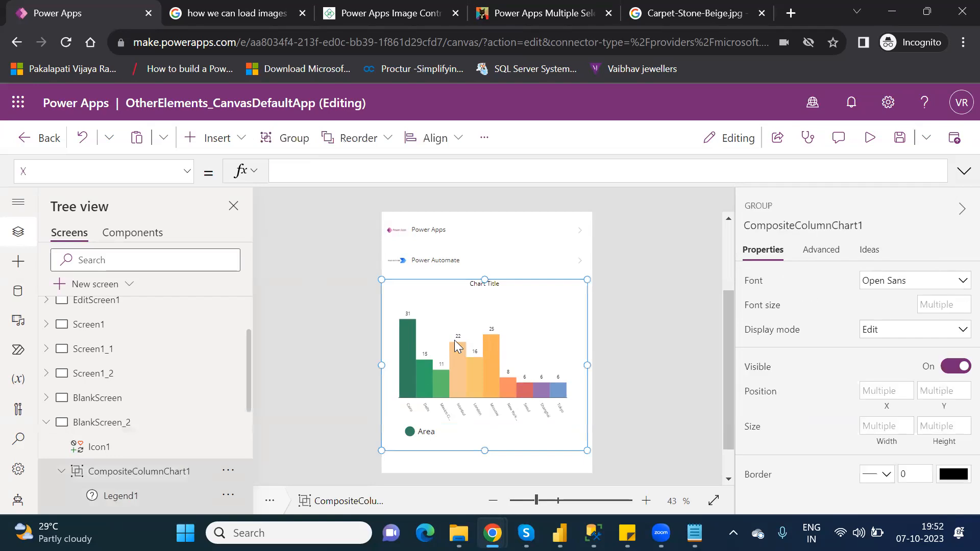
{"action": "left_click", "coordinate": [454, 341]}
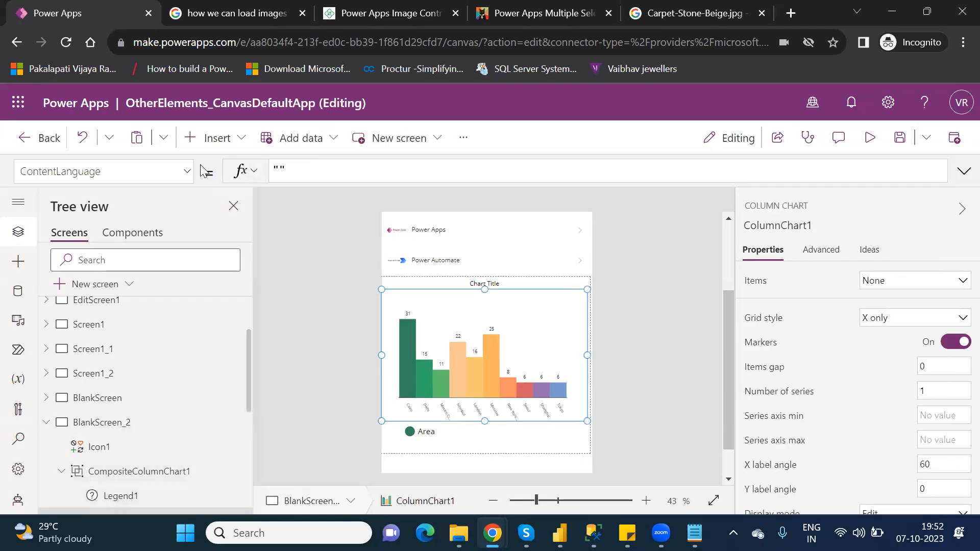
{"action": "left_click", "coordinate": [188, 171]}
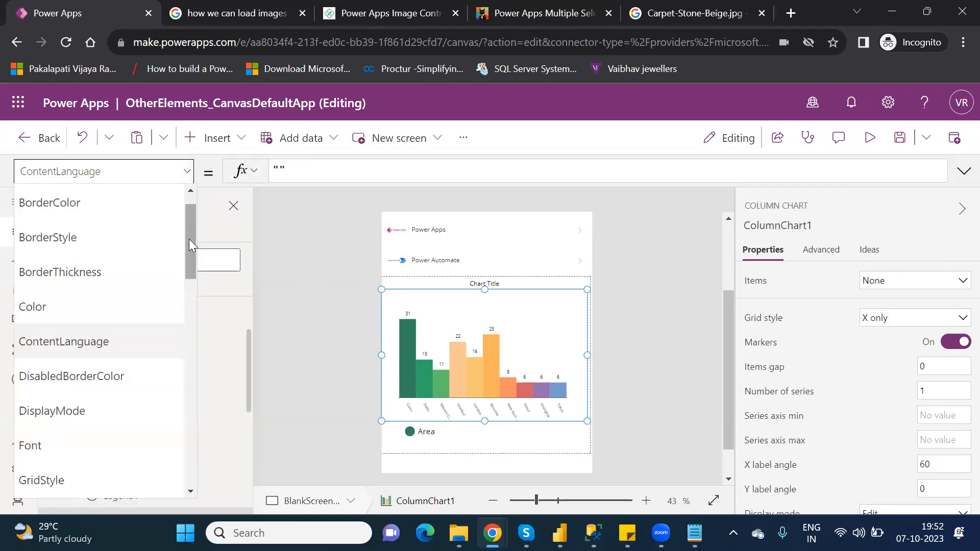
{"action": "left_click_drag", "start_coordinate": [189, 239], "coordinate": [203, 307]}
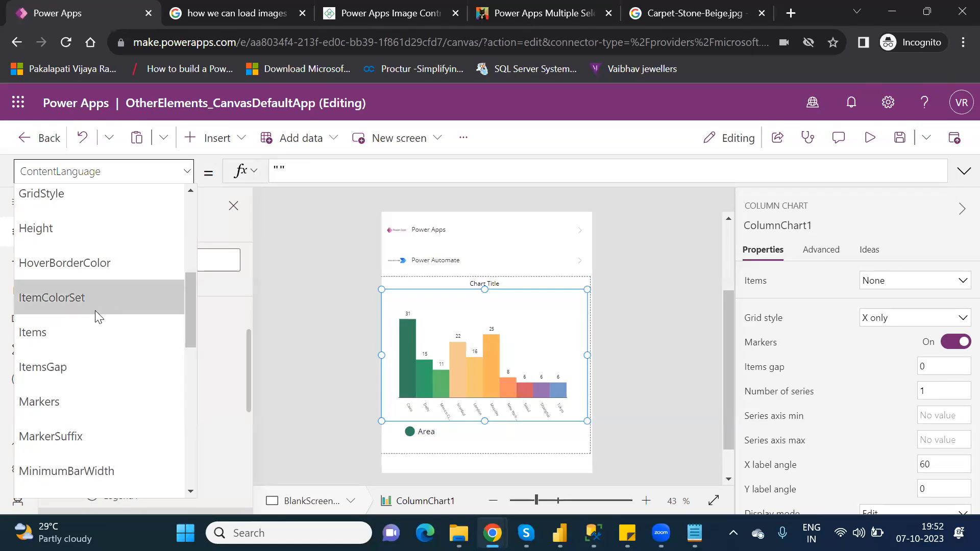
{"action": "left_click", "coordinate": [69, 332]}
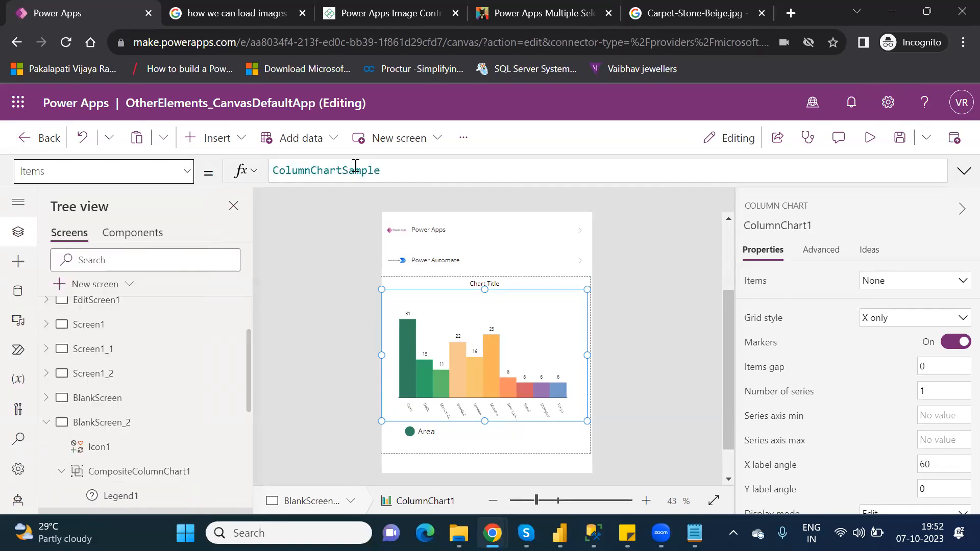
{"action": "double_click", "coordinate": [356, 170]}
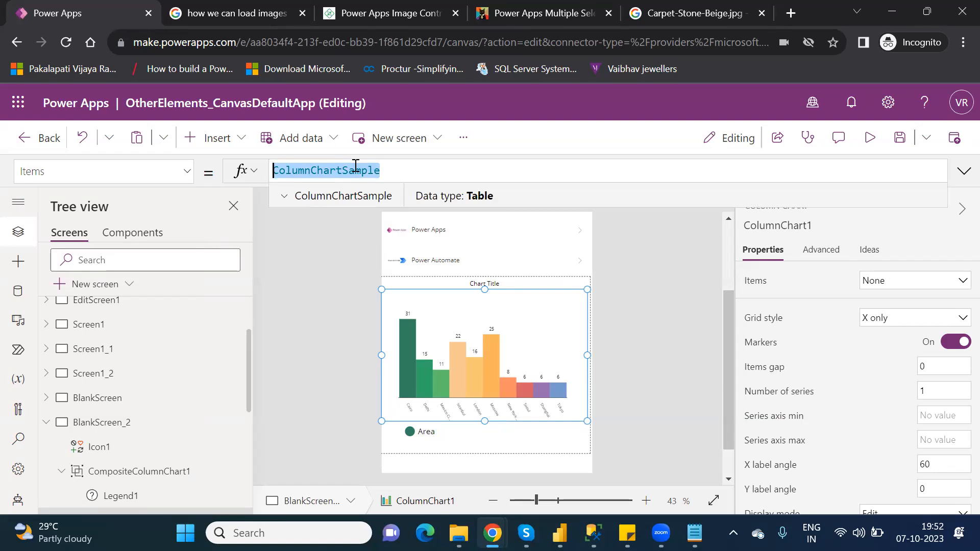
{"action": "type", "text": "CoChart"}
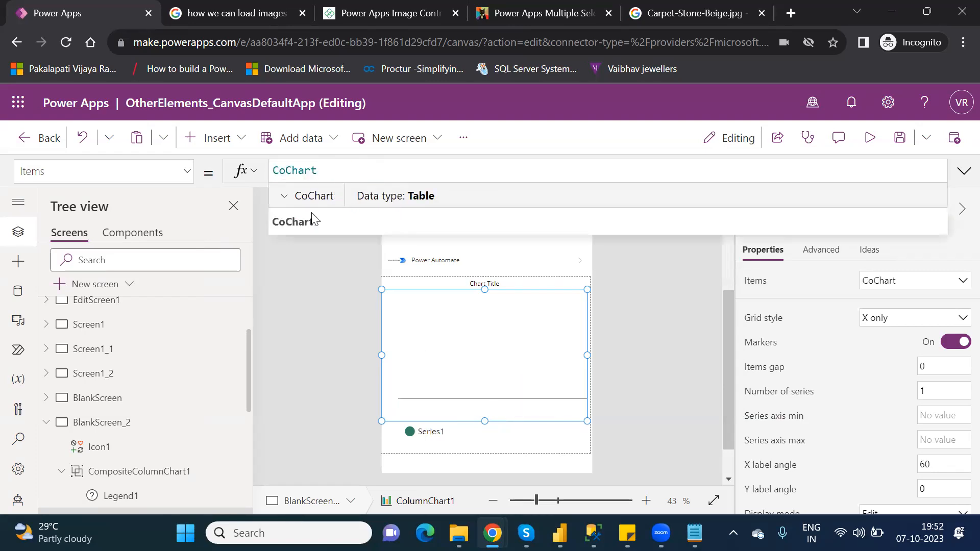
{"action": "left_click", "coordinate": [298, 221]}
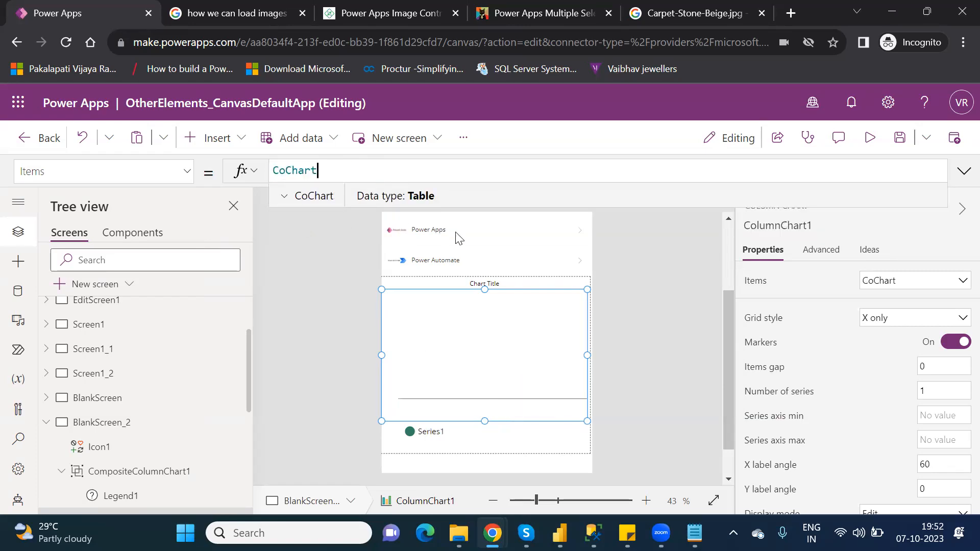
- Set the column chart's grid style to All
{"action": "left_click", "coordinate": [648, 381]}
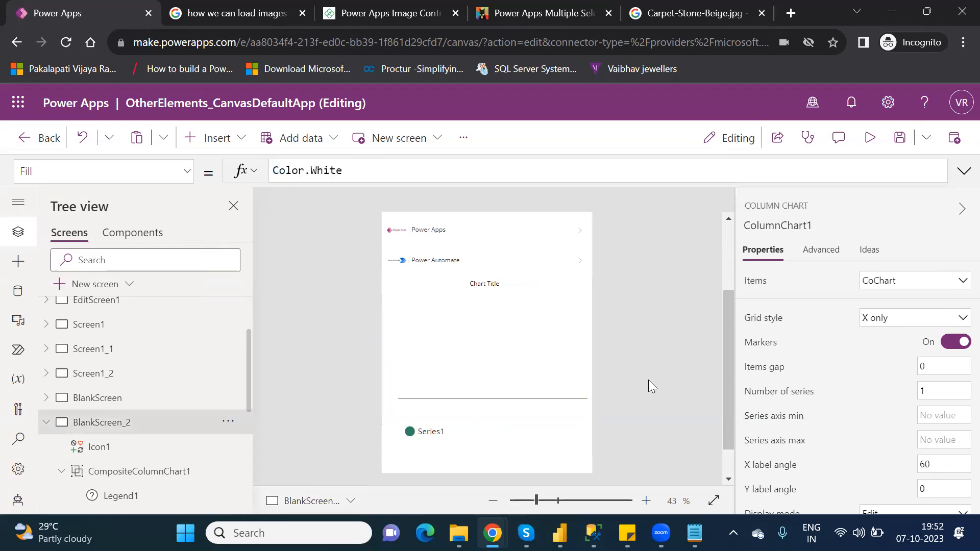
{"action": "left_click", "coordinate": [529, 359]}
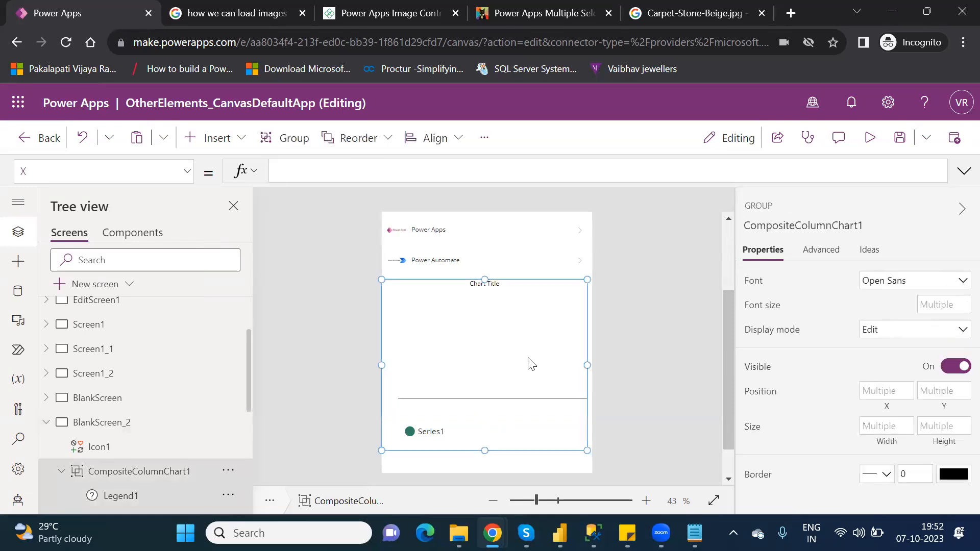
{"action": "left_click", "coordinate": [528, 359]}
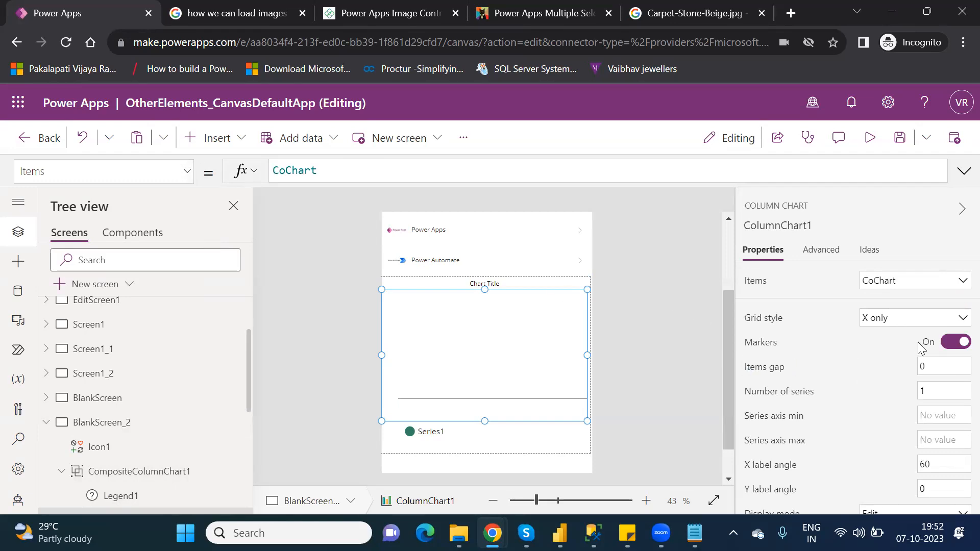
{"action": "left_click", "coordinate": [904, 320]}
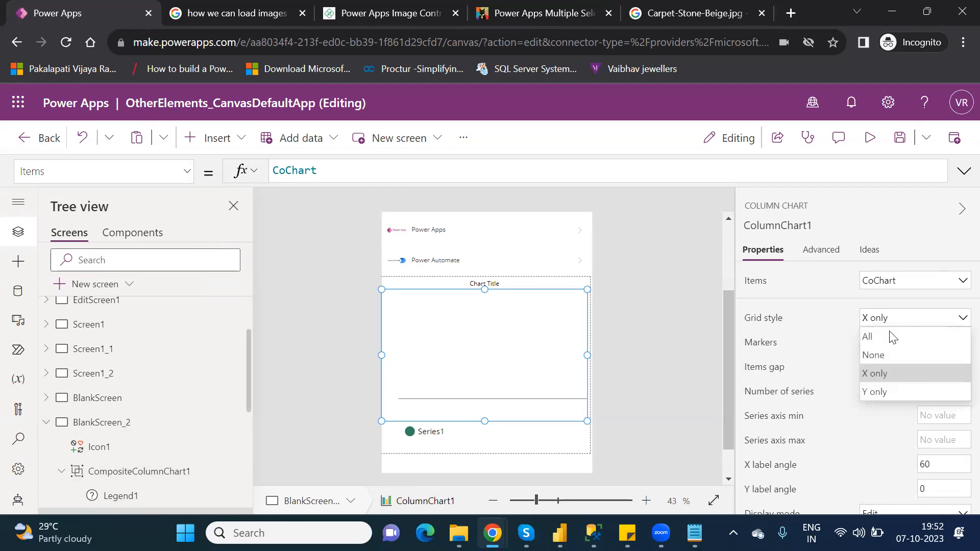
{"action": "left_click", "coordinate": [886, 332]}
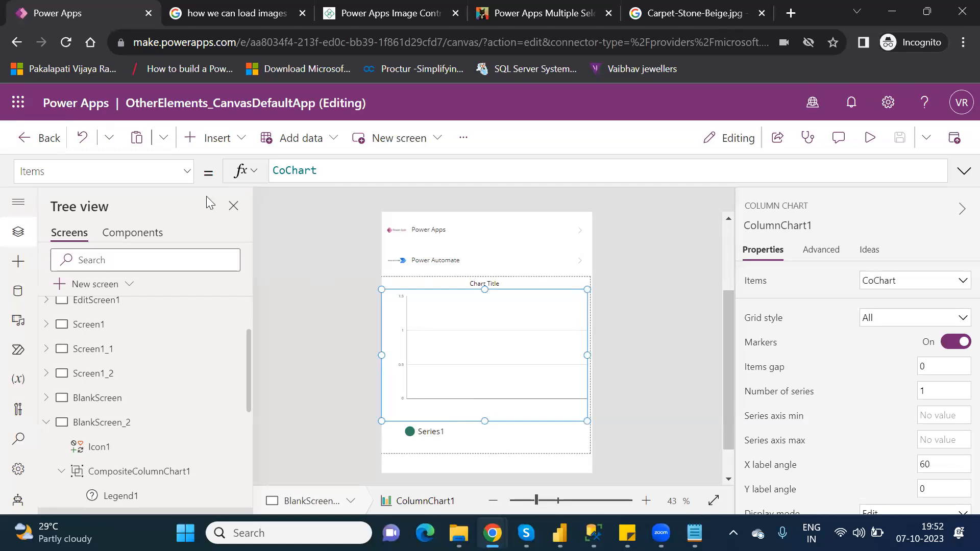
{"action": "left_click", "coordinate": [188, 177]}
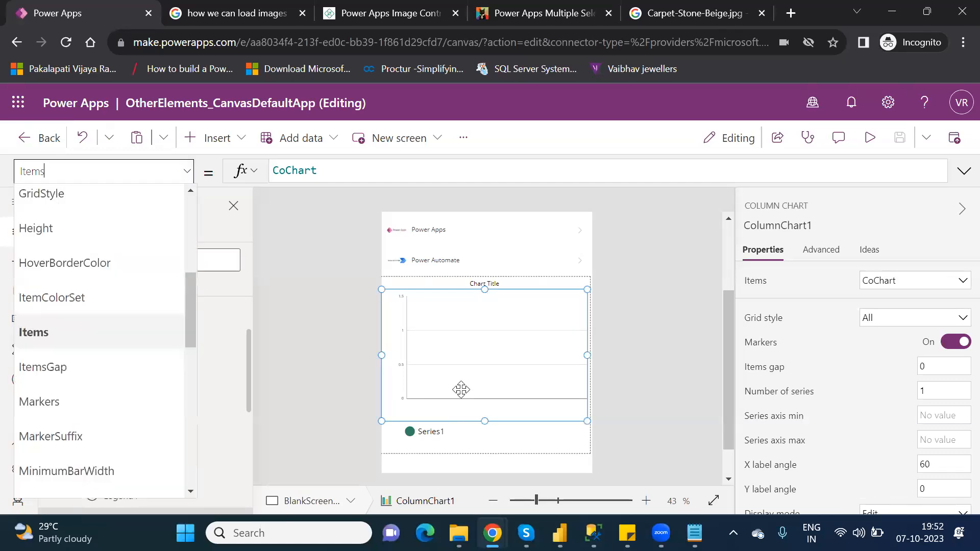
{"action": "left_click", "coordinate": [486, 445]}
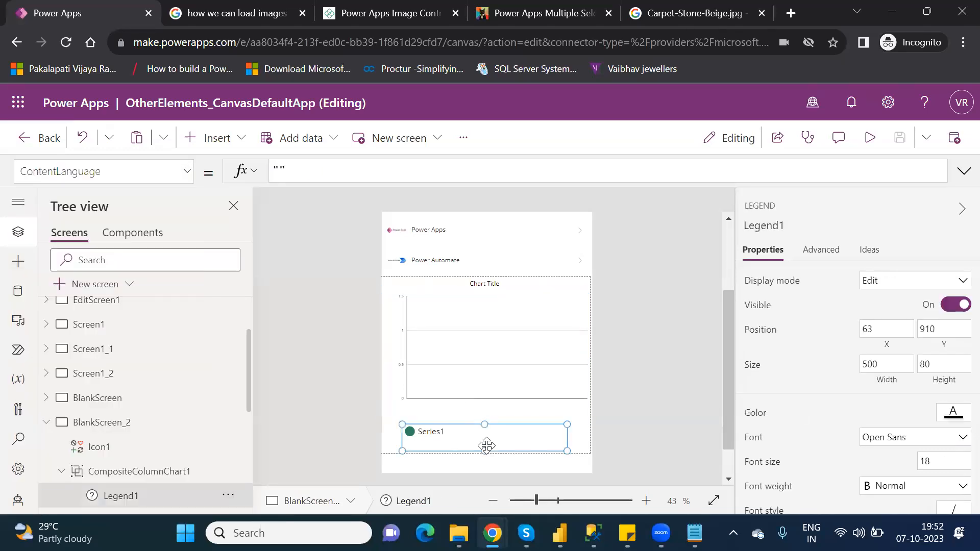
- Try entering an id formula in the chart group's X property, then erase it again
{"action": "left_click", "coordinate": [513, 415]}
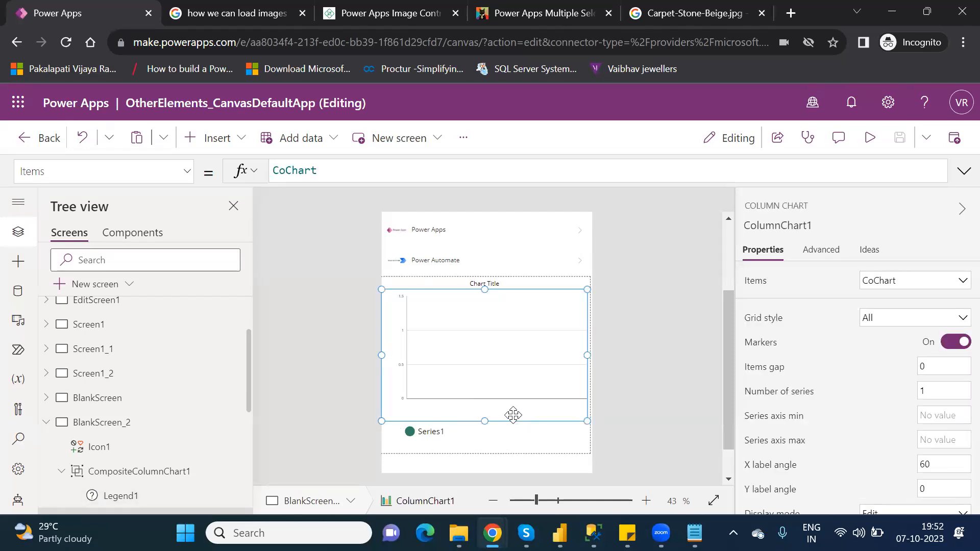
{"action": "left_click", "coordinate": [551, 445]}
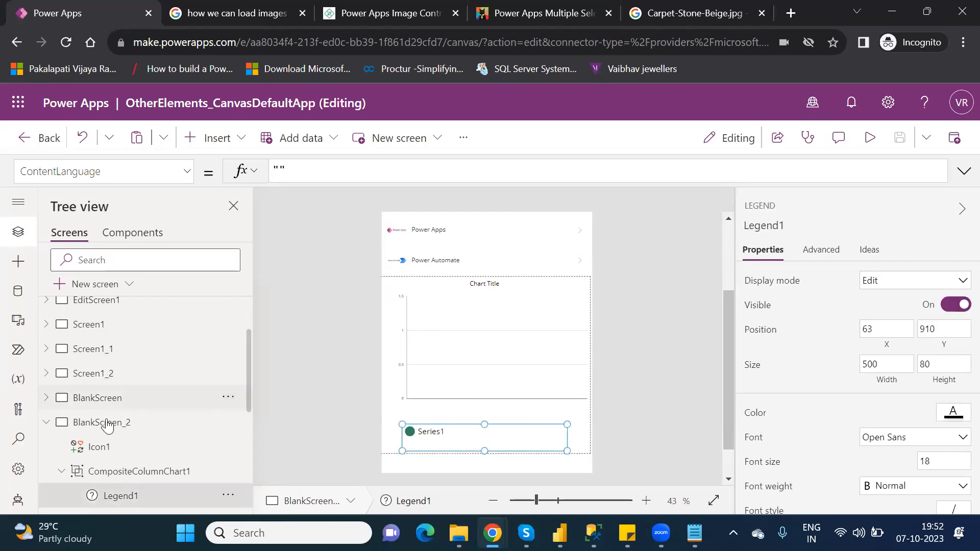
{"action": "left_click", "coordinate": [114, 473]}
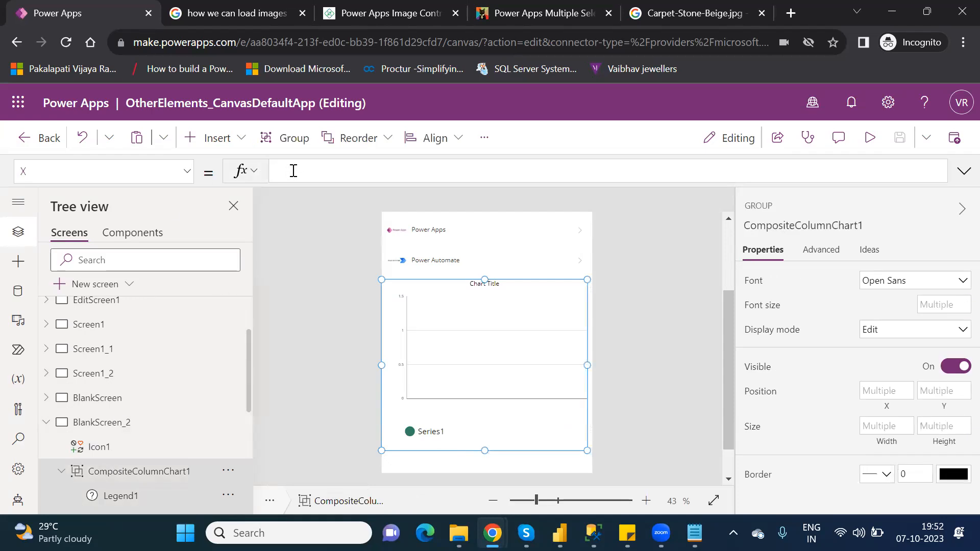
{"action": "type", "text": "id"}
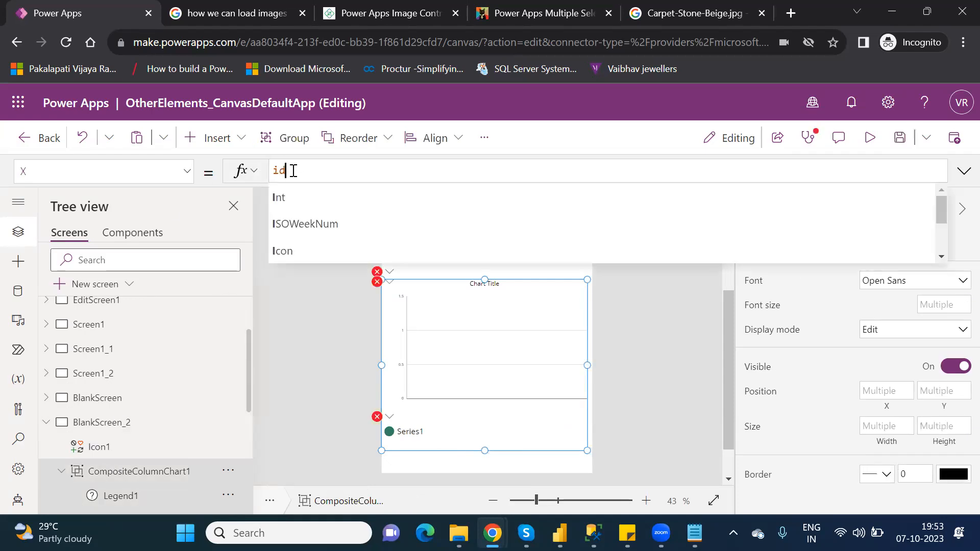
{"action": "type", "text": "()"}
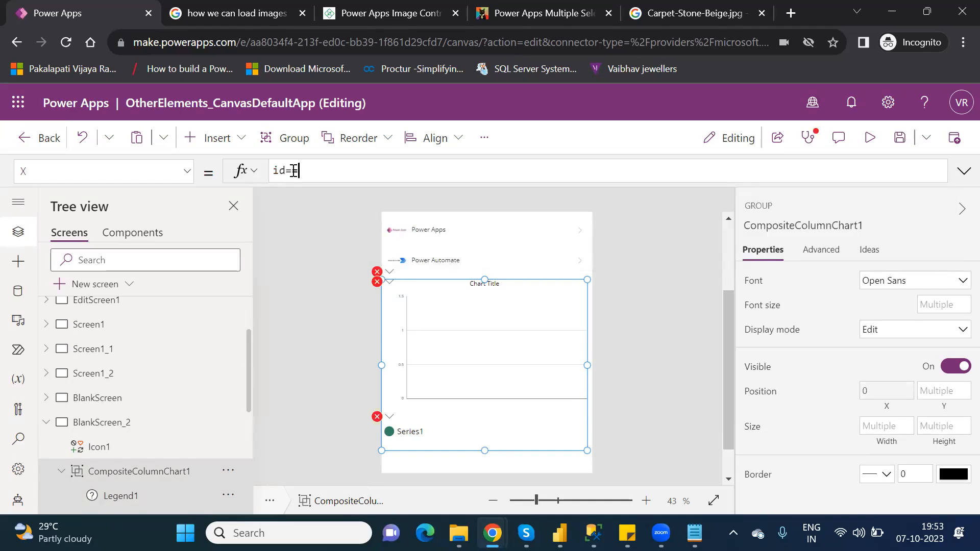
{"action": "key", "text": "BackSpace"}
{"action": "key", "text": "BackSpace"}
{"action": "key", "text": "BackSpace"}
{"action": "key", "text": "BackSpace"}
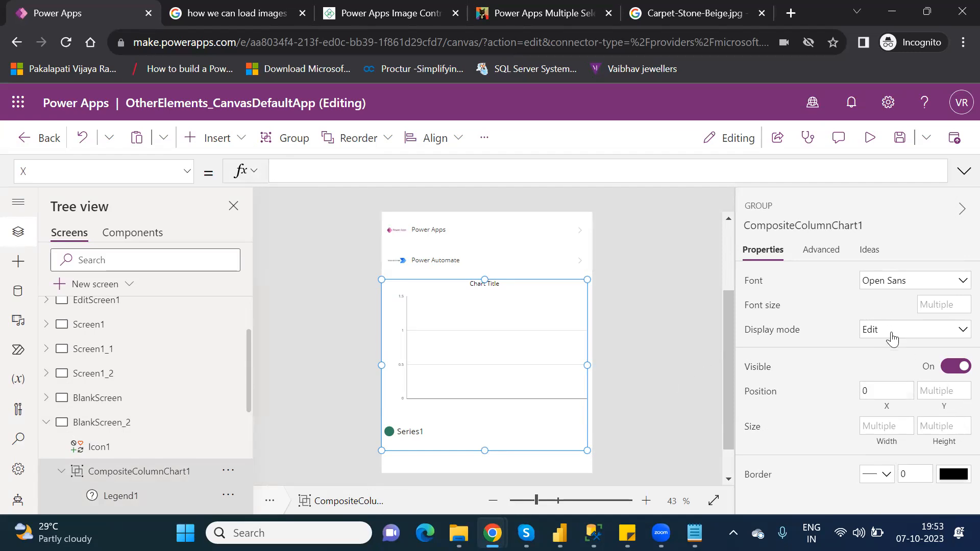
- Review the chart group's advanced properties
{"action": "left_click", "coordinate": [821, 253]}
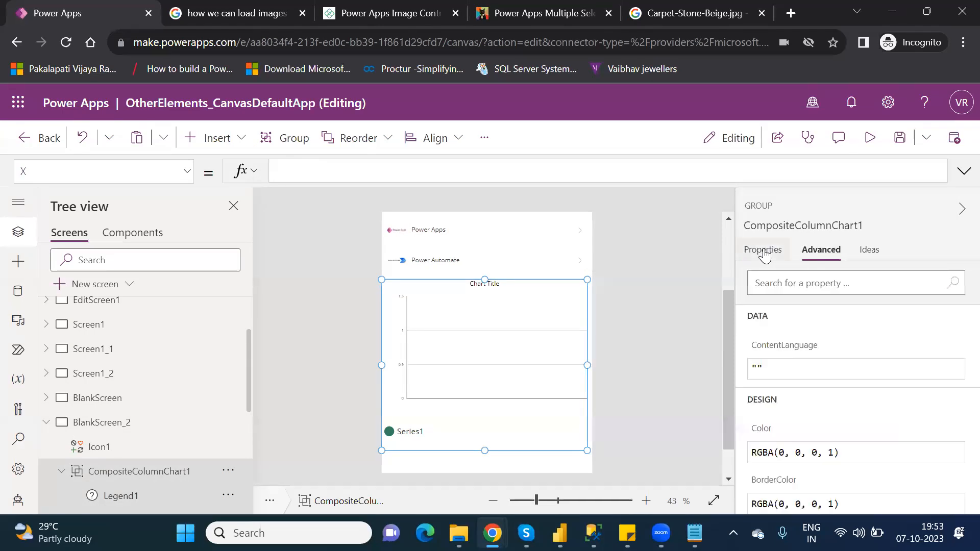
{"action": "left_click", "coordinate": [764, 253]}
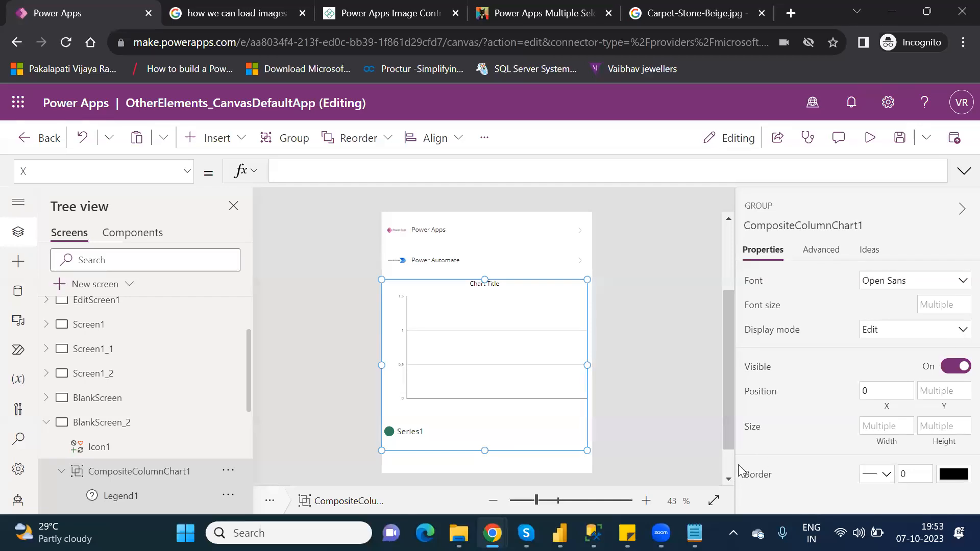
- Try the column chart's X only, Y only and None grid styles, then switch back to All
{"action": "scroll", "coordinate": [727, 462], "scroll_direction": "down", "scroll_amount": 2}
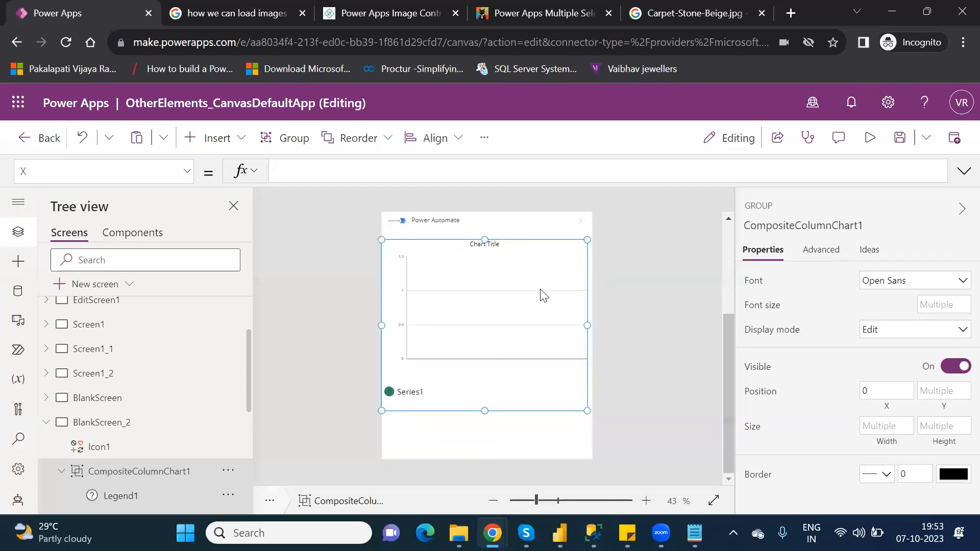
{"action": "left_click", "coordinate": [525, 276]}
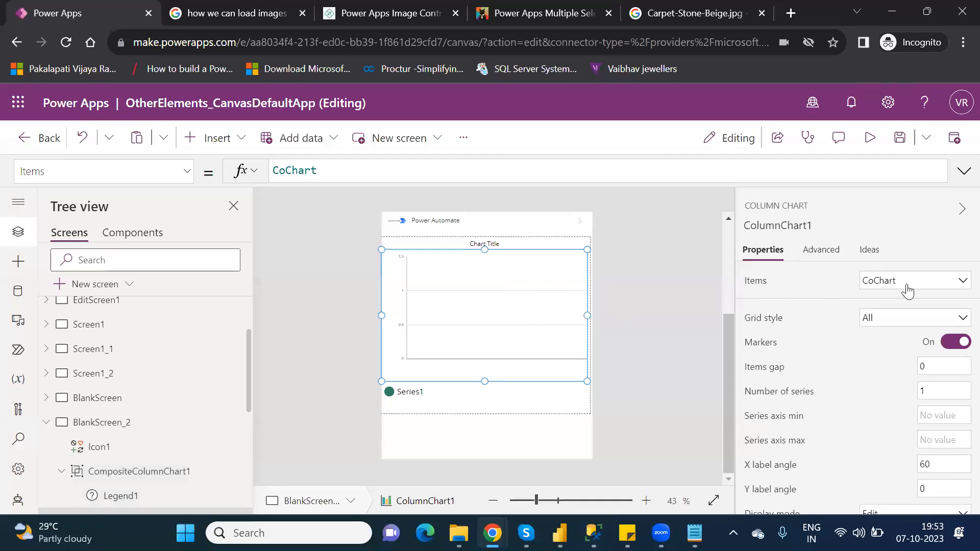
{"action": "left_click", "coordinate": [904, 321]}
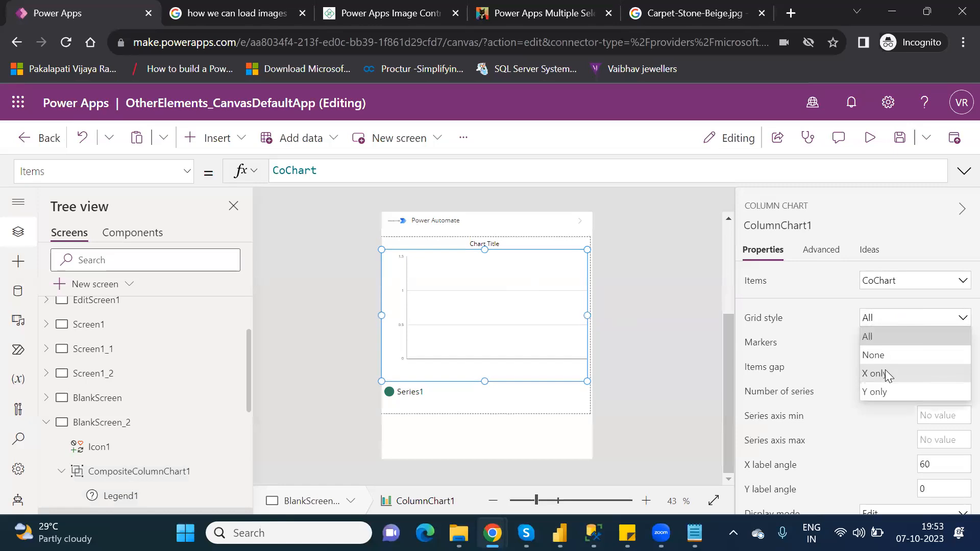
{"action": "left_click", "coordinate": [885, 369]}
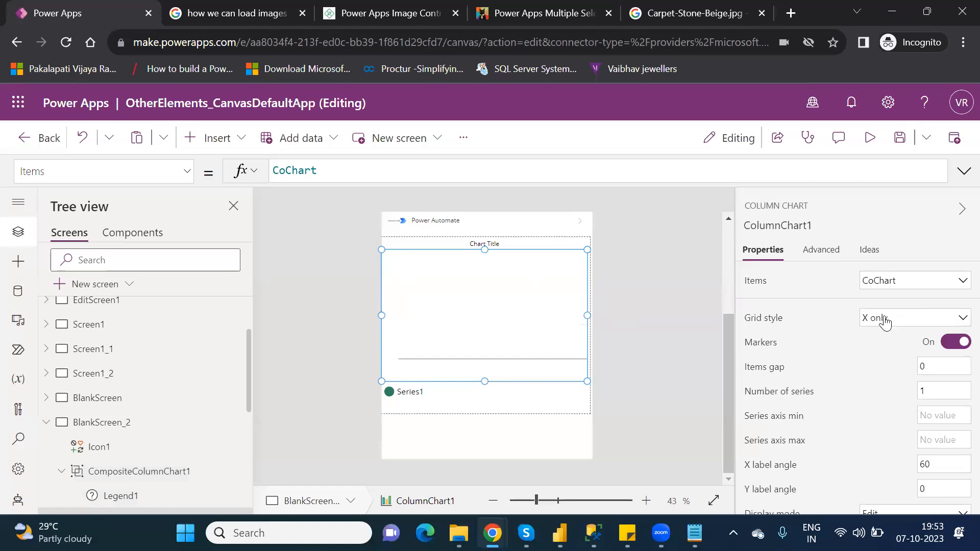
{"action": "left_click", "coordinate": [885, 321]}
{"action": "left_click", "coordinate": [872, 389]}
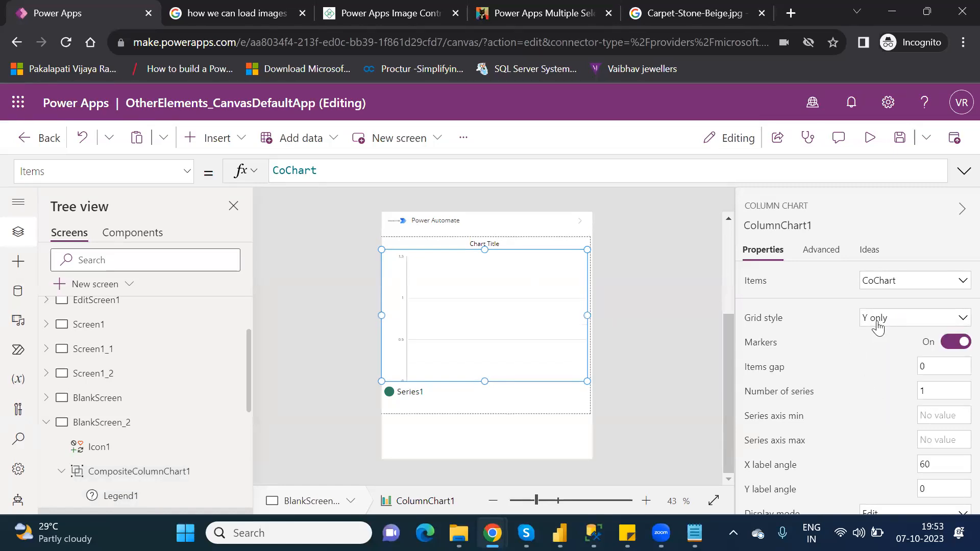
{"action": "left_click", "coordinate": [880, 323]}
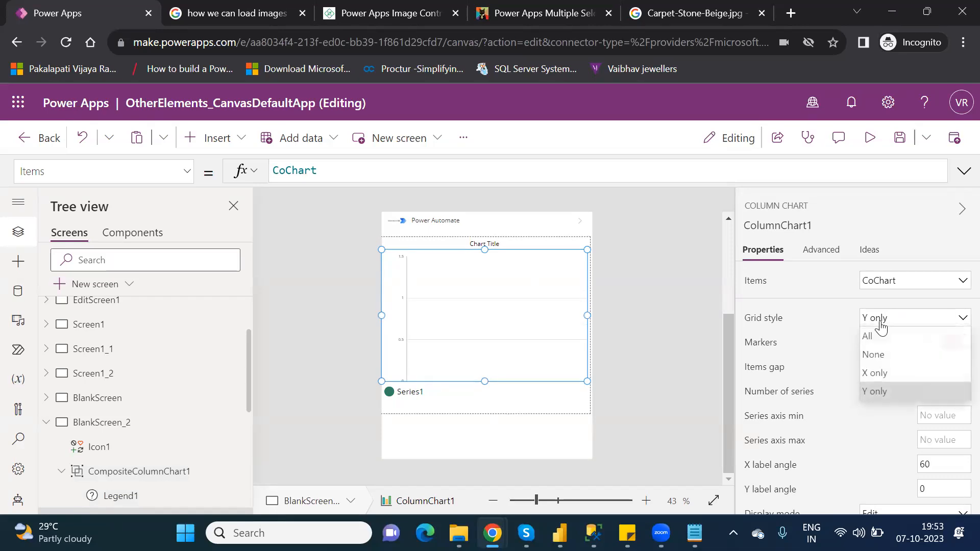
{"action": "left_click", "coordinate": [879, 355]}
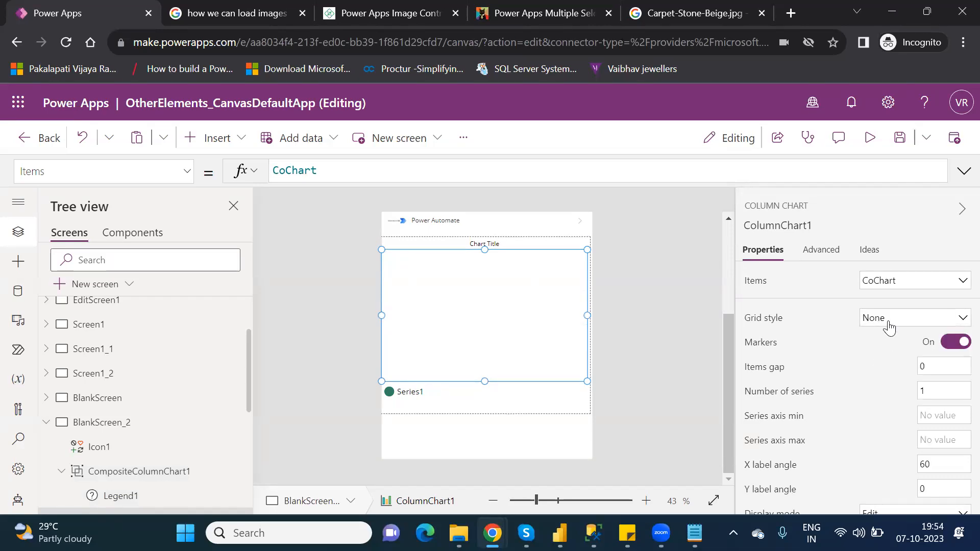
{"action": "left_click", "coordinate": [889, 327]}
{"action": "left_click", "coordinate": [878, 339]}
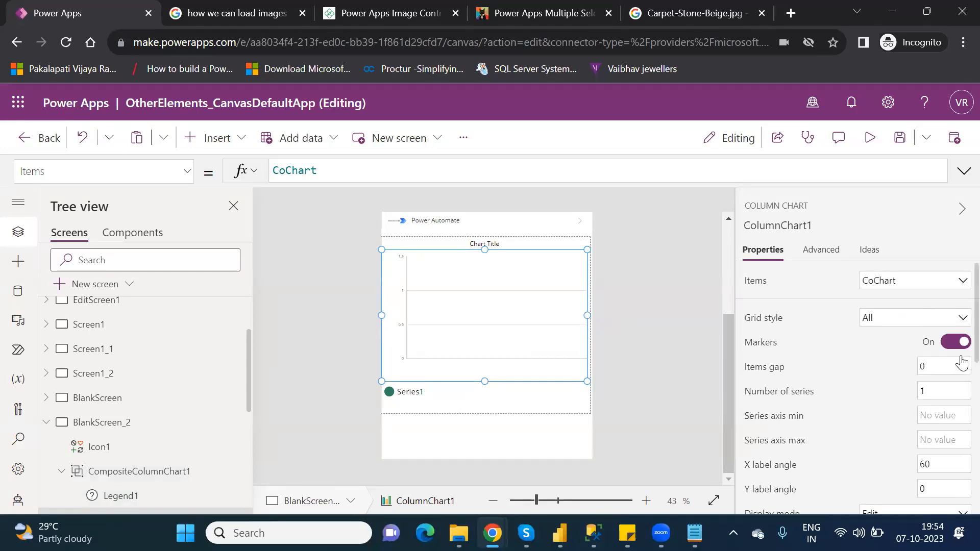
- Set the column chart's font size to 20
{"action": "scroll", "coordinate": [962, 363], "scroll_direction": "down", "scroll_amount": 5}
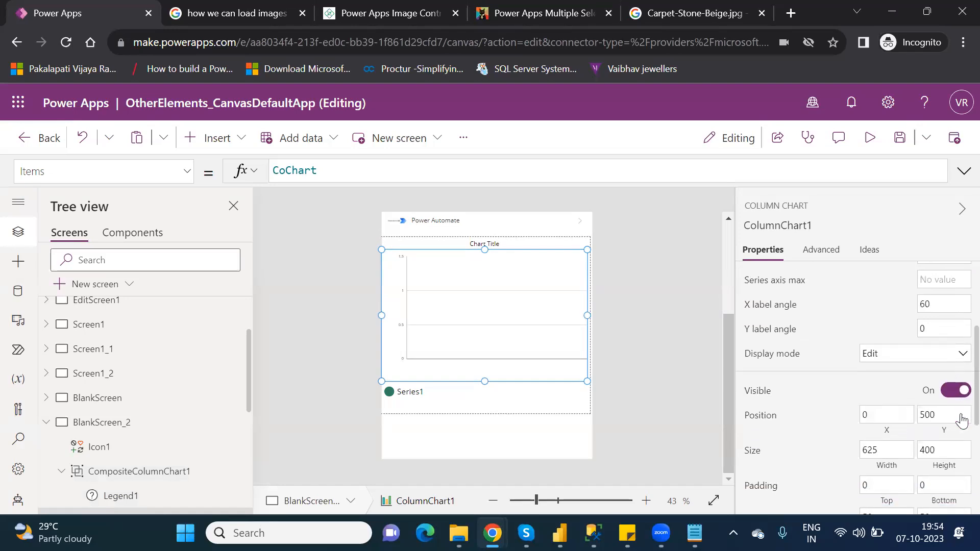
{"action": "scroll", "coordinate": [958, 452], "scroll_direction": "down", "scroll_amount": 5}
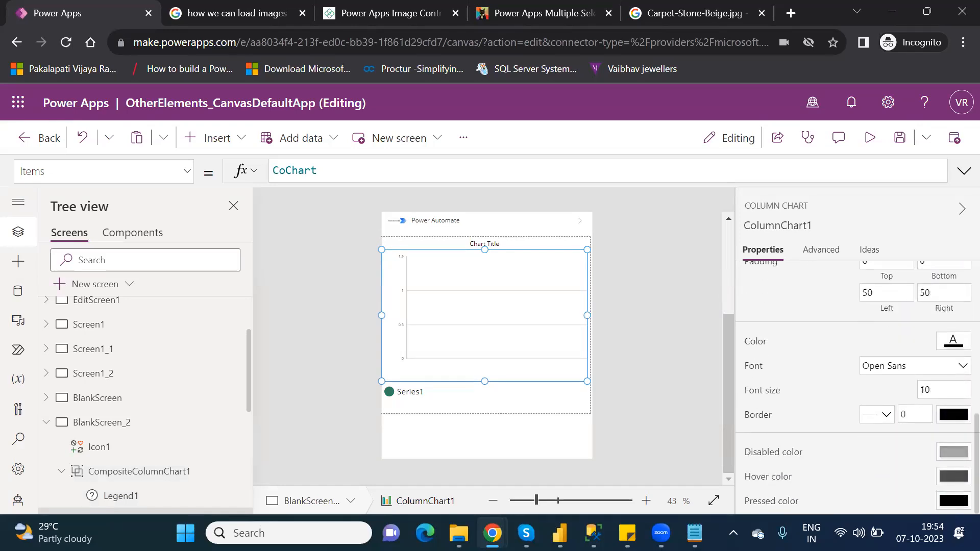
{"action": "scroll", "coordinate": [934, 408], "scroll_direction": "up", "scroll_amount": 2}
{"action": "scroll", "coordinate": [934, 409], "scroll_direction": "down", "scroll_amount": 2}
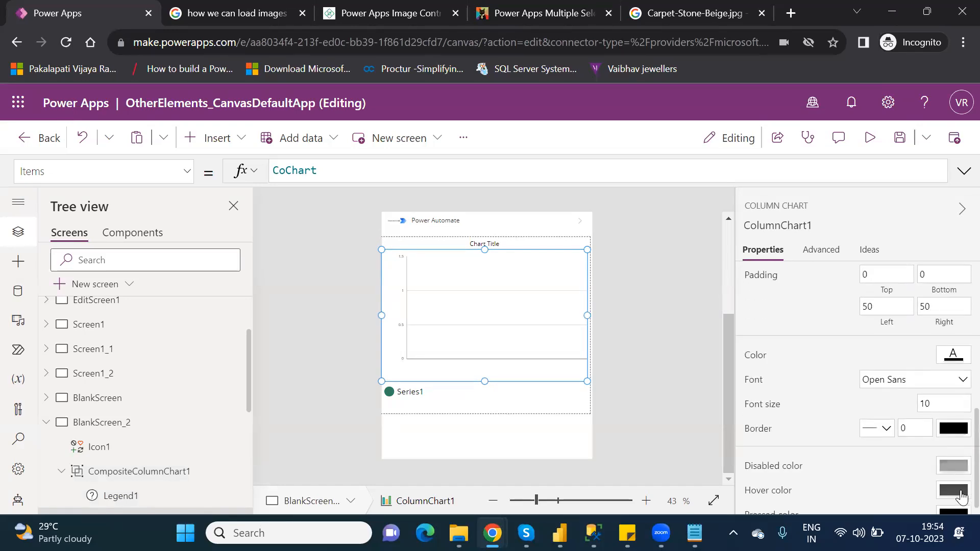
{"action": "double_click", "coordinate": [922, 401]}
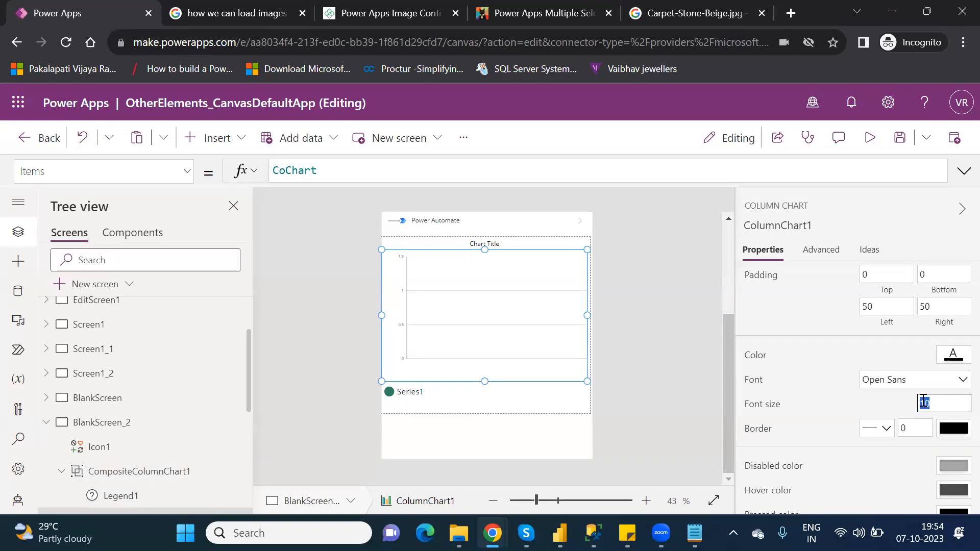
{"action": "type", "text": "20"}
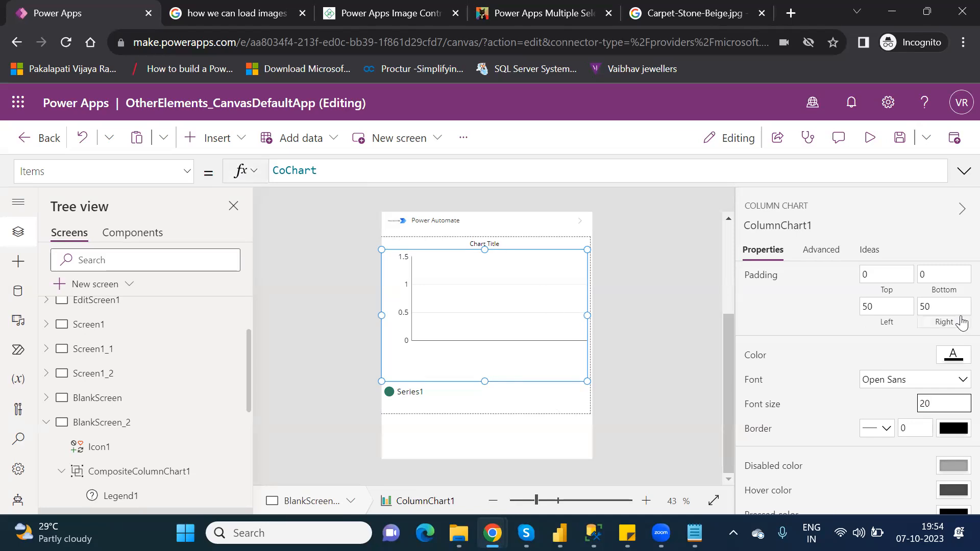
- Set the column chart's Series2 to Id and Series1 to Sales in its advanced properties
{"action": "left_click", "coordinate": [812, 251]}
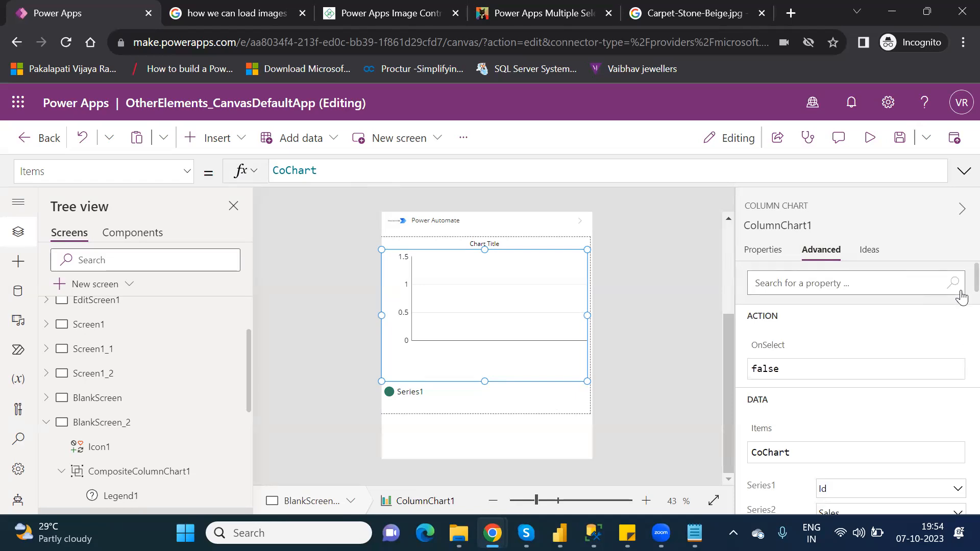
{"action": "scroll", "coordinate": [959, 301], "scroll_direction": "down", "scroll_amount": 3}
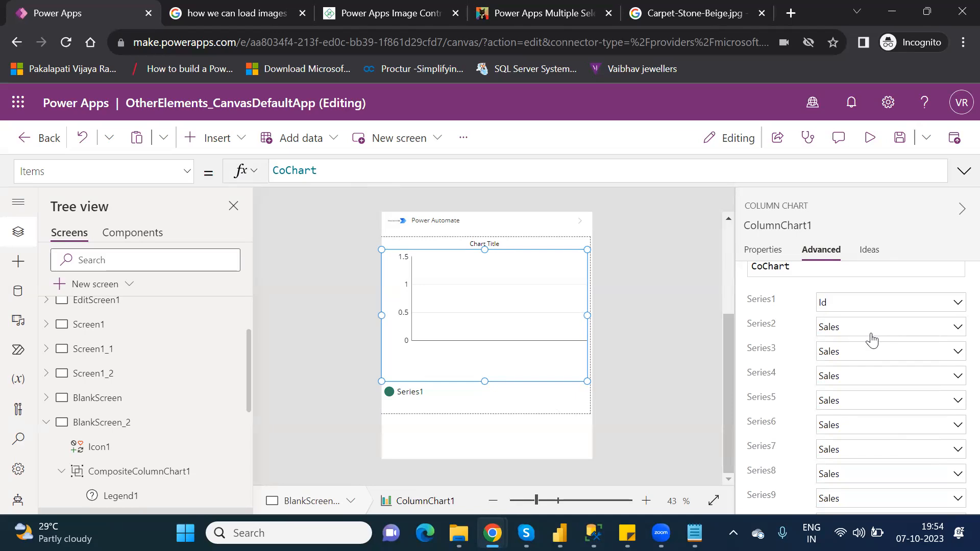
{"action": "left_click", "coordinate": [914, 331]}
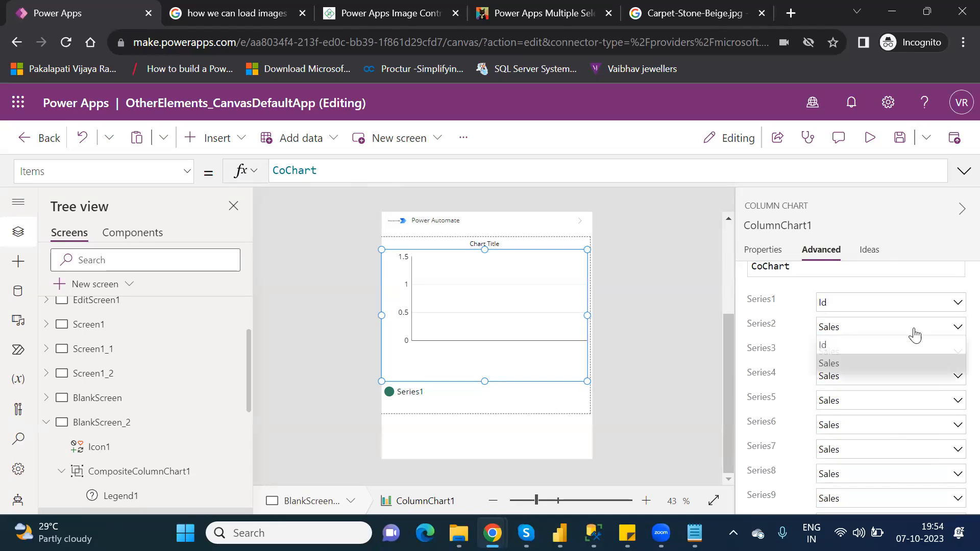
{"action": "left_click", "coordinate": [873, 342]}
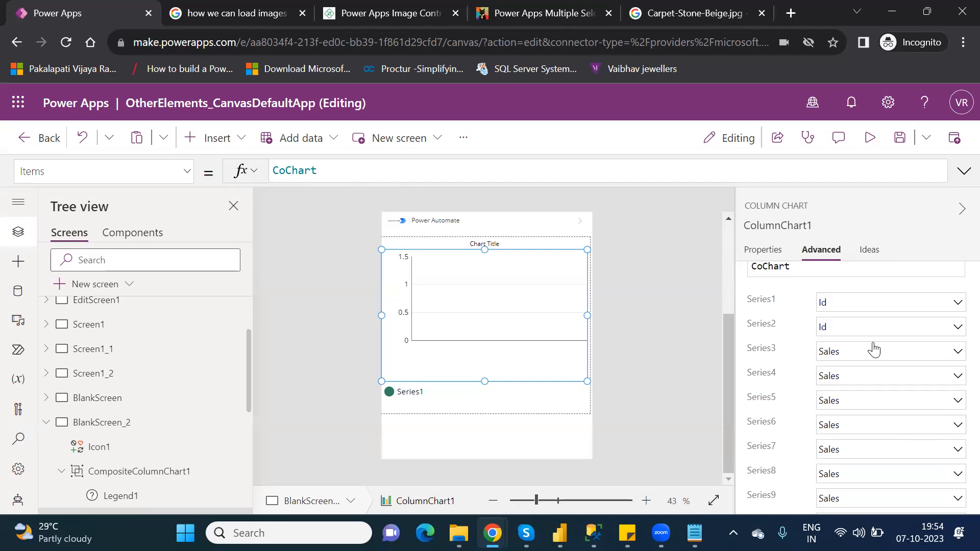
{"action": "left_click", "coordinate": [845, 302]}
{"action": "left_click", "coordinate": [835, 341]}
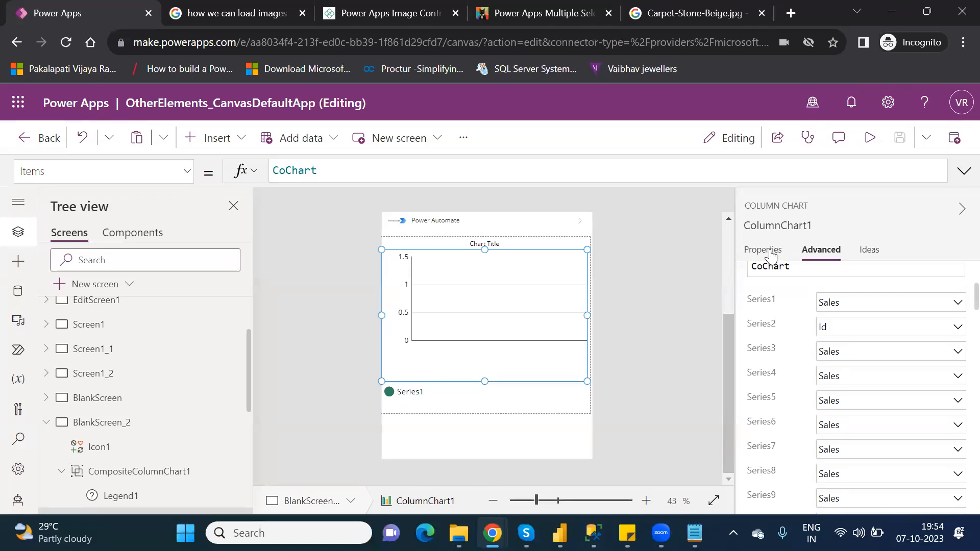
- Browse through the column chart's advanced properties
{"action": "left_click", "coordinate": [770, 255]}
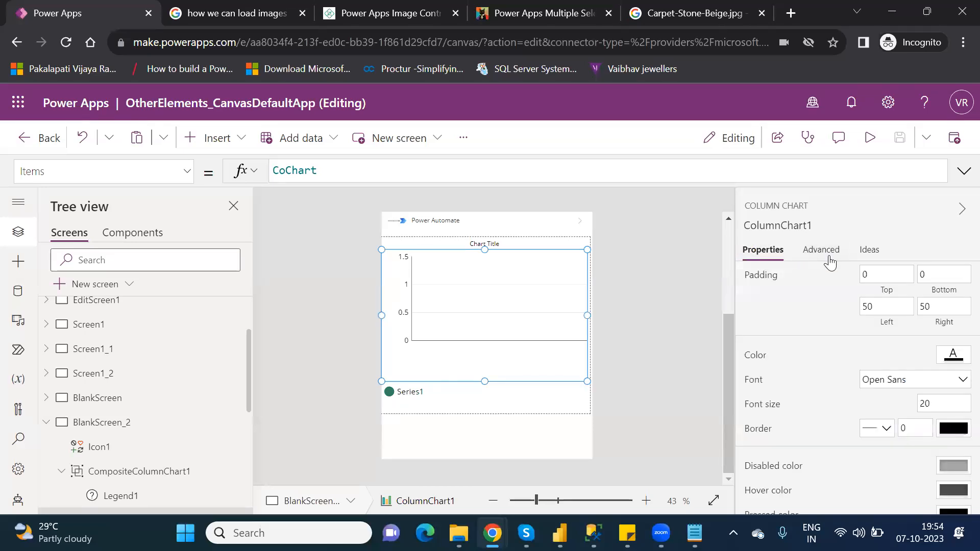
{"action": "left_click", "coordinate": [826, 256]}
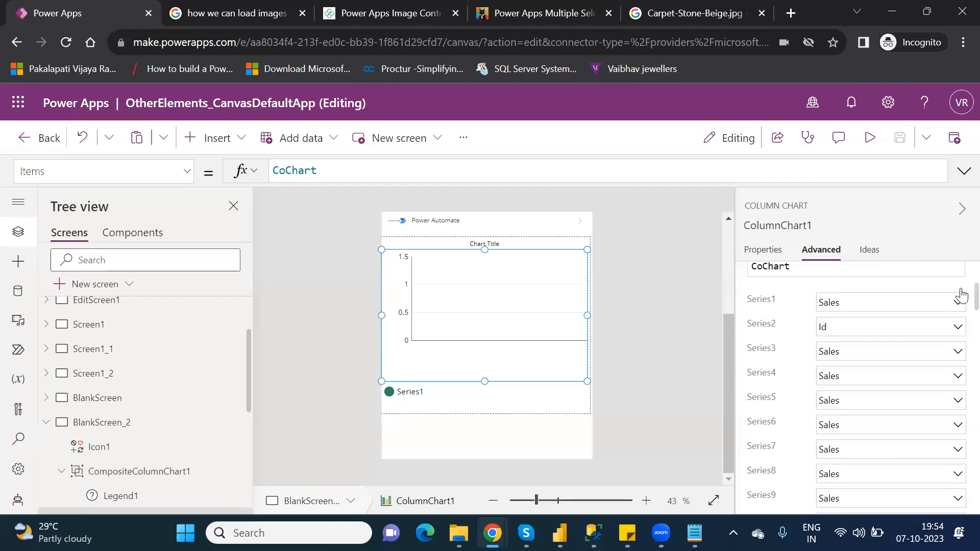
{"action": "scroll", "coordinate": [960, 306], "scroll_direction": "down", "scroll_amount": 8}
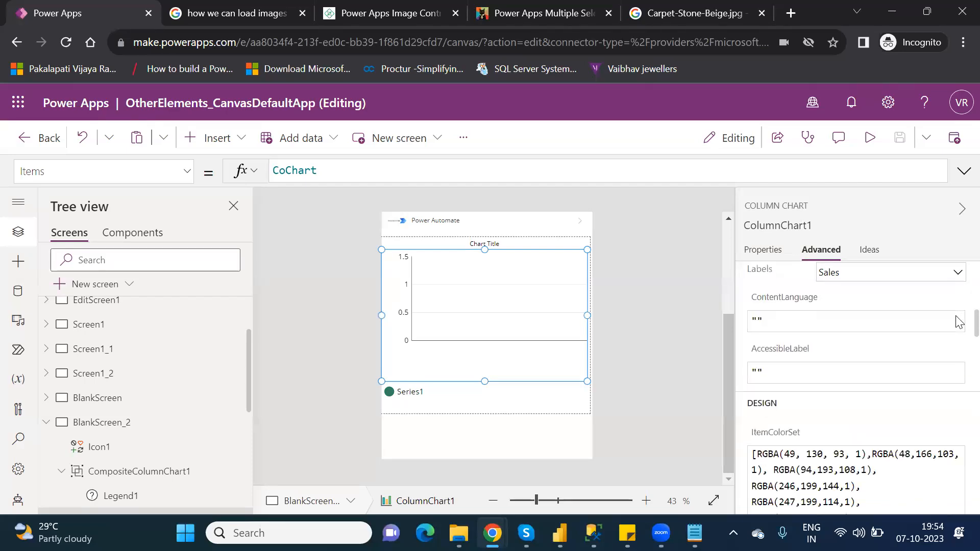
{"action": "scroll", "coordinate": [959, 336], "scroll_direction": "down", "scroll_amount": 4}
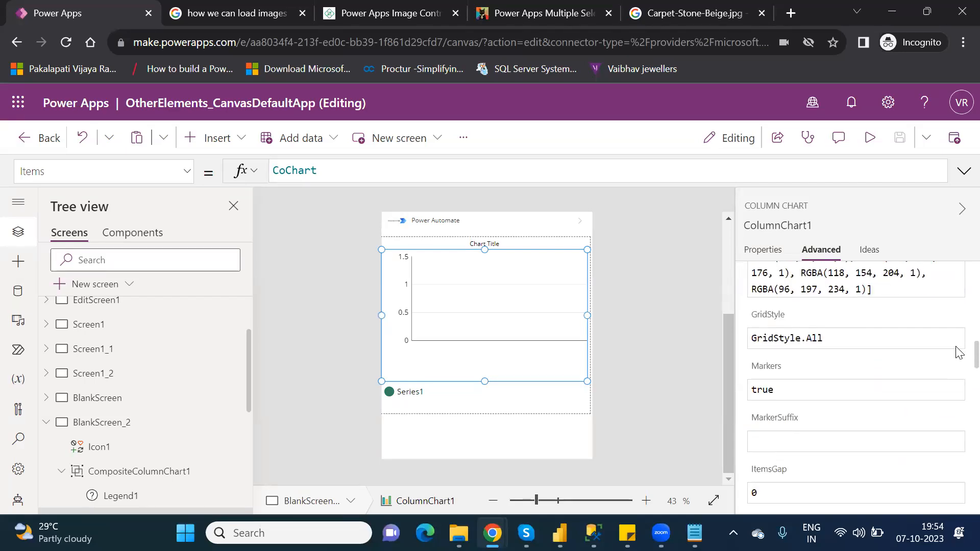
{"action": "scroll", "coordinate": [958, 352], "scroll_direction": "down", "scroll_amount": 8}
{"action": "scroll", "coordinate": [959, 401], "scroll_direction": "down", "scroll_amount": 12}
{"action": "scroll", "coordinate": [958, 461], "scroll_direction": "down", "scroll_amount": 4}
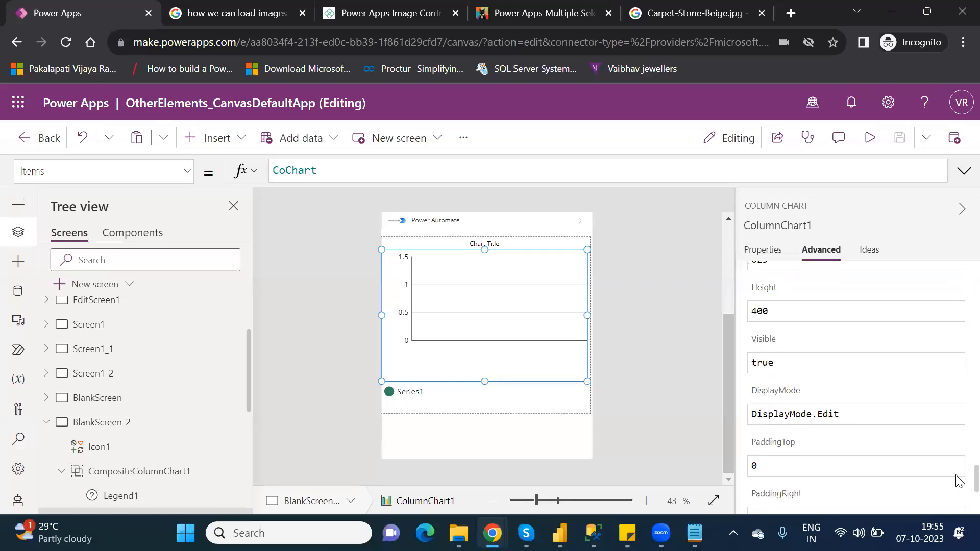
{"action": "scroll", "coordinate": [959, 482], "scroll_direction": "down", "scroll_amount": 2}
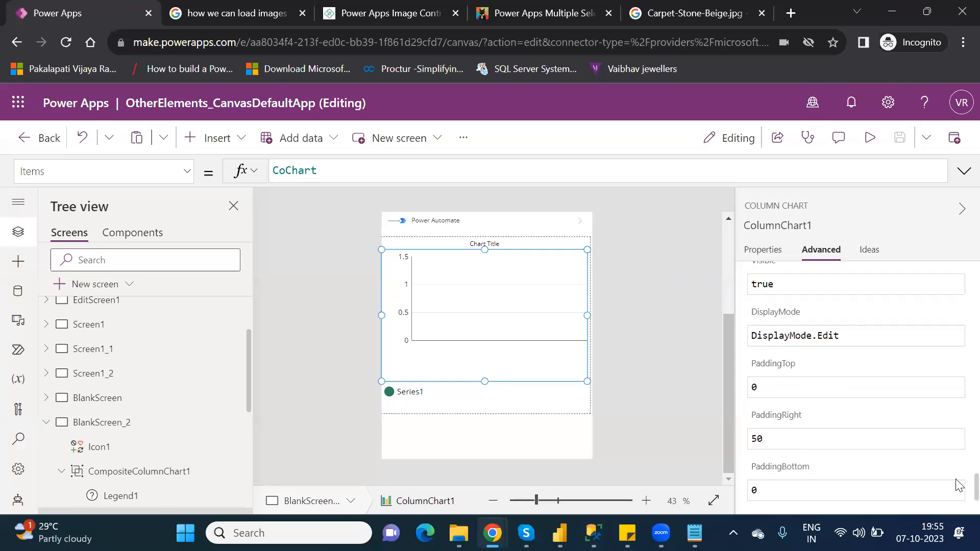
- Delete the CompositeColumnChart1 group from the screen
{"action": "left_click", "coordinate": [499, 420]}
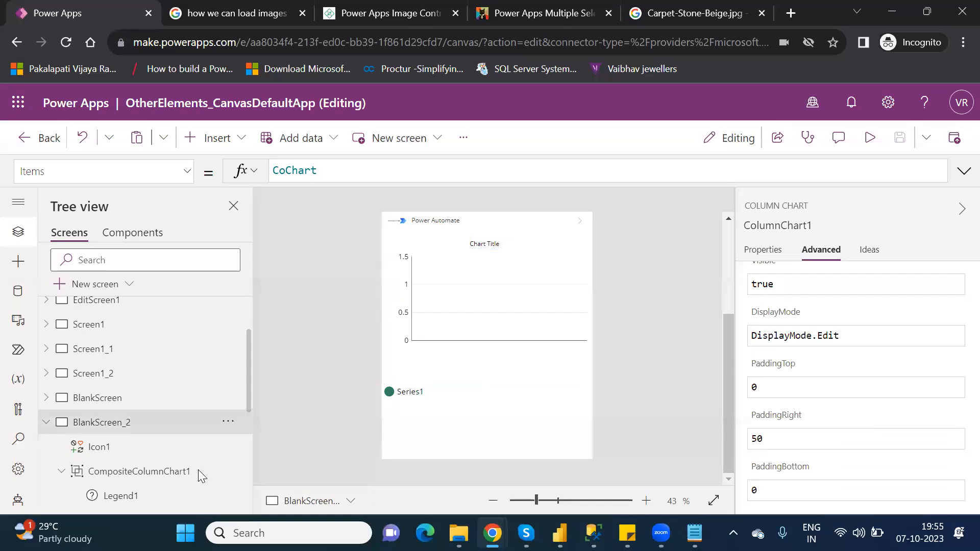
{"action": "left_click", "coordinate": [173, 476]}
{"action": "key", "text": "Delete"}
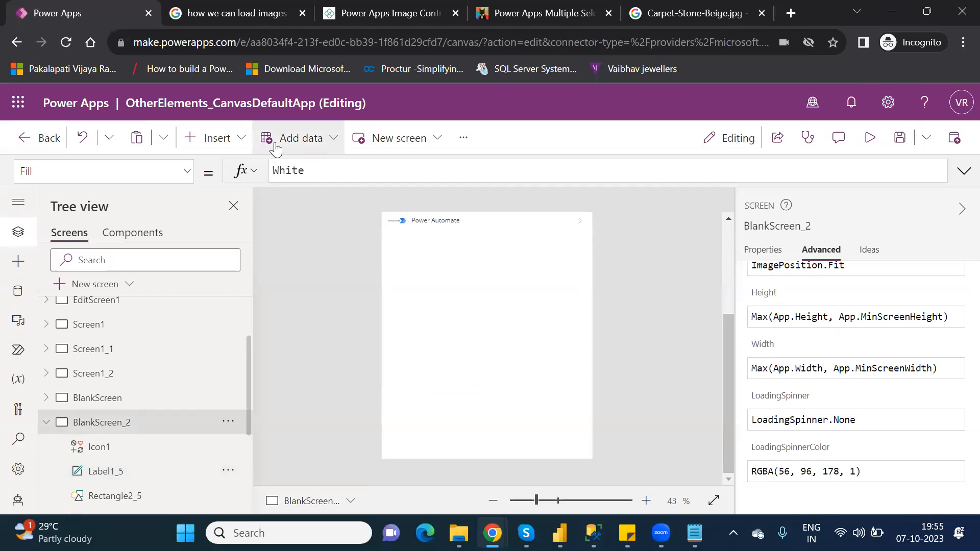
- Insert a new column chart from the Charts category
{"action": "left_click", "coordinate": [217, 142]}
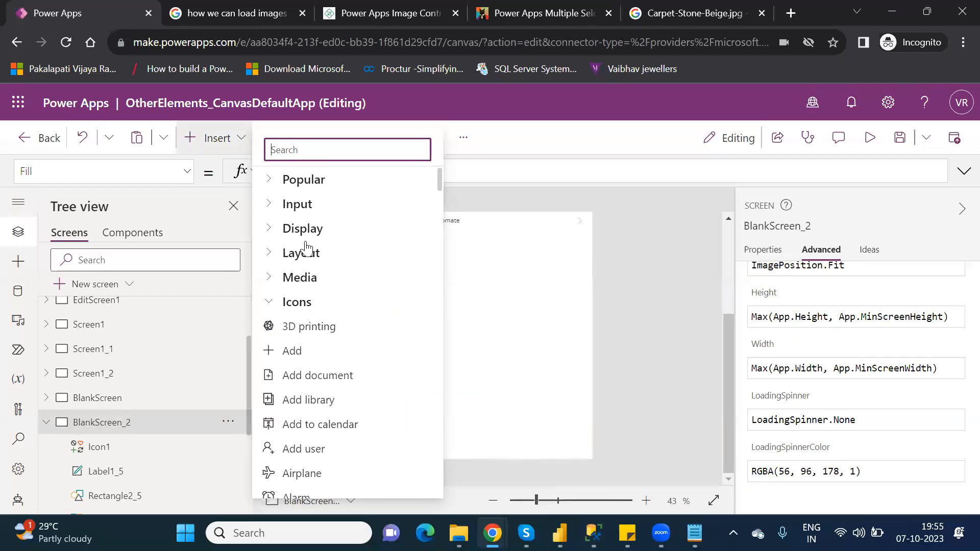
{"action": "left_click", "coordinate": [270, 303]}
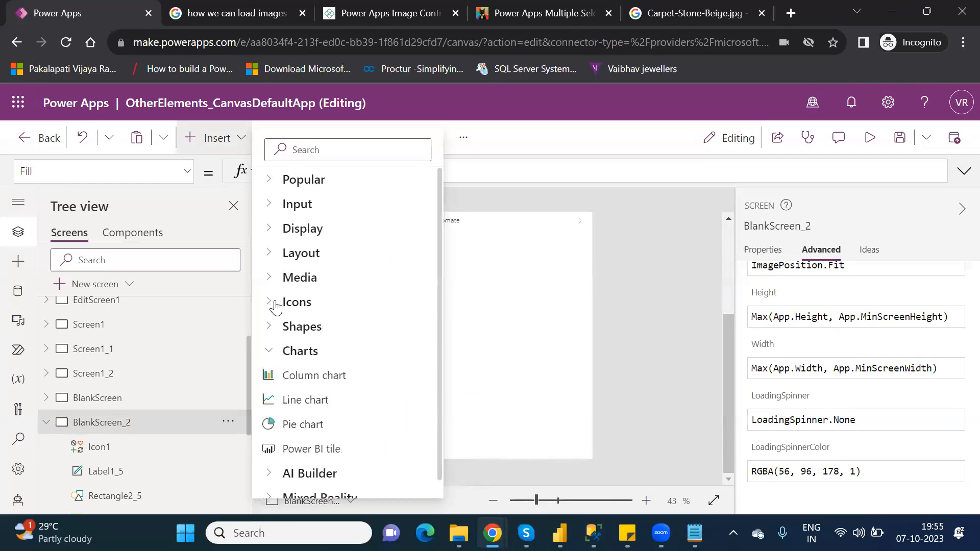
{"action": "left_click", "coordinate": [324, 378]}
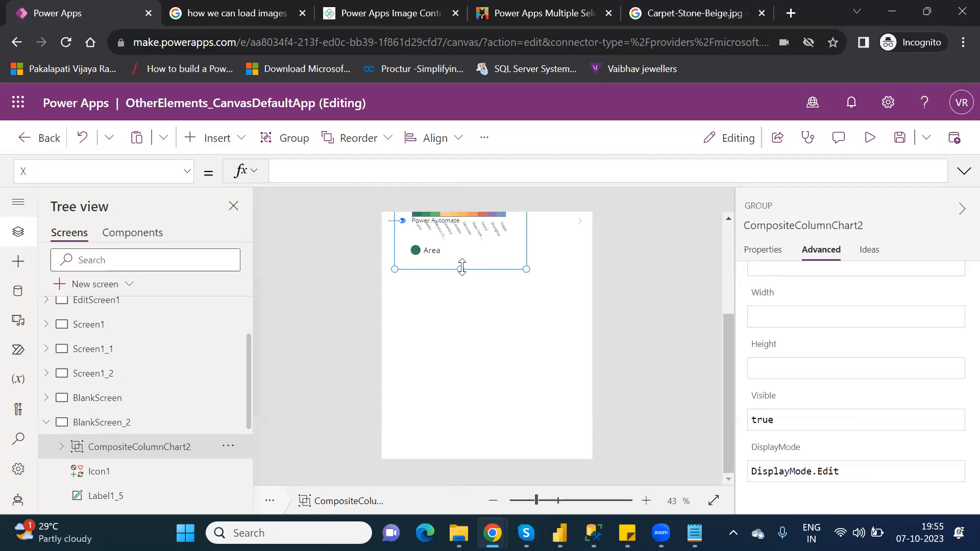
- Select the new chart group and move it down below the Power Automate row
{"action": "left_click", "coordinate": [492, 262]}
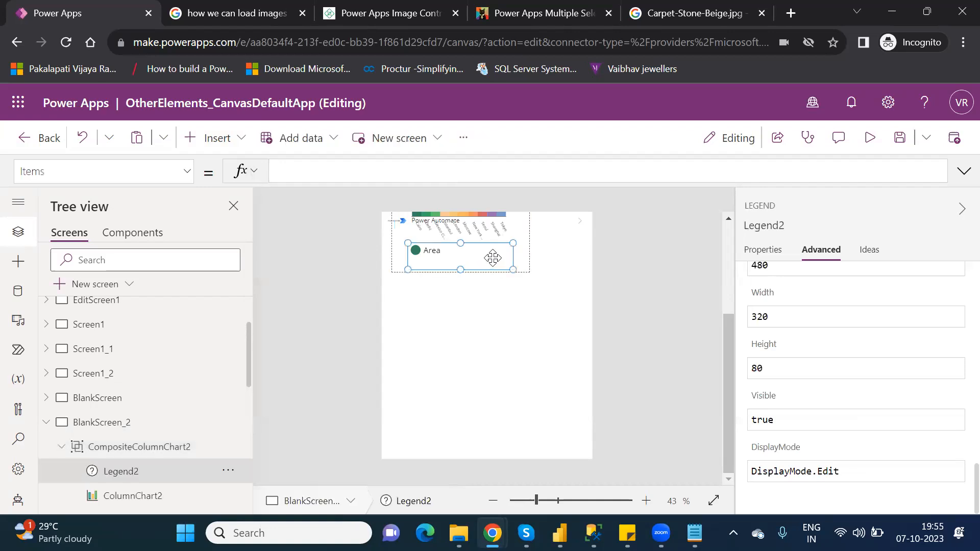
{"action": "left_click", "coordinate": [148, 447]}
{"action": "left_click_drag", "start_coordinate": [441, 269], "coordinate": [436, 417]}
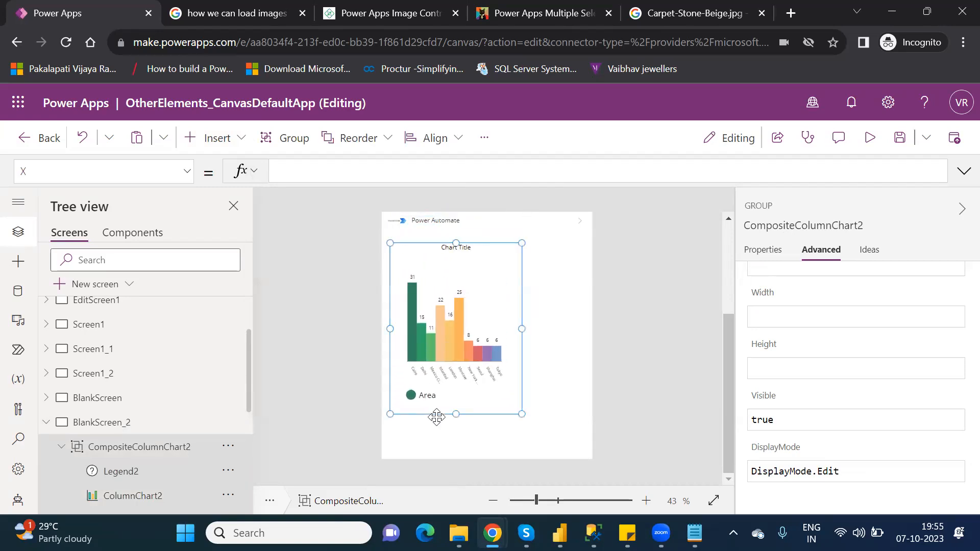
- Select the new column chart inside its group and open its properties
{"action": "left_click", "coordinate": [764, 252]}
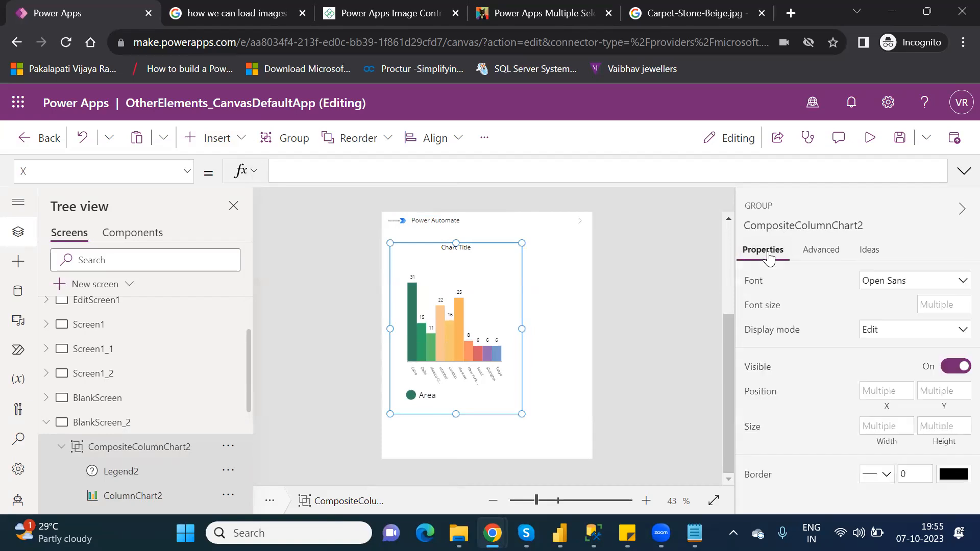
{"action": "left_click", "coordinate": [476, 395]}
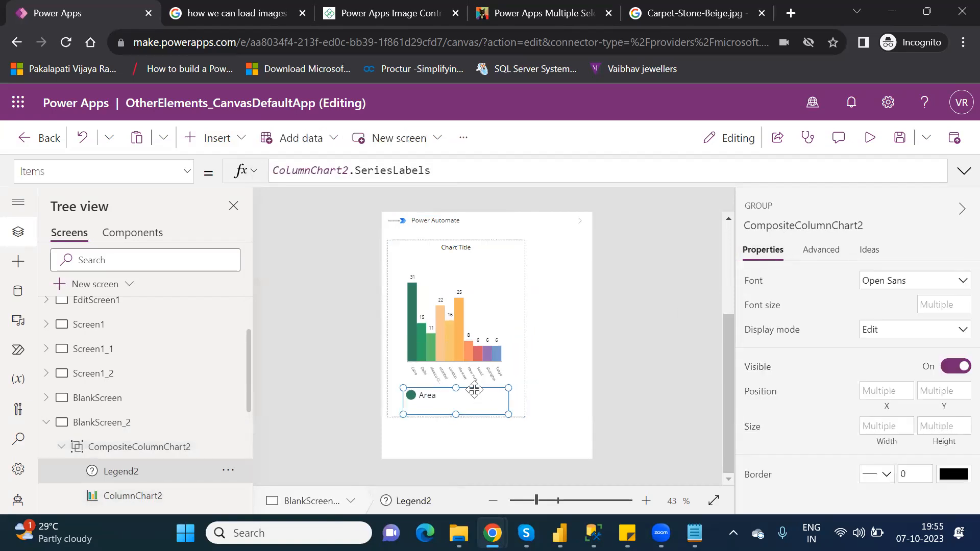
{"action": "left_click", "coordinate": [147, 448]}
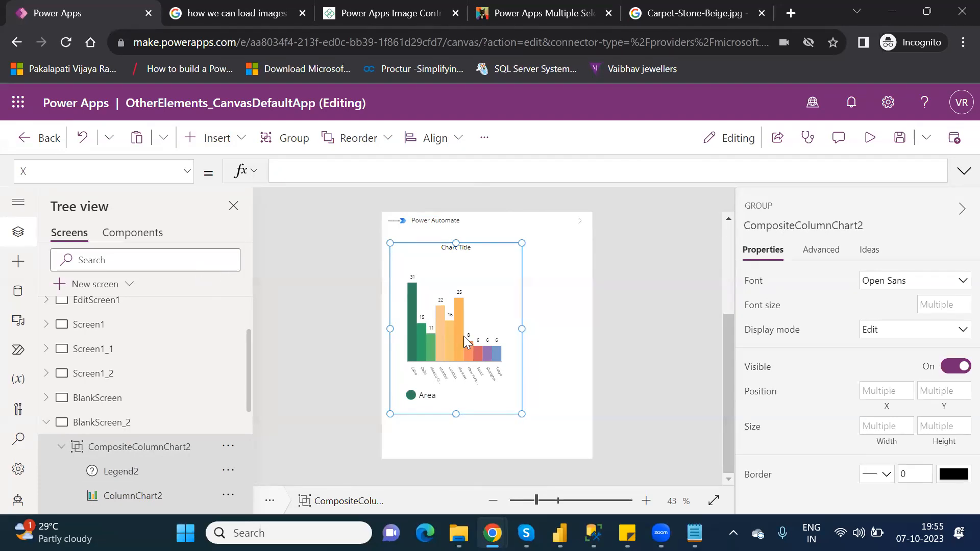
{"action": "left_click", "coordinate": [491, 300]}
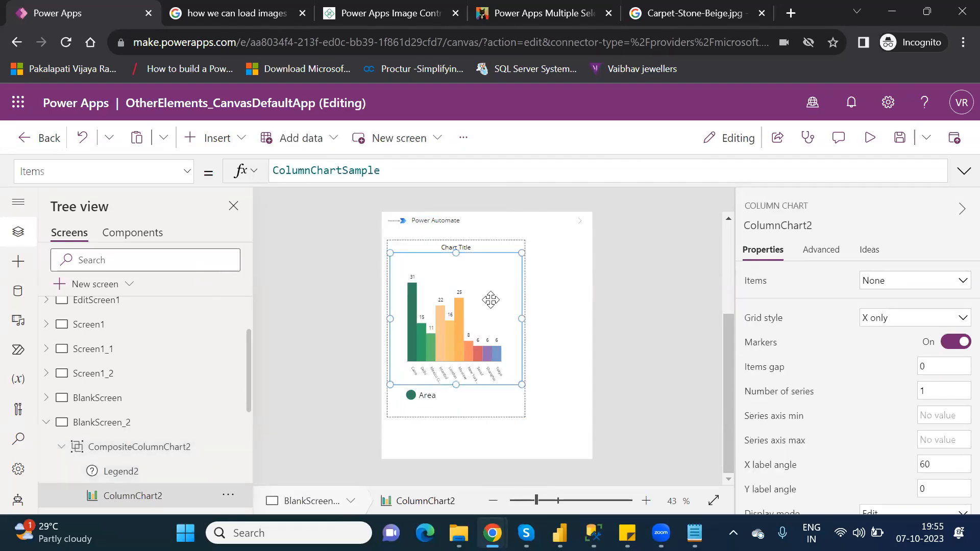
- Bind the new column chart's Items to the CoChart collection
{"action": "double_click", "coordinate": [356, 174]}
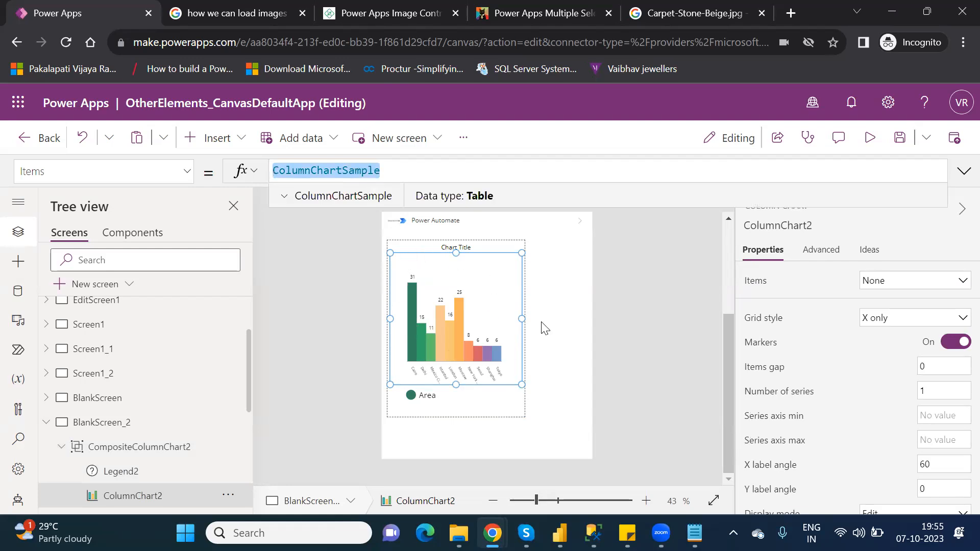
{"action": "left_click", "coordinate": [917, 289]}
{"action": "left_click", "coordinate": [917, 289]}
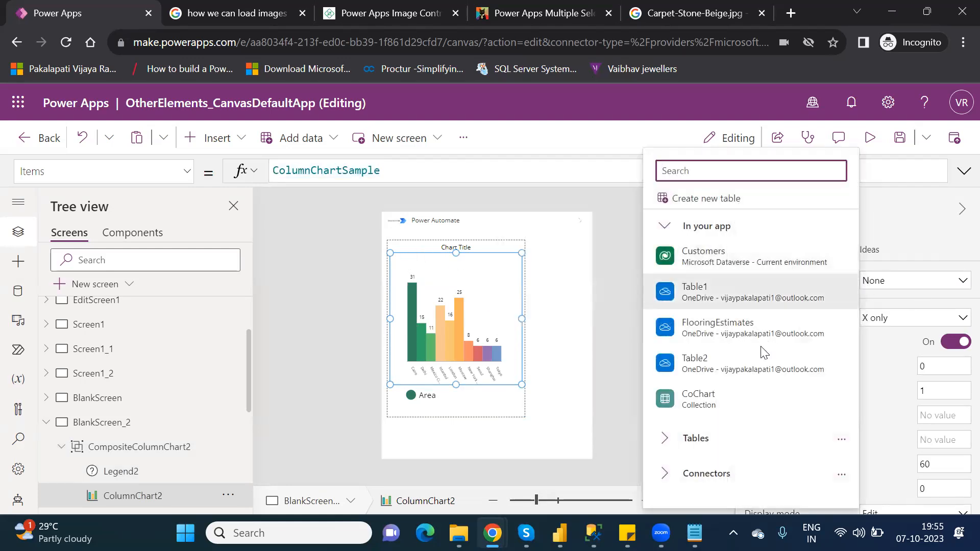
{"action": "left_click", "coordinate": [706, 403]}
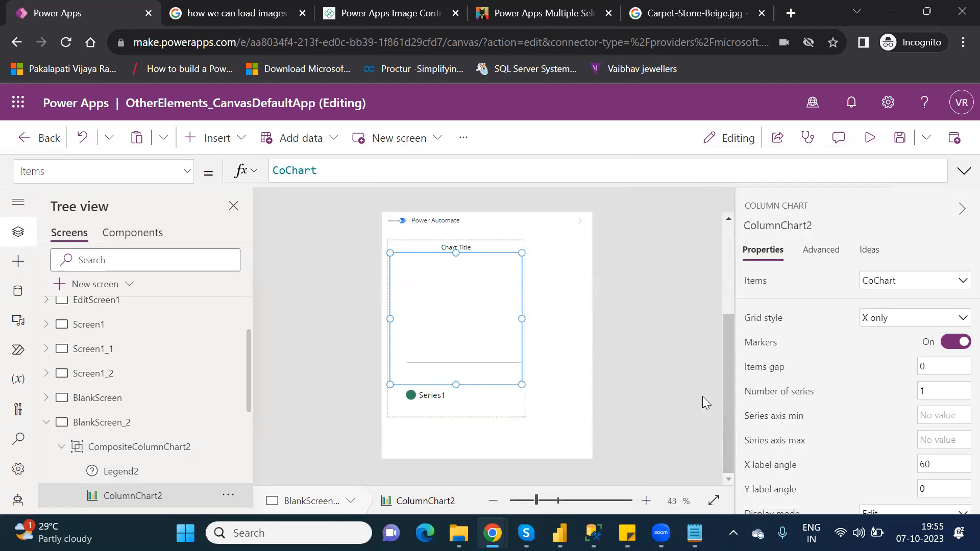
- Preview the app and tap the Database icon to load the chart data, then close the preview
{"action": "left_click", "coordinate": [870, 138]}
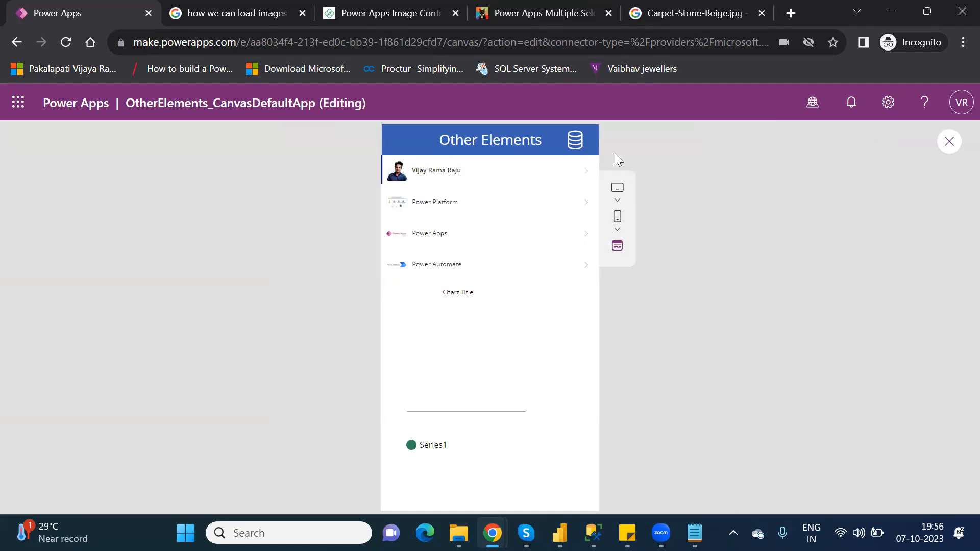
{"action": "left_click", "coordinate": [574, 143]}
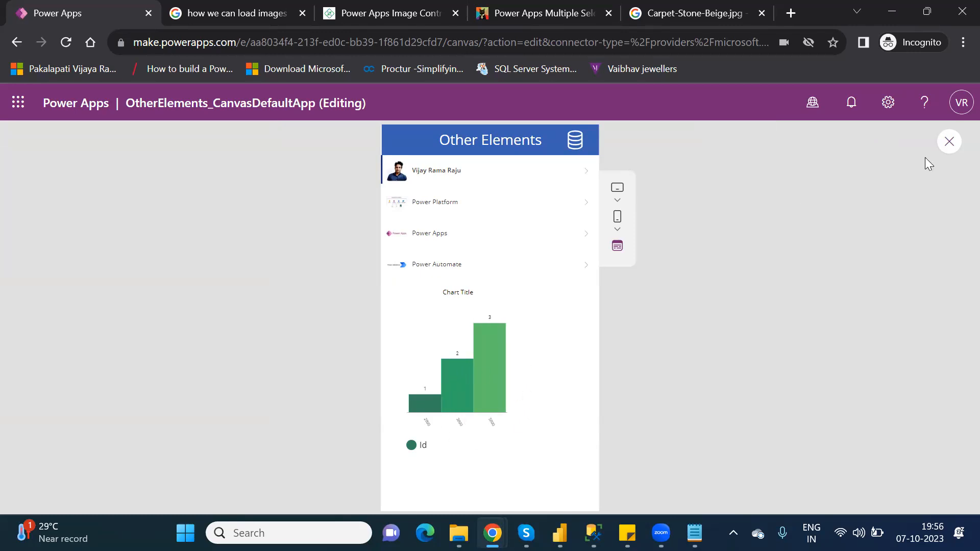
{"action": "left_click", "coordinate": [948, 142]}
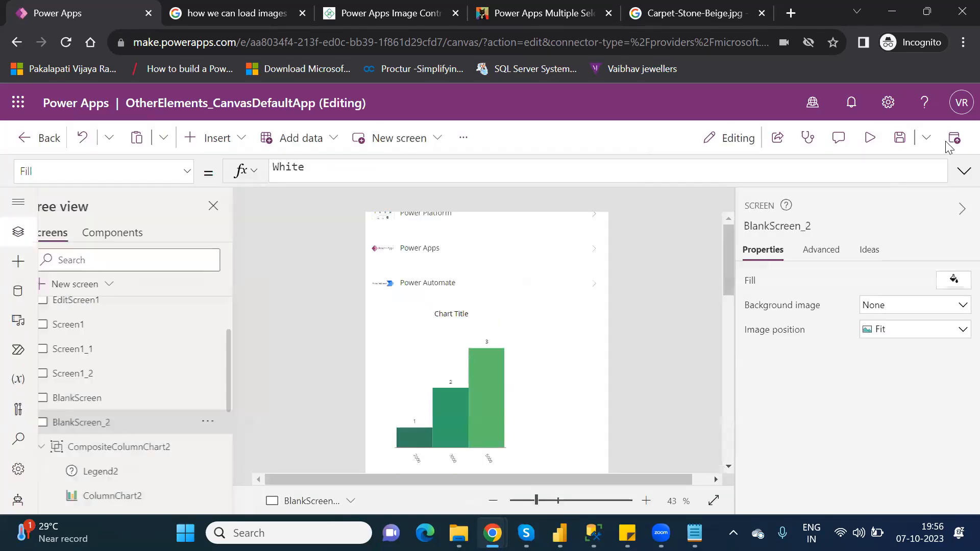
- Select the column chart inside its group and set its grid style to All
{"action": "left_click", "coordinate": [630, 376]}
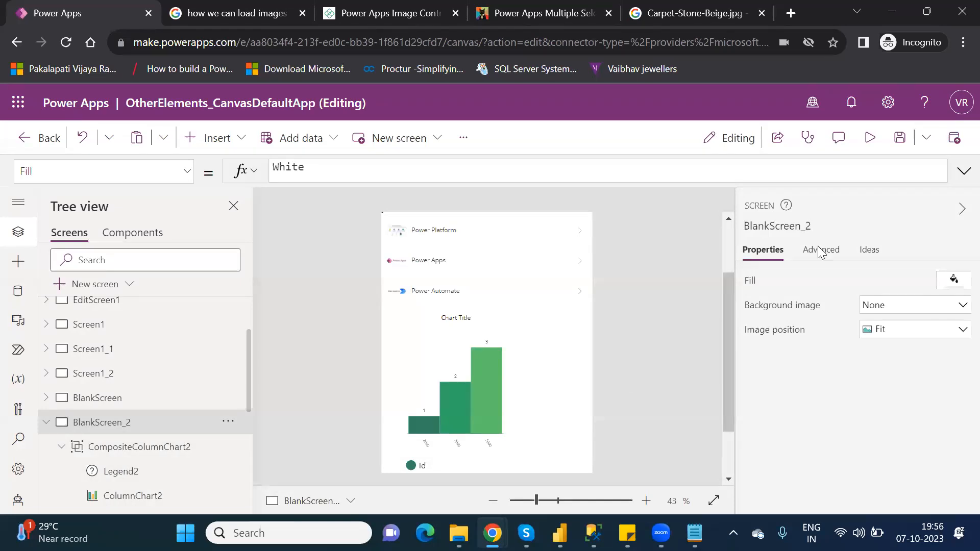
{"action": "left_click", "coordinate": [453, 350]}
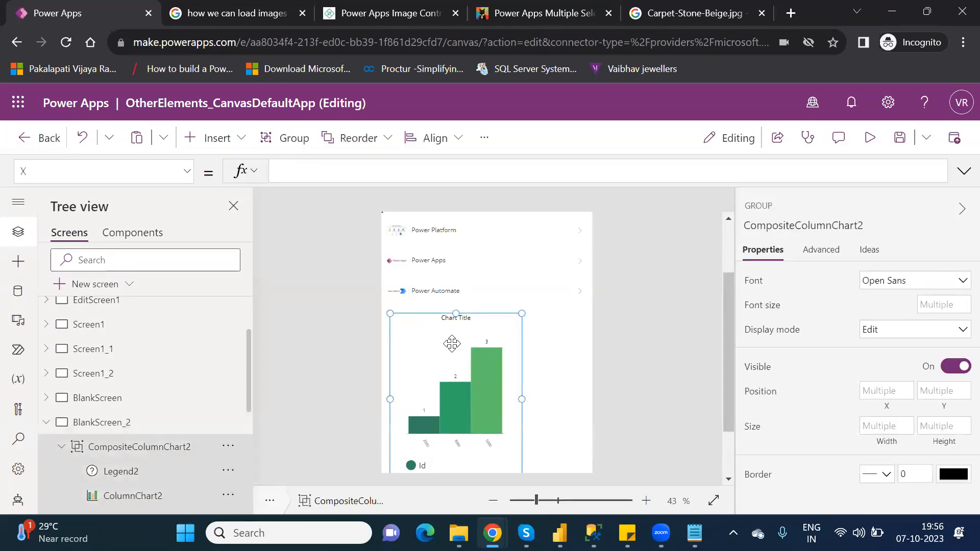
{"action": "left_click", "coordinate": [452, 343]}
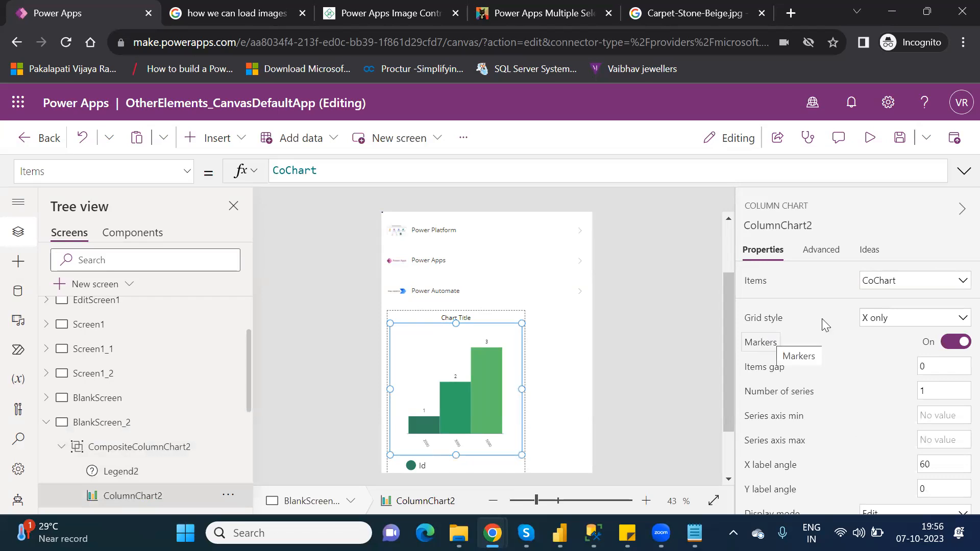
{"action": "left_click", "coordinate": [900, 319]}
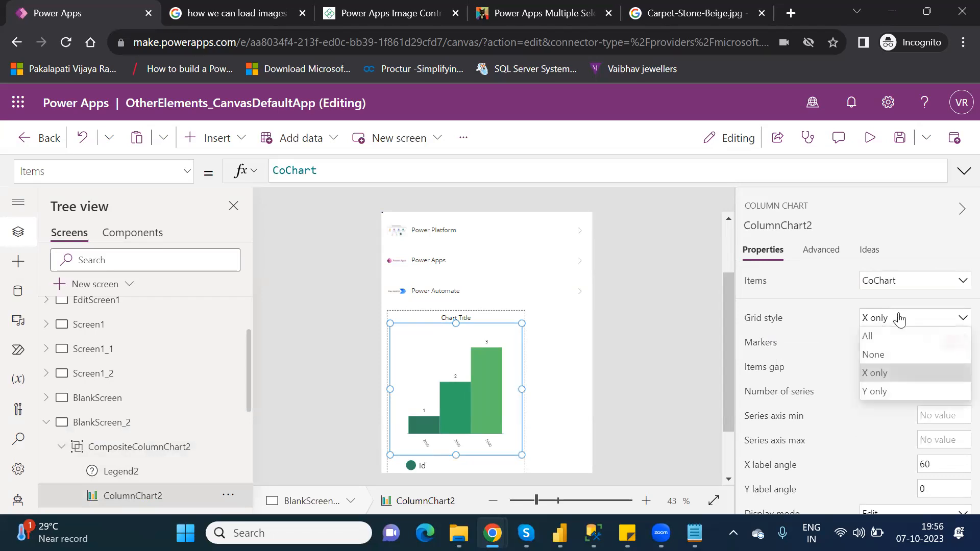
{"action": "left_click", "coordinate": [881, 334]}
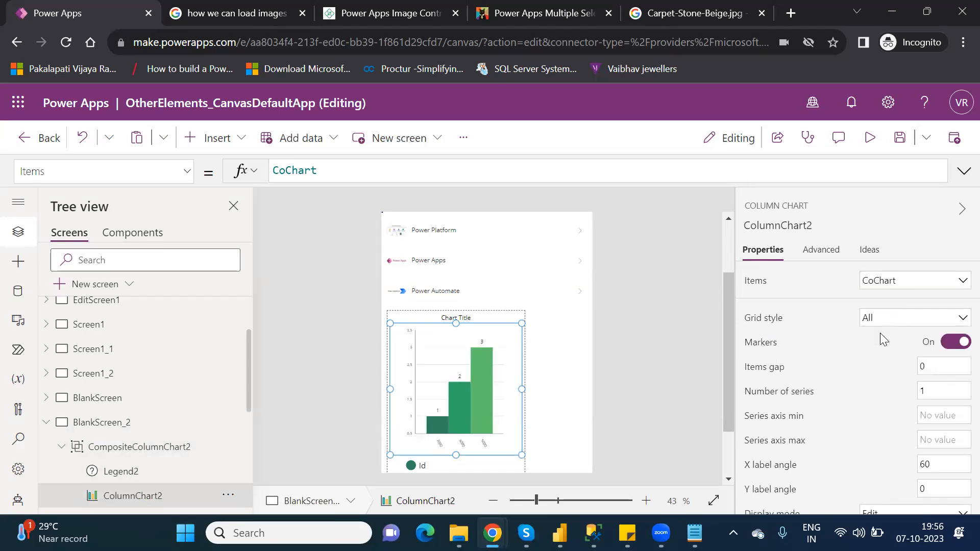
- In the chart's advanced data settings, set Series2 to Id and Series1 to Sales
{"action": "left_click", "coordinate": [820, 250]}
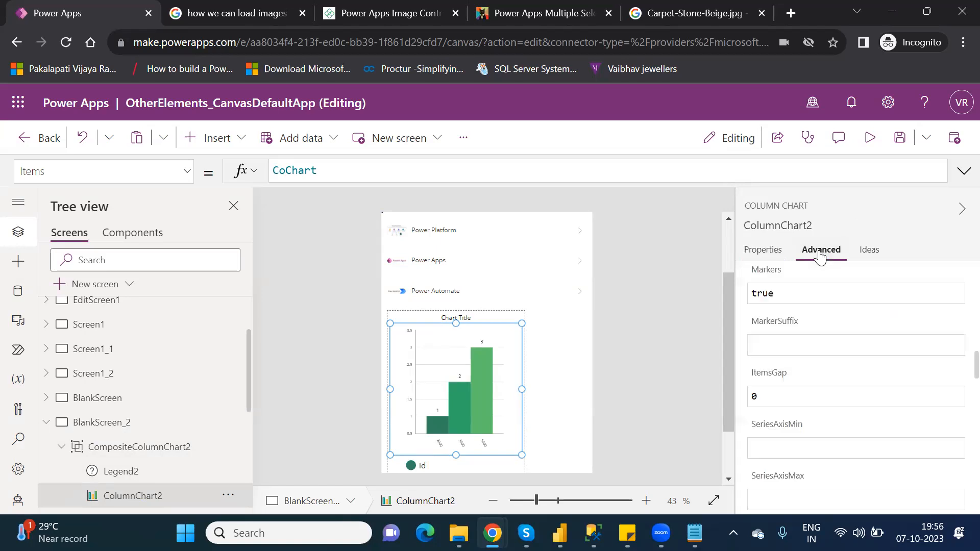
{"action": "left_click", "coordinate": [764, 254]}
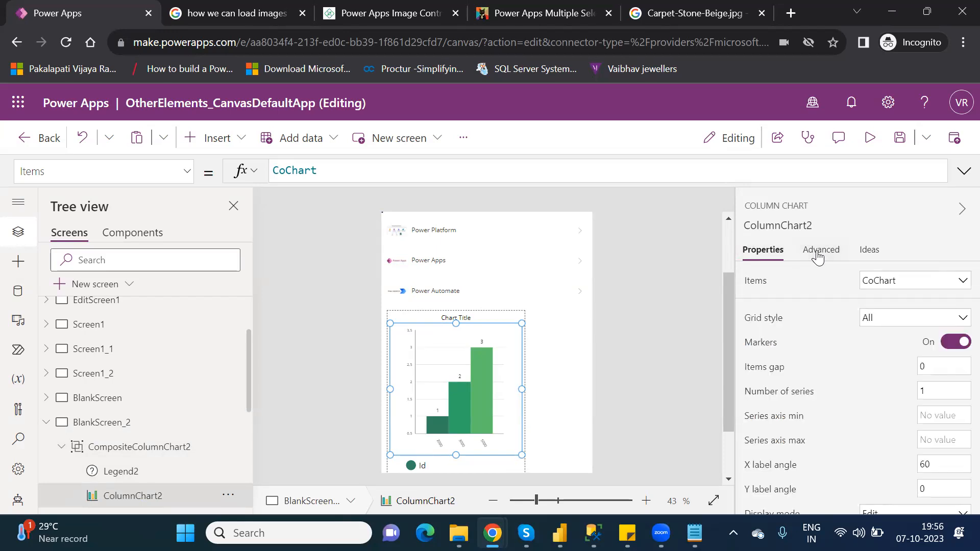
{"action": "left_click", "coordinate": [818, 251]}
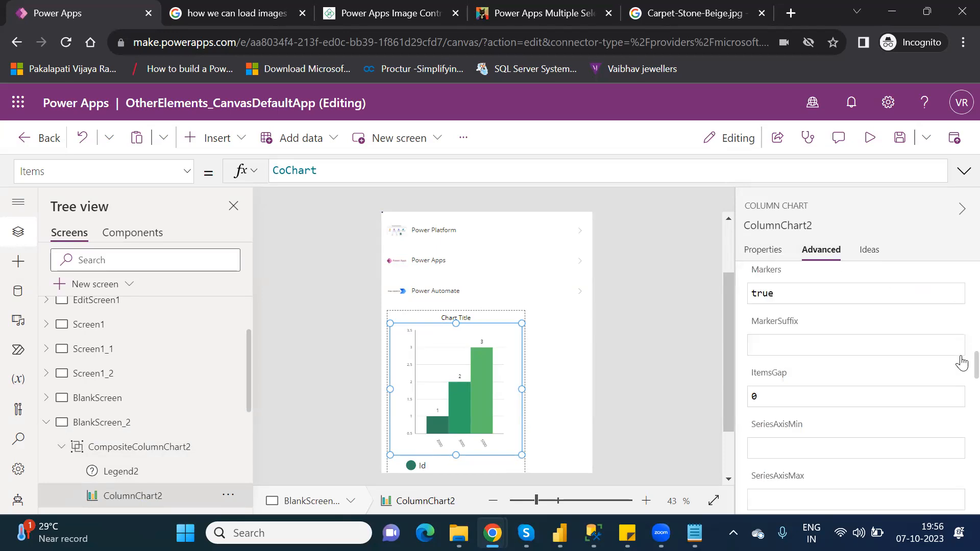
{"action": "scroll", "coordinate": [956, 343], "scroll_direction": "up", "scroll_amount": 5}
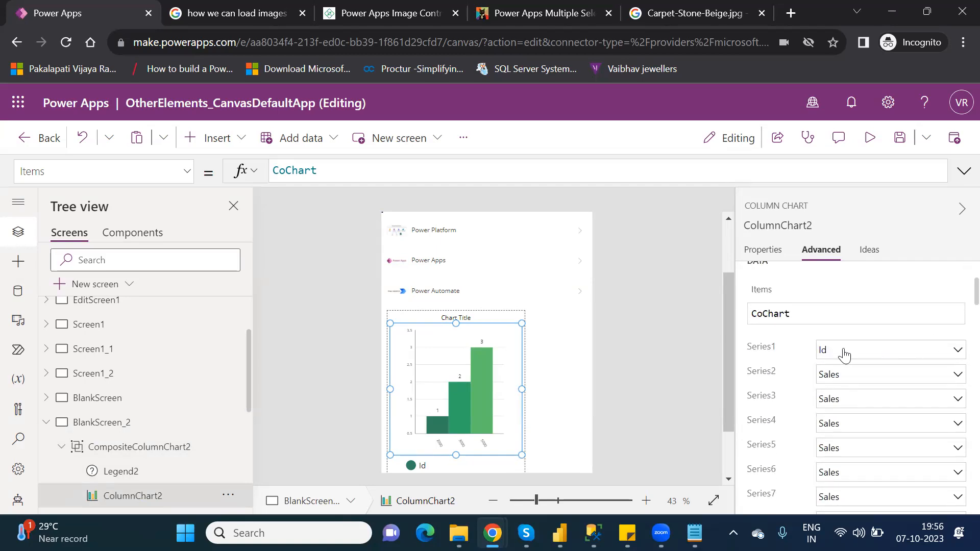
{"action": "left_click", "coordinate": [853, 379]}
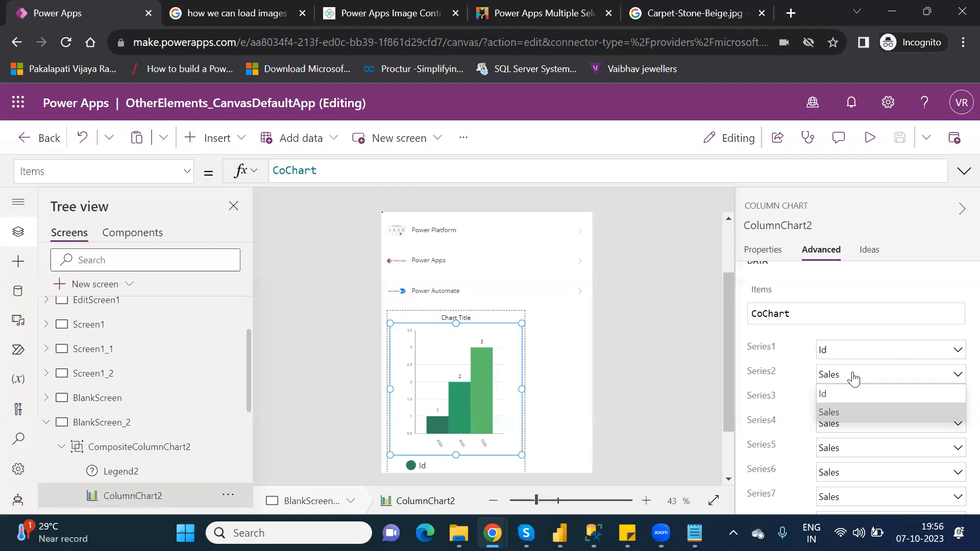
{"action": "left_click", "coordinate": [834, 396]}
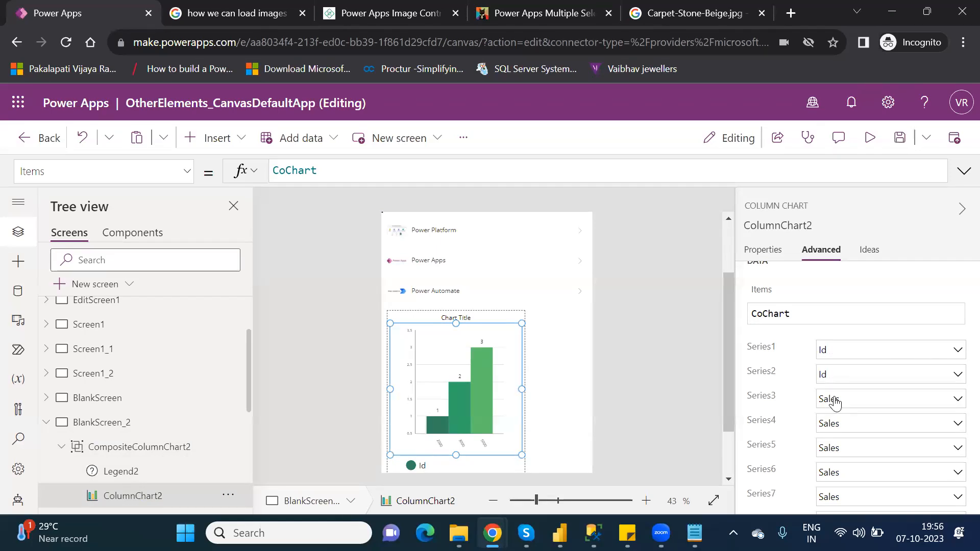
{"action": "left_click", "coordinate": [847, 352]}
{"action": "left_click", "coordinate": [839, 388]}
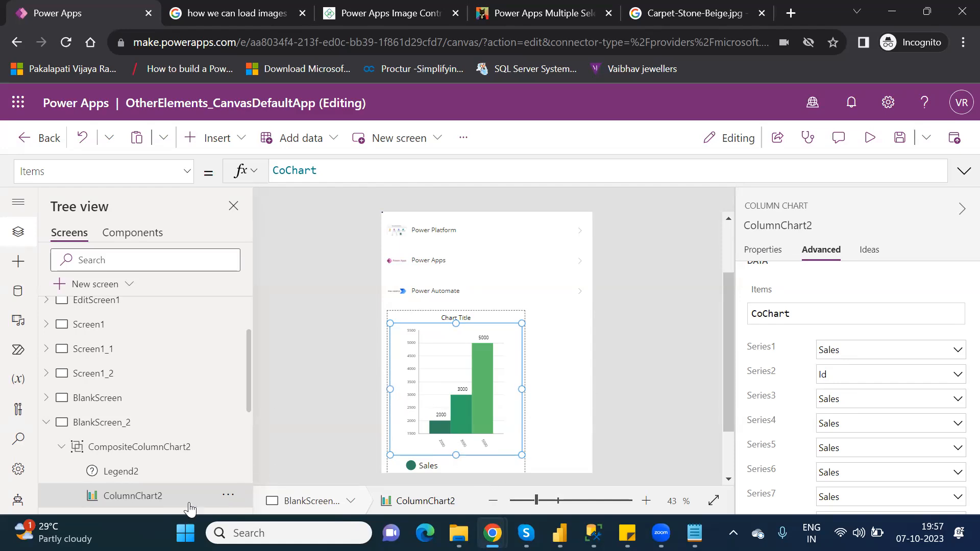
{"action": "left_click", "coordinate": [139, 458]}
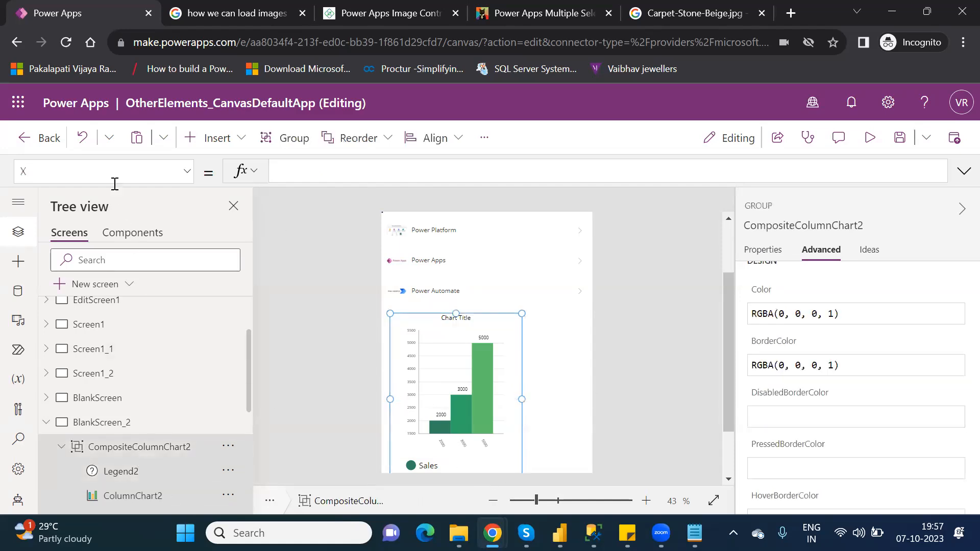
{"action": "left_click", "coordinate": [294, 170]}
{"action": "type", "text": "id"}
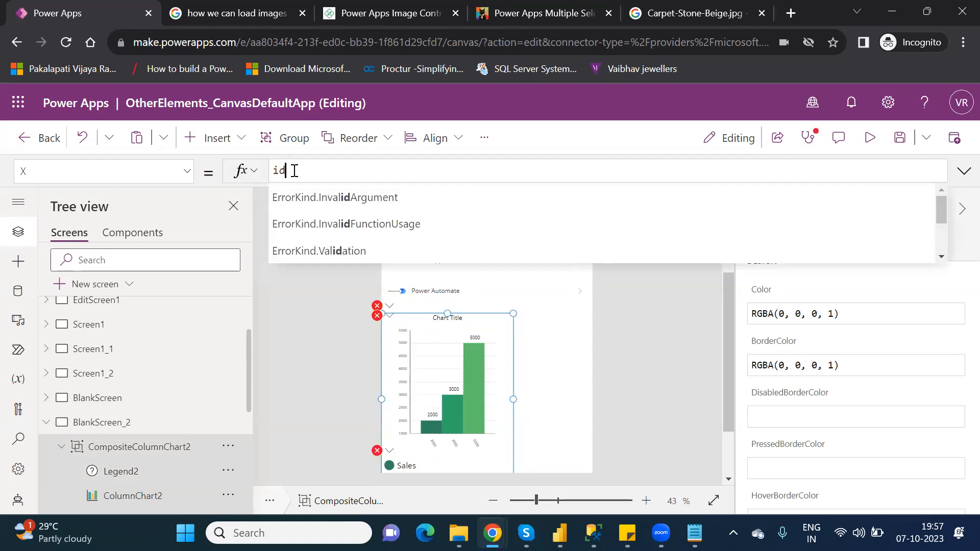
{"action": "key", "text": "BackSpace"}
{"action": "key", "text": "BackSpace"}
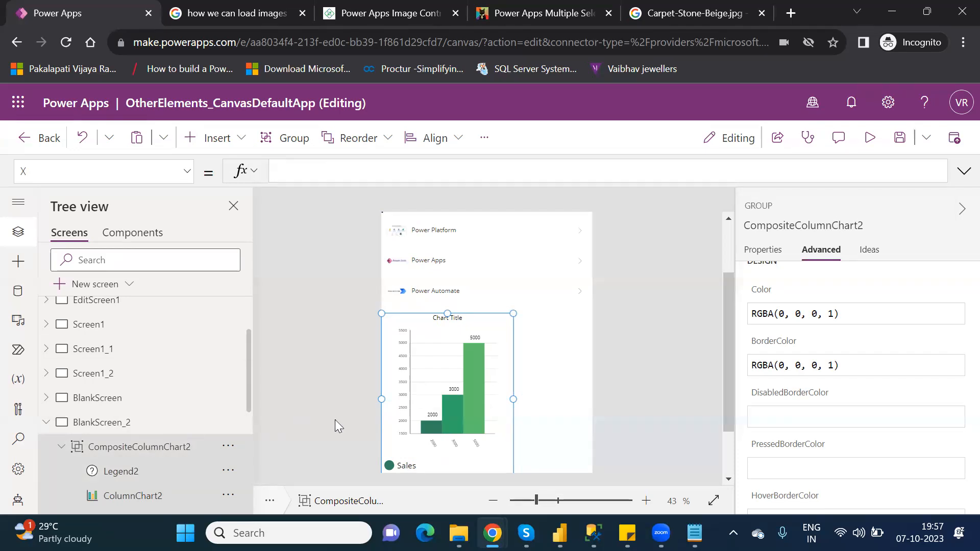
- Set the chart's Series3 and Series1 to Id
{"action": "left_click", "coordinate": [446, 449]}
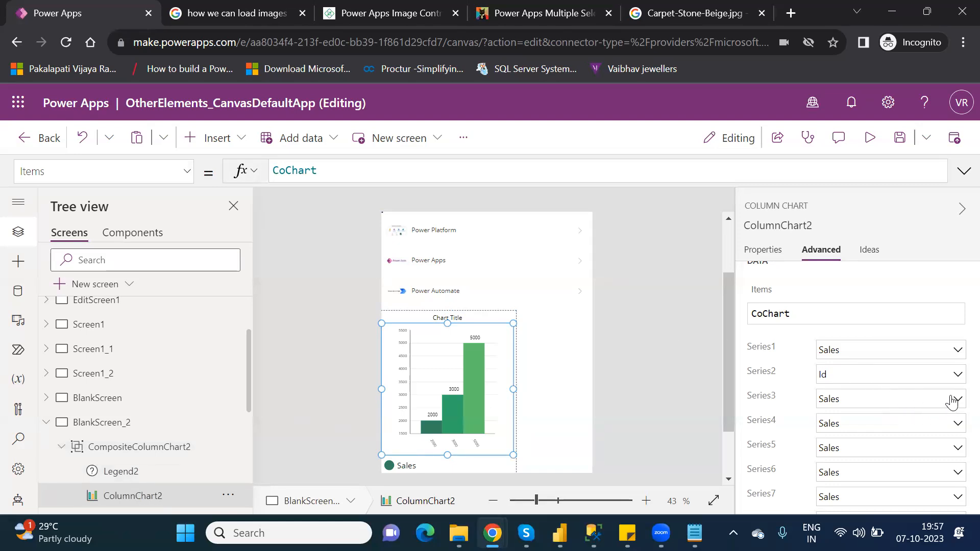
{"action": "left_click", "coordinate": [952, 401]}
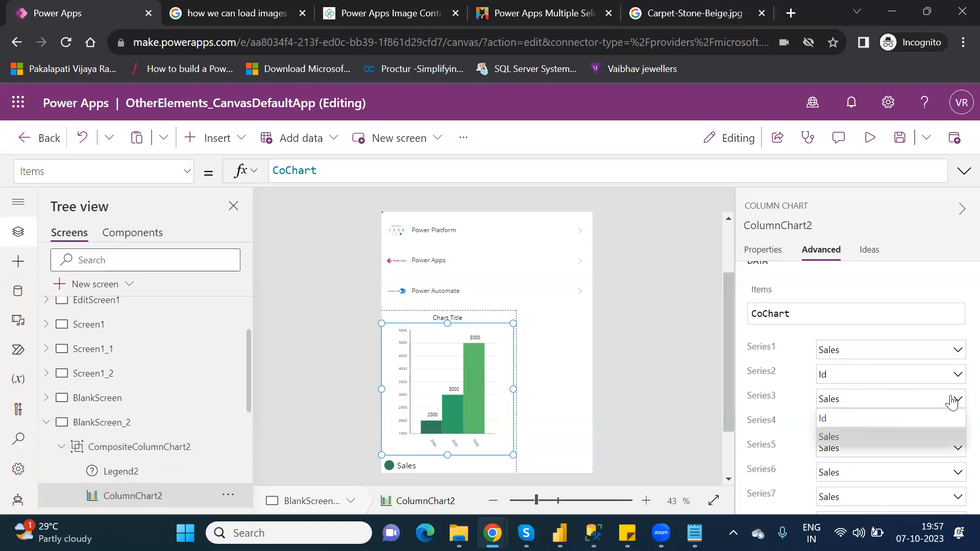
{"action": "left_click", "coordinate": [855, 418]}
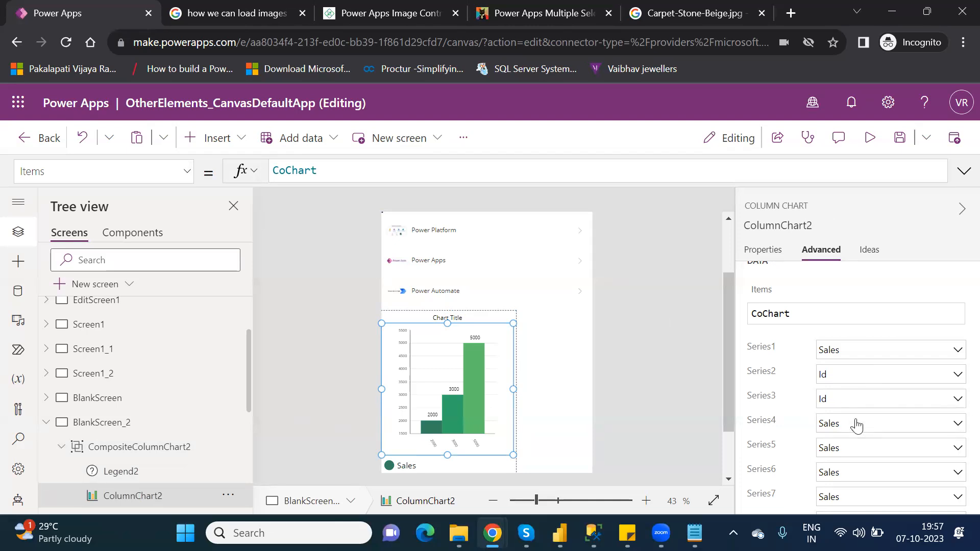
{"action": "left_click", "coordinate": [914, 350]}
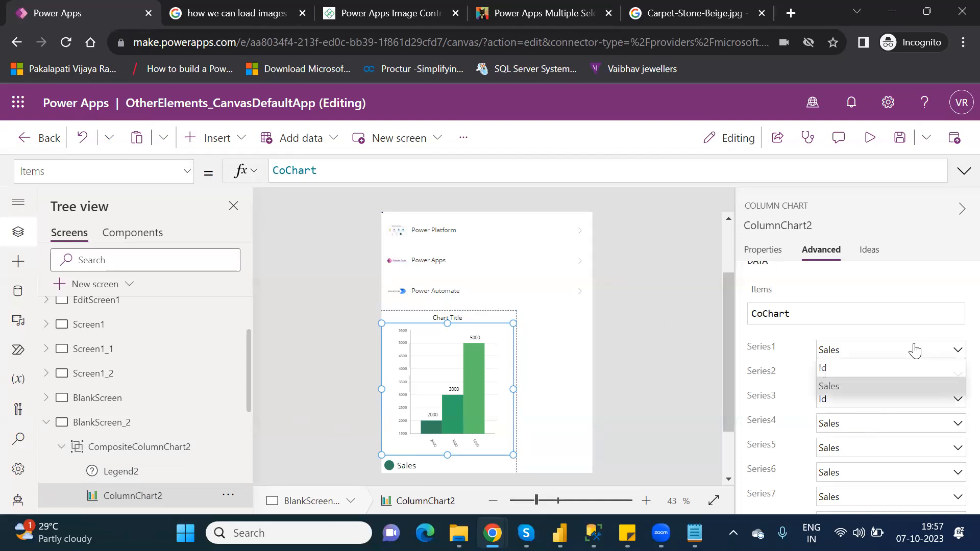
{"action": "left_click", "coordinate": [858, 369]}
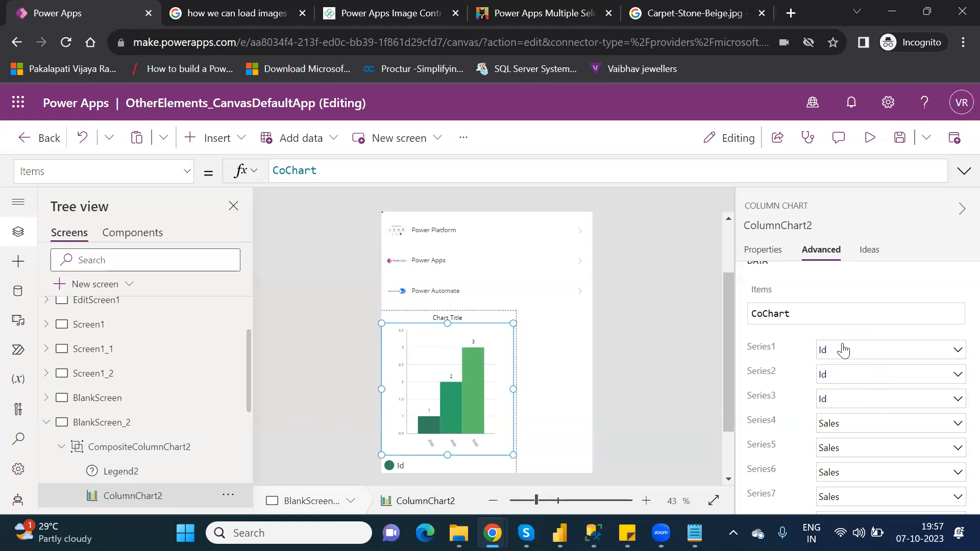
- Set the column chart's grid style to X only
{"action": "left_click", "coordinate": [765, 252]}
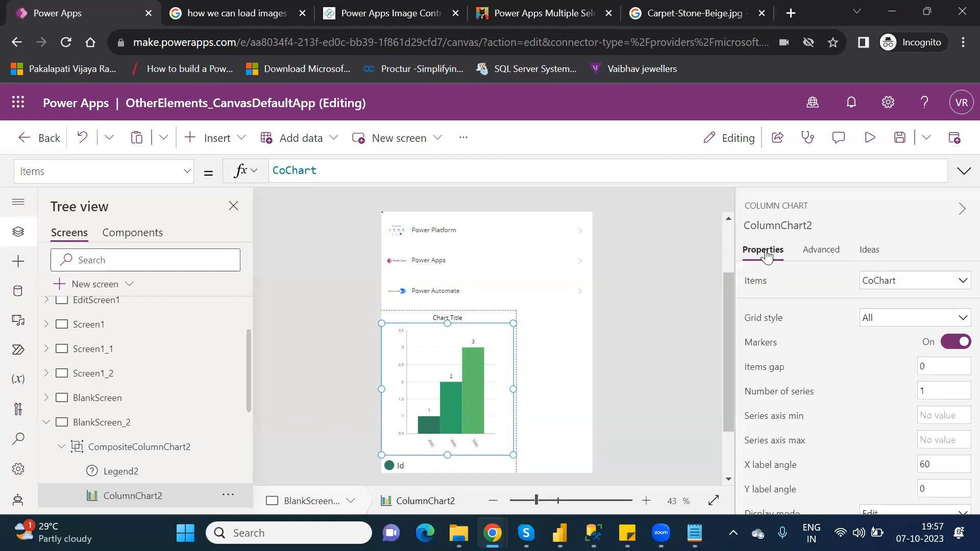
{"action": "left_click", "coordinate": [892, 322]}
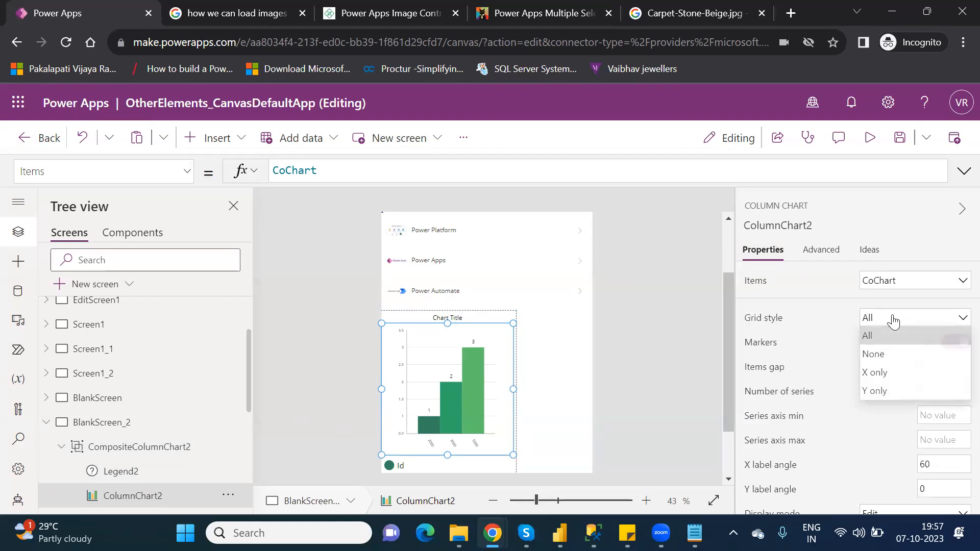
{"action": "left_click", "coordinate": [888, 374]}
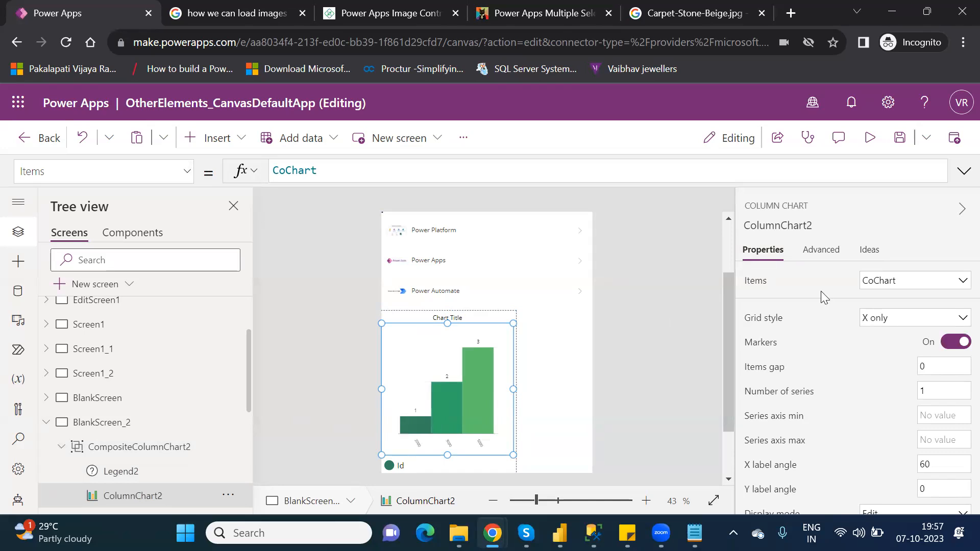
- Set the chart's Series1, Series2 and Series3 all to Sales
{"action": "left_click", "coordinate": [818, 255]}
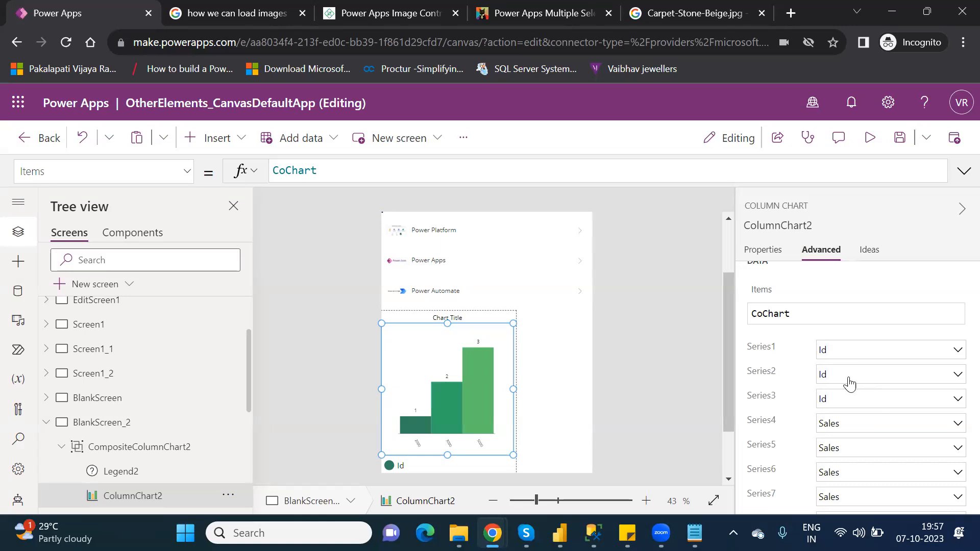
{"action": "left_click", "coordinate": [841, 357]}
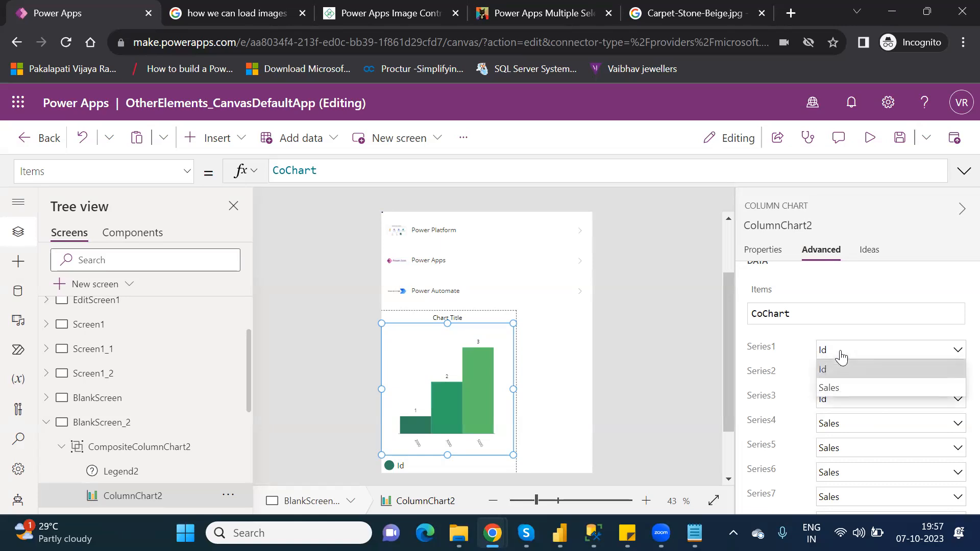
{"action": "left_click", "coordinate": [830, 388]}
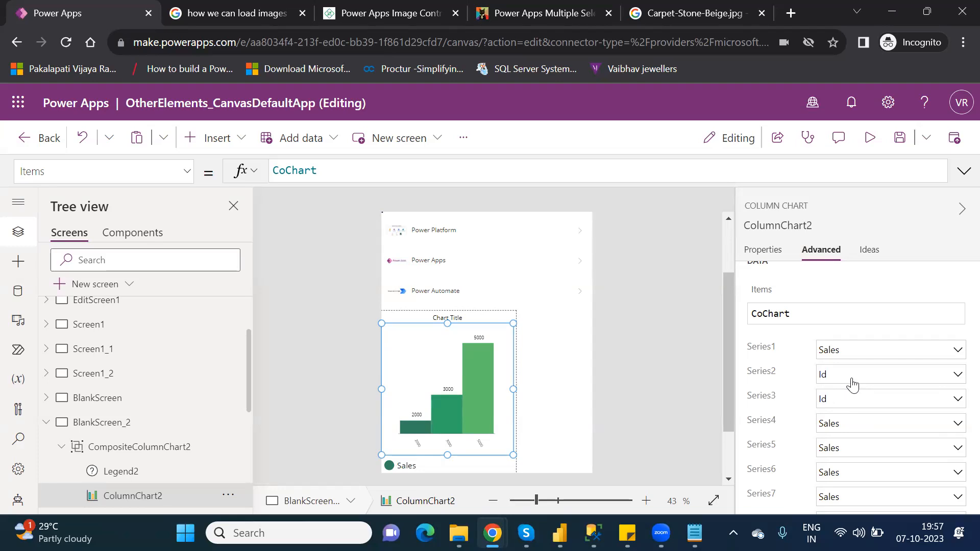
{"action": "left_click", "coordinate": [853, 384]}
{"action": "left_click", "coordinate": [843, 415]}
{"action": "left_click", "coordinate": [855, 405]}
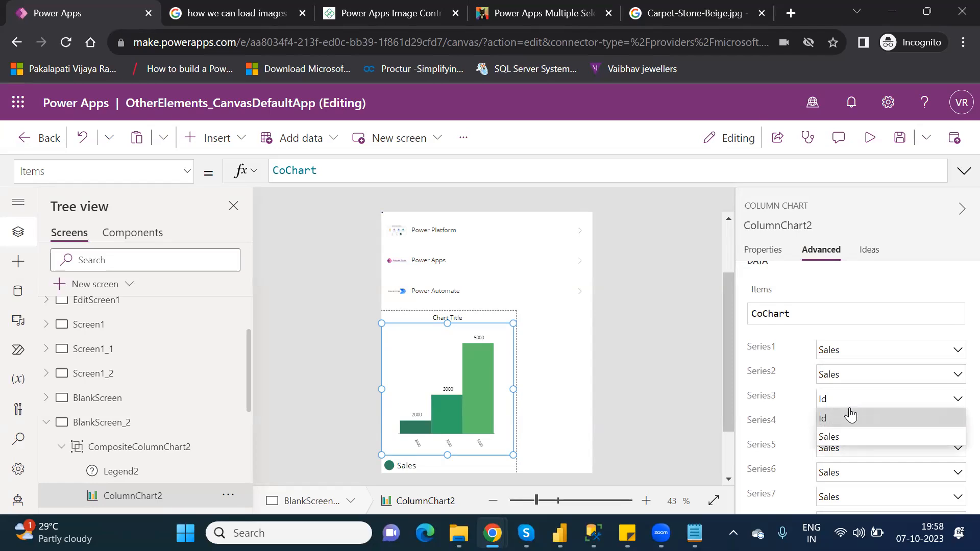
{"action": "left_click", "coordinate": [841, 434]}
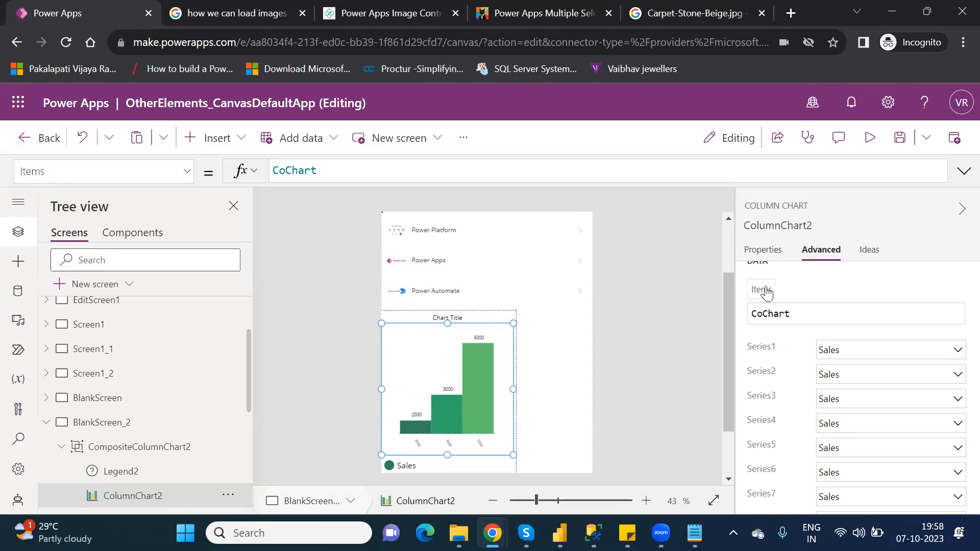
{"action": "left_click", "coordinate": [767, 251]}
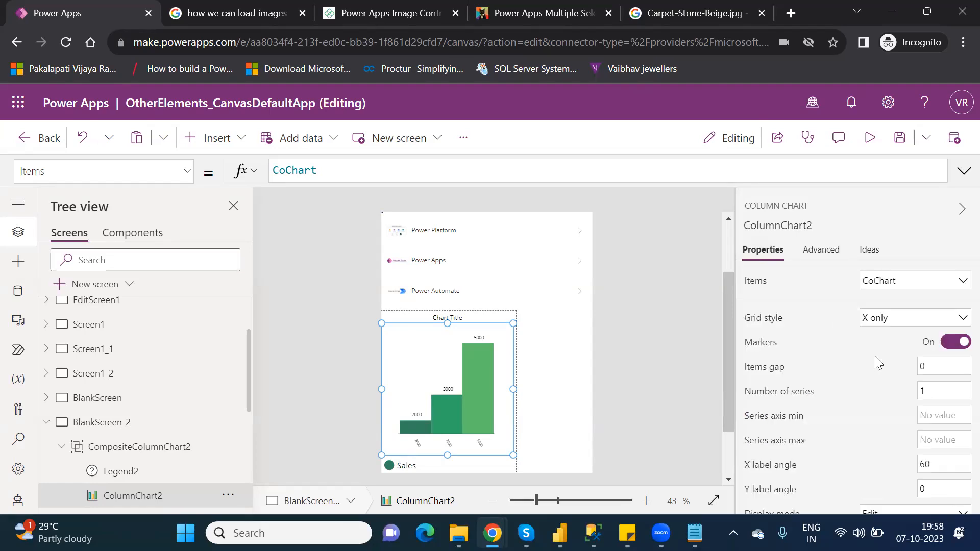
- Shorten the column chart's height and set its grid style to All
{"action": "left_click", "coordinate": [872, 322]}
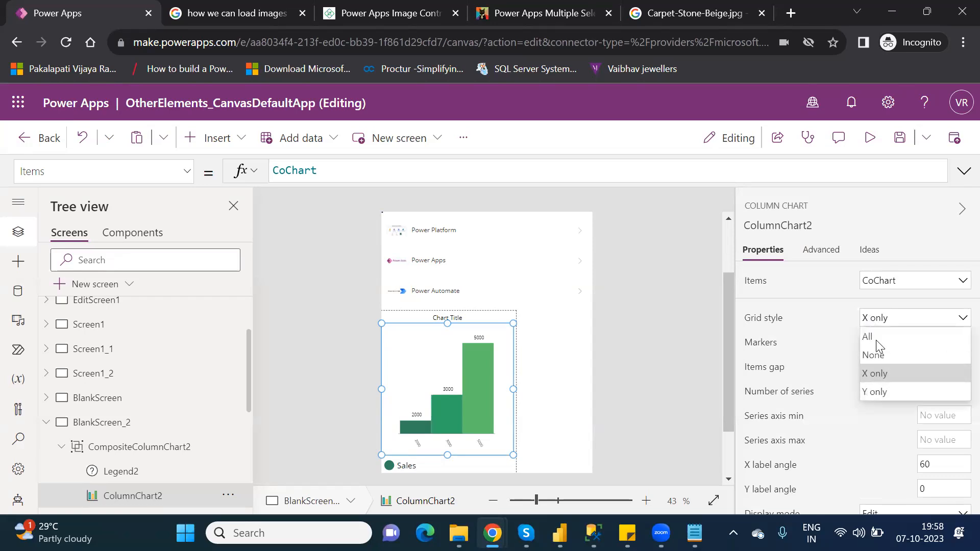
{"action": "left_click", "coordinate": [882, 394]}
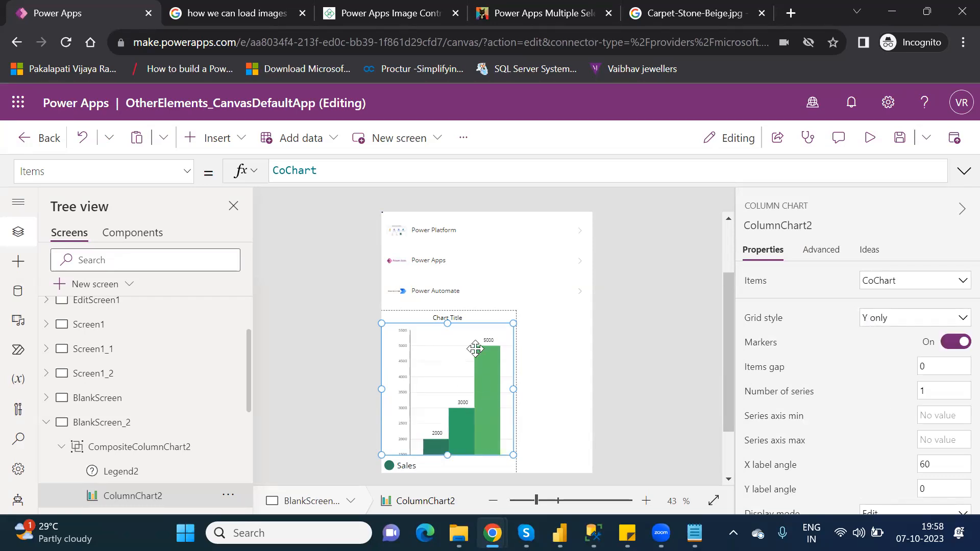
{"action": "left_click_drag", "start_coordinate": [448, 455], "coordinate": [454, 428]}
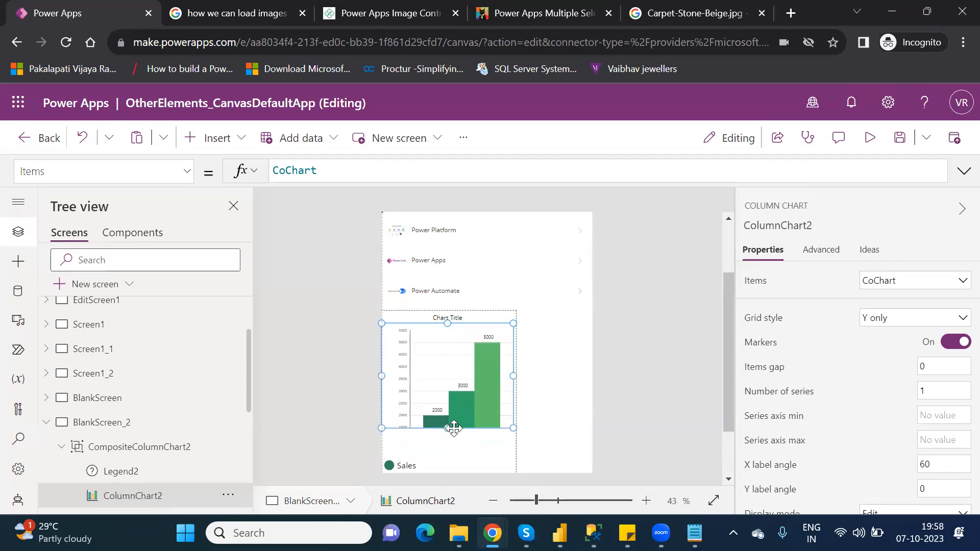
{"action": "left_click", "coordinate": [889, 324]}
{"action": "left_click", "coordinate": [877, 336]}
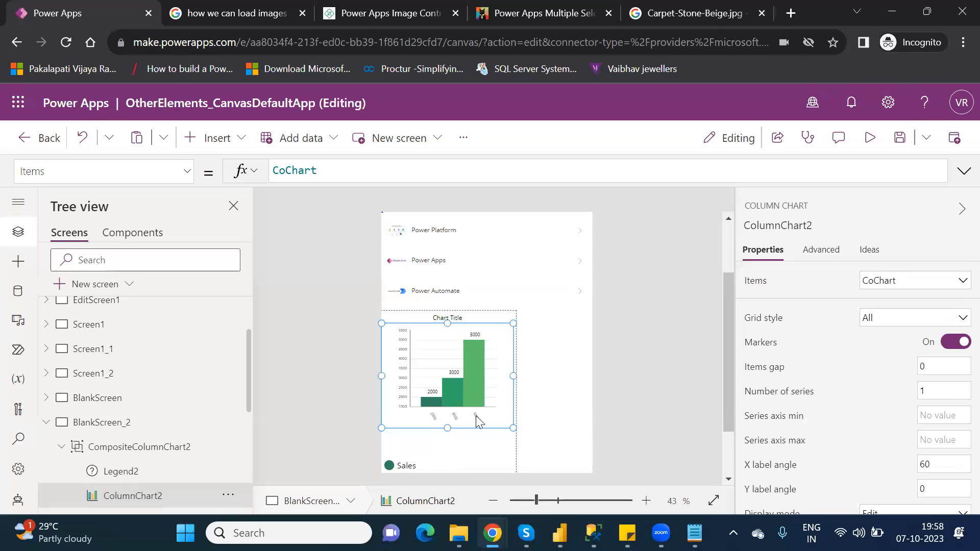
- Preview the app's Other Elements screen and return to the editor
{"action": "left_click_drag", "start_coordinate": [732, 393], "coordinate": [732, 445]}
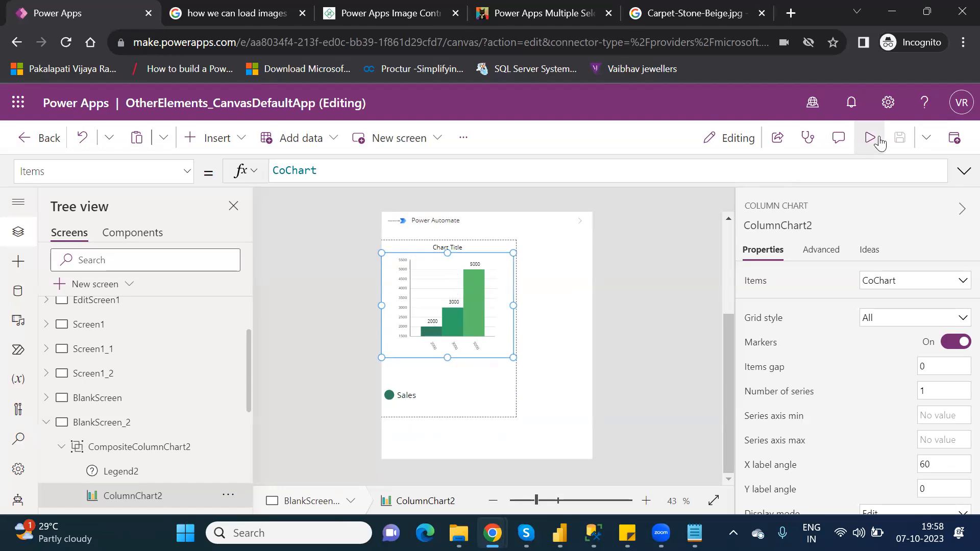
{"action": "left_click", "coordinate": [870, 137]}
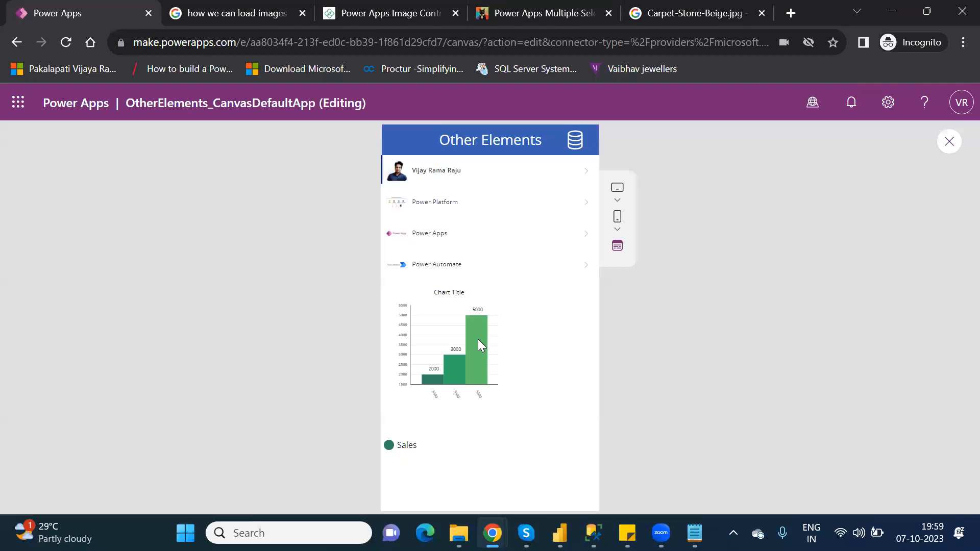
{"action": "left_click", "coordinate": [949, 144]}
{"action": "left_click", "coordinate": [629, 374]}
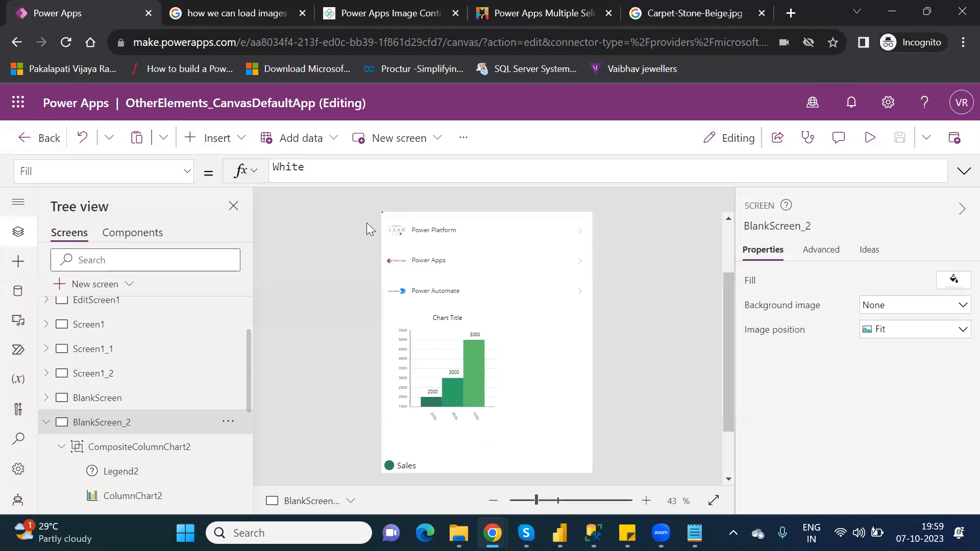
- Delete the composite column chart group from the screen
{"action": "left_click", "coordinate": [218, 137]}
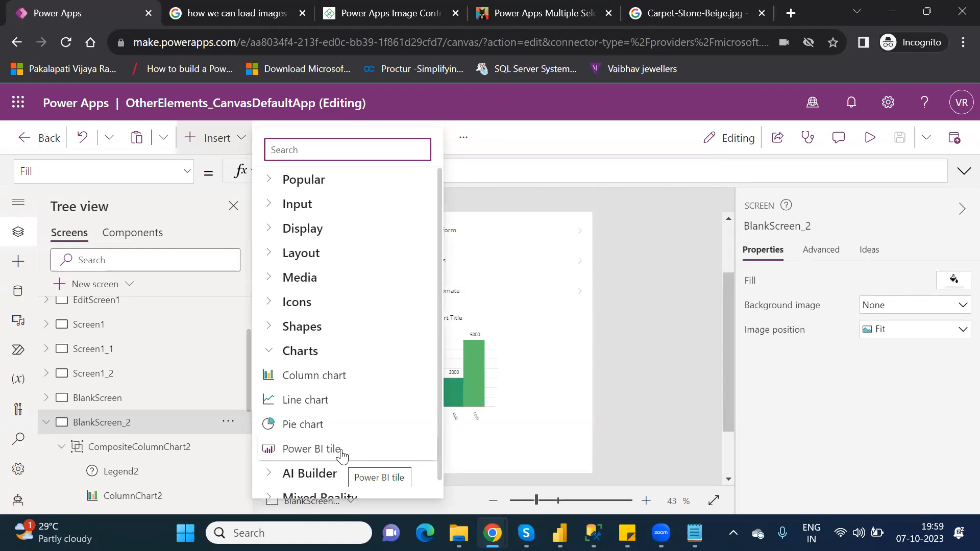
{"action": "left_click", "coordinate": [554, 346]}
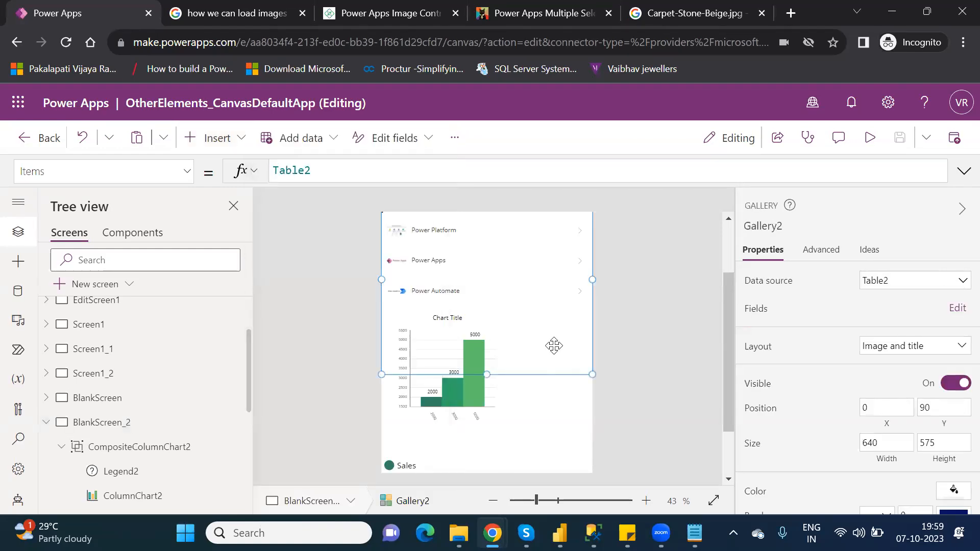
{"action": "left_click", "coordinate": [501, 398]}
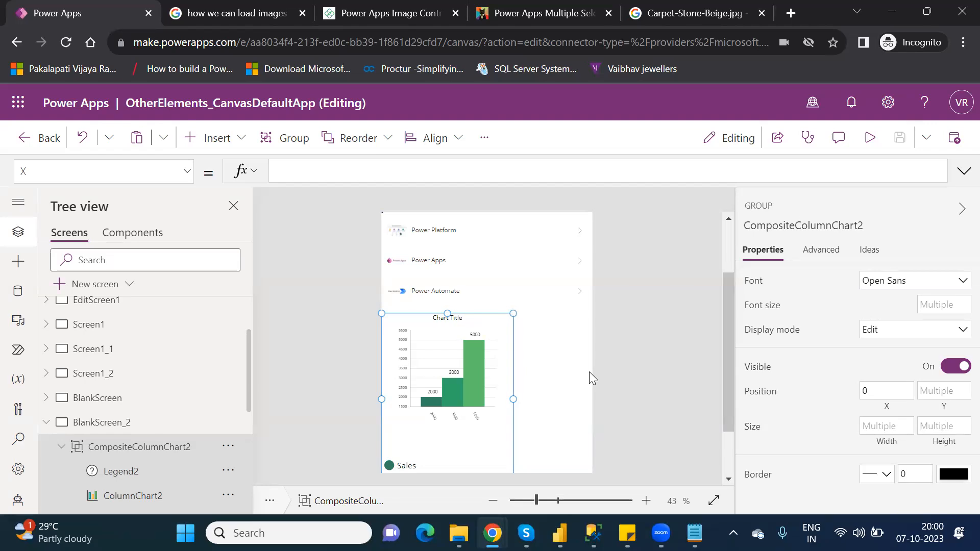
{"action": "left_click", "coordinate": [468, 318]}
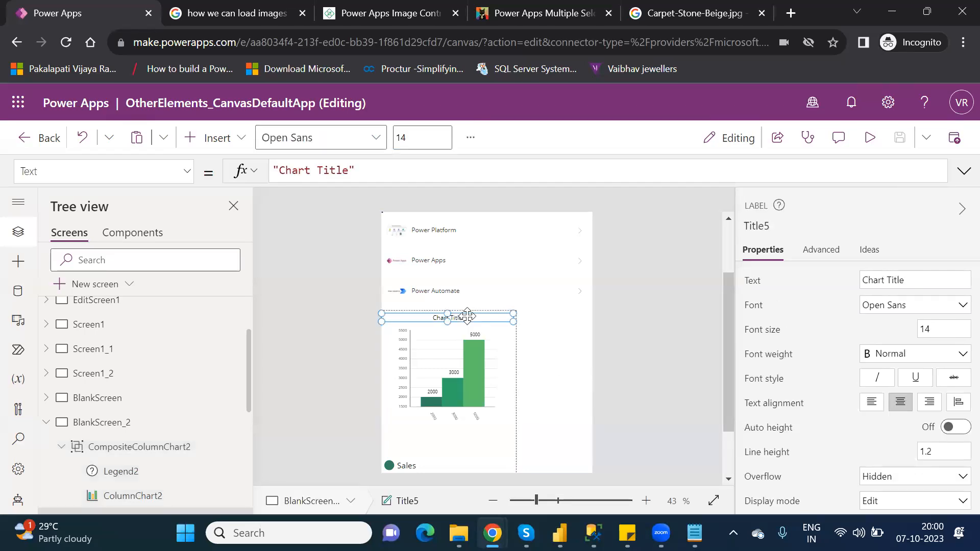
{"action": "left_click", "coordinate": [174, 448]}
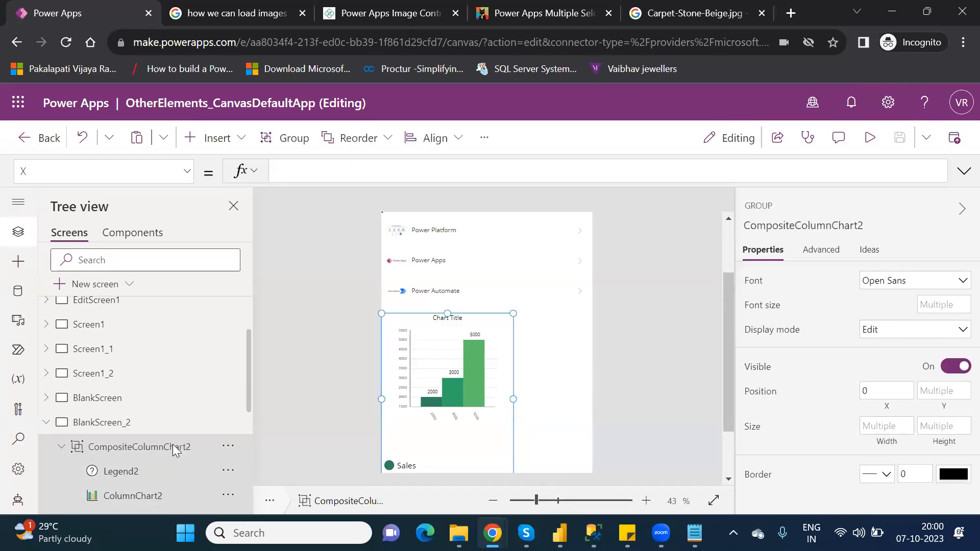
{"action": "key", "text": "Delete"}
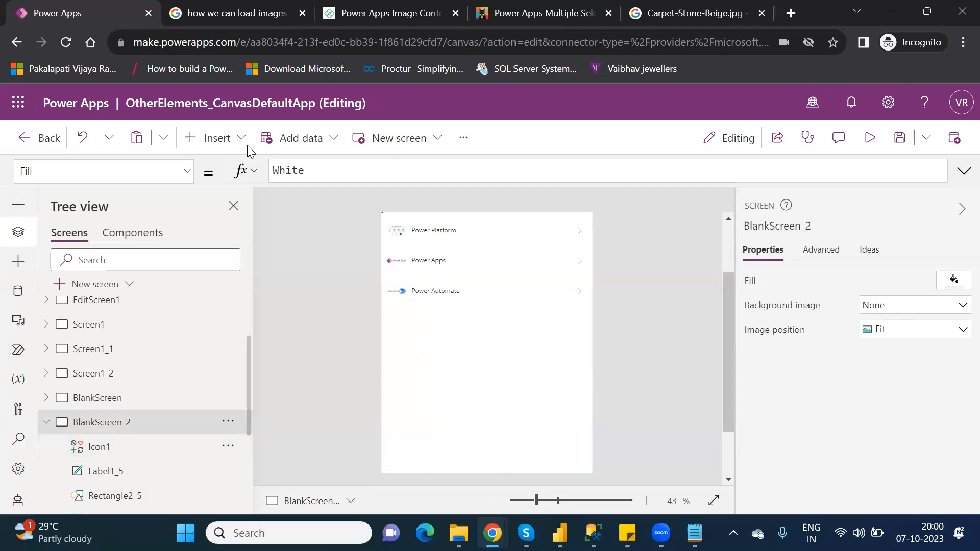
- Switch to Power BI Desktop and close the publishing message and the Build a visual pane
{"action": "left_click", "coordinate": [226, 139]}
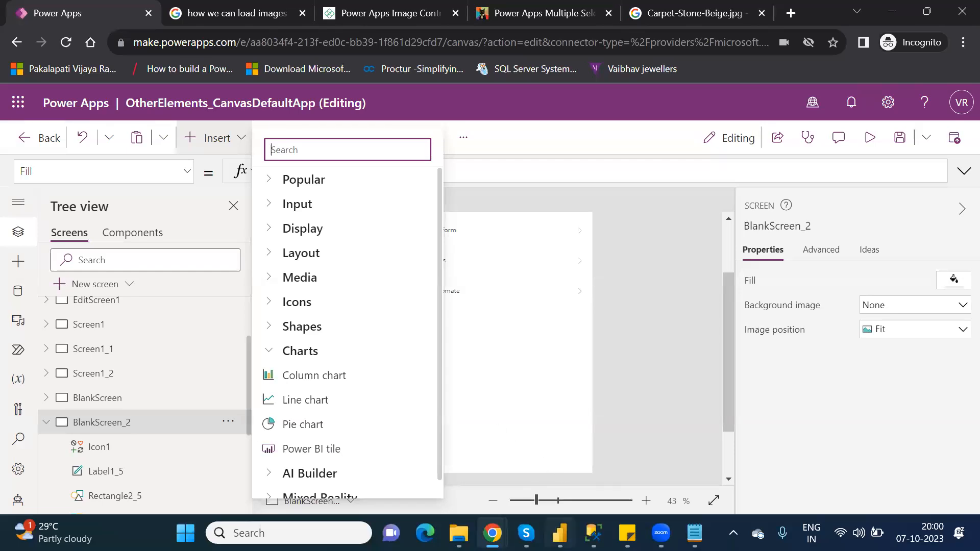
{"action": "left_click", "coordinate": [559, 533]}
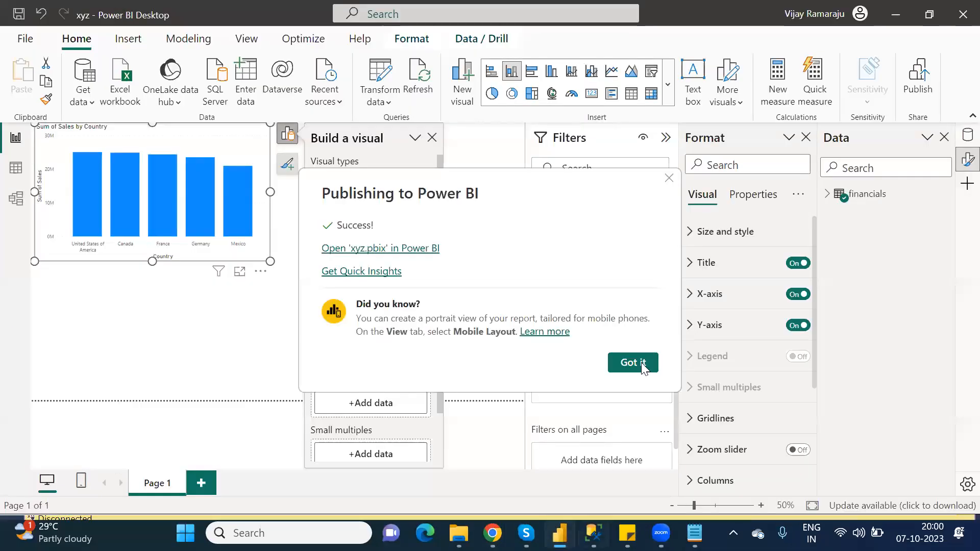
{"action": "left_click", "coordinate": [638, 363]}
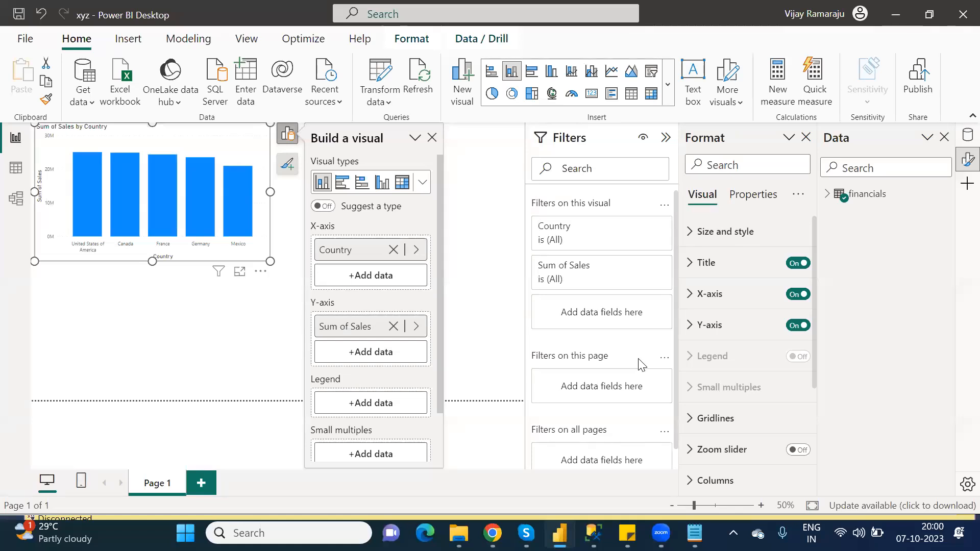
{"action": "left_click", "coordinate": [433, 139]}
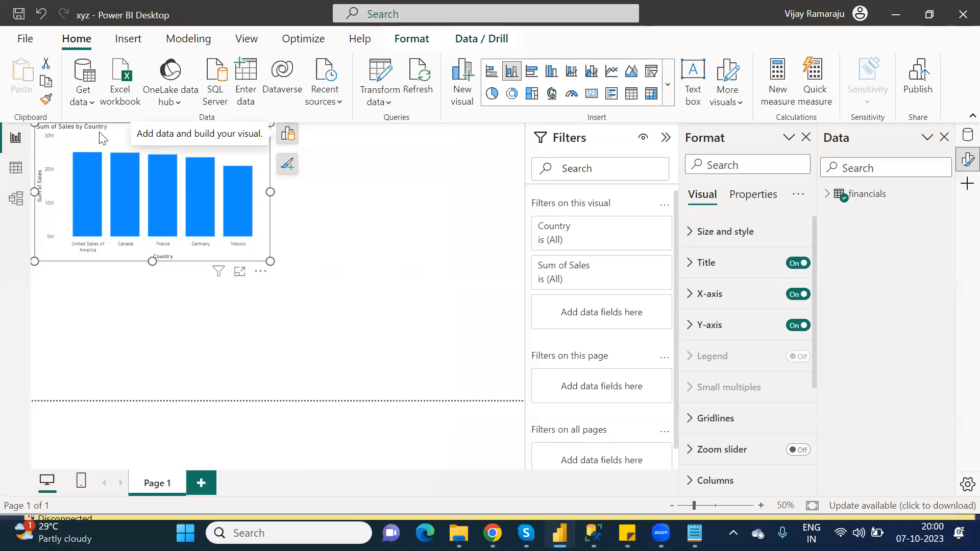
- Move the Sales by Country column chart further onto the canvas and enlarge it slightly
{"action": "left_click_drag", "start_coordinate": [101, 139], "coordinate": [189, 196]}
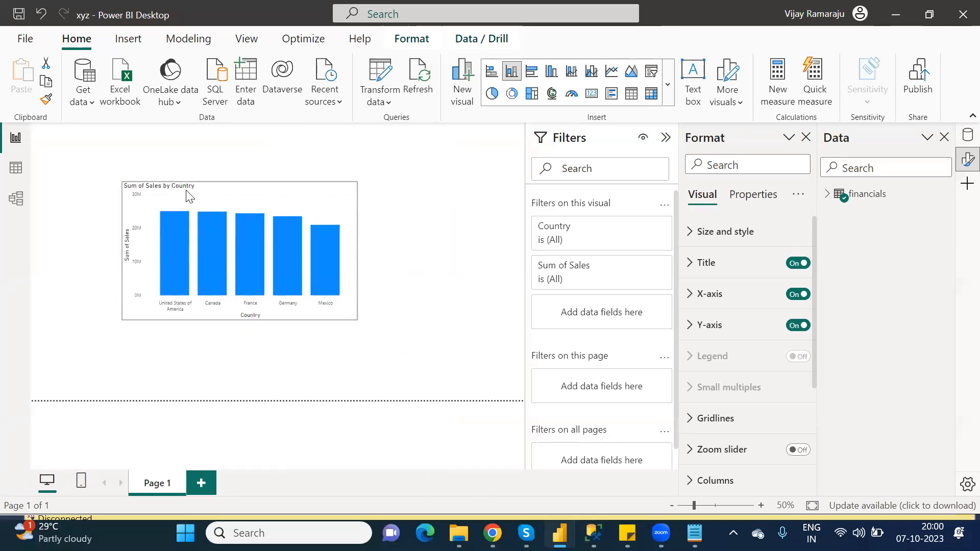
{"action": "left_click", "coordinate": [188, 195]}
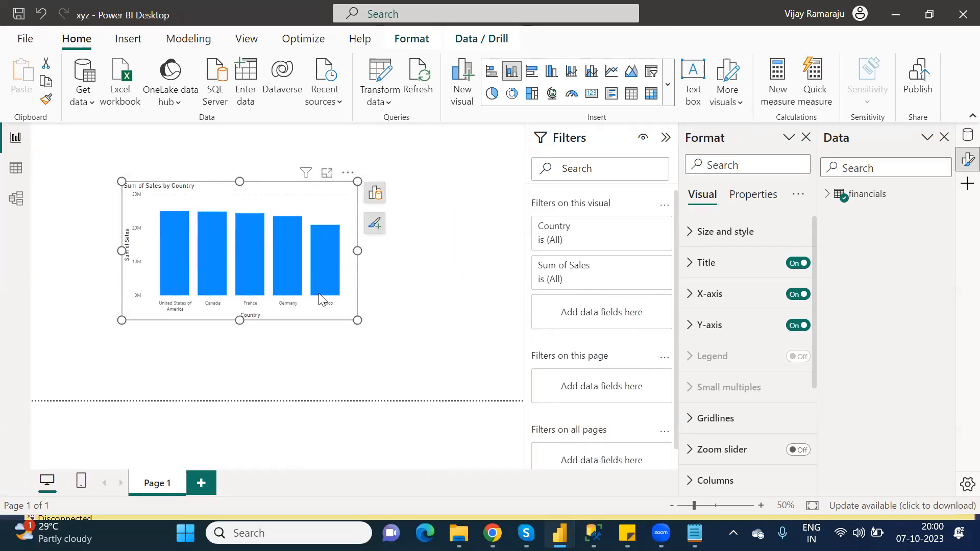
{"action": "mouse_move", "coordinate": [320, 299]}
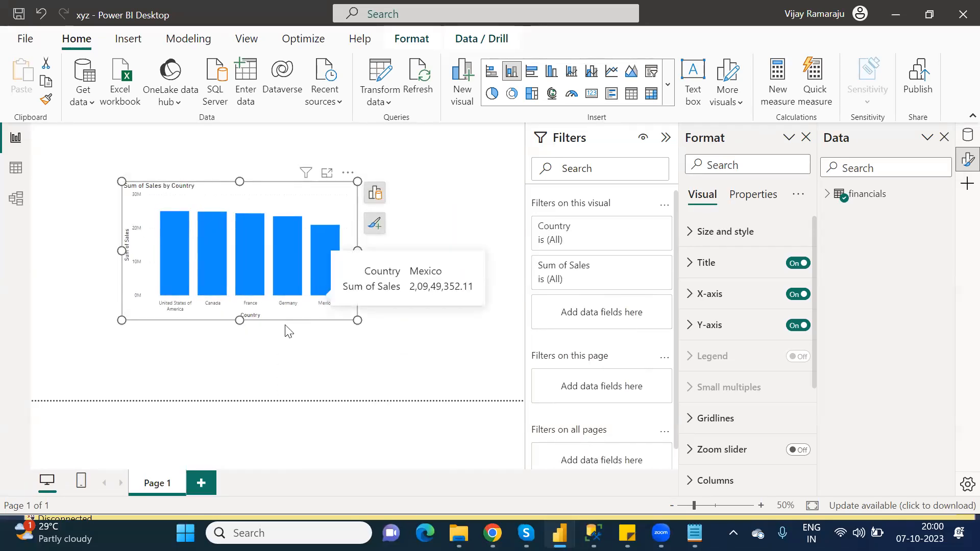
{"action": "left_click_drag", "start_coordinate": [356, 318], "coordinate": [390, 331]}
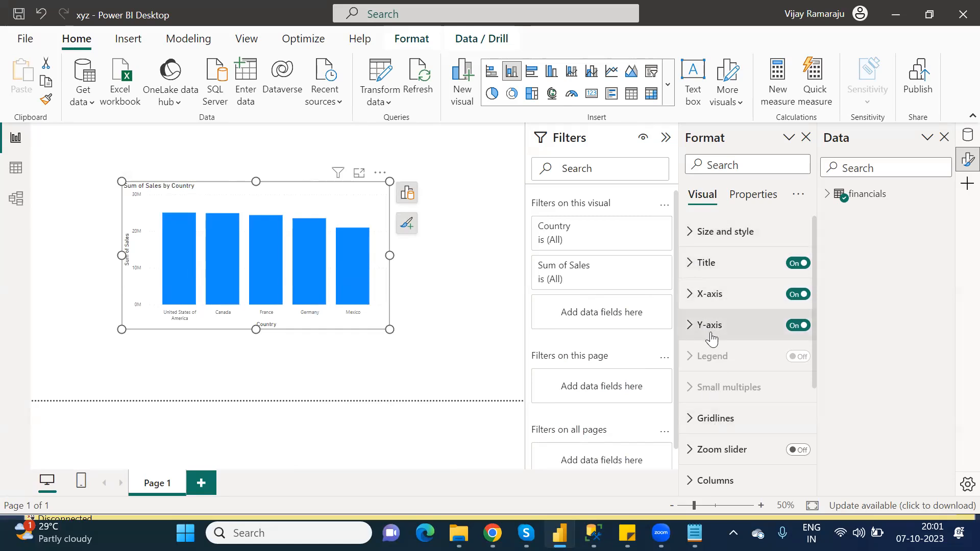
- Change the visual's title text to "Country wise Total sales"
{"action": "left_click", "coordinate": [691, 274]}
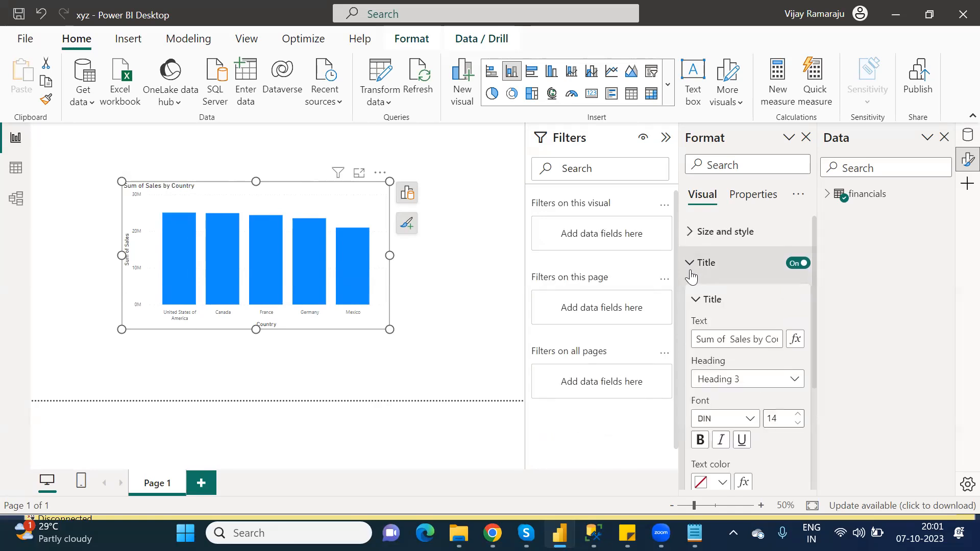
{"action": "left_click", "coordinate": [753, 347]}
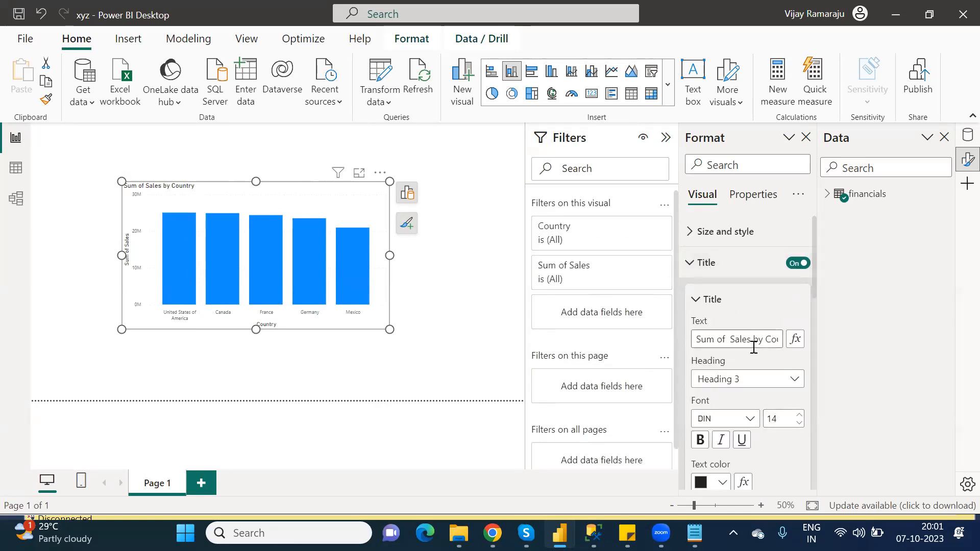
{"action": "key", "text": "ctrl+a"}
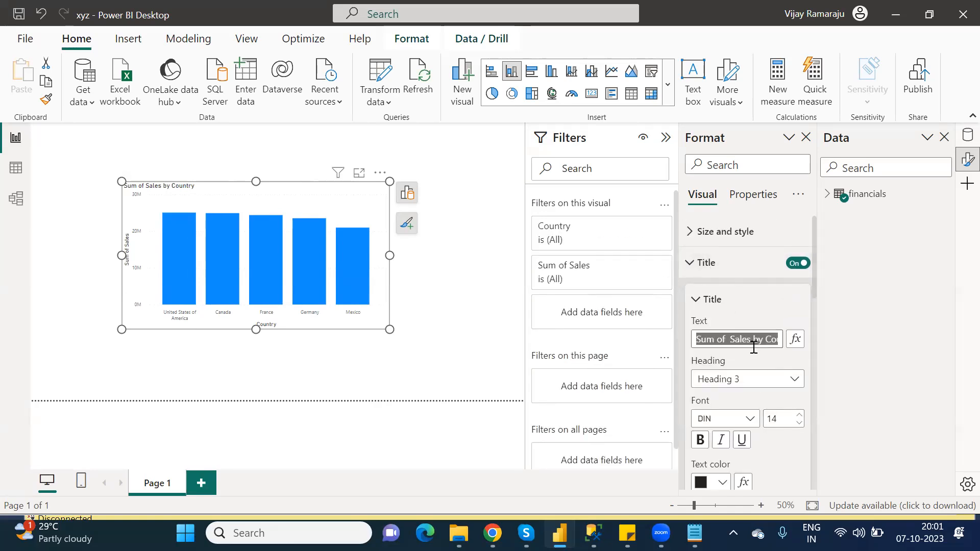
{"action": "type", "text": "Country wise "}
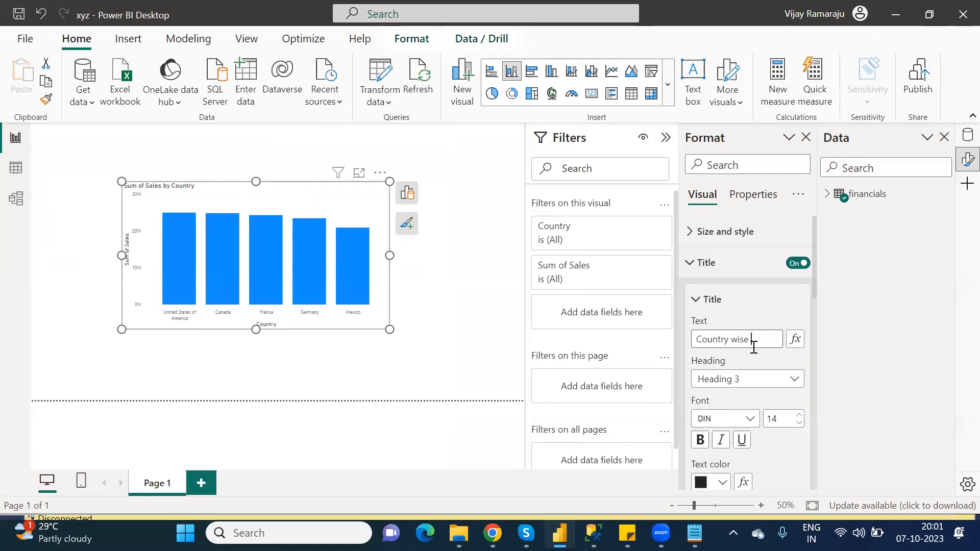
{"action": "type", "text": "Total"}
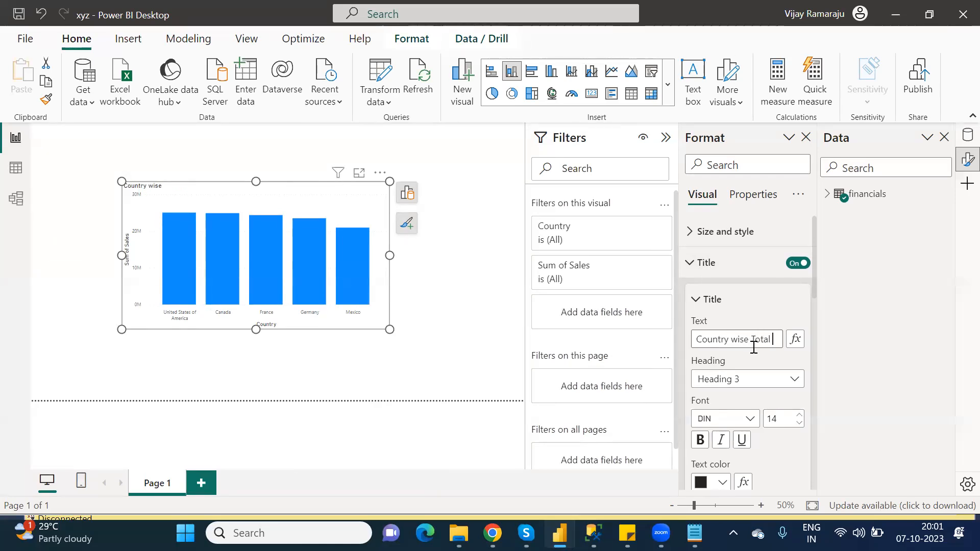
{"action": "type", "text": " sales"}
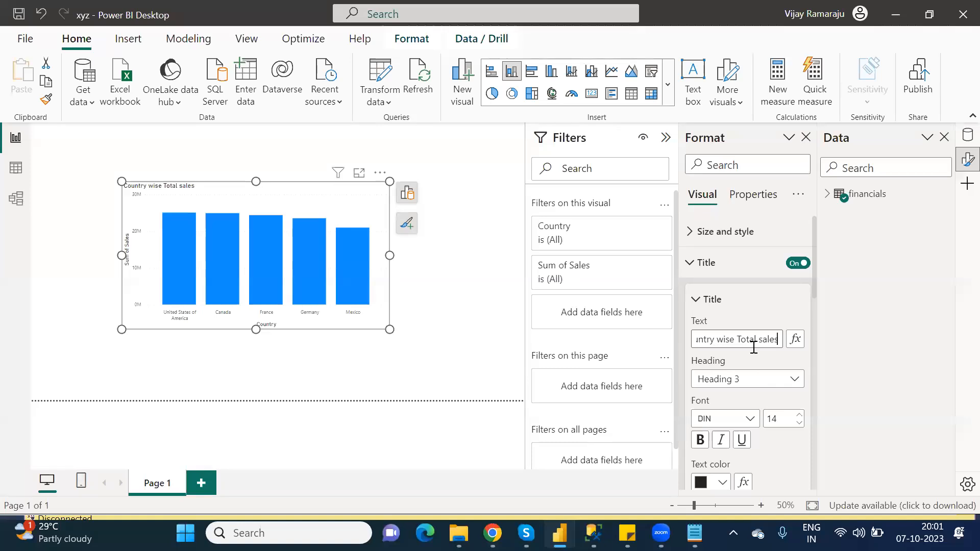
- Set the title font to Segoe UI Semibold and center the title horizontally
{"action": "left_click", "coordinate": [734, 420]}
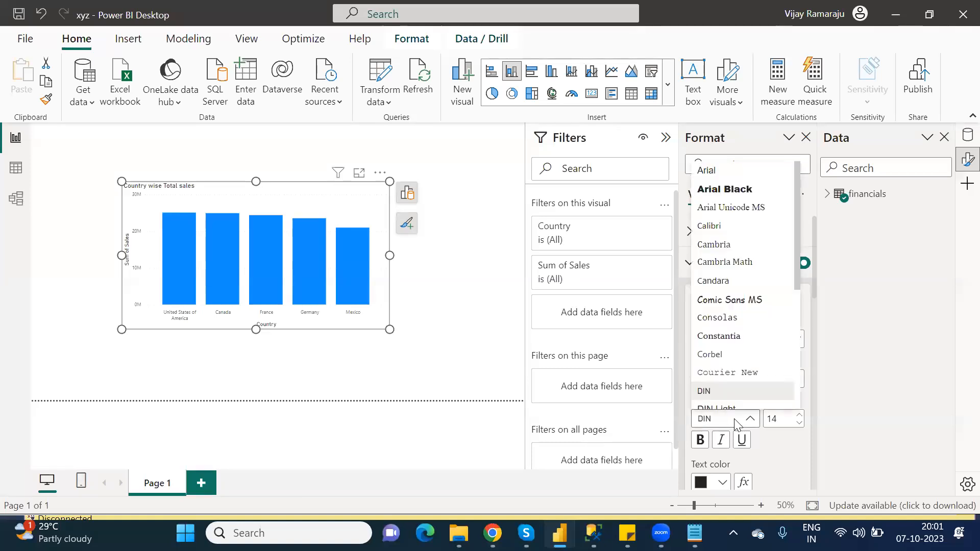
{"action": "left_click_drag", "start_coordinate": [795, 277], "coordinate": [802, 366]}
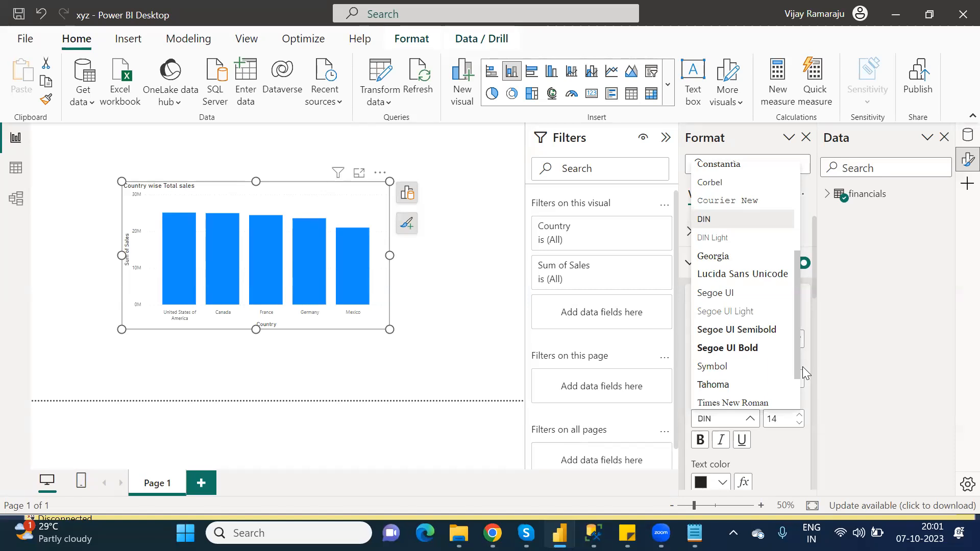
{"action": "left_click", "coordinate": [756, 330]}
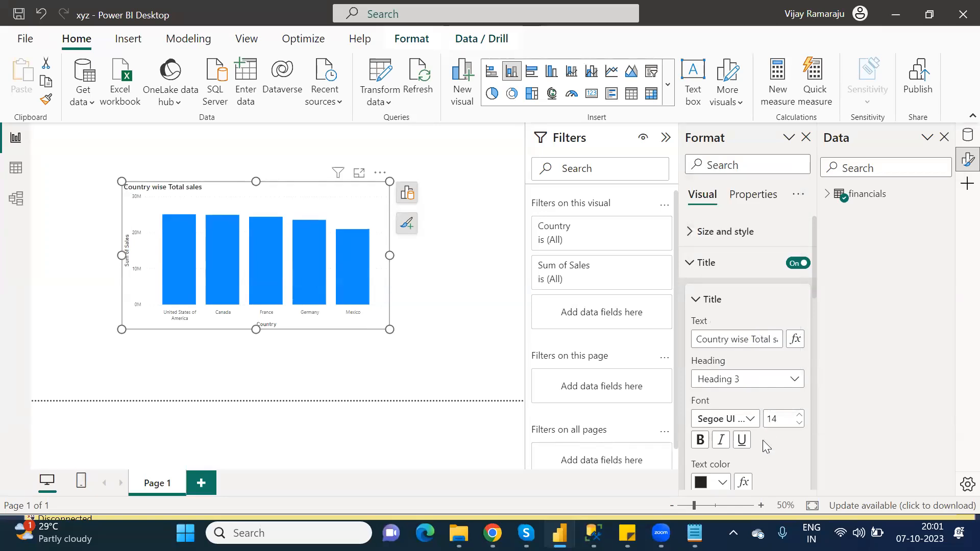
{"action": "left_click_drag", "start_coordinate": [815, 274], "coordinate": [813, 324]}
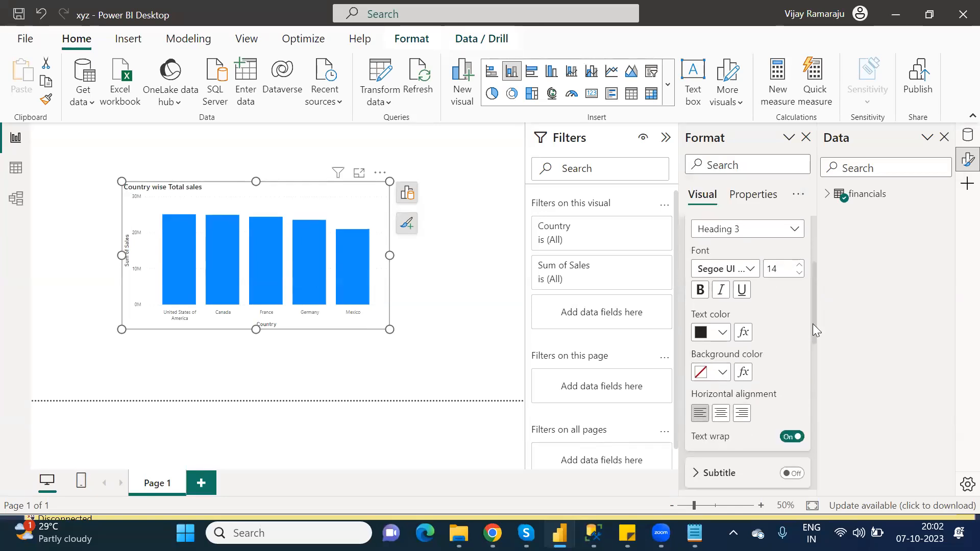
{"action": "left_click", "coordinate": [722, 414]}
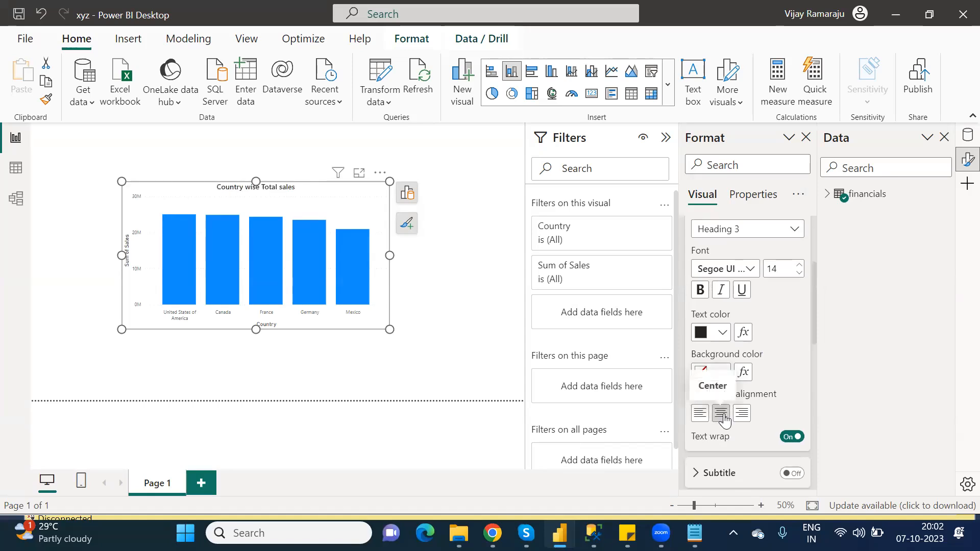
- Format the chart title with white text, an orange background, and a font size of 16
{"action": "left_click", "coordinate": [723, 335]}
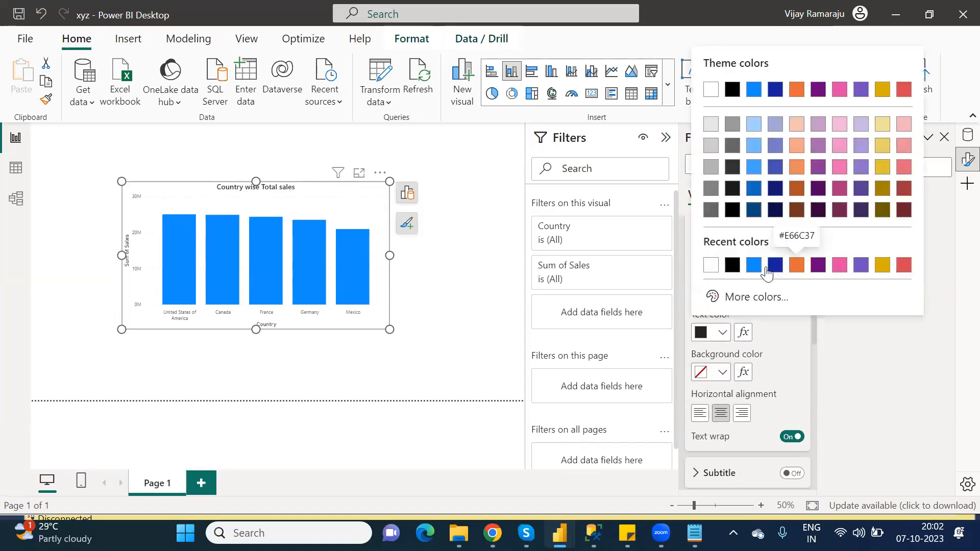
{"action": "left_click", "coordinate": [712, 265]}
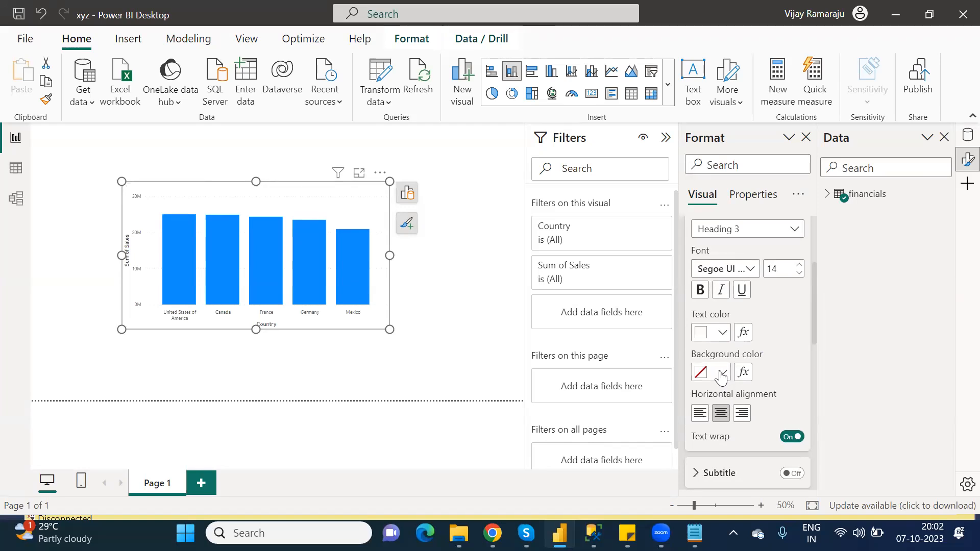
{"action": "left_click", "coordinate": [721, 378]}
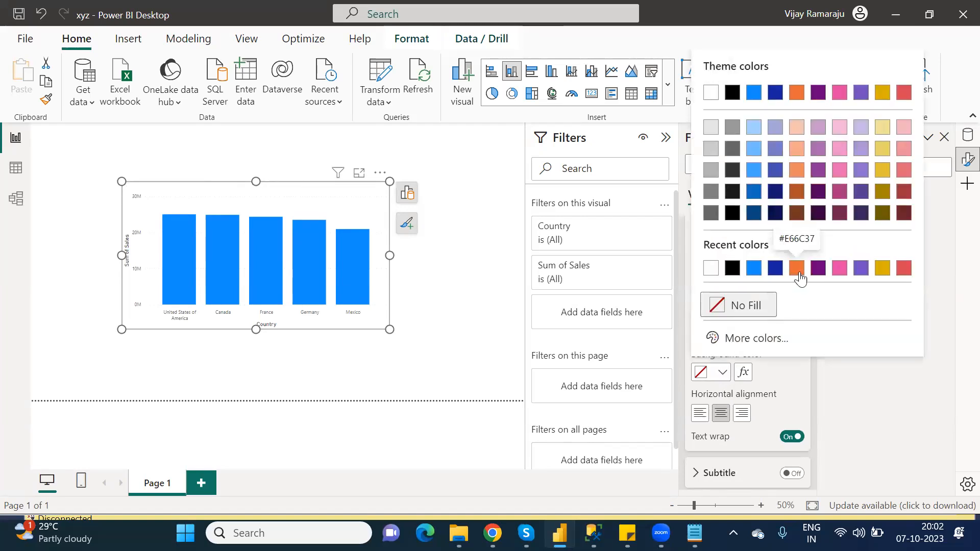
{"action": "left_click", "coordinate": [735, 266]}
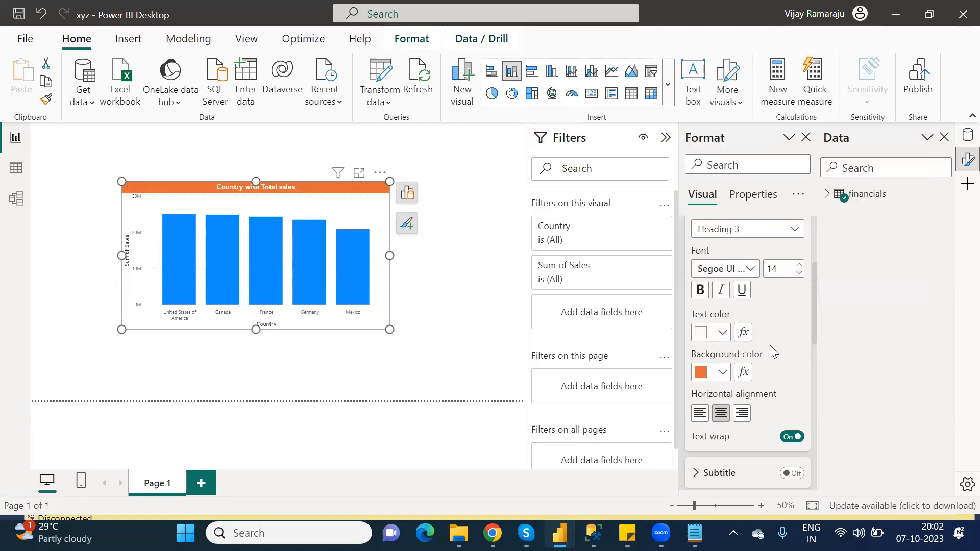
{"action": "left_click", "coordinate": [799, 266]}
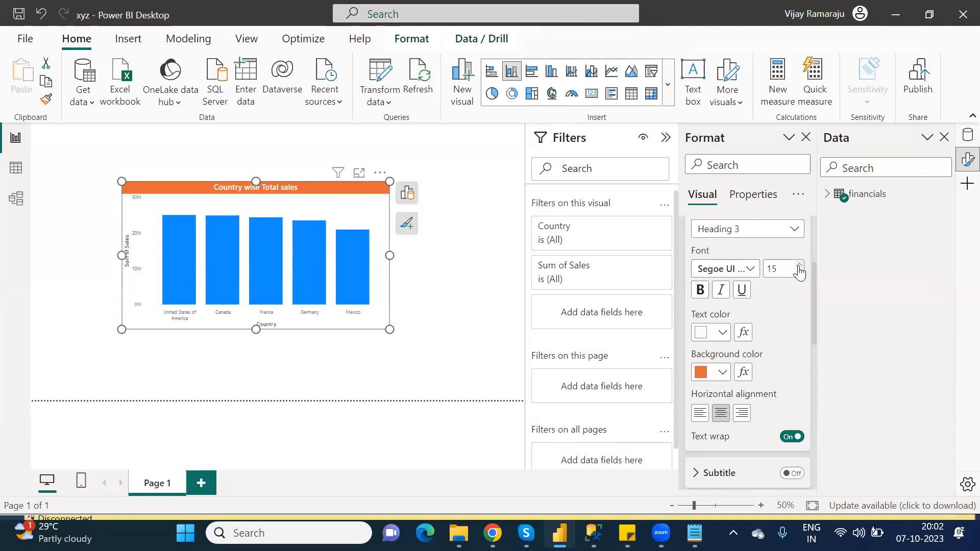
{"action": "left_click", "coordinate": [800, 266]}
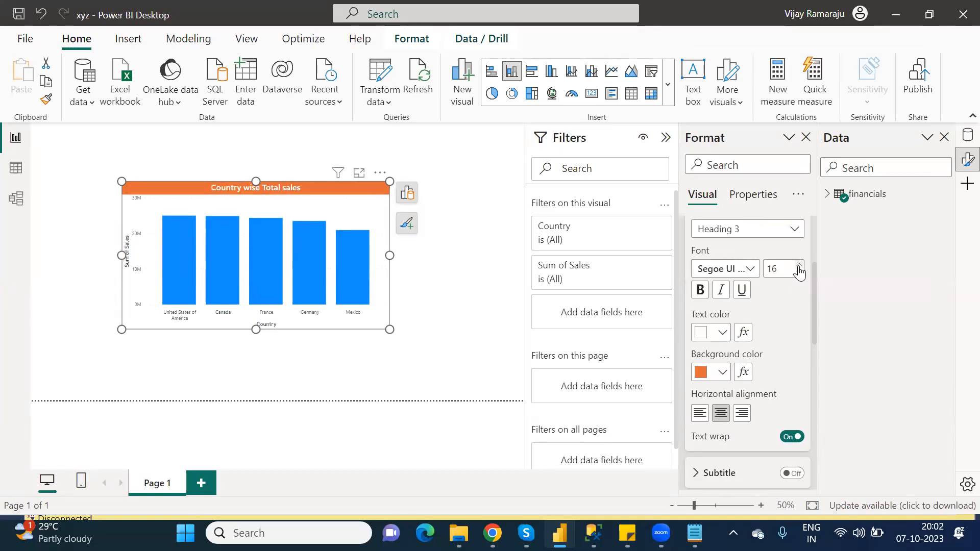
- Turn on the shadow for the column chart visual
{"action": "scroll", "coordinate": [815, 233], "scroll_direction": "up", "scroll_amount": 3}
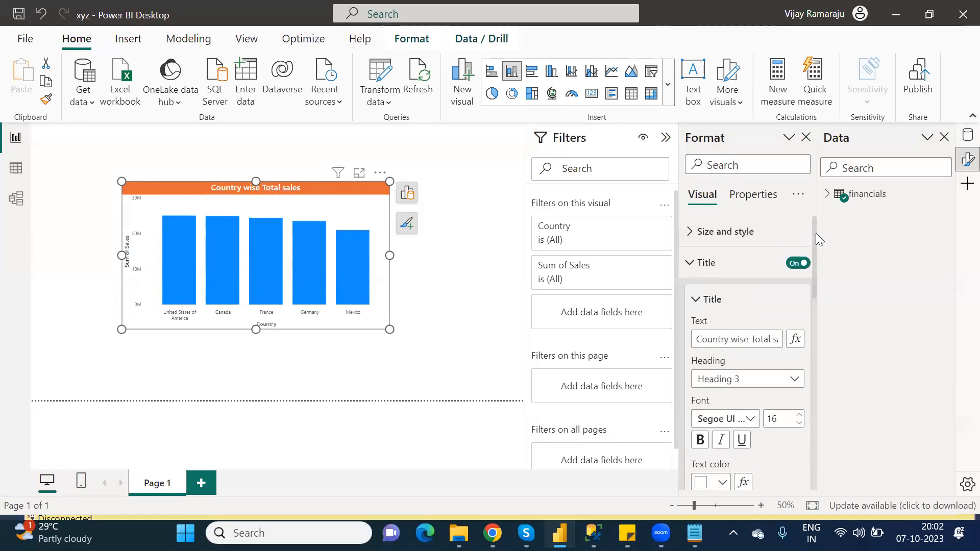
{"action": "left_click", "coordinate": [698, 300]}
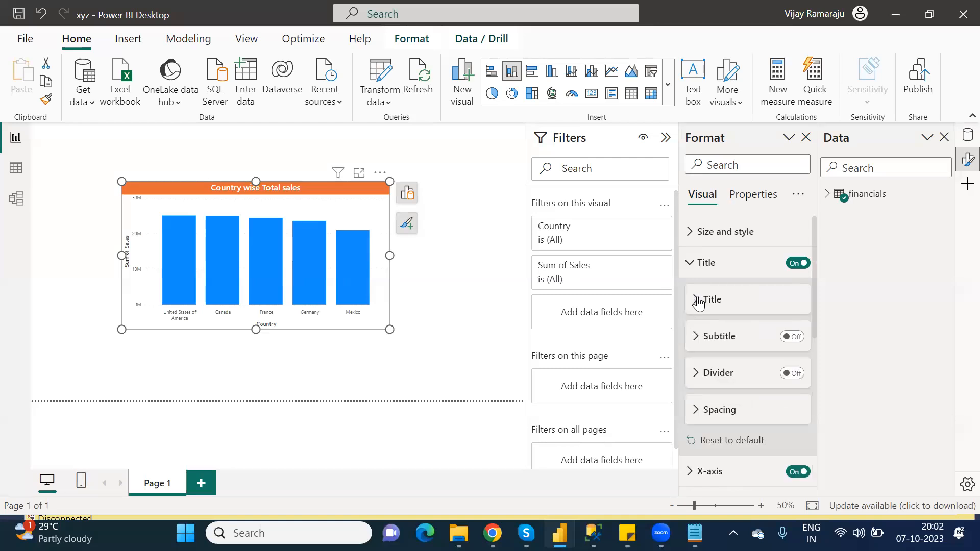
{"action": "left_click", "coordinate": [696, 265]}
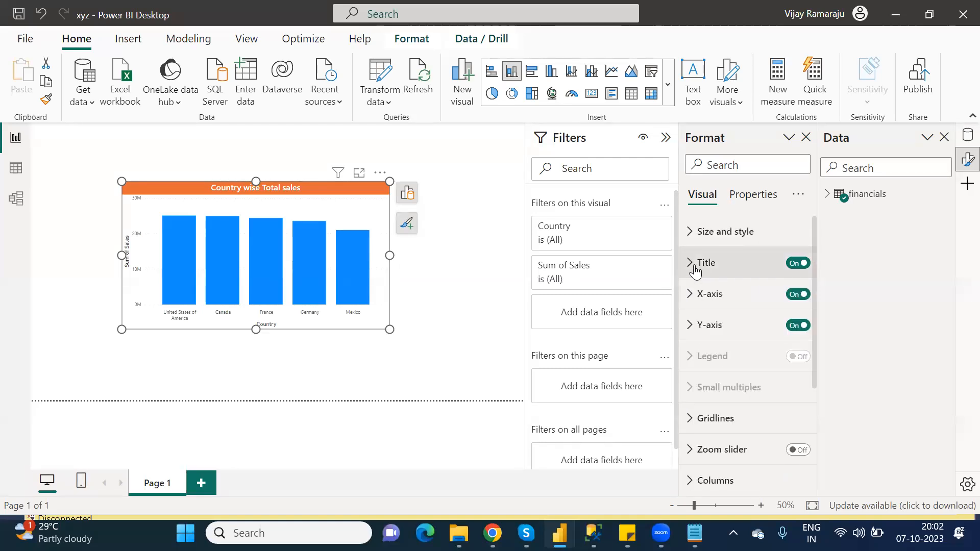
{"action": "left_click", "coordinate": [693, 270]}
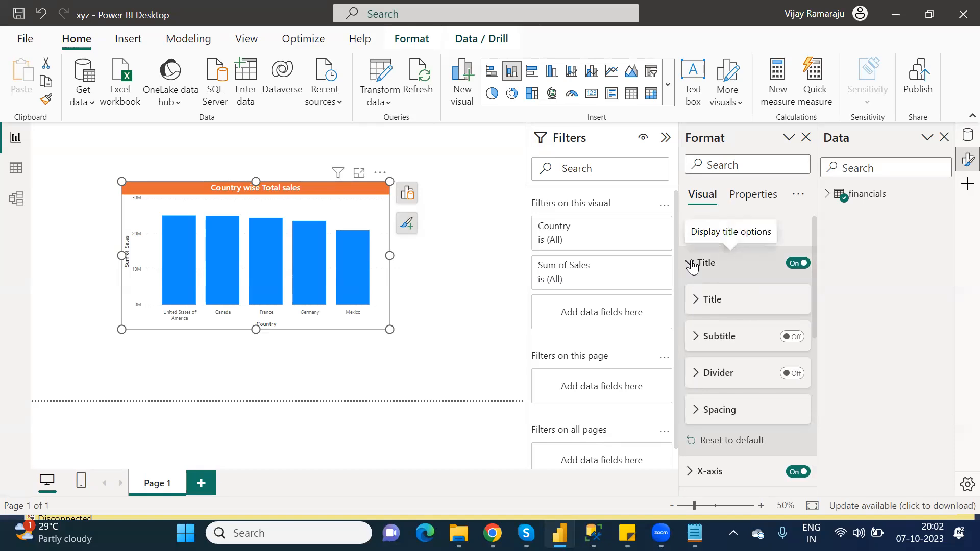
{"action": "left_click", "coordinate": [692, 265]}
{"action": "left_click", "coordinate": [690, 239]}
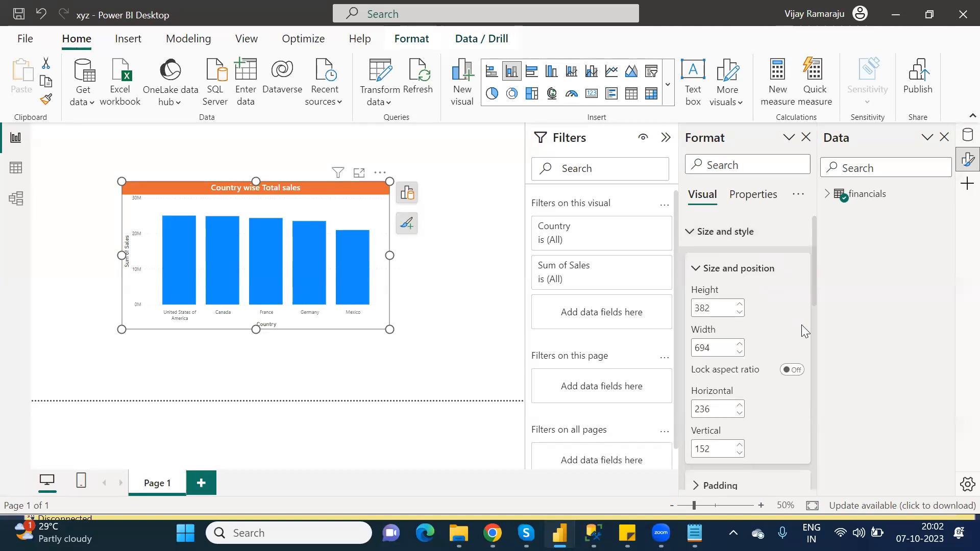
{"action": "left_click", "coordinate": [694, 270]}
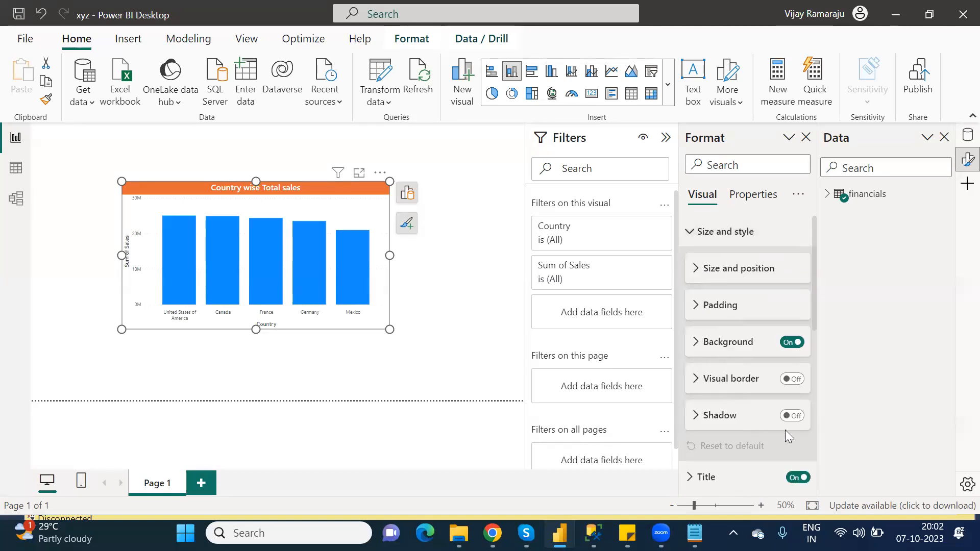
{"action": "left_click", "coordinate": [792, 416]}
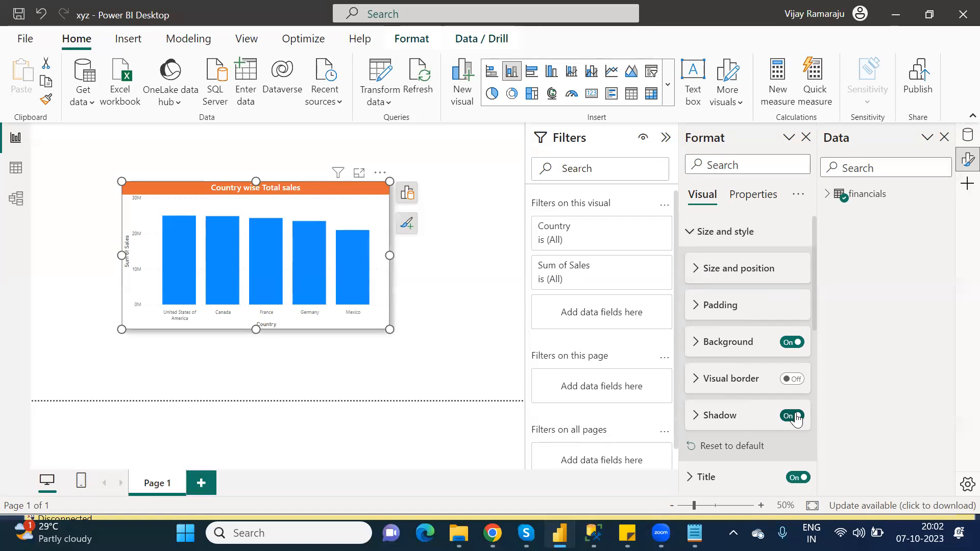
- Turn off the X-axis title on the column chart
{"action": "left_click", "coordinate": [683, 236]}
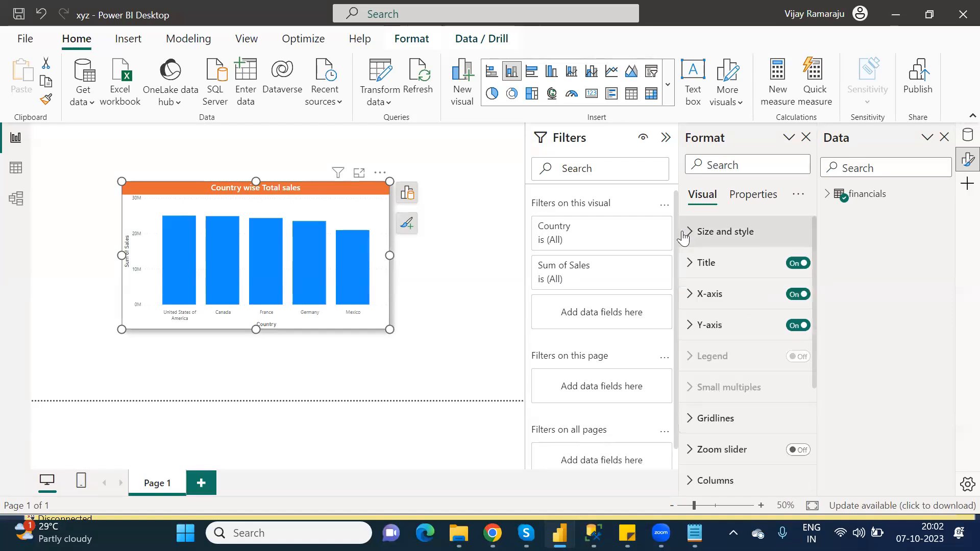
{"action": "left_click", "coordinate": [690, 295]}
{"action": "left_click", "coordinate": [695, 330]}
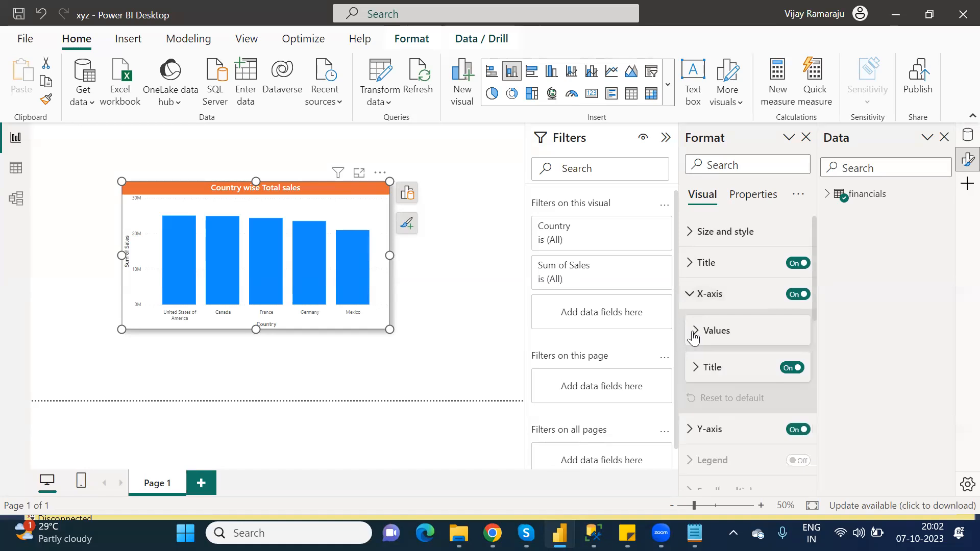
{"action": "left_click", "coordinate": [786, 372]}
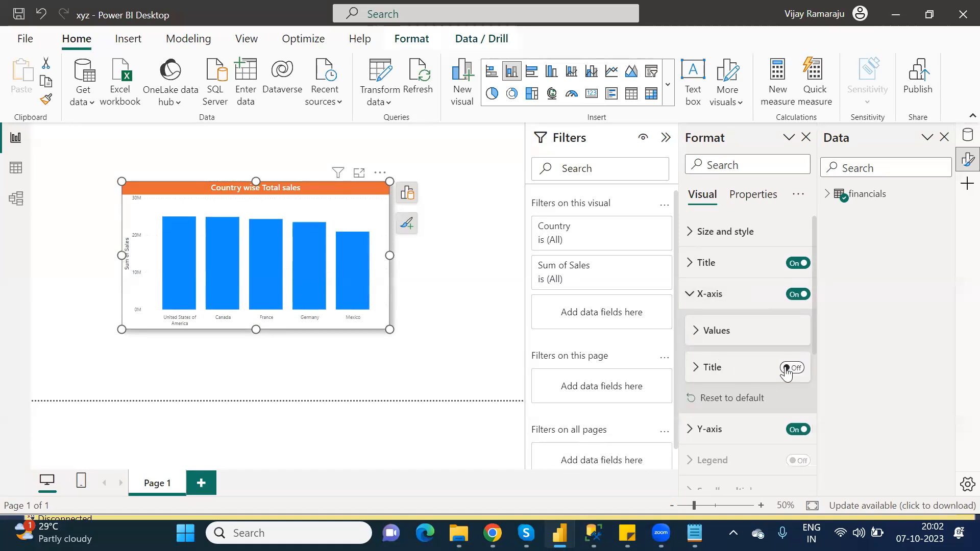
- Set the X-axis value labels' font size to 12
{"action": "left_click", "coordinate": [695, 336]}
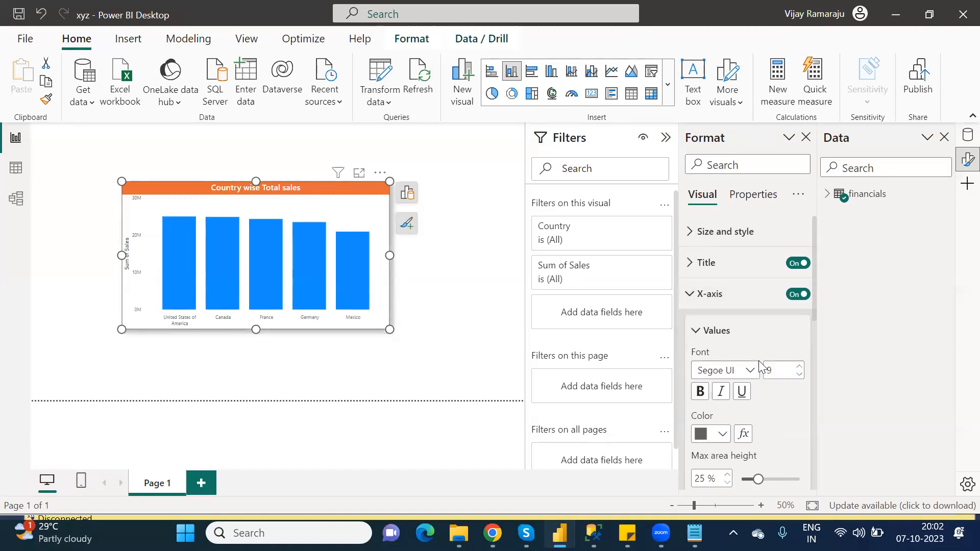
{"action": "double_click", "coordinate": [767, 372]}
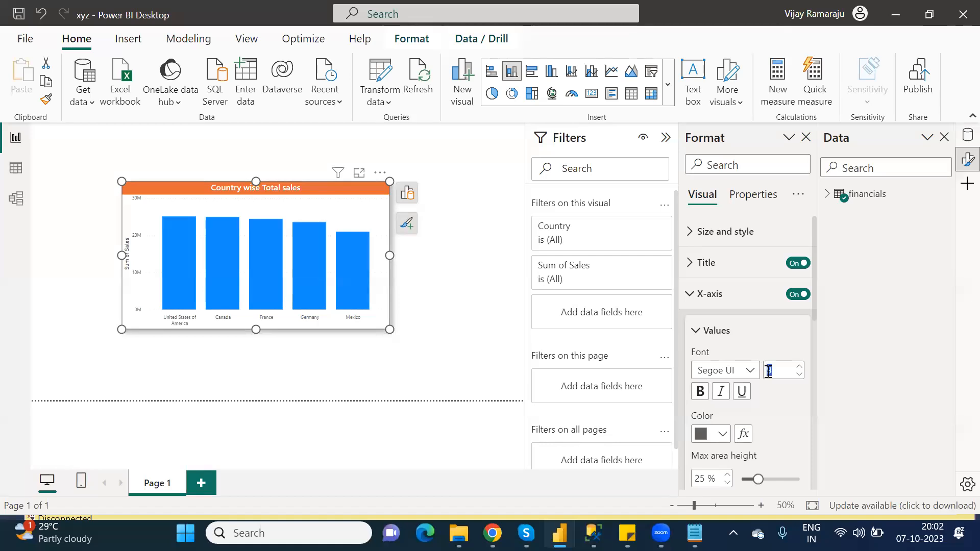
{"action": "type", "text": "12"}
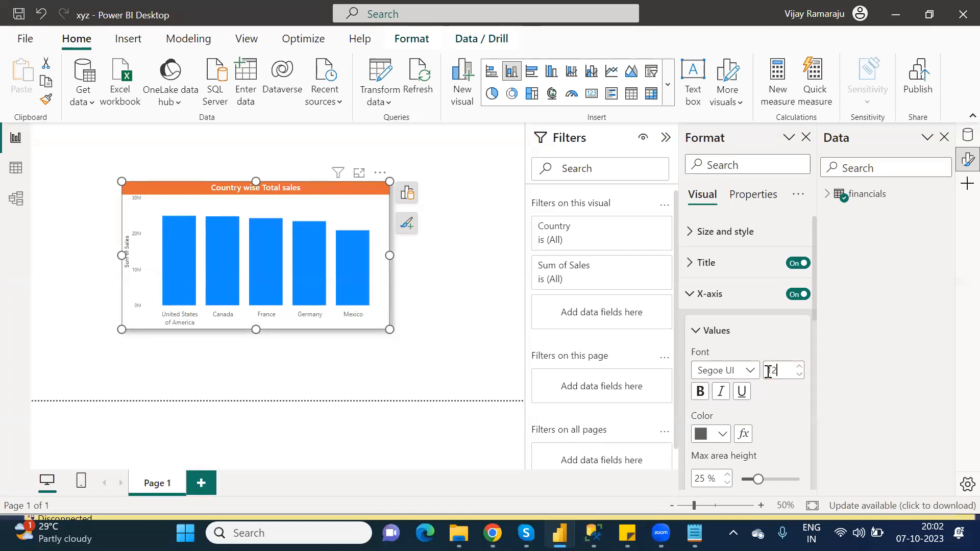
{"action": "left_click", "coordinate": [699, 332]}
{"action": "left_click", "coordinate": [691, 298]}
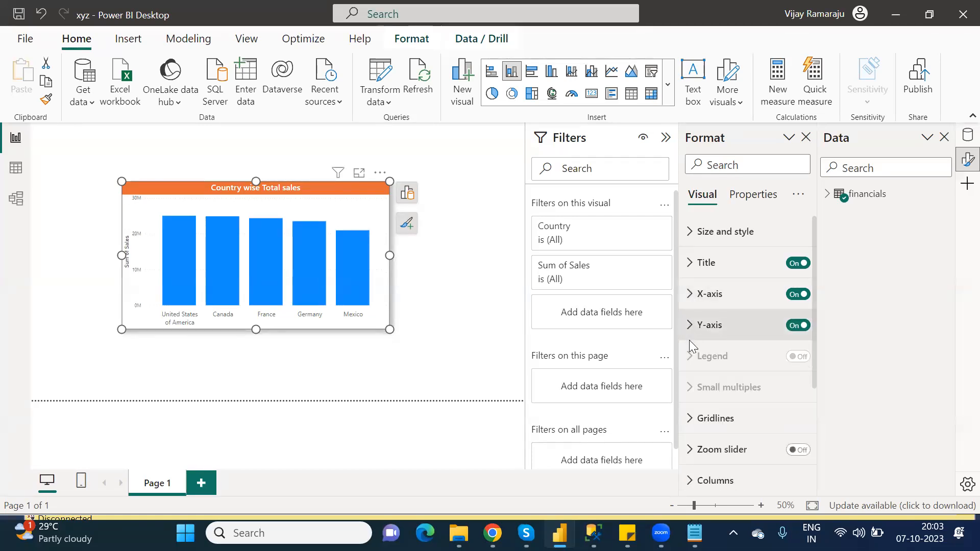
- Turn off the Y-axis title on the column chart
{"action": "left_click", "coordinate": [695, 326]}
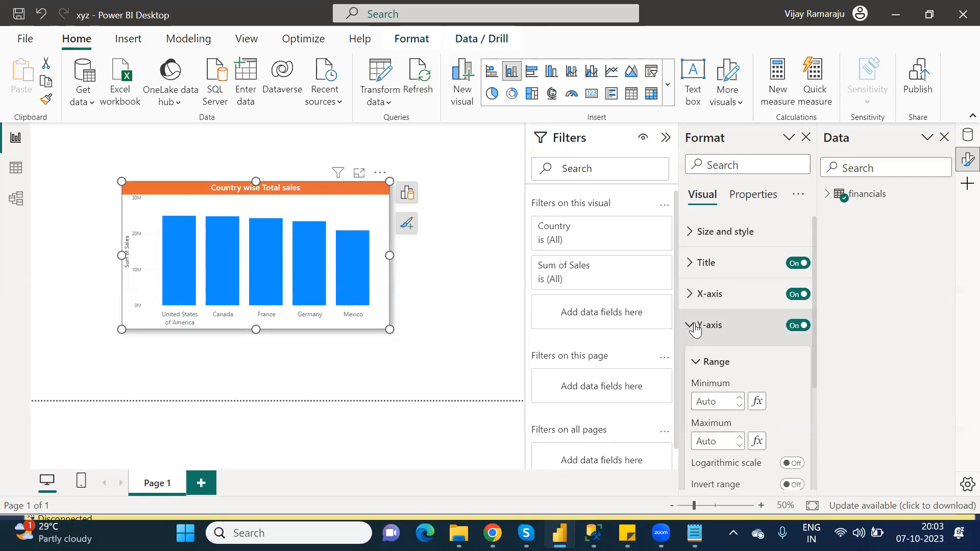
{"action": "left_click", "coordinate": [696, 361]}
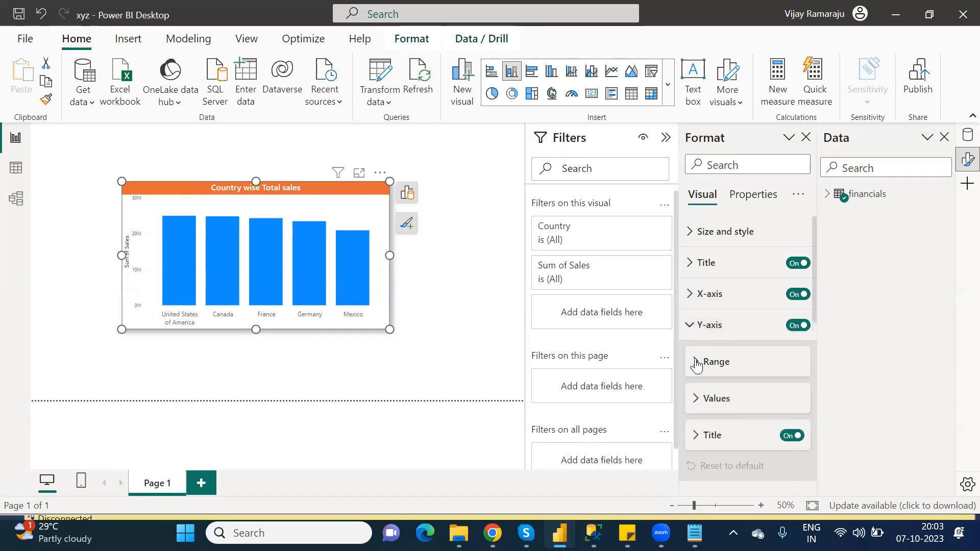
{"action": "left_click", "coordinate": [792, 436]}
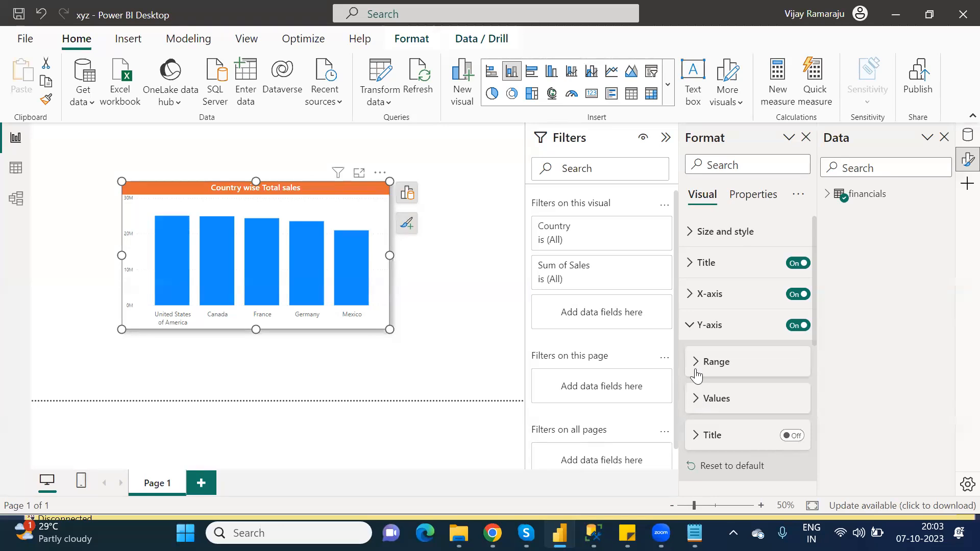
- Set the Y-axis value labels' font size to 12
{"action": "left_click", "coordinate": [700, 400]}
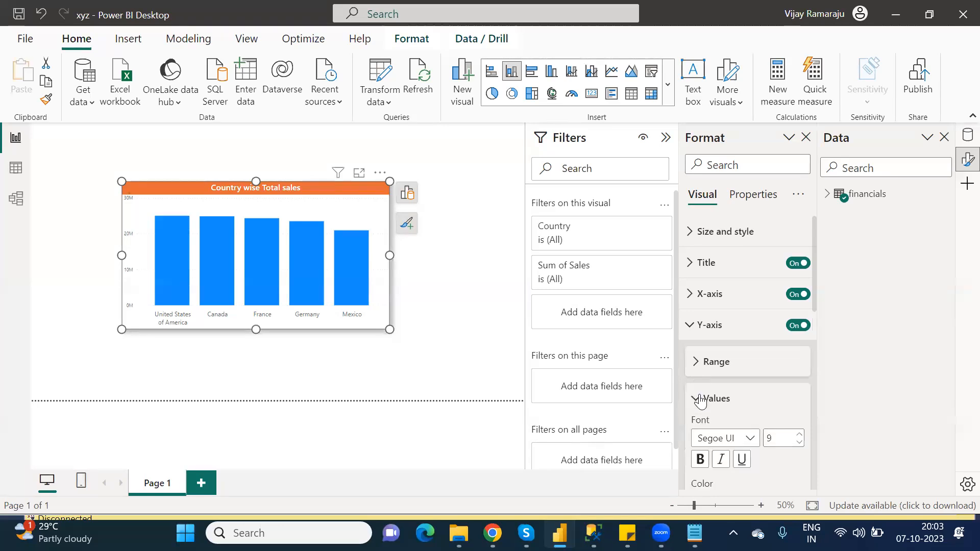
{"action": "left_click", "coordinate": [771, 432]}
{"action": "type", "text": "12"}
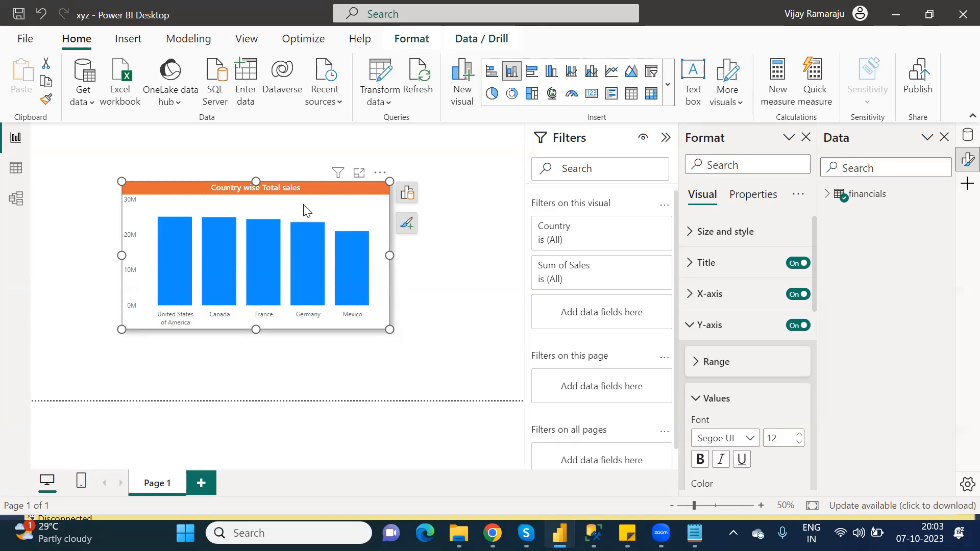
- Move the column chart to the top-left corner of the canvas and close the Format pane
{"action": "left_click_drag", "start_coordinate": [198, 184], "coordinate": [107, 153]}
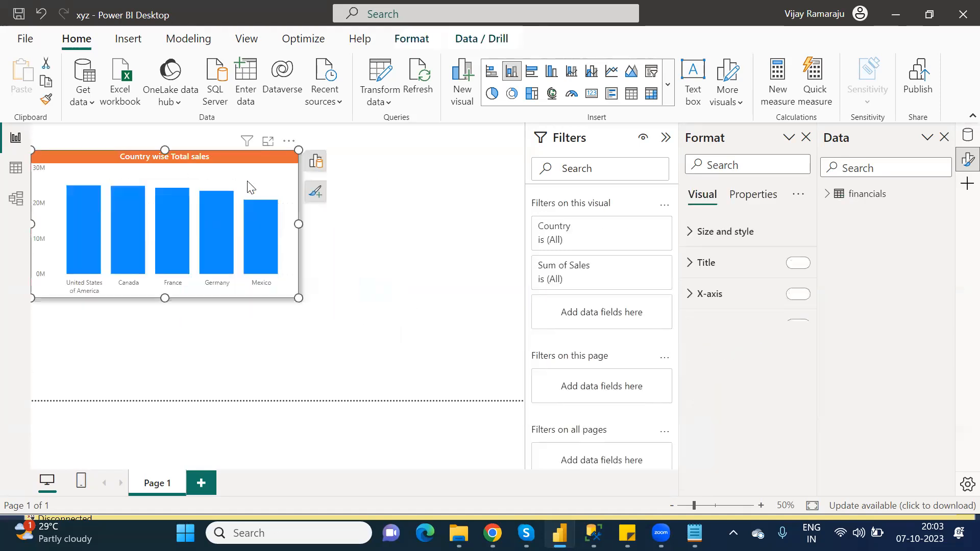
{"action": "mouse_move", "coordinate": [234, 158]}
{"action": "left_mouse_down"}
{"action": "mouse_move", "coordinate": [265, 159]}
{"action": "mouse_move", "coordinate": [250, 158]}
{"action": "left_mouse_up"}
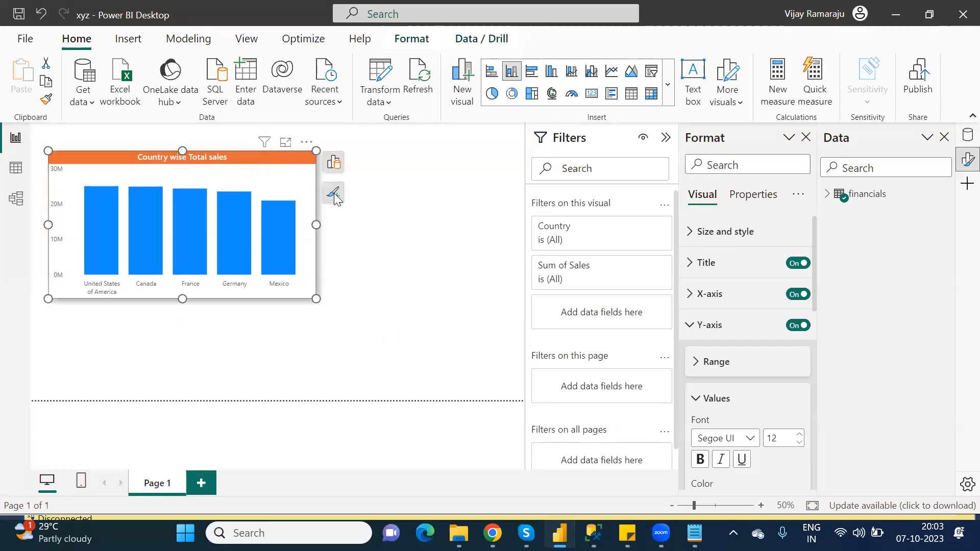
{"action": "left_click", "coordinate": [397, 213]}
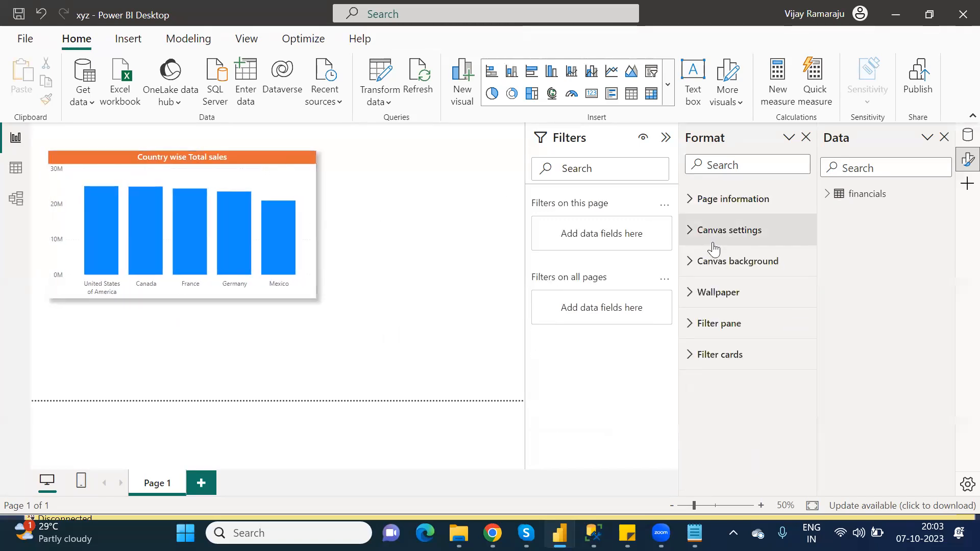
{"action": "left_click", "coordinate": [806, 137]}
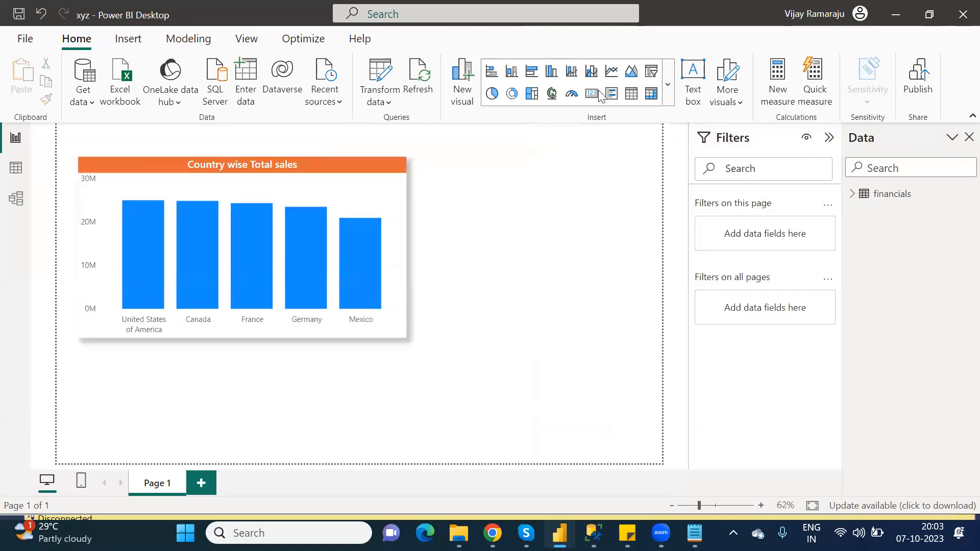
- Insert a donut chart and position and size it to the right of the column chart
{"action": "left_click", "coordinate": [512, 93]}
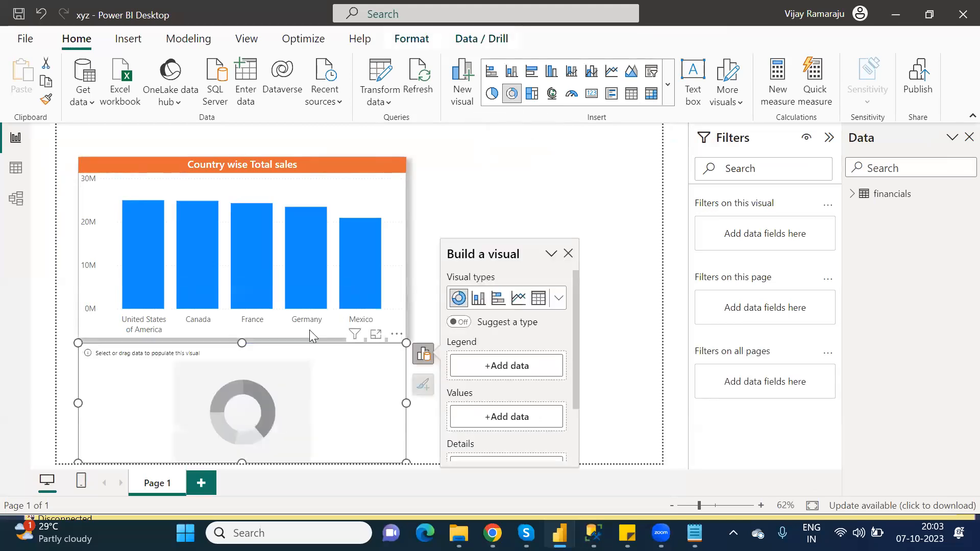
{"action": "left_click_drag", "start_coordinate": [179, 363], "coordinate": [495, 182]}
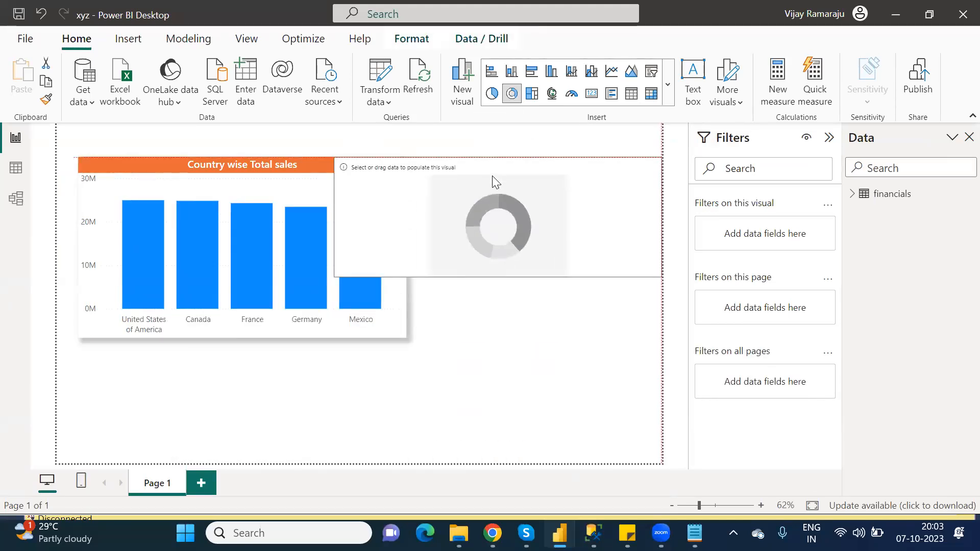
{"action": "left_click_drag", "start_coordinate": [496, 277], "coordinate": [590, 341]}
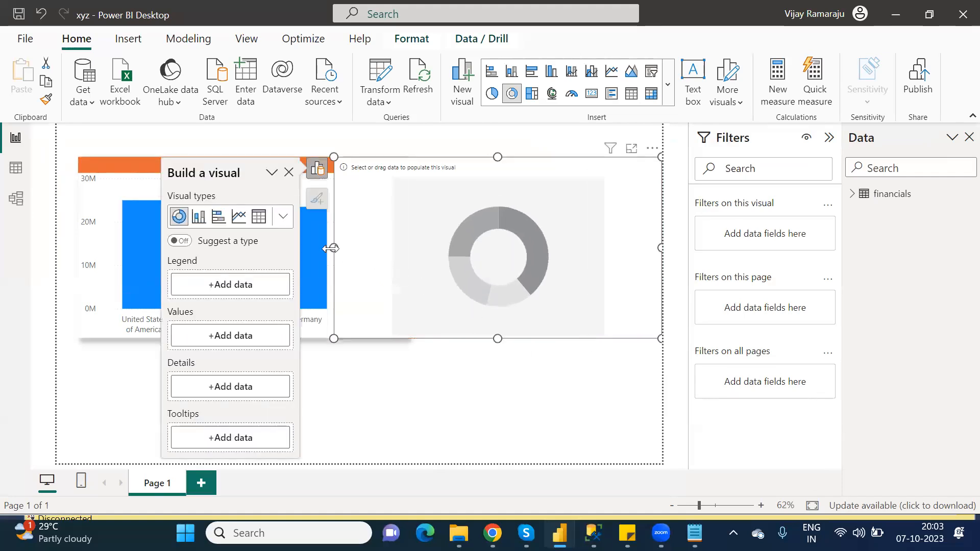
{"action": "left_click_drag", "start_coordinate": [329, 248], "coordinate": [428, 264]}
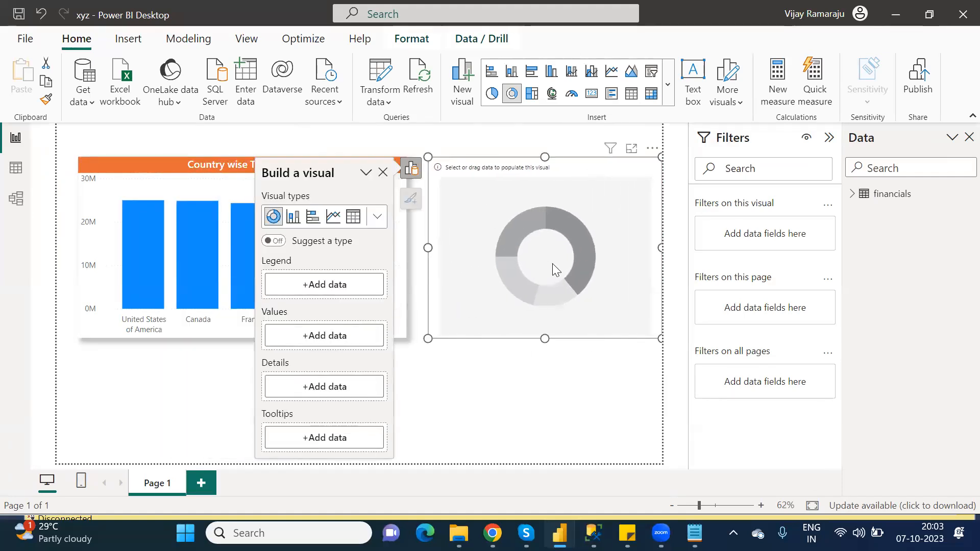
- Add the Product field to the donut chart's legend
{"action": "left_click", "coordinate": [329, 285]}
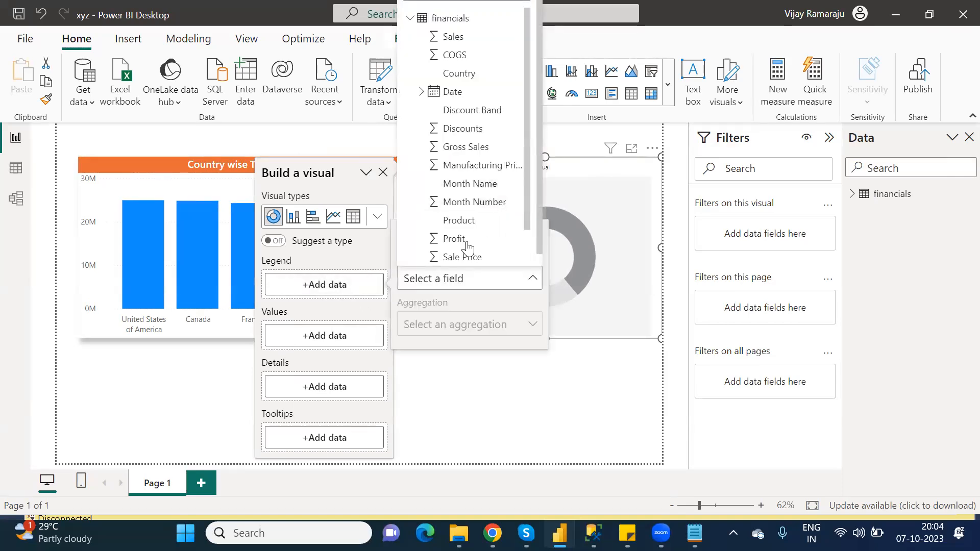
{"action": "left_click", "coordinate": [462, 221]}
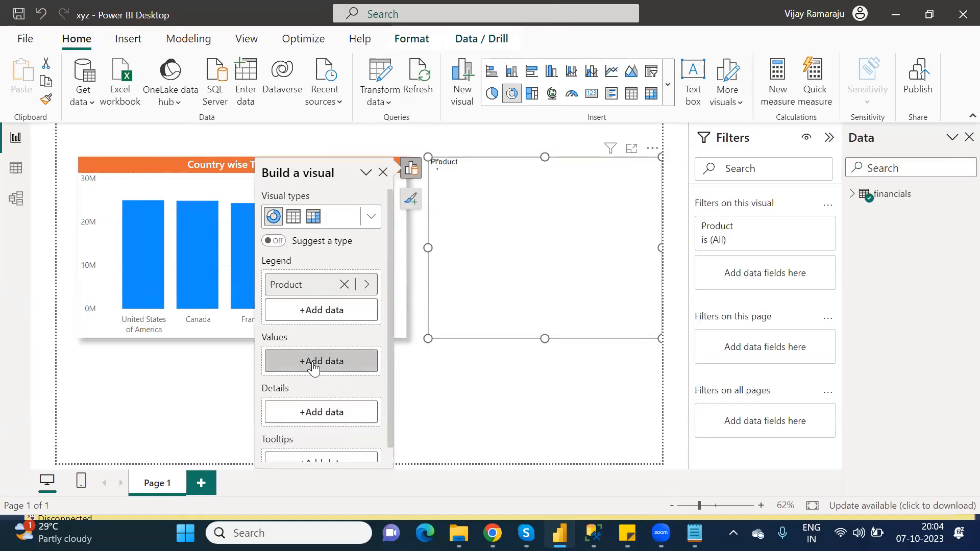
- Add the Profit field to the donut chart's values
{"action": "left_click", "coordinate": [313, 369]}
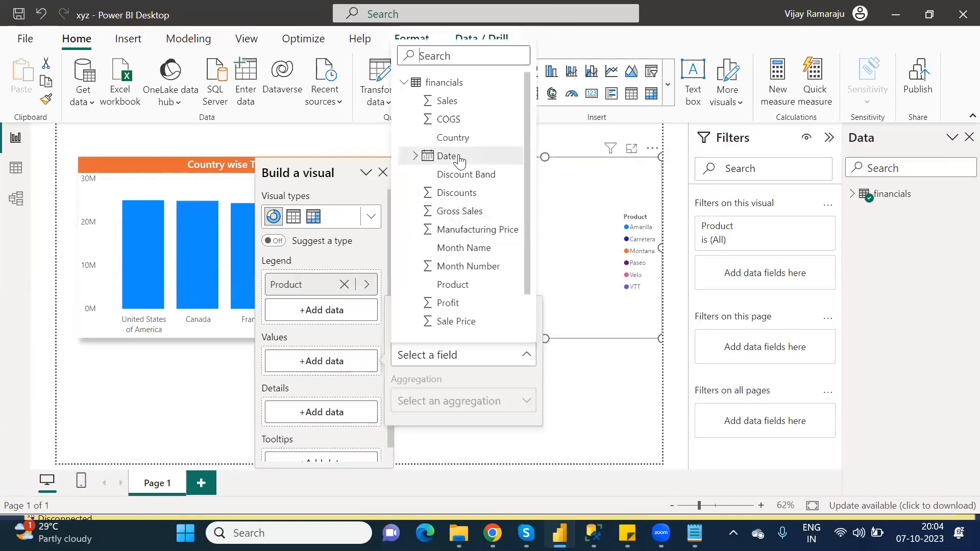
{"action": "left_click", "coordinate": [449, 307]}
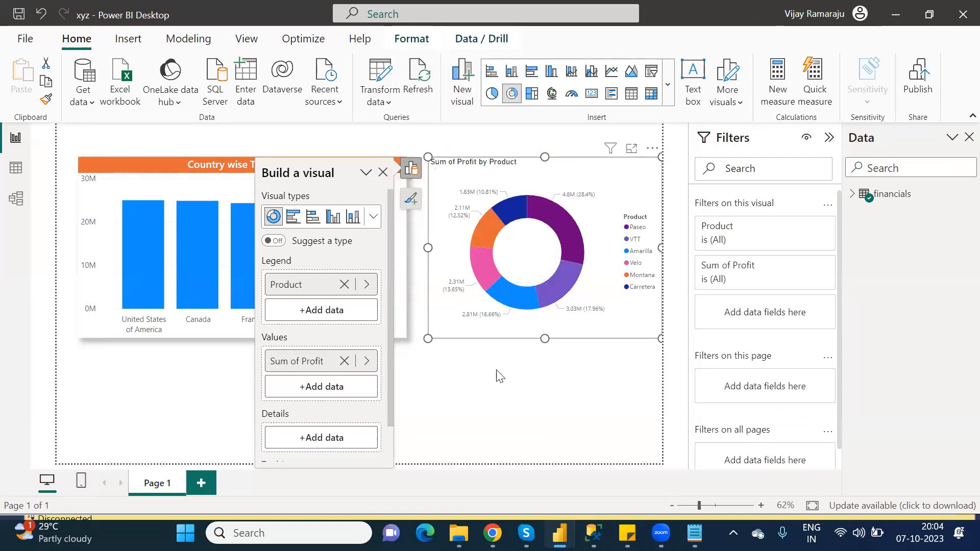
{"action": "left_click", "coordinate": [533, 383]}
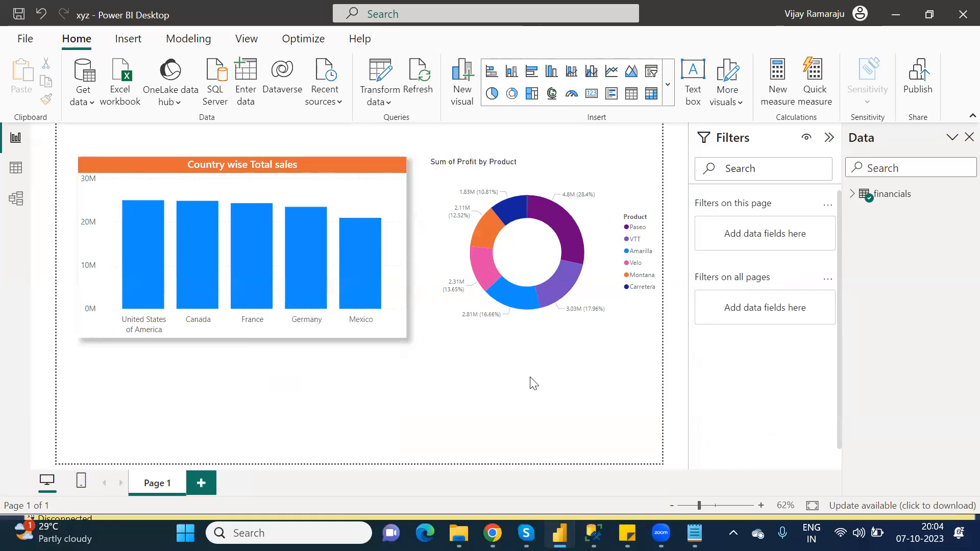
- Open the donut chart's formatting options and set its title text to Product wise Total Profits
{"action": "left_click", "coordinate": [493, 177]}
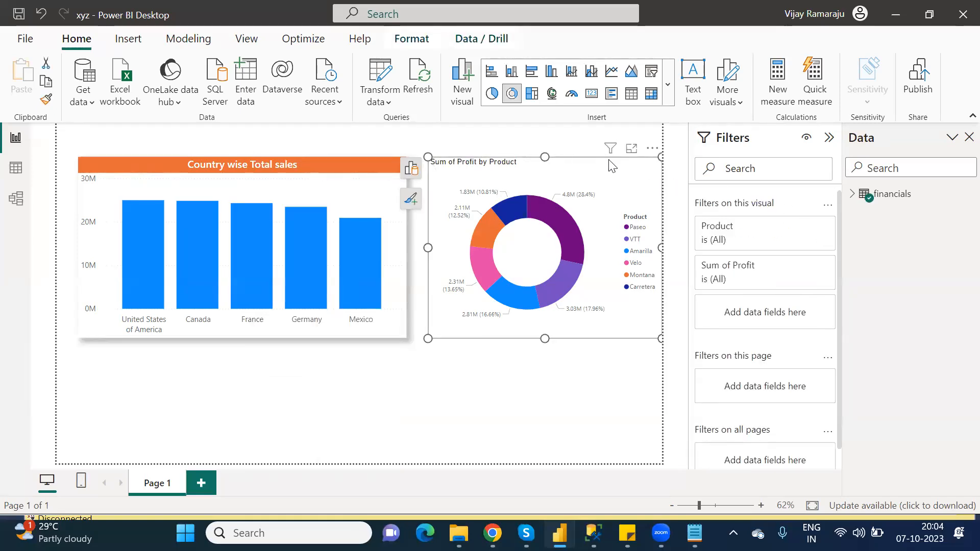
{"action": "left_click", "coordinate": [412, 200]}
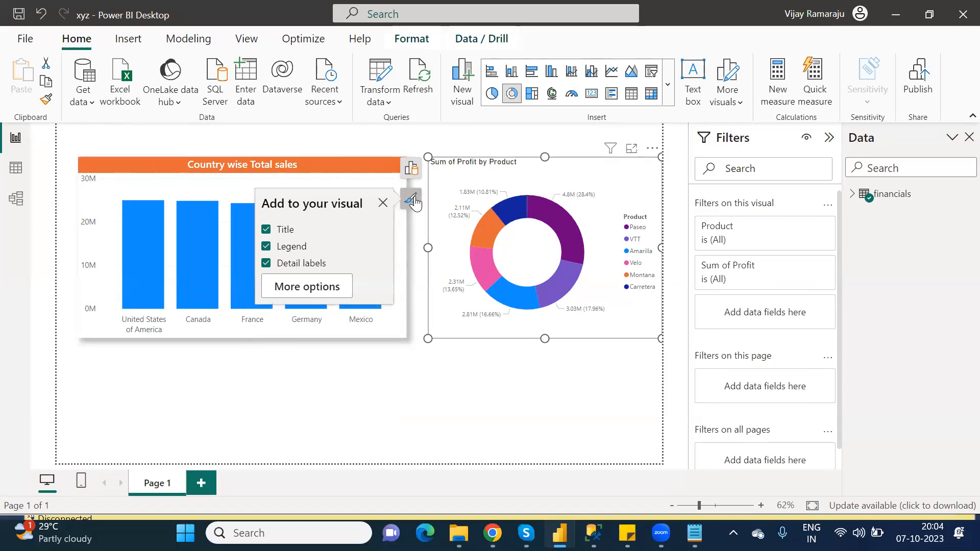
{"action": "left_click", "coordinate": [306, 288]}
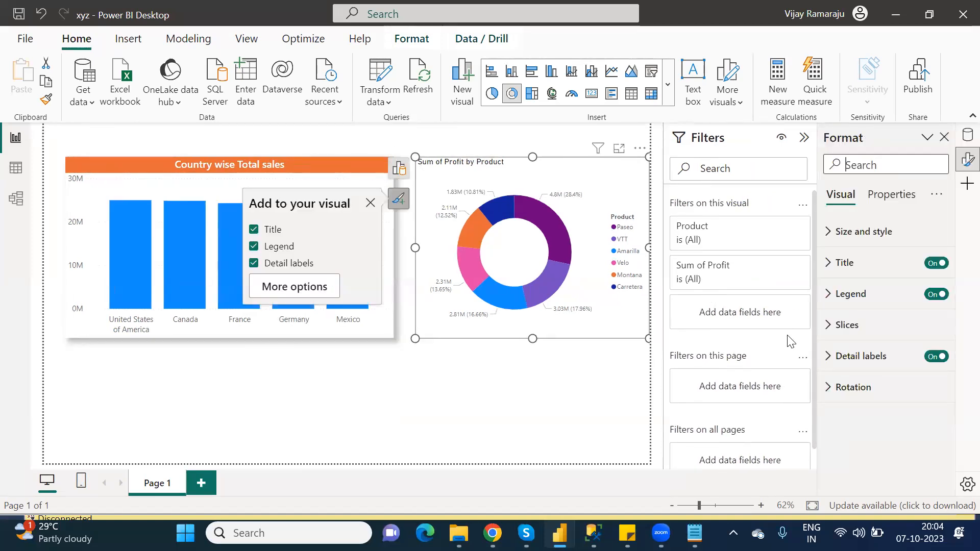
{"action": "left_click", "coordinate": [832, 263]}
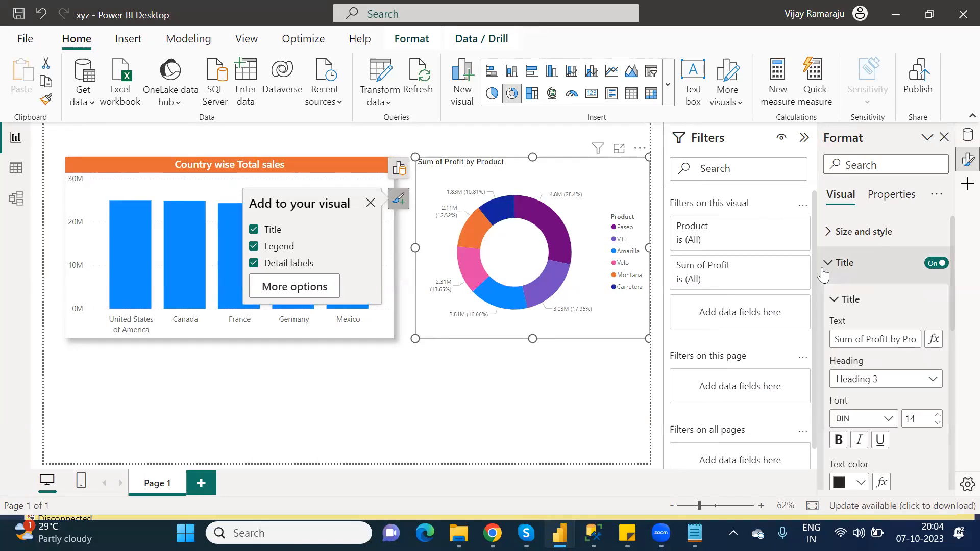
{"action": "left_click", "coordinate": [867, 339]}
{"action": "type", "text": "P"}
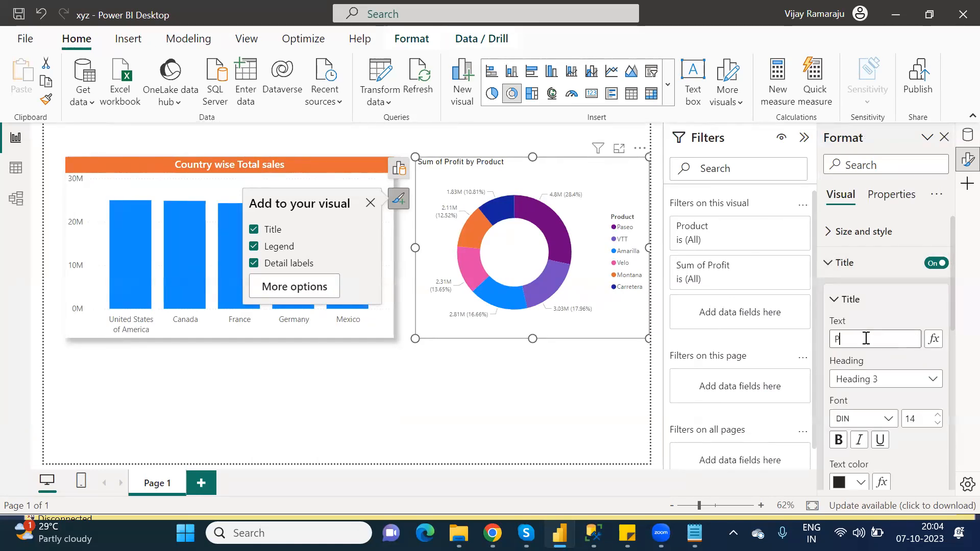
{"action": "type", "text": "roduct wise"}
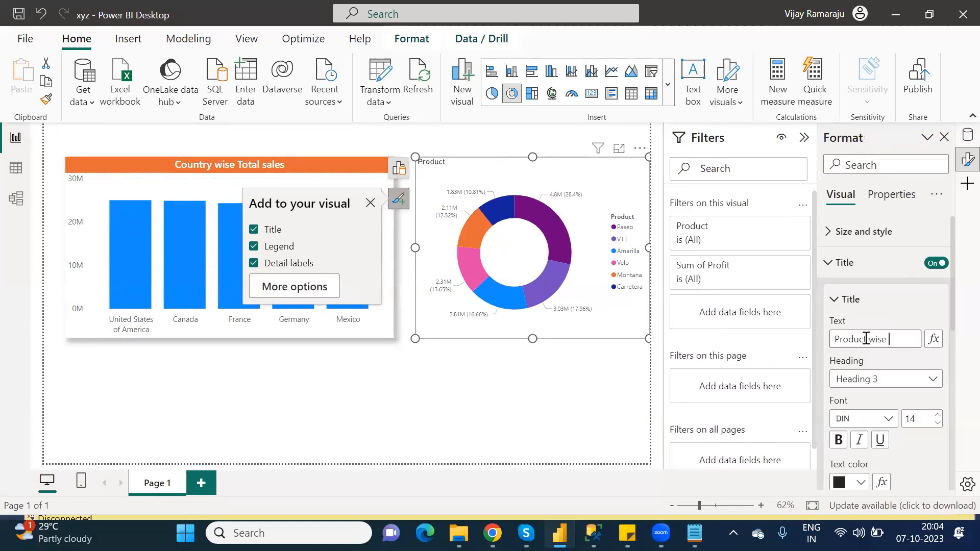
{"action": "type", "text": " Total Profits"}
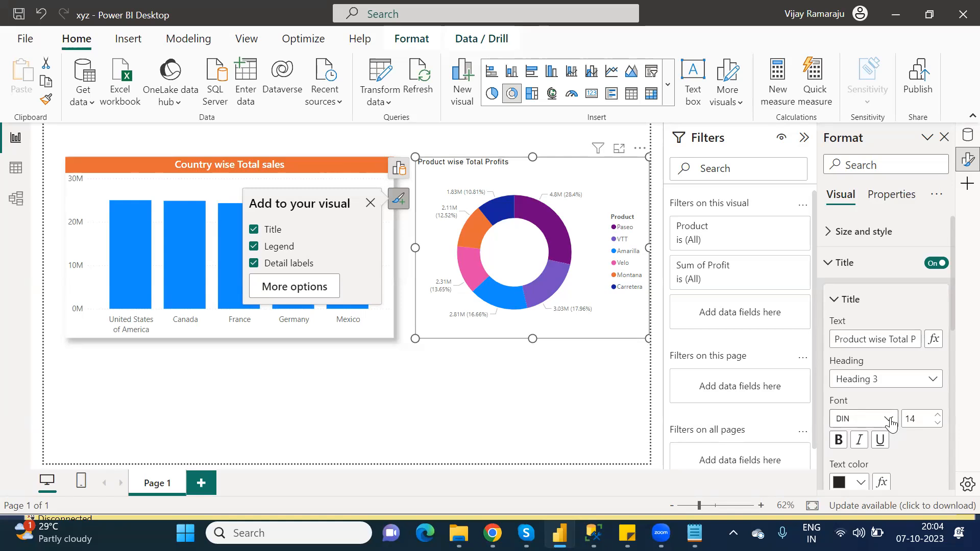
- Change the donut chart title's font to Segoe UI Semibold
{"action": "left_click", "coordinate": [889, 418]}
{"action": "left_click_drag", "start_coordinate": [934, 282], "coordinate": [942, 365]}
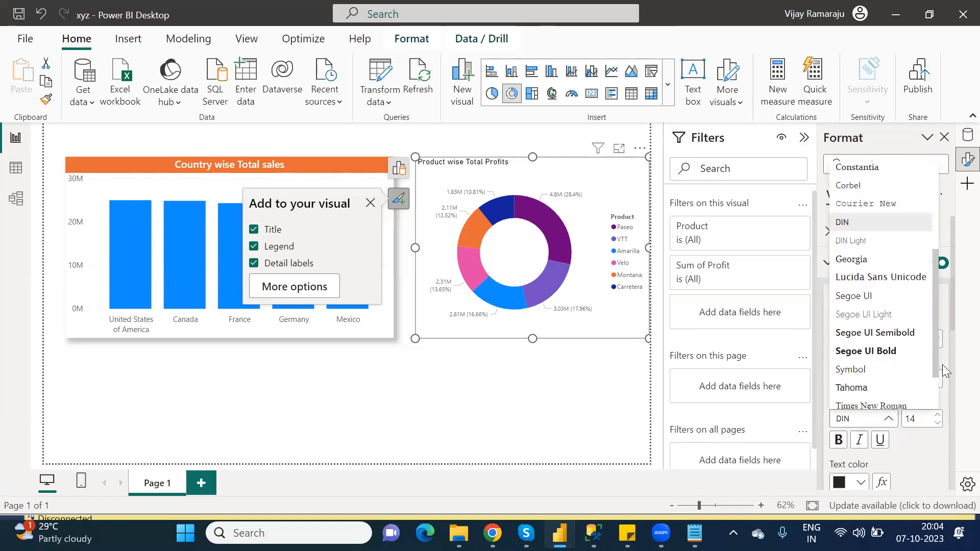
{"action": "left_click", "coordinate": [900, 332]}
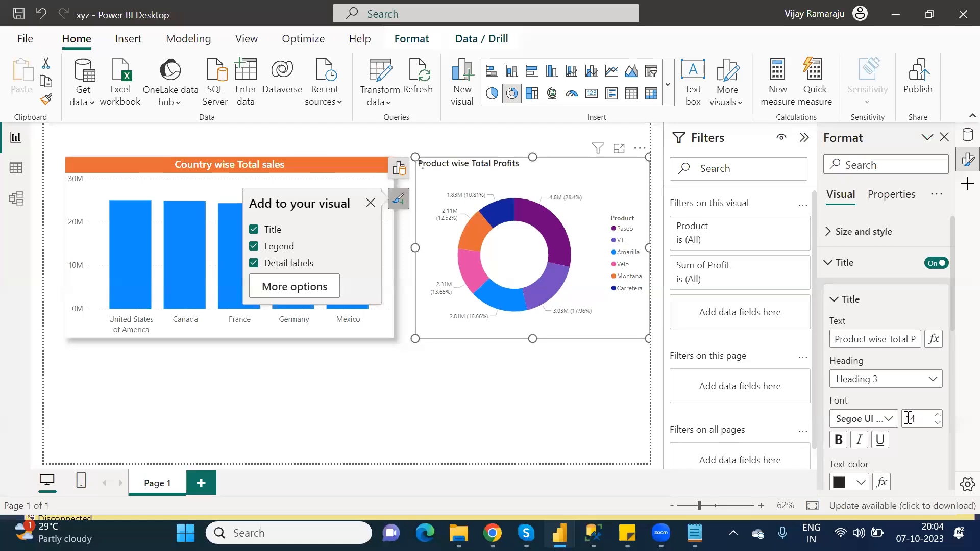
{"action": "double_click", "coordinate": [909, 419]}
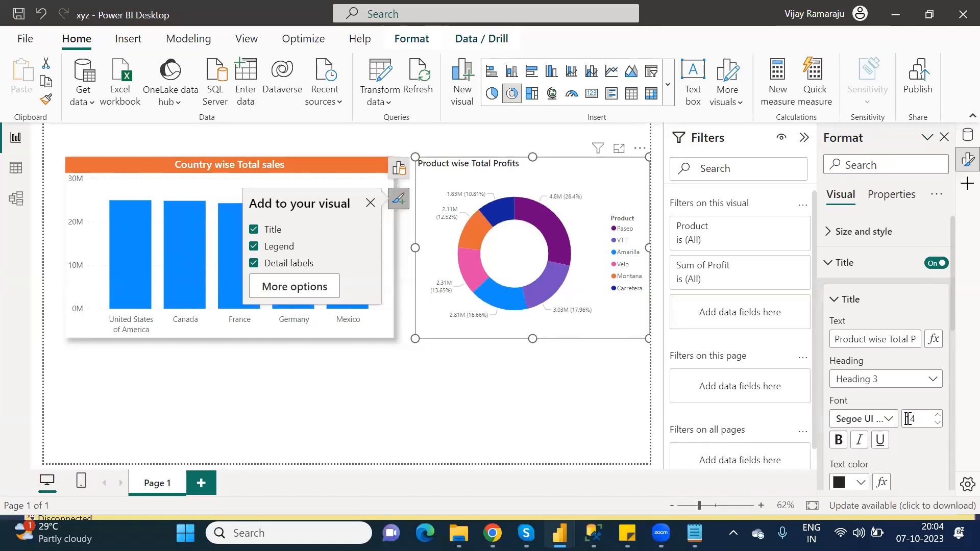
- Set the donut chart title's text color to white and its background color to pink
{"action": "left_click", "coordinate": [860, 482]}
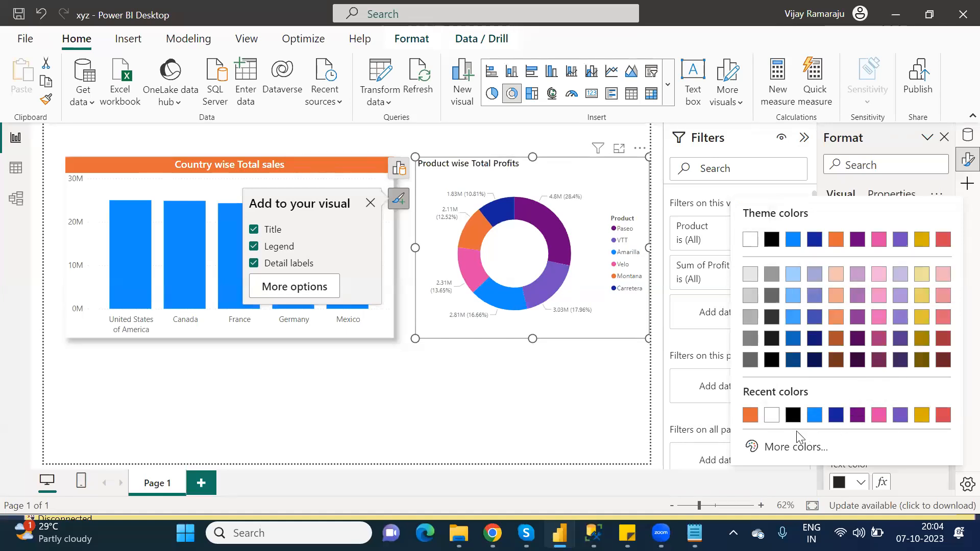
{"action": "left_click", "coordinate": [772, 420]}
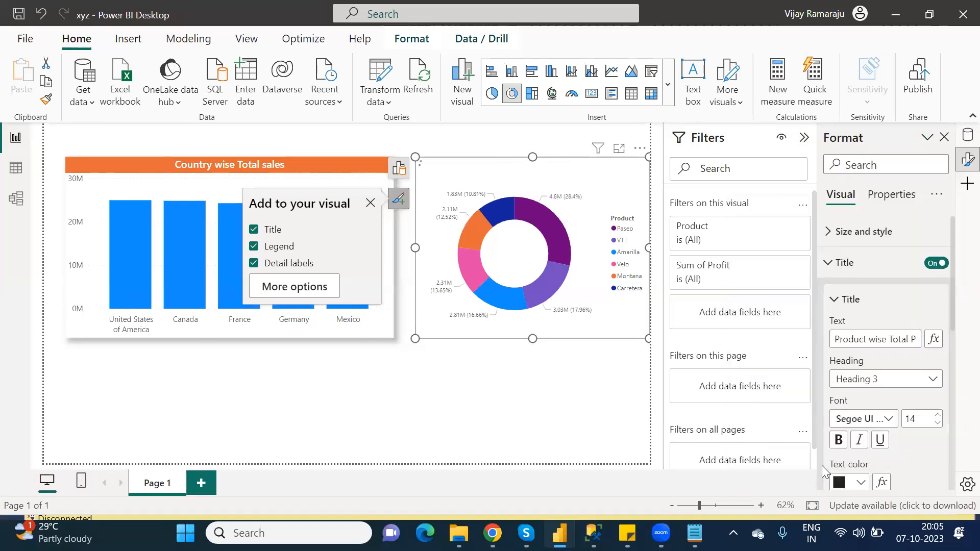
{"action": "left_click_drag", "start_coordinate": [953, 319], "coordinate": [954, 365]}
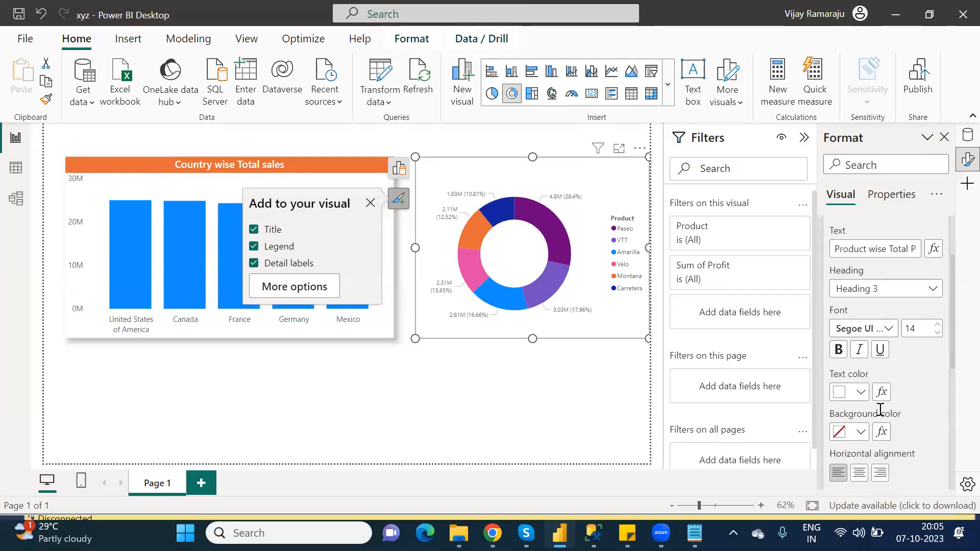
{"action": "left_click", "coordinate": [861, 432]}
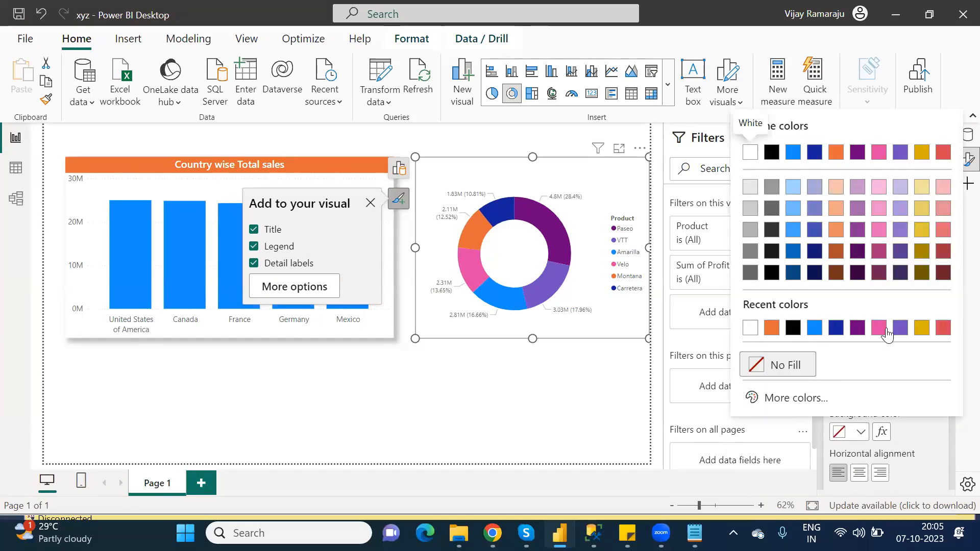
{"action": "left_click", "coordinate": [879, 328]}
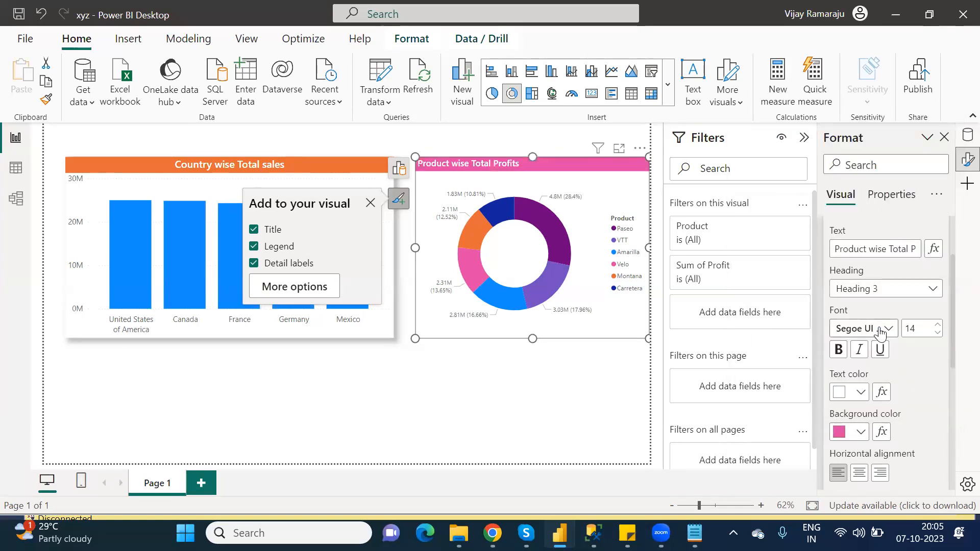
- Center-align the donut chart's title and collapse the title settings
{"action": "left_click", "coordinate": [859, 473]}
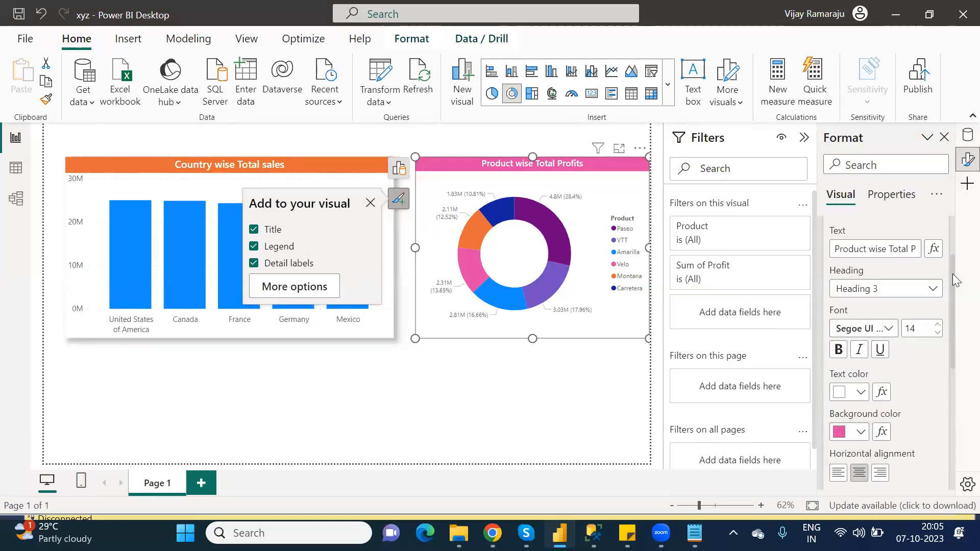
{"action": "scroll", "coordinate": [952, 273], "scroll_direction": "up", "scroll_amount": 1}
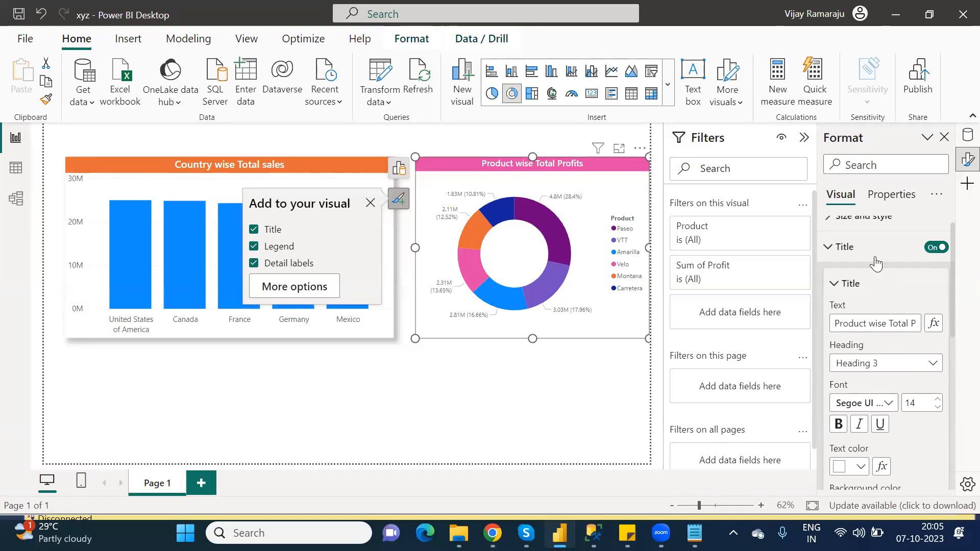
{"action": "left_click", "coordinate": [828, 251]}
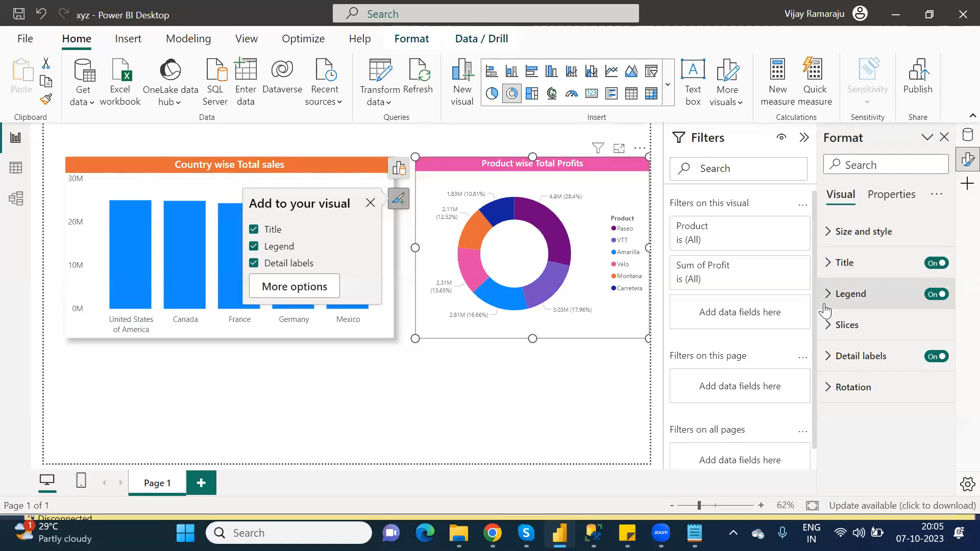
- Set the donut chart's detail label contents to Category, percent of total
{"action": "left_click", "coordinate": [828, 358]}
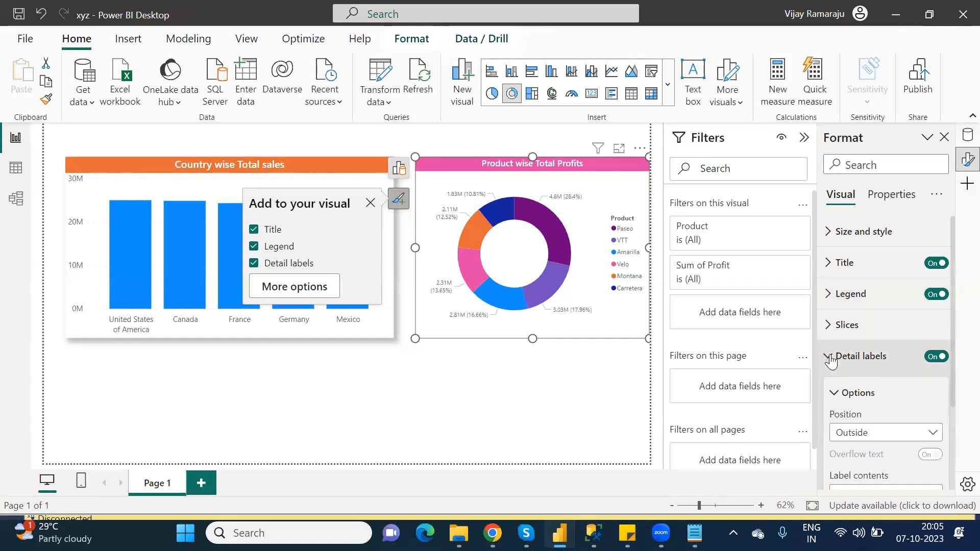
{"action": "left_click_drag", "start_coordinate": [951, 273], "coordinate": [957, 367]}
{"action": "left_click", "coordinate": [895, 377]}
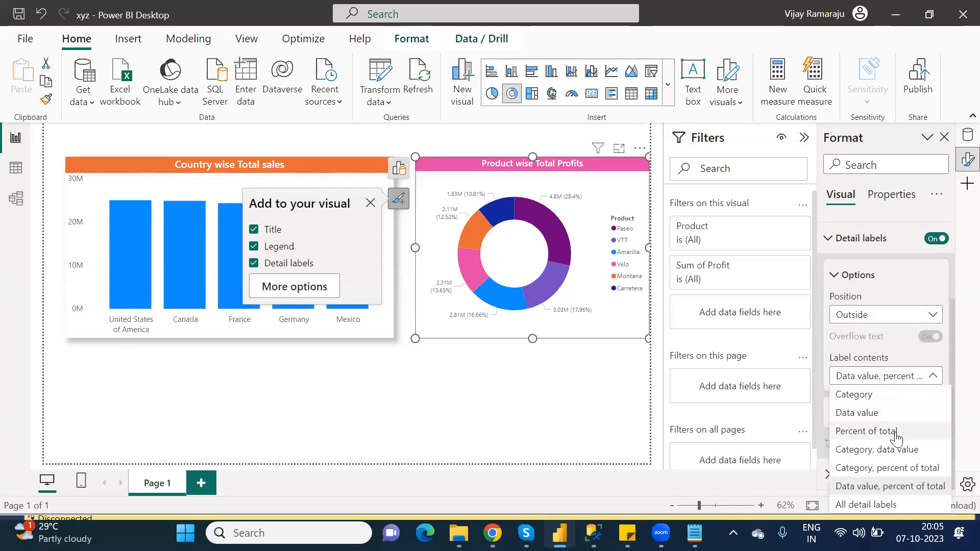
{"action": "left_click", "coordinate": [891, 472]}
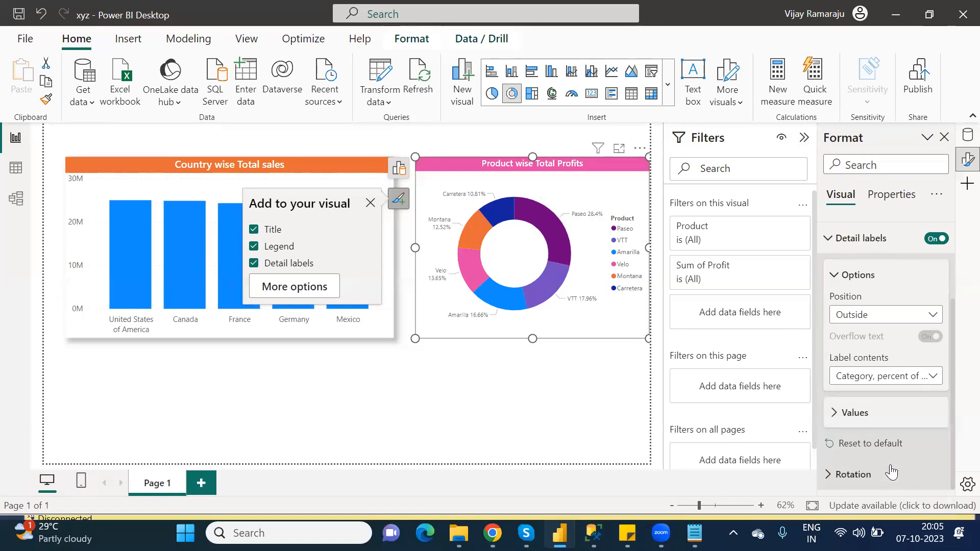
- Set the donut chart's detail label value font size to 12
{"action": "left_click", "coordinate": [834, 418]}
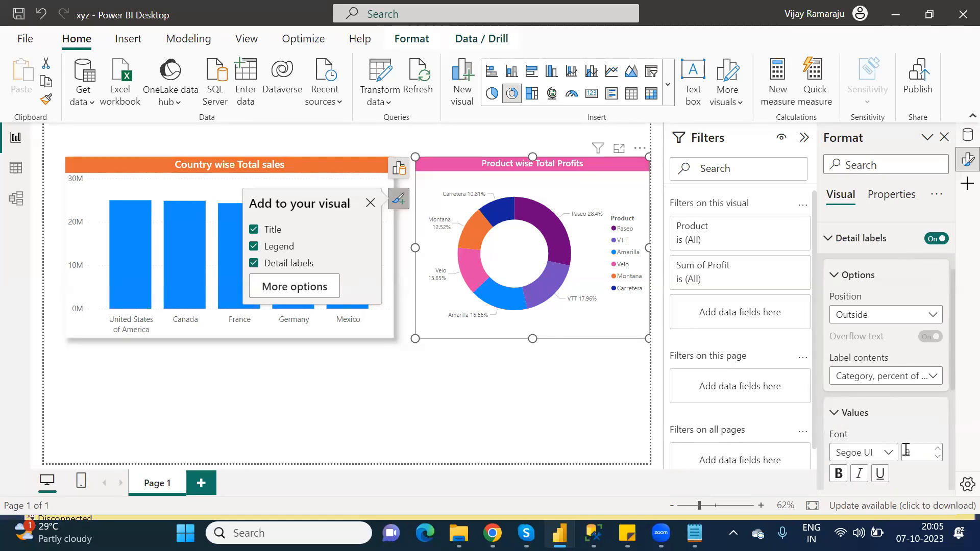
{"action": "type", "text": "12"}
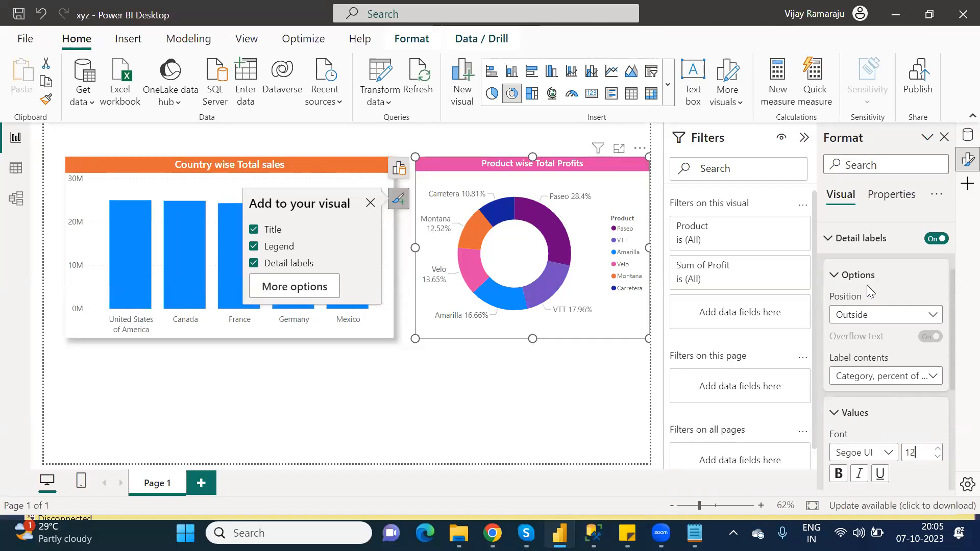
{"action": "left_click", "coordinate": [832, 240]}
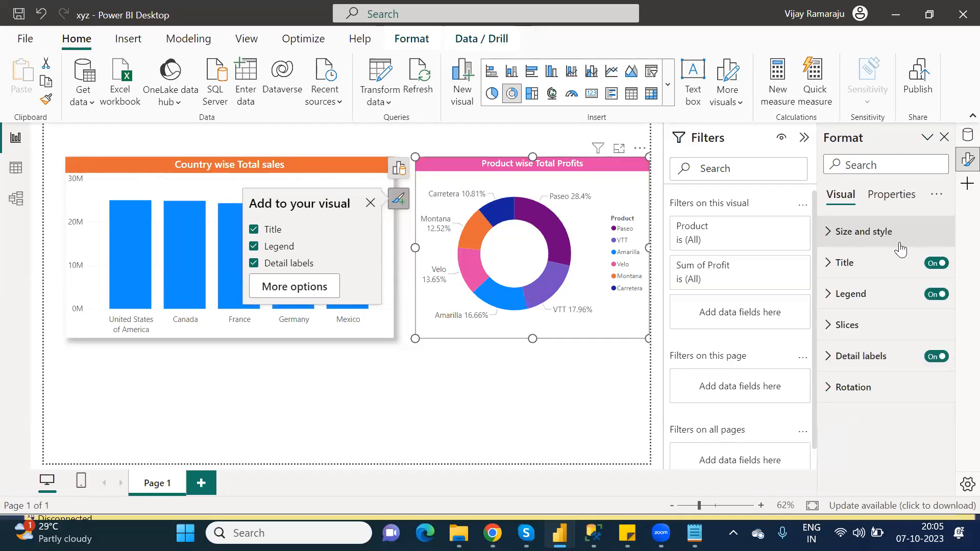
- Turn on the donut chart's shadow and move the chart right up against the column chart
{"action": "left_click", "coordinate": [829, 235]}
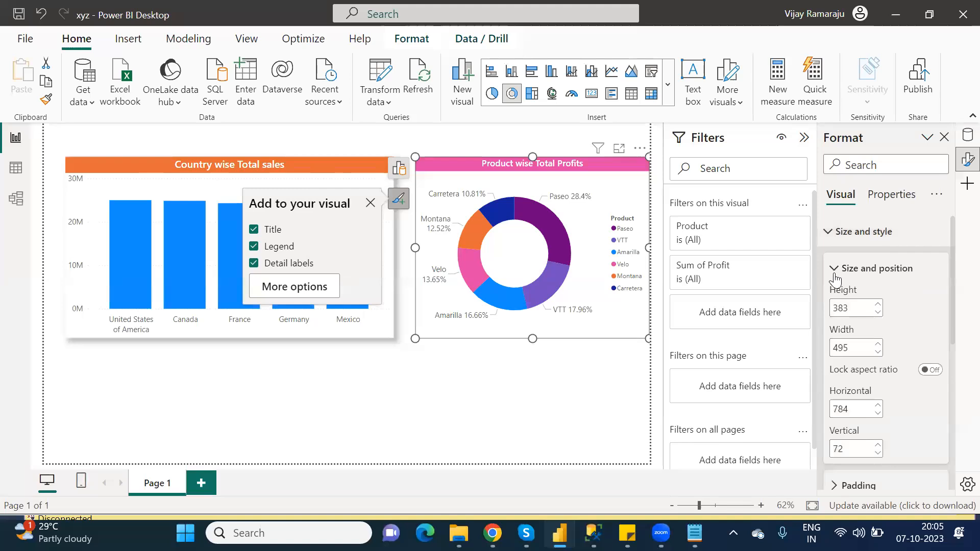
{"action": "left_click", "coordinate": [835, 270]}
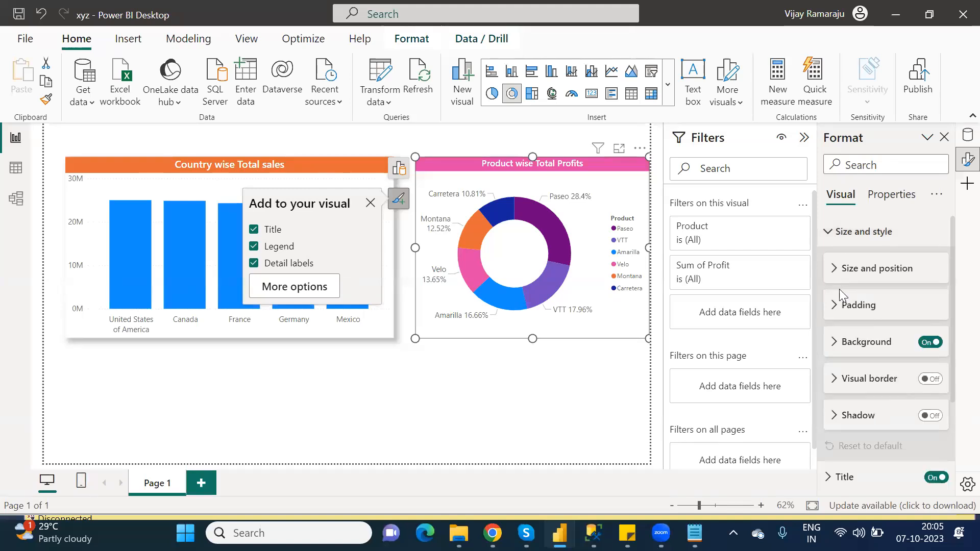
{"action": "left_click", "coordinate": [938, 417]}
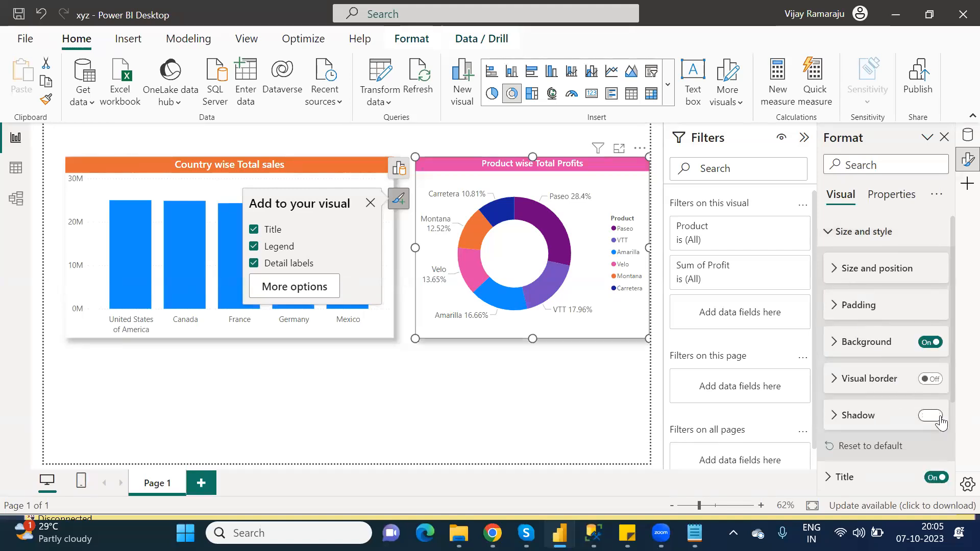
{"action": "left_click", "coordinate": [529, 353]}
{"action": "mouse_move", "coordinate": [482, 177]}
{"action": "left_mouse_down"}
{"action": "mouse_move", "coordinate": [462, 176]}
{"action": "mouse_move", "coordinate": [485, 178]}
{"action": "left_mouse_up"}
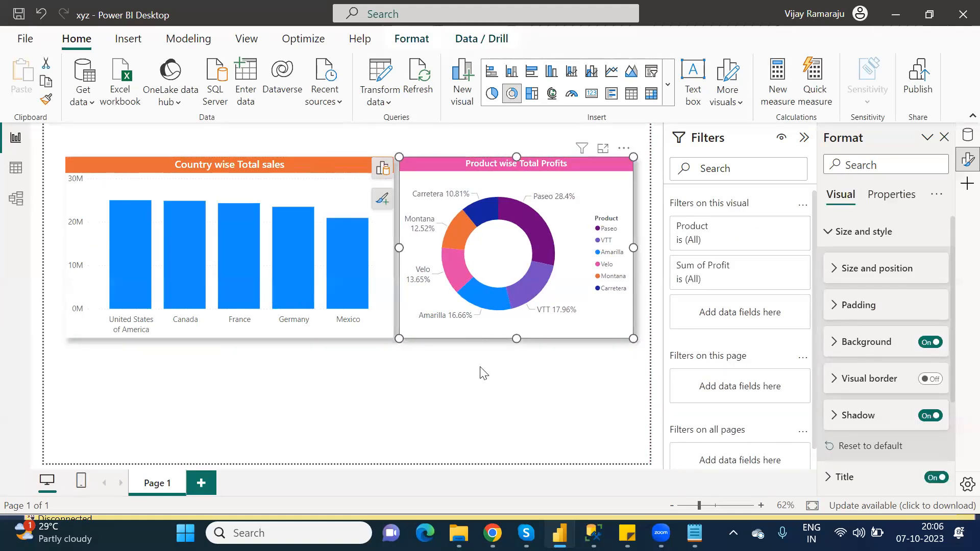
- Save the report and publish it to the PowerPlatform_License workspace, replacing the existing dataset
{"action": "left_click", "coordinate": [21, 15]}
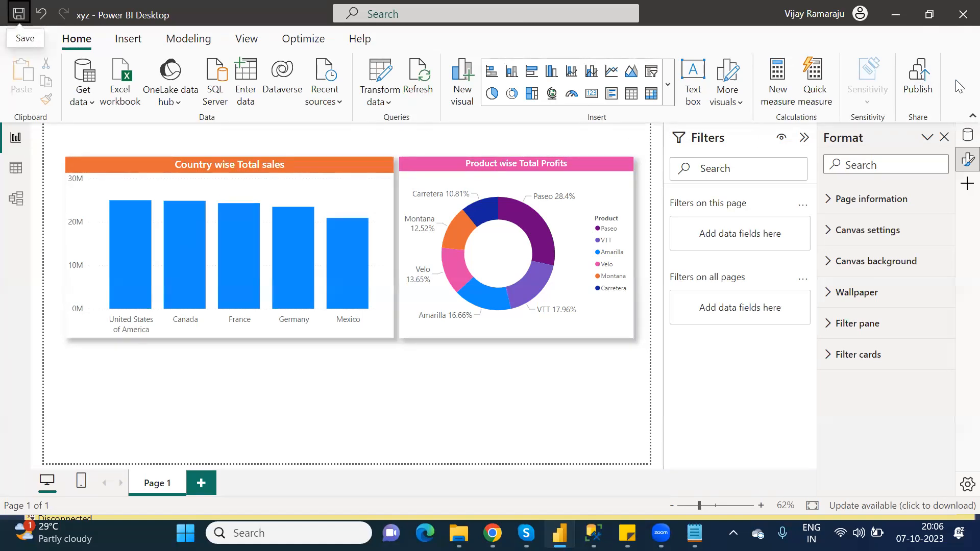
{"action": "left_click", "coordinate": [922, 77]}
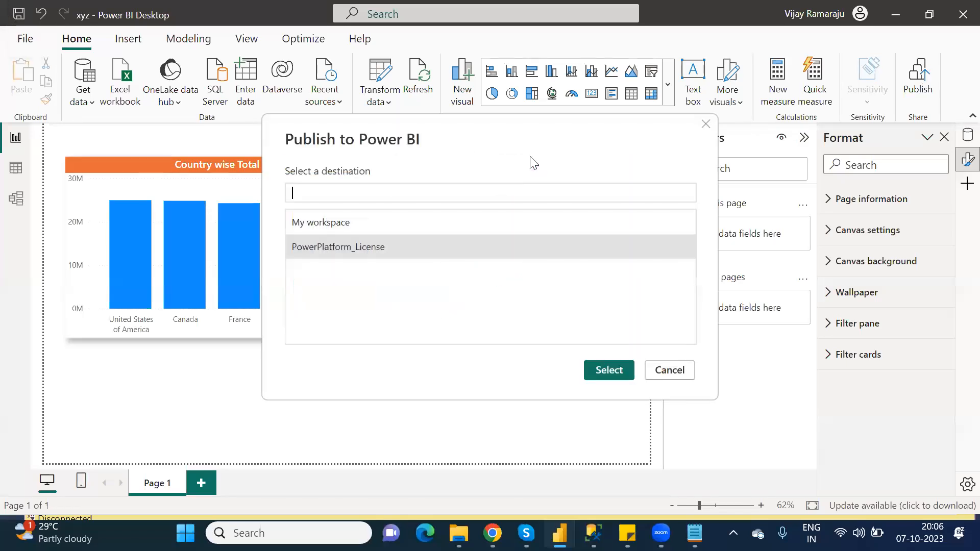
{"action": "left_click", "coordinate": [385, 248]}
{"action": "left_click", "coordinate": [612, 371]}
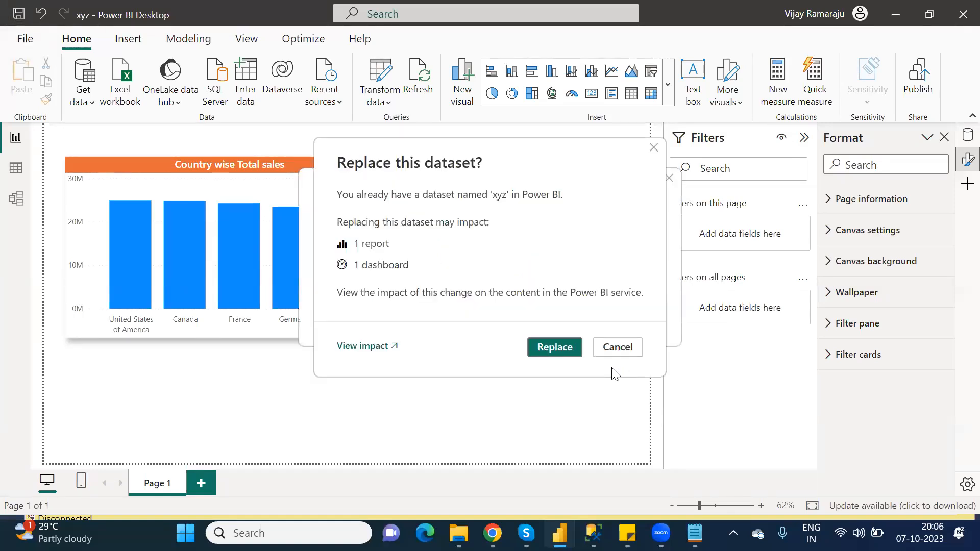
{"action": "left_click", "coordinate": [553, 343]}
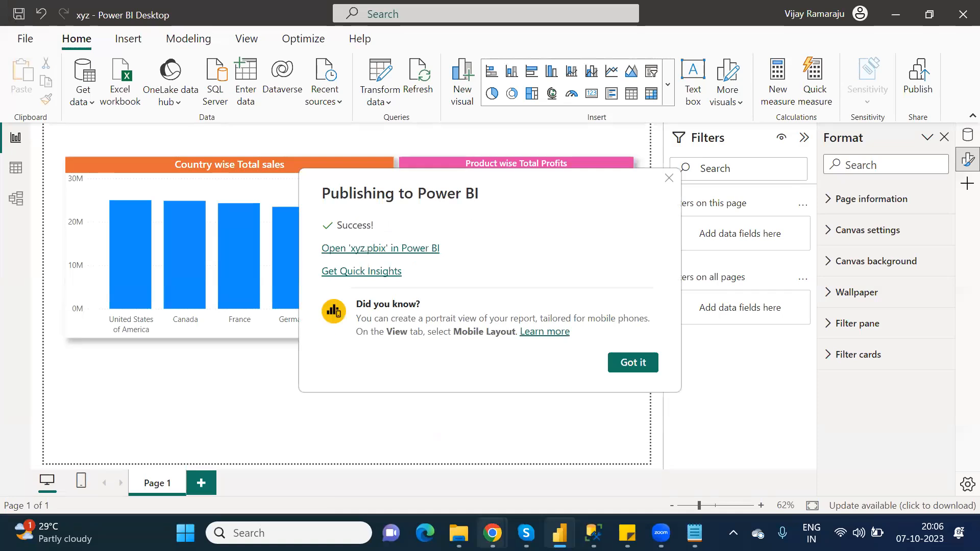
{"action": "mouse_move", "coordinate": [493, 533]}
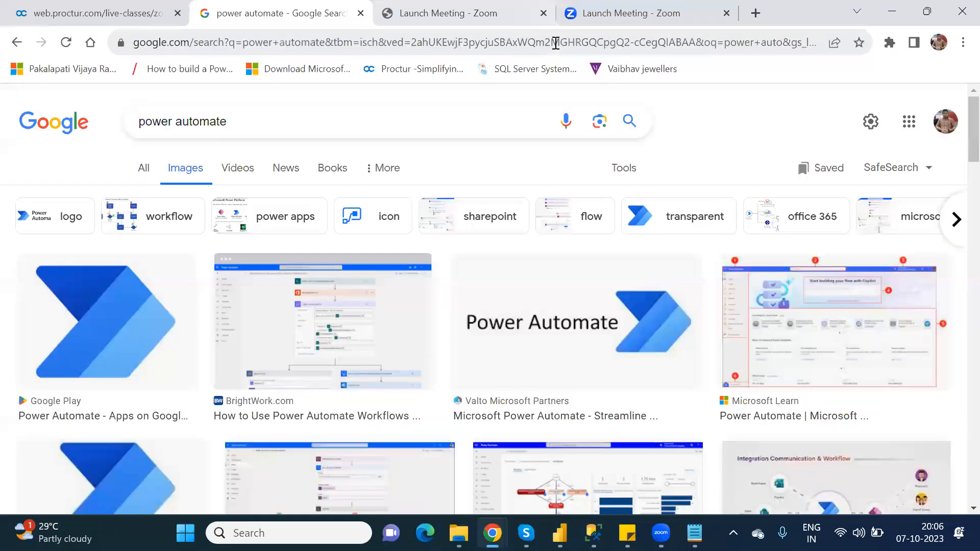
- Open app.powerbi.com in the browser and sign in with the organisation's Power BI account
{"action": "left_click", "coordinate": [557, 42]}
{"action": "type", "text": "app"}
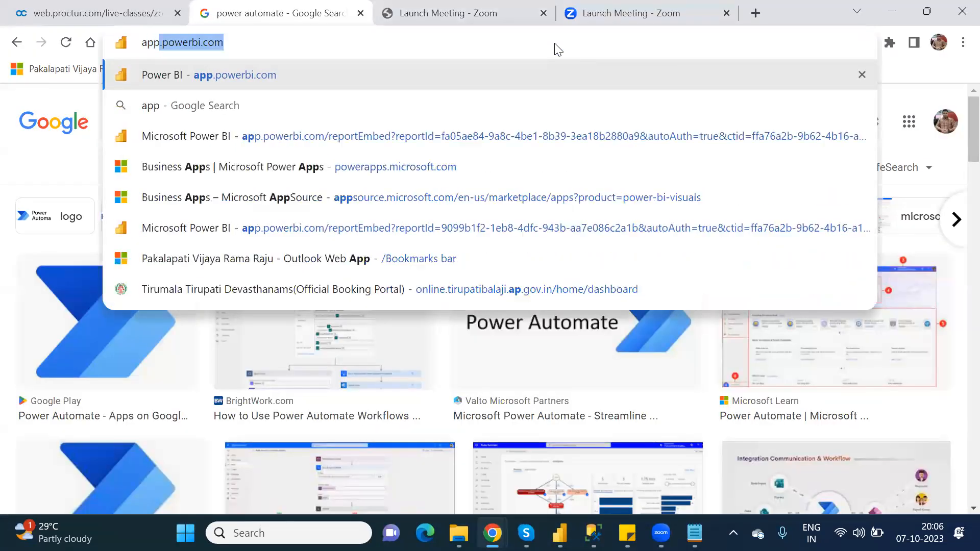
{"action": "key", "text": "Return"}
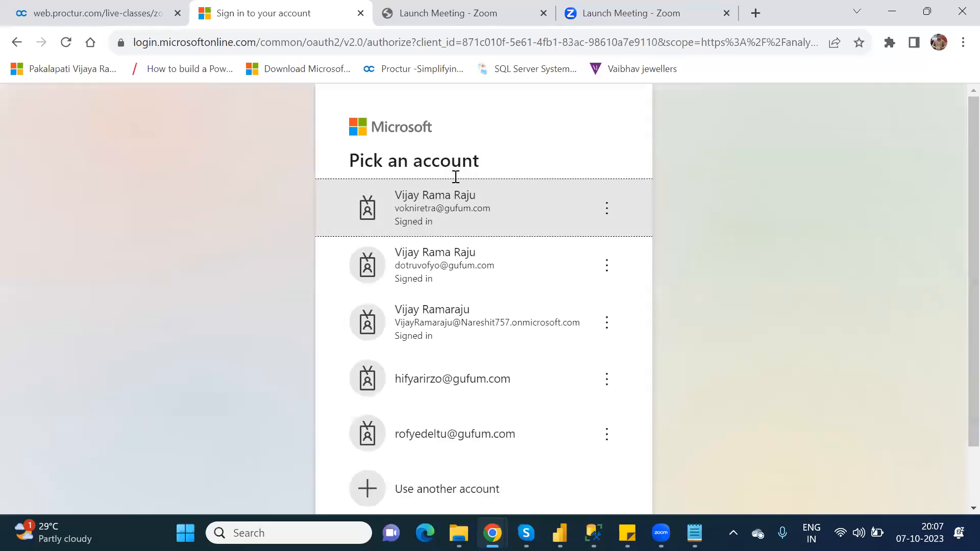
{"action": "left_click", "coordinate": [491, 320]}
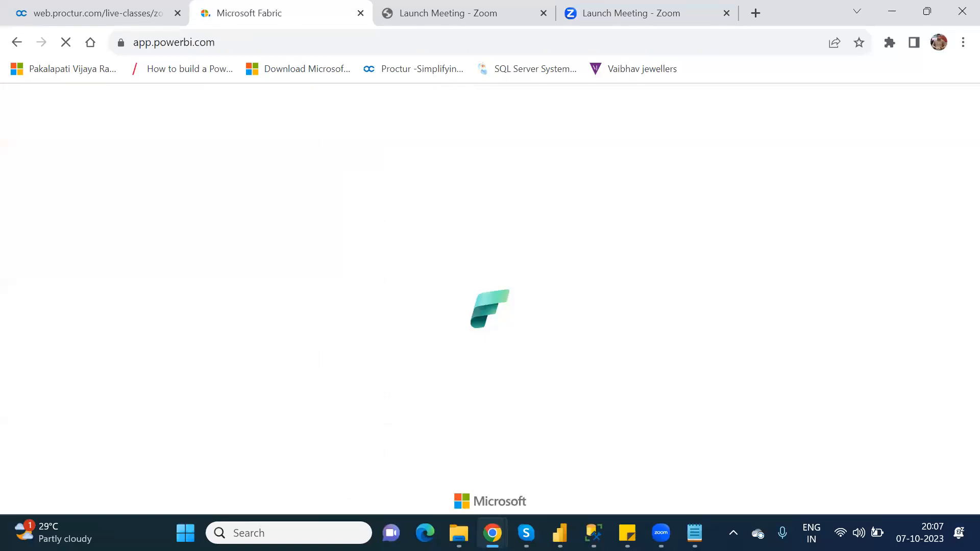
- Open the xyz report in the PowerPlatform_License workspace
{"action": "mouse_move", "coordinate": [560, 533]}
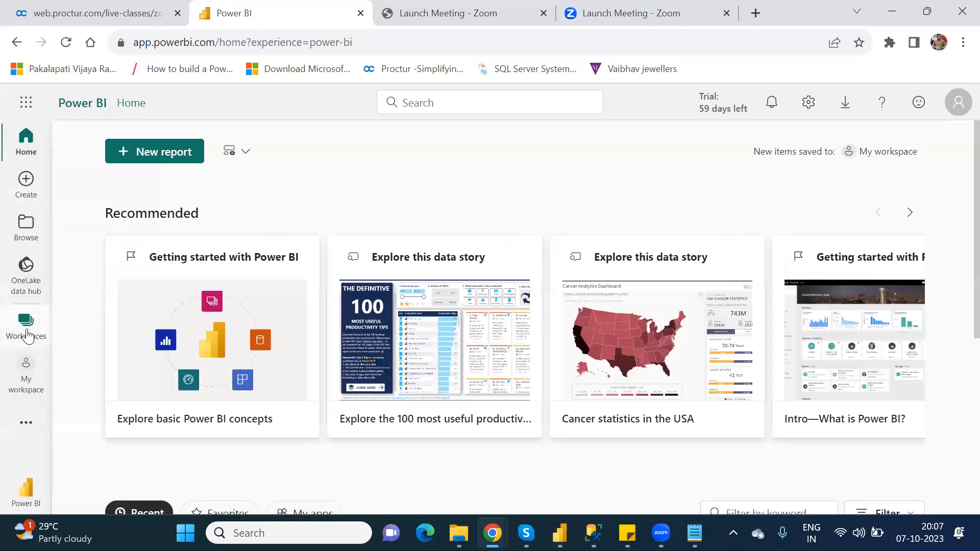
{"action": "left_click", "coordinate": [26, 334]}
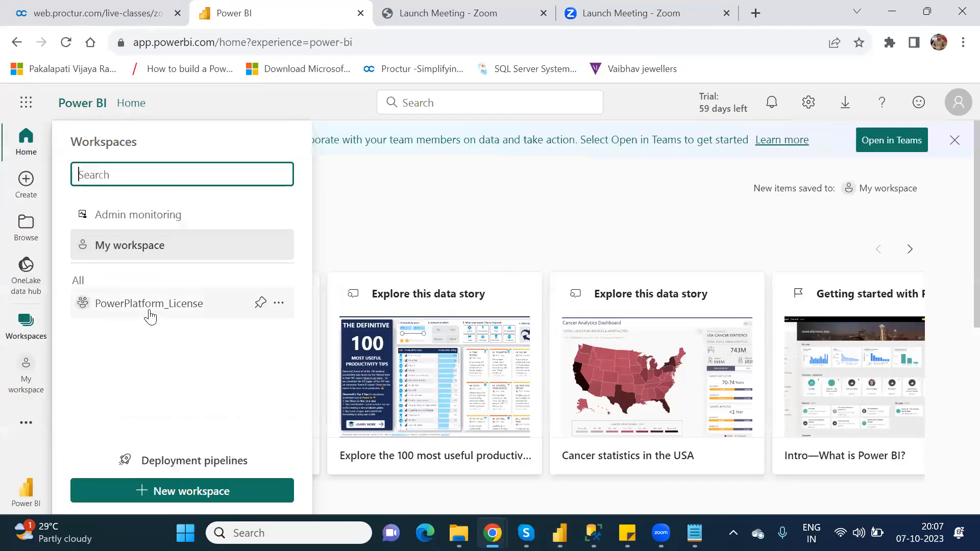
{"action": "left_click", "coordinate": [150, 306]}
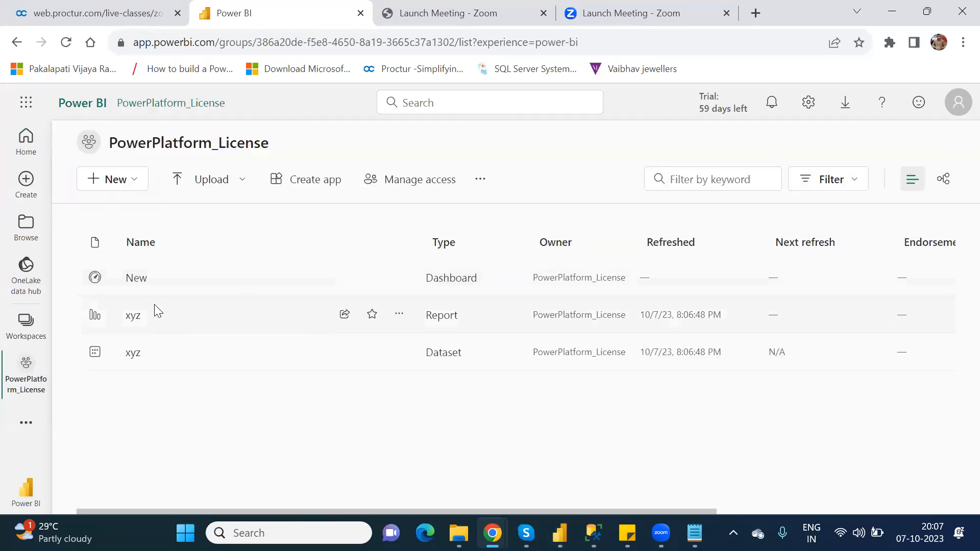
{"action": "left_click", "coordinate": [133, 318]}
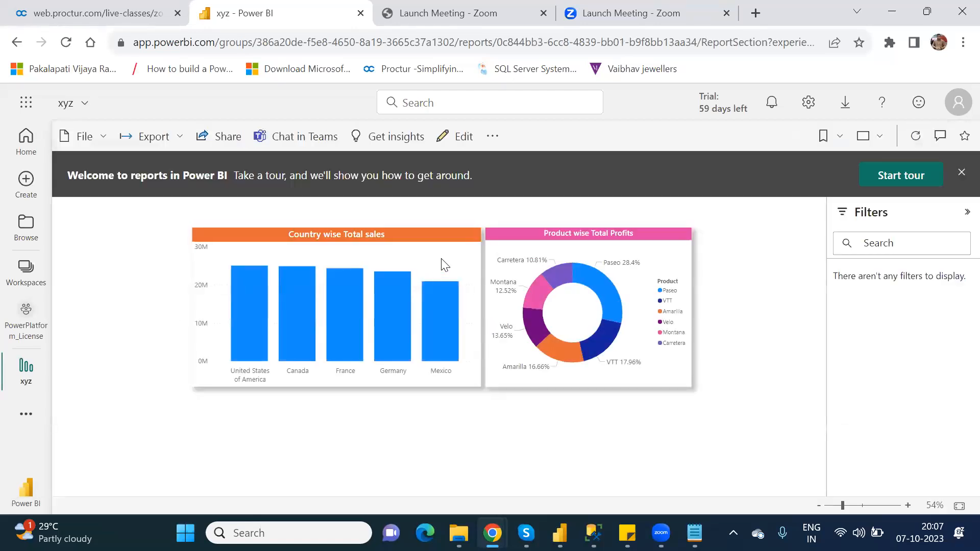
- Pin the Country wise Total sales column chart to the existing New dashboard
{"action": "mouse_move", "coordinate": [444, 264]}
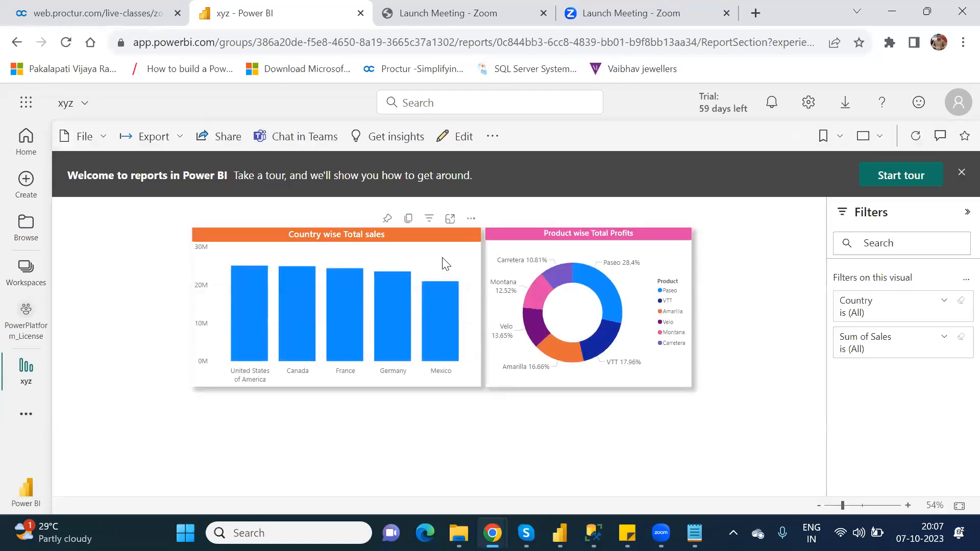
{"action": "left_click", "coordinate": [388, 219]}
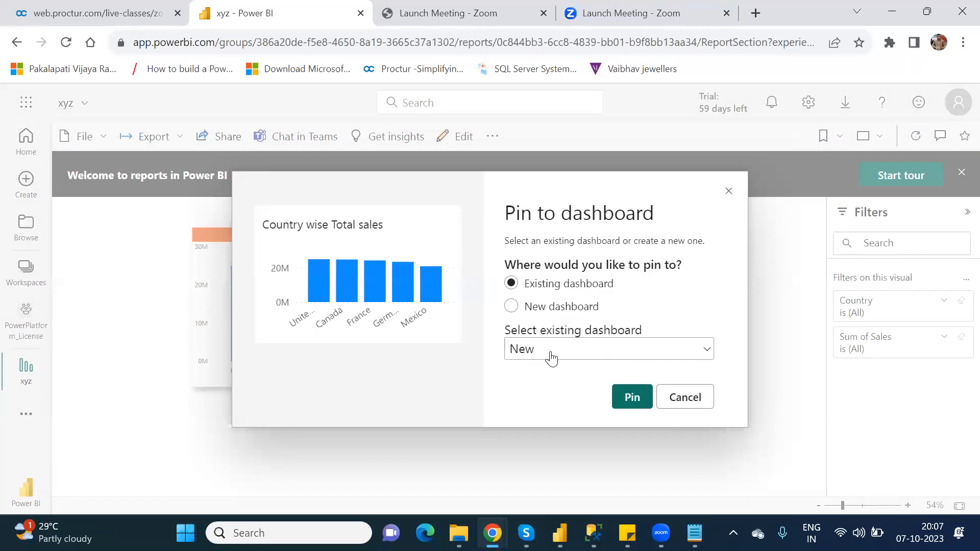
{"action": "left_click", "coordinate": [633, 397]}
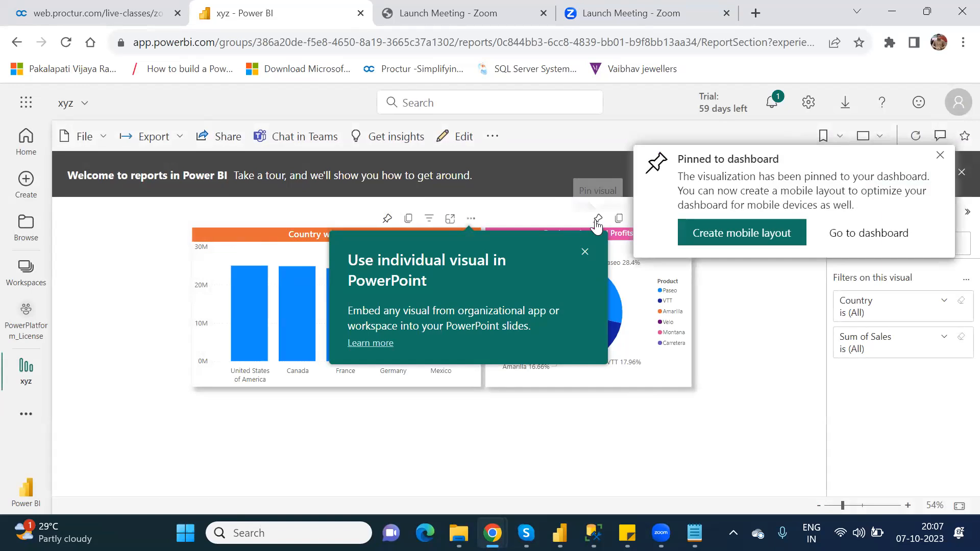
- Pin the Product wise Total Profits donut chart to the New dashboard as well
{"action": "left_click", "coordinate": [598, 220]}
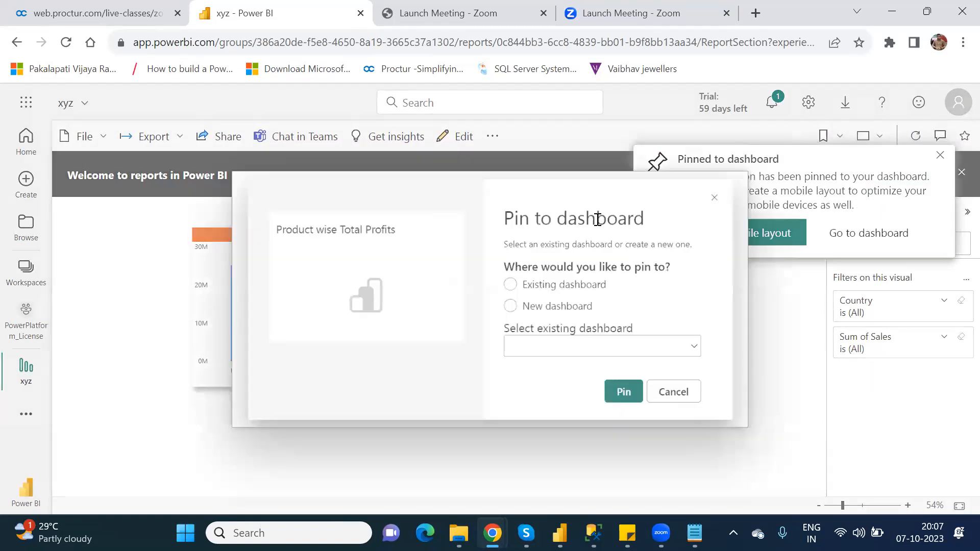
{"action": "left_click", "coordinate": [632, 397]}
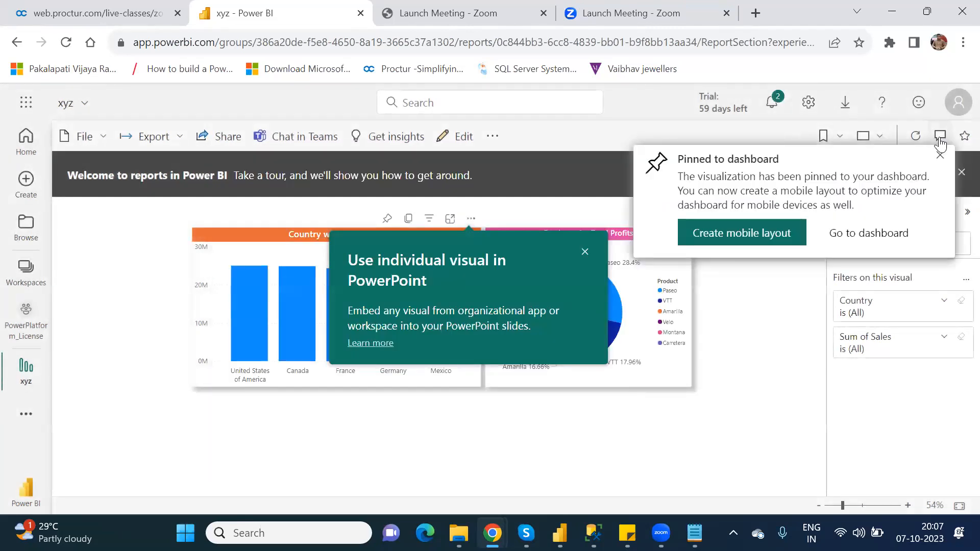
{"action": "left_click", "coordinate": [941, 155]}
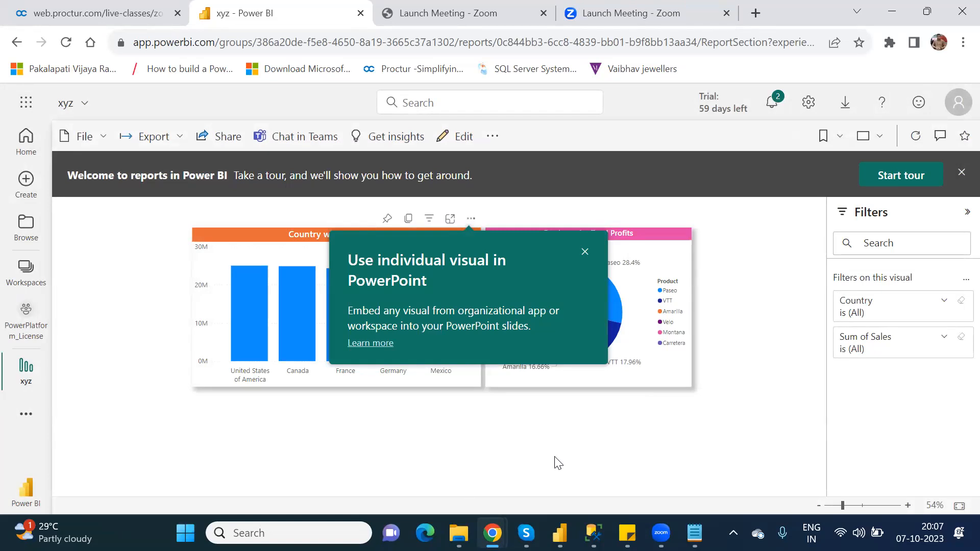
- Switch to the Power Apps editor and insert a Power BI tile on BlankScreen_2
{"action": "mouse_move", "coordinate": [492, 533]}
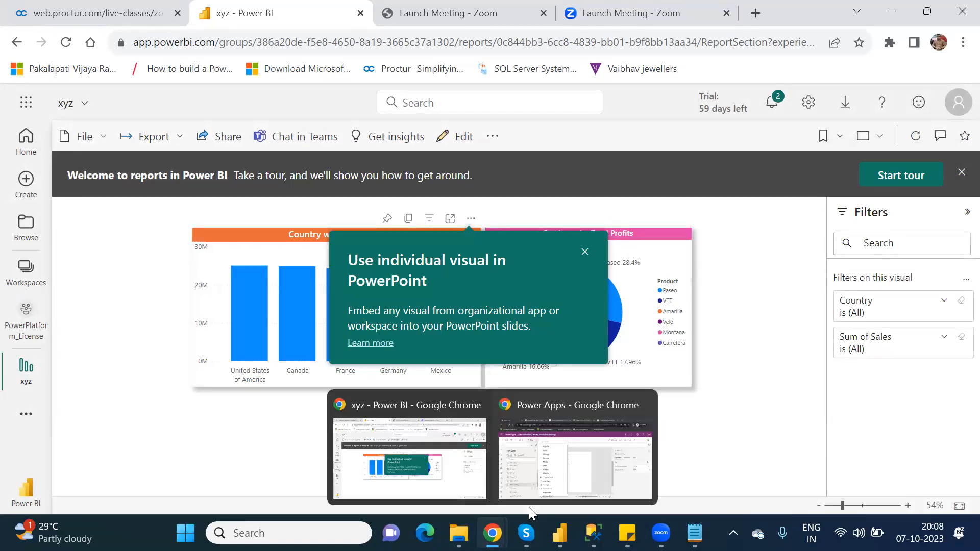
{"action": "left_click", "coordinate": [561, 485]}
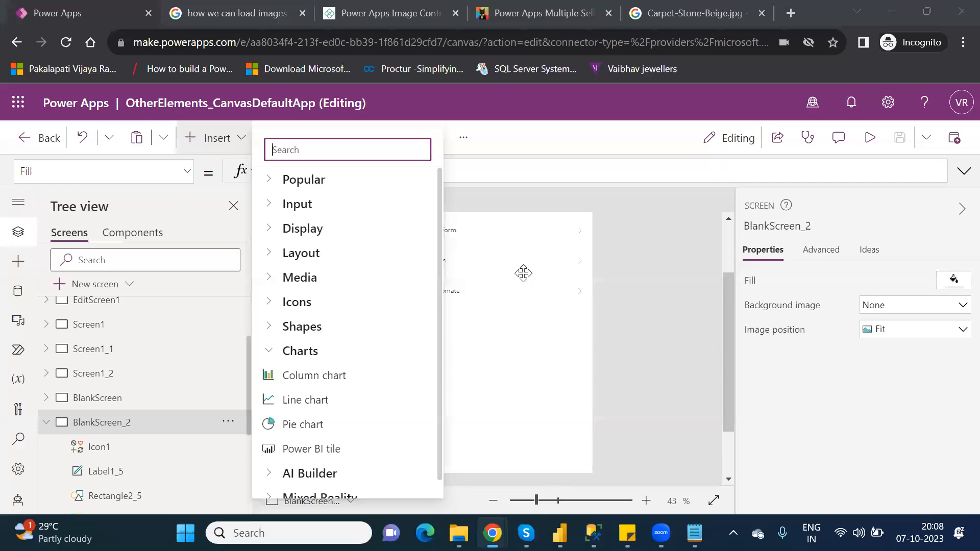
{"action": "left_click", "coordinate": [523, 274]}
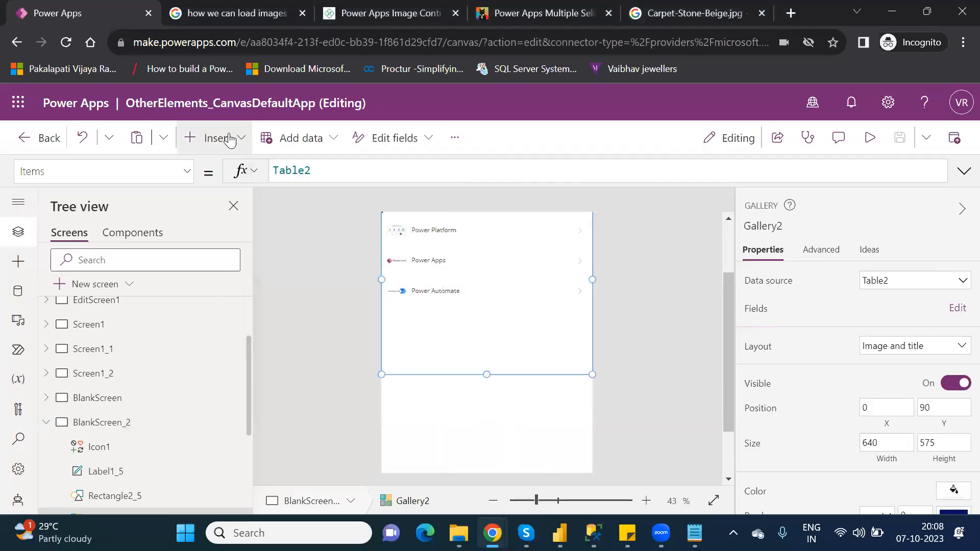
{"action": "left_click", "coordinate": [228, 144]}
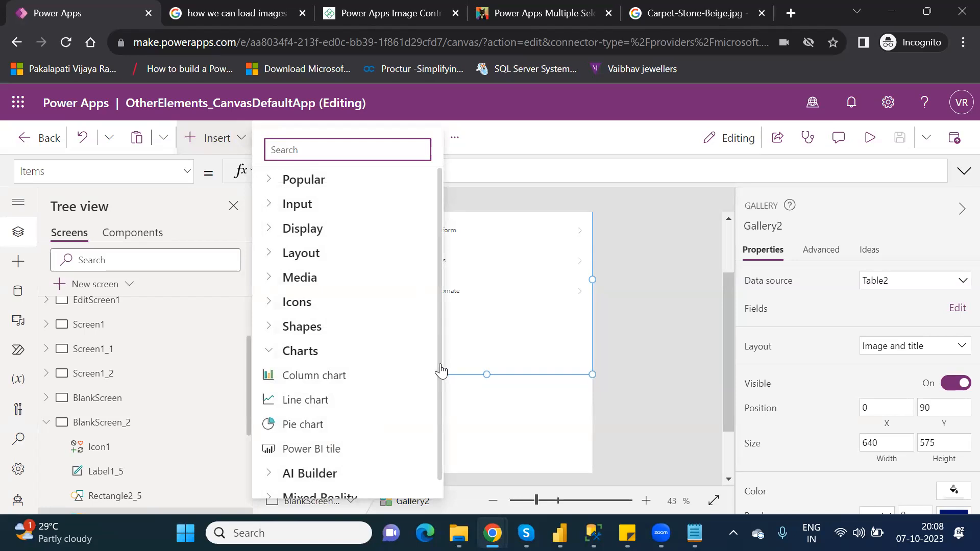
{"action": "left_click", "coordinate": [311, 449]}
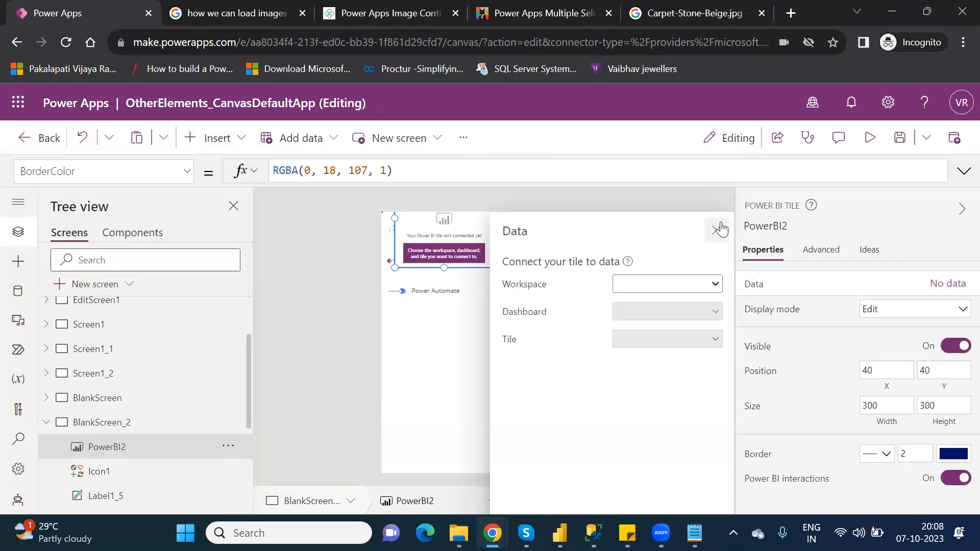
- Move the Power BI tile below the gallery and widen it to about 548 by 300
{"action": "left_click", "coordinate": [718, 230]}
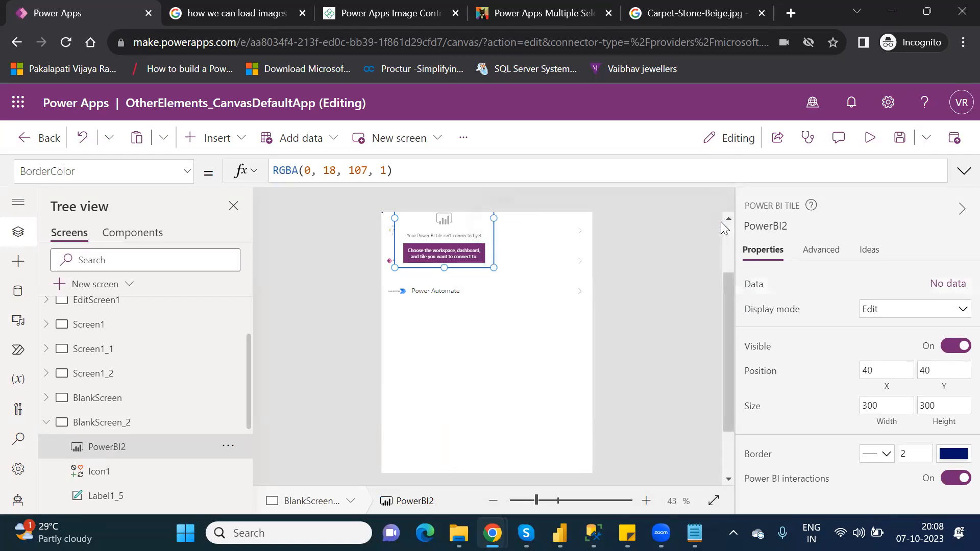
{"action": "left_click_drag", "start_coordinate": [472, 227], "coordinate": [464, 376]}
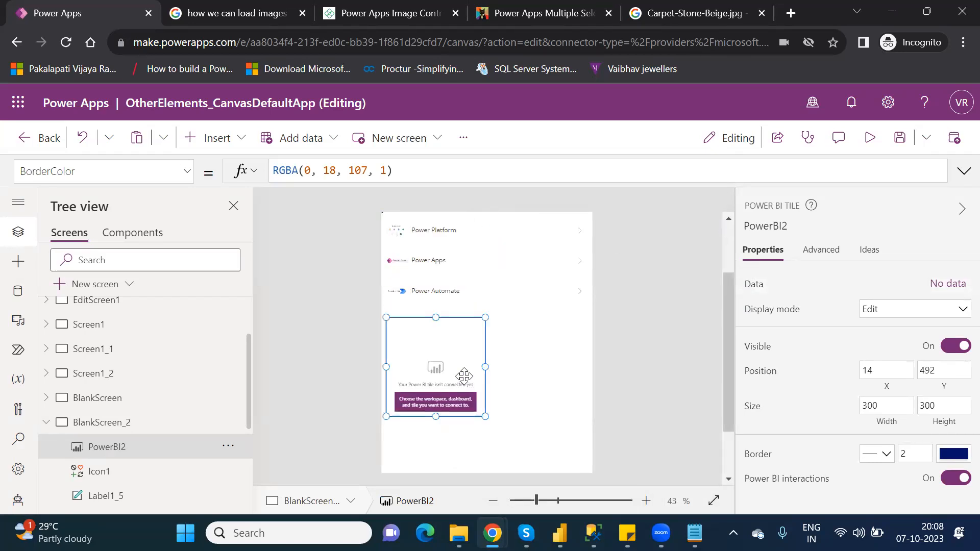
{"action": "left_click", "coordinate": [537, 359]}
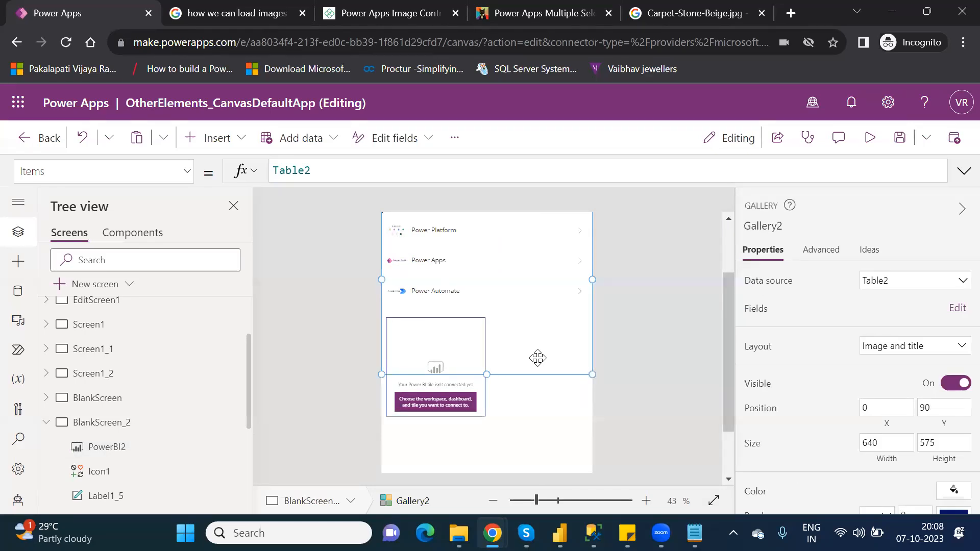
{"action": "mouse_move", "coordinate": [424, 346]}
{"action": "left_mouse_down"}
{"action": "mouse_move", "coordinate": [417, 410]}
{"action": "mouse_move", "coordinate": [419, 347]}
{"action": "left_mouse_up"}
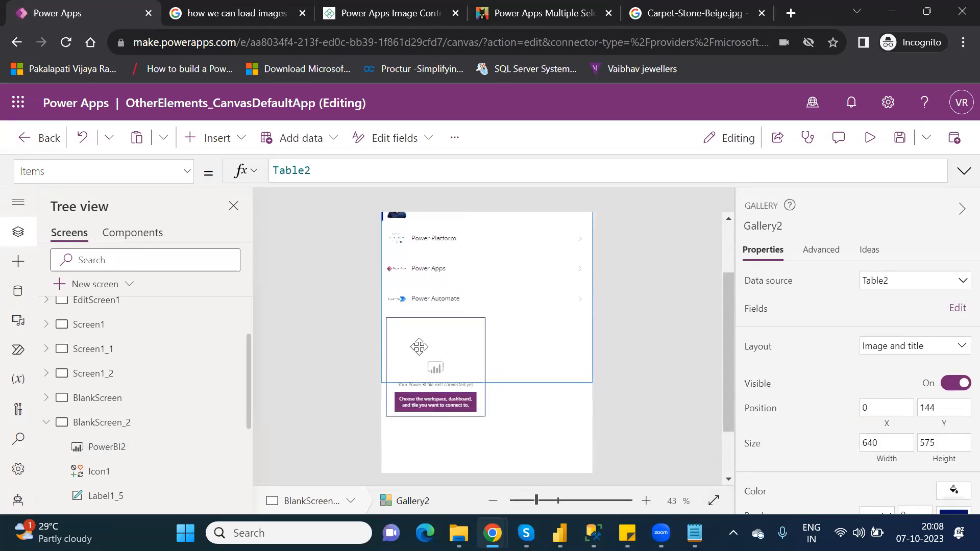
{"action": "left_click", "coordinate": [411, 384]}
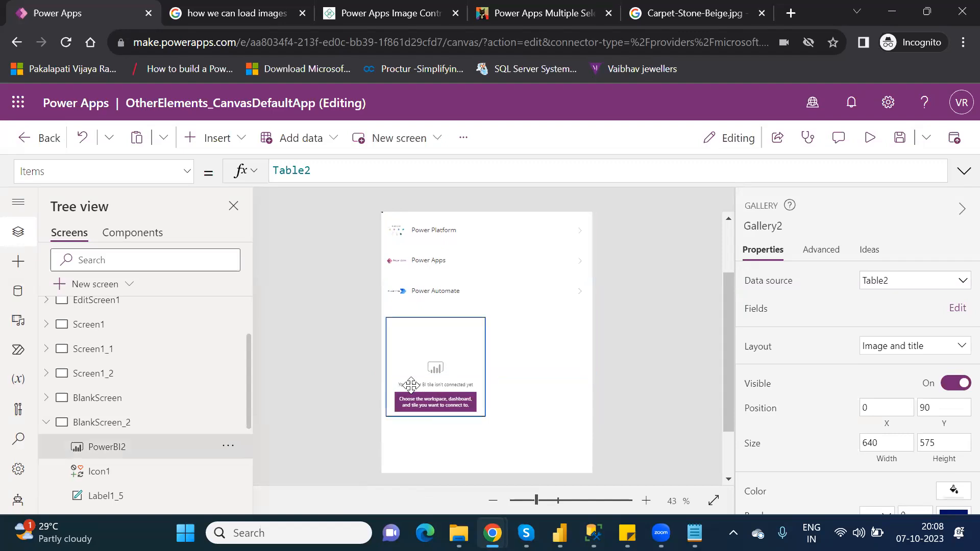
{"action": "left_click_drag", "start_coordinate": [429, 362], "coordinate": [400, 455]}
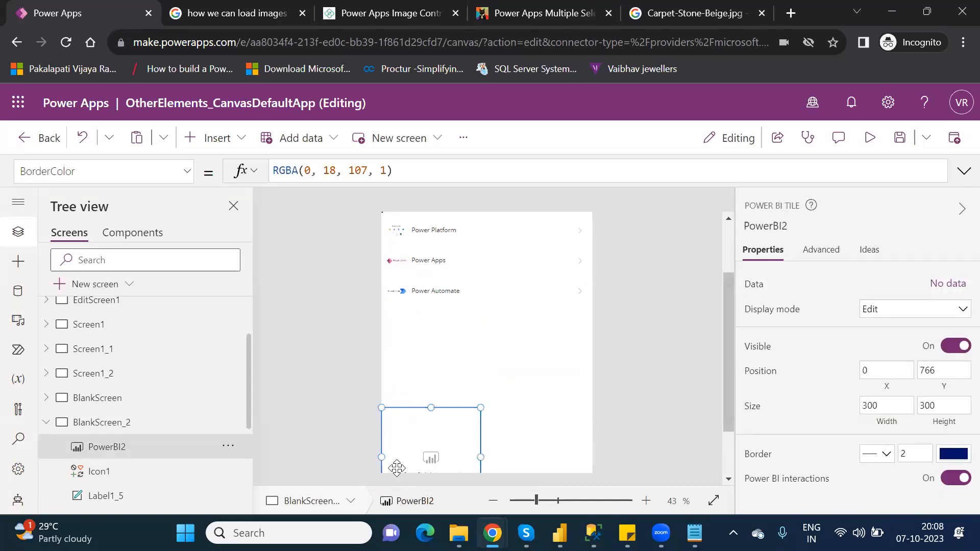
{"action": "left_click_drag", "start_coordinate": [435, 408], "coordinate": [441, 378]}
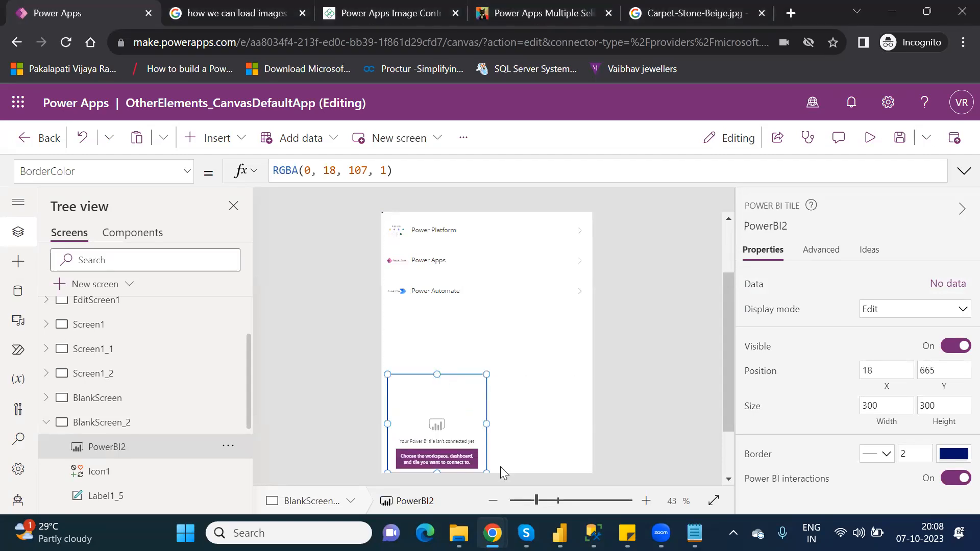
{"action": "left_click_drag", "start_coordinate": [486, 424], "coordinate": [567, 424]}
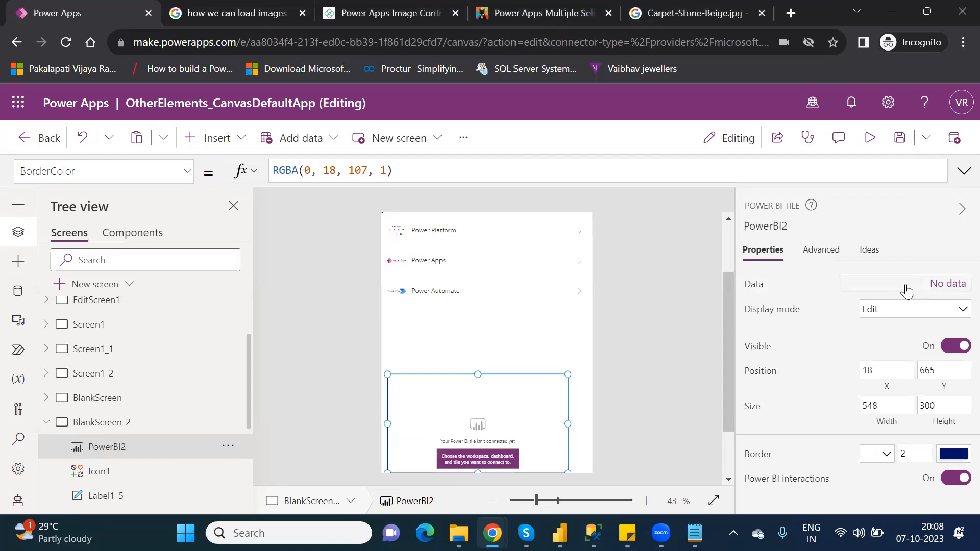
- Connect the tile's data to the PowerPlatform_License workspace, the New dashboard and the Sum of Sales tile
{"action": "left_click", "coordinate": [942, 284]}
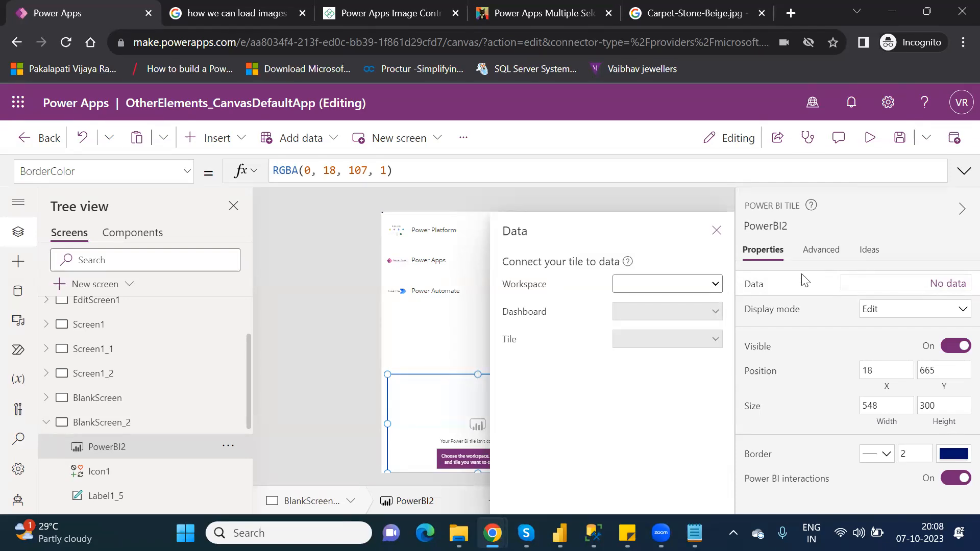
{"action": "left_click", "coordinate": [698, 289]}
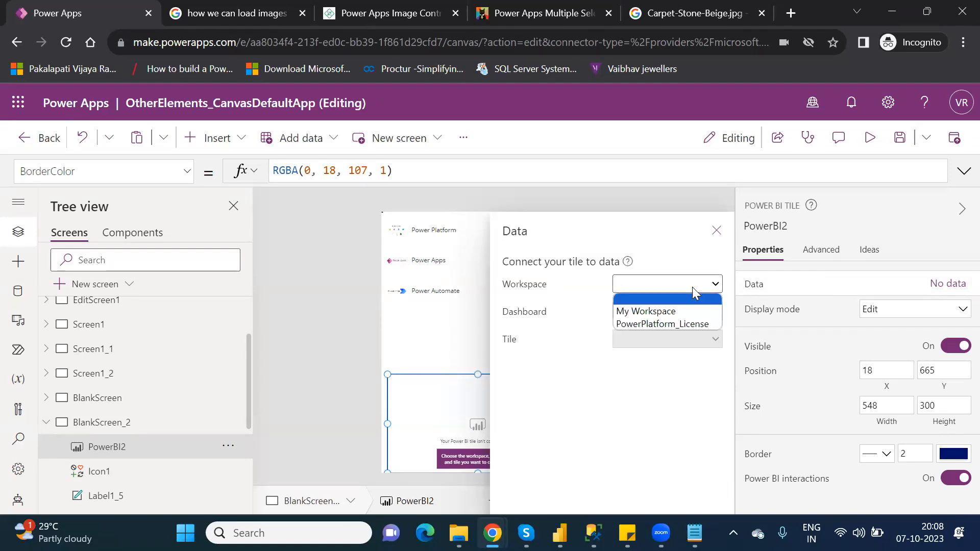
{"action": "left_click", "coordinate": [671, 327]}
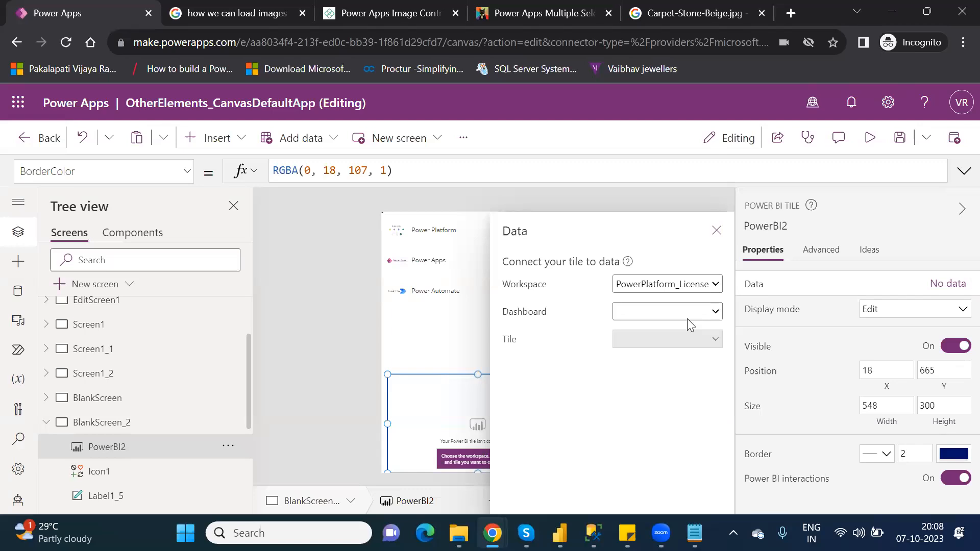
{"action": "left_click", "coordinate": [688, 311]}
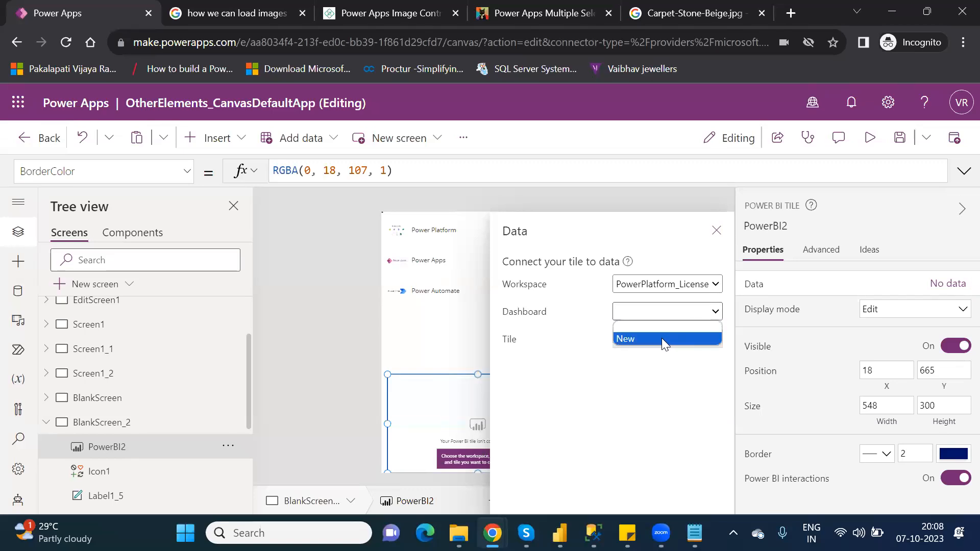
{"action": "left_click", "coordinate": [673, 382]}
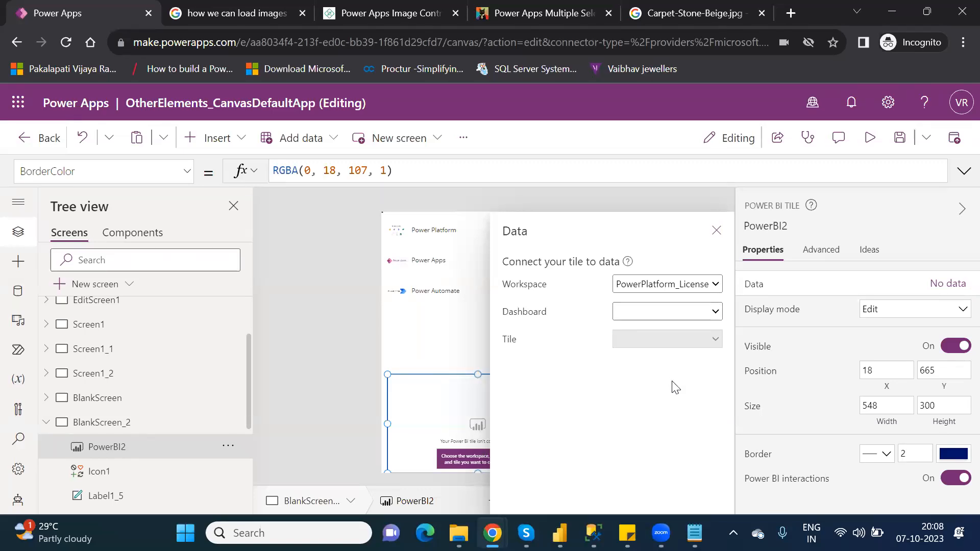
{"action": "left_click", "coordinate": [657, 315]}
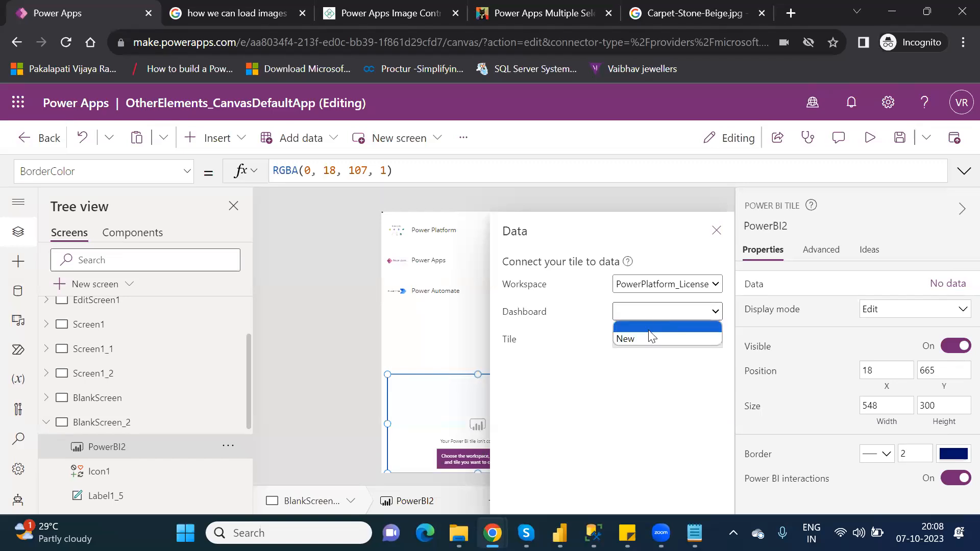
{"action": "left_click", "coordinate": [635, 340]}
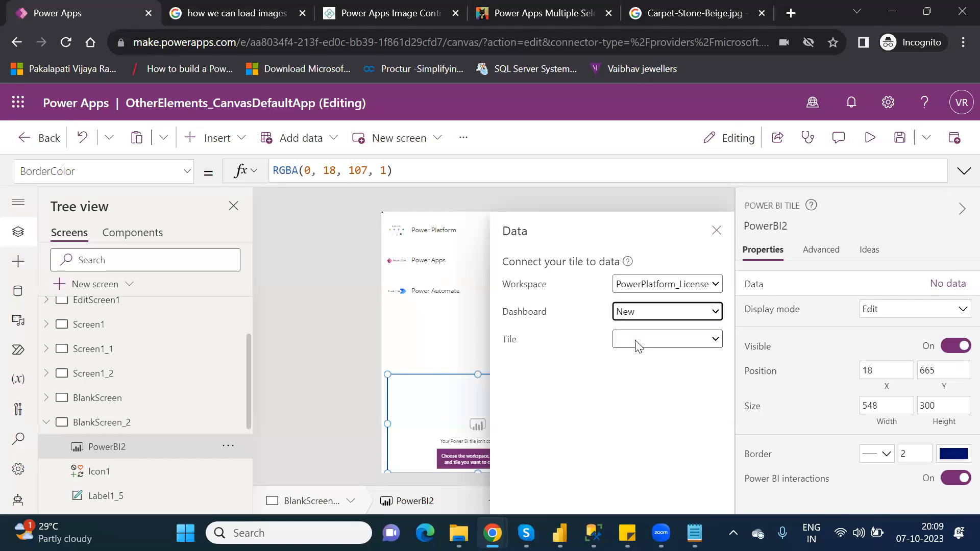
{"action": "left_click", "coordinate": [668, 340]}
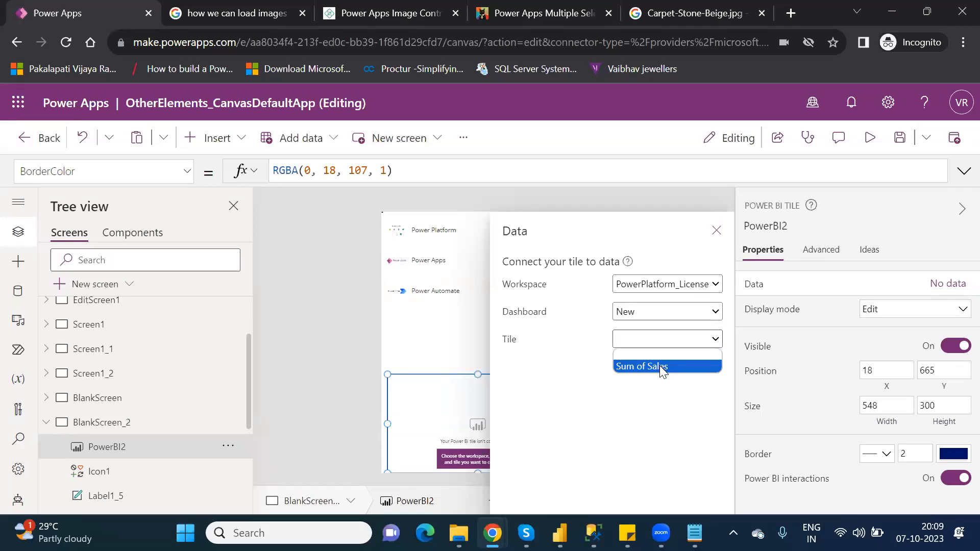
{"action": "left_click", "coordinate": [660, 365]}
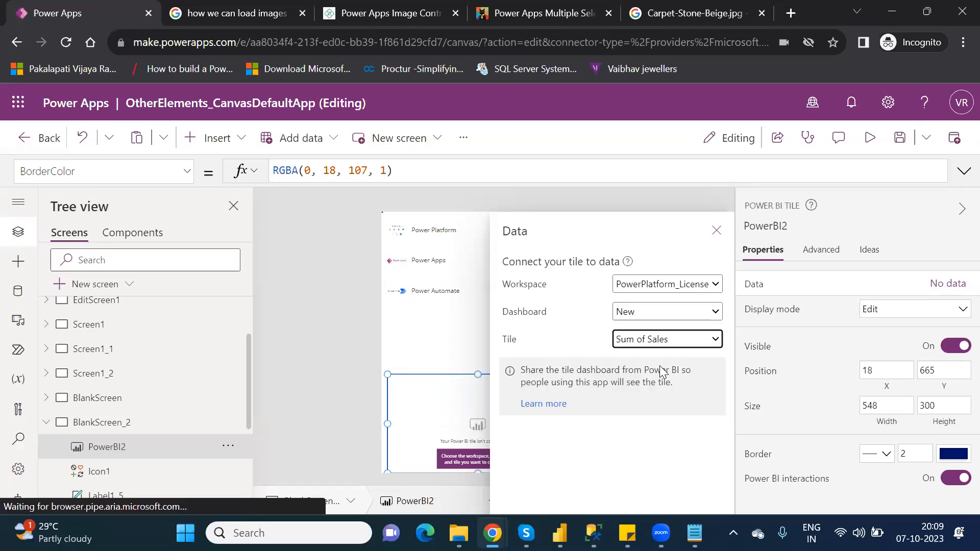
- Close the tile's data pane and scroll the canvas to view the tile's Sum of Sales chart
{"action": "left_click", "coordinate": [716, 231]}
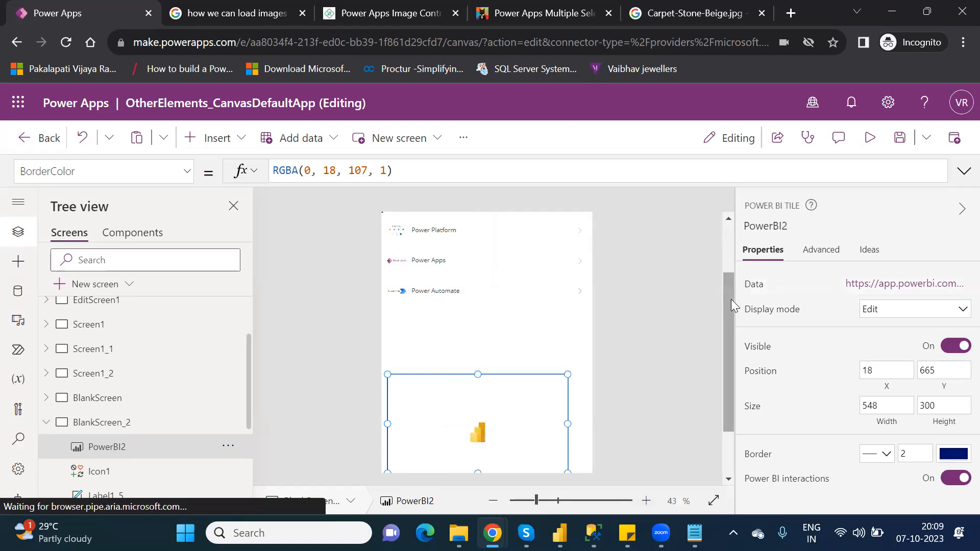
{"action": "left_click_drag", "start_coordinate": [725, 305], "coordinate": [759, 382]}
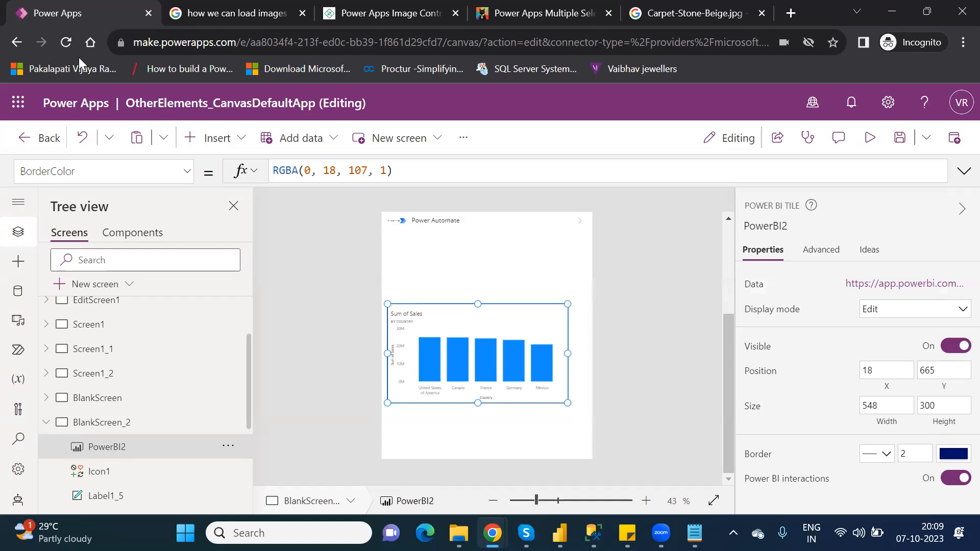
- Reload the editor page without saving, then dismiss the welcome and read-only notices
{"action": "left_click", "coordinate": [66, 43]}
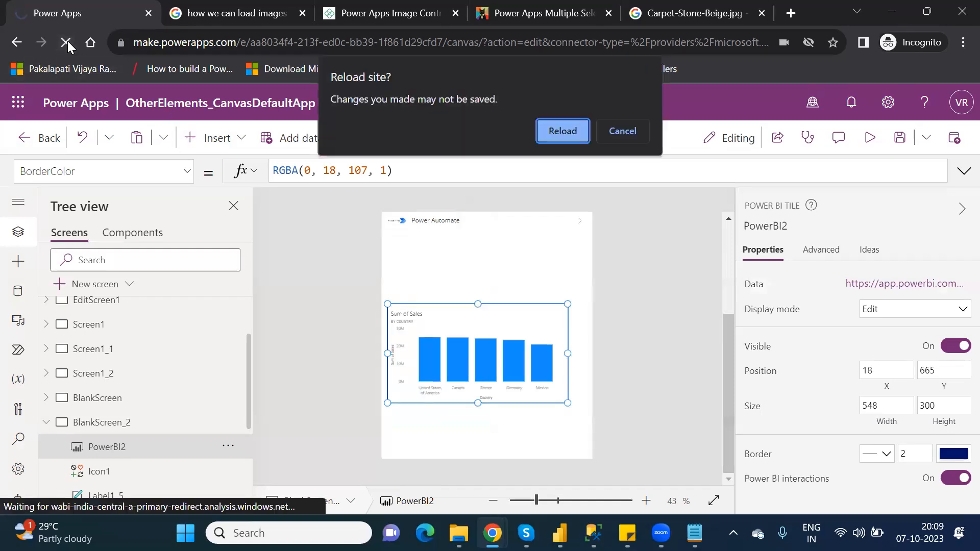
{"action": "left_click", "coordinate": [574, 127]}
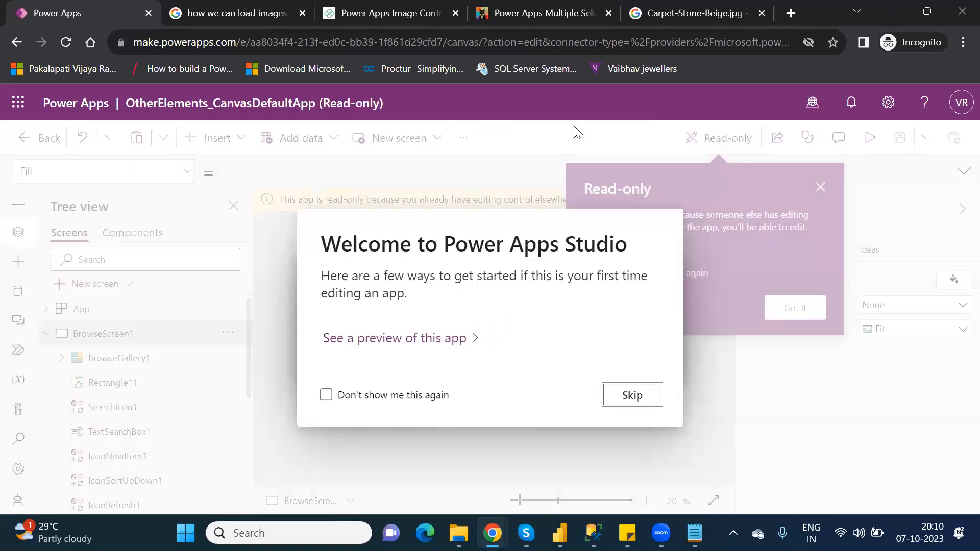
{"action": "left_click", "coordinate": [631, 395]}
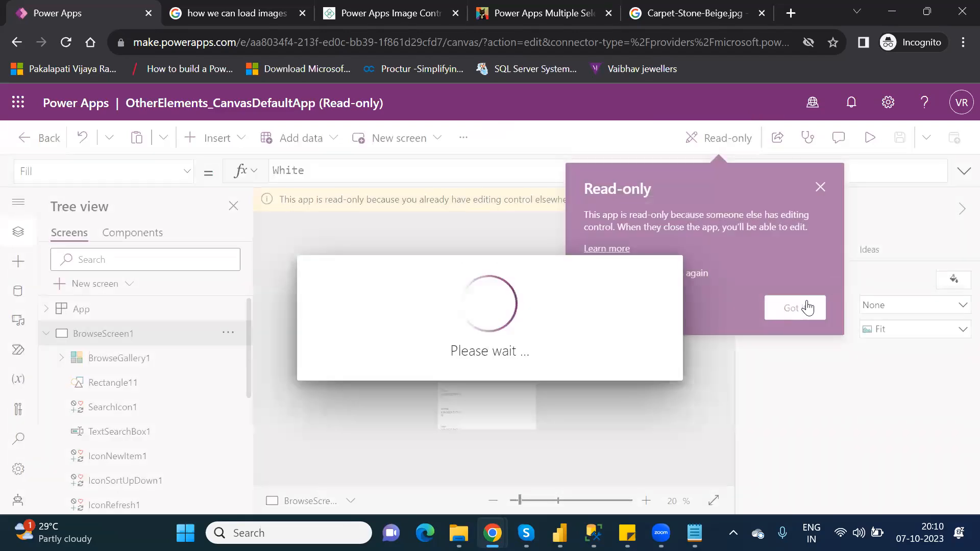
{"action": "left_click", "coordinate": [807, 308]}
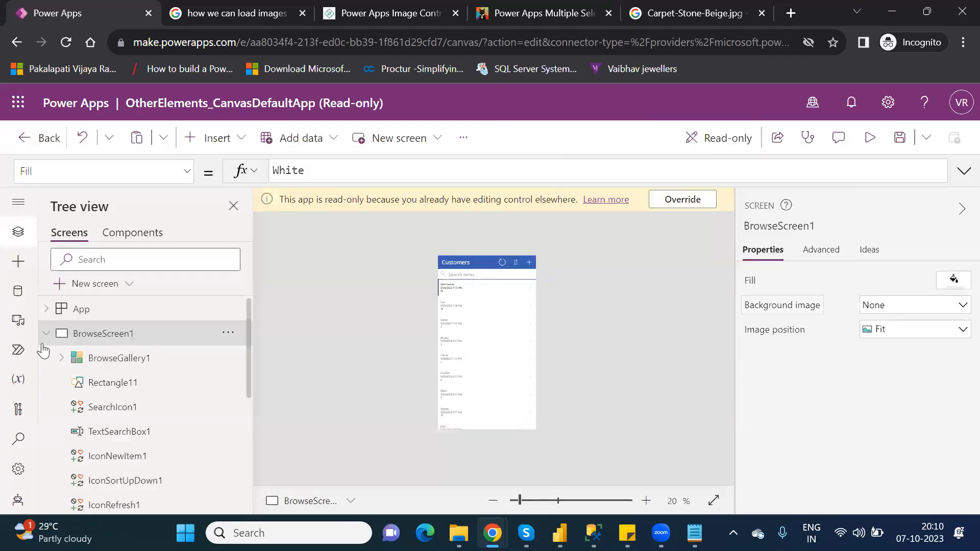
- Override the editing lock on the app and open BlankScreen_2 for editing
{"action": "left_click", "coordinate": [50, 337]}
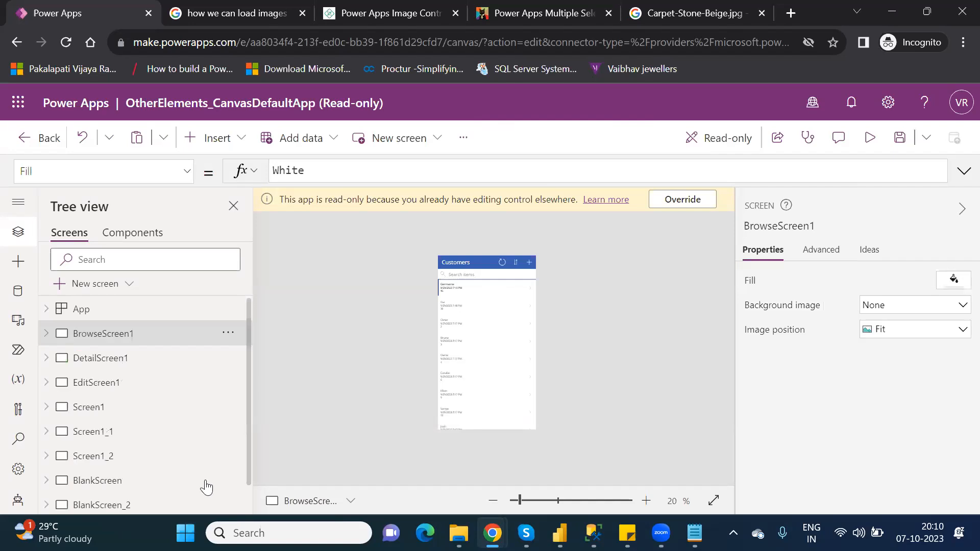
{"action": "left_click", "coordinate": [120, 506]}
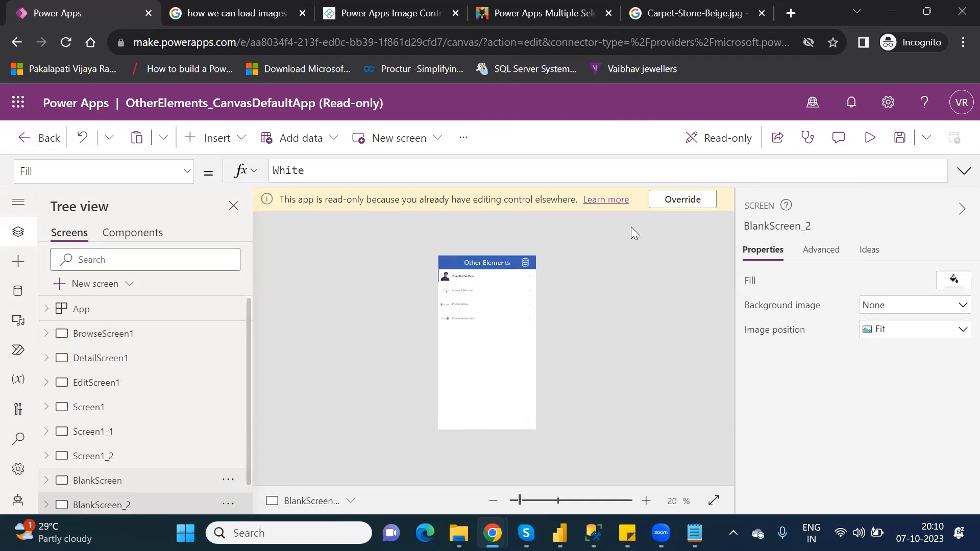
{"action": "left_click", "coordinate": [673, 203]}
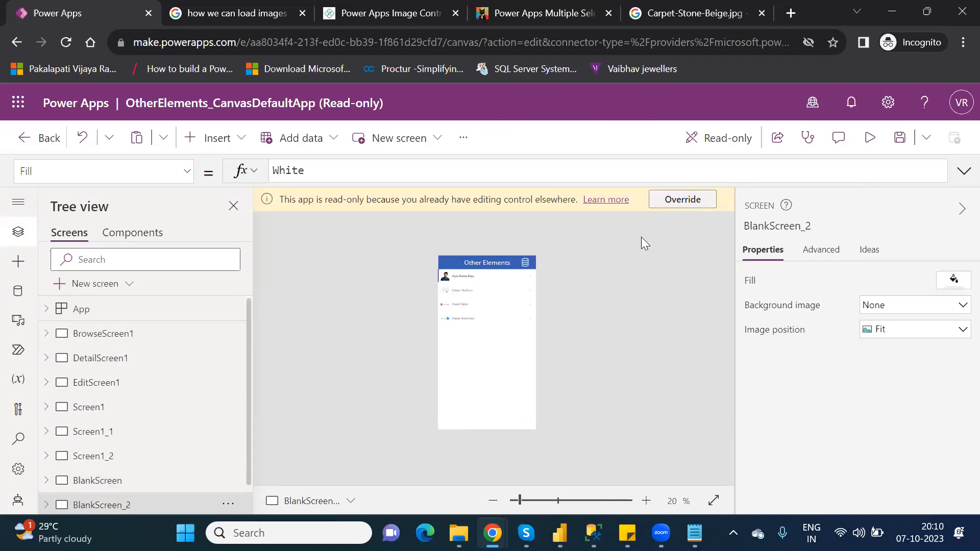
{"action": "left_click", "coordinate": [138, 482]}
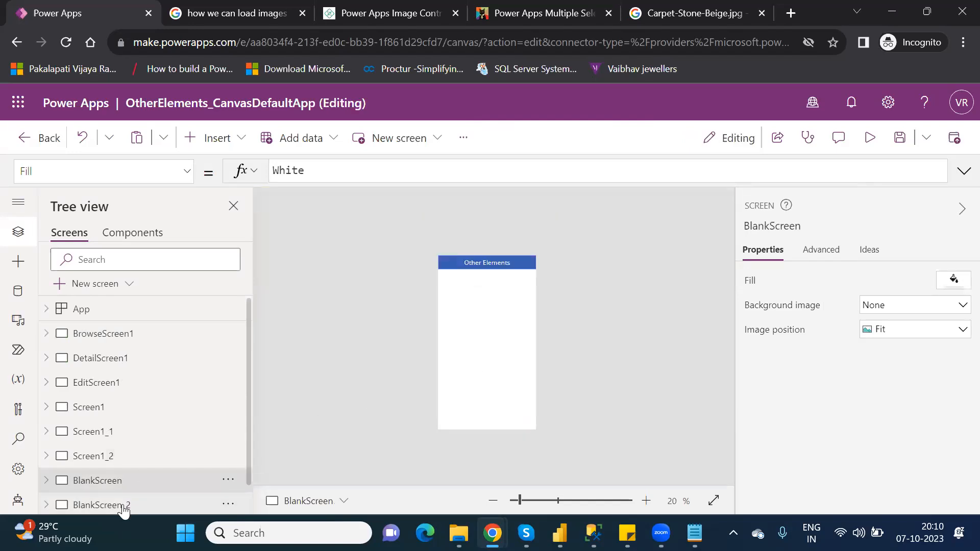
{"action": "left_click", "coordinate": [123, 508]}
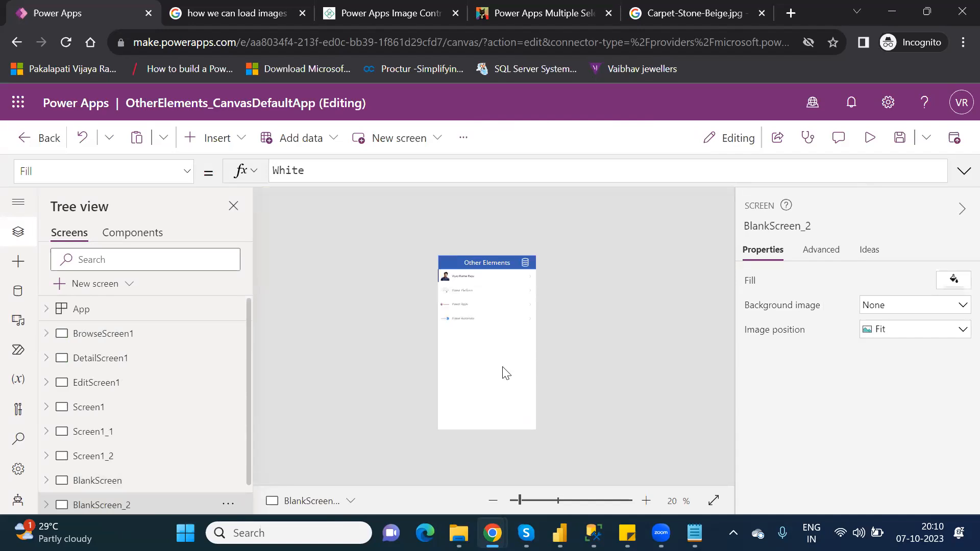
- Save the app and publish this version
{"action": "left_click", "coordinate": [901, 139]}
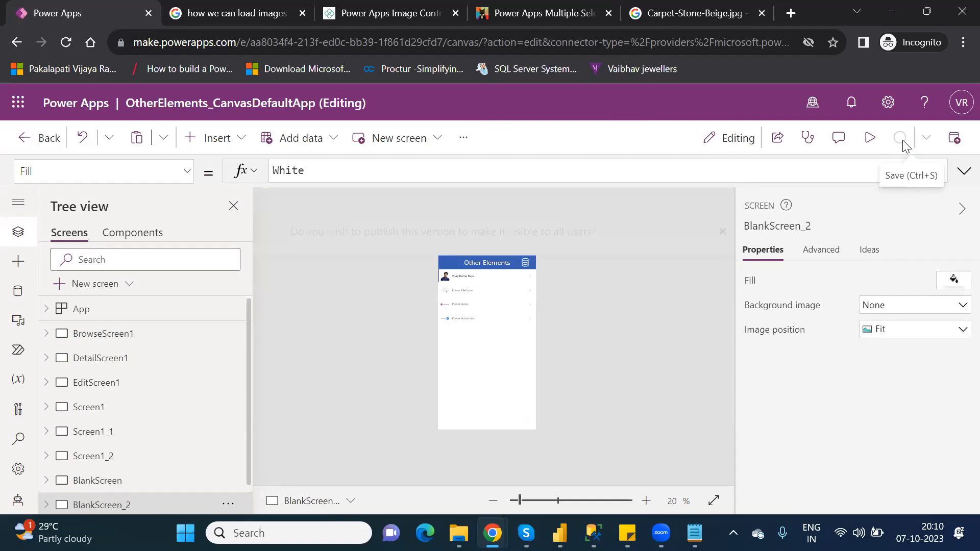
{"action": "left_click", "coordinate": [948, 146]}
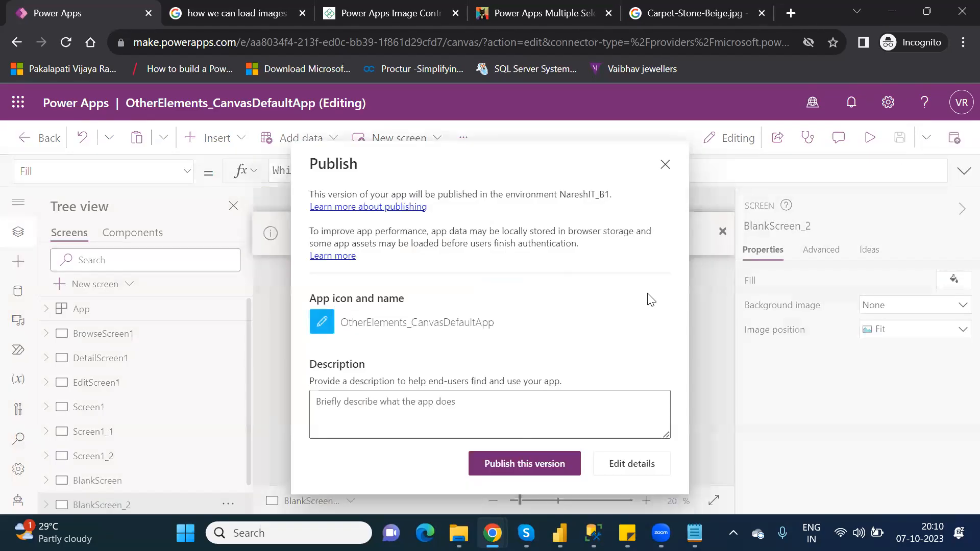
{"action": "left_click", "coordinate": [519, 473]}
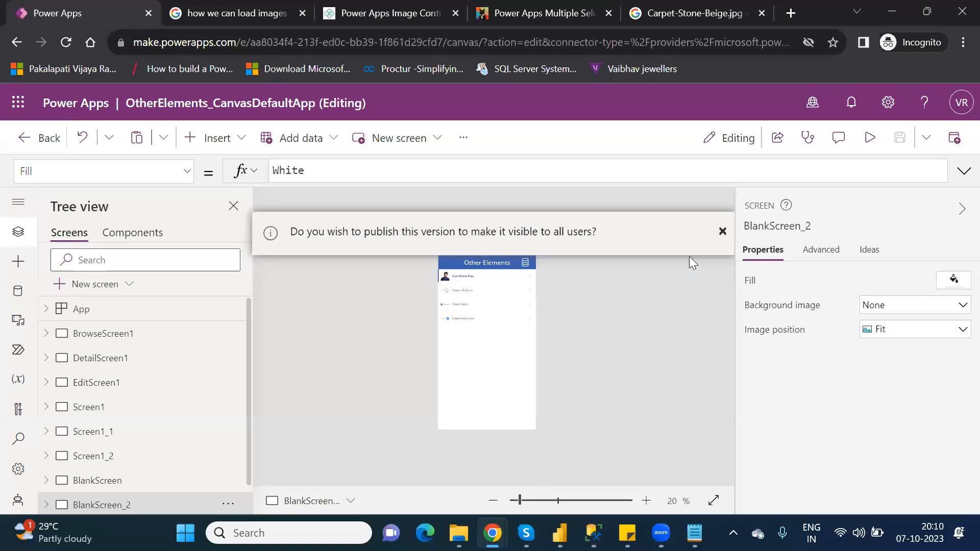
{"action": "left_click", "coordinate": [723, 232]}
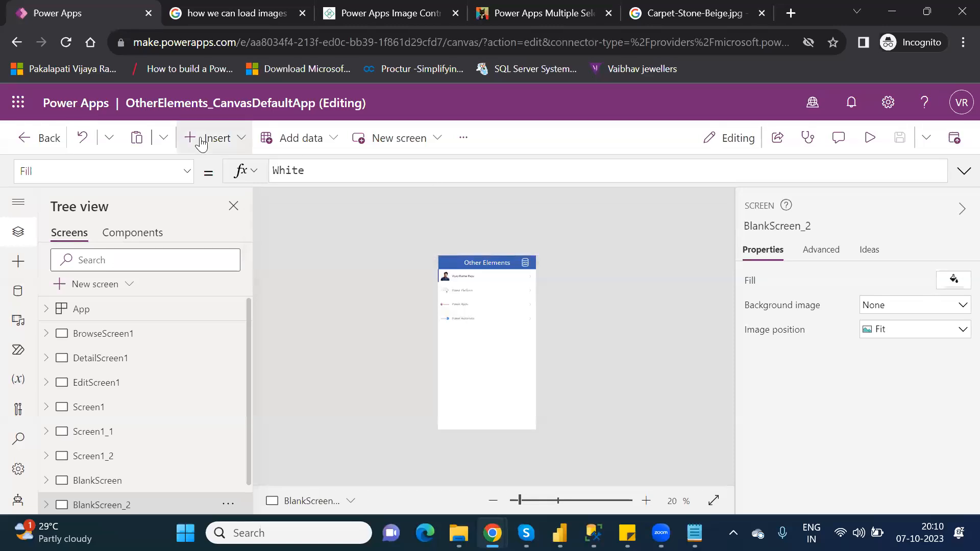
- Insert a Power BI tile on BlankScreen_2 by searching the insert list for tile
{"action": "left_click", "coordinate": [202, 140]}
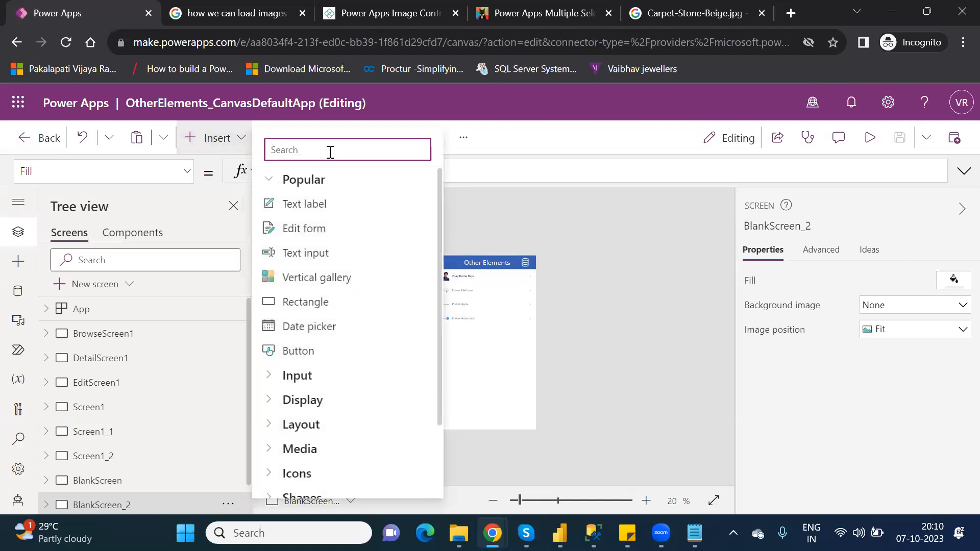
{"action": "type", "text": "tile"}
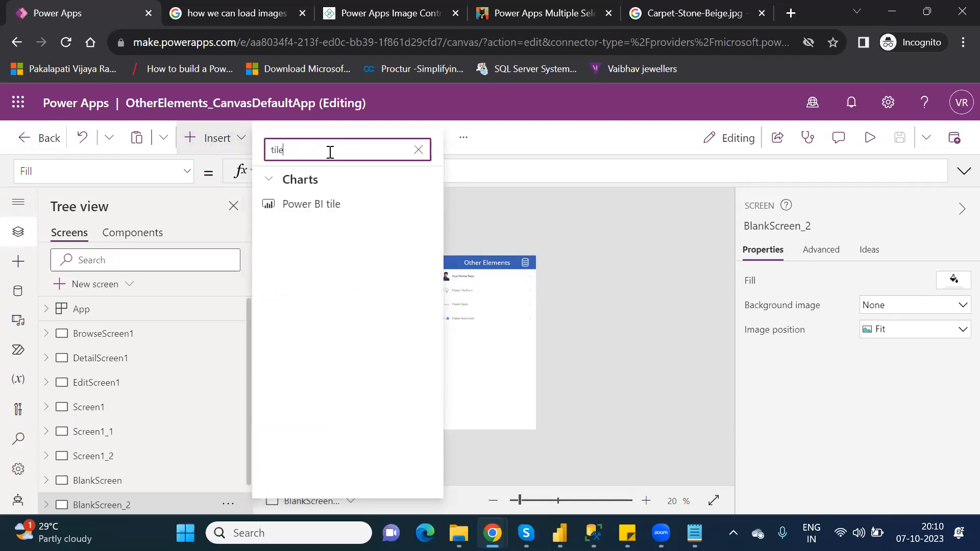
{"action": "left_click", "coordinate": [313, 216]}
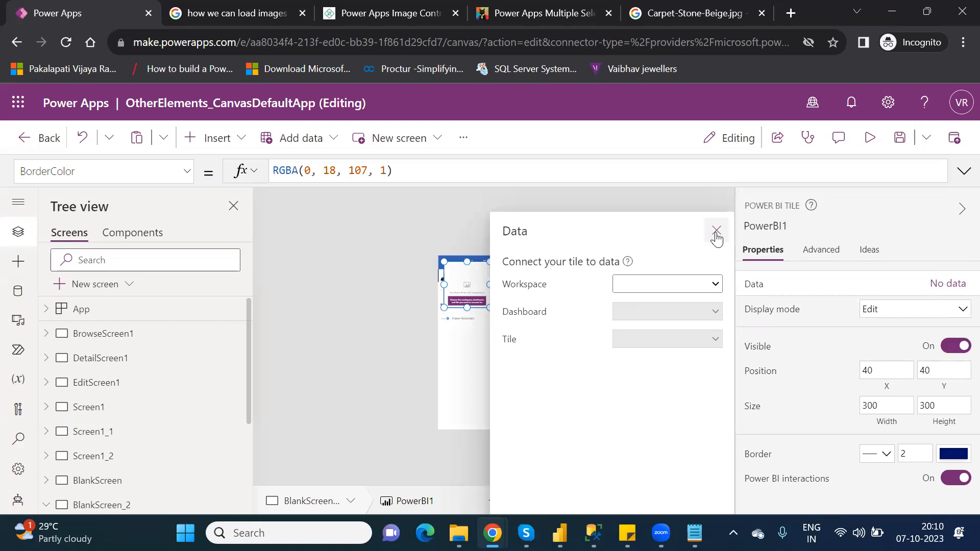
{"action": "left_click", "coordinate": [716, 231]}
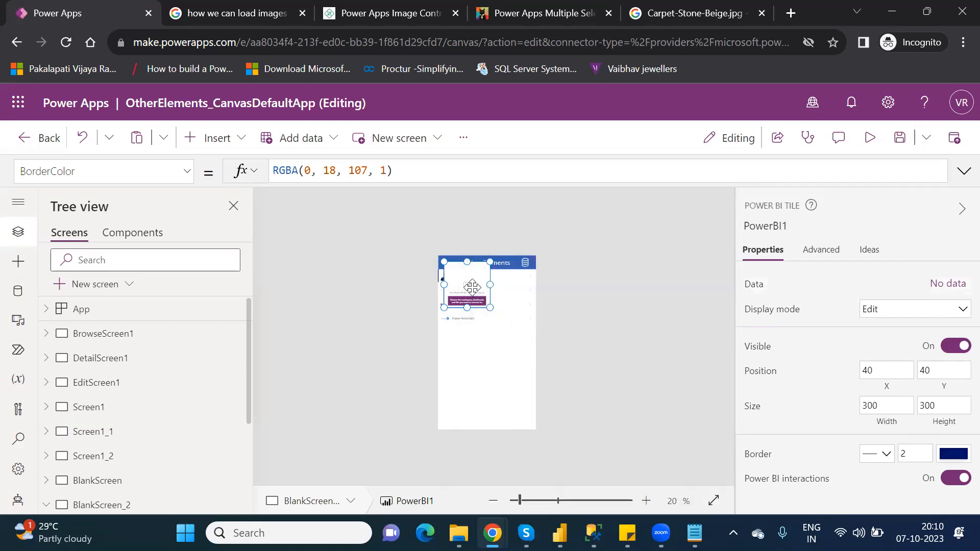
- Move the Power BI tile below the gallery and enlarge it to about 579 by 475
{"action": "left_click_drag", "start_coordinate": [469, 347], "coordinate": [530, 407]}
{"action": "left_click_drag", "start_coordinate": [521, 501], "coordinate": [535, 503]}
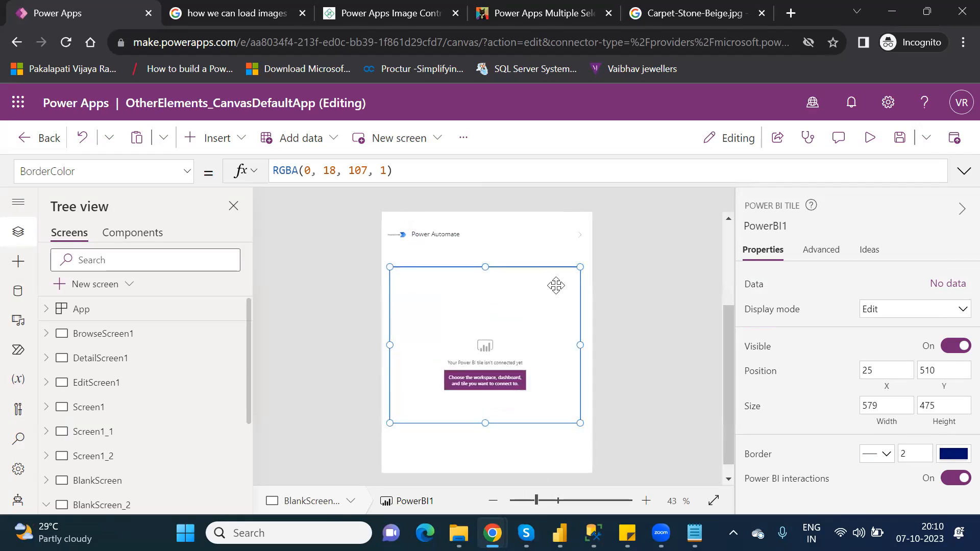
- Connect the tile to the PowerPlatform_License workspace, the New dashboard and the Sum of Sales tile
{"action": "left_click", "coordinate": [937, 285]}
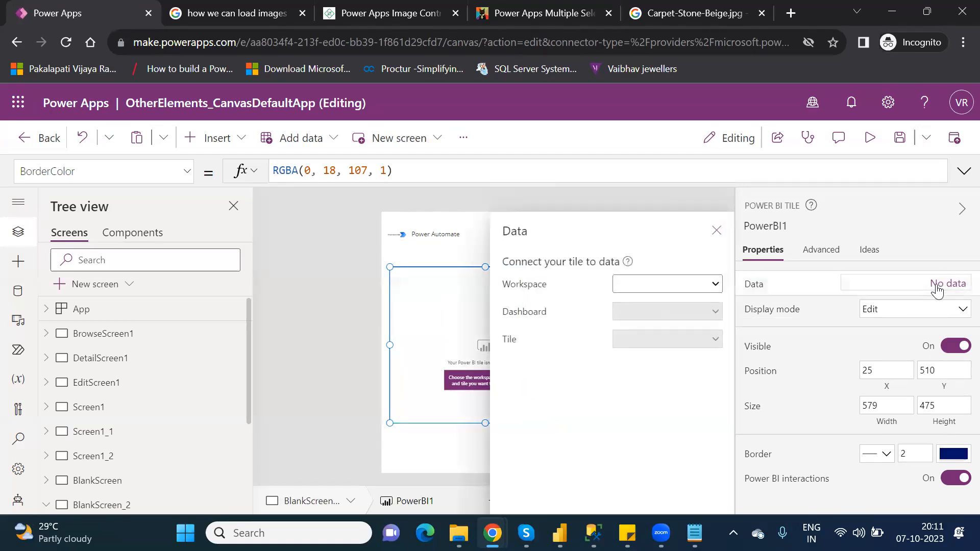
{"action": "left_click", "coordinate": [710, 285]}
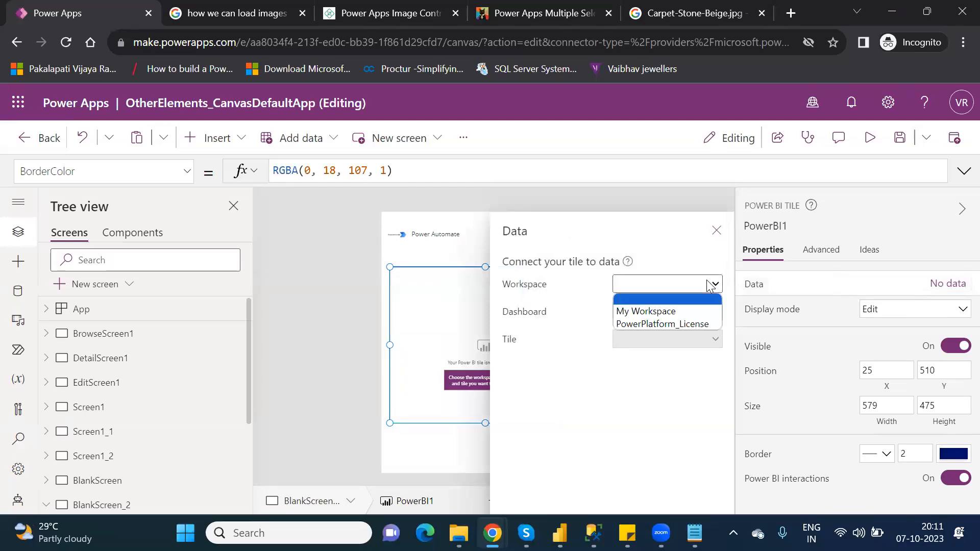
{"action": "left_click", "coordinate": [662, 324]}
{"action": "left_click", "coordinate": [674, 314]}
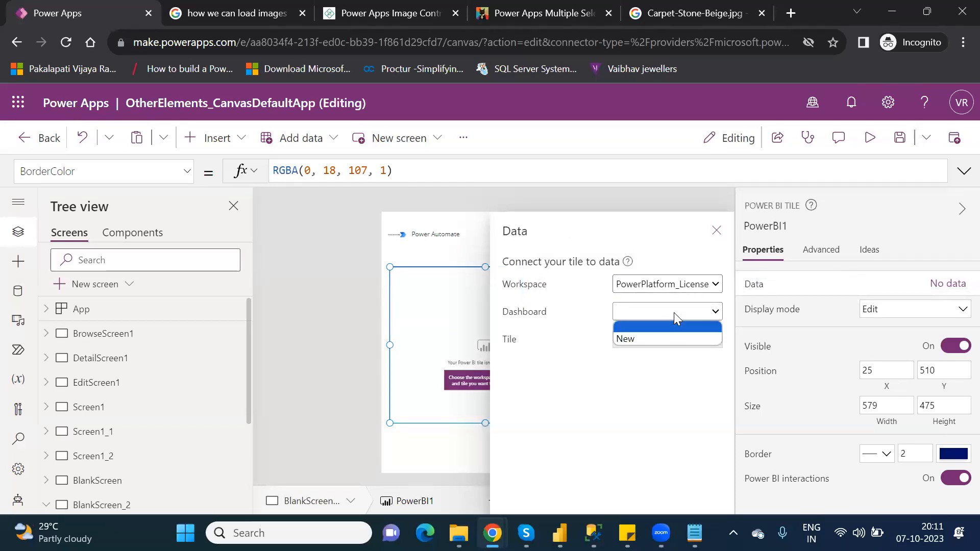
{"action": "left_click", "coordinate": [654, 339]}
{"action": "left_click", "coordinate": [669, 337]}
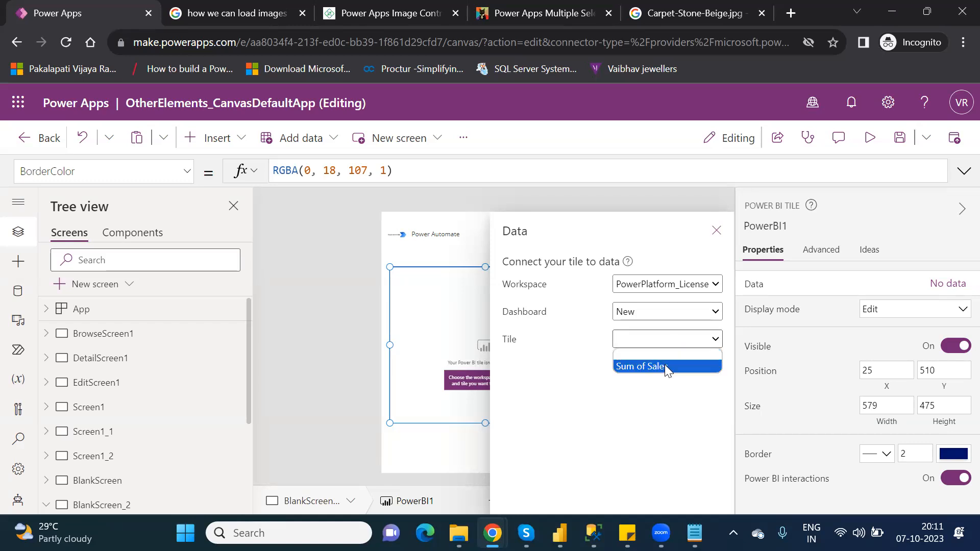
{"action": "left_click", "coordinate": [665, 365]}
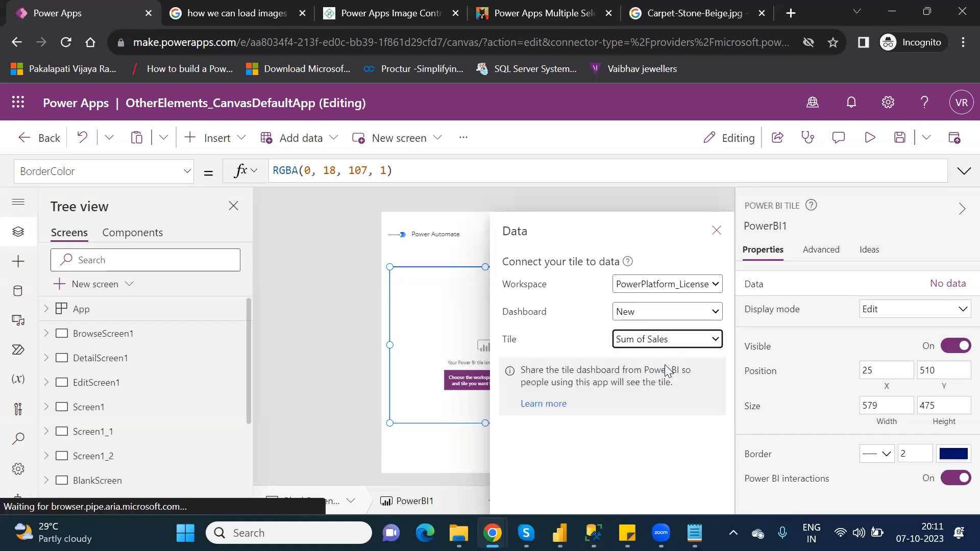
{"action": "left_click", "coordinate": [716, 232]}
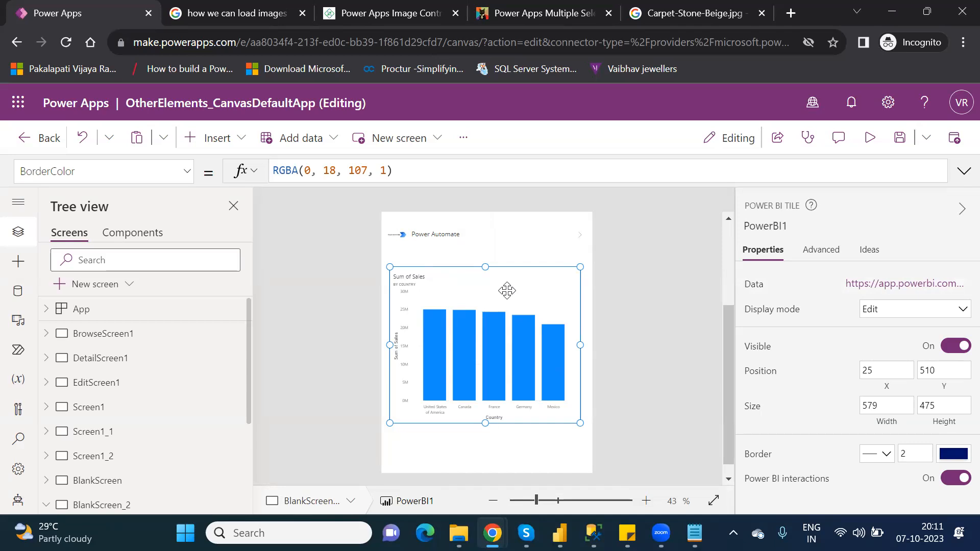
- Switch to the Power BI browser window and open the New dashboard in the PowerPlatform_License workspace
{"action": "left_click", "coordinate": [885, 286]}
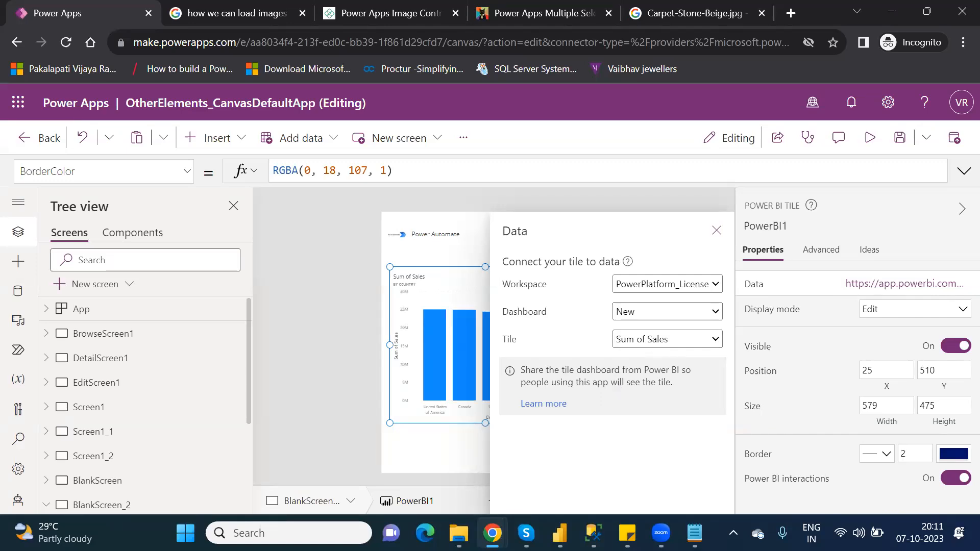
{"action": "mouse_move", "coordinate": [492, 533]}
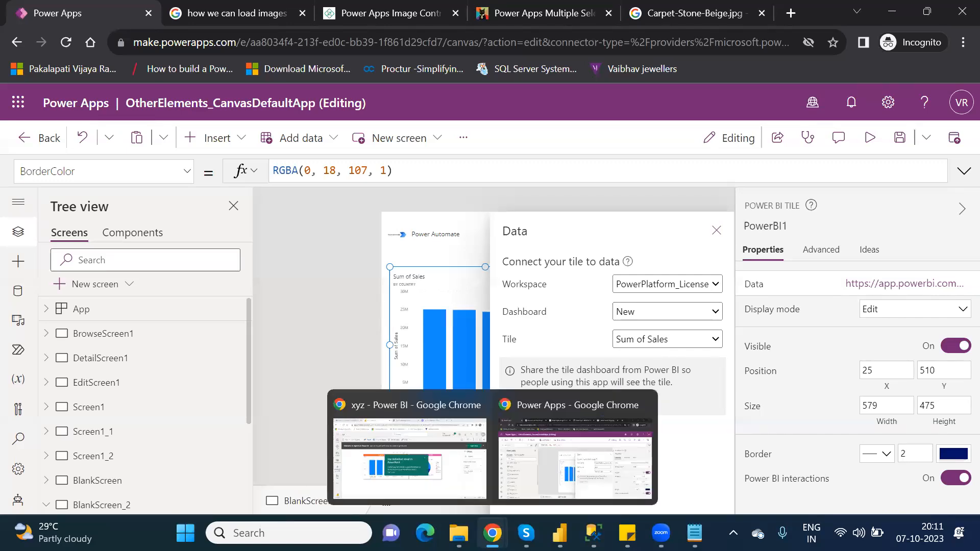
{"action": "left_click", "coordinate": [458, 491]}
{"action": "left_click", "coordinate": [393, 431]}
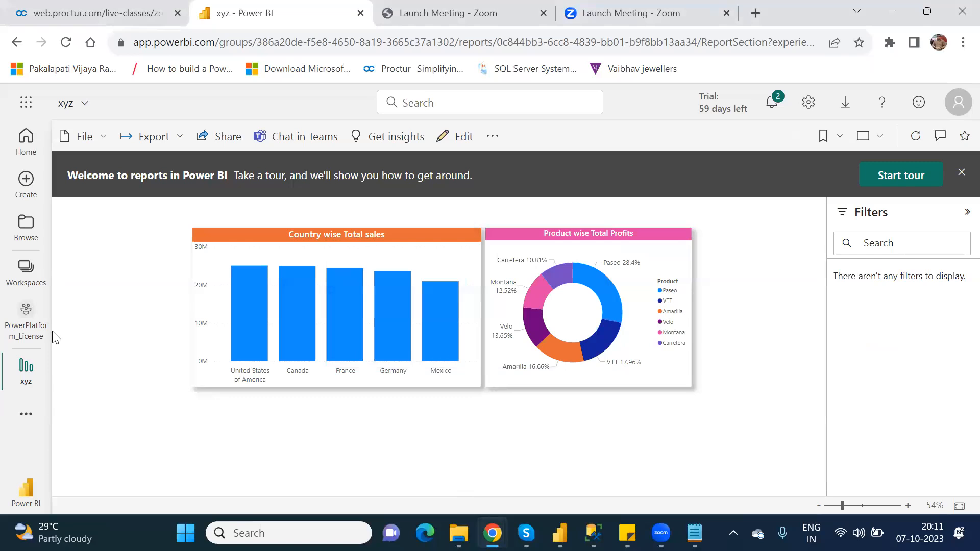
{"action": "left_click", "coordinate": [27, 309]}
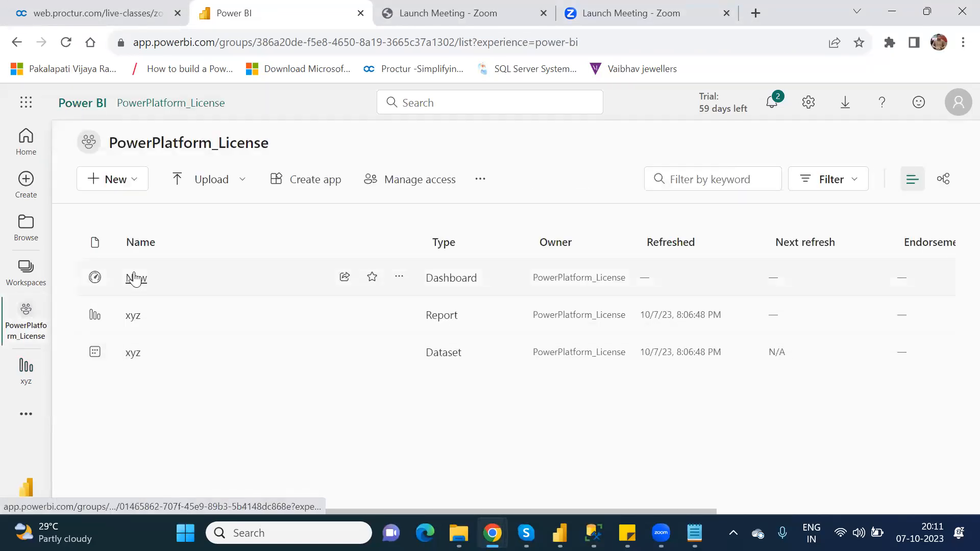
{"action": "left_click", "coordinate": [134, 279]}
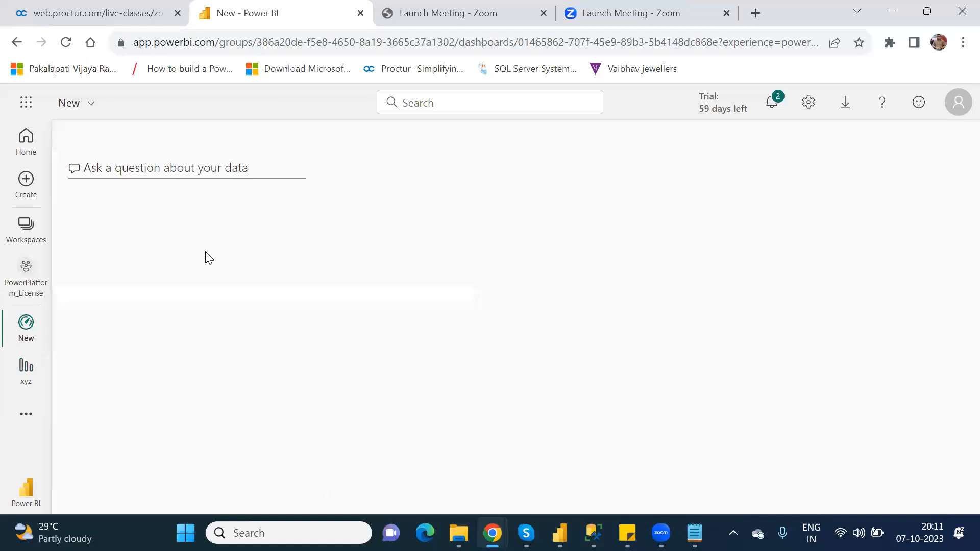
- Scroll through the dashboard's tiles and open the report behind the Sum of Sales tile
{"action": "mouse_move", "coordinate": [384, 365]}
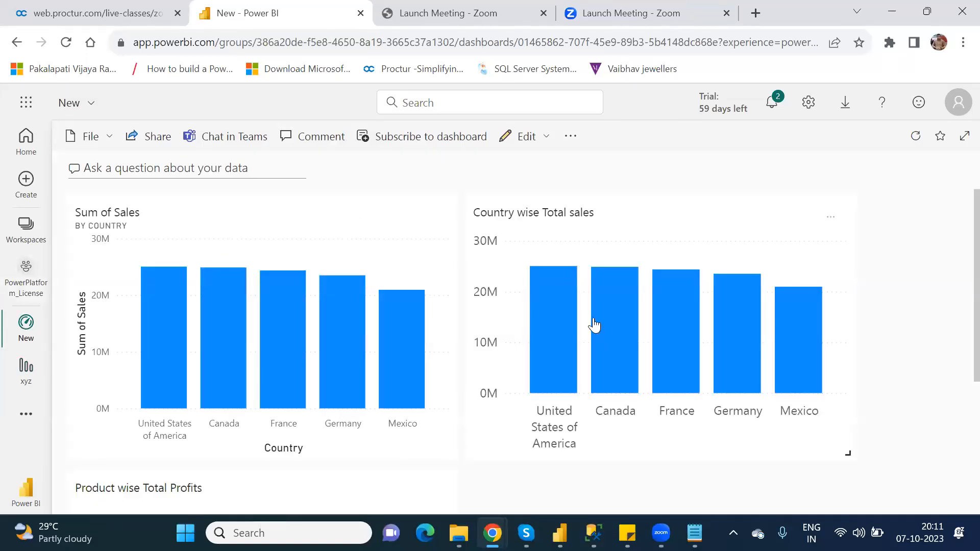
{"action": "scroll", "coordinate": [958, 313], "scroll_direction": "down", "scroll_amount": 1}
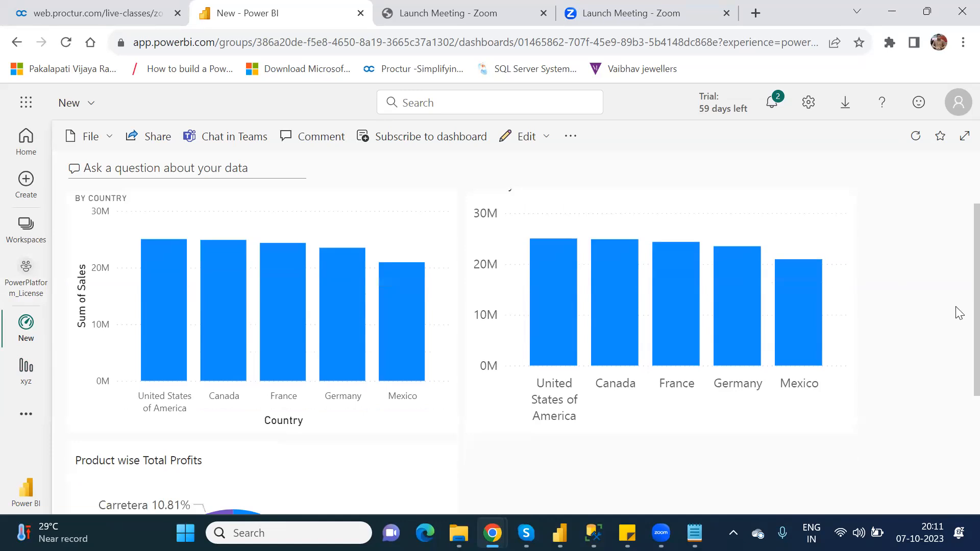
{"action": "scroll", "coordinate": [957, 352], "scroll_direction": "down", "scroll_amount": 3}
{"action": "scroll", "coordinate": [956, 274], "scroll_direction": "up", "scroll_amount": 4}
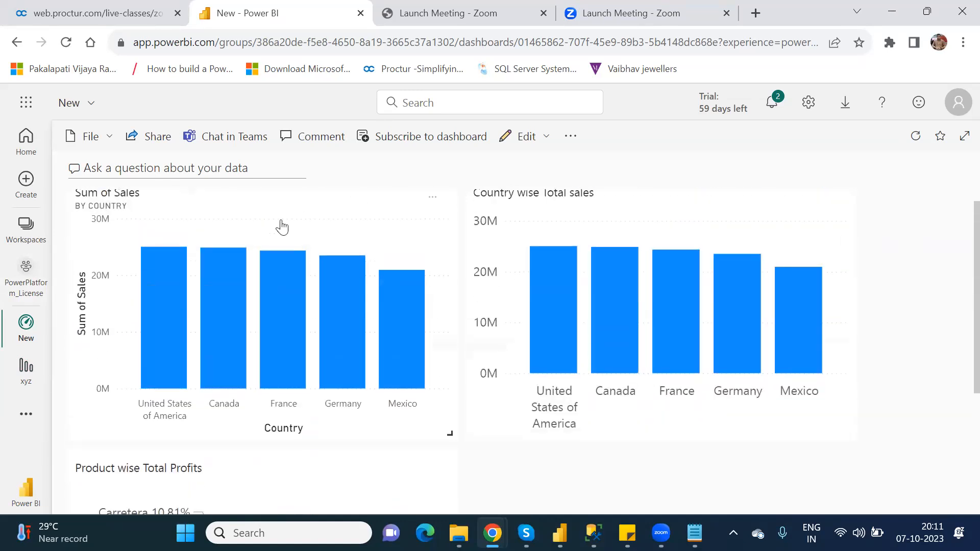
{"action": "left_click", "coordinate": [282, 226]}
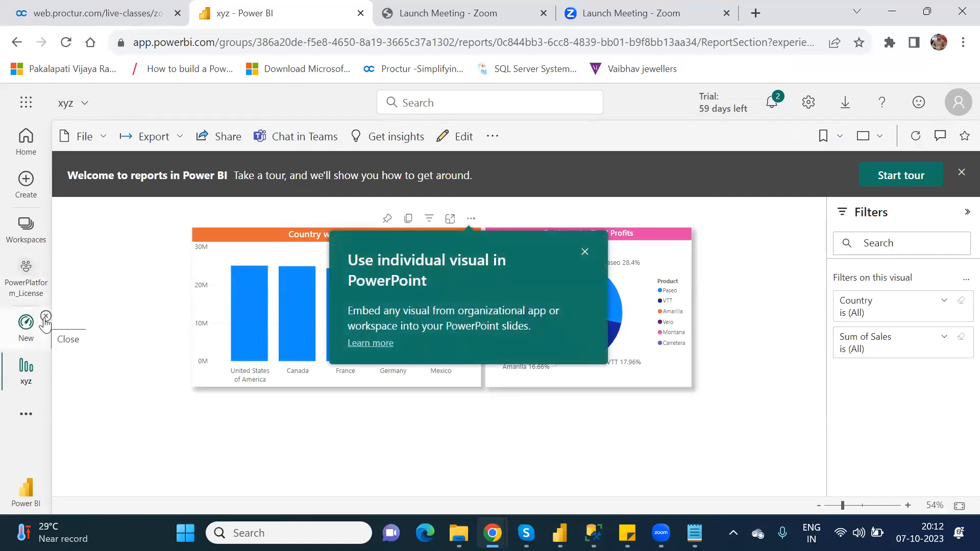
- Open the New dashboard in the PowerPlatform_License workspace and delete all three of its tiles
{"action": "left_click", "coordinate": [46, 317]}
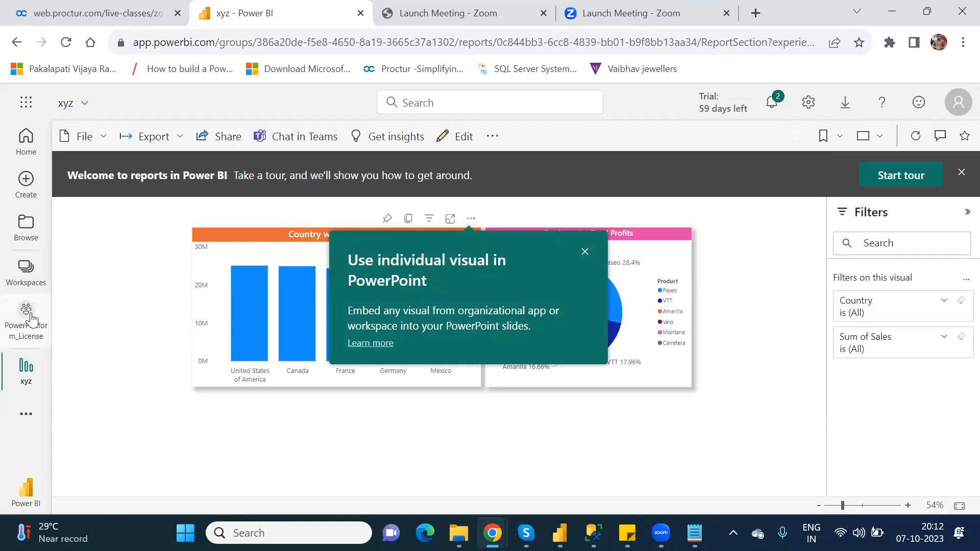
{"action": "left_click", "coordinate": [26, 319]}
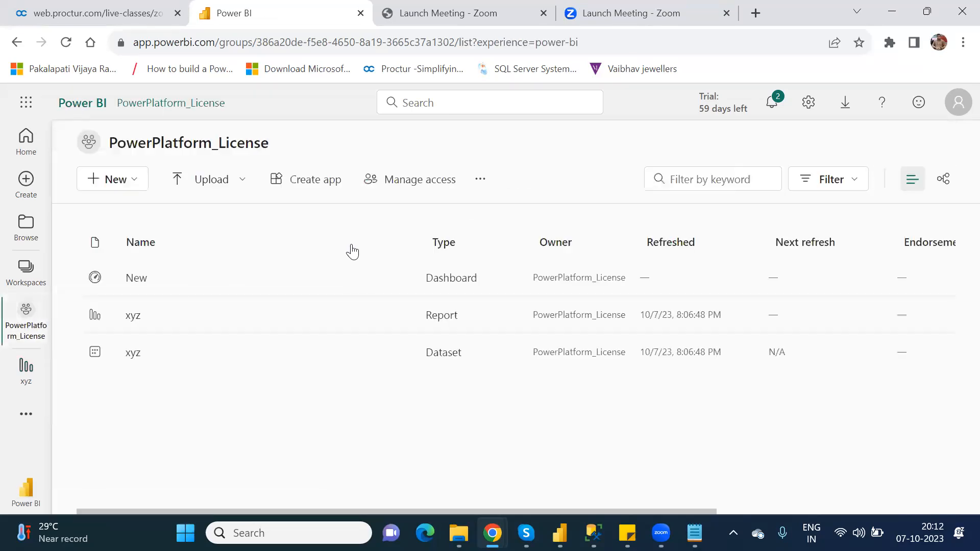
{"action": "left_click", "coordinate": [136, 281]}
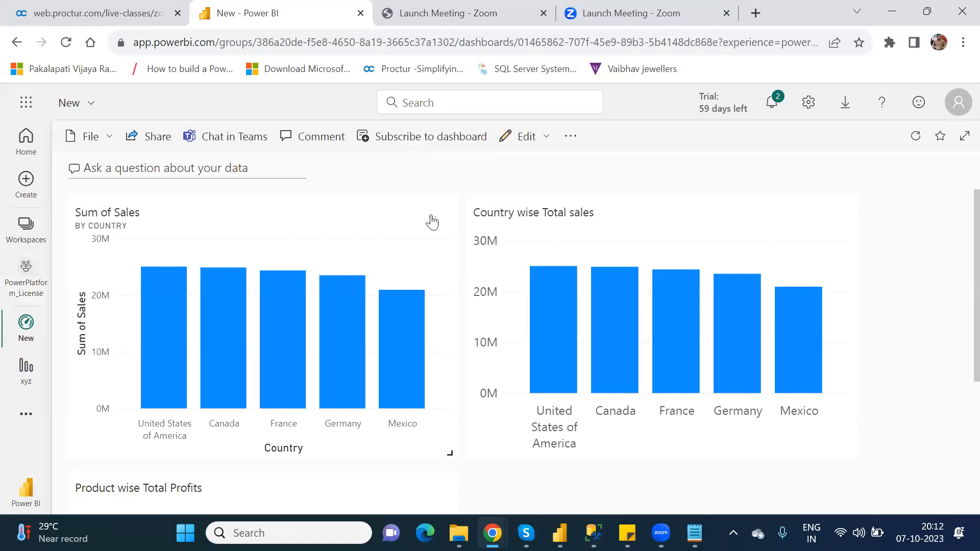
{"action": "left_click", "coordinate": [432, 220]}
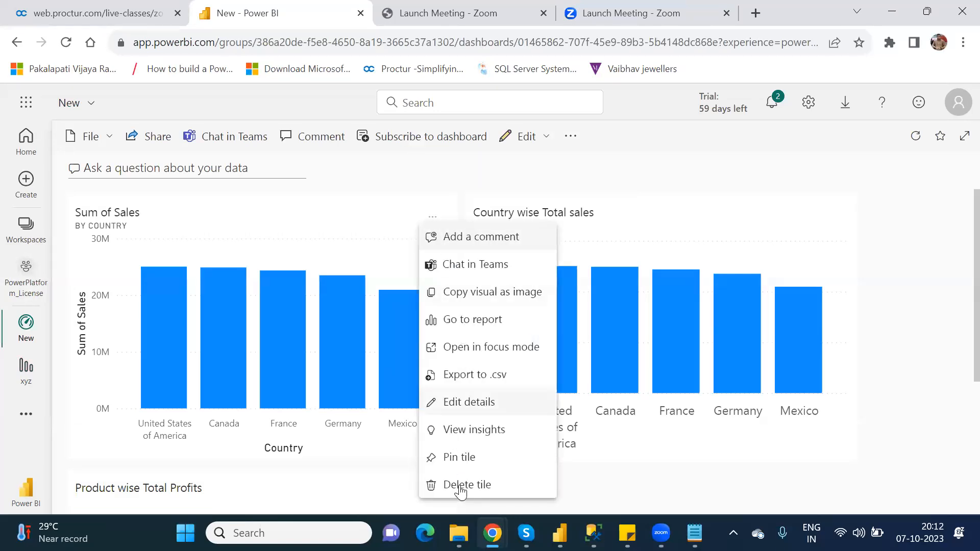
{"action": "left_click", "coordinate": [480, 486]}
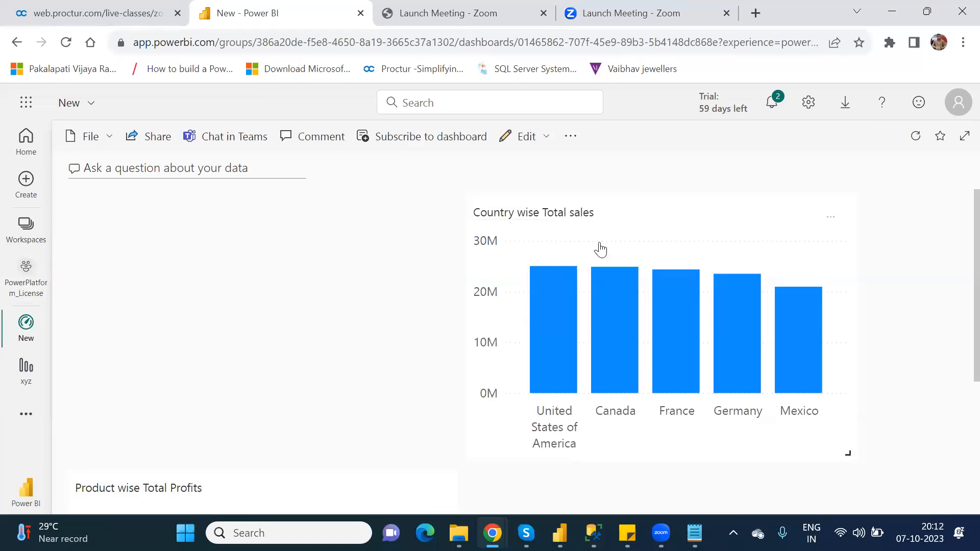
{"action": "left_click", "coordinate": [829, 219]}
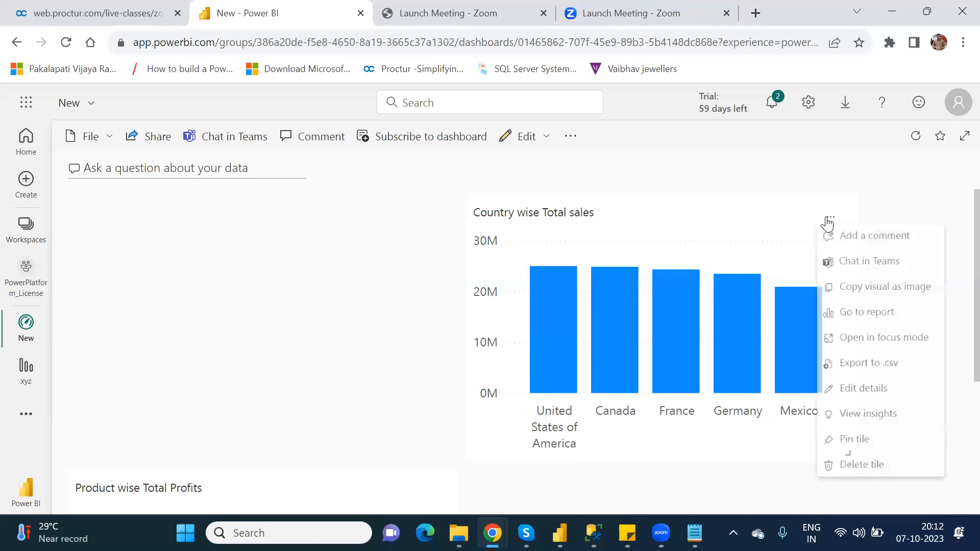
{"action": "left_click", "coordinate": [861, 486]}
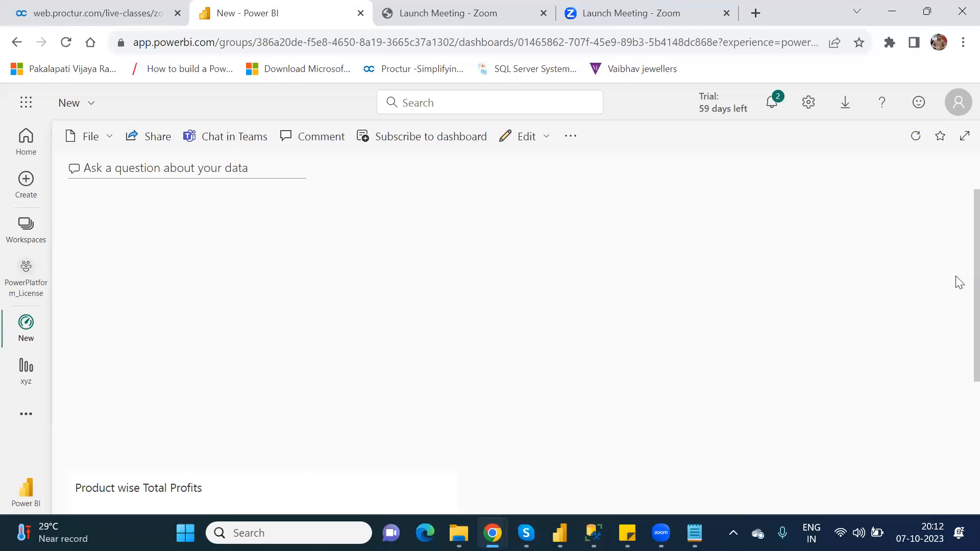
{"action": "scroll", "coordinate": [960, 320], "scroll_direction": "down", "scroll_amount": 1}
{"action": "scroll", "coordinate": [959, 320], "scroll_direction": "down", "scroll_amount": 3}
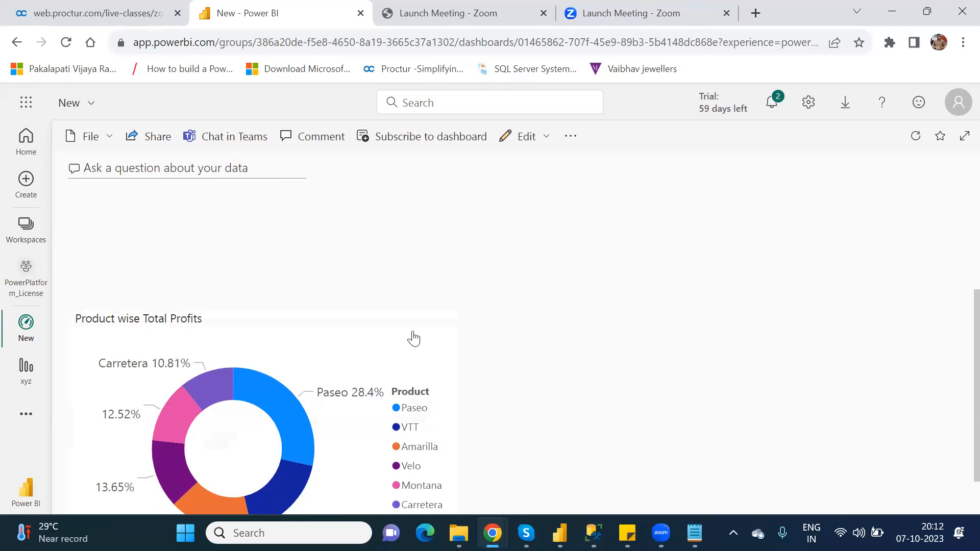
{"action": "left_click", "coordinate": [434, 324]}
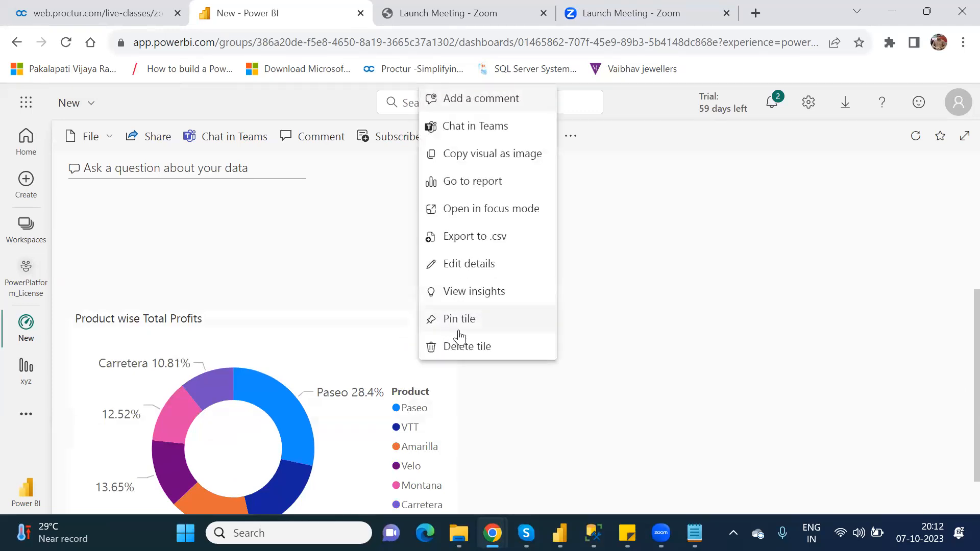
{"action": "left_click", "coordinate": [467, 346]}
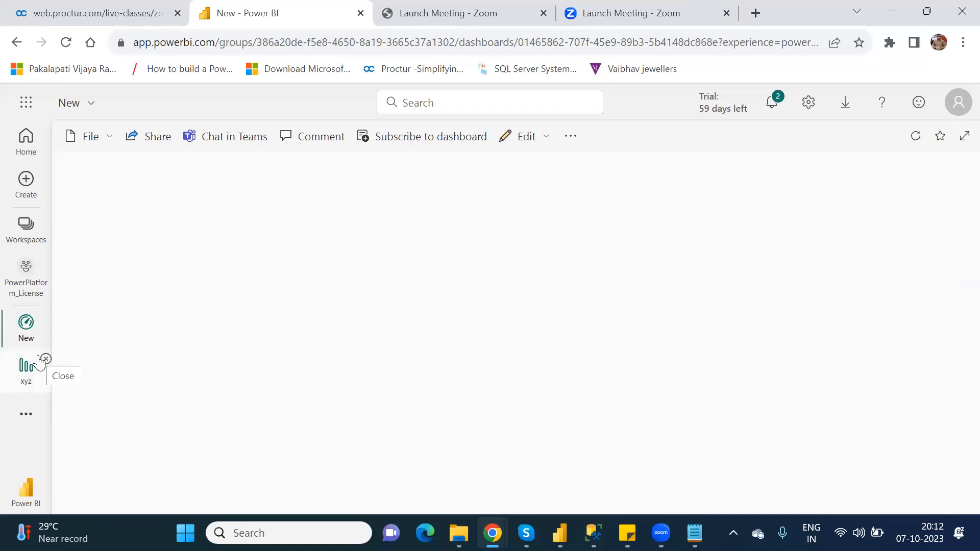
- Open the xyz report and pin the Product wise Total Profits visual to the dashboard
{"action": "left_click", "coordinate": [46, 317]}
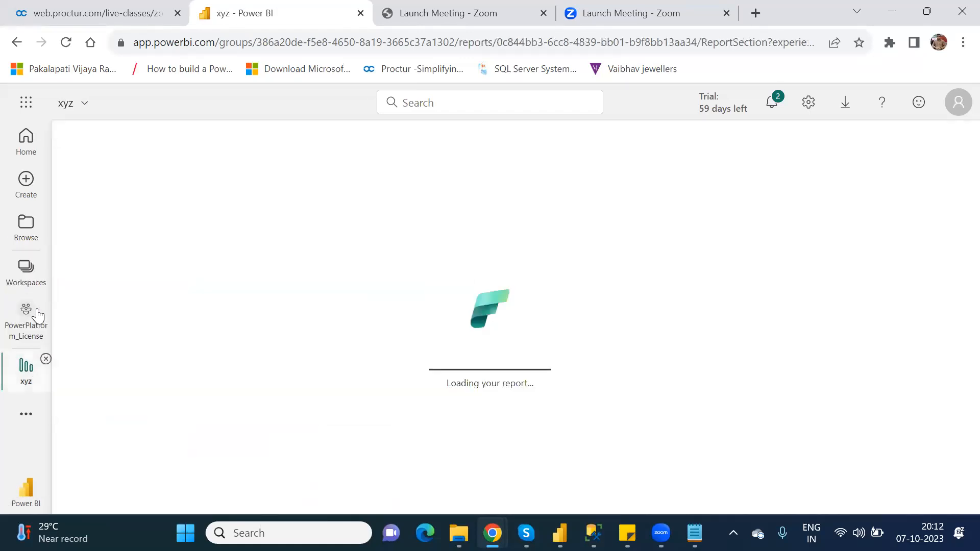
{"action": "left_click", "coordinate": [31, 311]}
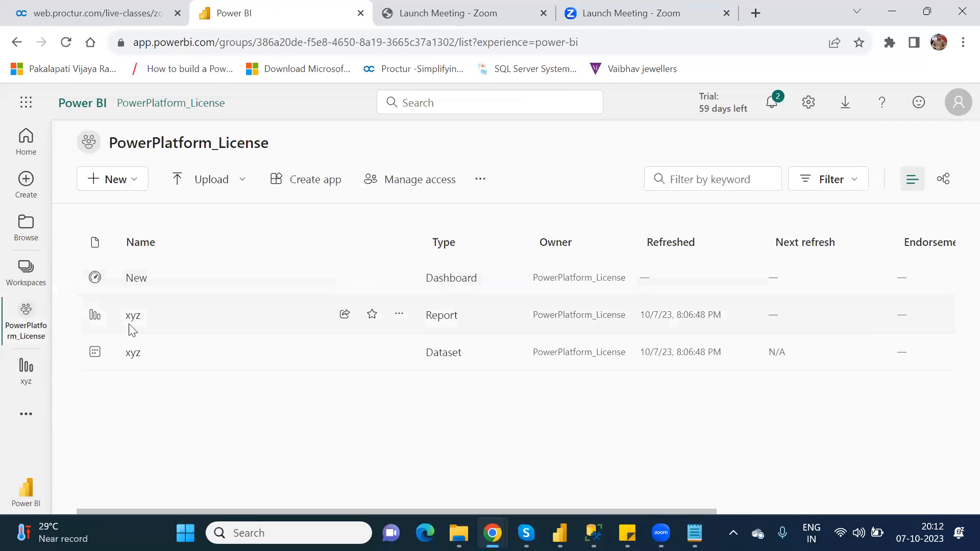
{"action": "left_click", "coordinate": [132, 317]}
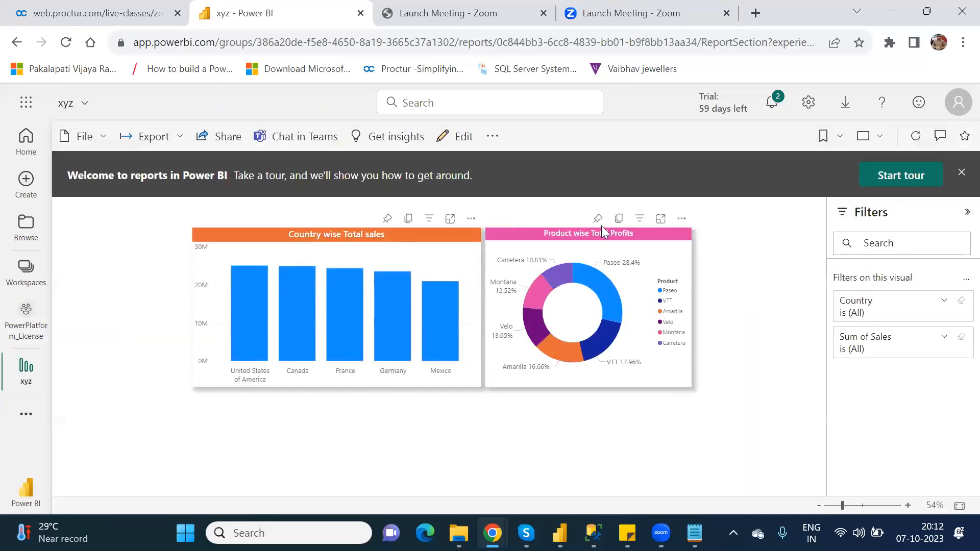
{"action": "left_click", "coordinate": [598, 219]}
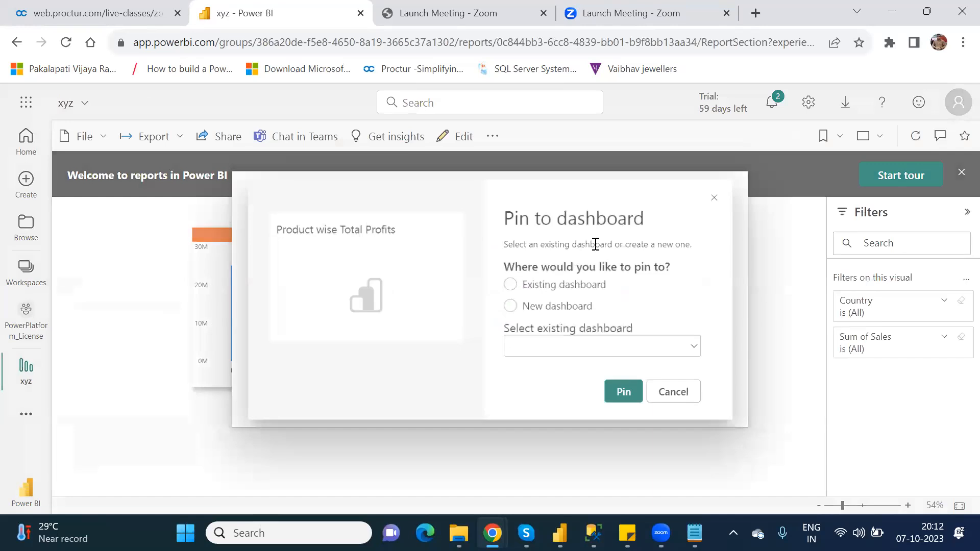
{"action": "left_click", "coordinate": [632, 401]}
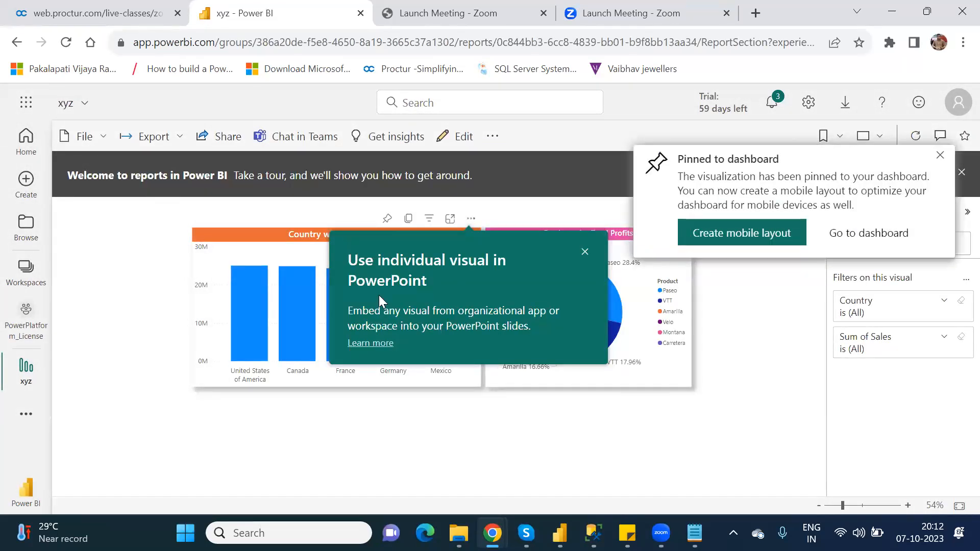
- Switch to the Power Apps window and delete the existing Power BI tile from the screen
{"action": "left_click", "coordinate": [492, 533]}
{"action": "left_click", "coordinate": [527, 484]}
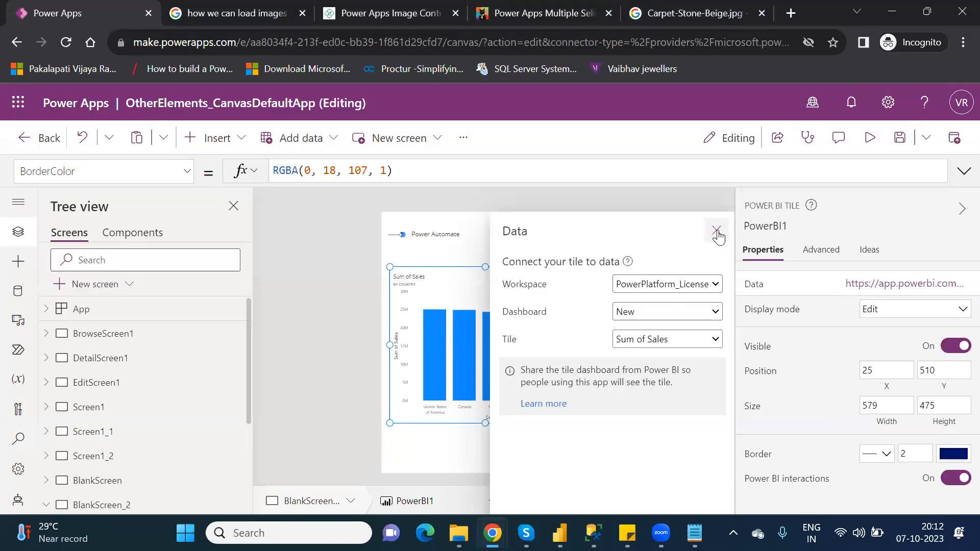
{"action": "left_click", "coordinate": [716, 231]}
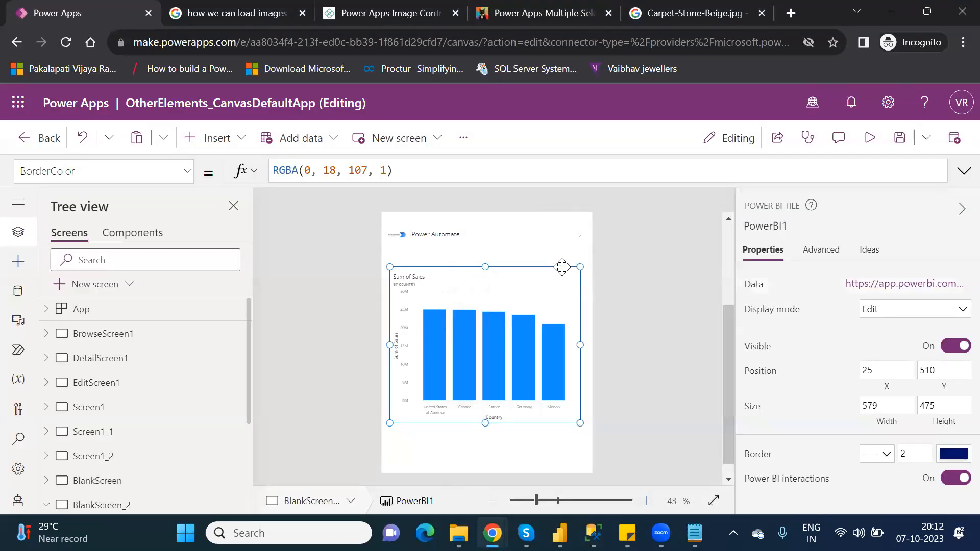
{"action": "key", "text": "Delete"}
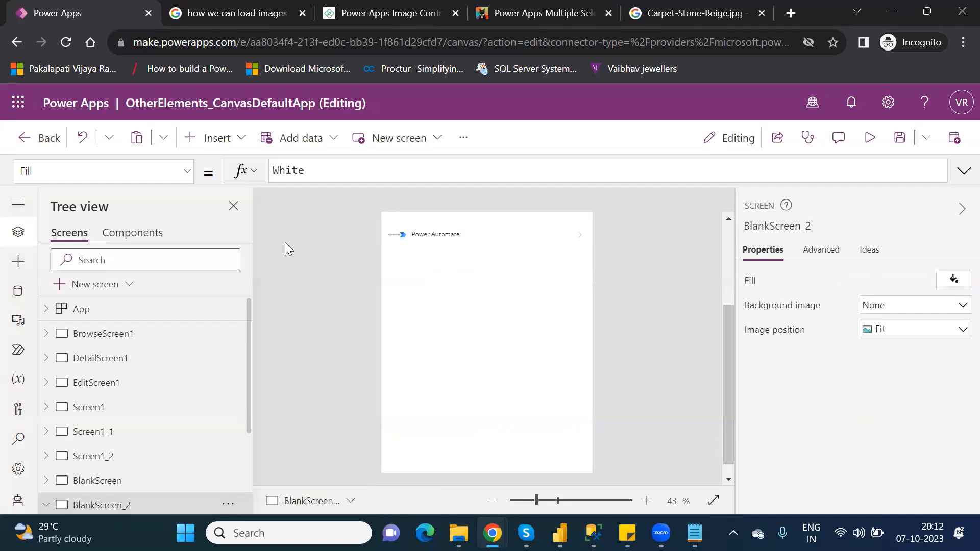
- Save the app and reload the Power Apps Studio page
{"action": "left_click", "coordinate": [901, 138]}
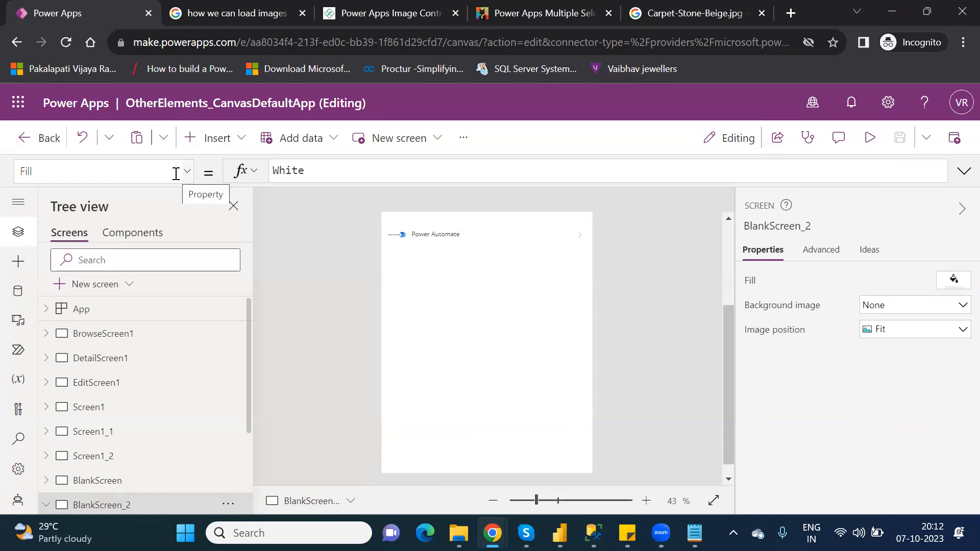
{"action": "left_click", "coordinate": [65, 43]}
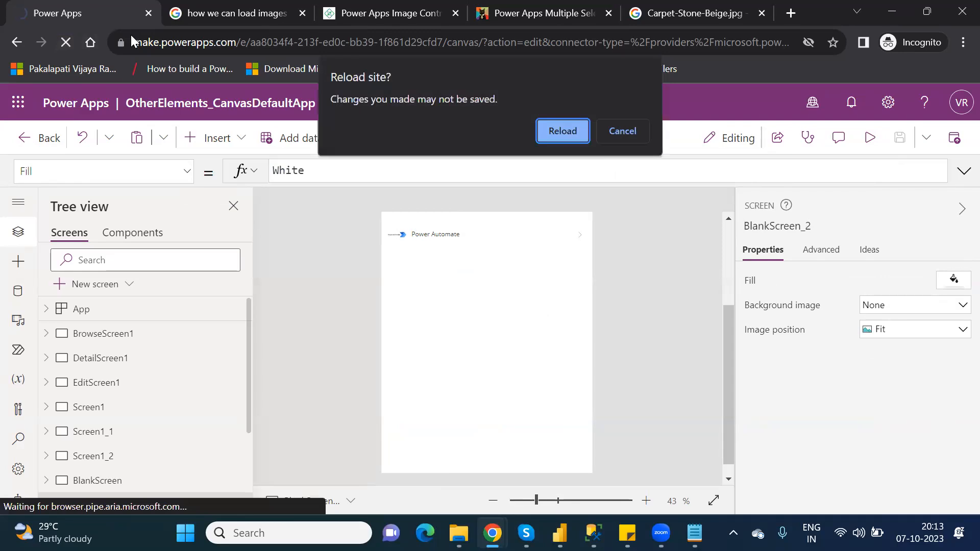
{"action": "left_click", "coordinate": [561, 132]}
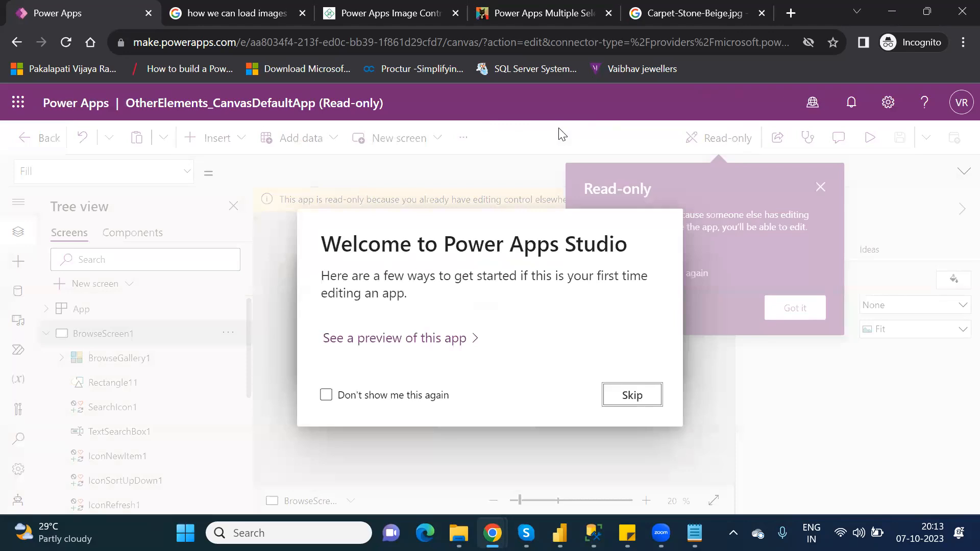
- Dismiss the welcome prompts and override the read-only lock to regain editing control
{"action": "left_click", "coordinate": [630, 391]}
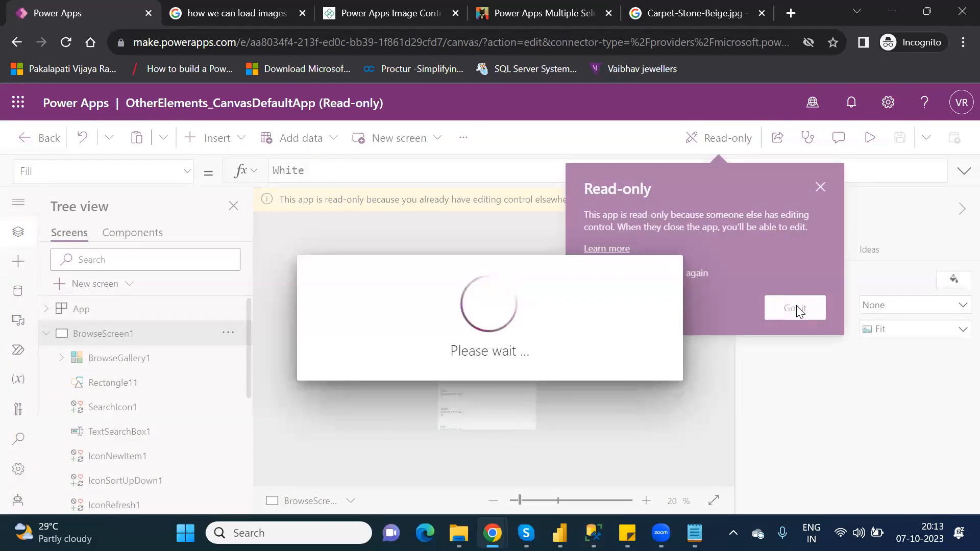
{"action": "left_click", "coordinate": [799, 308]}
{"action": "left_click", "coordinate": [797, 310]}
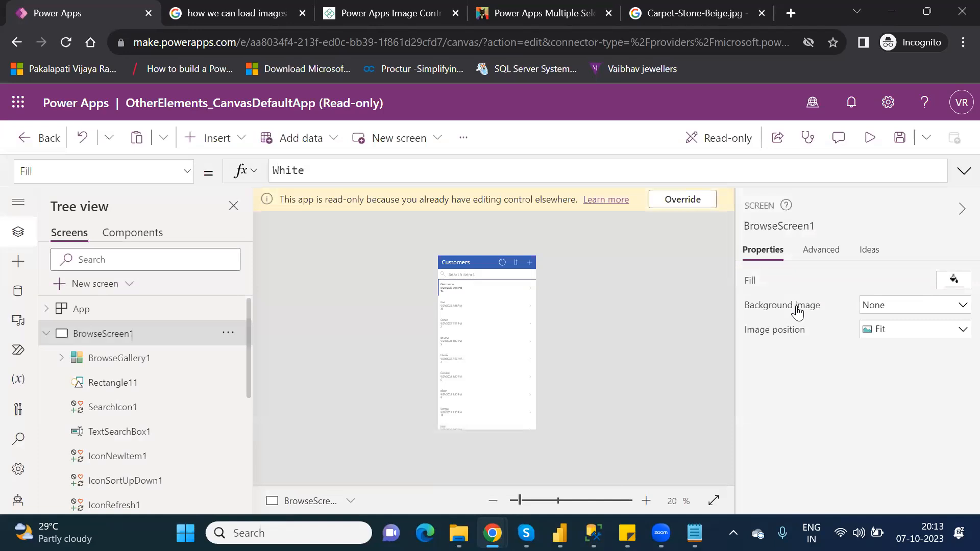
{"action": "left_click", "coordinate": [682, 200]}
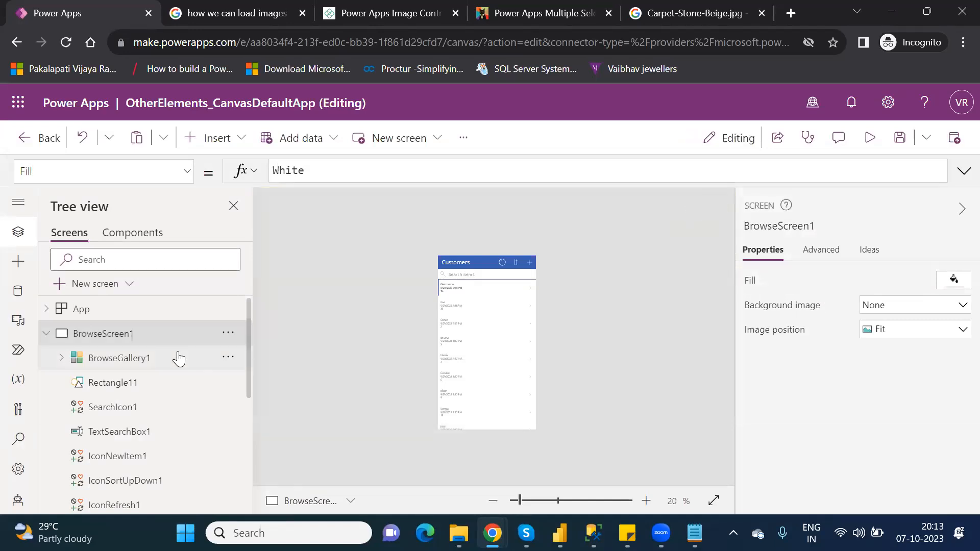
- Insert a new Power BI tile on BlankScreen_2
{"action": "left_click", "coordinate": [47, 334]}
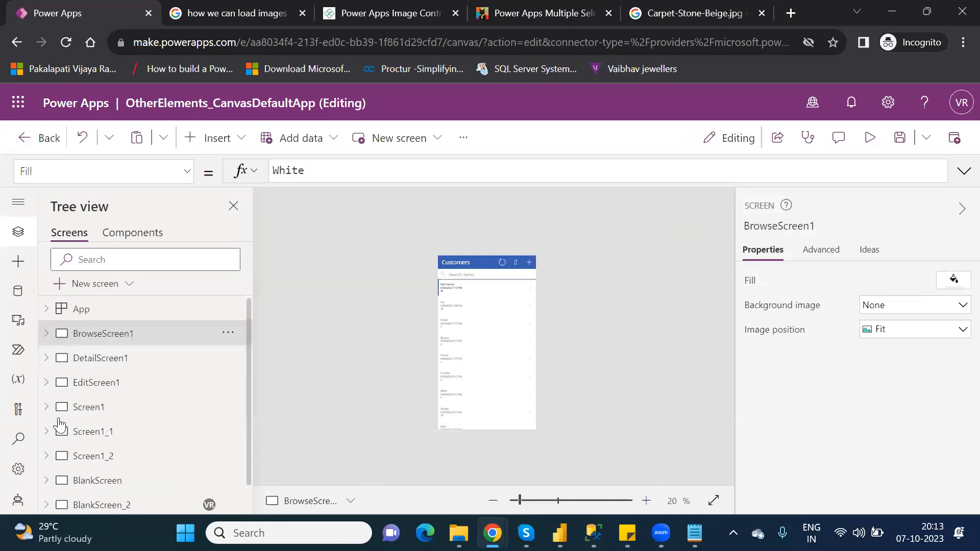
{"action": "left_click", "coordinate": [97, 505]}
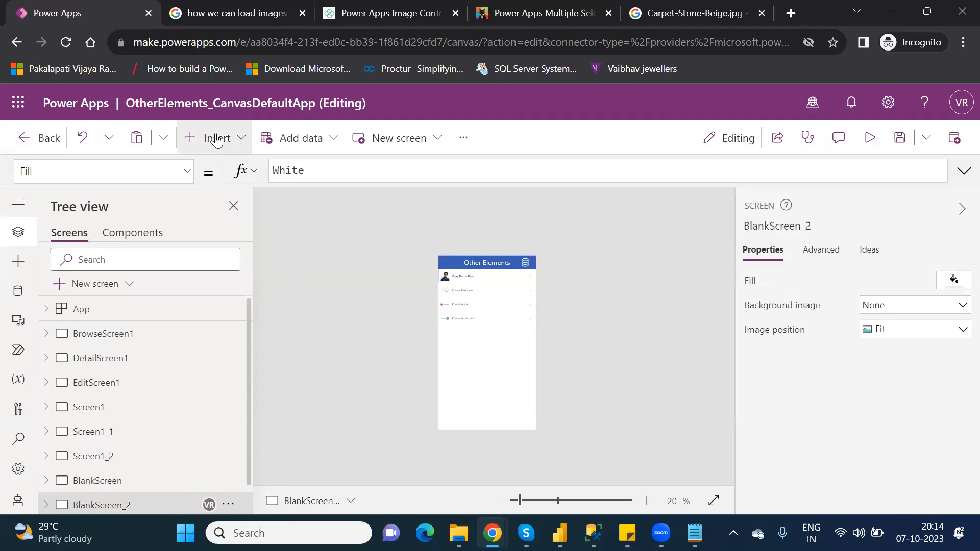
{"action": "left_click", "coordinate": [249, 149]}
{"action": "type", "text": "powe"}
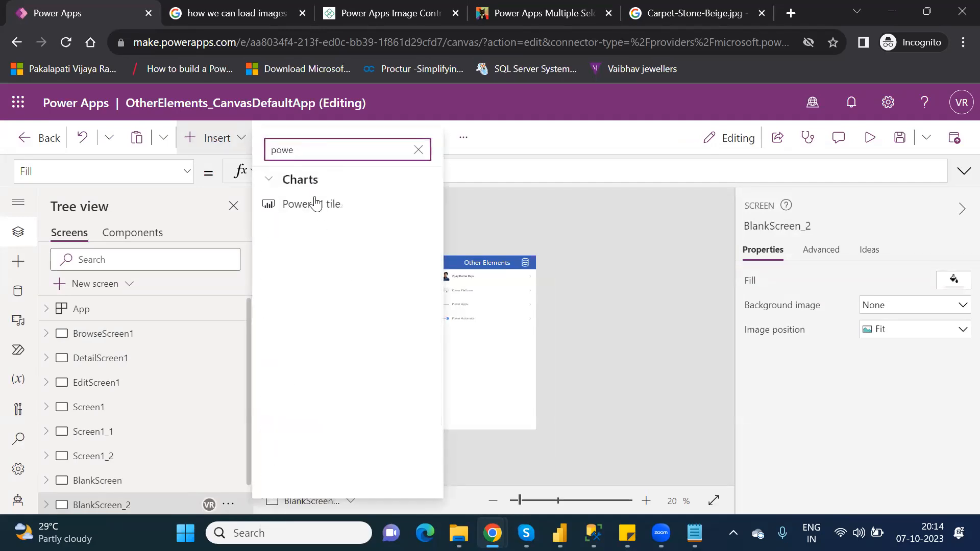
{"action": "left_click", "coordinate": [315, 203]}
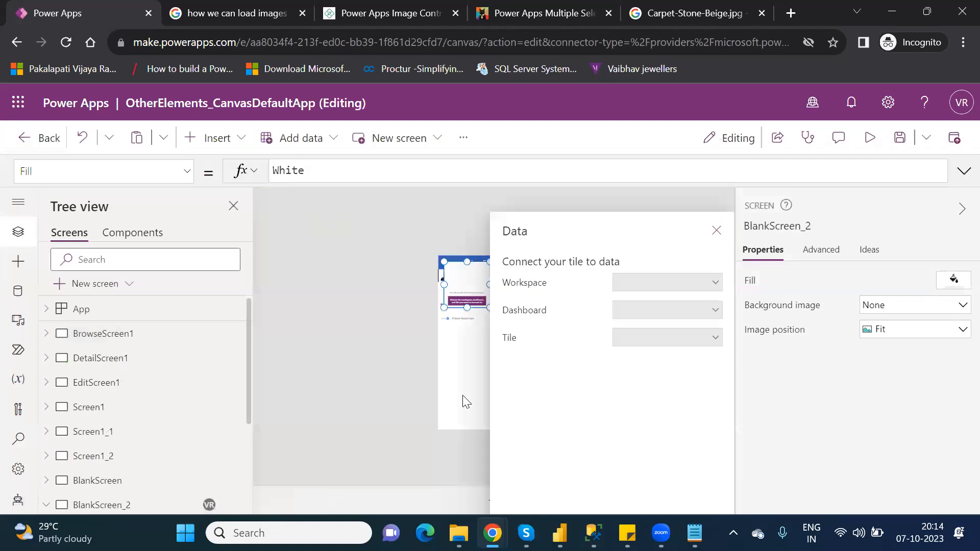
- Move the new Power BI tile lower on the screen and enlarge it to about 564 by 380
{"action": "left_click_drag", "start_coordinate": [466, 302], "coordinate": [468, 372]}
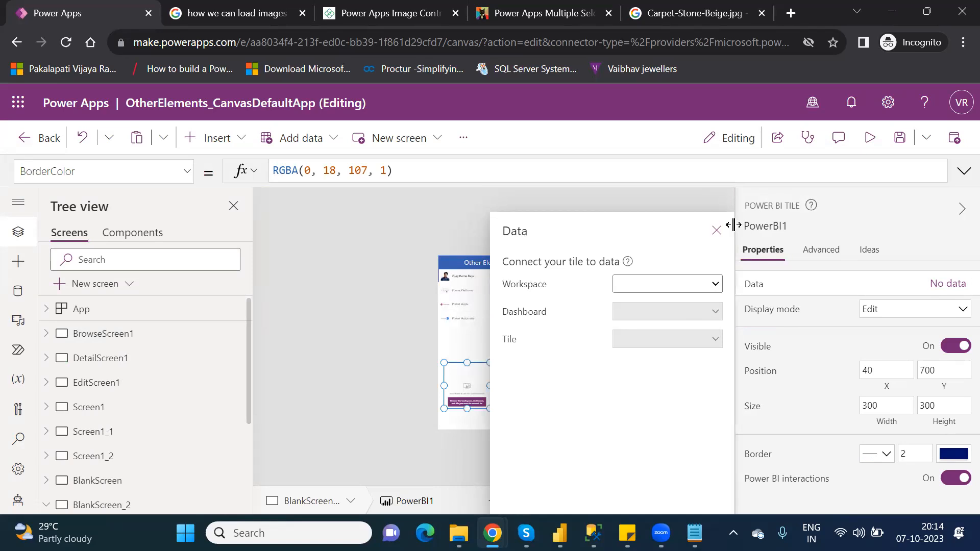
{"action": "left_click", "coordinate": [717, 231]}
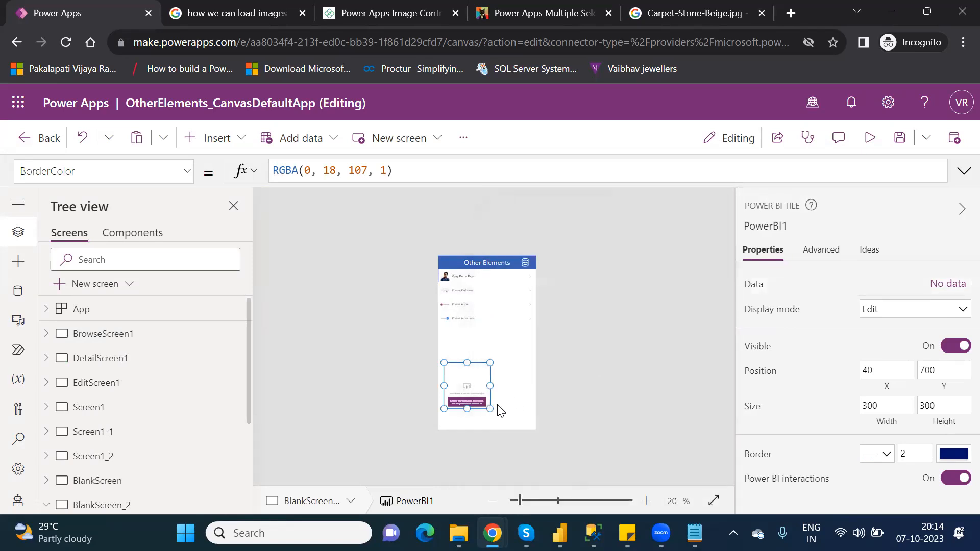
{"action": "left_click_drag", "start_coordinate": [490, 408], "coordinate": [531, 421]}
- Connect the Power BI tile's data to the PowerPlatform_License workspace and the New dashboard
{"action": "left_click", "coordinate": [948, 286]}
{"action": "left_click", "coordinate": [671, 286]}
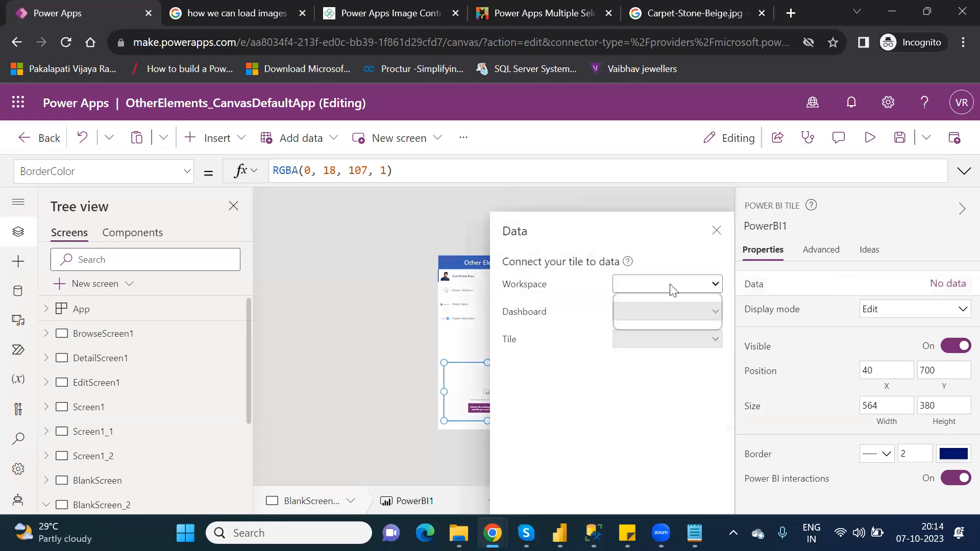
{"action": "left_click", "coordinate": [667, 324]}
{"action": "left_click", "coordinate": [657, 312]}
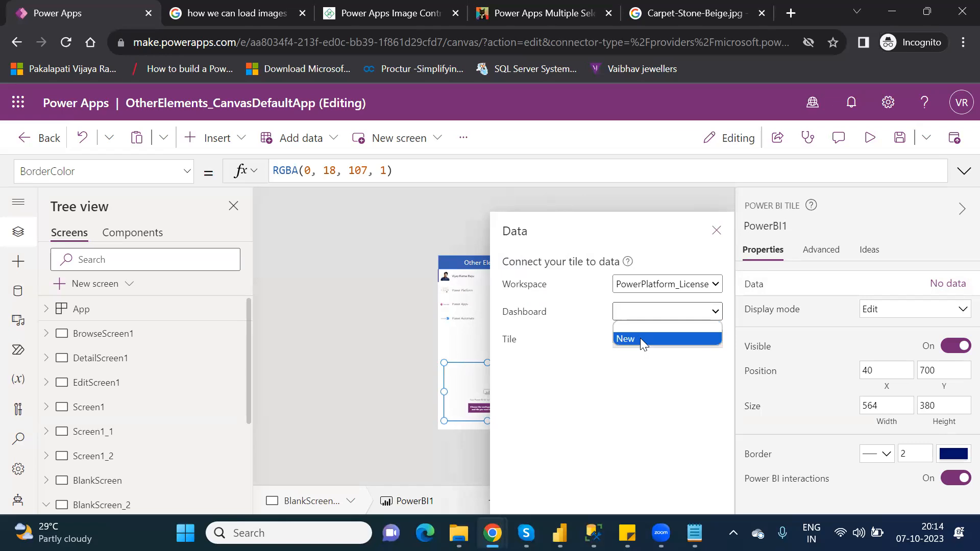
{"action": "left_click", "coordinate": [640, 338]}
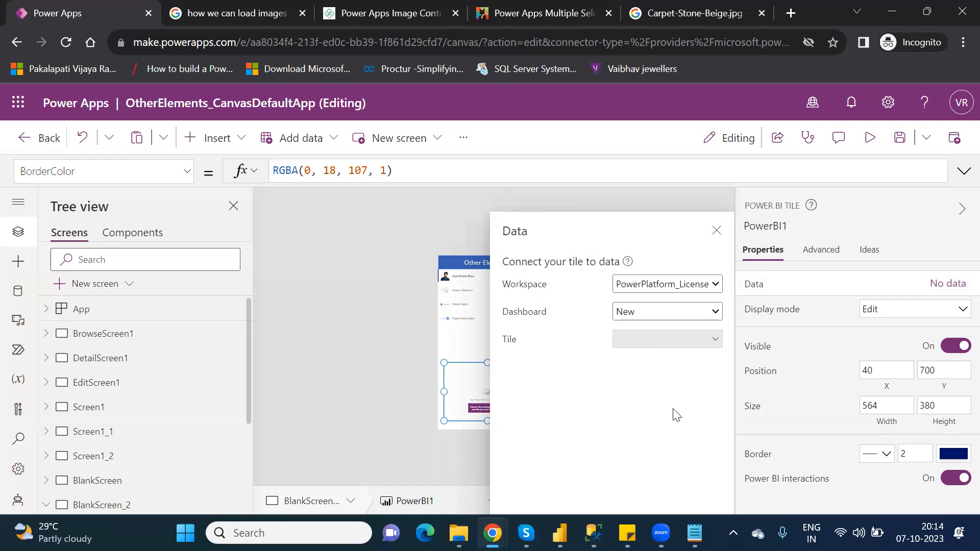
{"action": "left_click", "coordinate": [700, 316]}
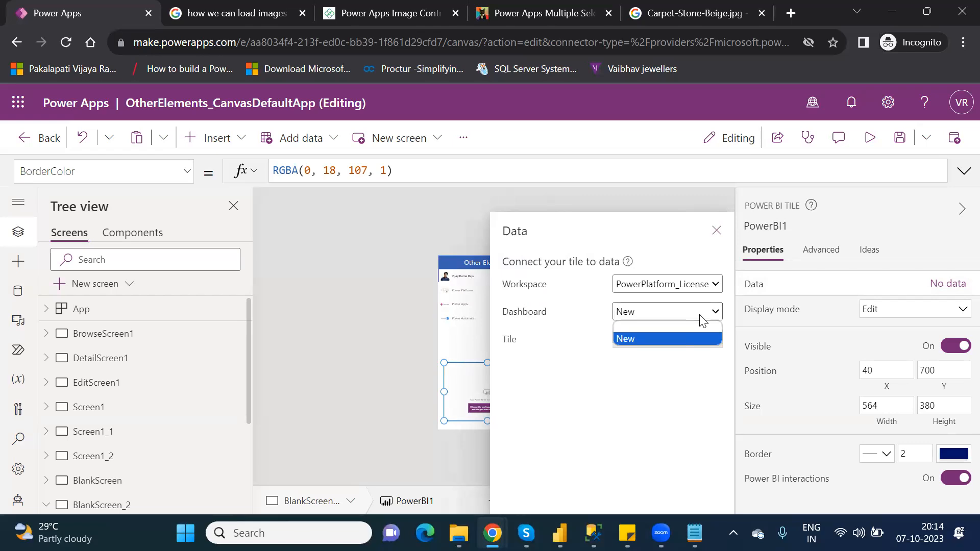
{"action": "left_click", "coordinate": [666, 342]}
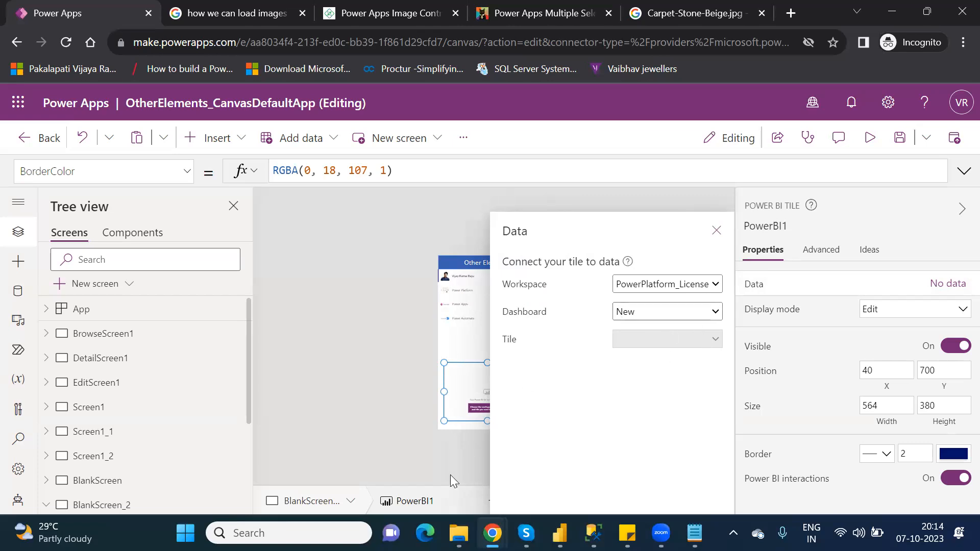
- Switch to Power BI and inspect the New dashboard's tiles in the PowerPlatform_License workspace, then return
{"action": "mouse_move", "coordinate": [492, 533]}
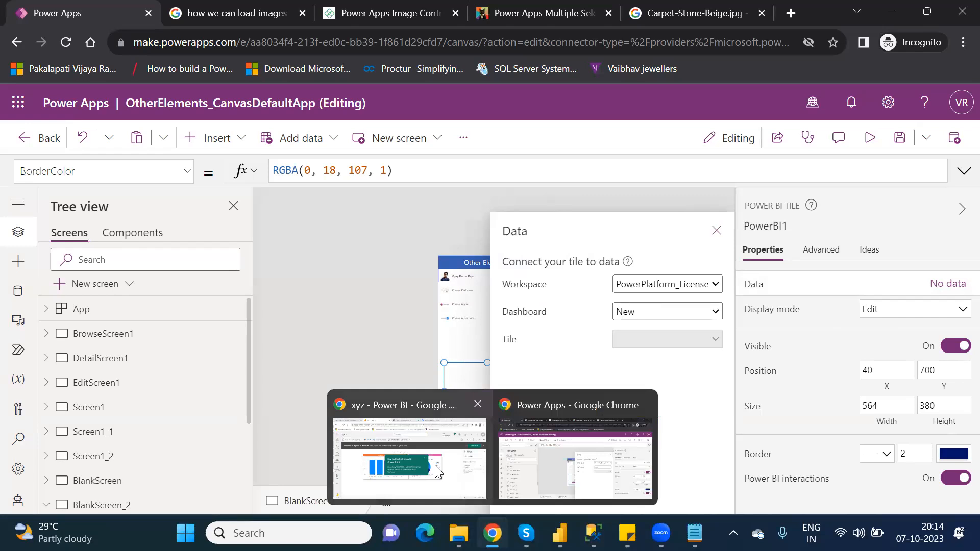
{"action": "left_click", "coordinate": [437, 473]}
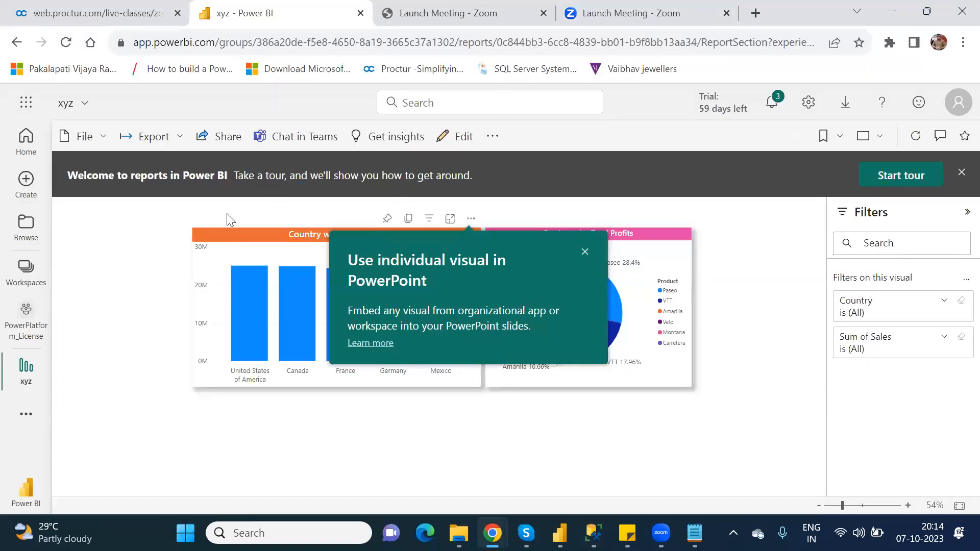
{"action": "left_click", "coordinate": [584, 252]}
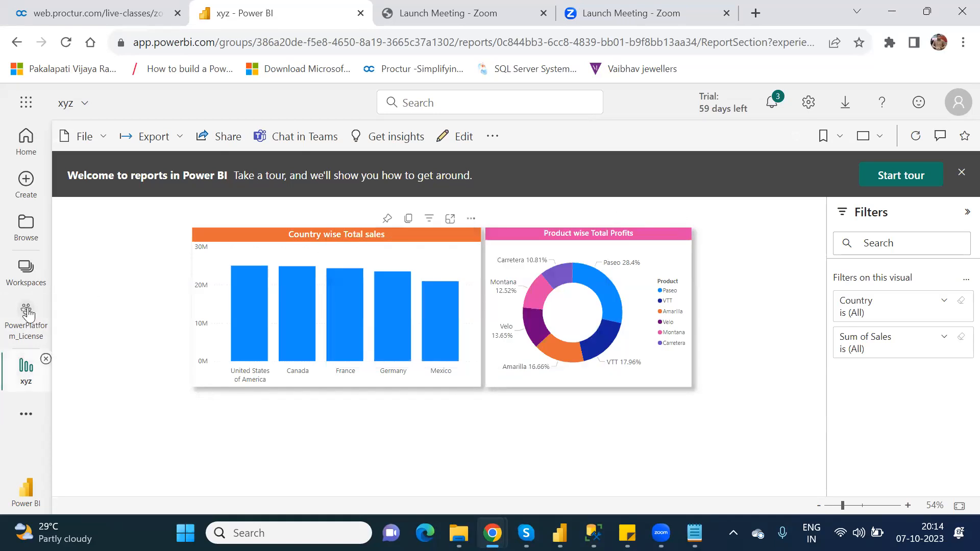
{"action": "left_click", "coordinate": [27, 278]}
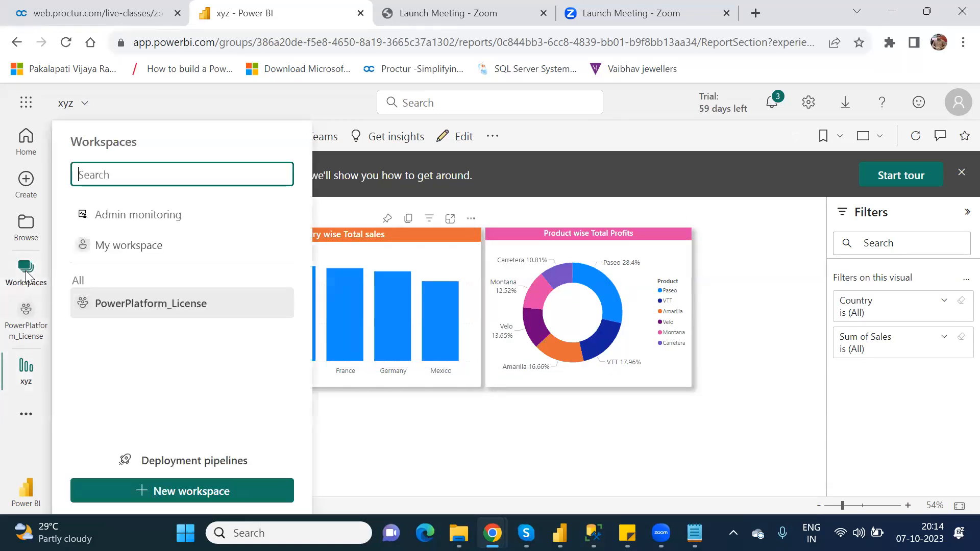
{"action": "left_click", "coordinate": [155, 305]}
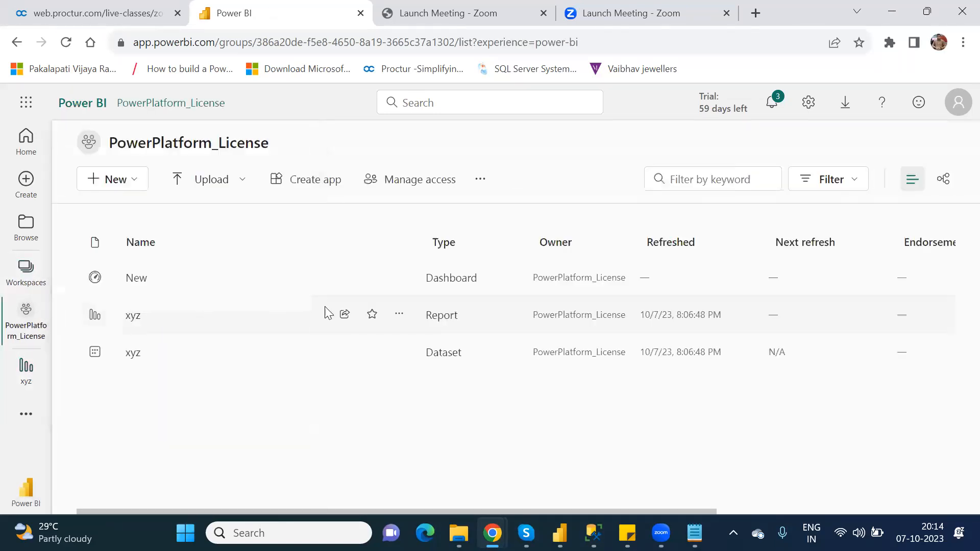
{"action": "left_click", "coordinate": [135, 278]}
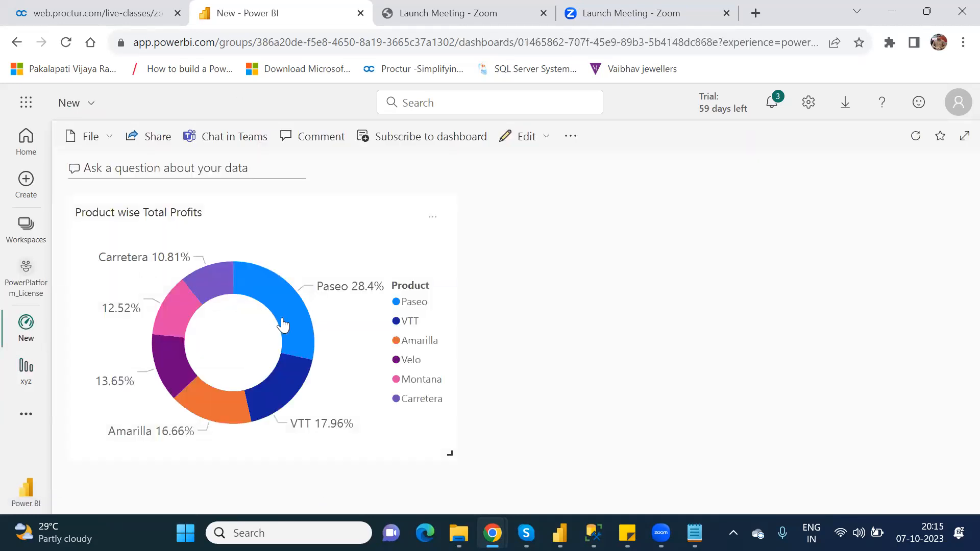
{"action": "mouse_move", "coordinate": [28, 329]}
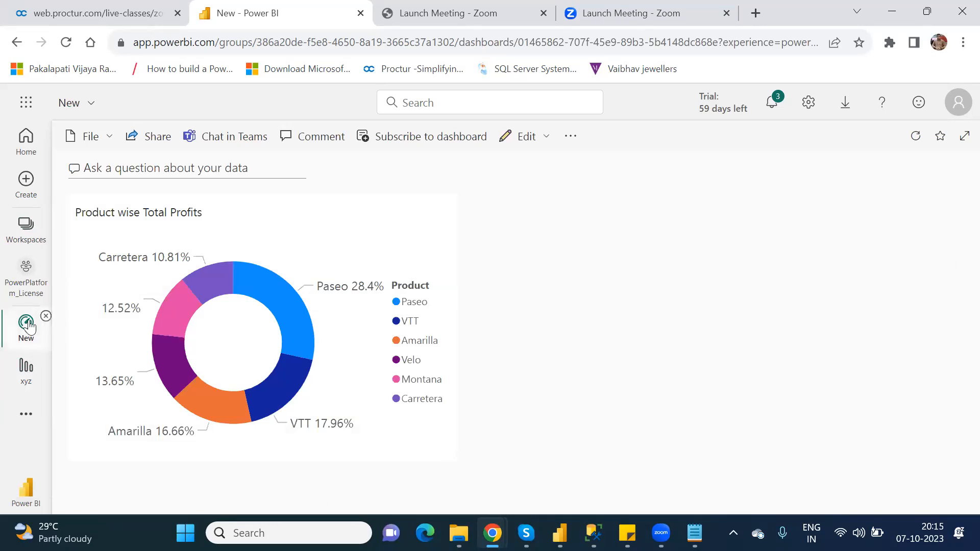
{"action": "left_click", "coordinate": [46, 316]}
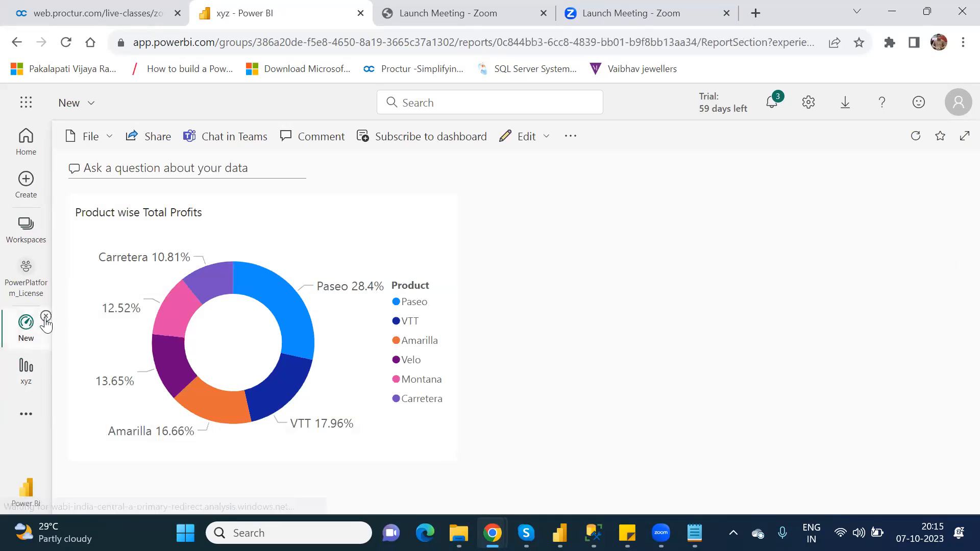
{"action": "mouse_move", "coordinate": [493, 532]}
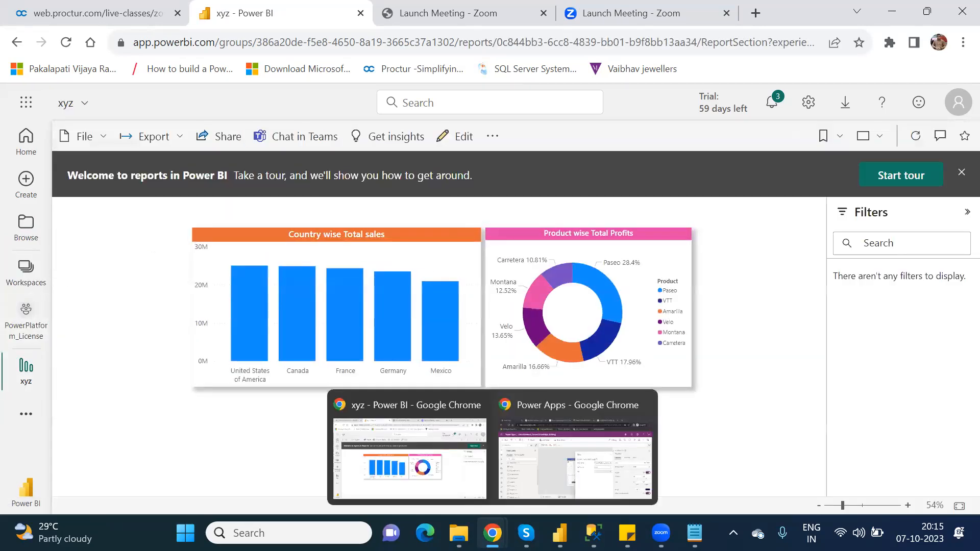
{"action": "left_click", "coordinate": [548, 481]}
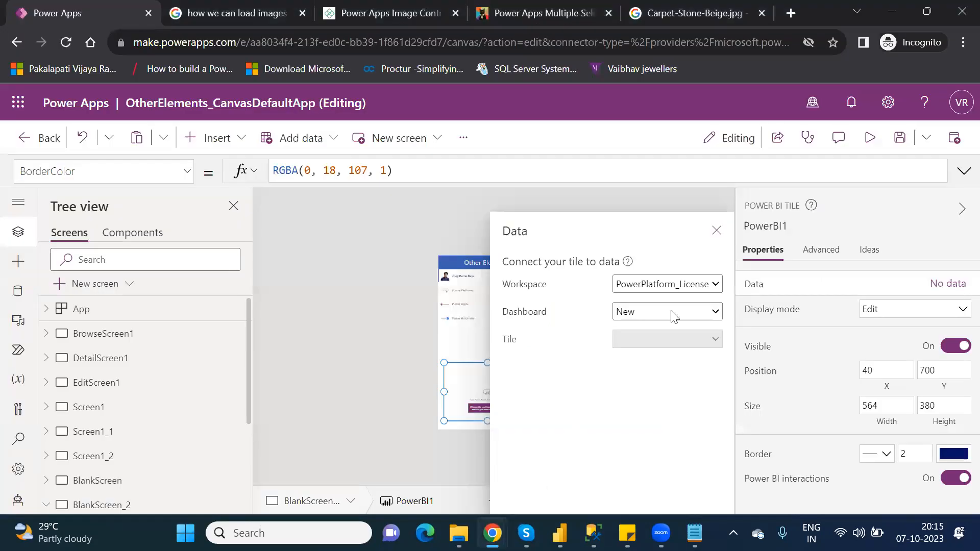
- Close the data panel, delete the Power BI tile, and reload the Studio page
{"action": "left_click", "coordinate": [715, 225]}
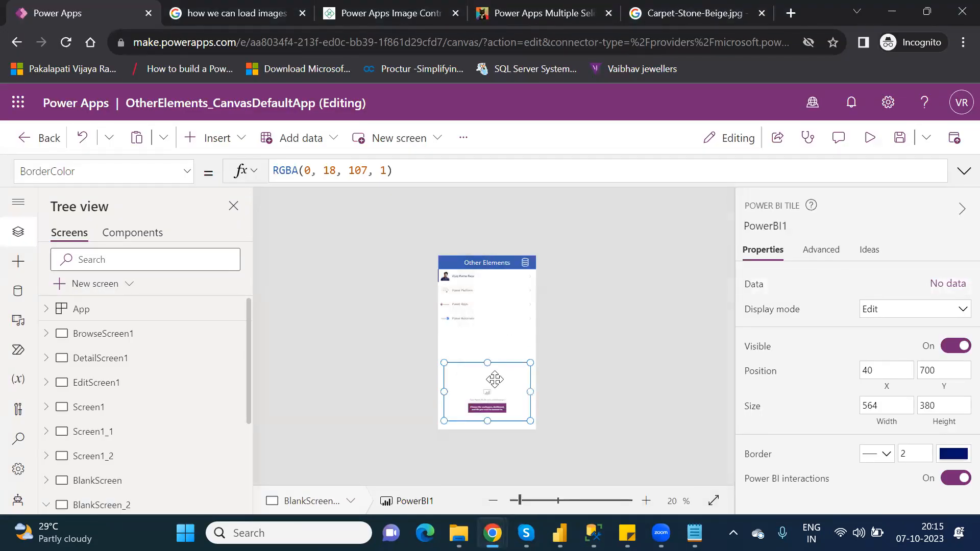
{"action": "key", "text": "Delete"}
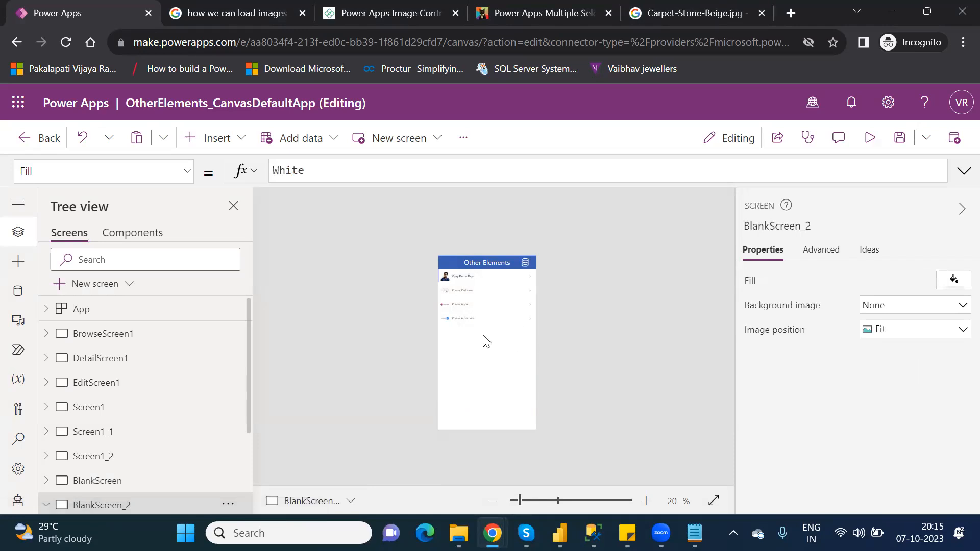
{"action": "left_click", "coordinate": [66, 43]}
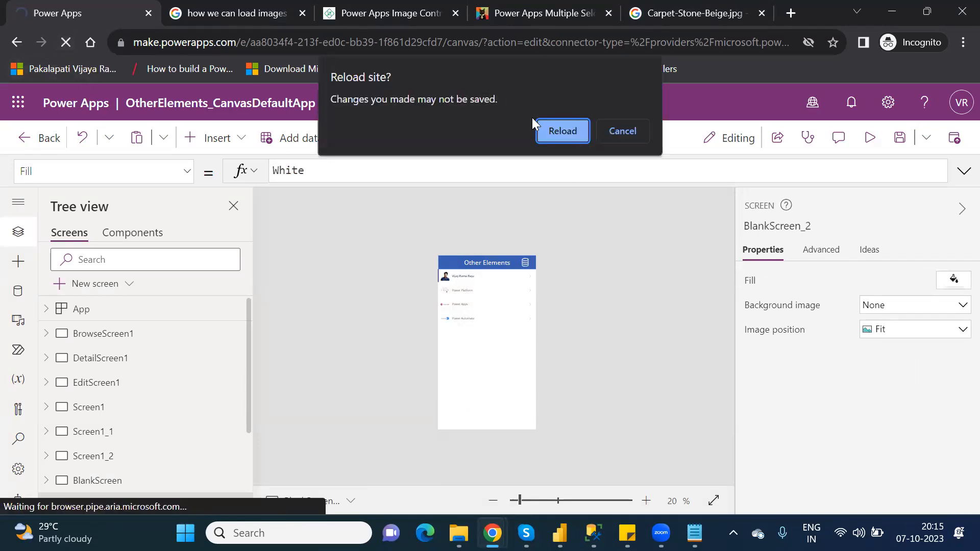
{"action": "left_click", "coordinate": [567, 133]}
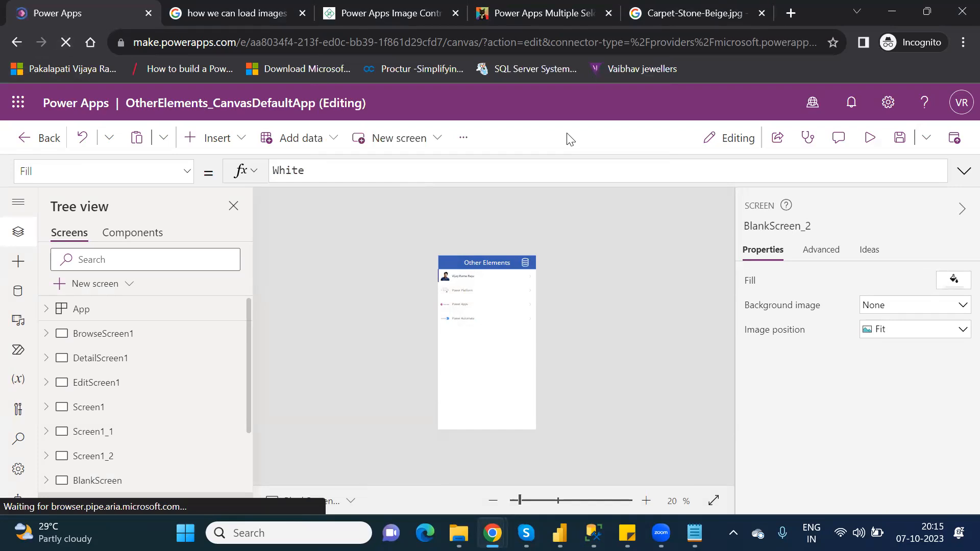
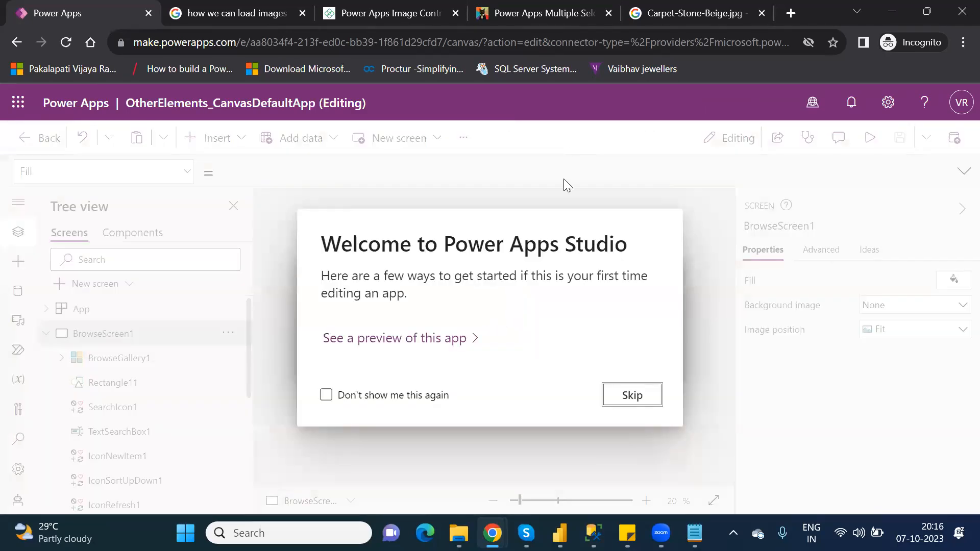
- Dismiss the welcome dialog, collapse BrowseScreen1, and open the BlankScreen_2 screen
{"action": "left_click", "coordinate": [633, 398]}
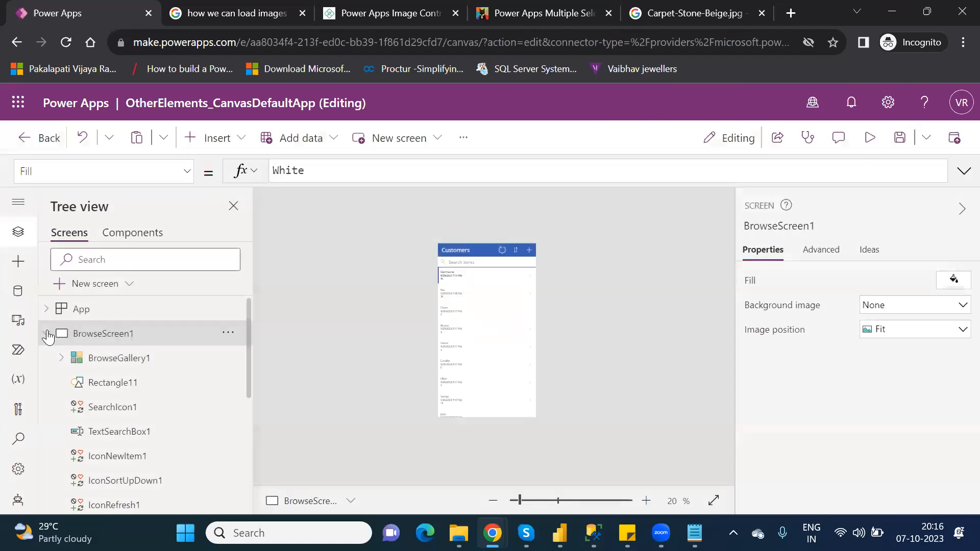
{"action": "left_click", "coordinate": [47, 335]}
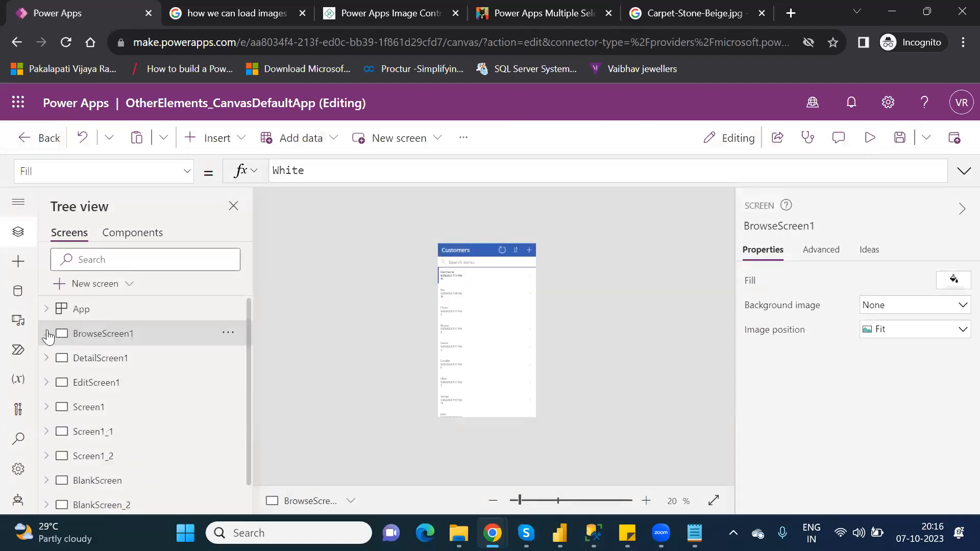
{"action": "left_click", "coordinate": [138, 508]}
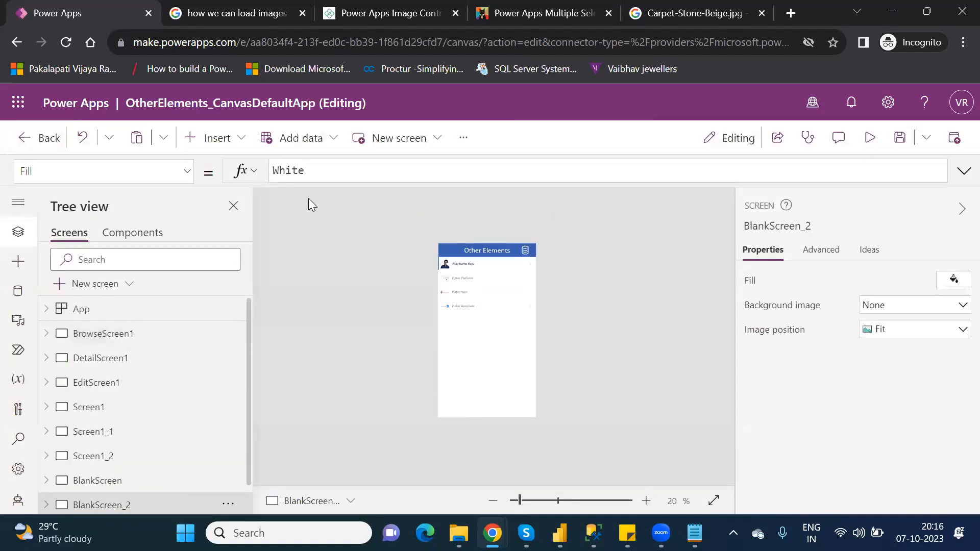
- Insert a Power BI tile onto BlankScreen_2 by searching the insert list for "pow"
{"action": "left_click", "coordinate": [247, 154]}
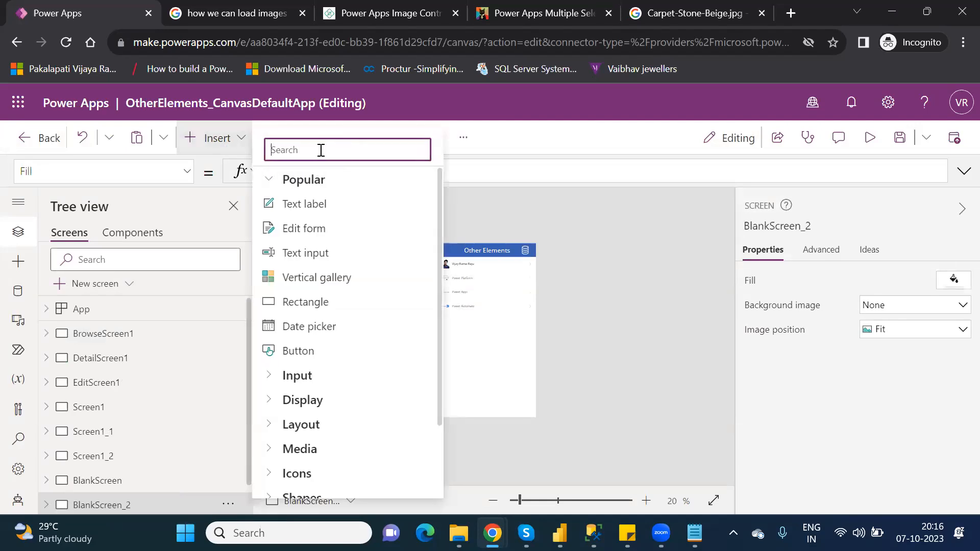
{"action": "type", "text": "pow"}
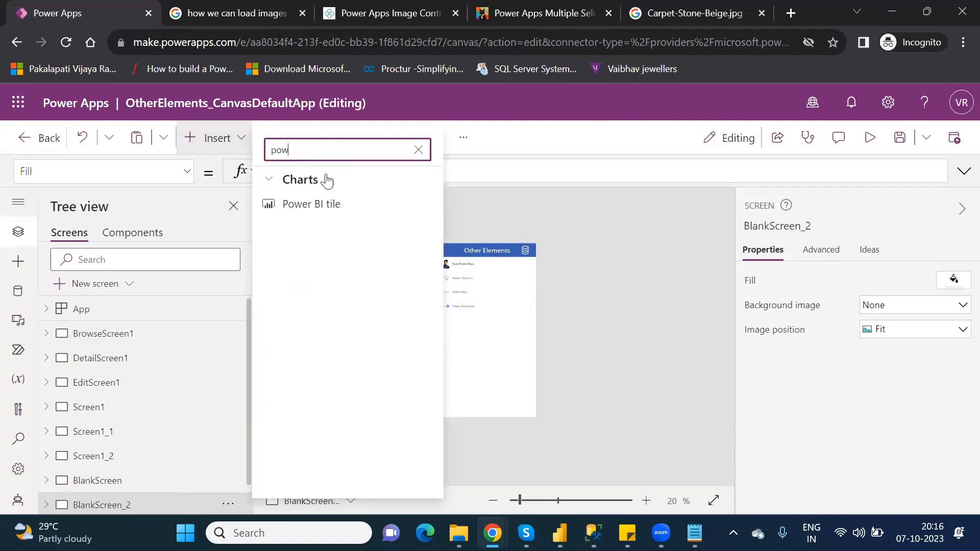
{"action": "left_click", "coordinate": [335, 204]}
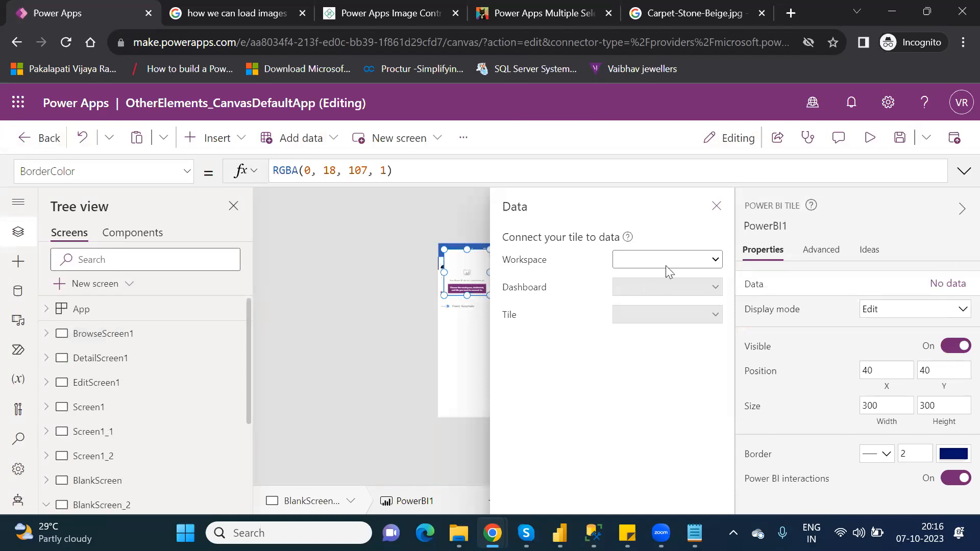
- Set the Power BI tile's workspace to PowerPlatform_License and its dashboard to New
{"action": "left_click", "coordinate": [669, 263]}
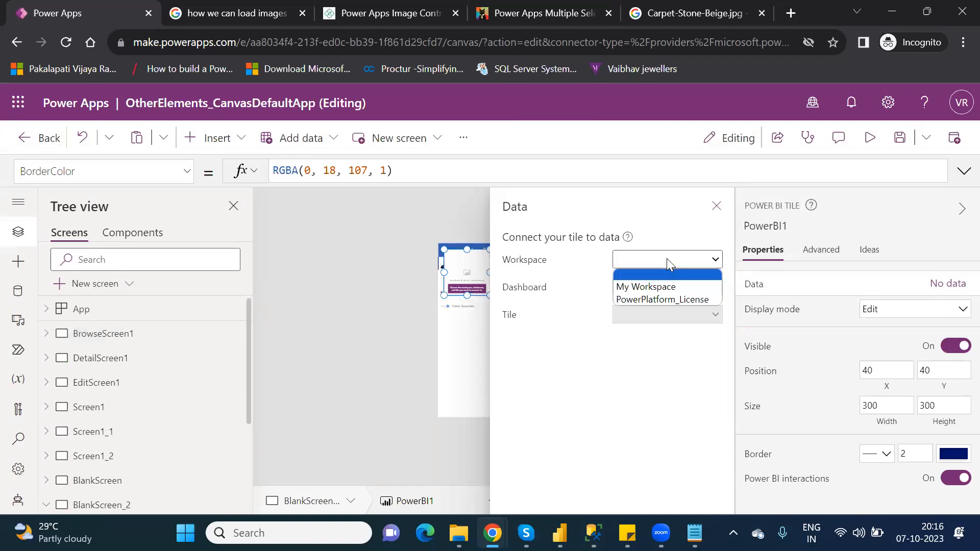
{"action": "left_click", "coordinate": [664, 299]}
{"action": "left_click", "coordinate": [662, 289]}
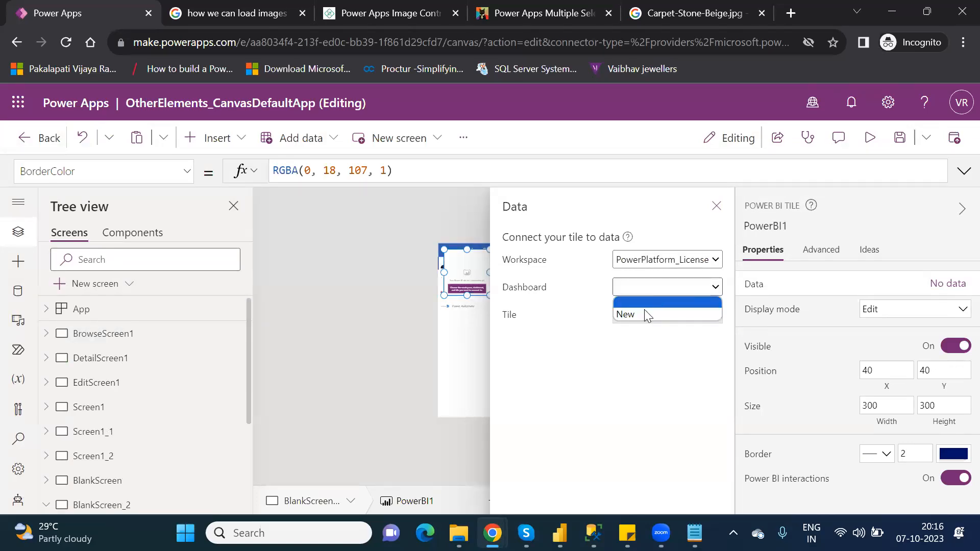
{"action": "left_click", "coordinate": [637, 313]}
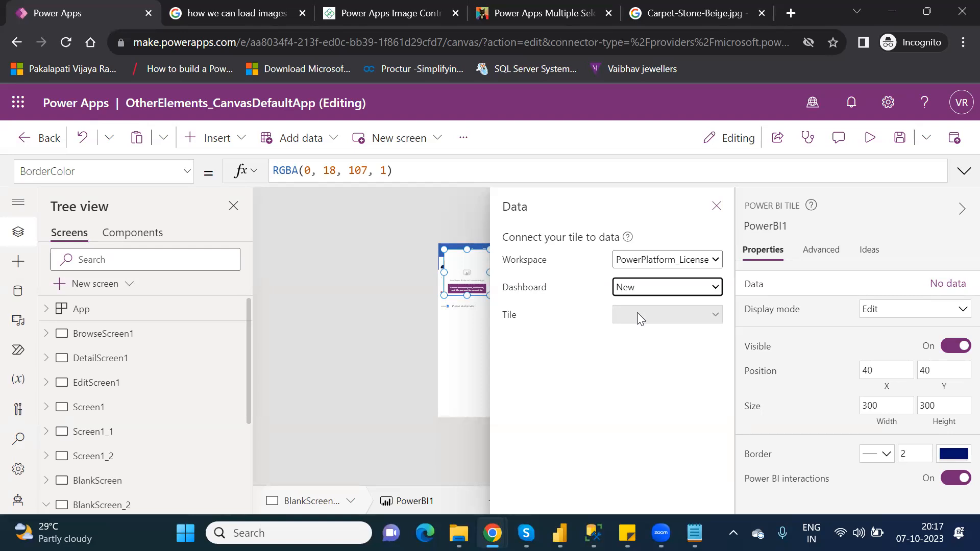
- Close the data panel, move the Power BI tile lower to about X 85, Y 590, and save the app
{"action": "left_click", "coordinate": [715, 211]}
{"action": "left_click_drag", "start_coordinate": [468, 264], "coordinate": [476, 348]}
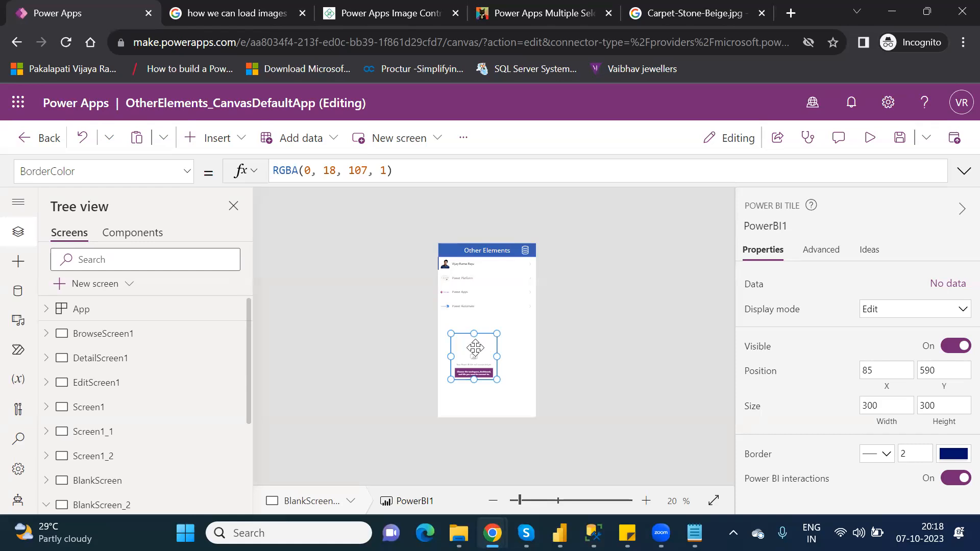
{"action": "key", "text": "ctrl+s"}
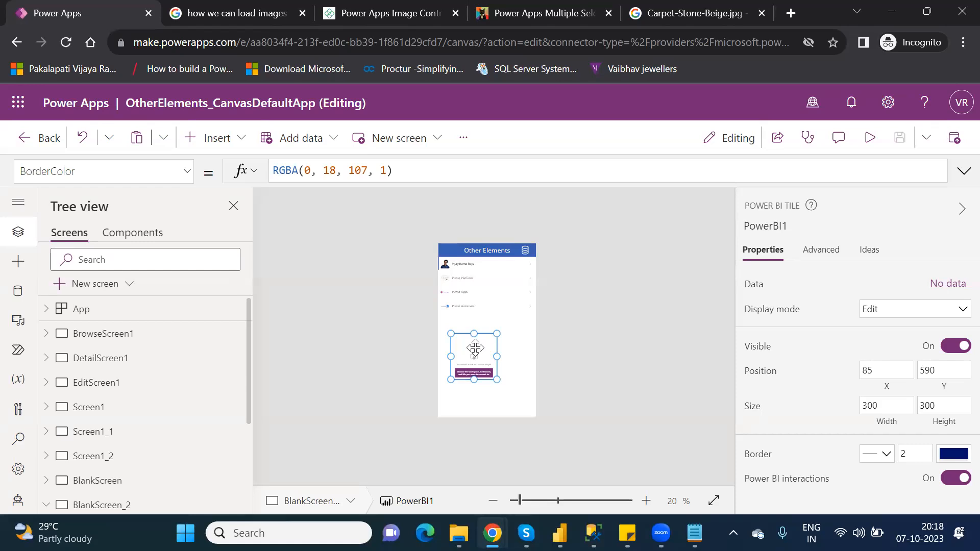